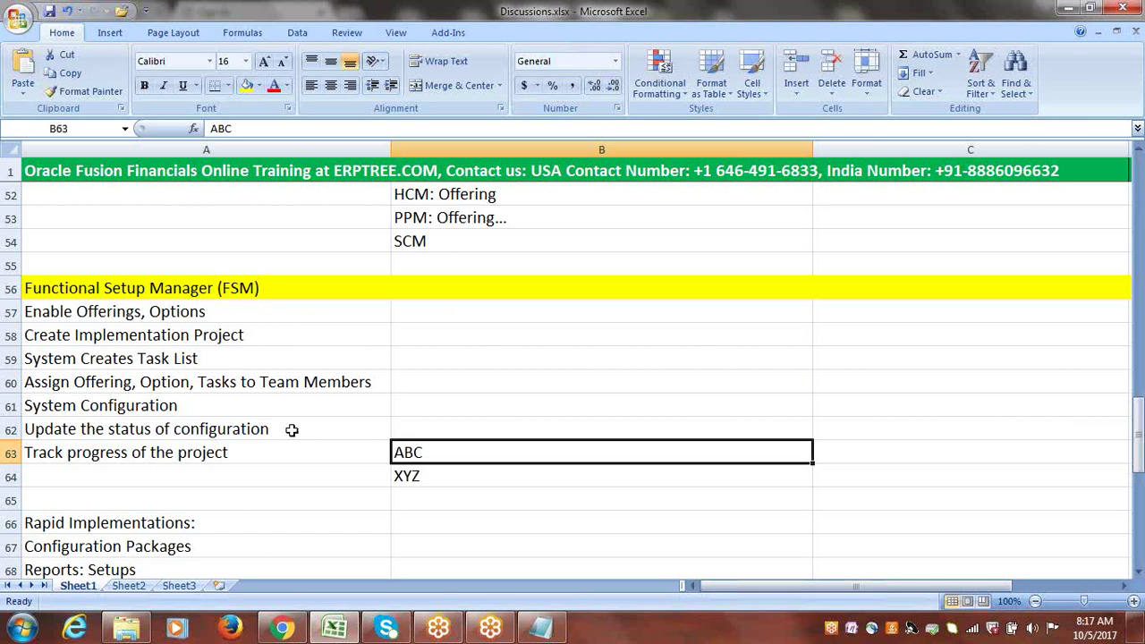
Leave the Discussions workbook for the Oracle Applications Cloud sign-in page, ready to enter the user ID.
click(488, 357)
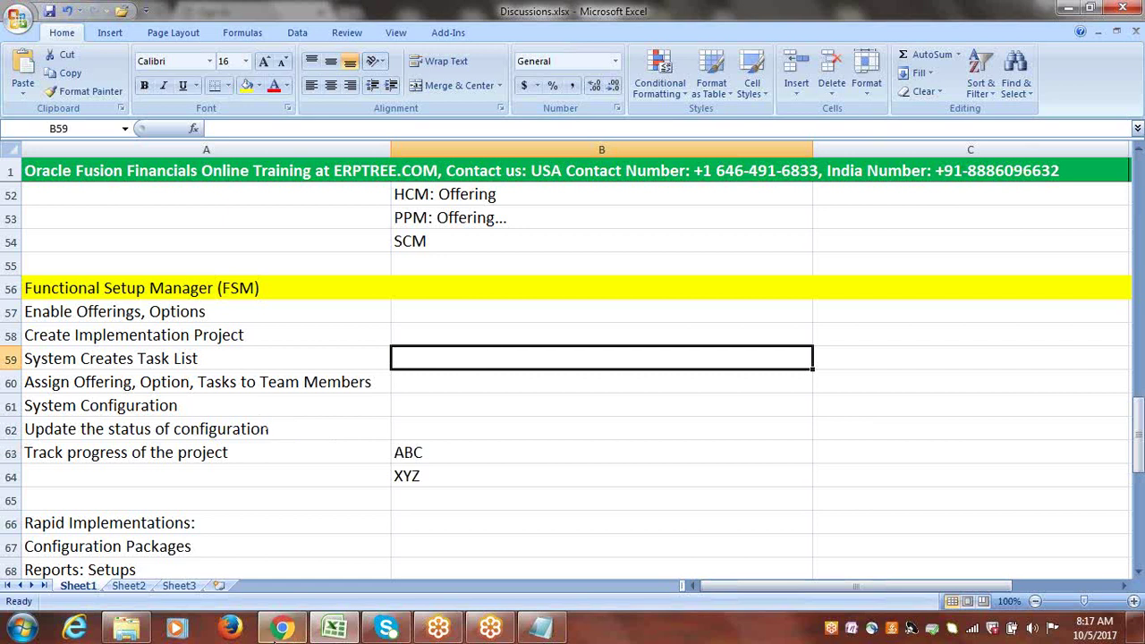
click(283, 629)
click(488, 402)
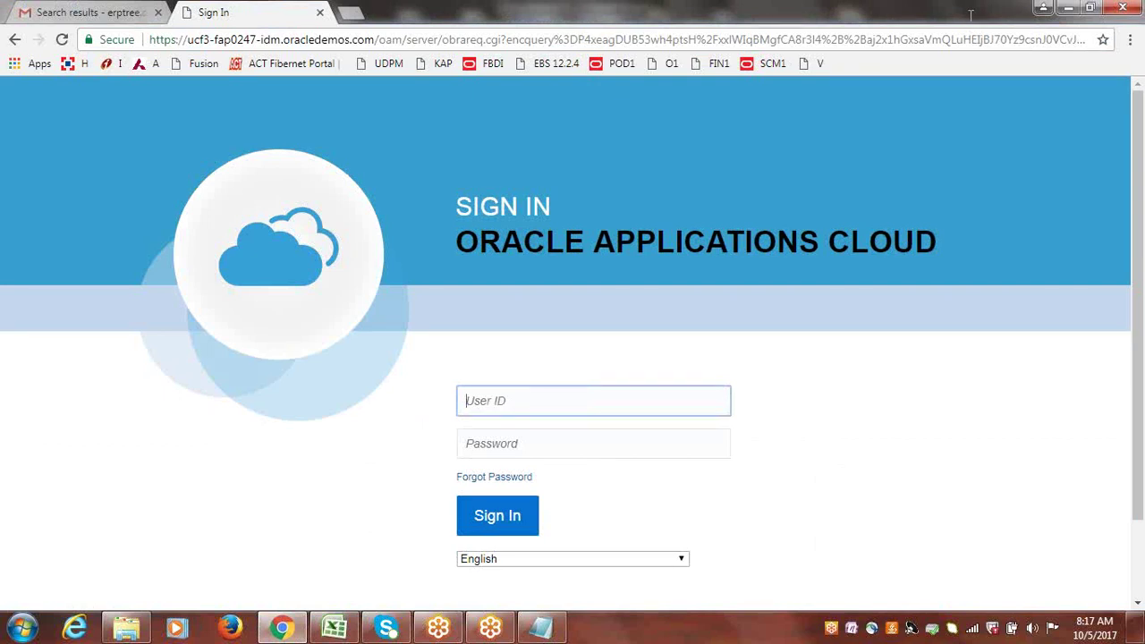
Sign in with the demo user ID and password to reach the Vision home page.
text(CLOUDERP)
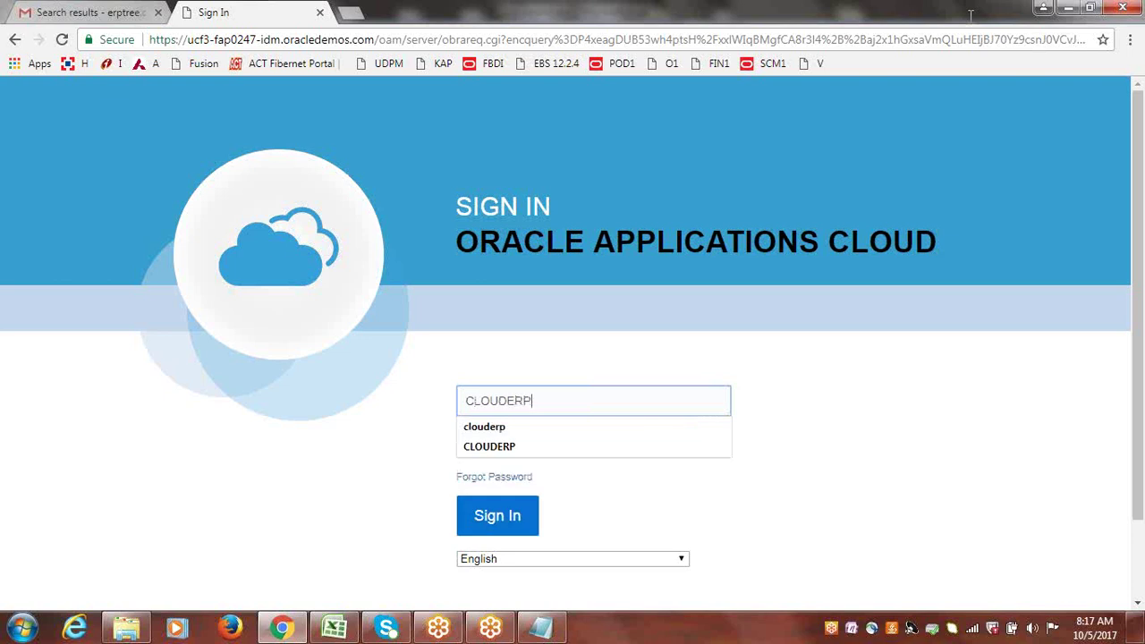
key(Tab)
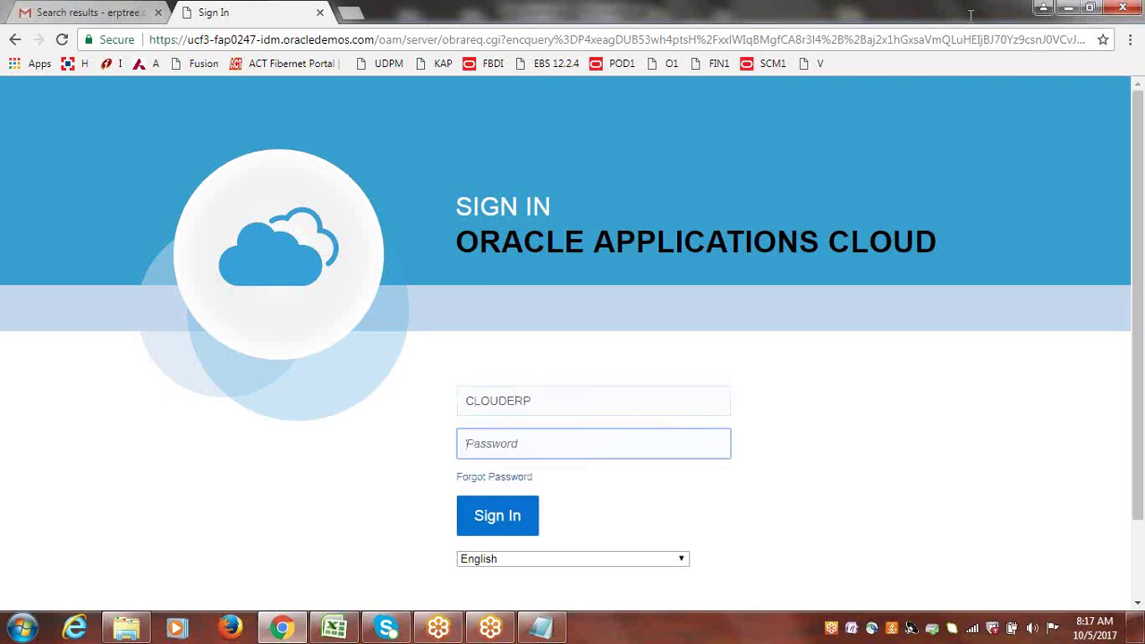
text(*******)
click(485, 515)
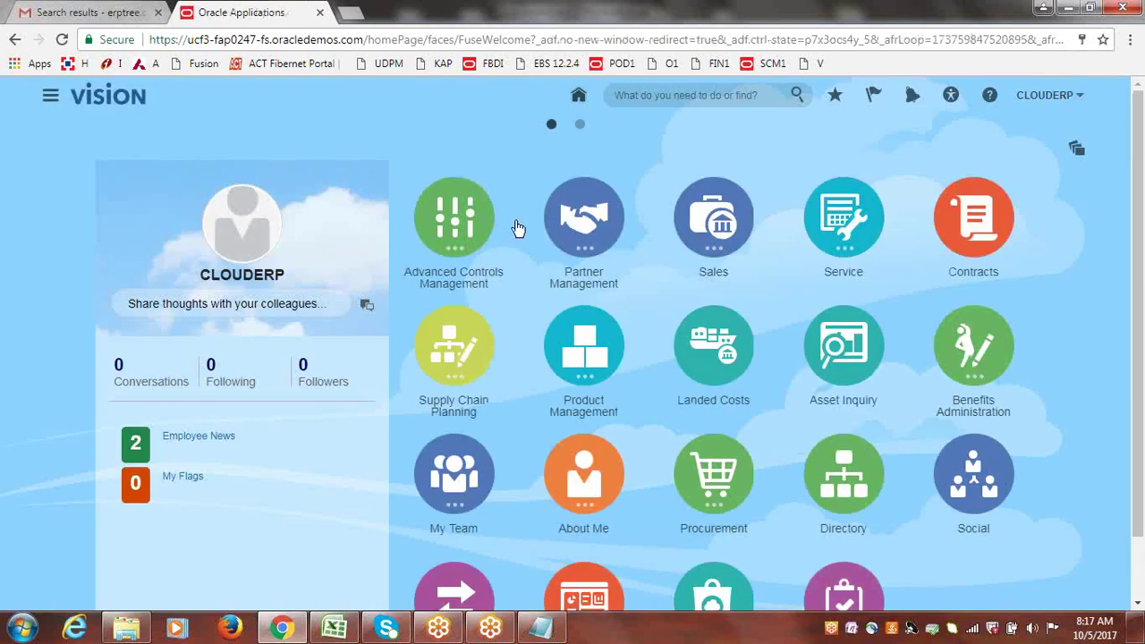
click(556, 632)
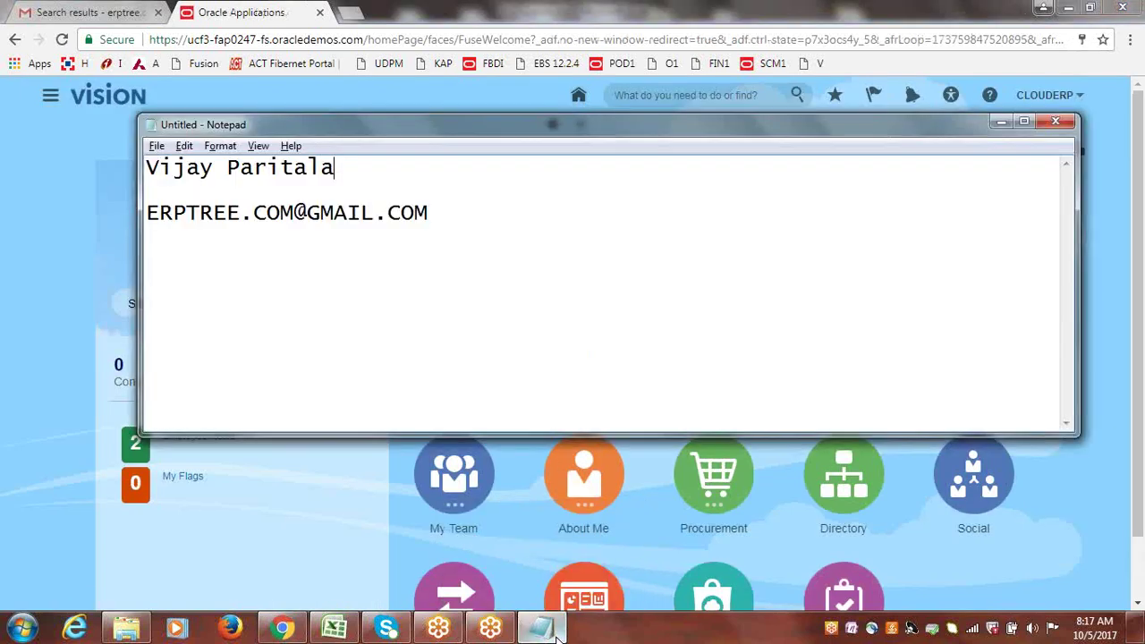
drag(445, 215, 152, 213)
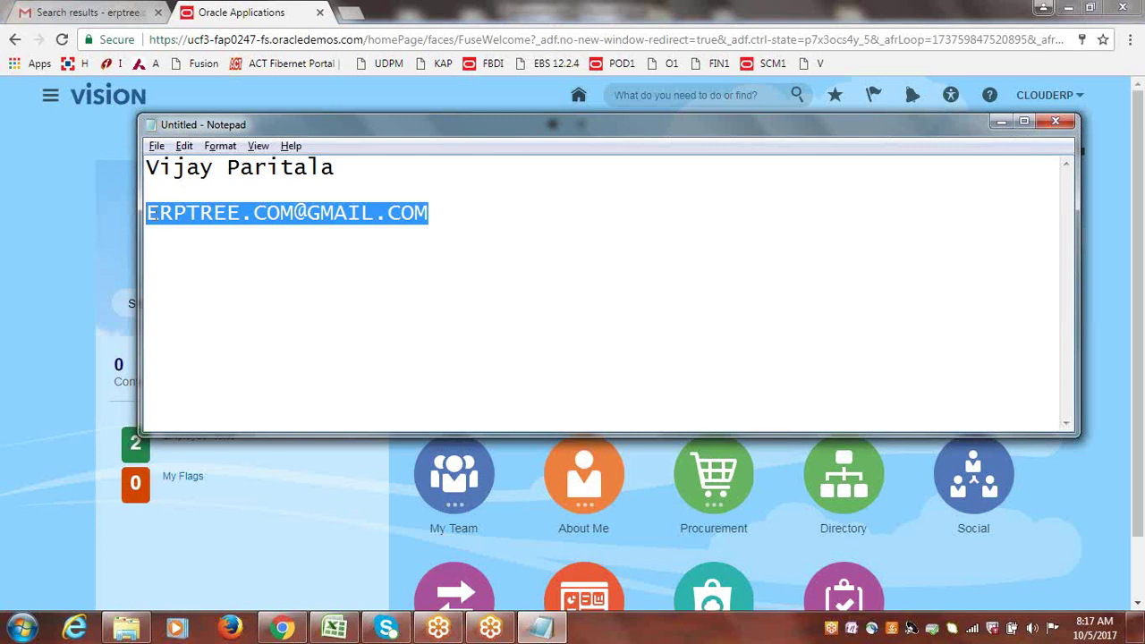
drag(154, 216, 439, 223)
drag(148, 215, 430, 221)
click(445, 205)
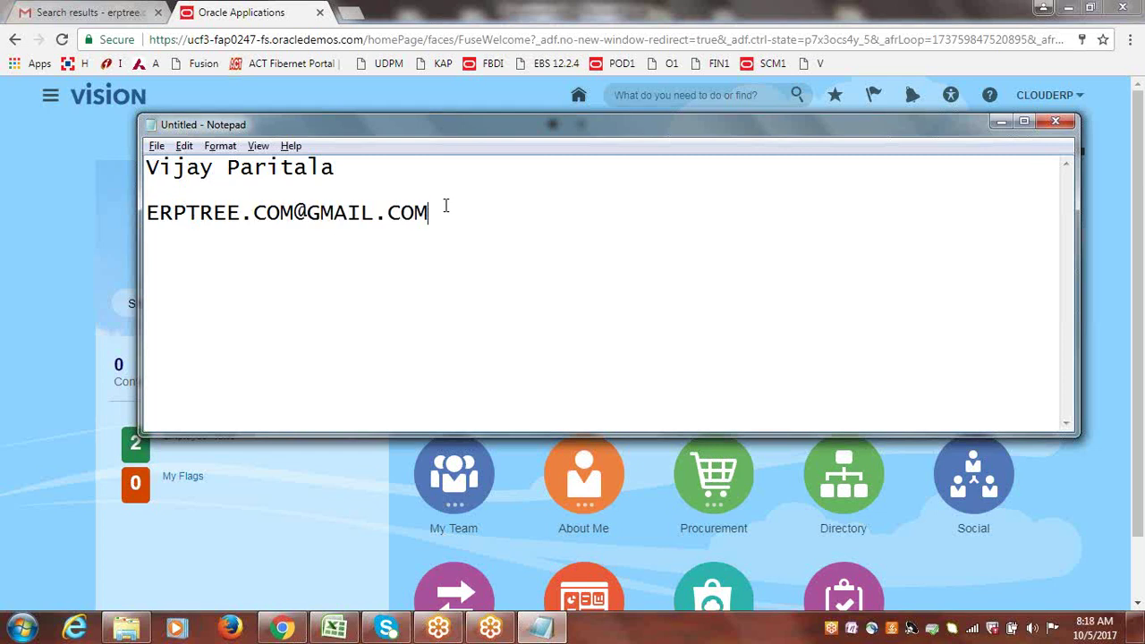
click(358, 103)
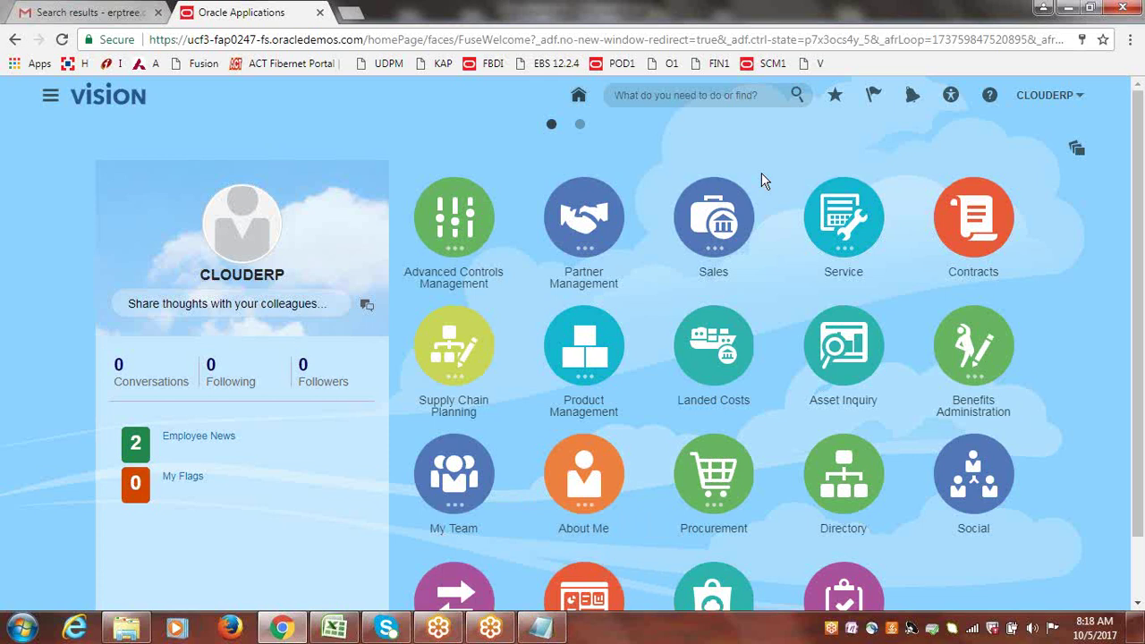
Go to Setup and Maintenance from the user name menu.
click(1047, 96)
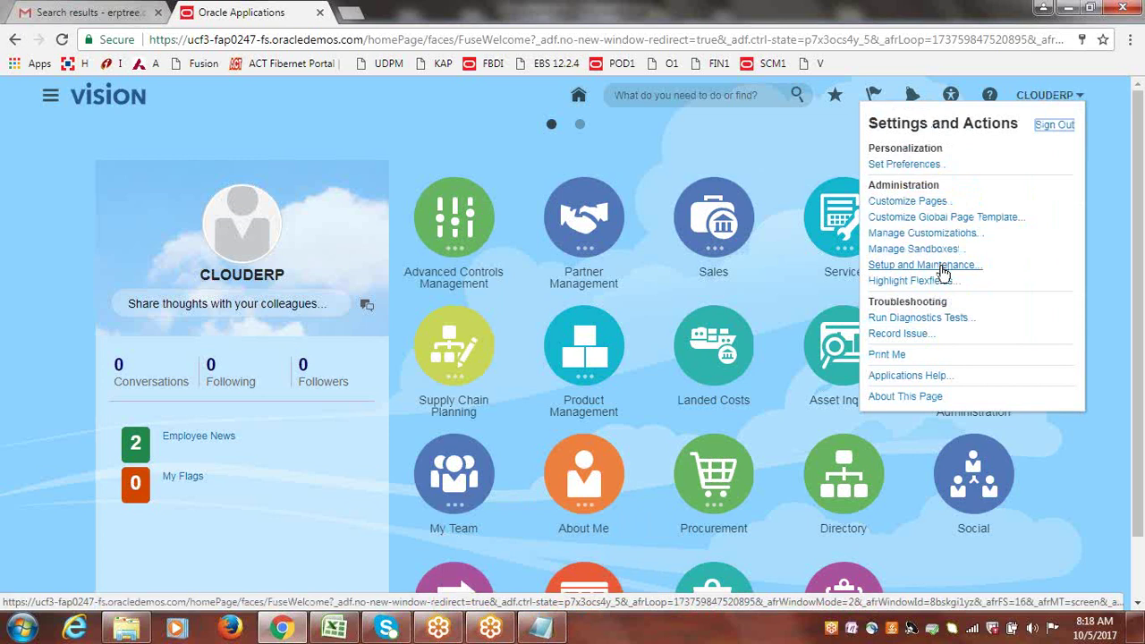
click(930, 265)
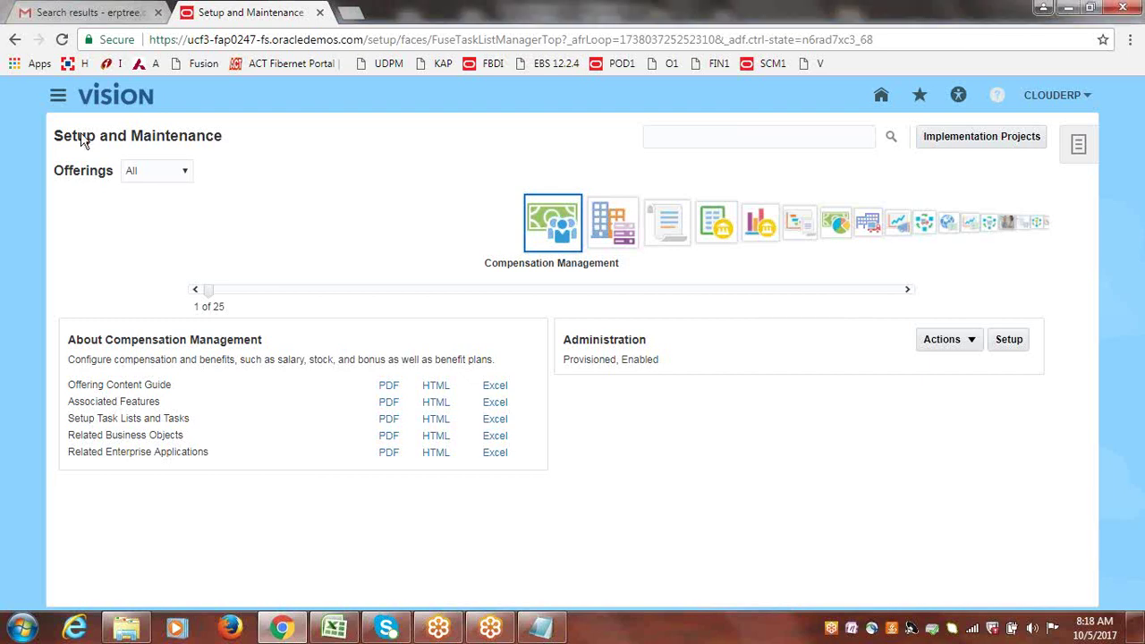
Scroll through the Navigator's work areas twice, then bring up Chrome's main menu.
click(57, 98)
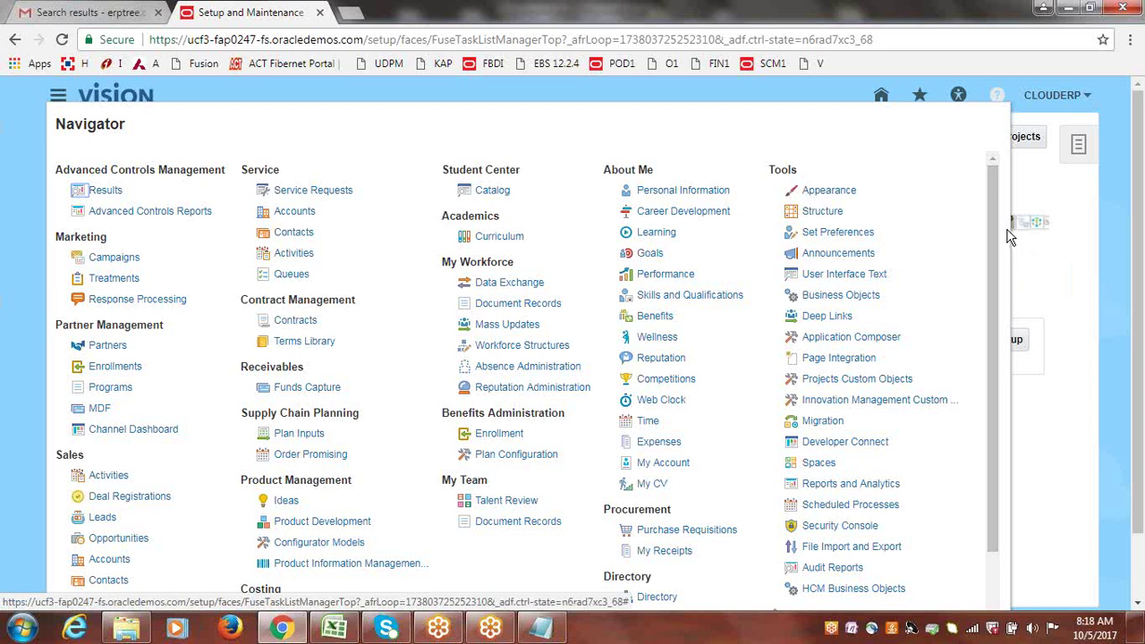
drag(993, 232, 1000, 286)
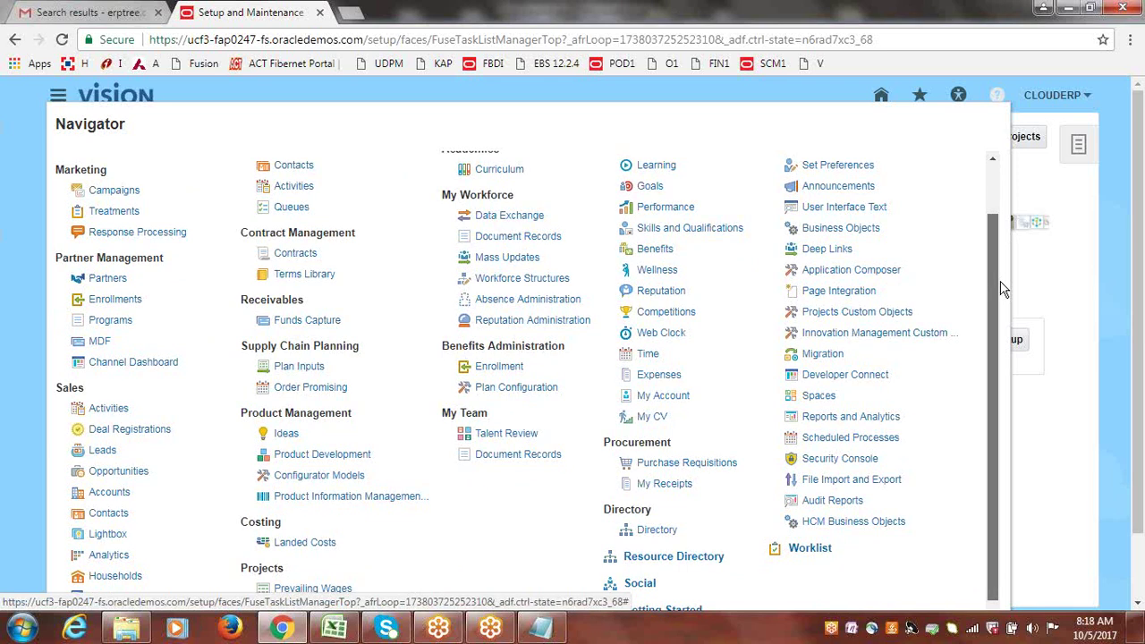
scroll(1009, 366, down, 1)
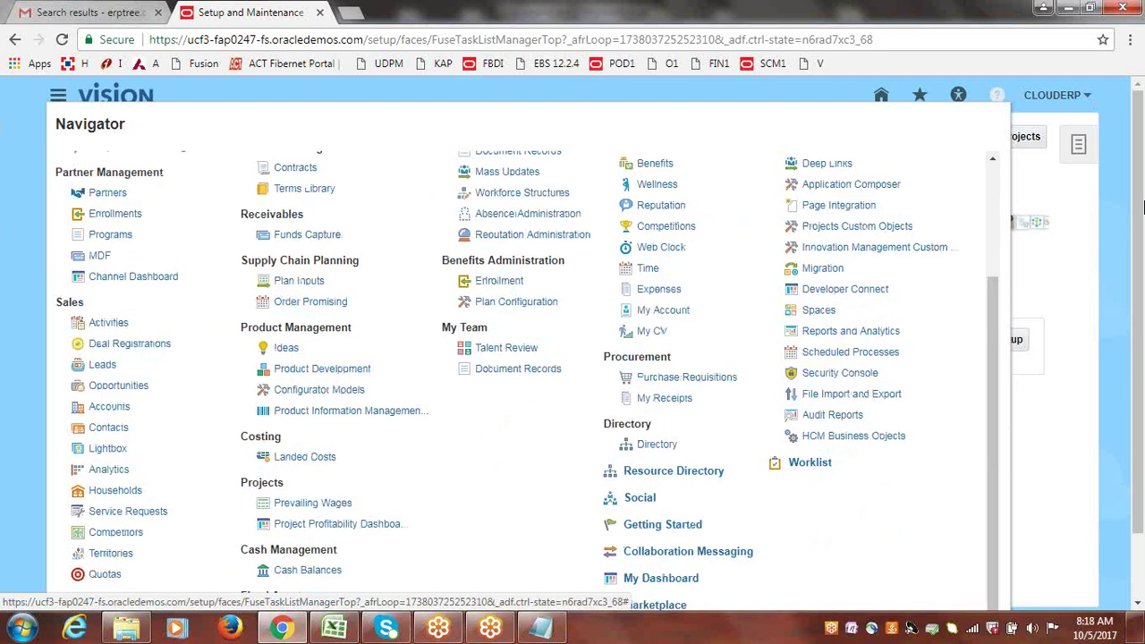
click(1140, 186)
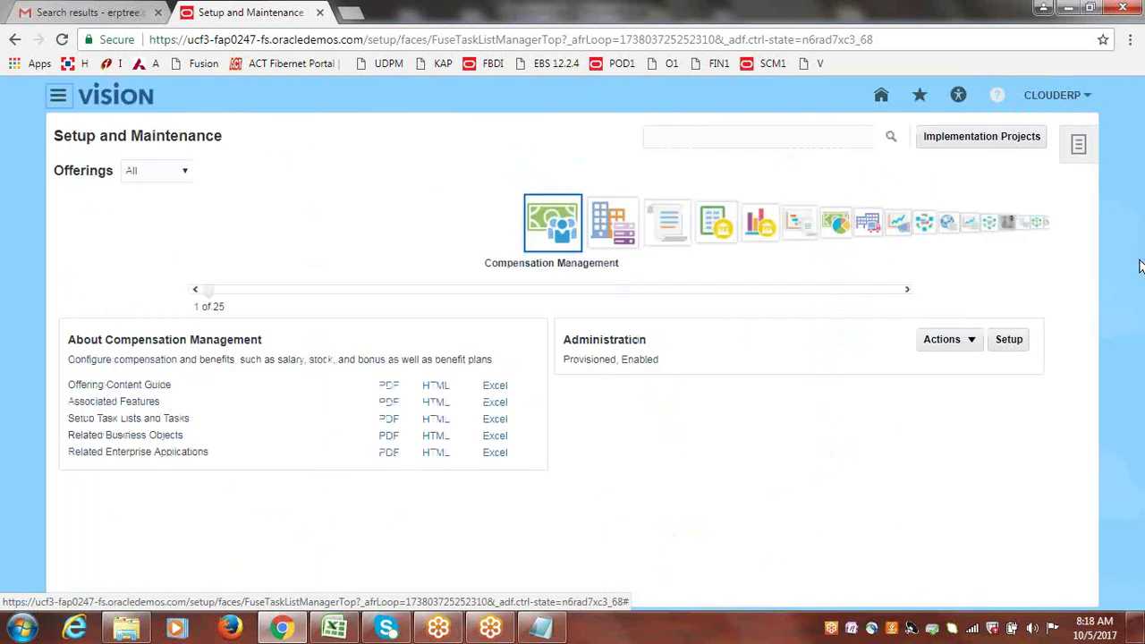
click(59, 96)
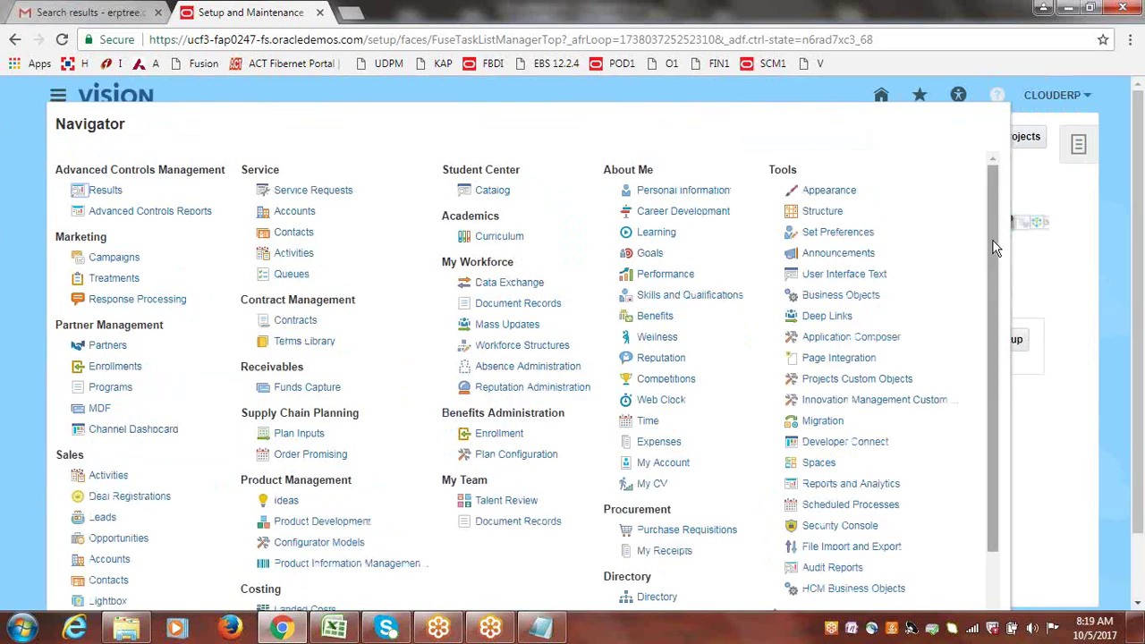
drag(996, 248, 998, 410)
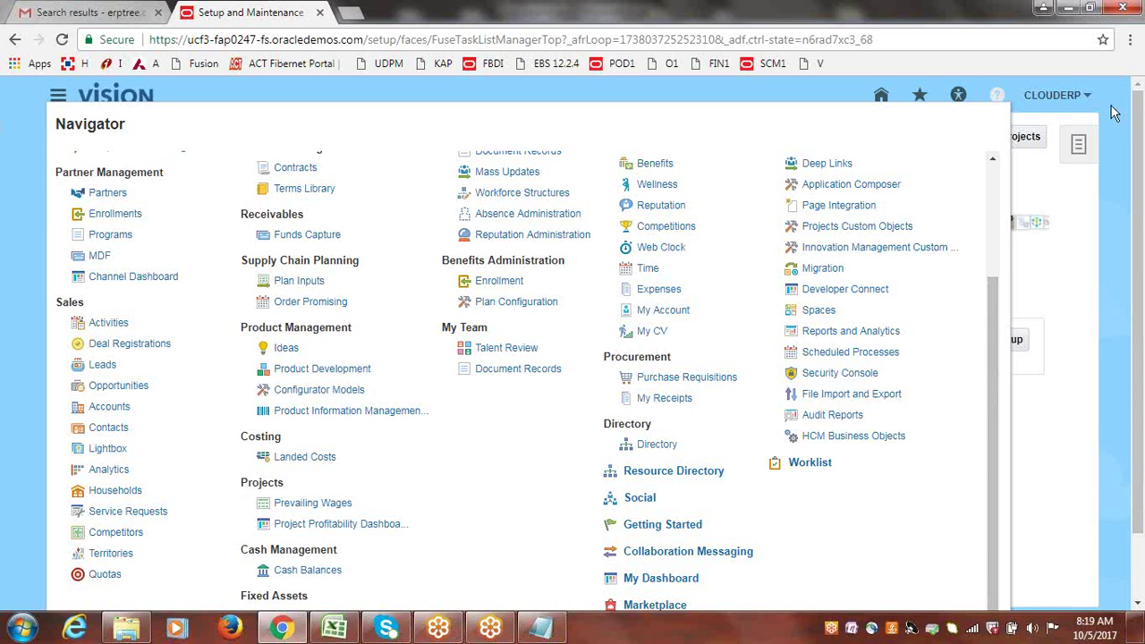
click(1114, 112)
click(1130, 39)
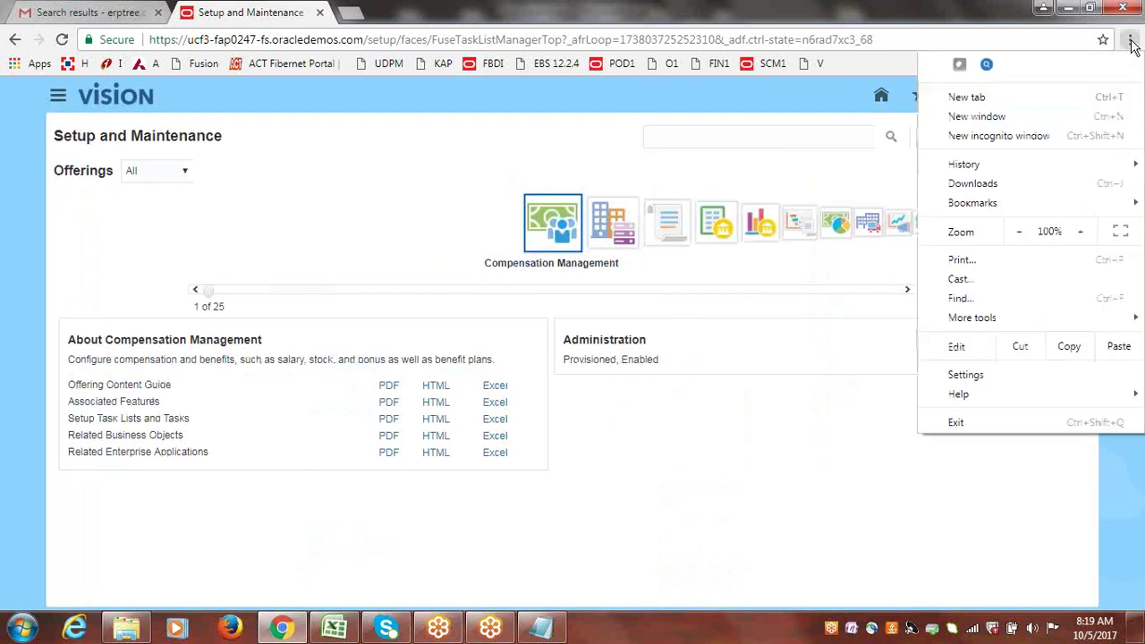
click(1020, 232)
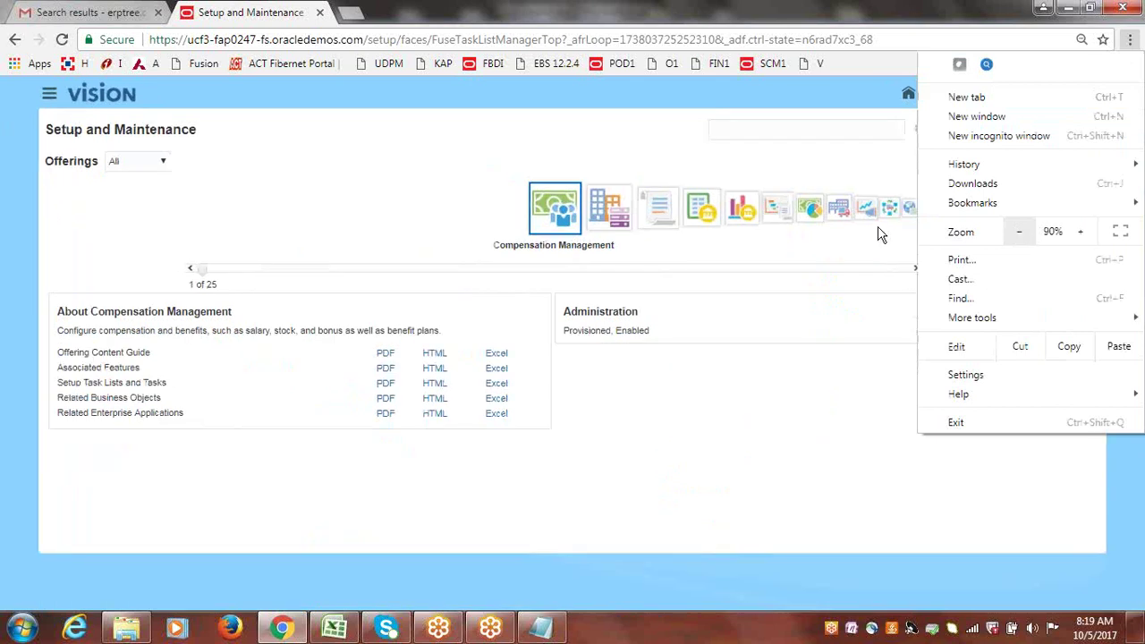
click(375, 134)
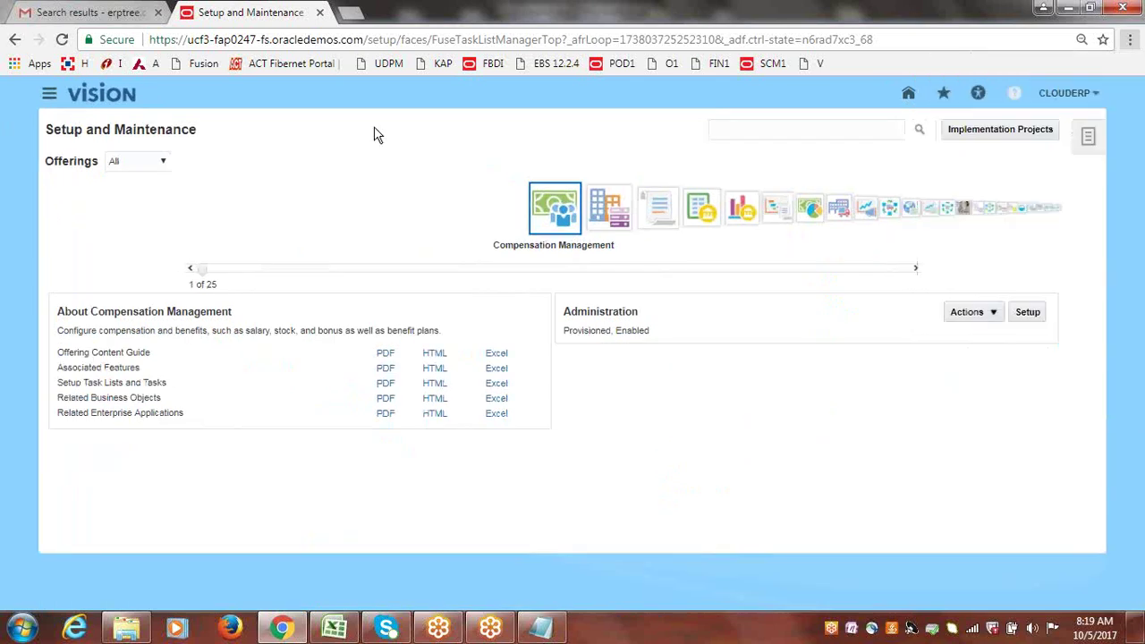
click(48, 95)
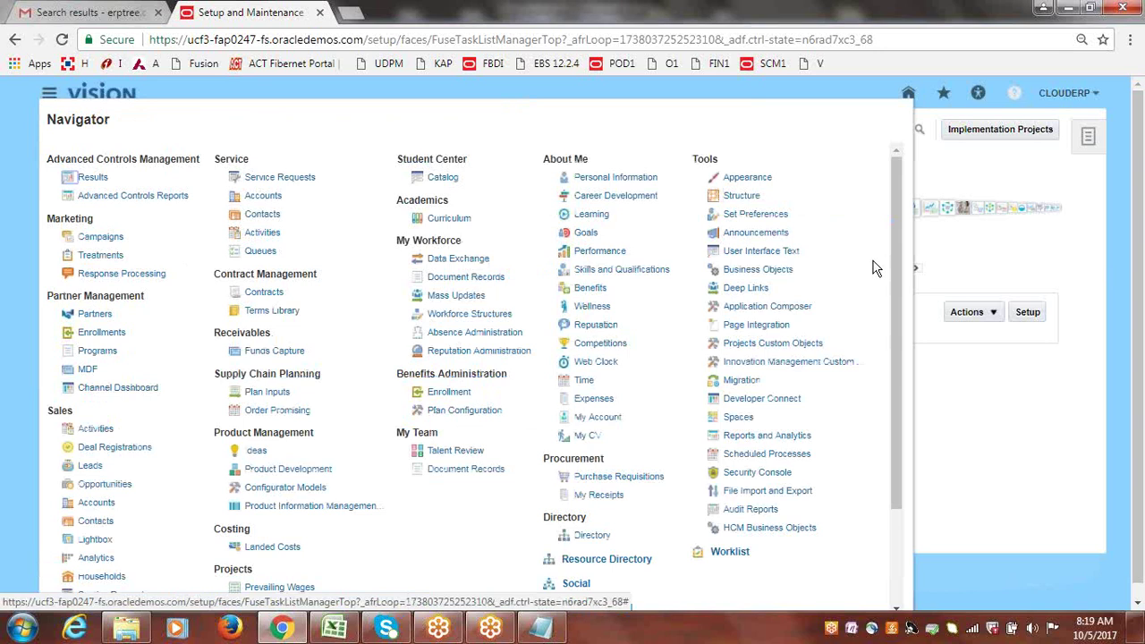
drag(900, 267, 900, 402)
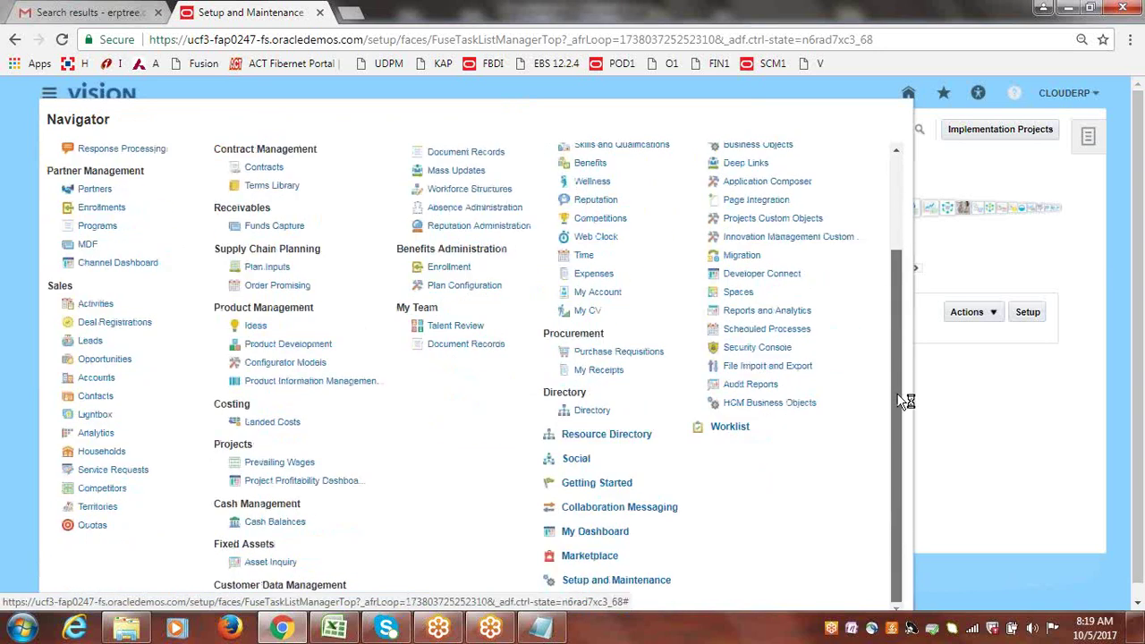
click(616, 581)
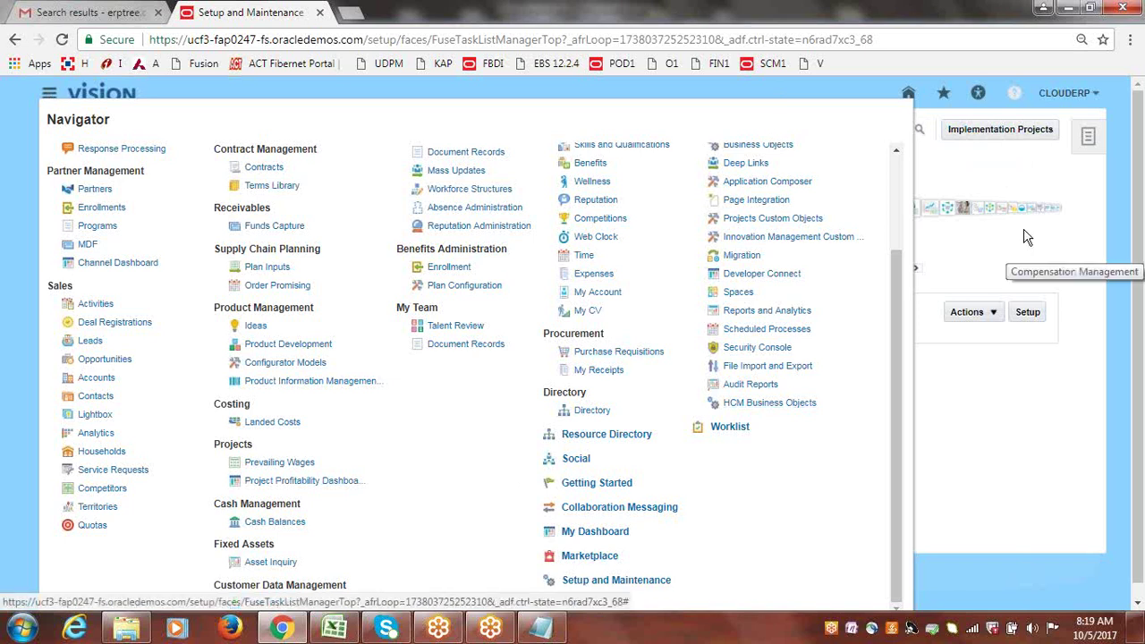
click(1131, 40)
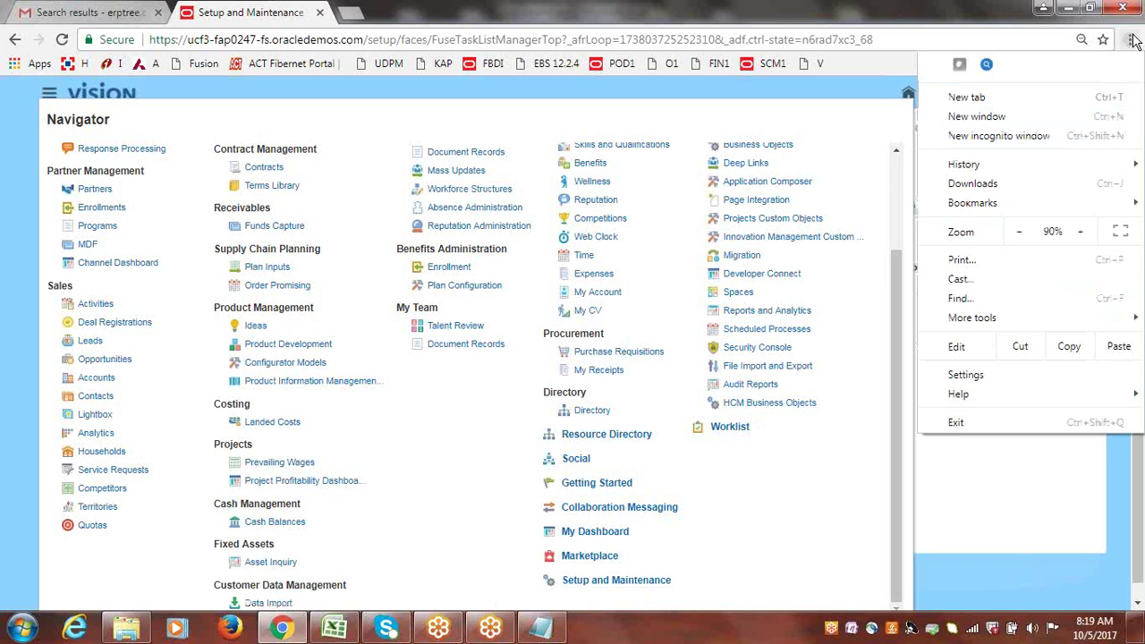
click(1088, 239)
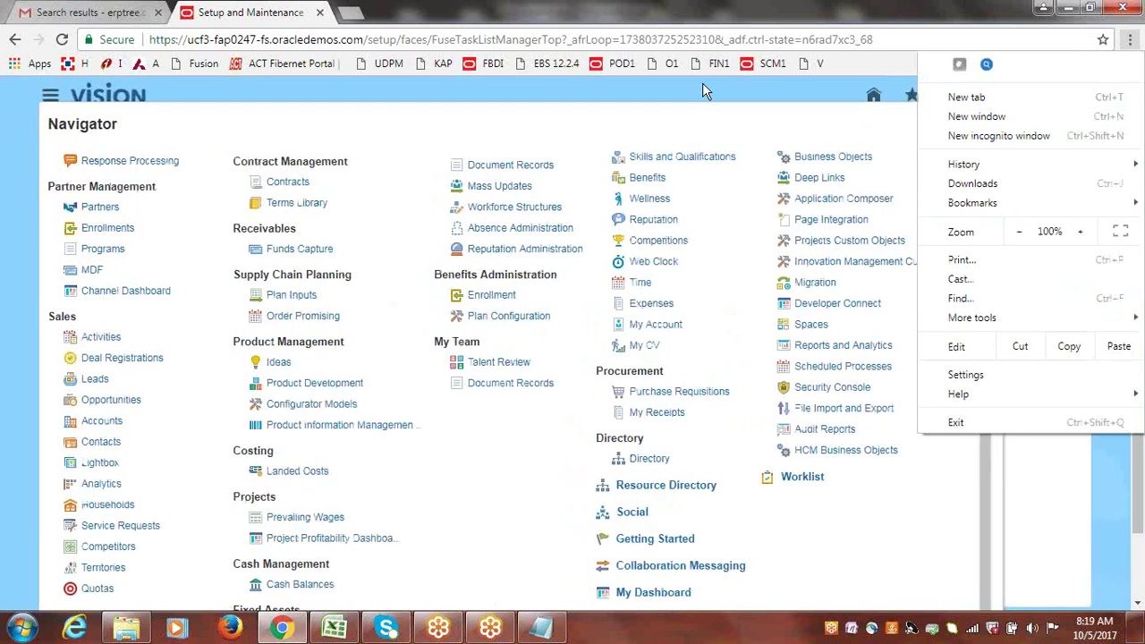
click(702, 83)
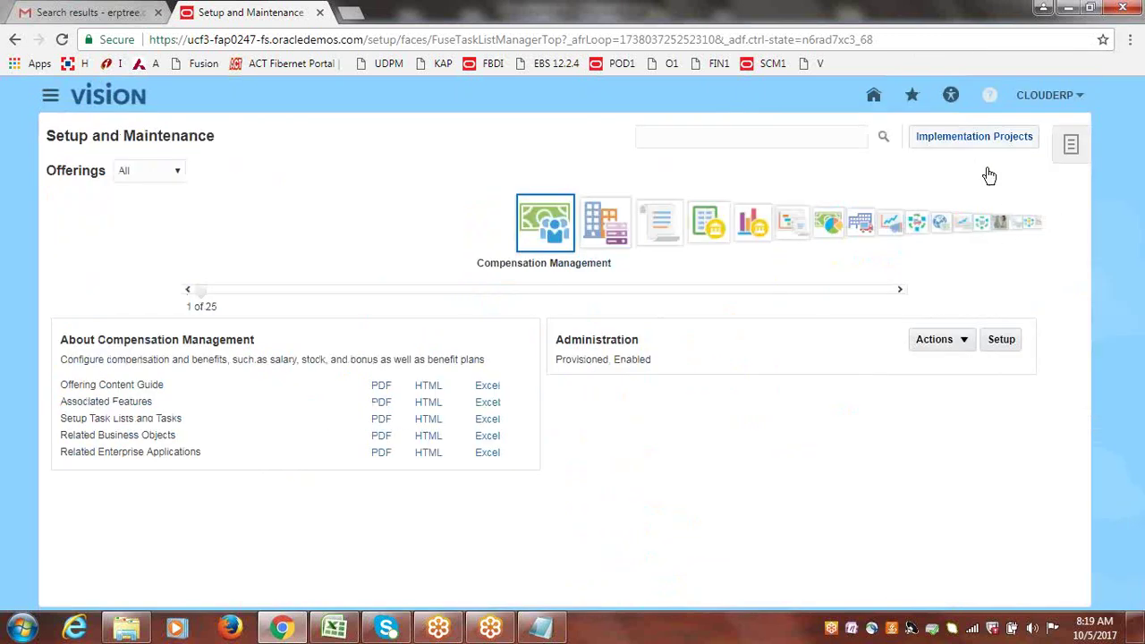
click(1046, 96)
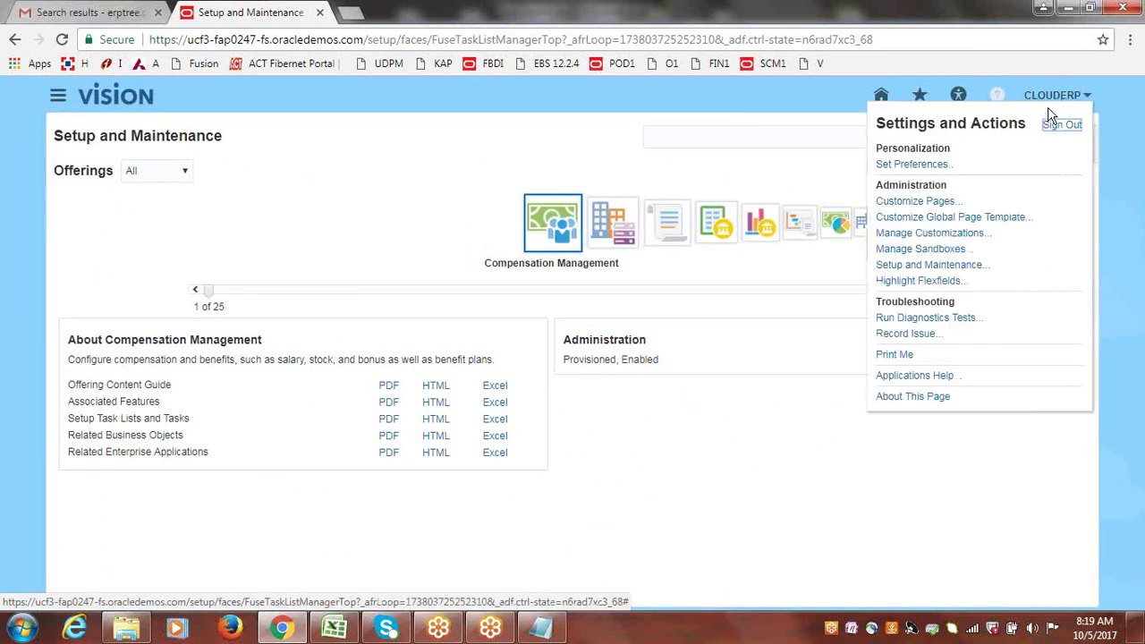
click(930, 265)
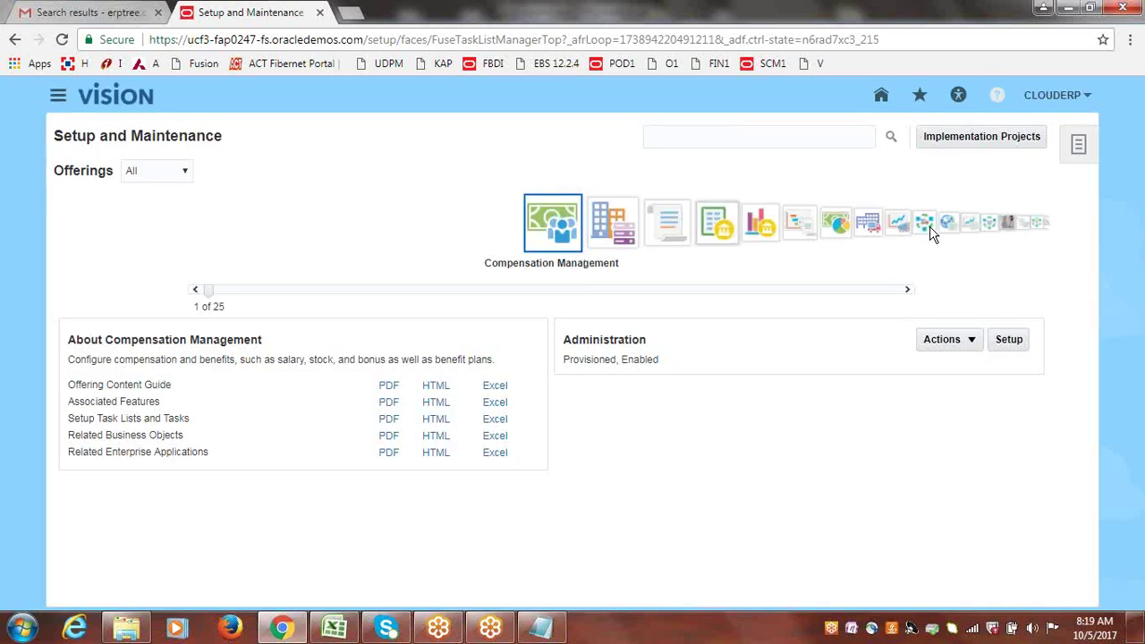
Read the Financials offering description, then go to Implementation Projects.
click(712, 223)
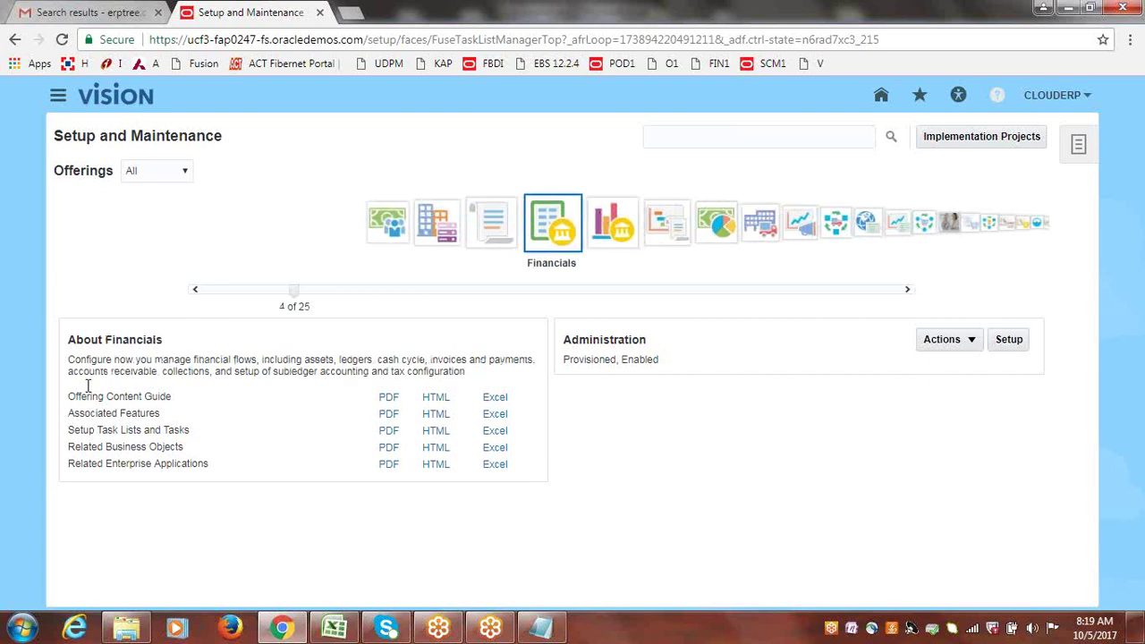
drag(69, 360, 469, 372)
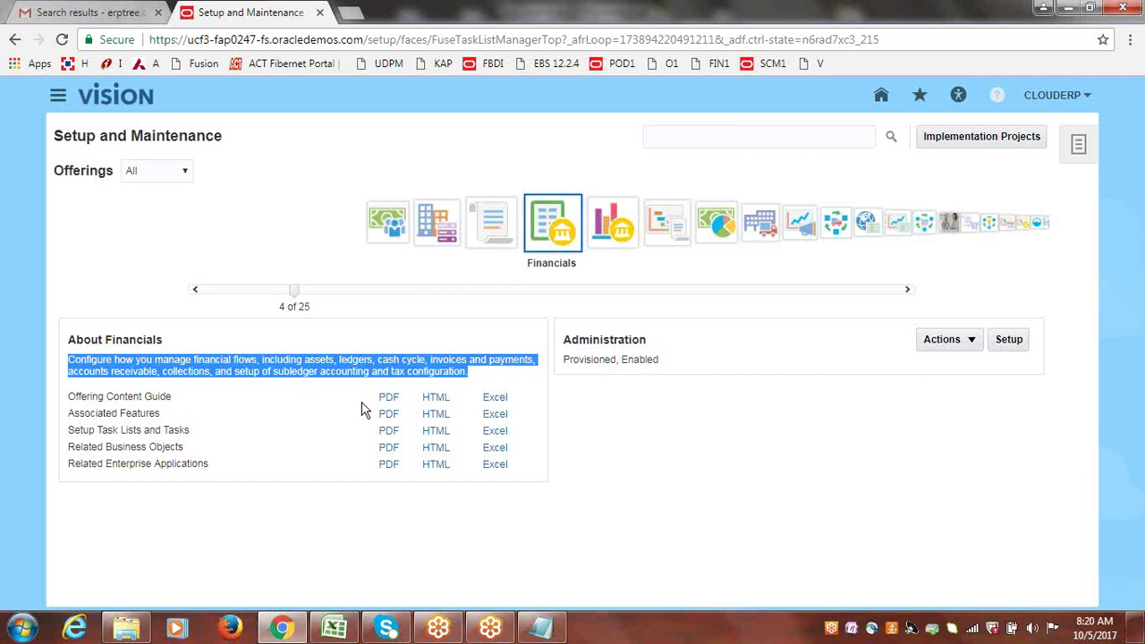
click(984, 270)
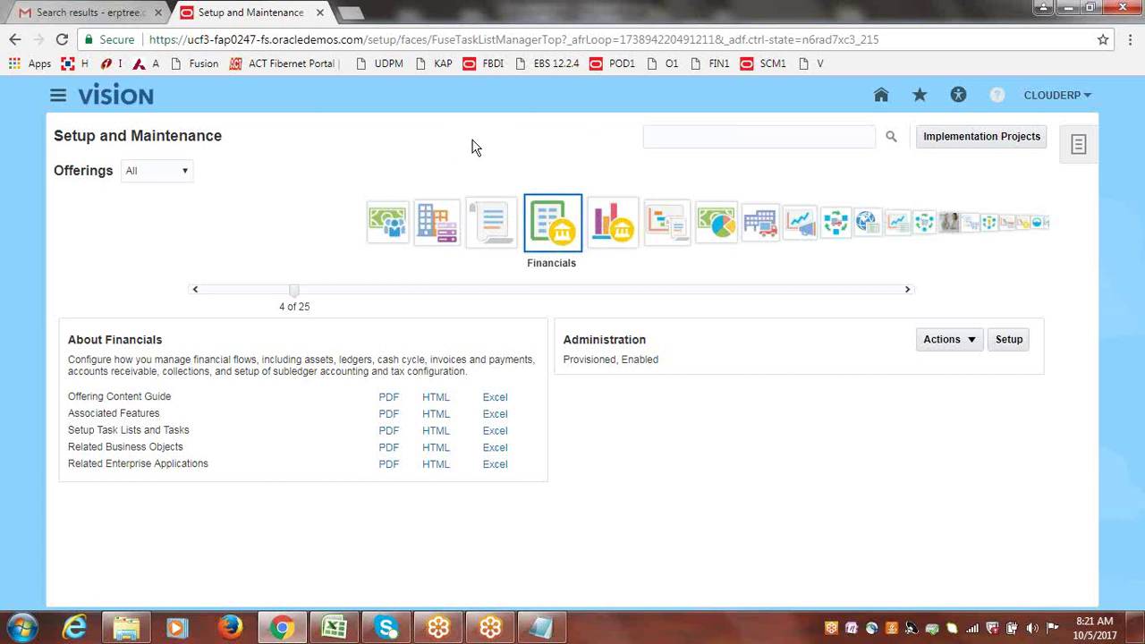
click(996, 143)
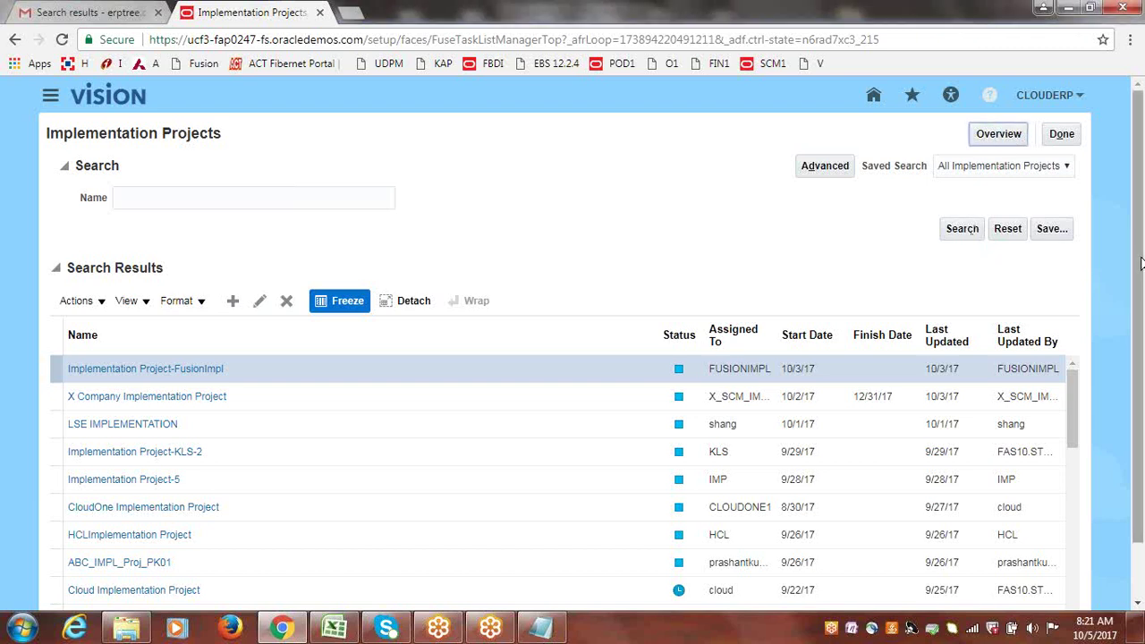
Scroll through the implementation project search results, then switch to the Discussions workbook.
scroll(1143, 355, down, 2)
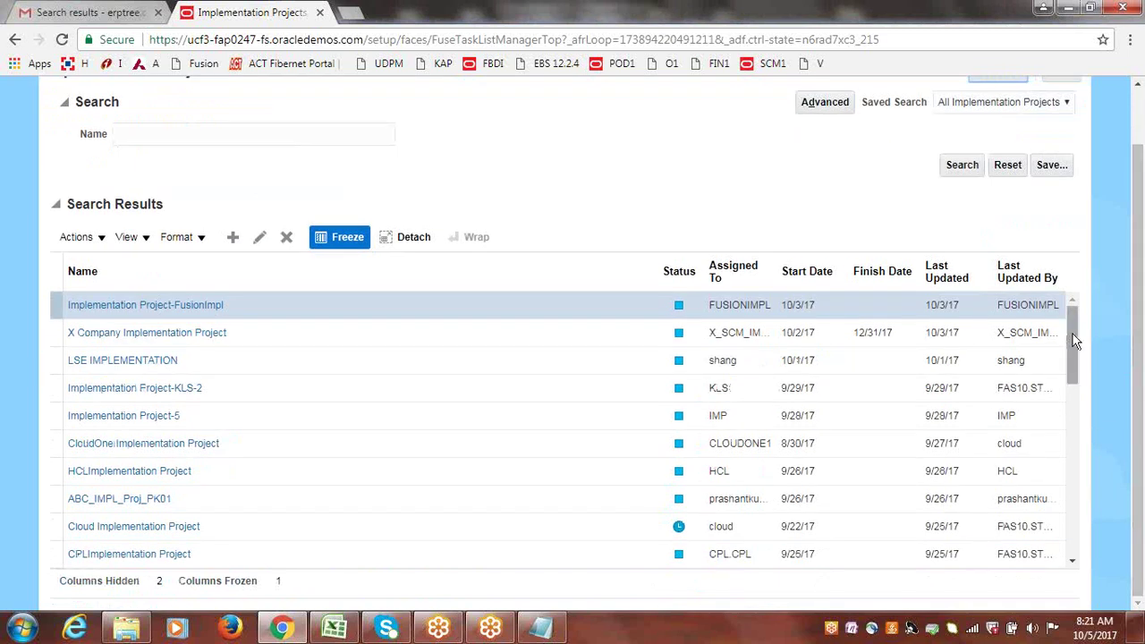
drag(1072, 335, 1078, 524)
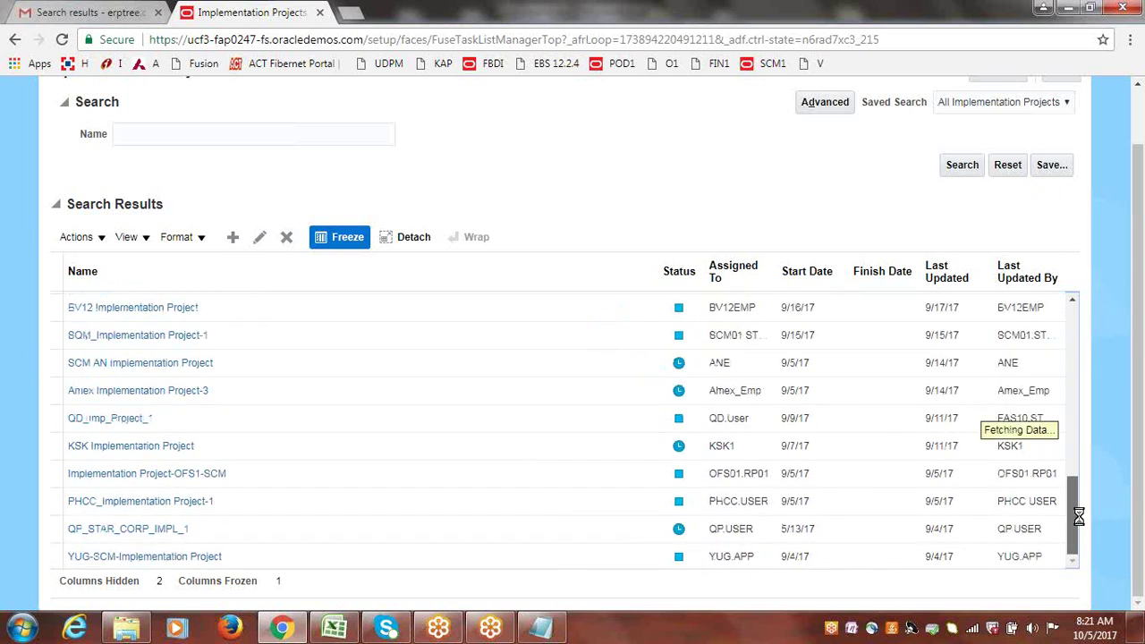
drag(1076, 421, 1076, 539)
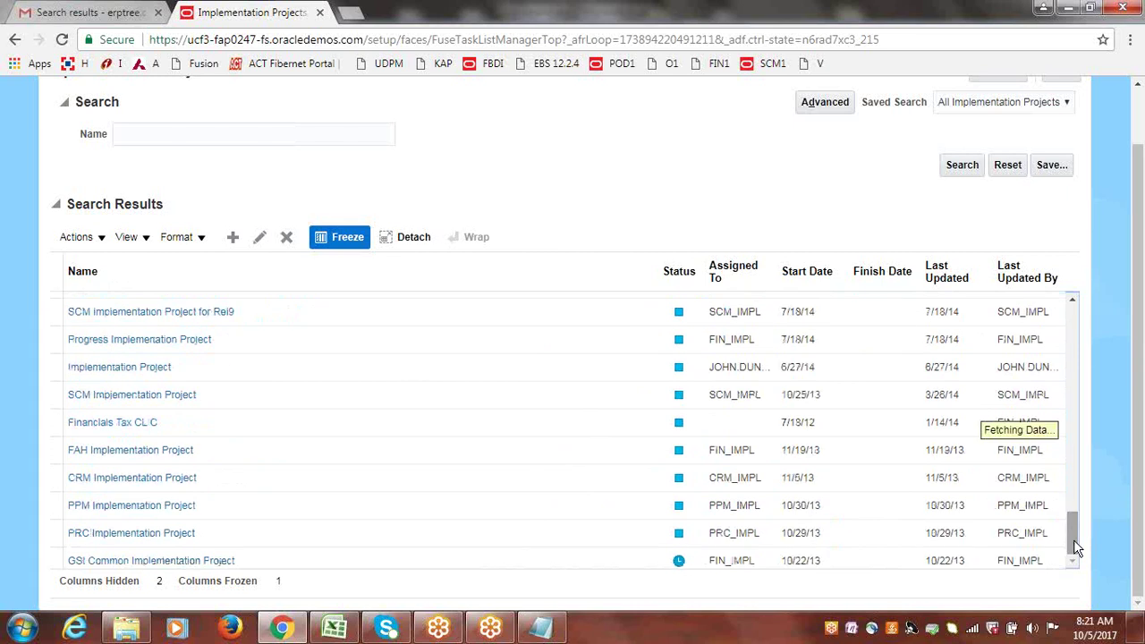
drag(1074, 547, 1106, 243)
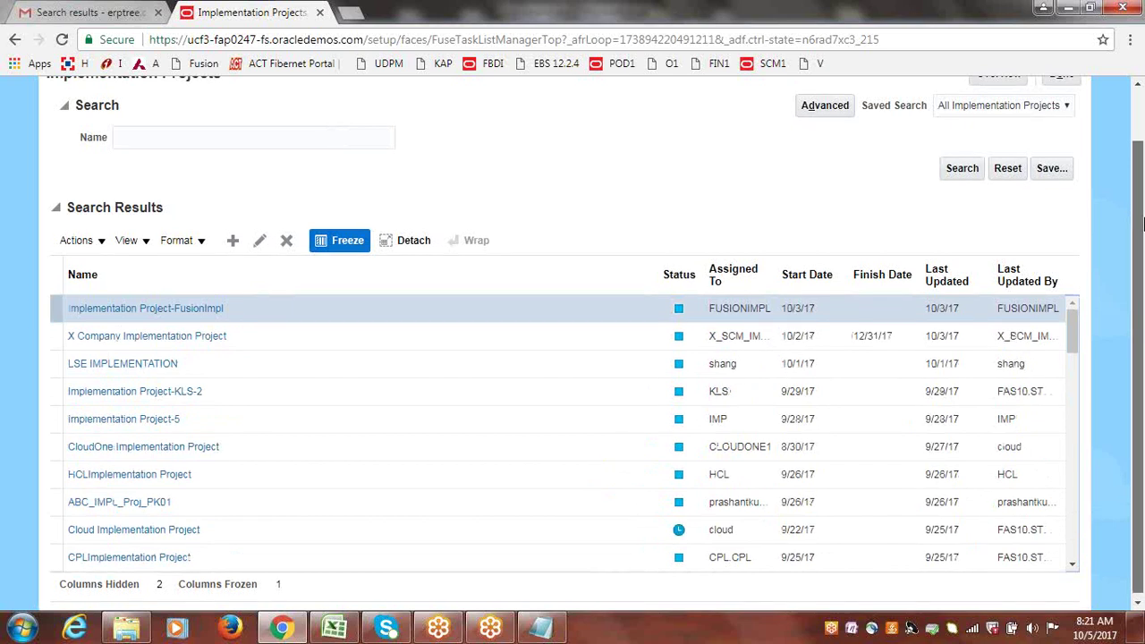
drag(1140, 237, 1141, 183)
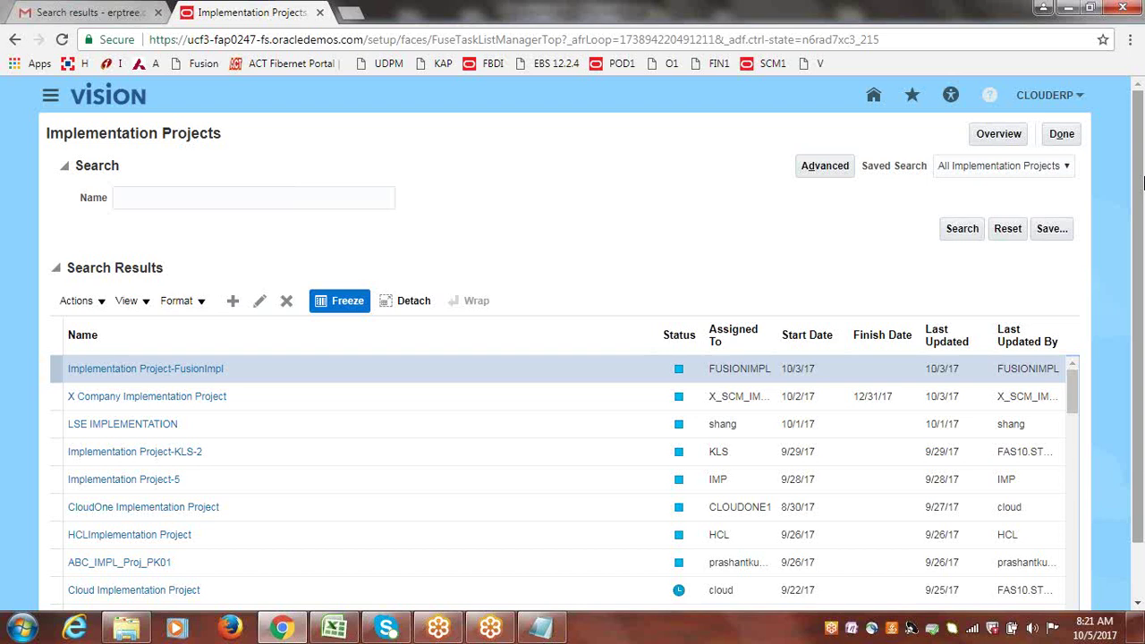
click(340, 628)
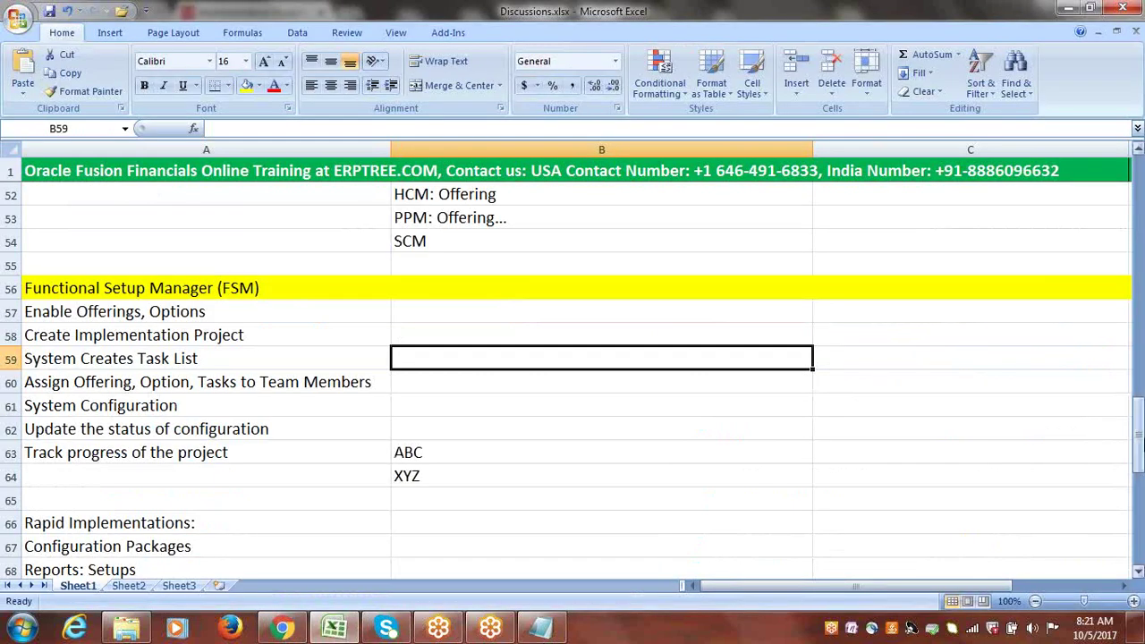
Select the offering notes in B51:B54, then return to the Implementation Projects page.
scroll(1137, 421, up, 2)
drag(420, 315, 433, 384)
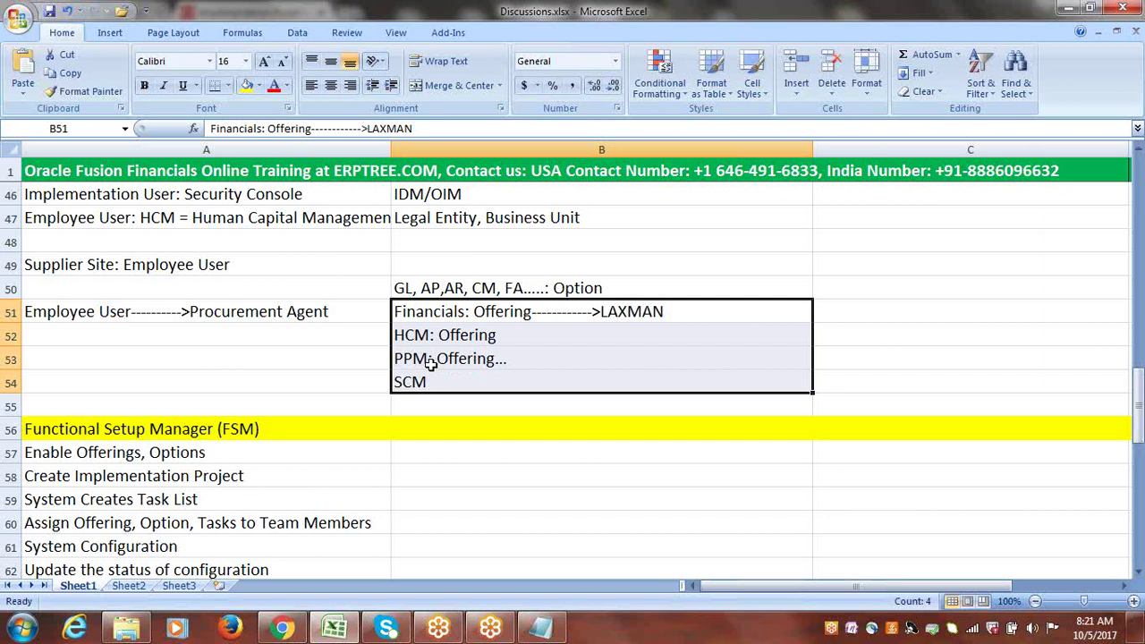
drag(421, 315, 422, 383)
drag(422, 315, 423, 383)
click(285, 629)
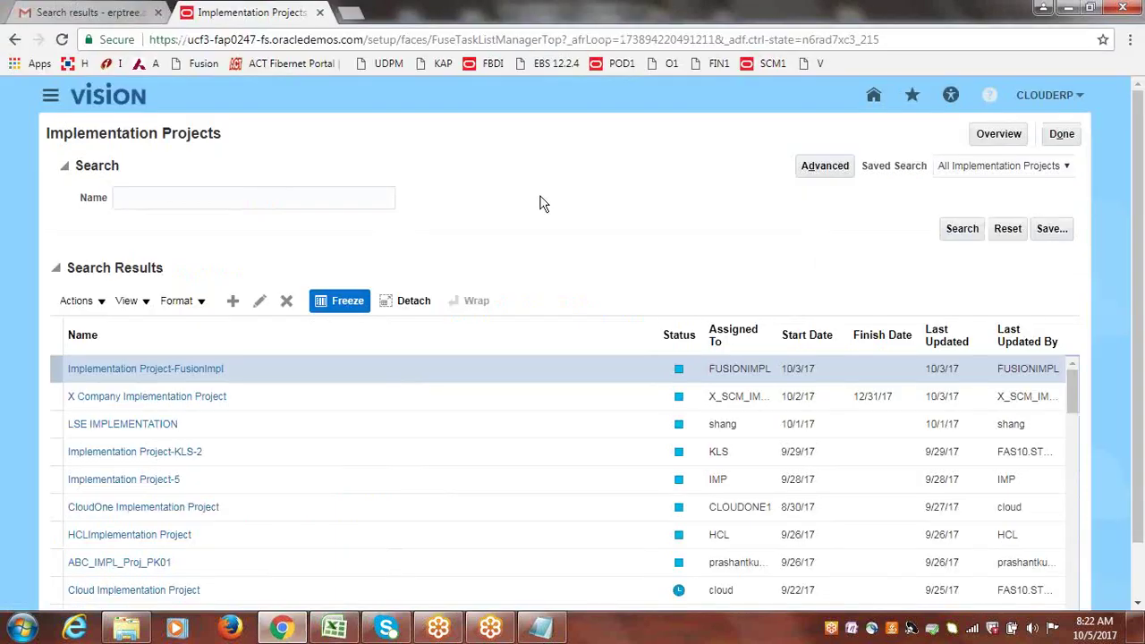
click(335, 629)
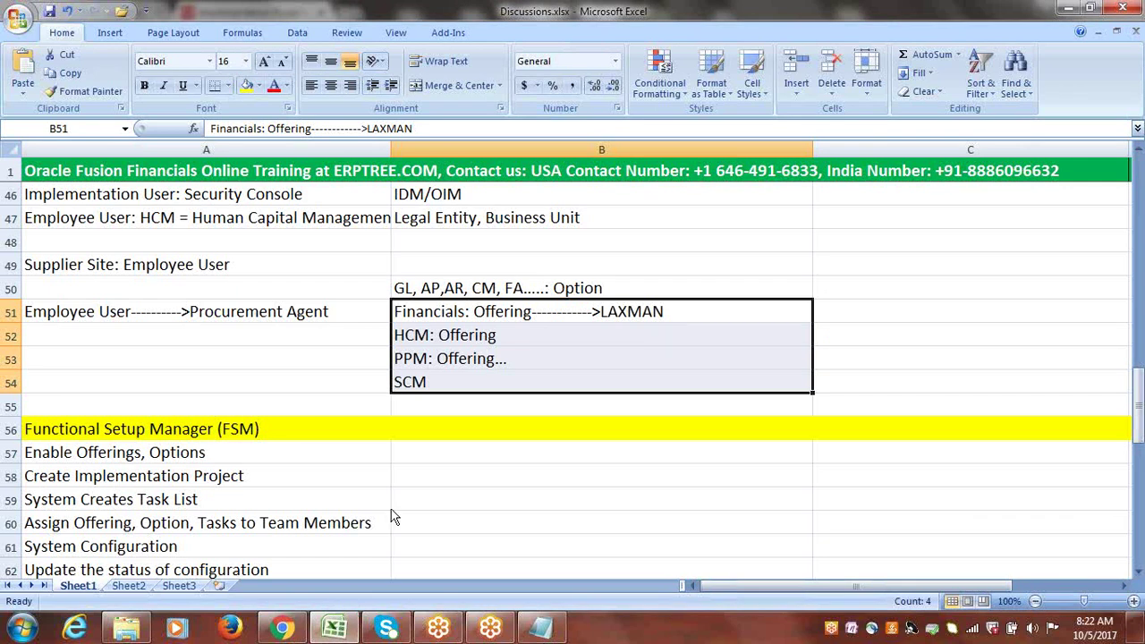
key(alt+Tab)
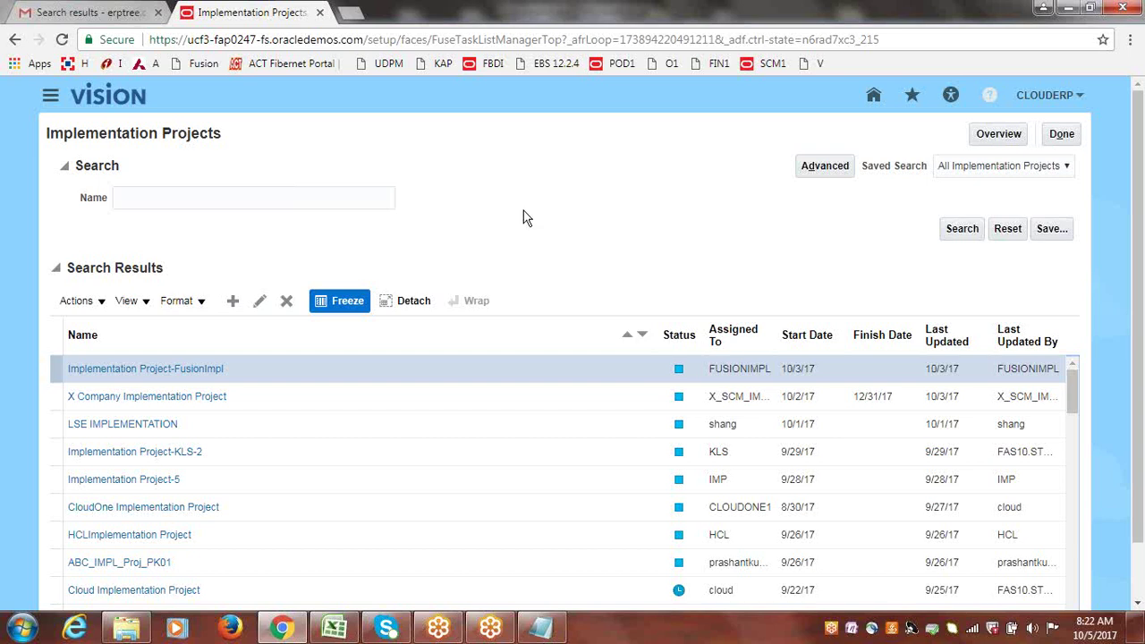
Switch to the Discussions.xlsx workbook in Excel.
click(336, 630)
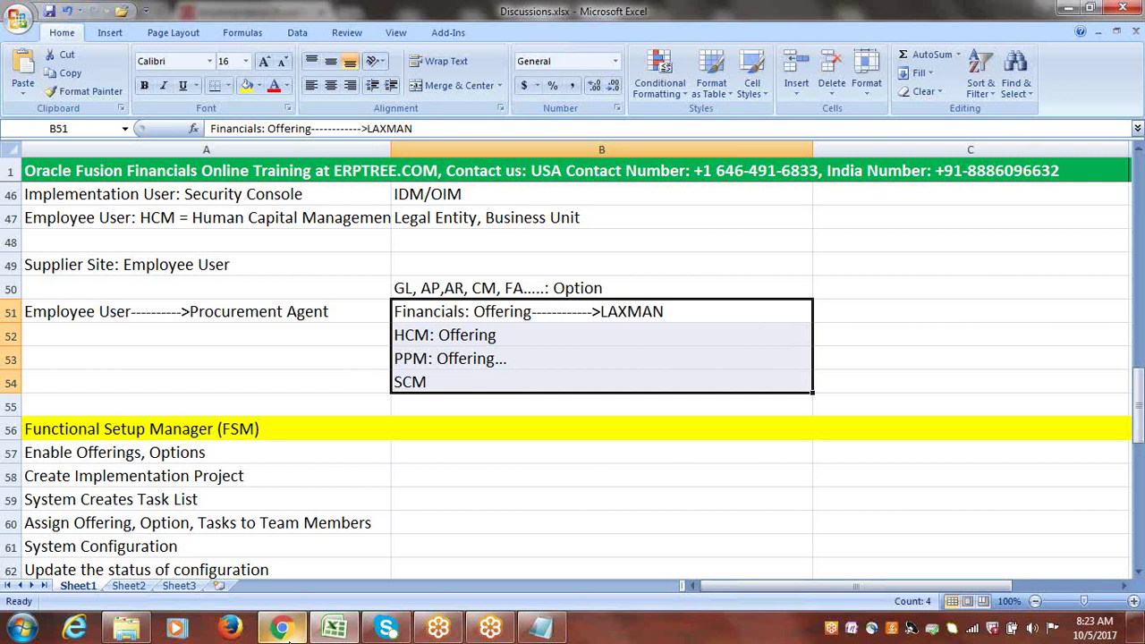
Review the Financials, HCM, PPM and SCM notes in B51:B54, then go back to Implementation Projects.
click(282, 629)
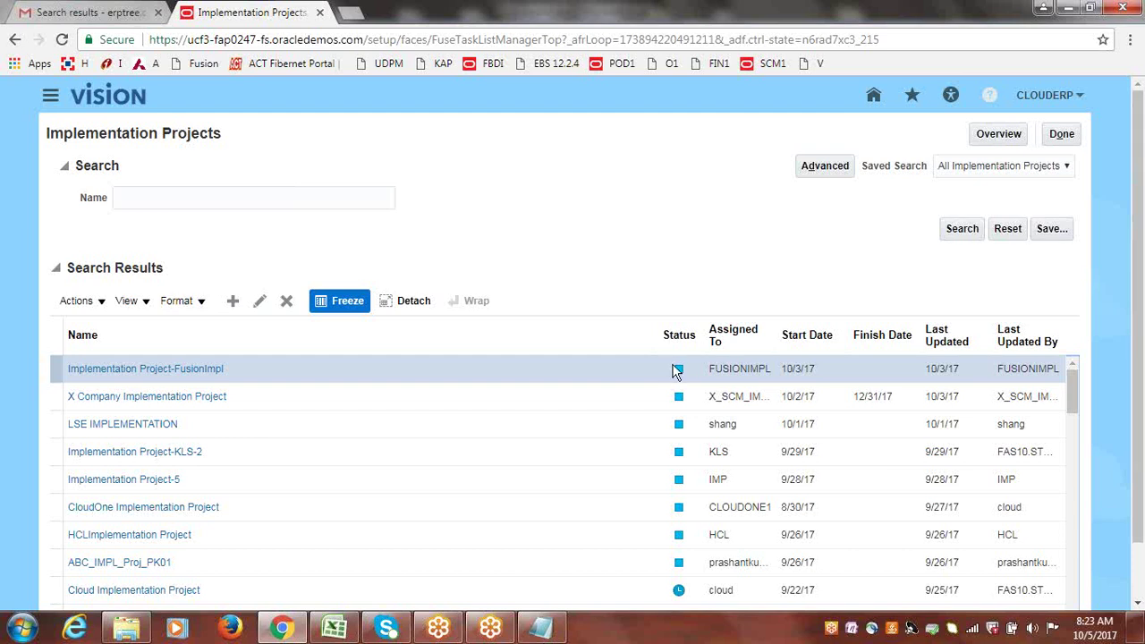
click(334, 627)
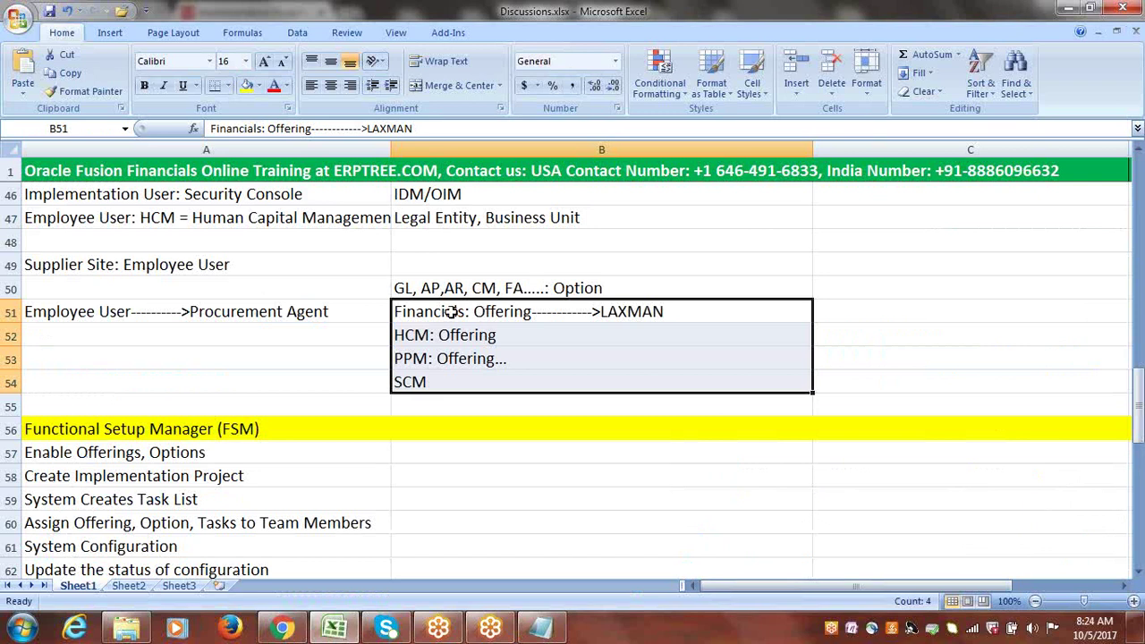
drag(452, 311, 452, 382)
drag(444, 308, 445, 375)
drag(450, 311, 449, 352)
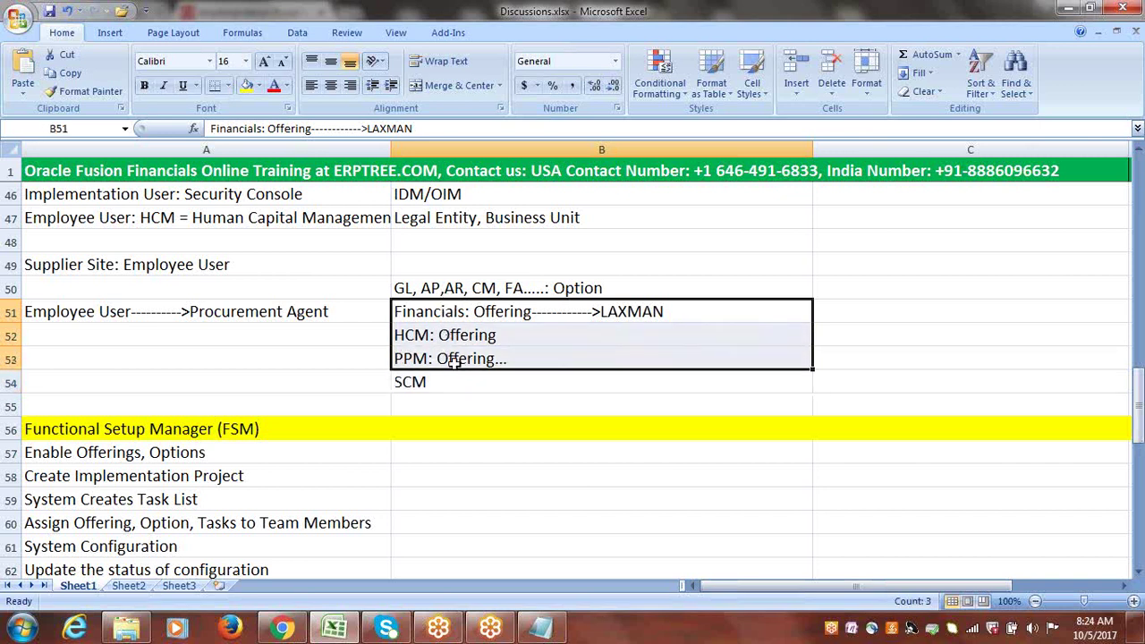
click(451, 382)
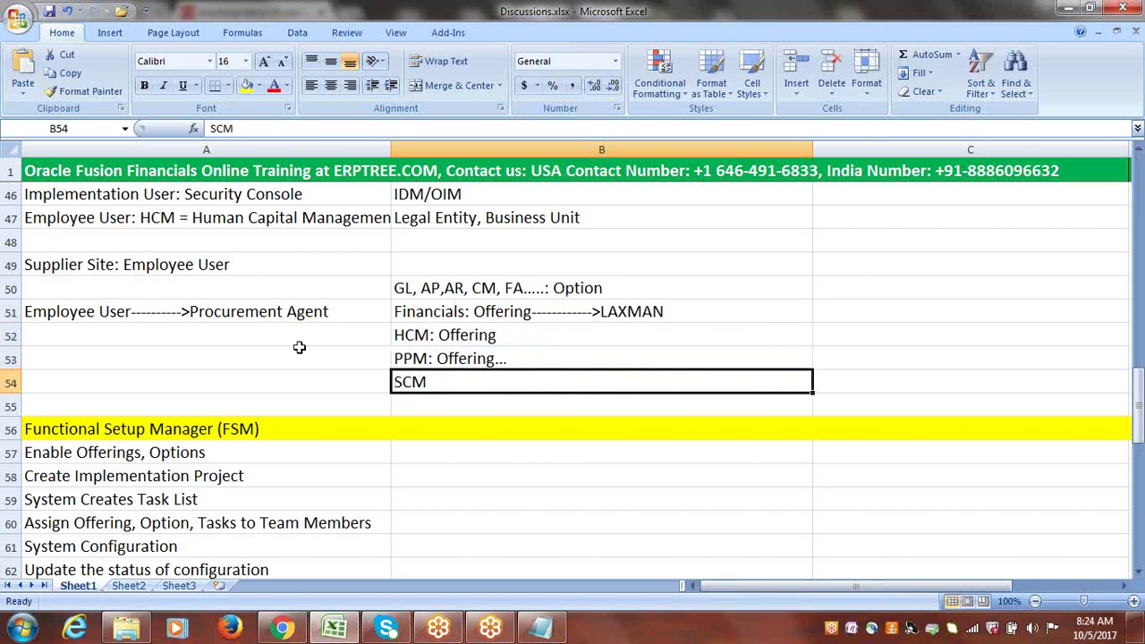
click(281, 628)
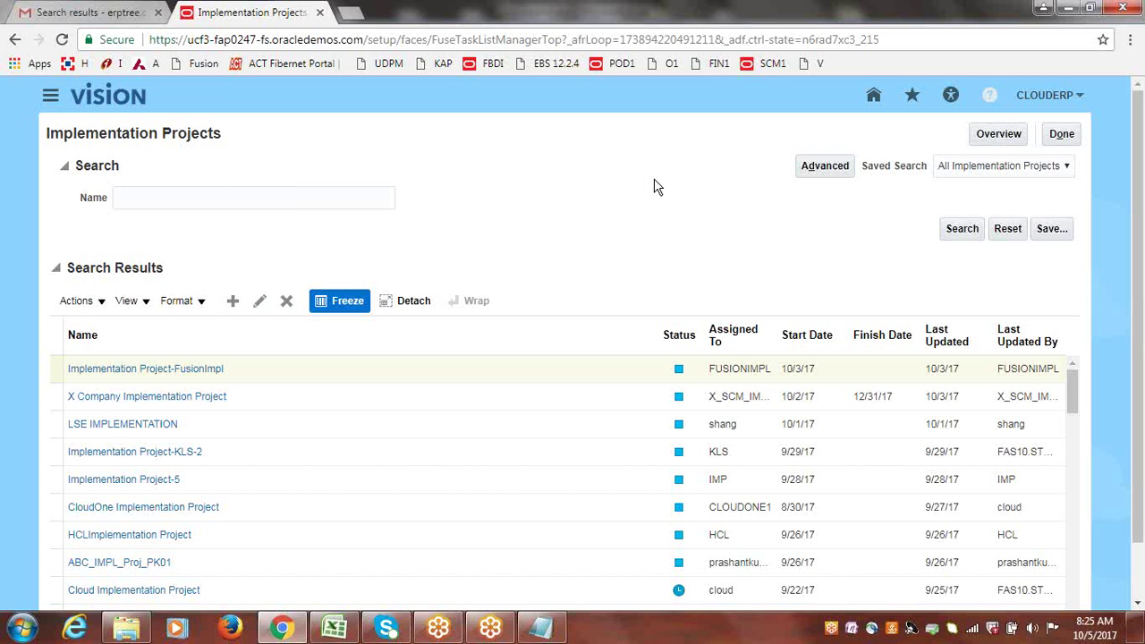
click(1064, 136)
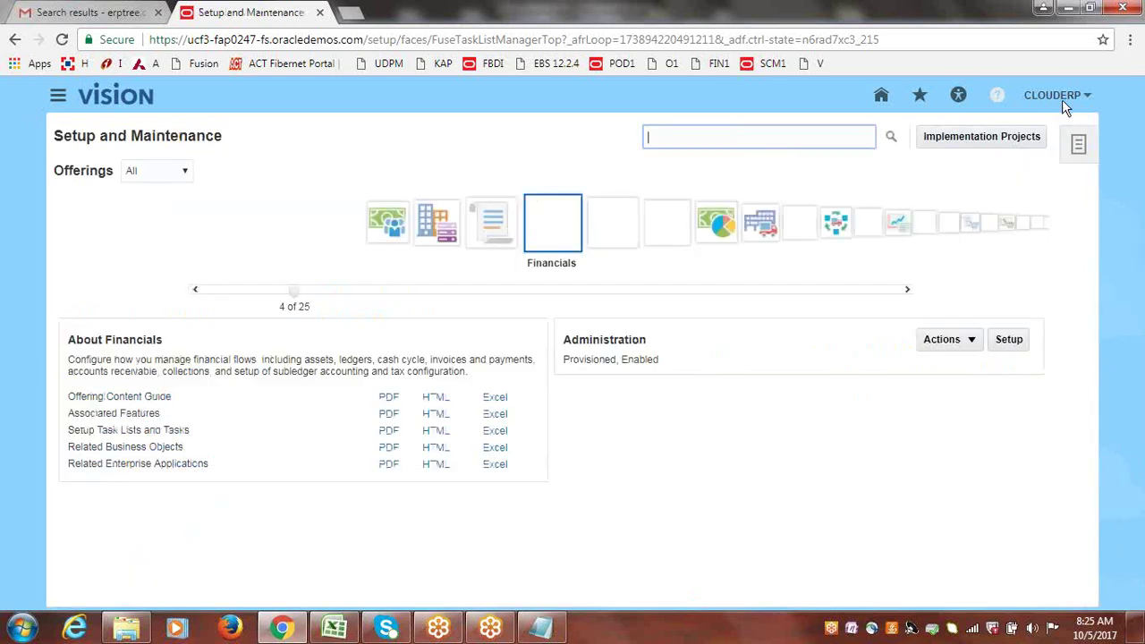
click(1062, 98)
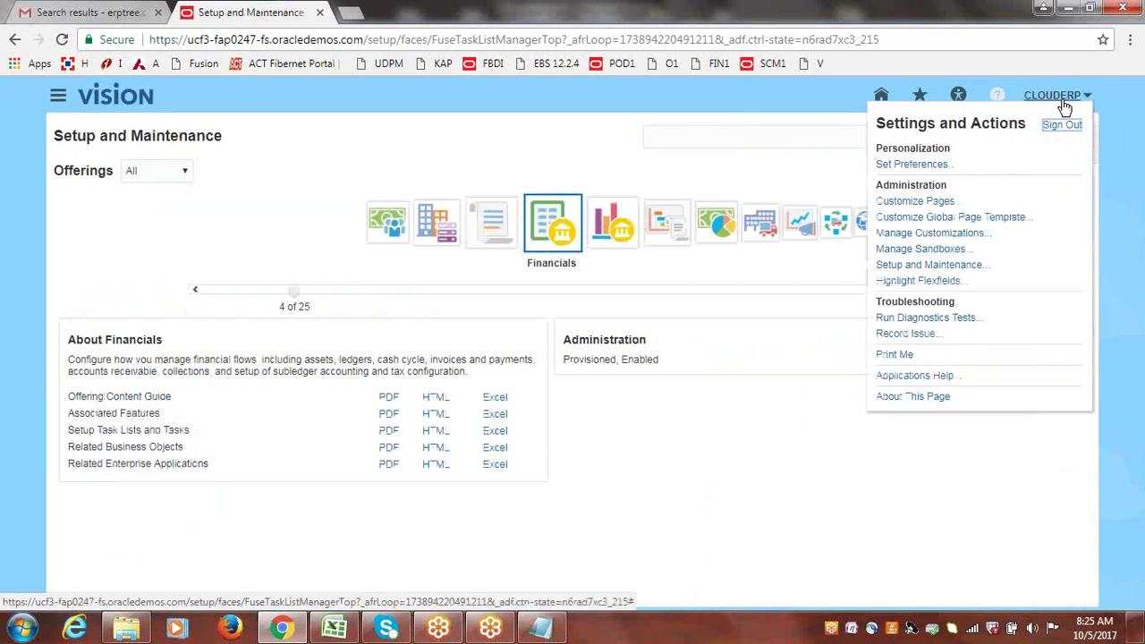
click(946, 274)
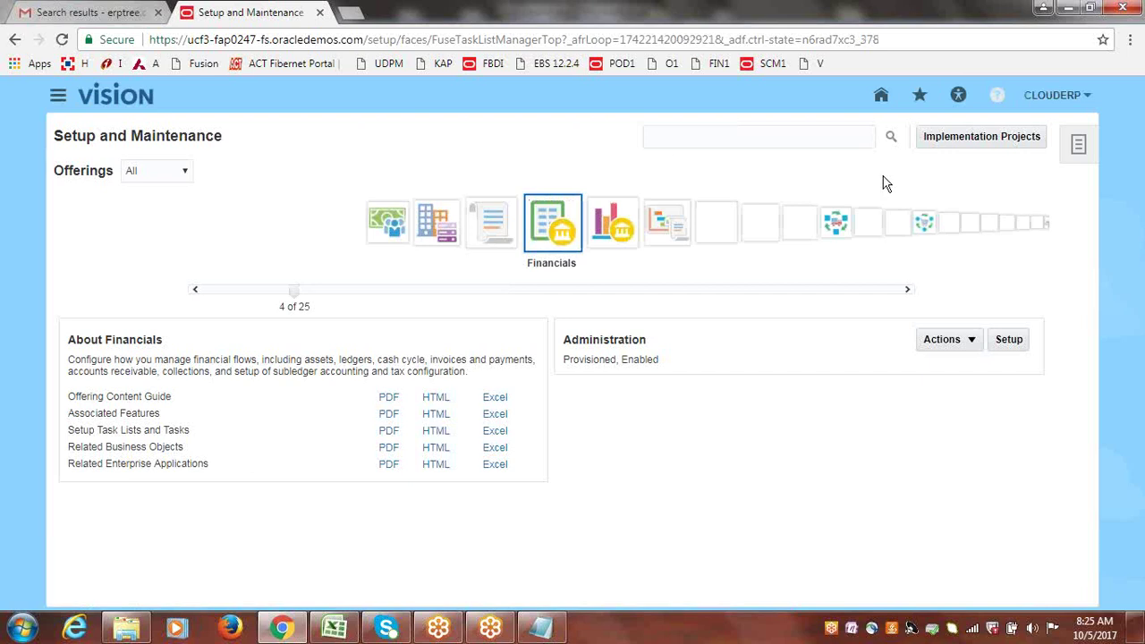
click(981, 140)
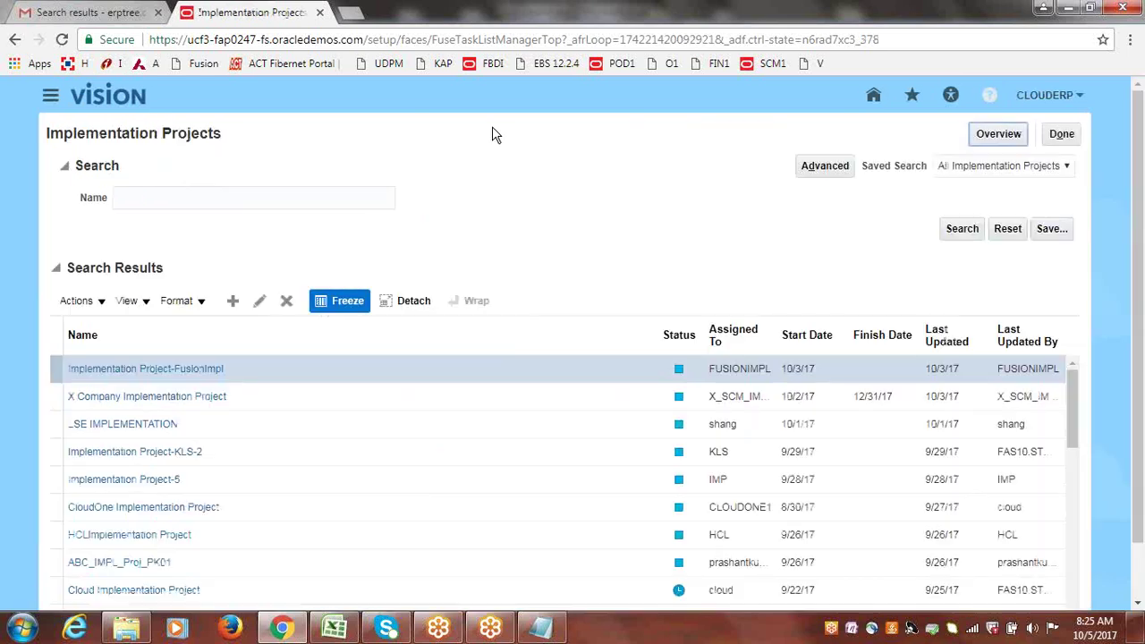
drag(1140, 193, 1143, 304)
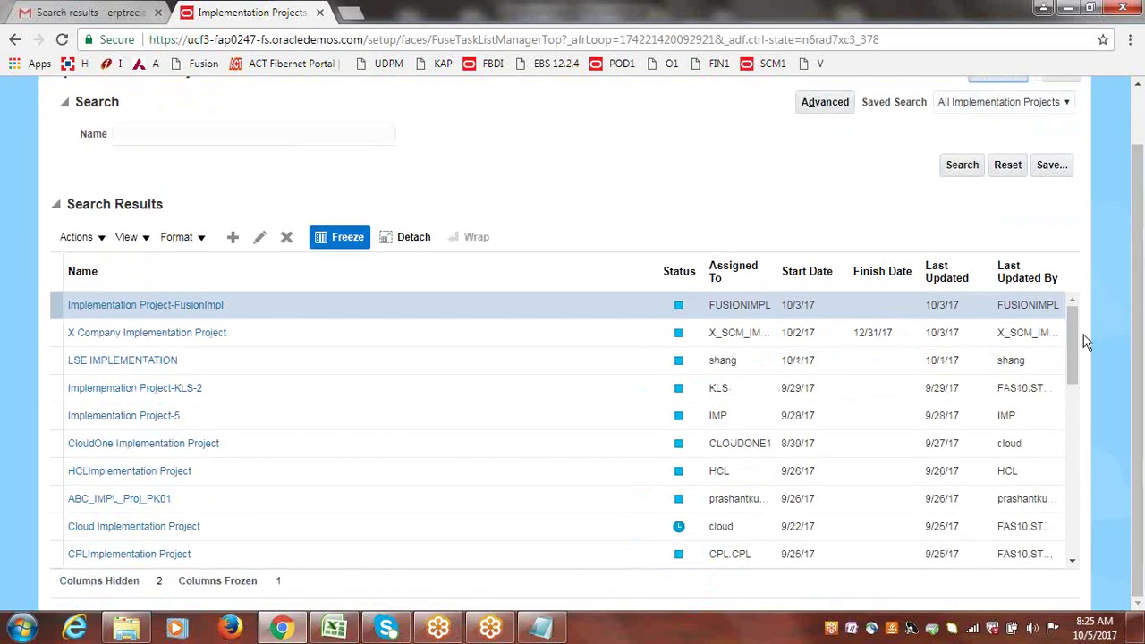
drag(1076, 340, 1083, 288)
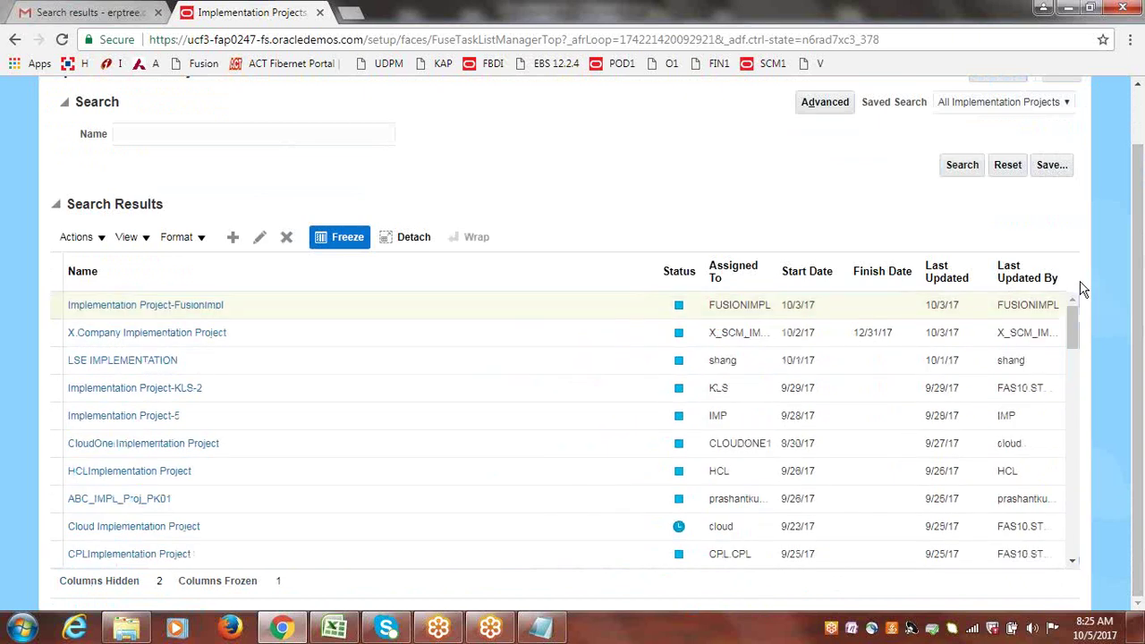
scroll(1138, 358, up, 1)
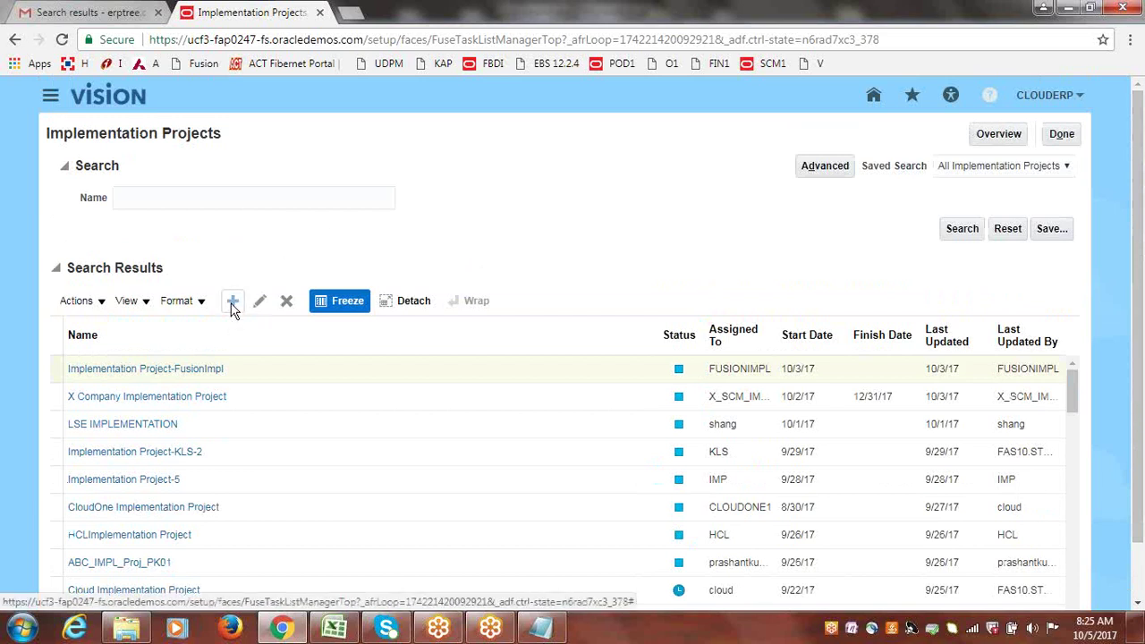
Create a new implementation project named 'CloudERP Implementation Project'.
click(232, 303)
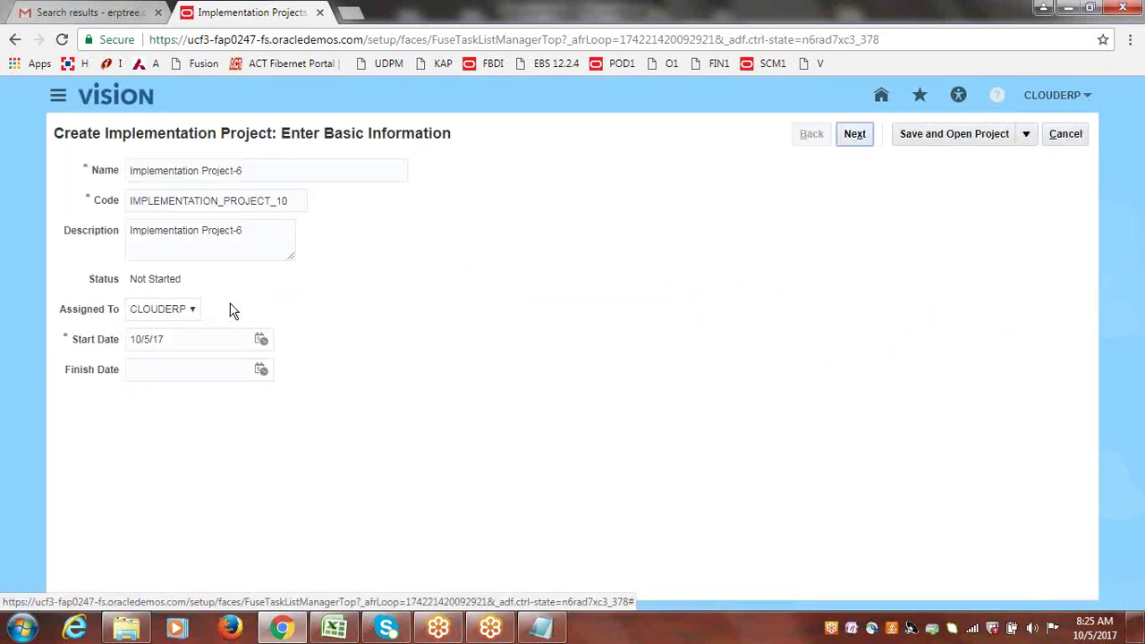
click(129, 169)
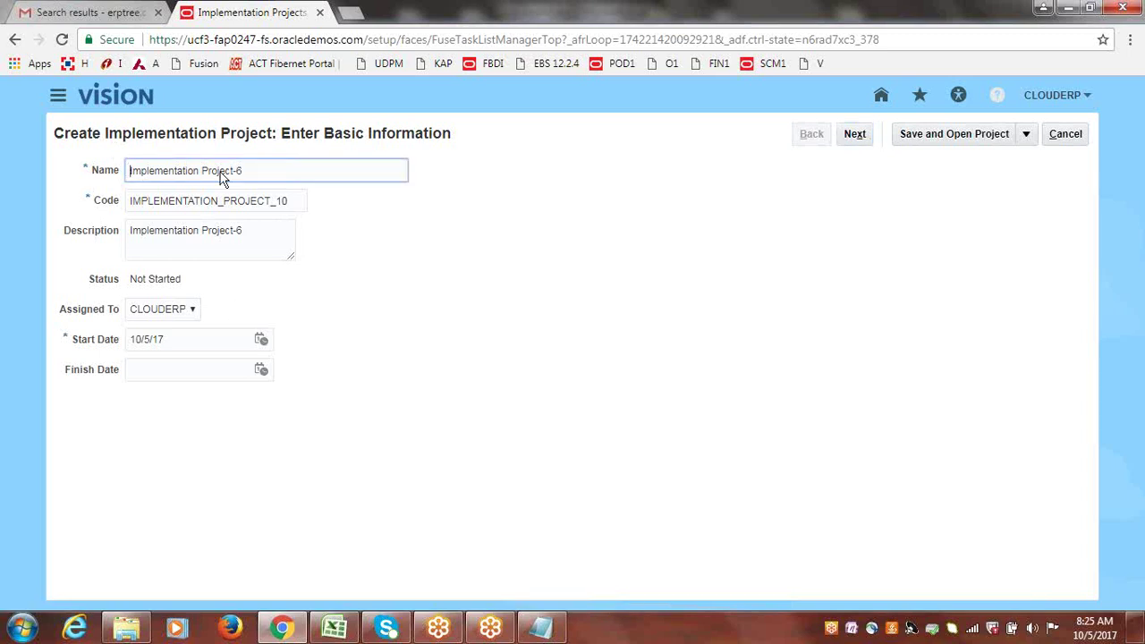
text(Clouder)
key(BackSpace)
key(BackSpace)
text(ERP)
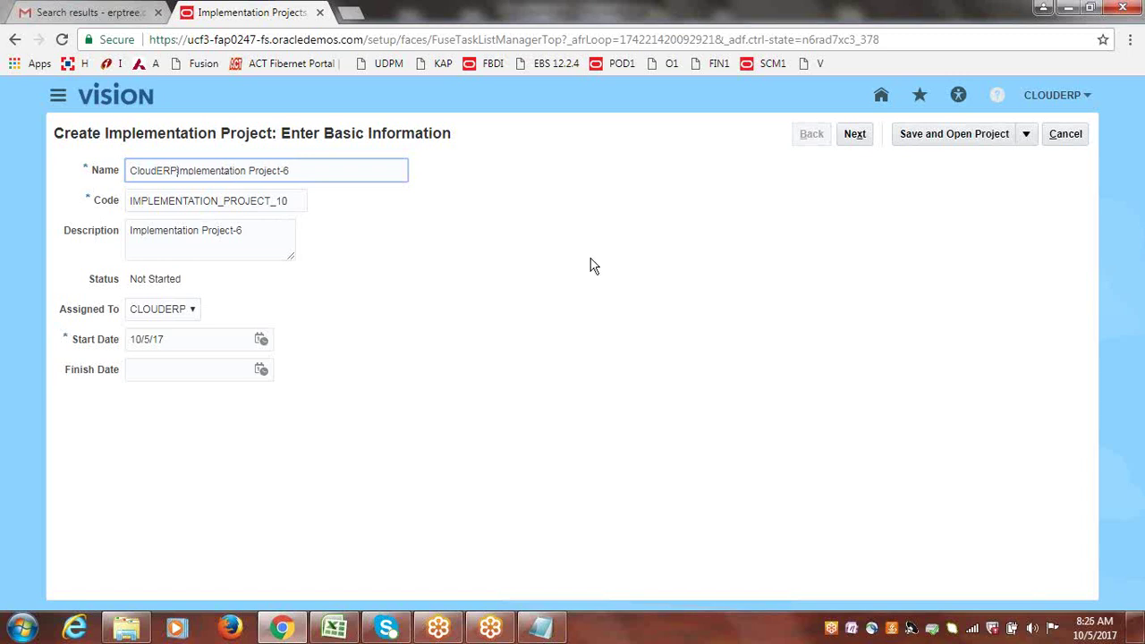
key(BackSpace)
key(BackSpace)
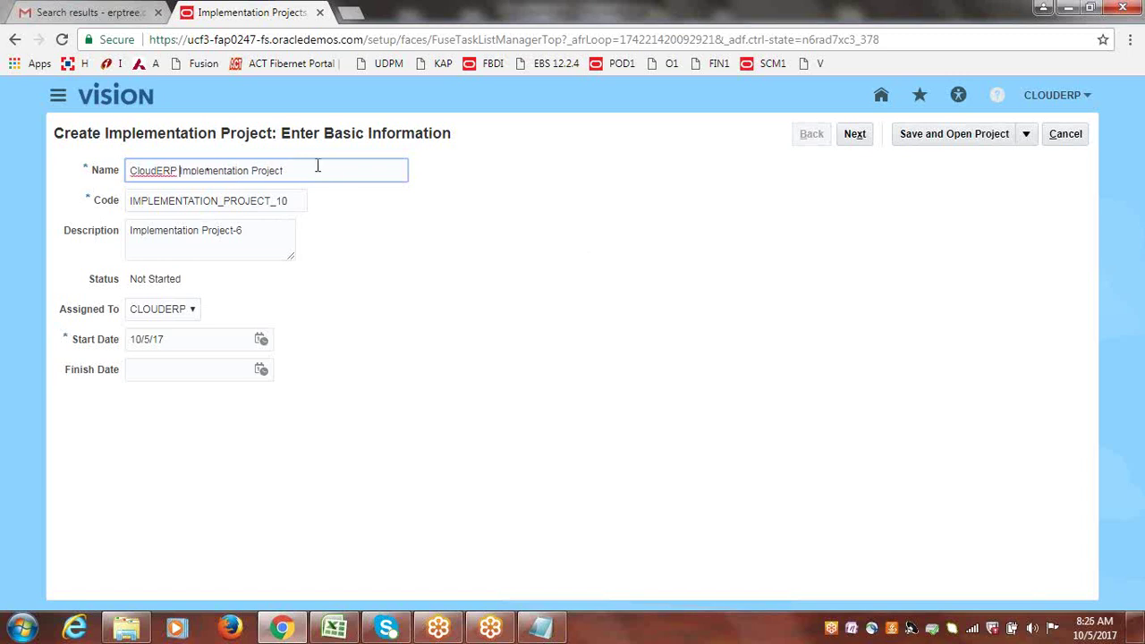
Change the project code to begin with CLOUDERP and move on to the description.
key(Tab)
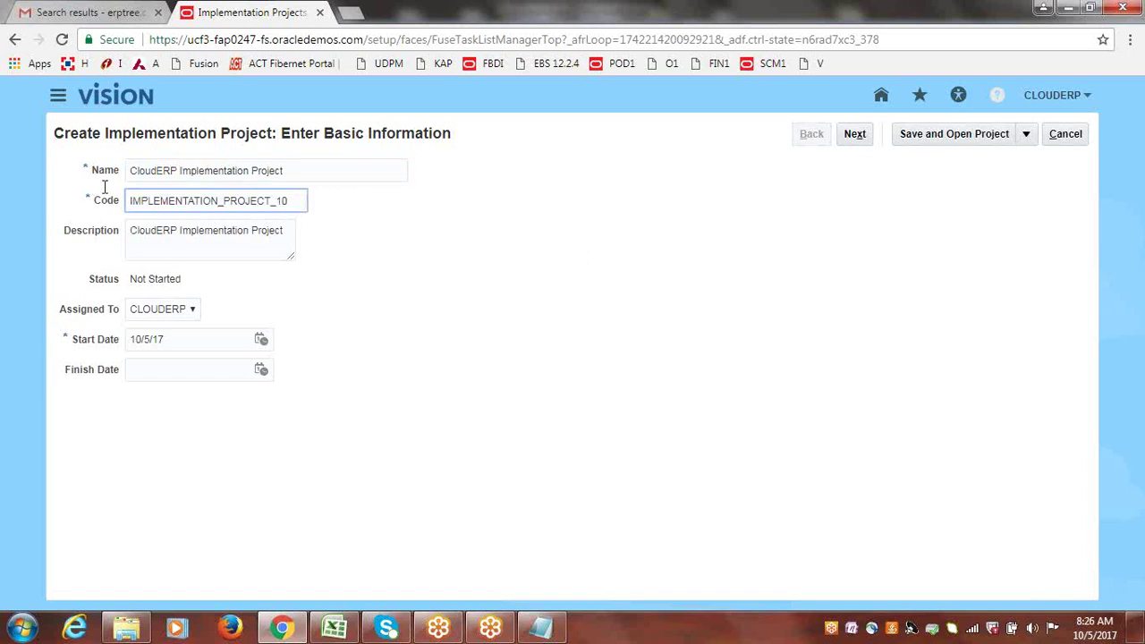
key(BackSpace)
key(BackSpace)
key(BackSpace)
text(CLOUD)
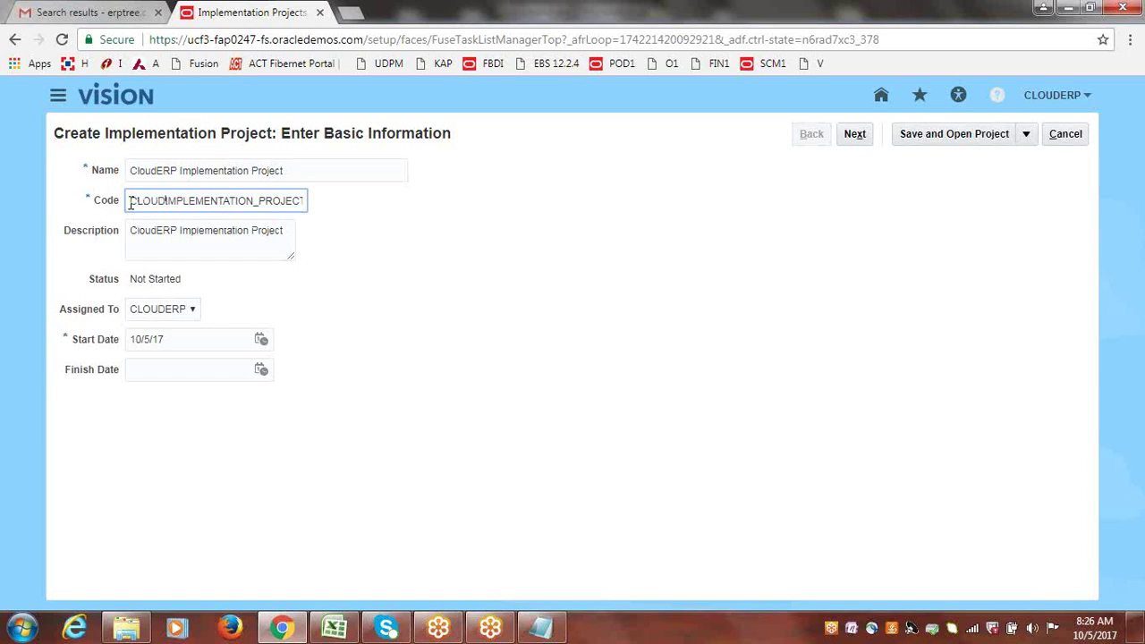
text(ERP)
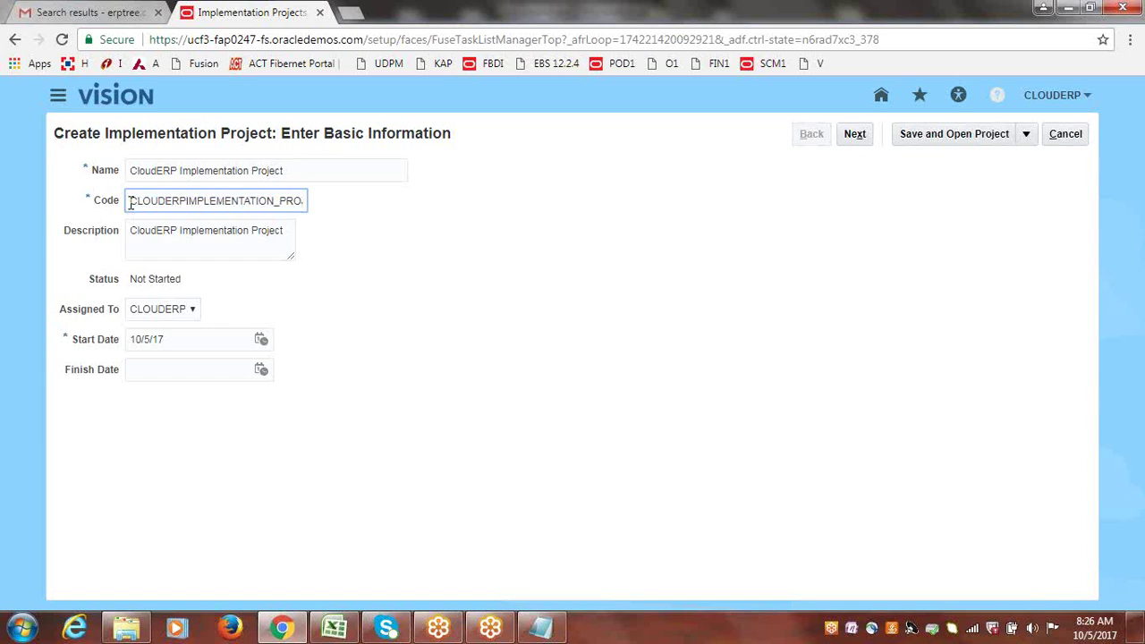
key(Tab)
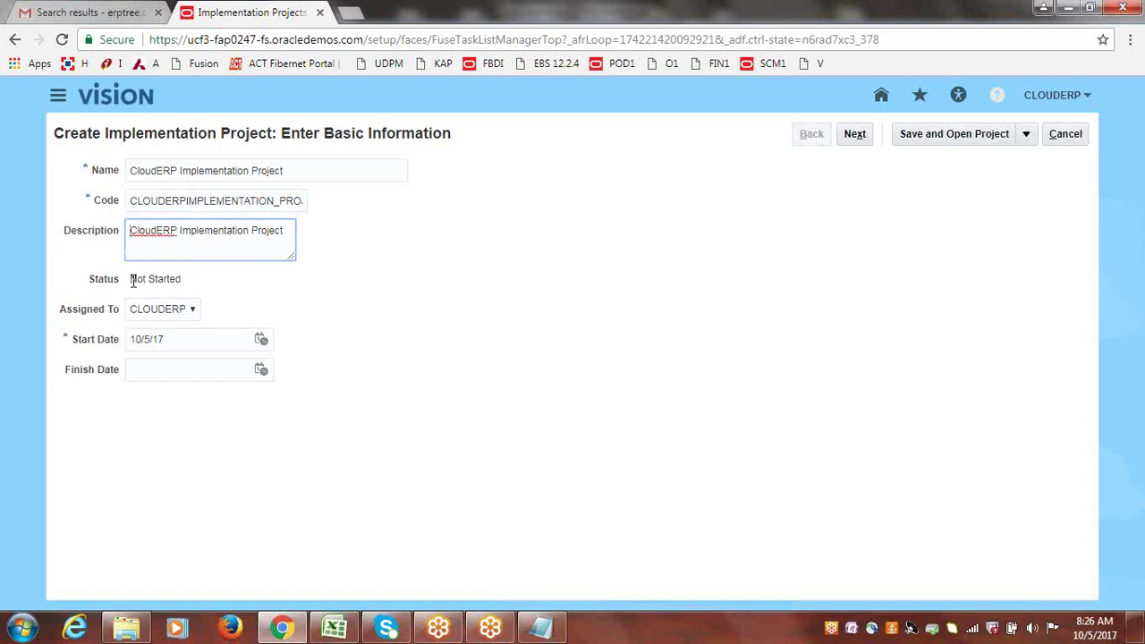
drag(132, 281, 184, 283)
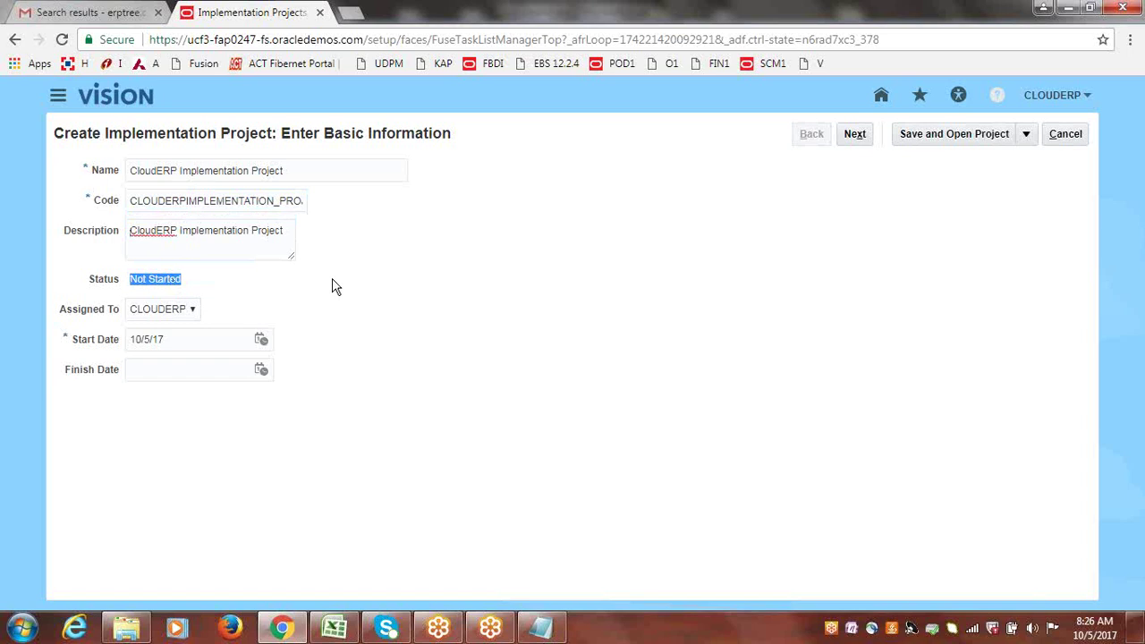
double_click(166, 281)
click(276, 278)
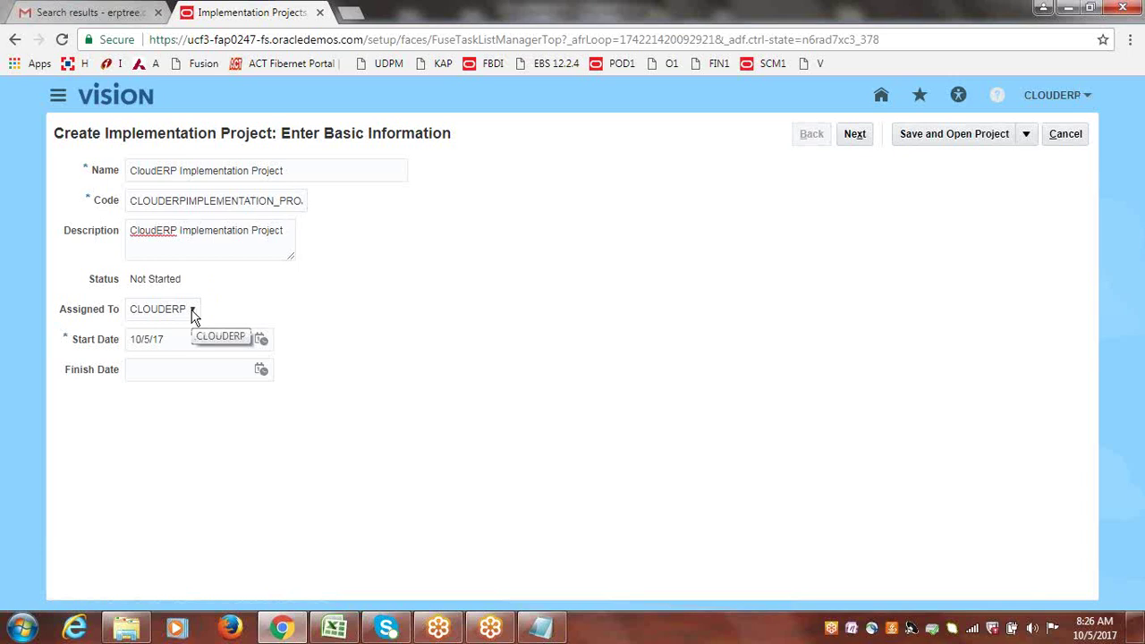
Search users by User ID 'CLOUD' and assign the project to a different user from the results.
click(192, 311)
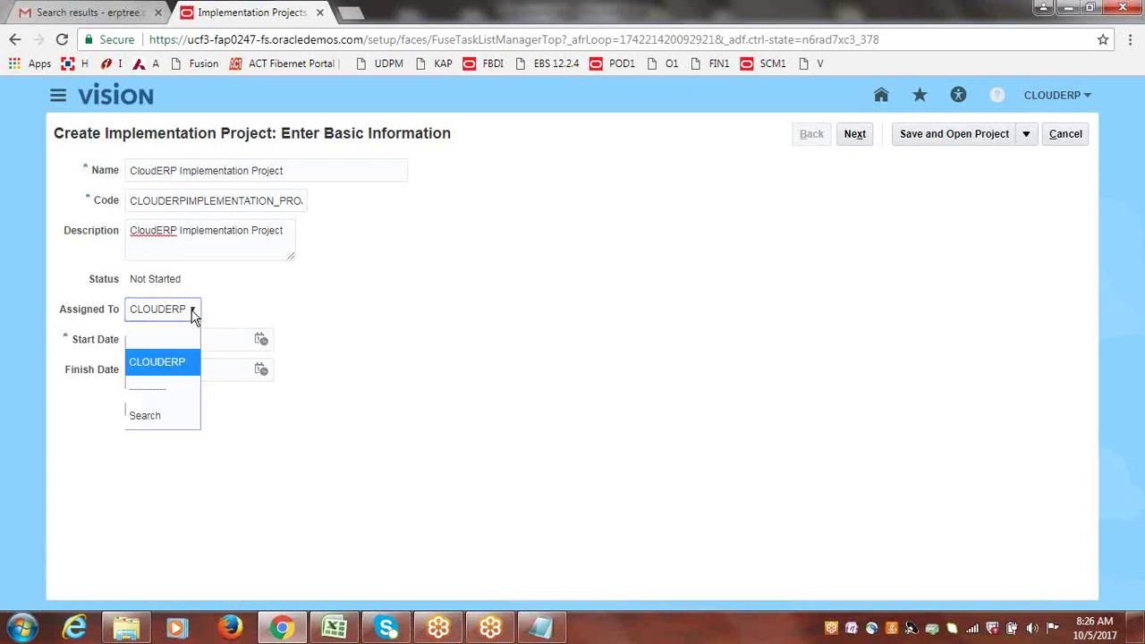
click(152, 418)
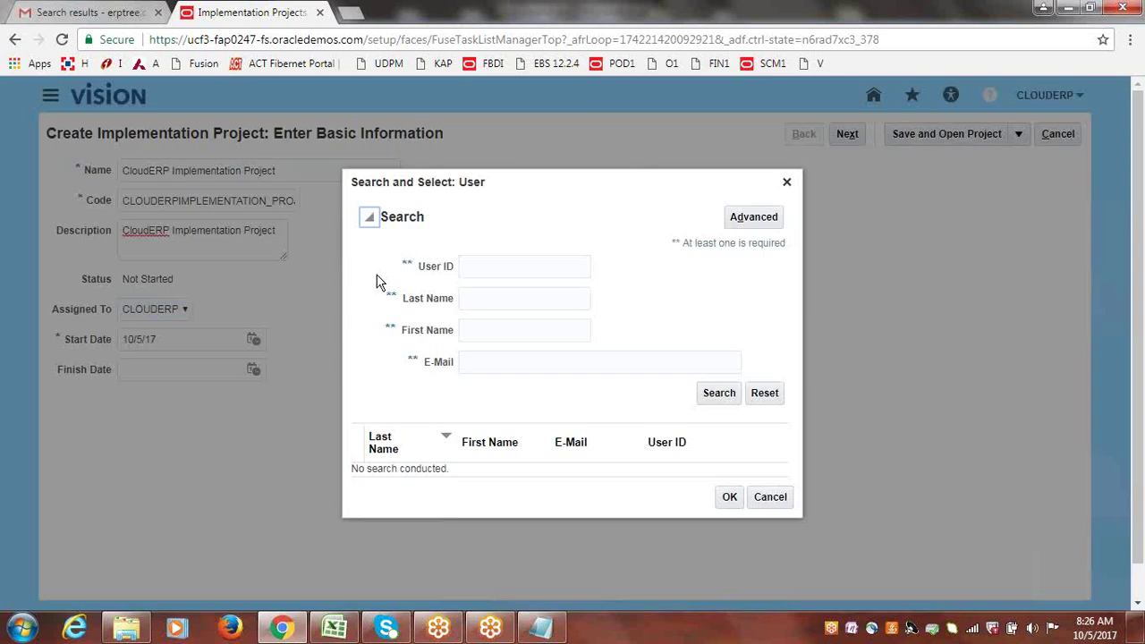
click(531, 267)
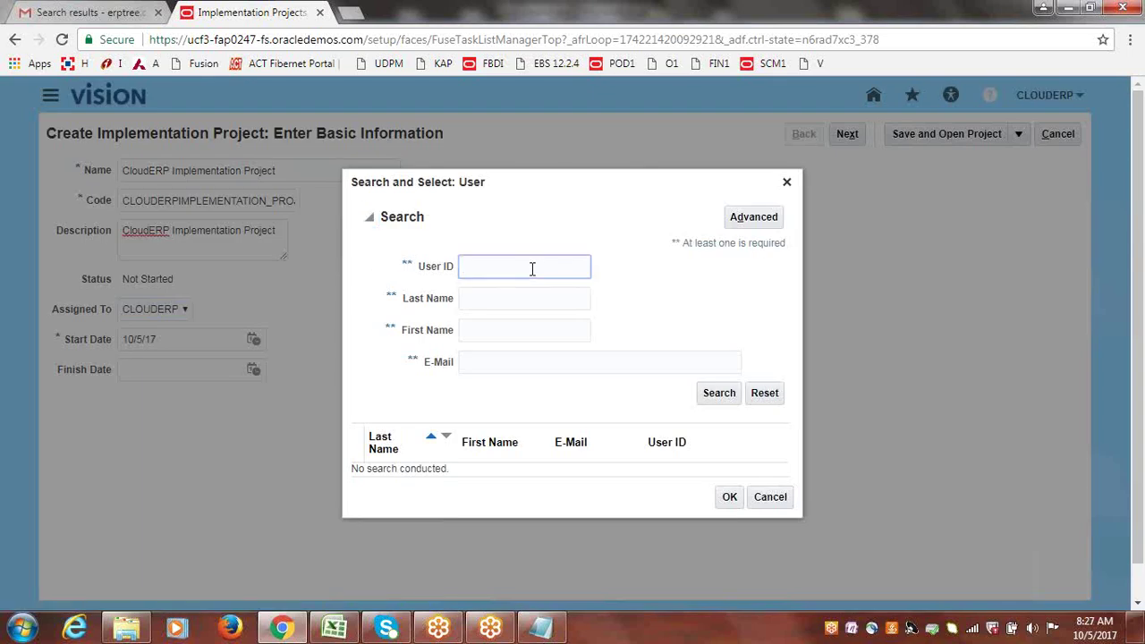
text(CLOUD)
click(730, 397)
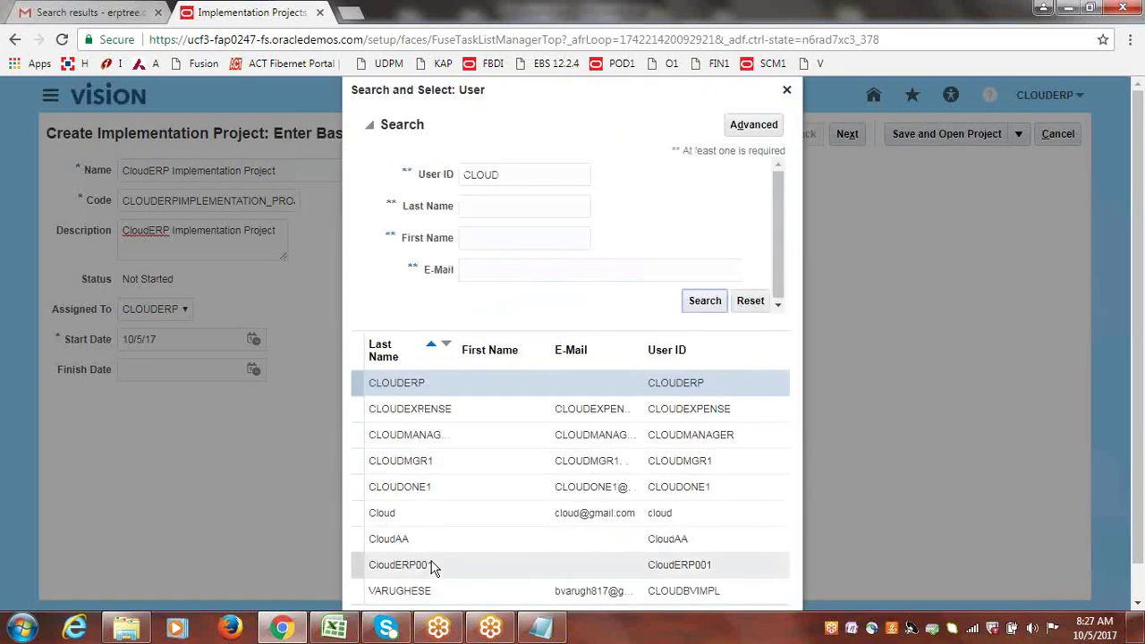
click(358, 539)
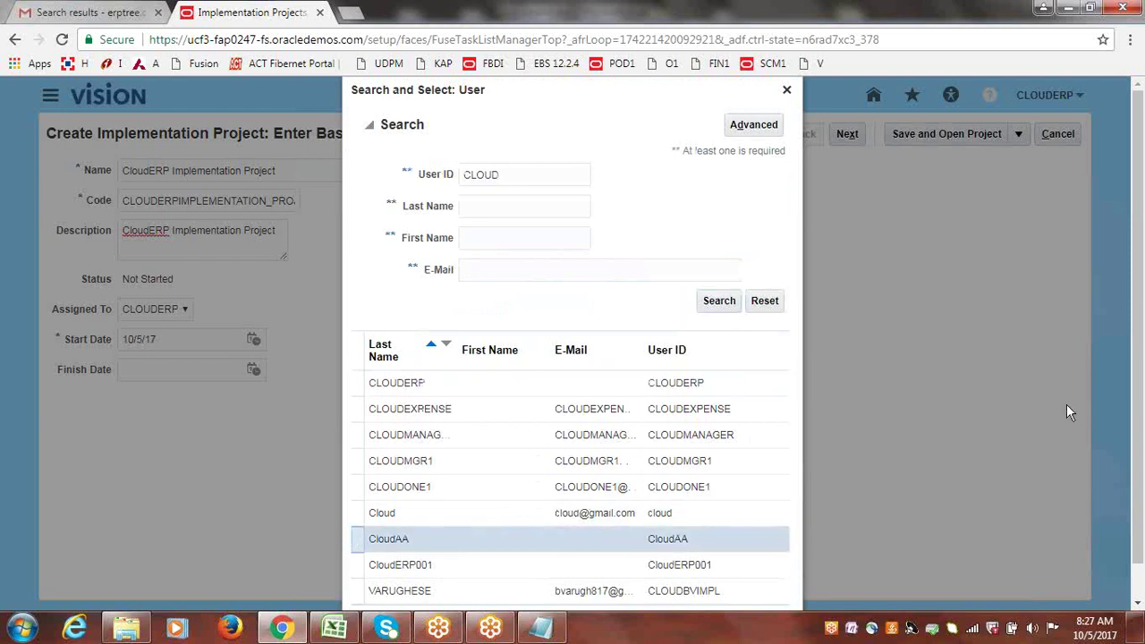
scroll(703, 536, down, 1)
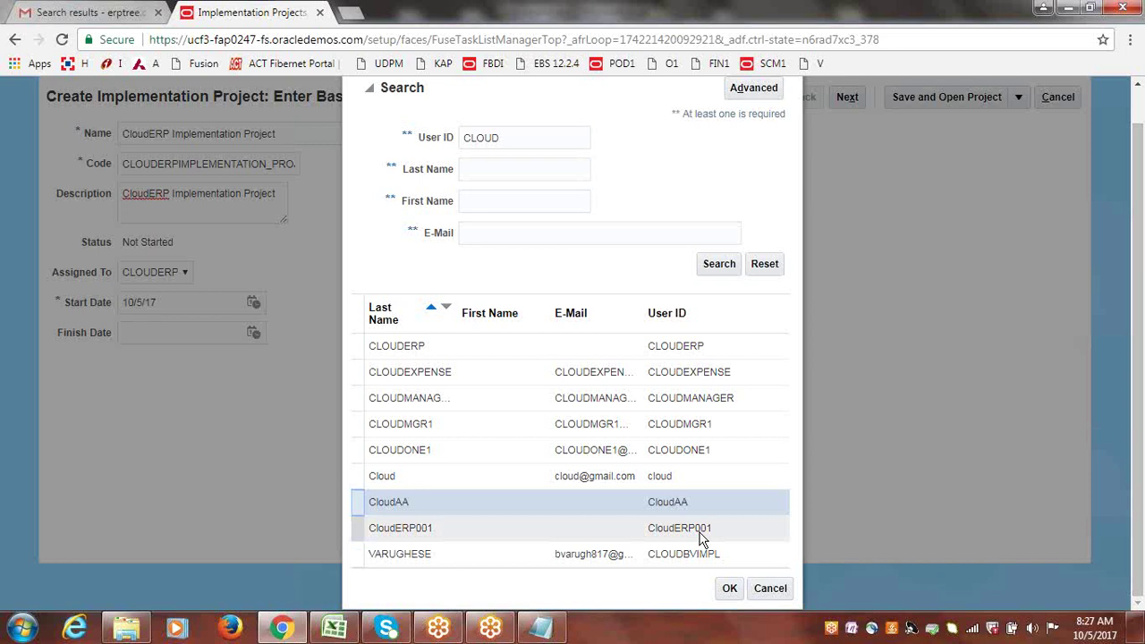
click(729, 588)
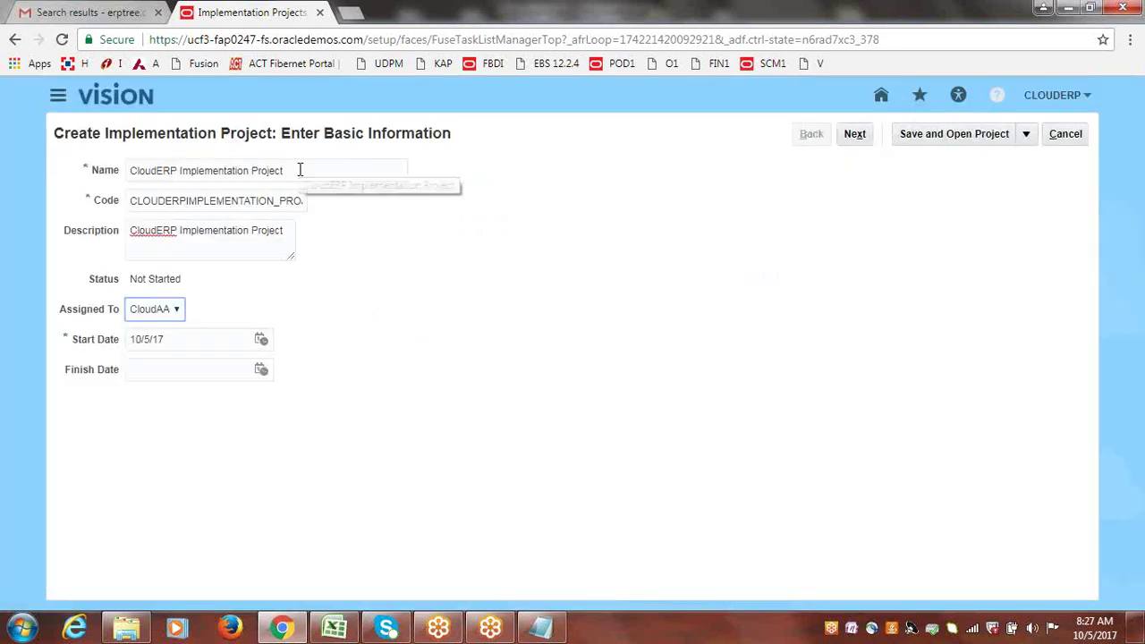
Search for the logged-in user's ID and reassign the project back to that original user.
click(176, 310)
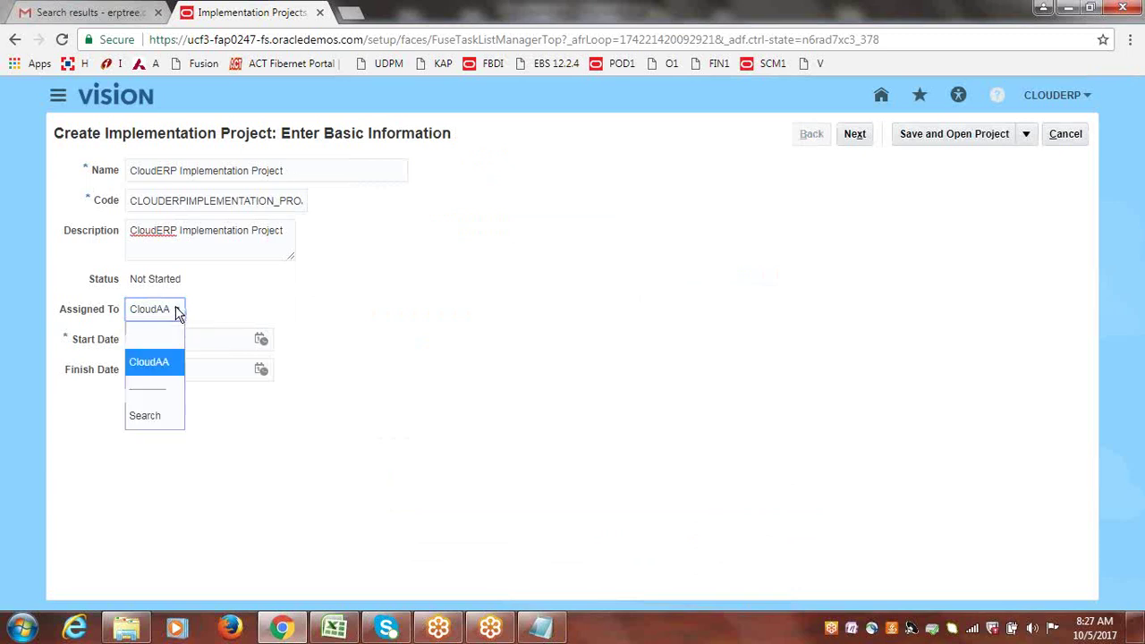
click(150, 416)
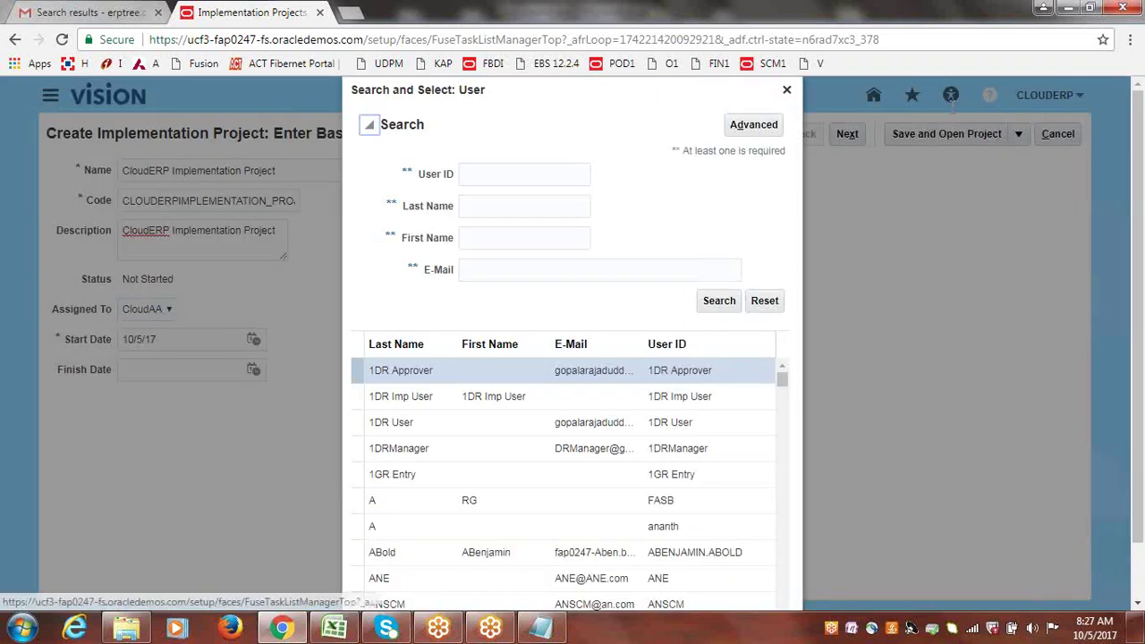
click(489, 175)
text(ERP)
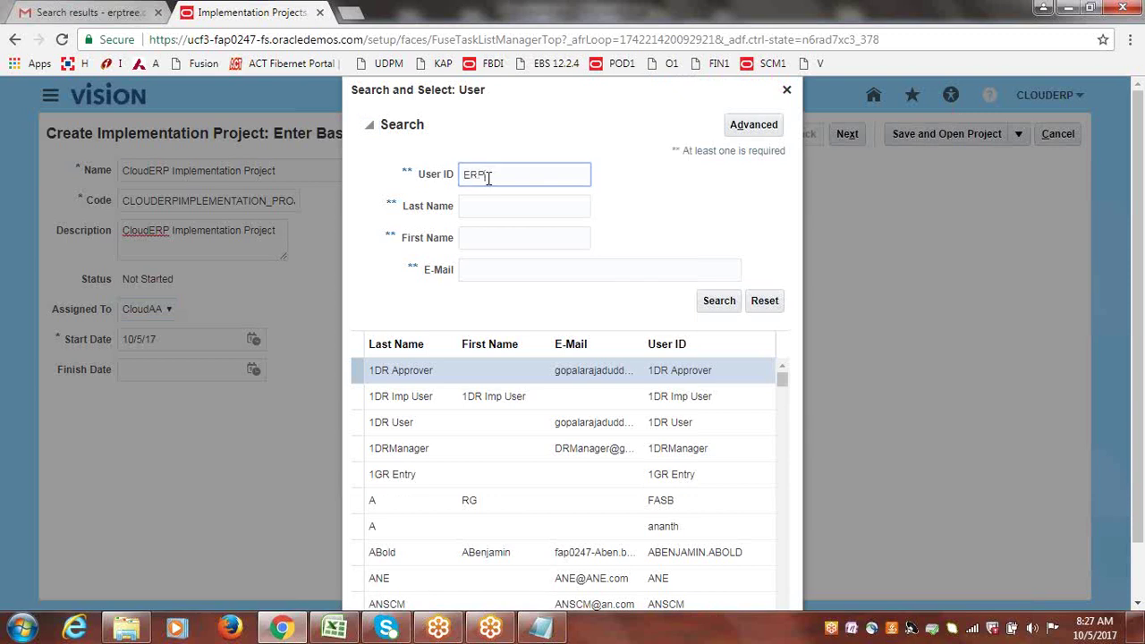
key(BackSpace)
key(BackSpace)
key(BackSpace)
text(CLOUDERP)
key(Return)
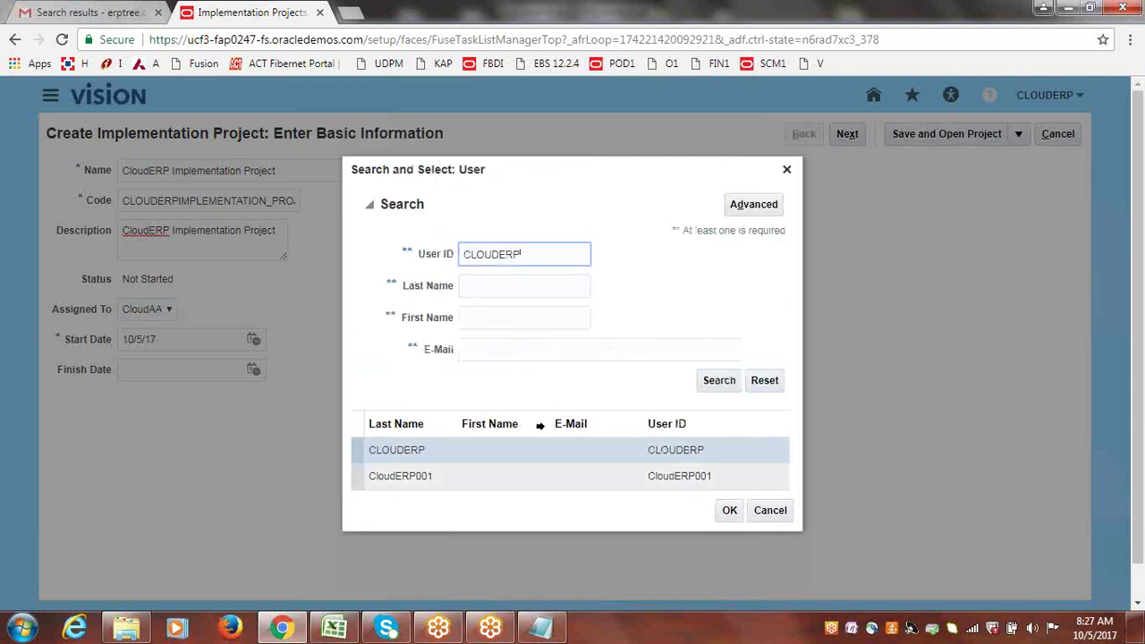
click(355, 451)
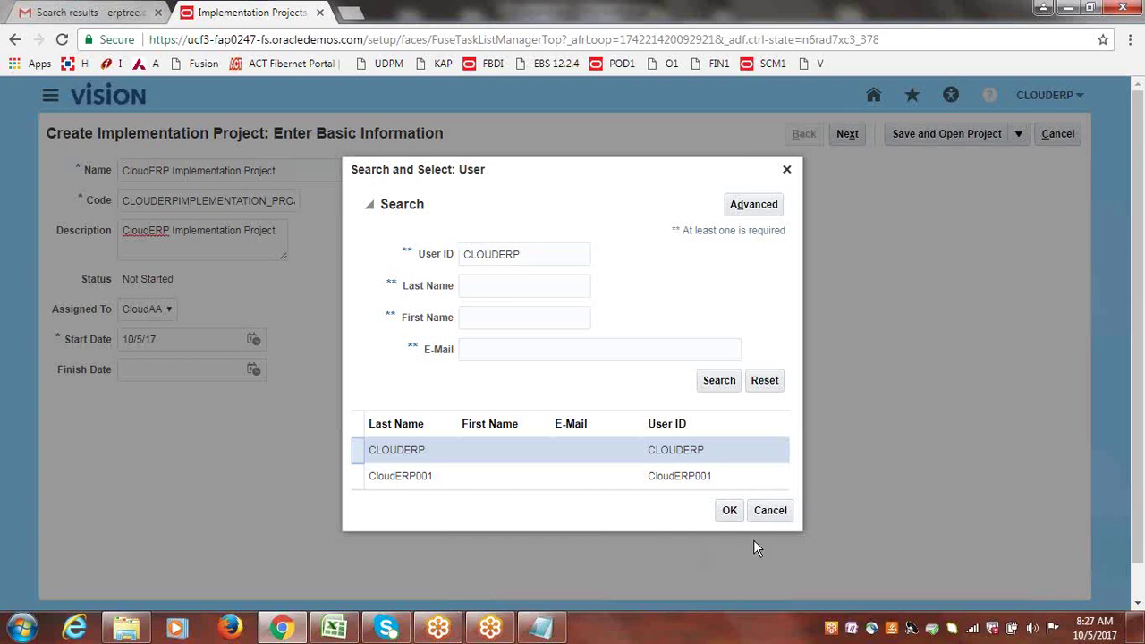
click(729, 513)
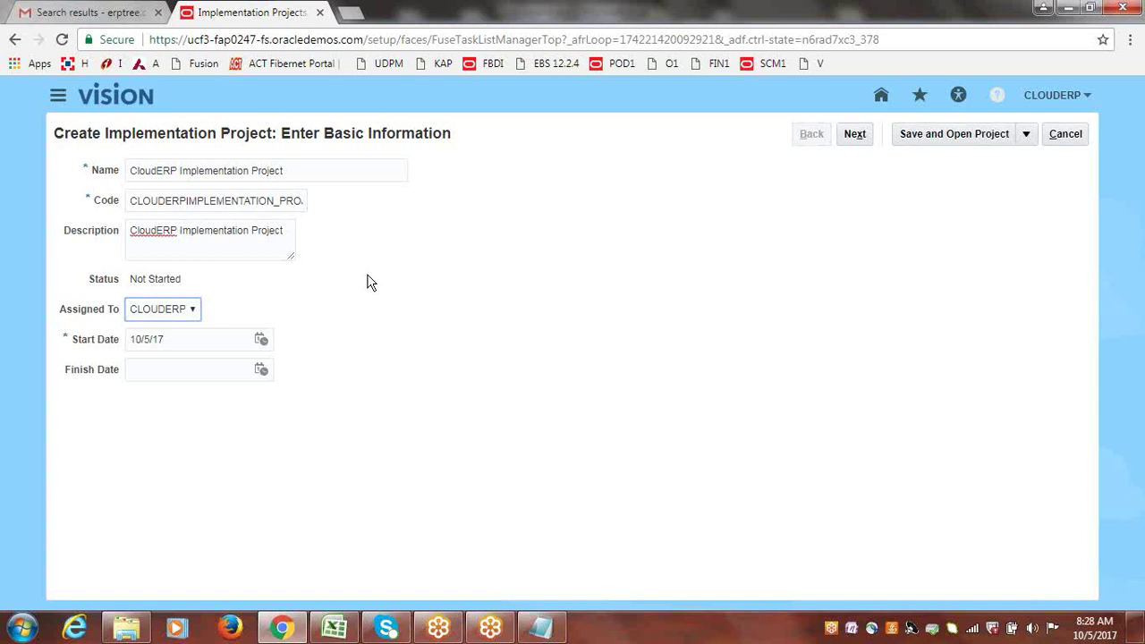
click(367, 282)
drag(307, 164, 140, 164)
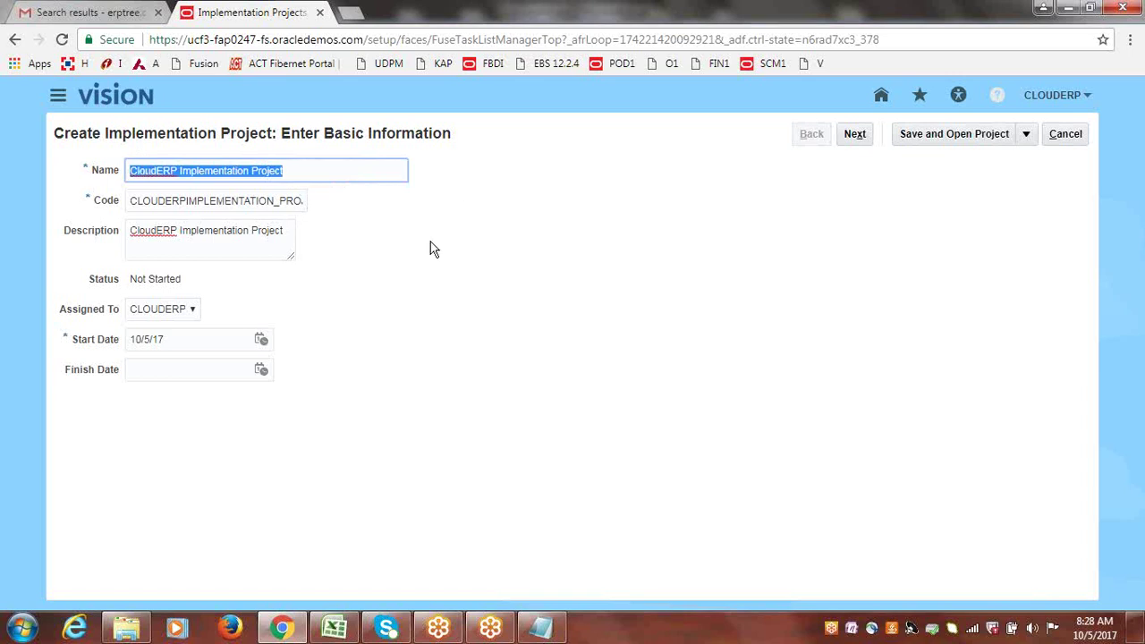
click(322, 185)
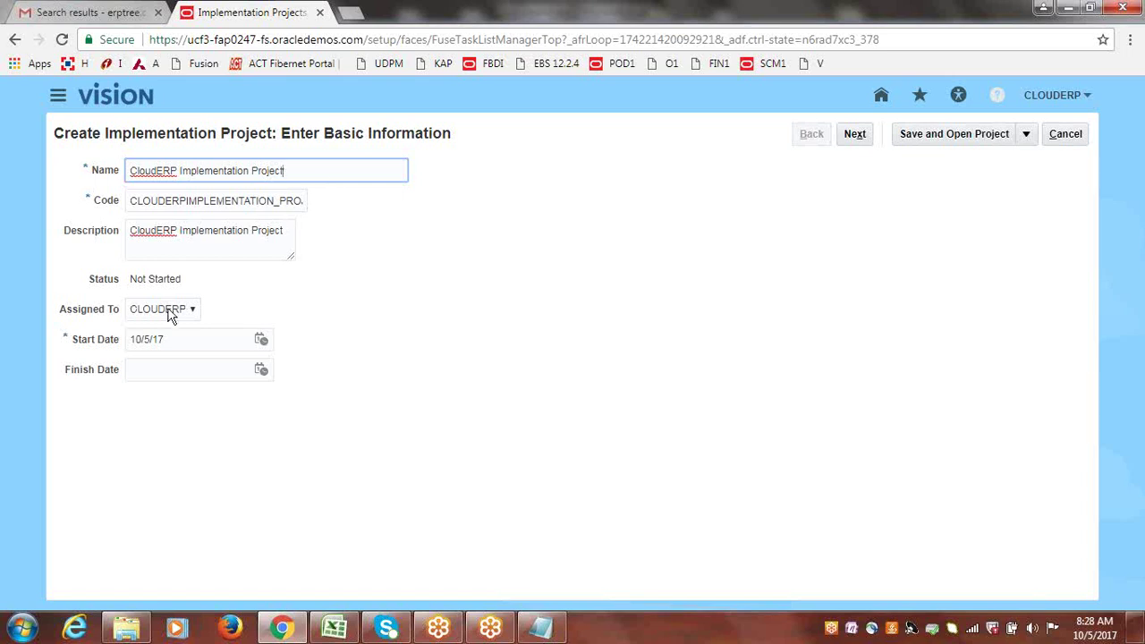
click(308, 299)
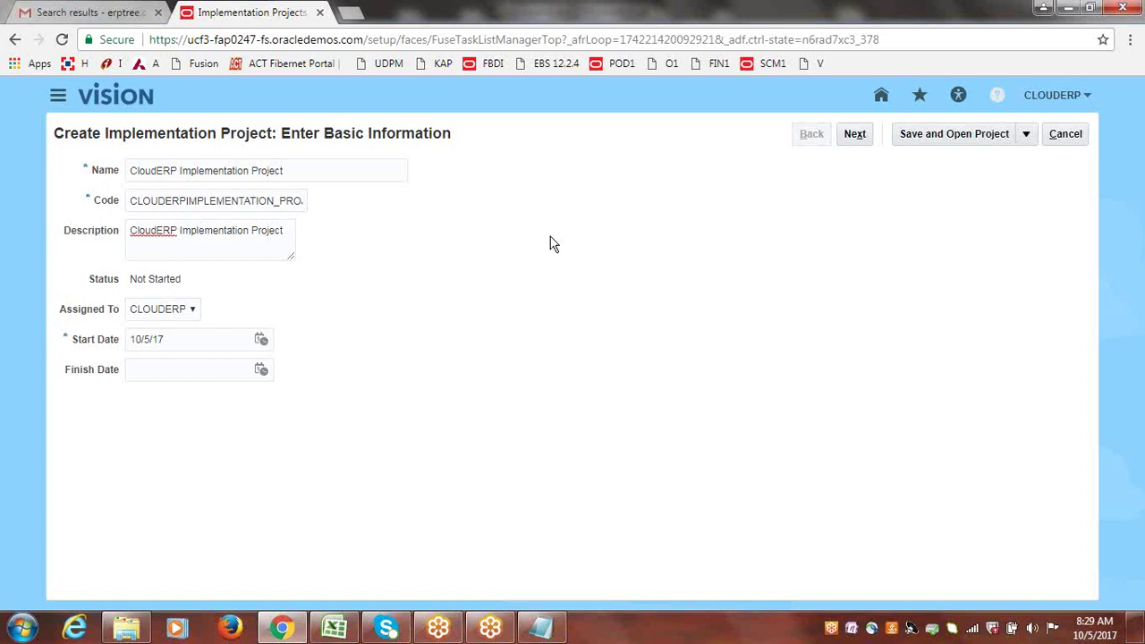
click(309, 171)
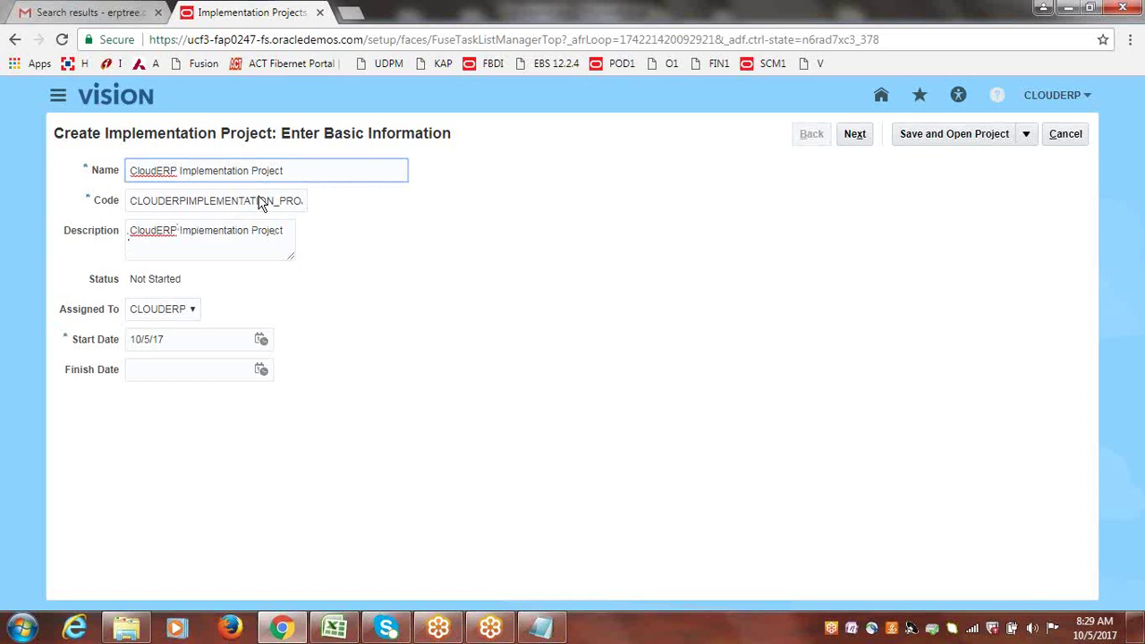
drag(138, 279, 185, 284)
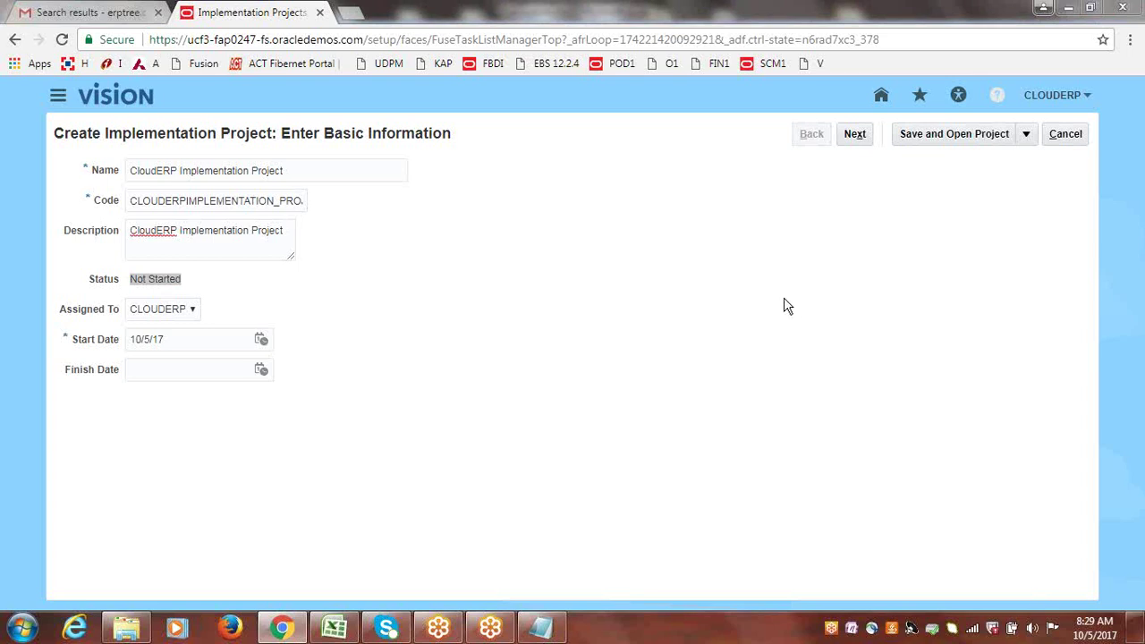
click(970, 25)
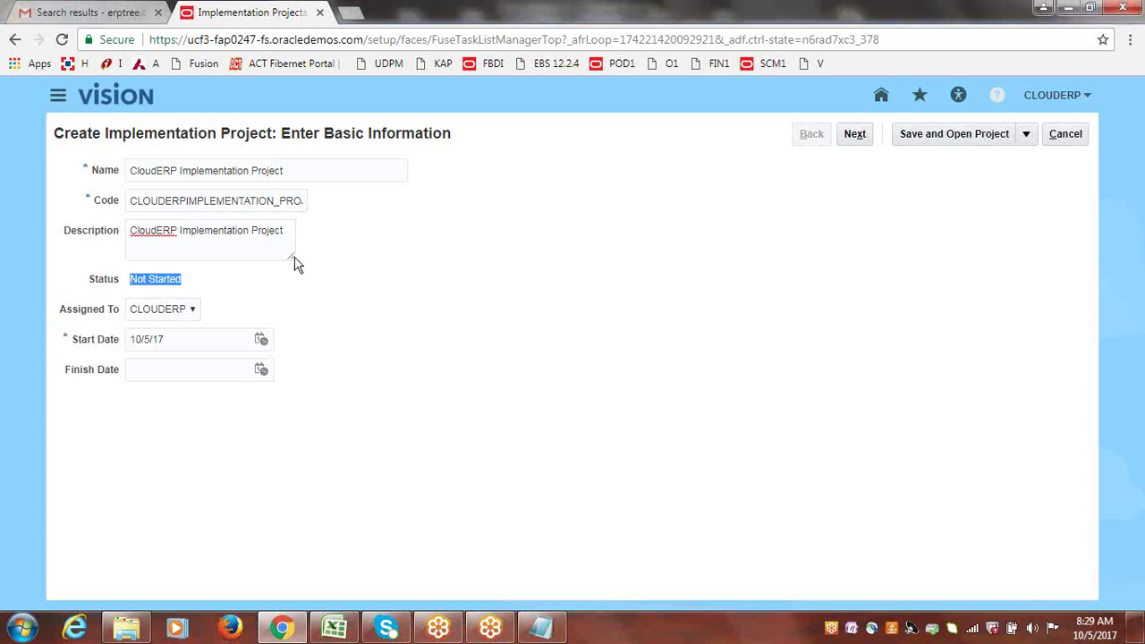
click(182, 339)
click(179, 367)
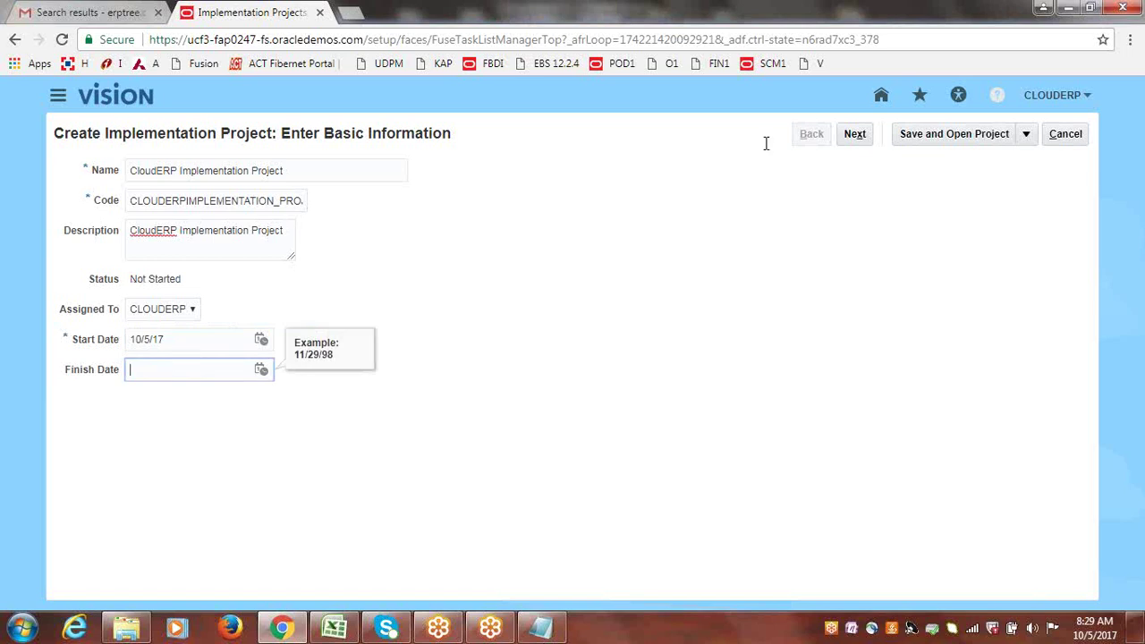
click(1000, 25)
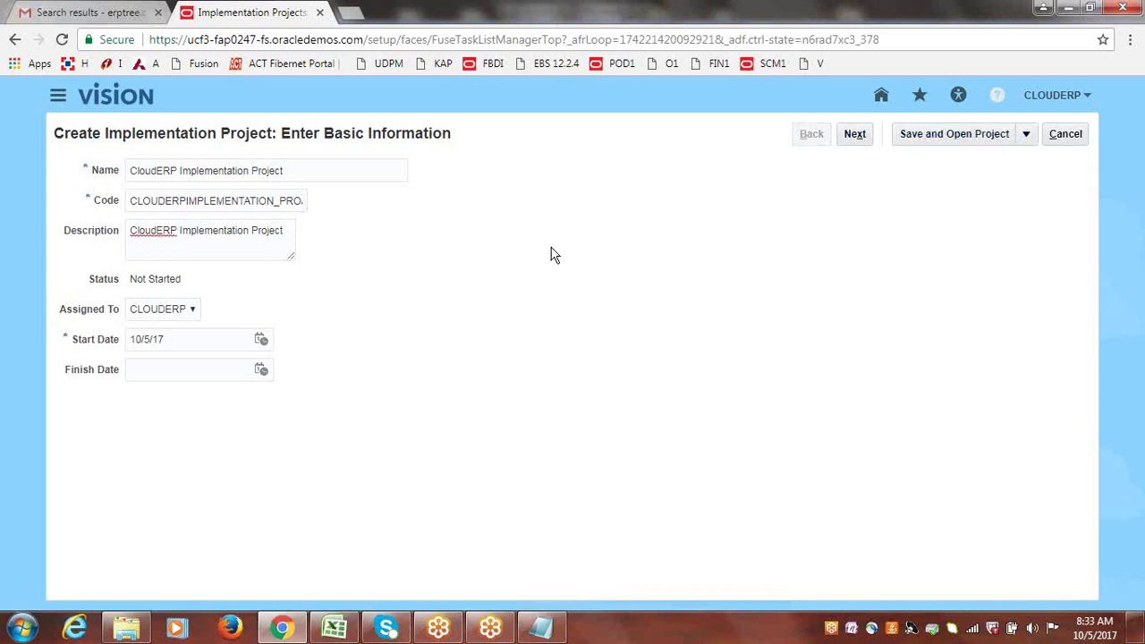
Advance from the CloudERP Implementation Project basic details to the Select Offerings to Implement page.
click(852, 134)
triple_click(312, 173)
click(515, 201)
click(854, 136)
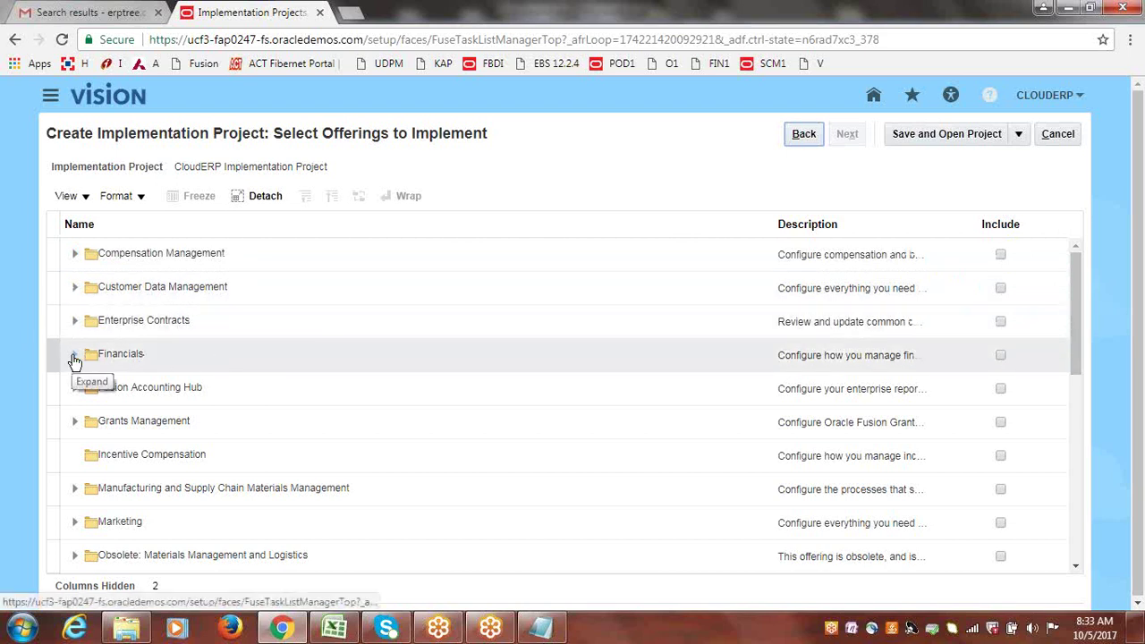
click(75, 355)
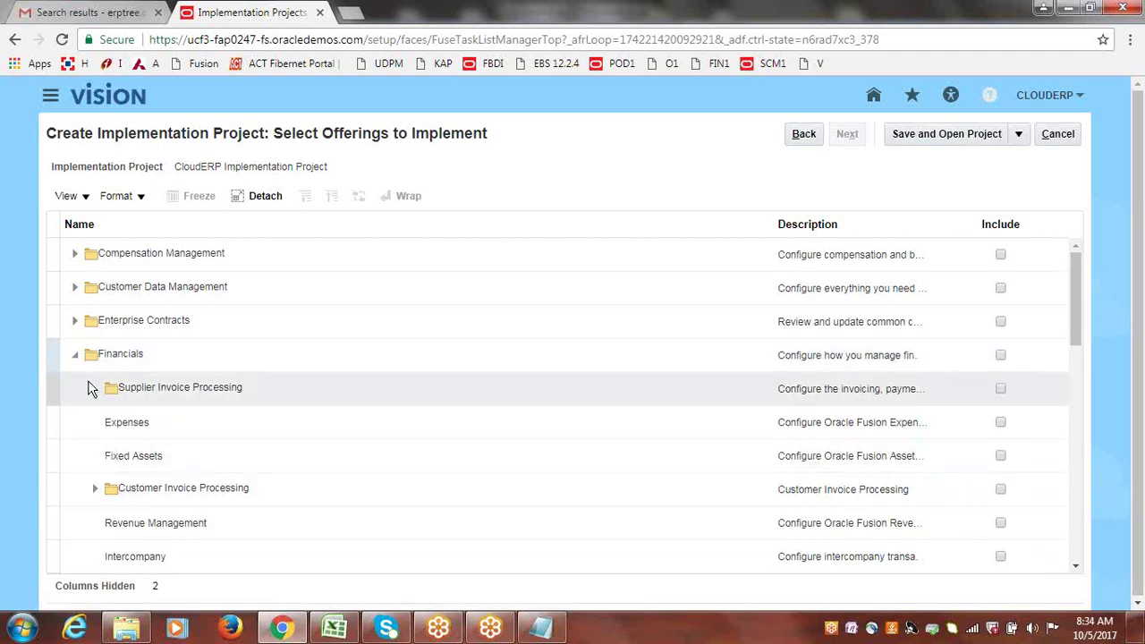
click(75, 355)
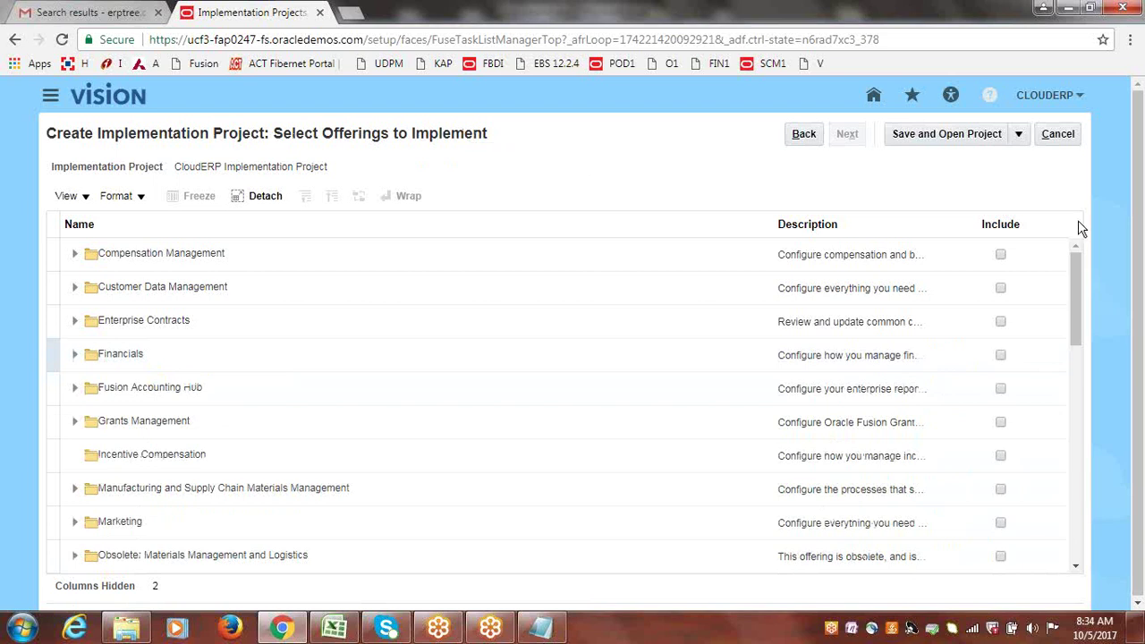
mouse_move(1078, 264)
mouse_down()
mouse_move(1076, 300)
mouse_move(1076, 259)
mouse_up()
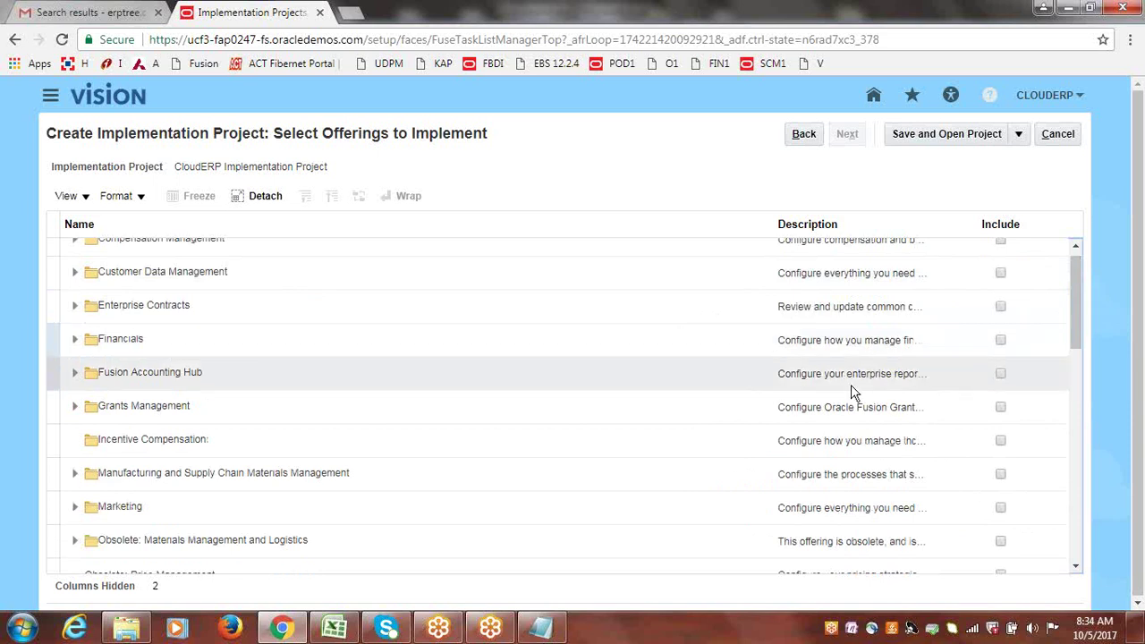
scroll(1078, 347, down, 1)
drag(1077, 344, 1079, 527)
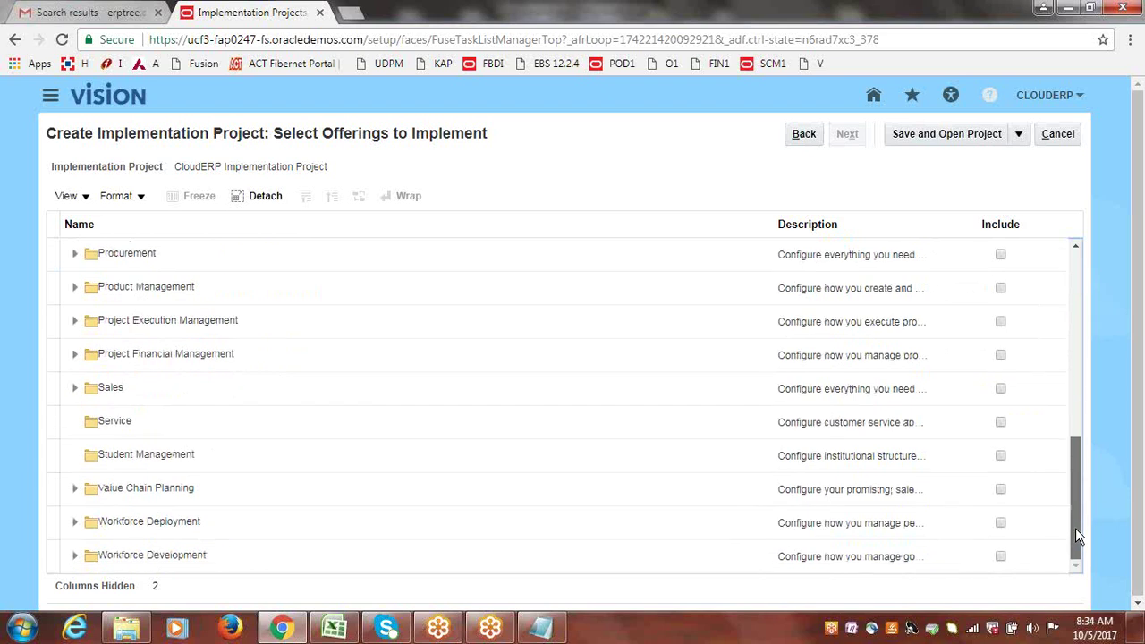
drag(1076, 527, 1078, 306)
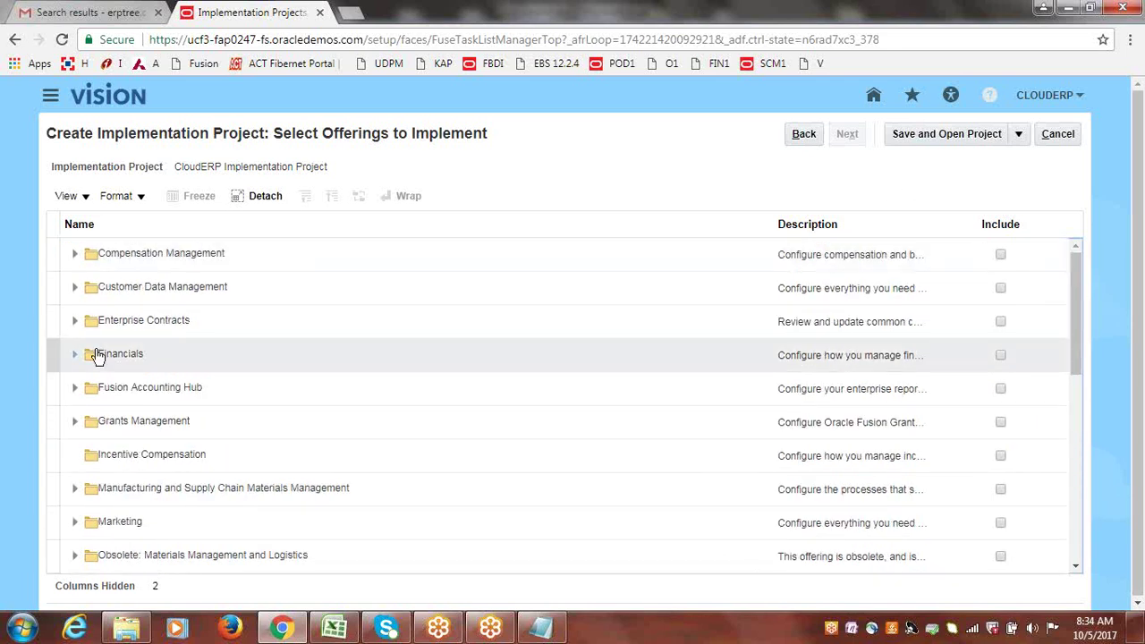
Include Financials plus Supplier Invoice Processing, Expenses, Fixed Assets, Customer Invoice Processing and Collections.
click(1001, 356)
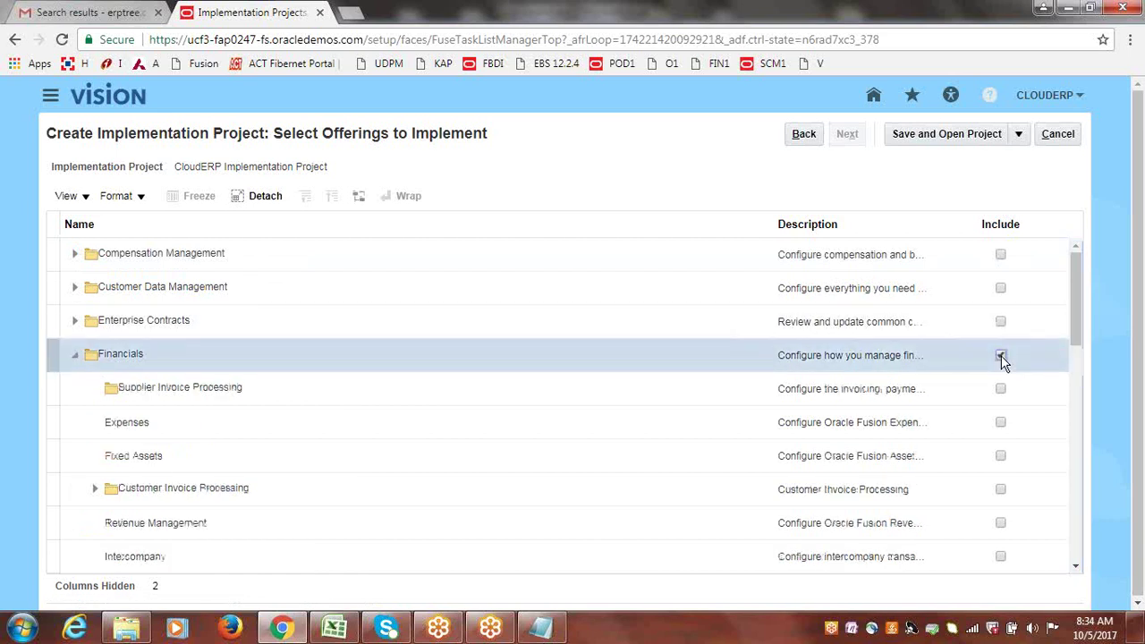
click(1001, 356)
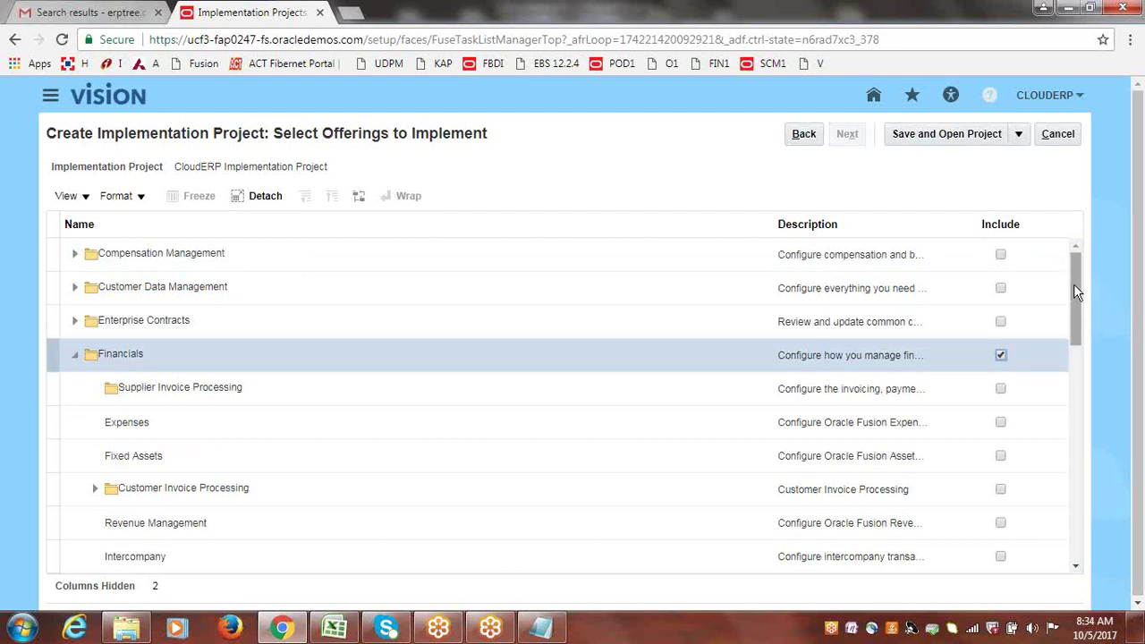
scroll(1075, 288, down, 2)
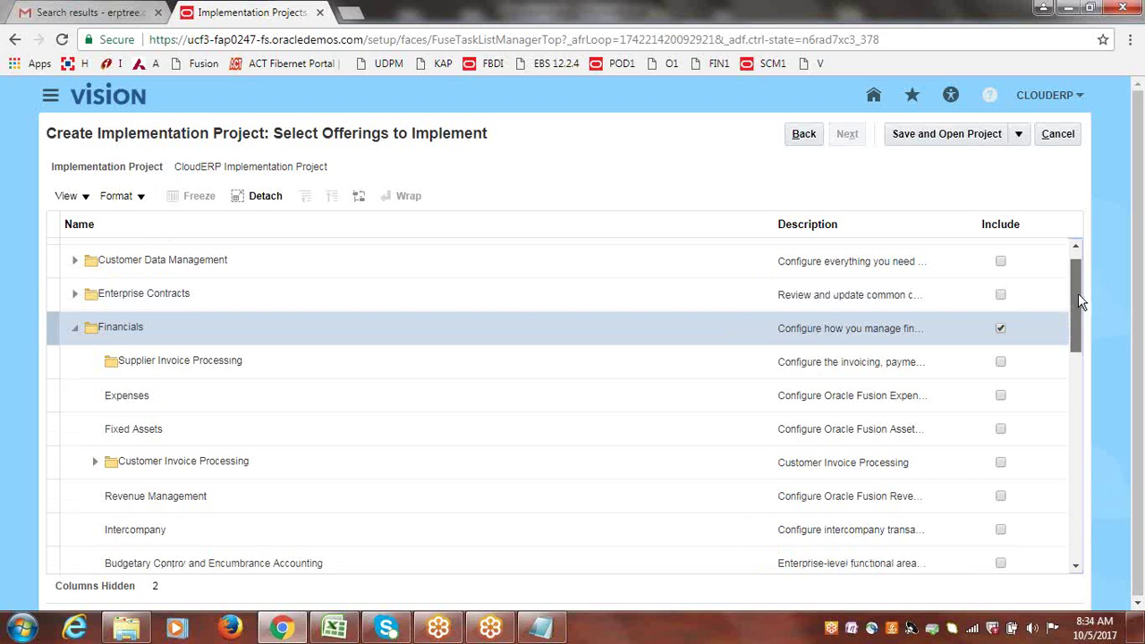
drag(1078, 295, 1083, 304)
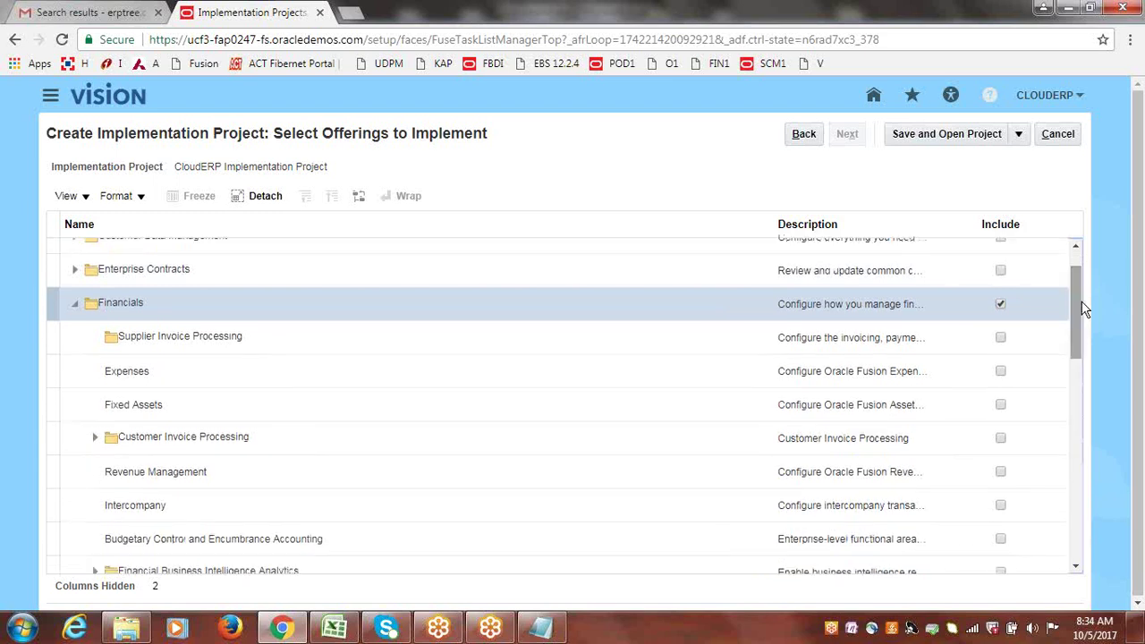
click(1001, 340)
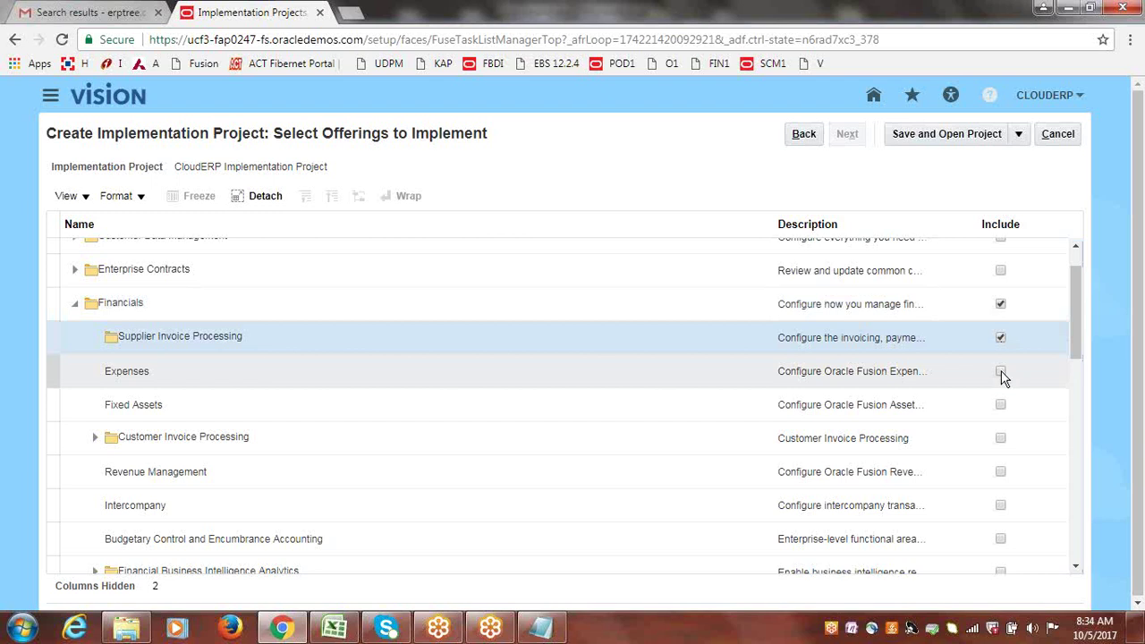
click(1000, 374)
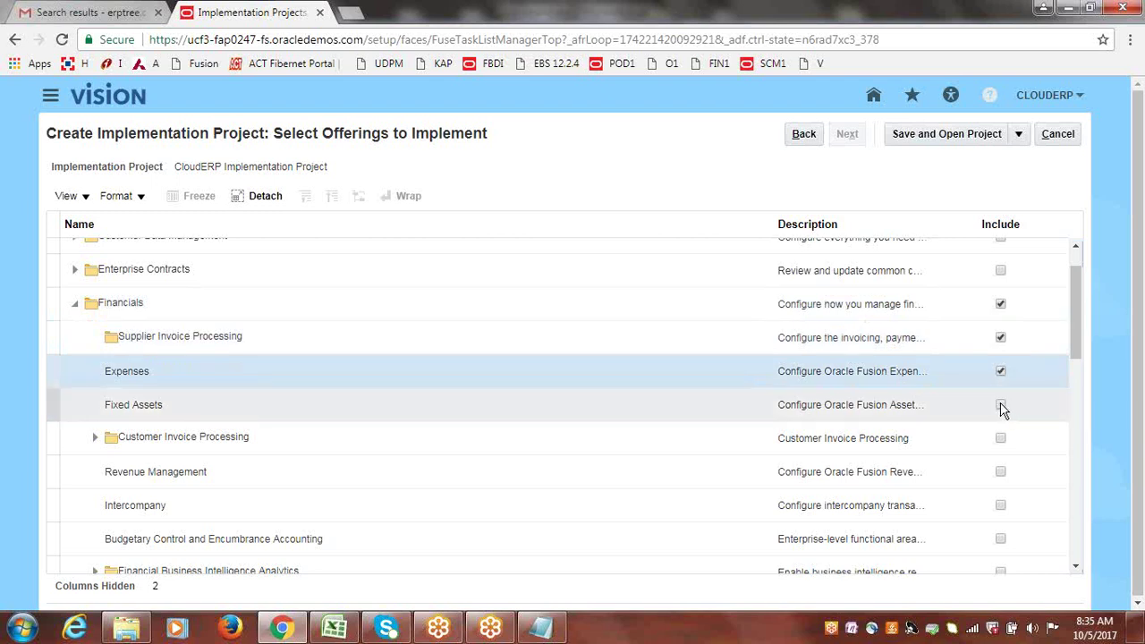
click(1001, 407)
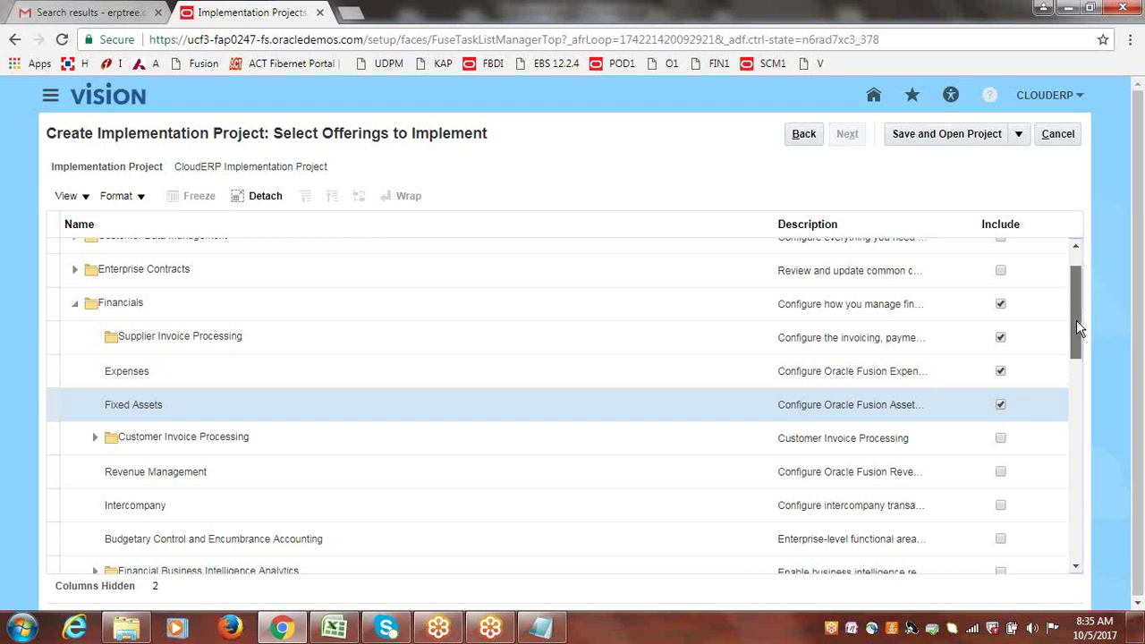
drag(1076, 320, 1082, 350)
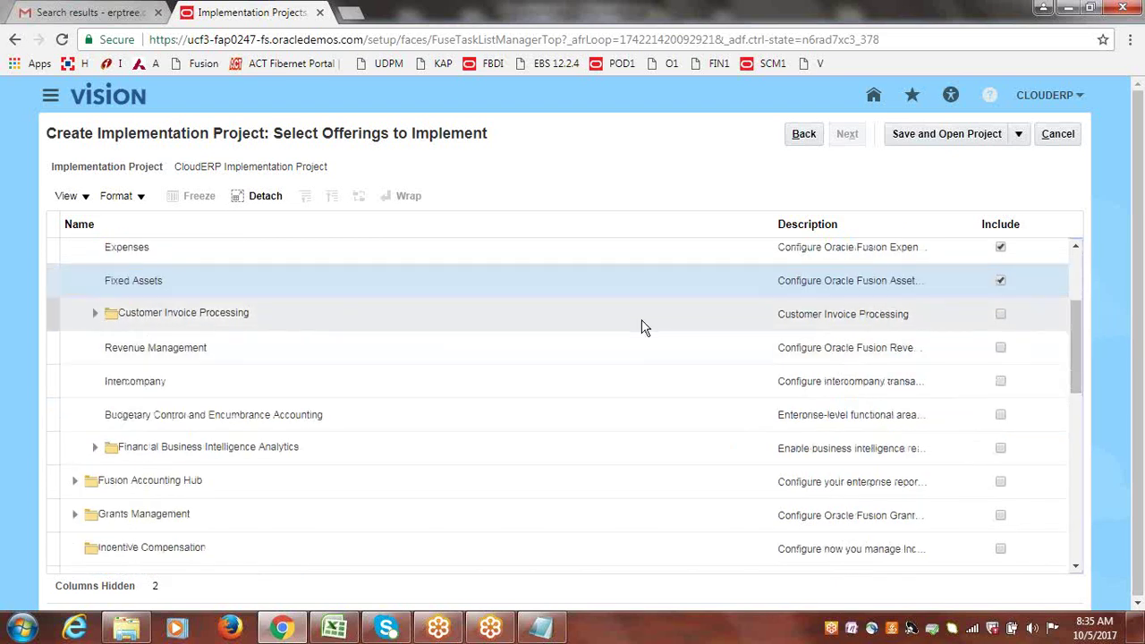
click(1000, 318)
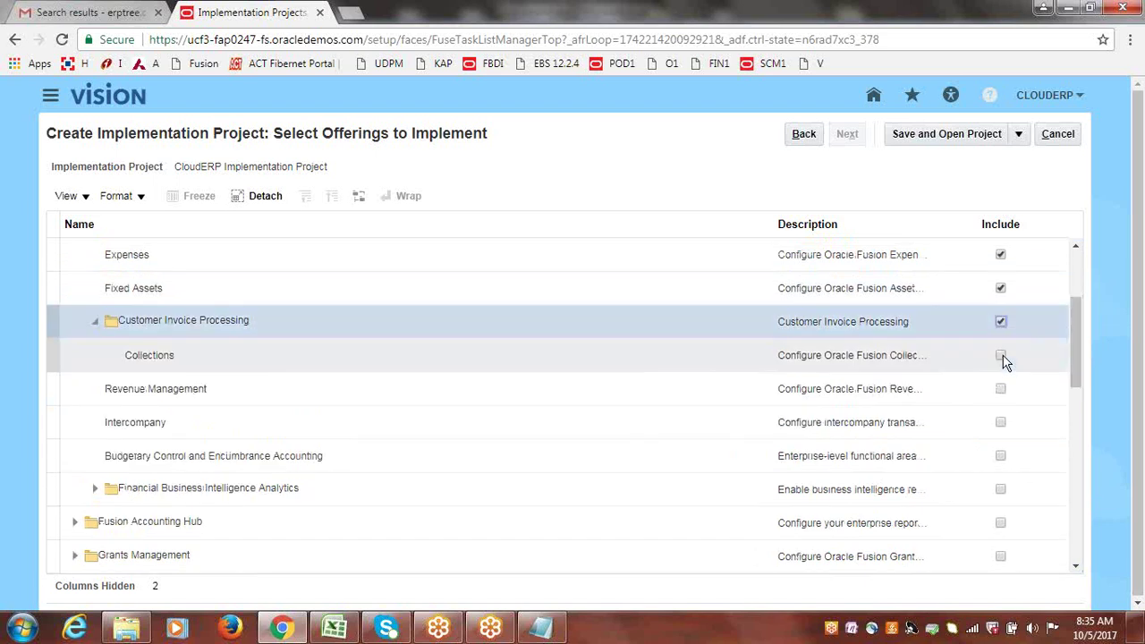
click(1002, 358)
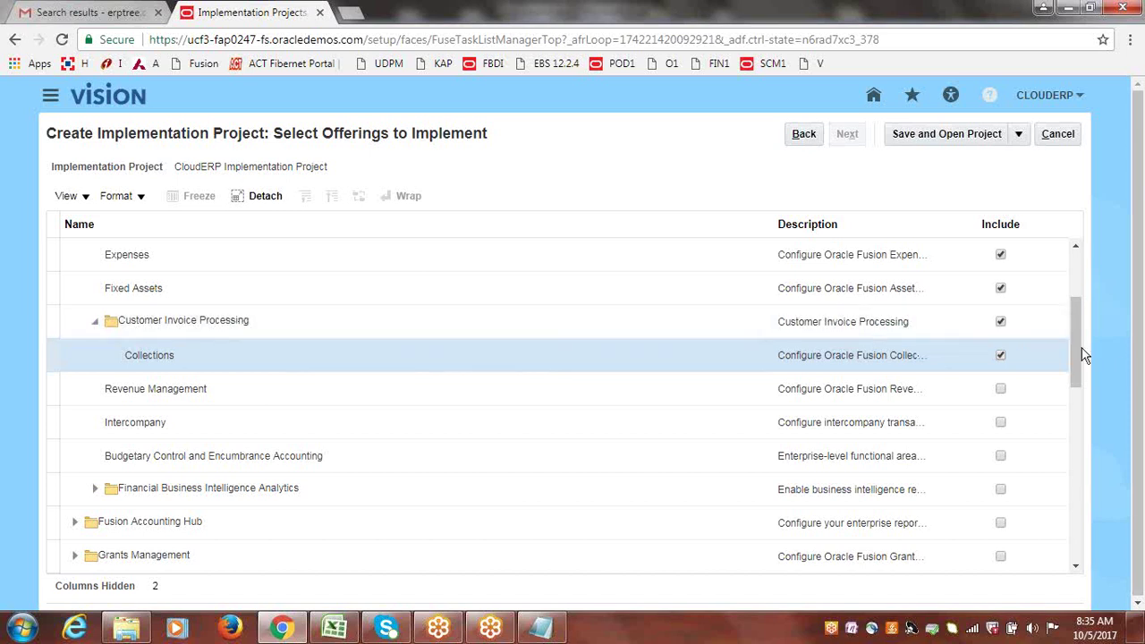
Include Revenue Management, Intercompany, Budgetary Control and Encumbrance Accounting, and Financial Business Intelligence Analytics.
drag(1077, 356, 1076, 335)
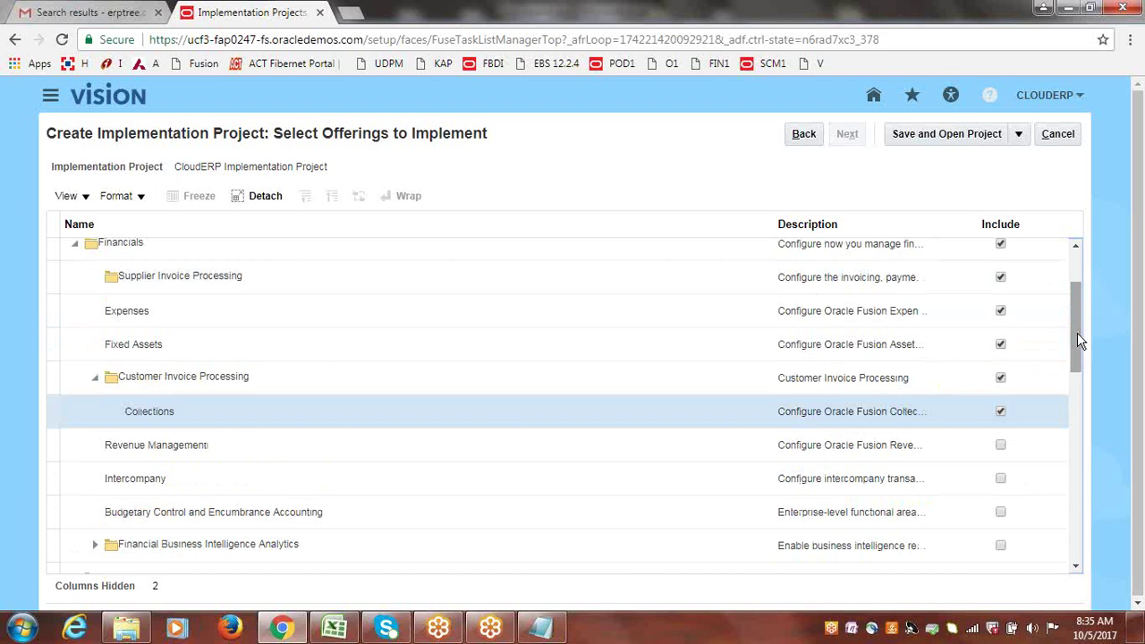
drag(1077, 333, 1077, 352)
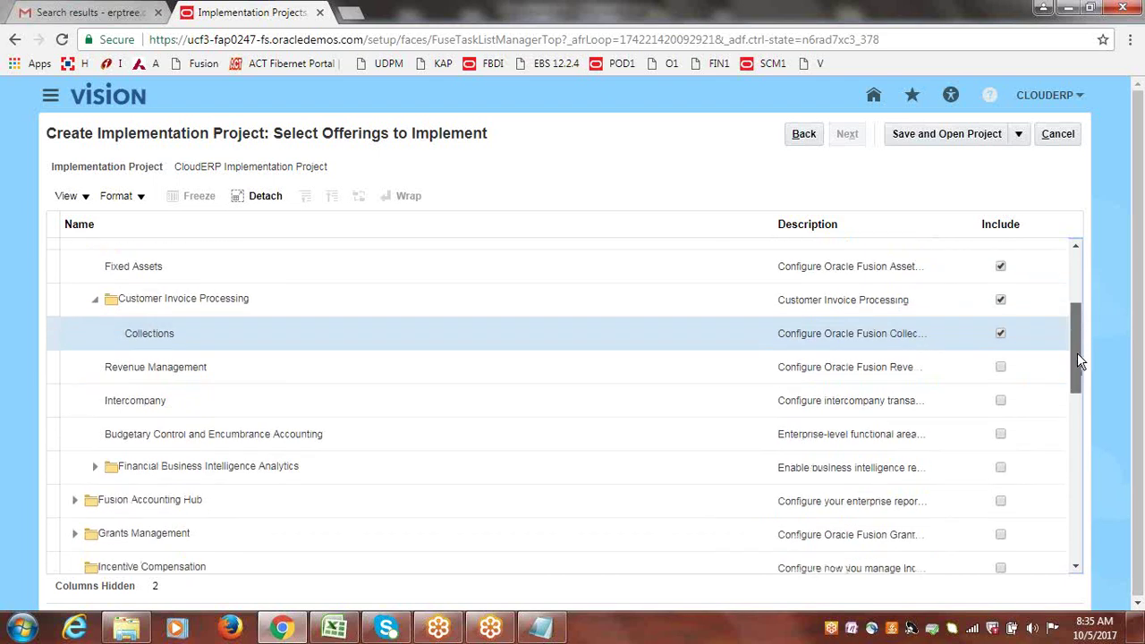
click(1001, 369)
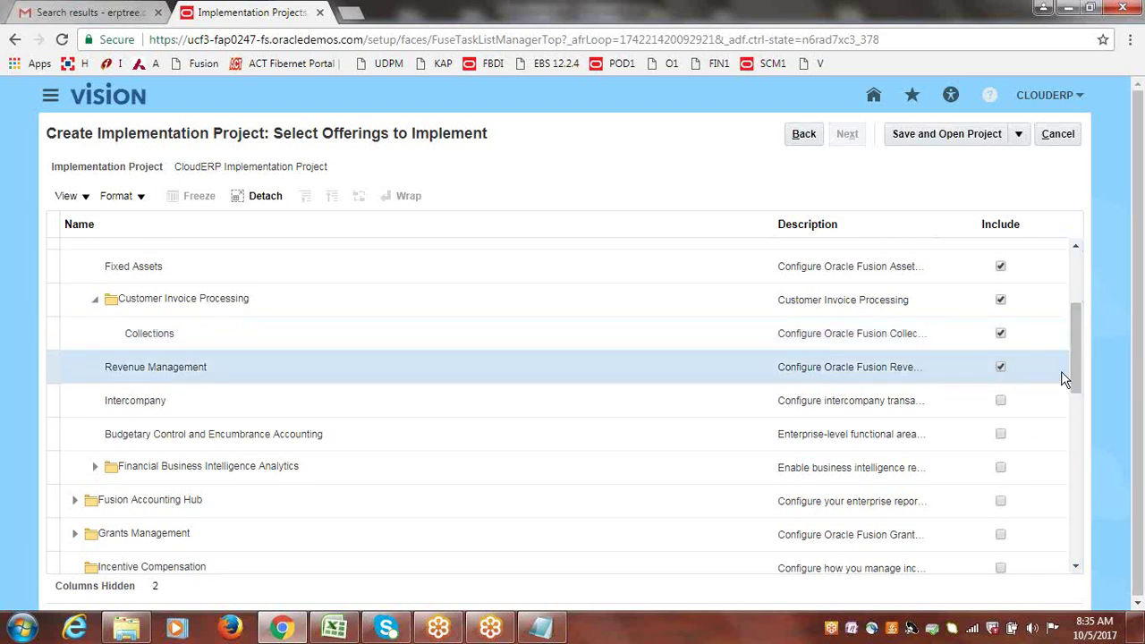
drag(1076, 365, 1078, 383)
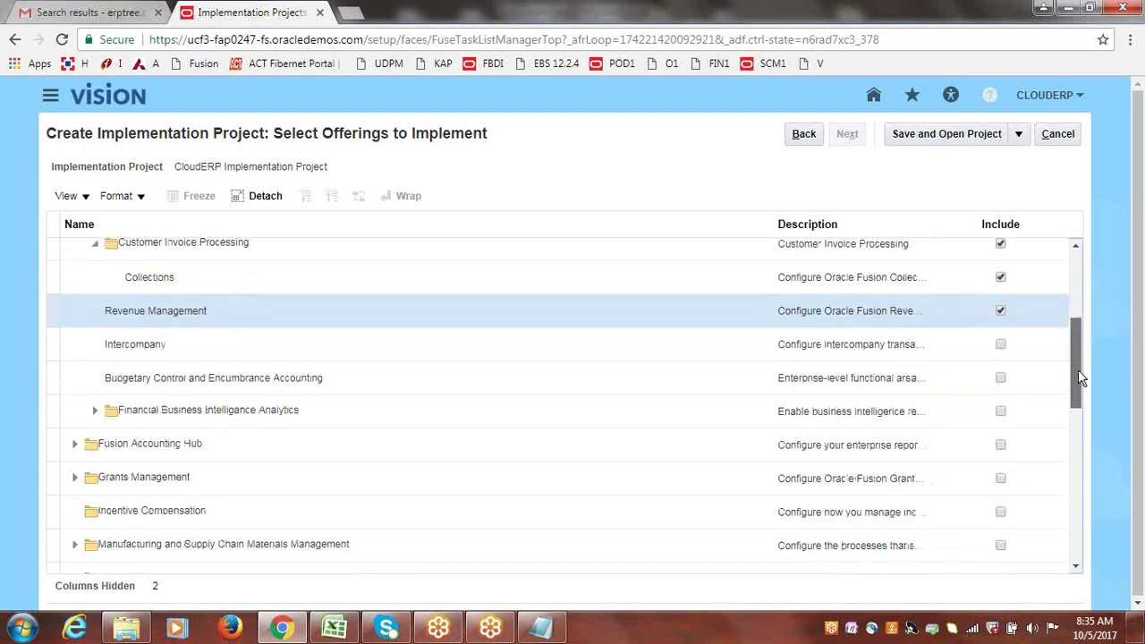
click(1002, 349)
click(1001, 345)
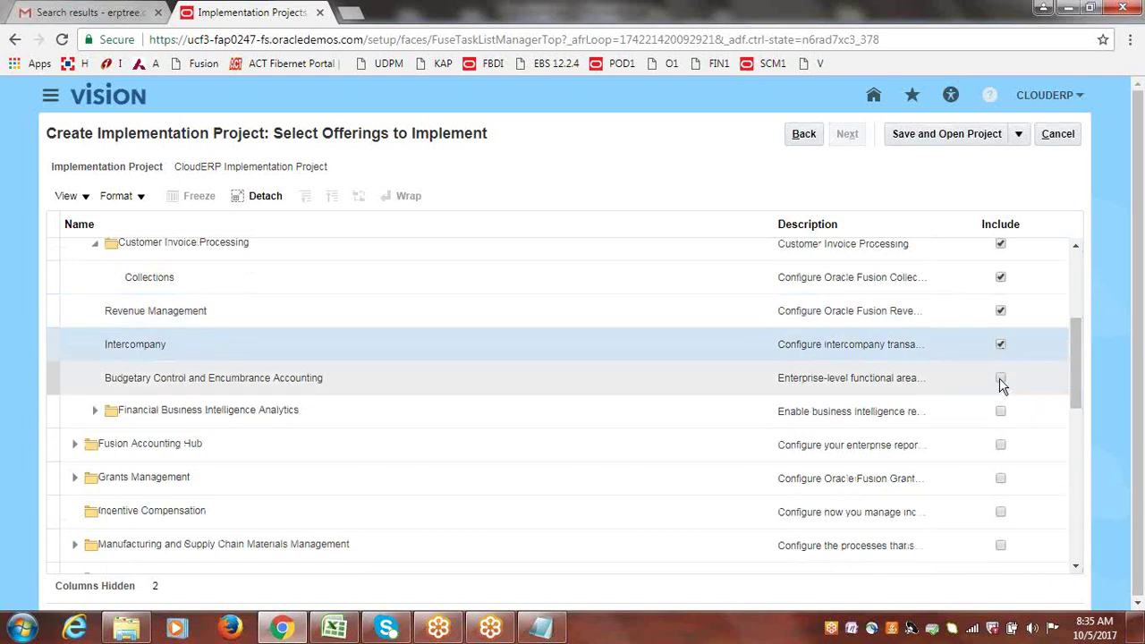
click(1001, 380)
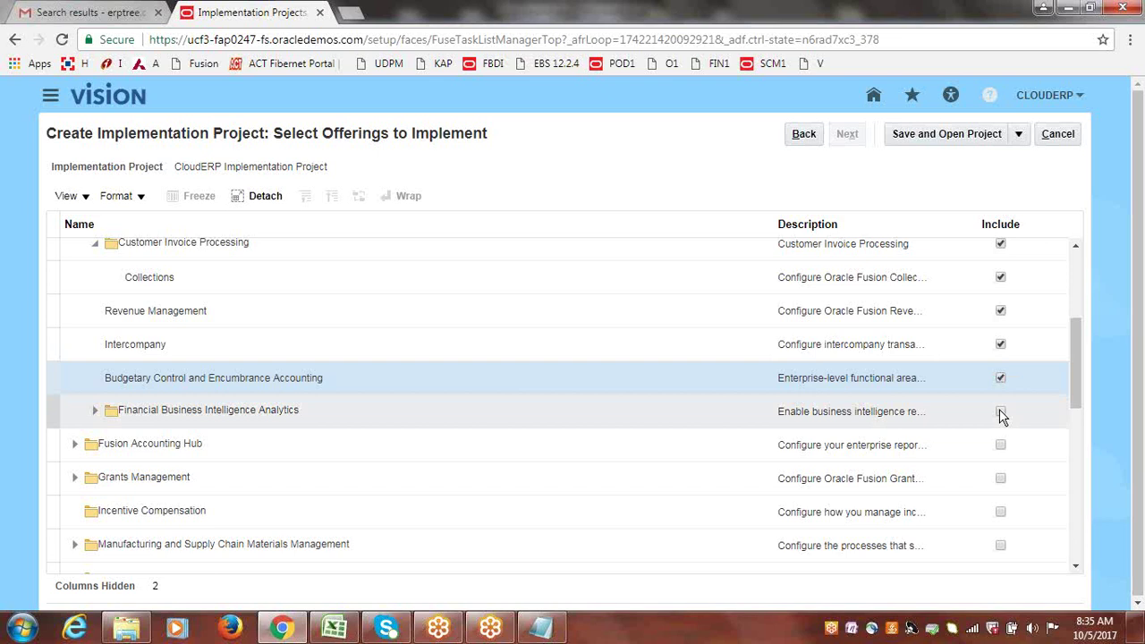
click(1001, 414)
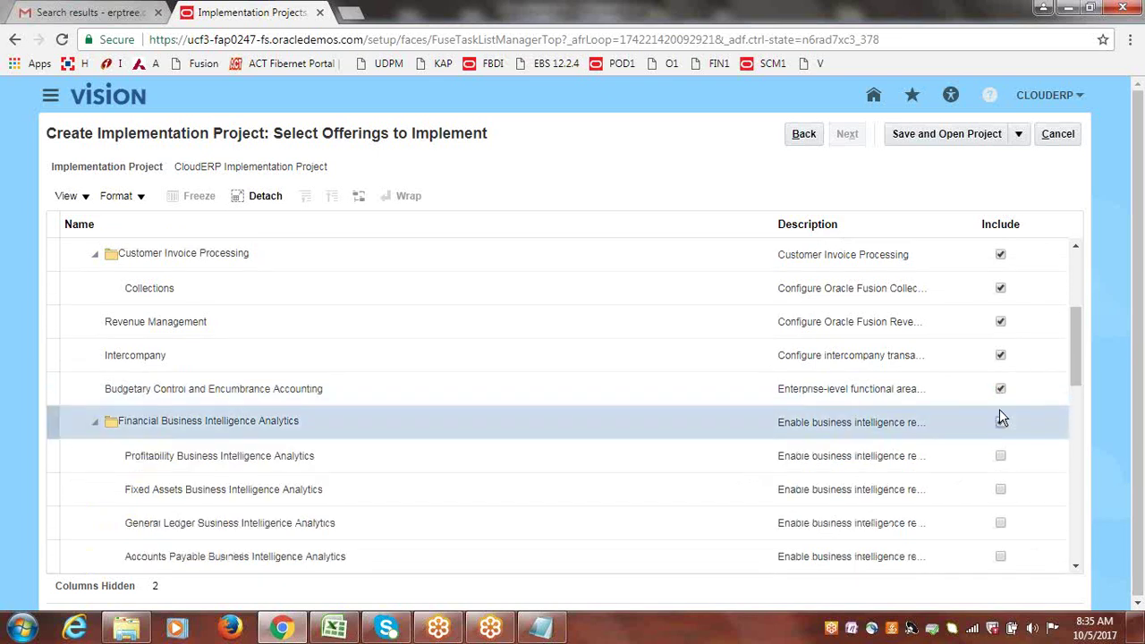
Include the Profitability, Fixed Assets, General Ledger, Accounts Payable and Employee Expenses BI Analytics sub-offerings.
drag(1080, 371, 1083, 399)
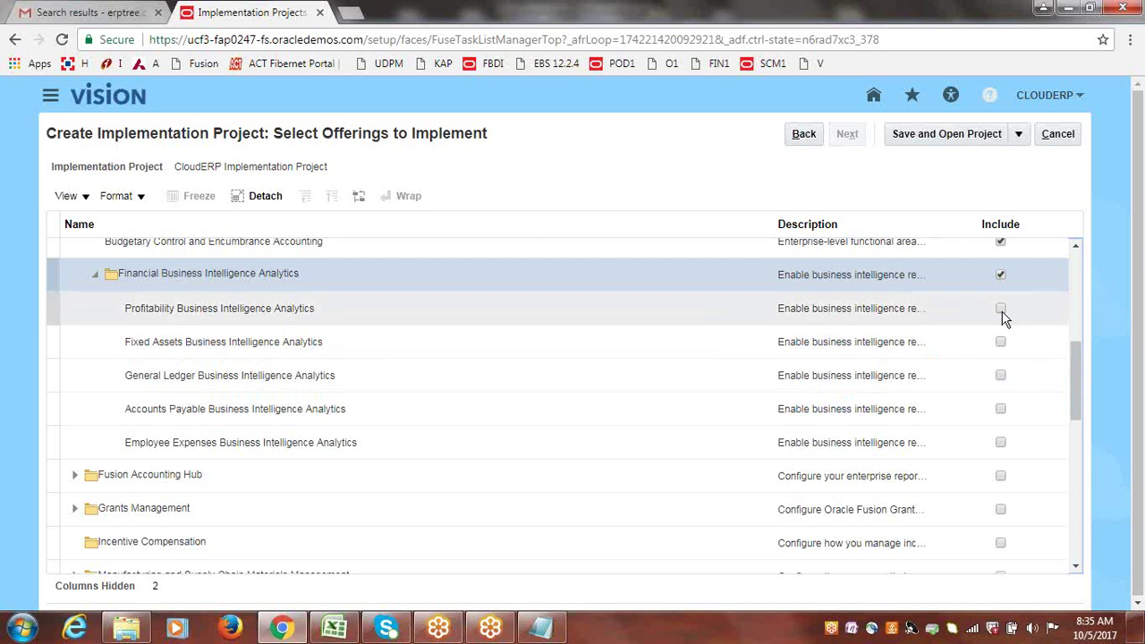
click(1001, 309)
click(1001, 344)
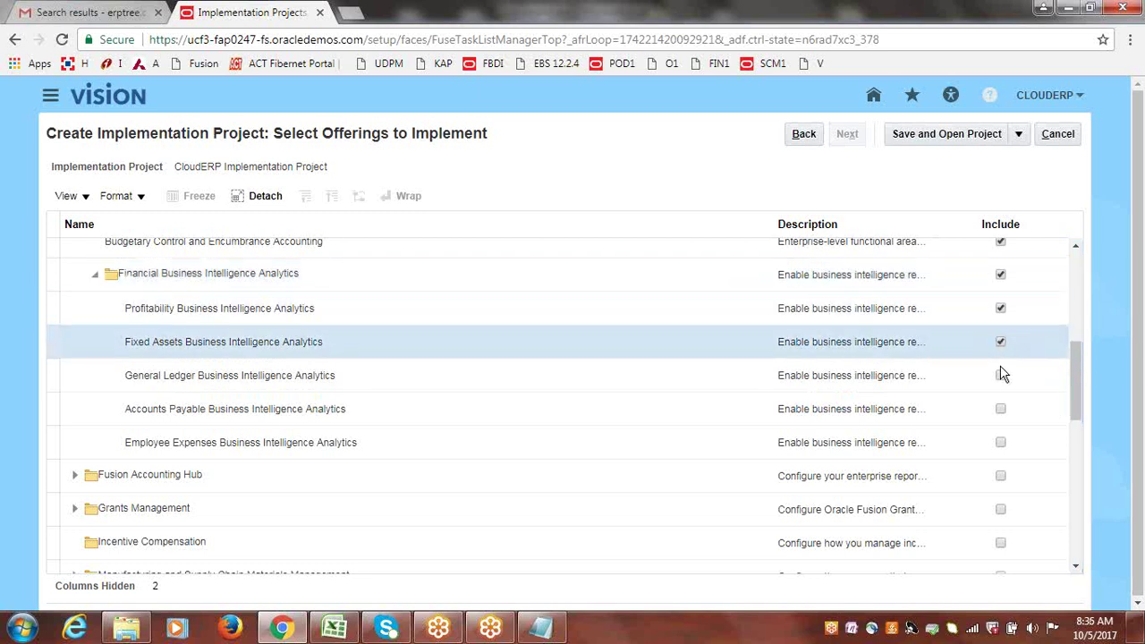
click(1000, 376)
click(1002, 410)
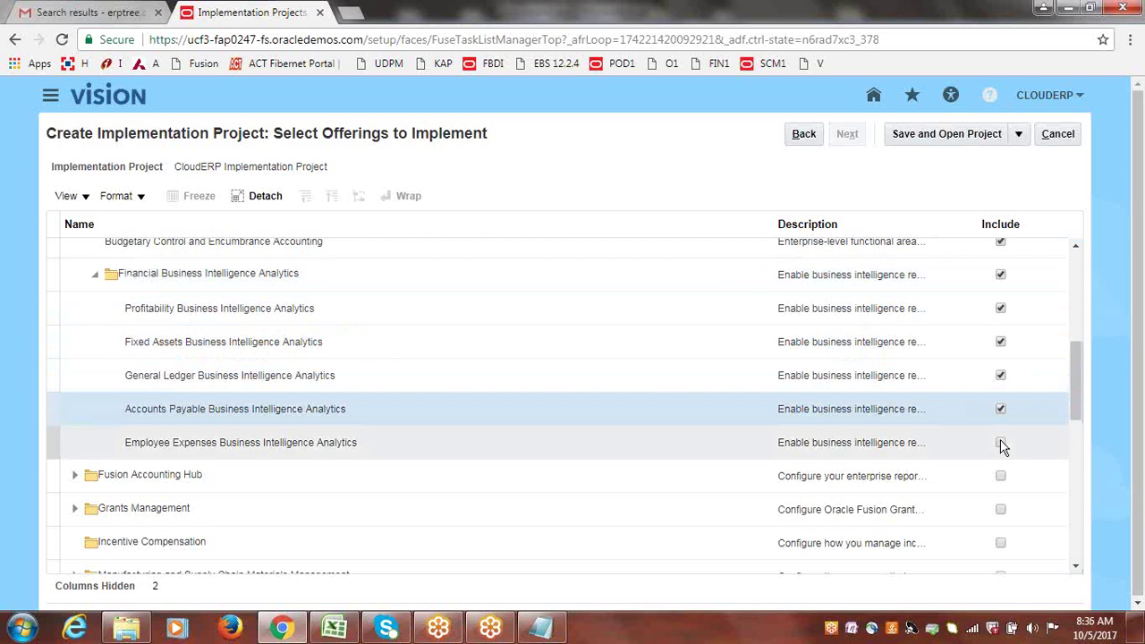
click(1000, 444)
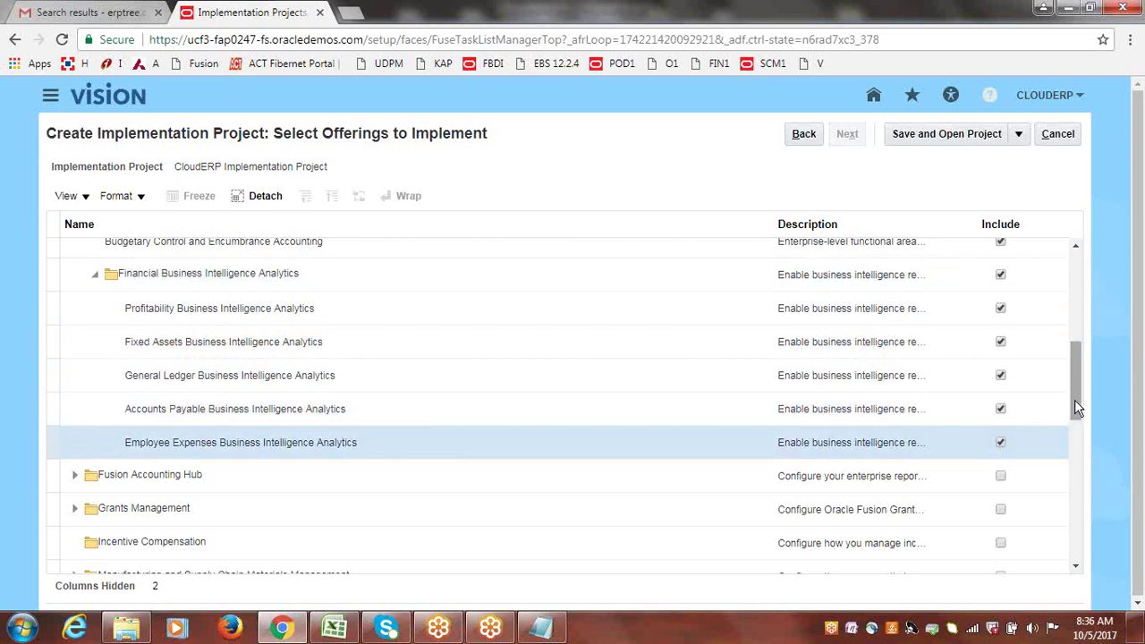
drag(1074, 400, 1078, 327)
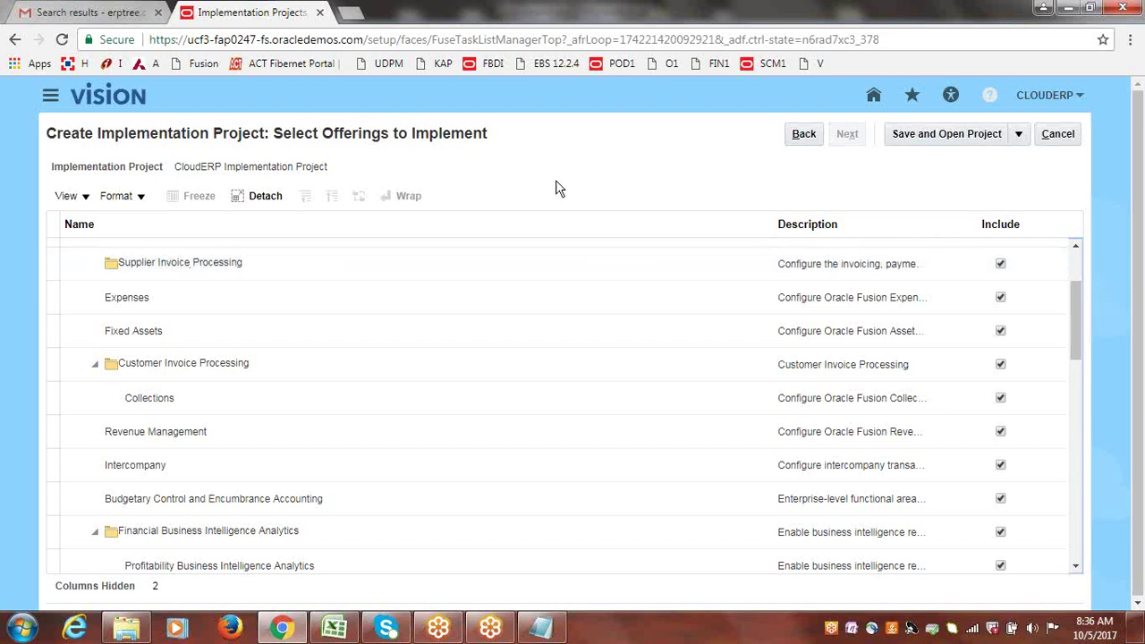
Widen the offerings table's Description column to show full descriptions, then open a new browser tab.
scroll(1079, 298, up, 1)
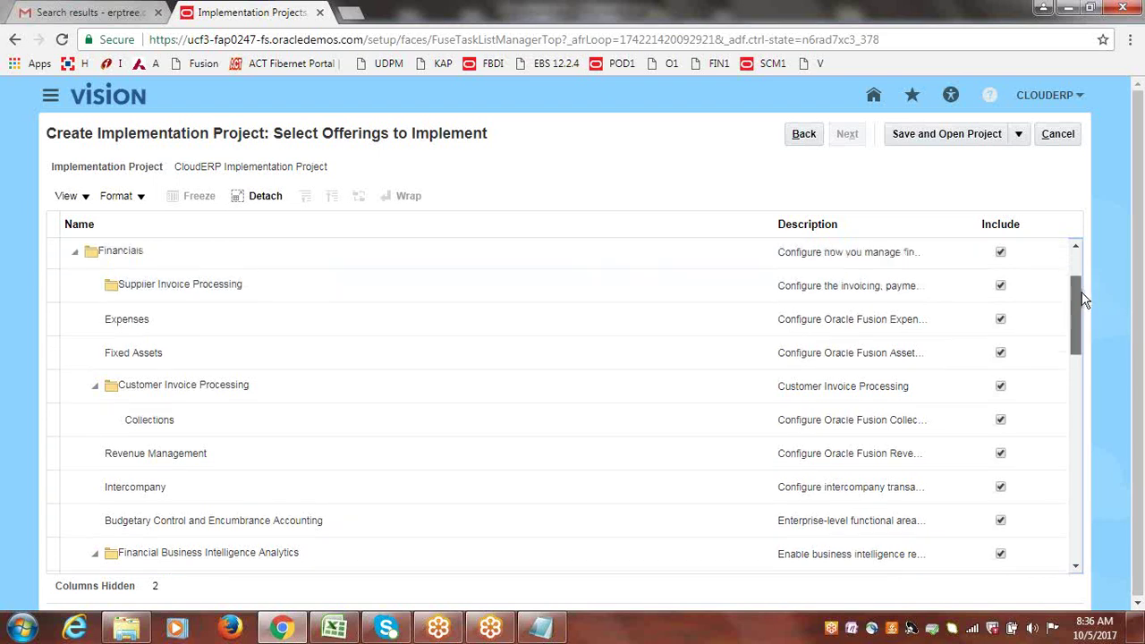
scroll(1078, 299, up, 1)
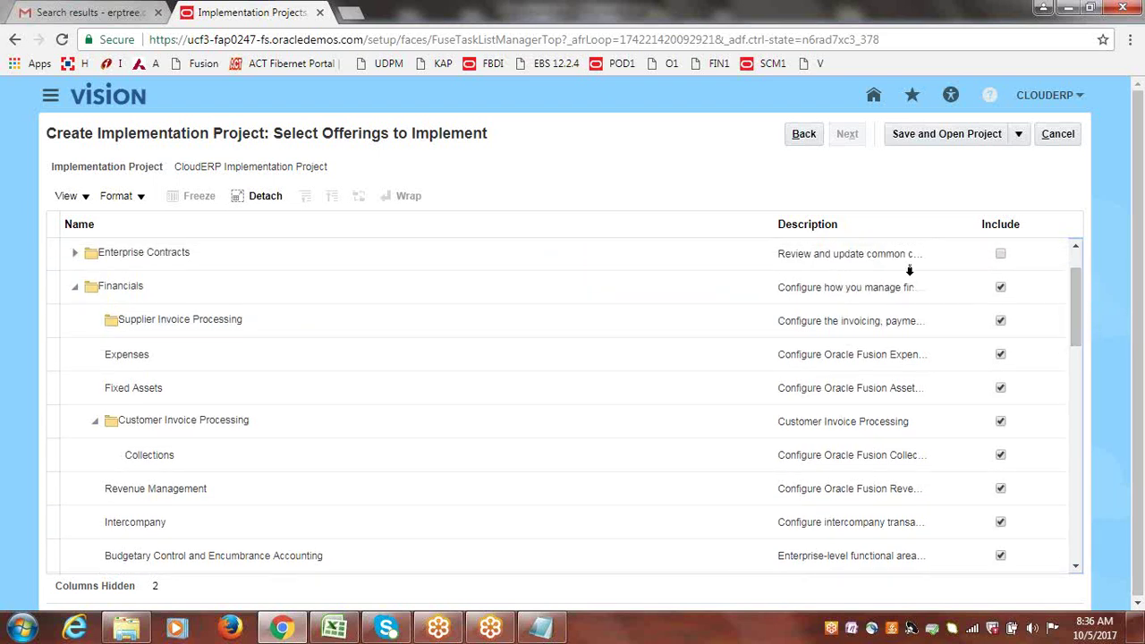
click(774, 224)
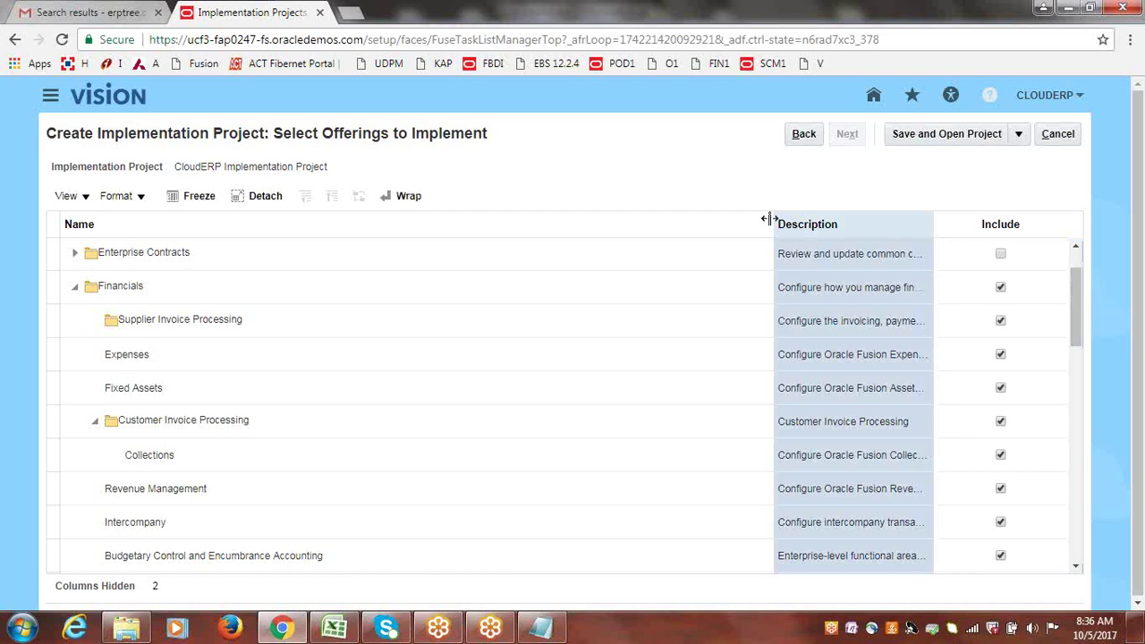
drag(769, 219, 330, 233)
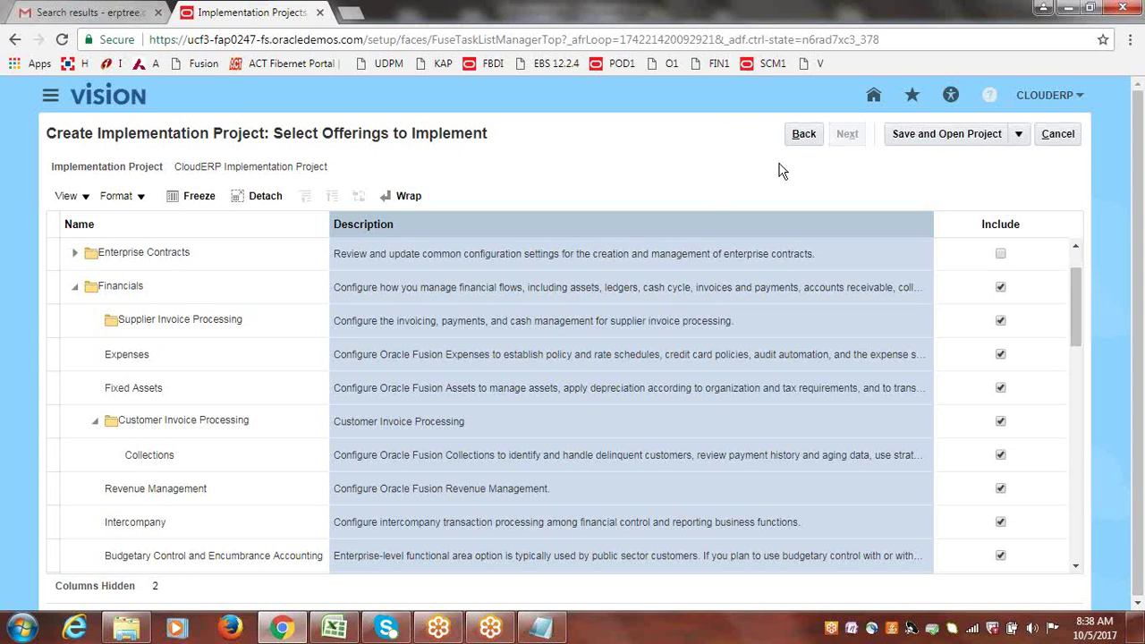
key(ctrl+t)
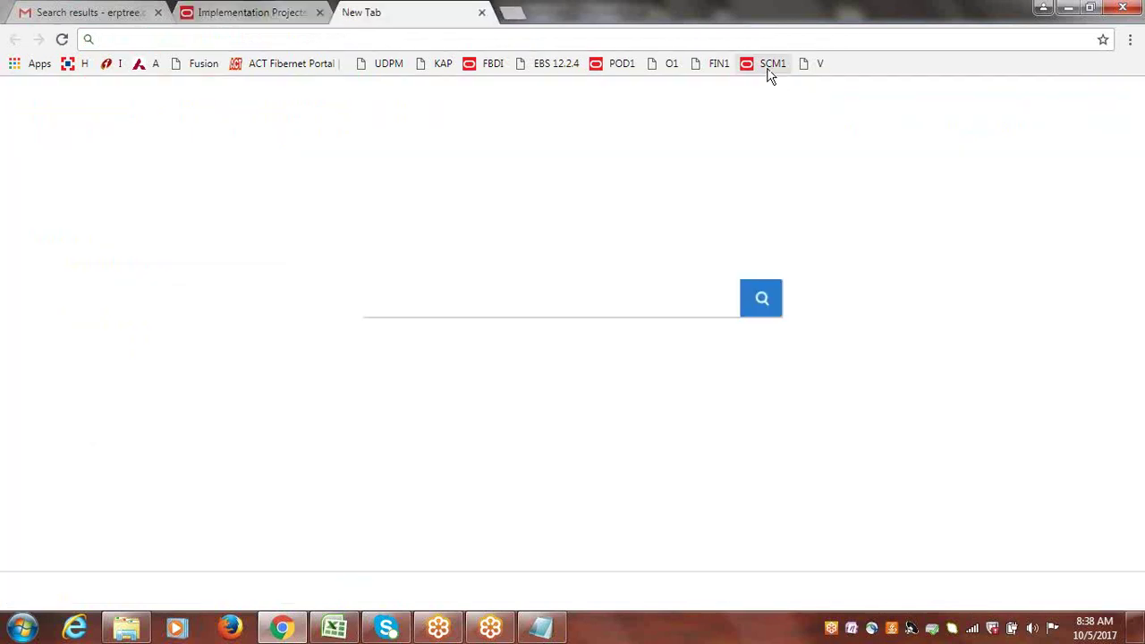
Open Setup and Maintenance in the SCM1 demo environment through the user menu.
click(767, 70)
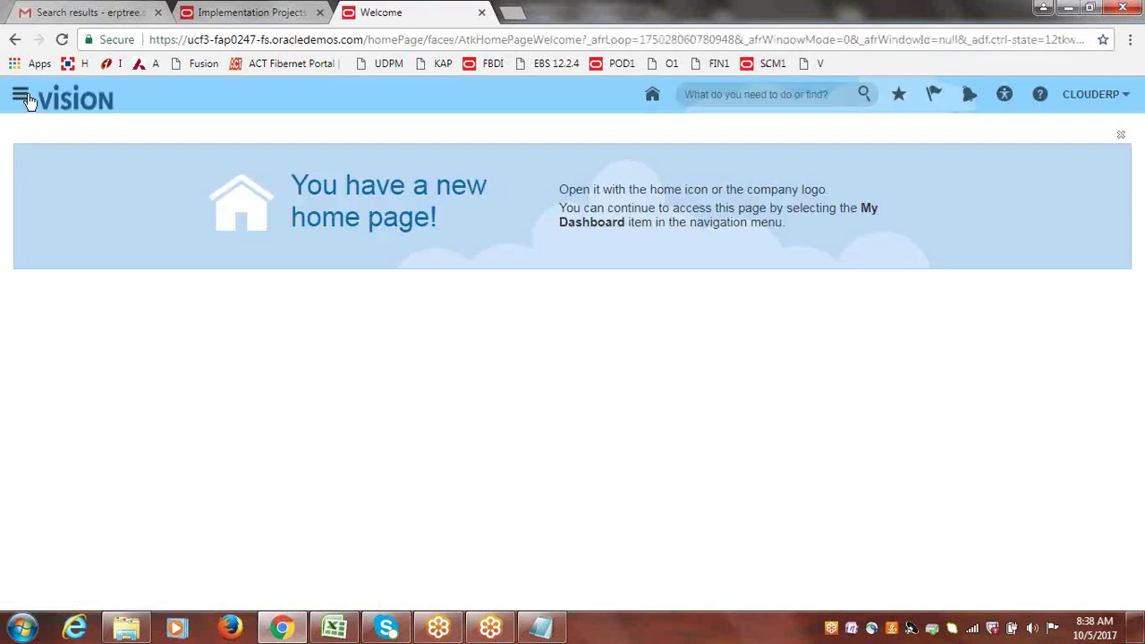
click(1109, 105)
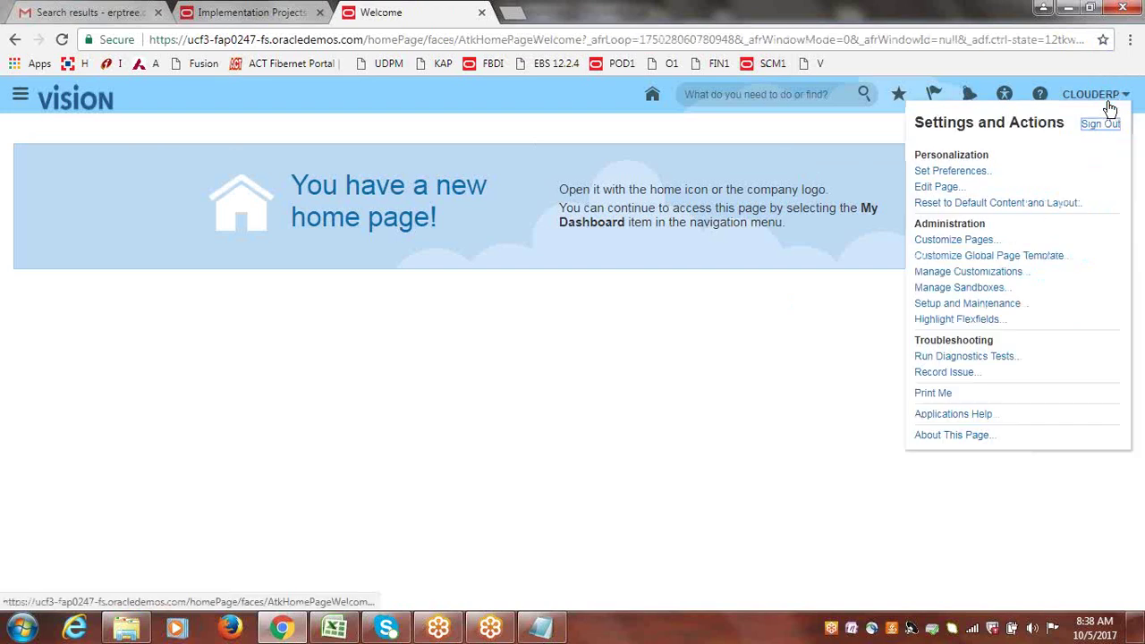
click(966, 303)
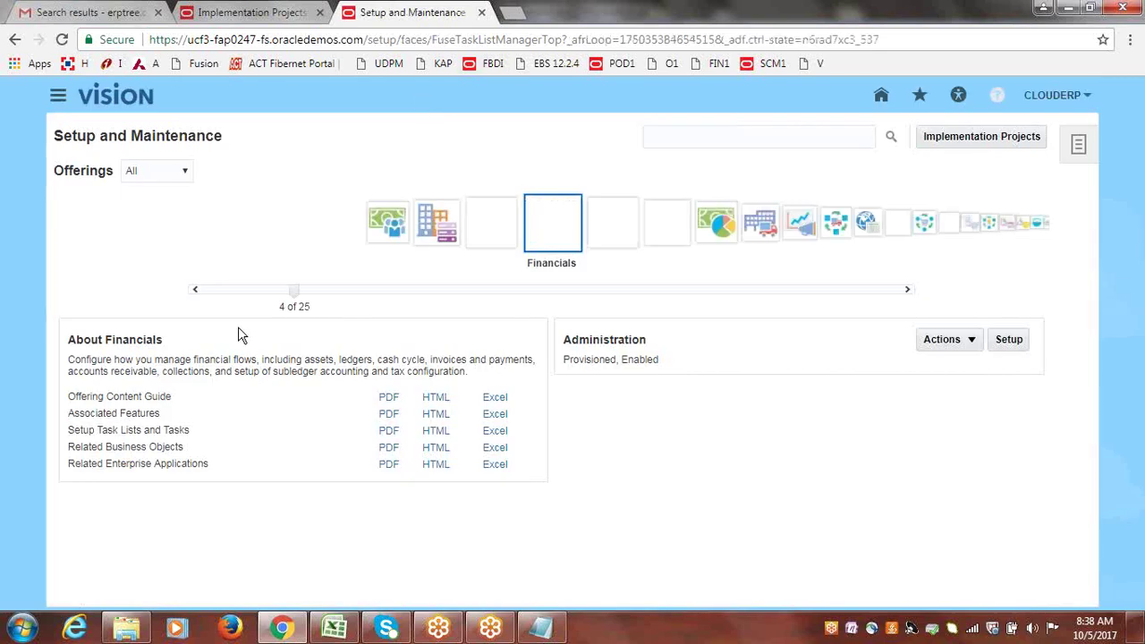
Check the Offerings filter stays on All, then return to the project's offerings tab.
click(186, 174)
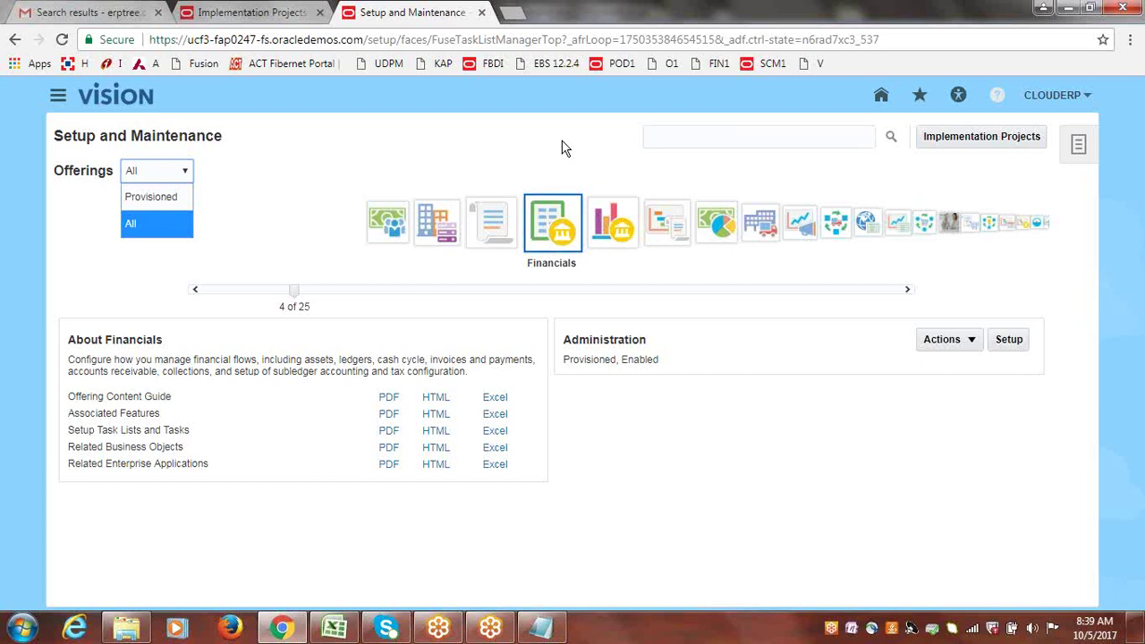
click(561, 148)
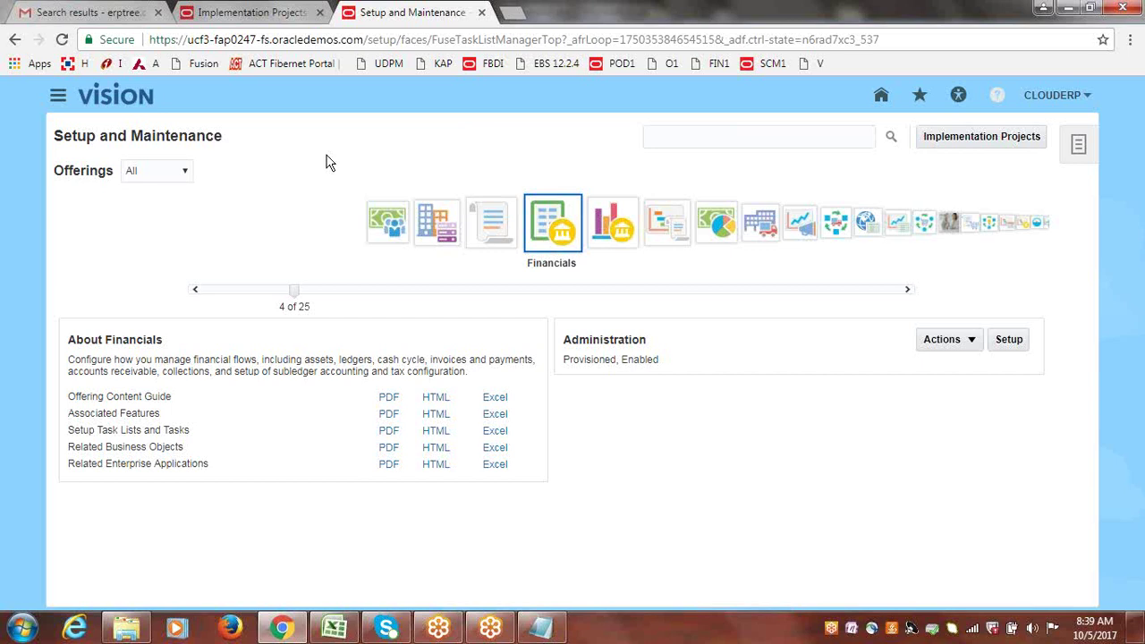
click(259, 12)
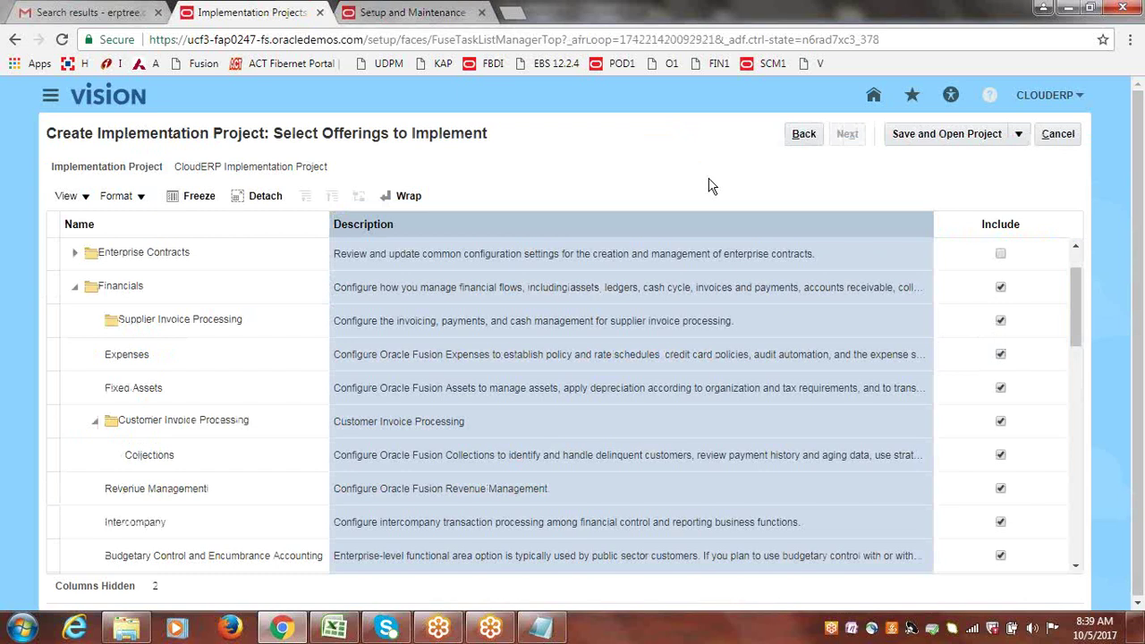
click(380, 11)
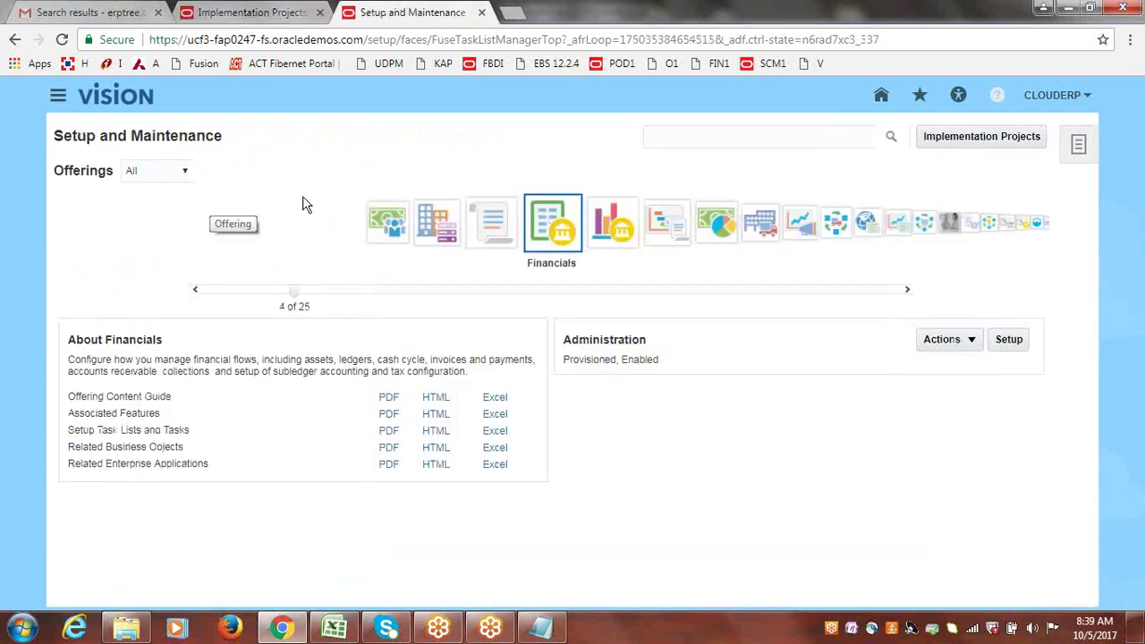
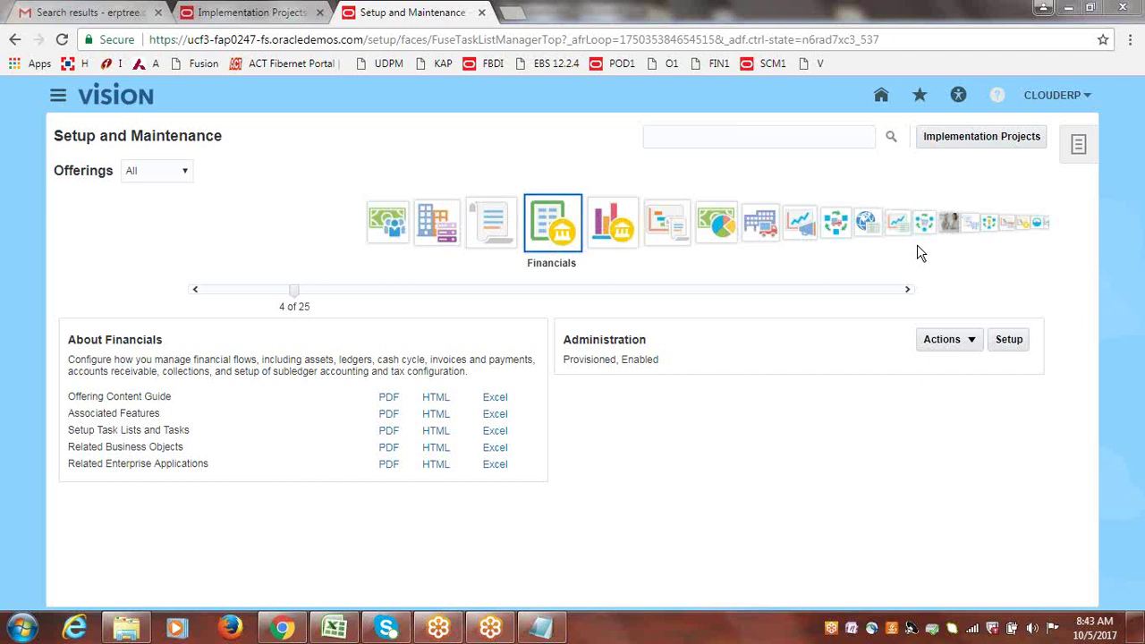
Connect the computer to the INDIA wireless network.
click(971, 627)
click(948, 432)
click(966, 433)
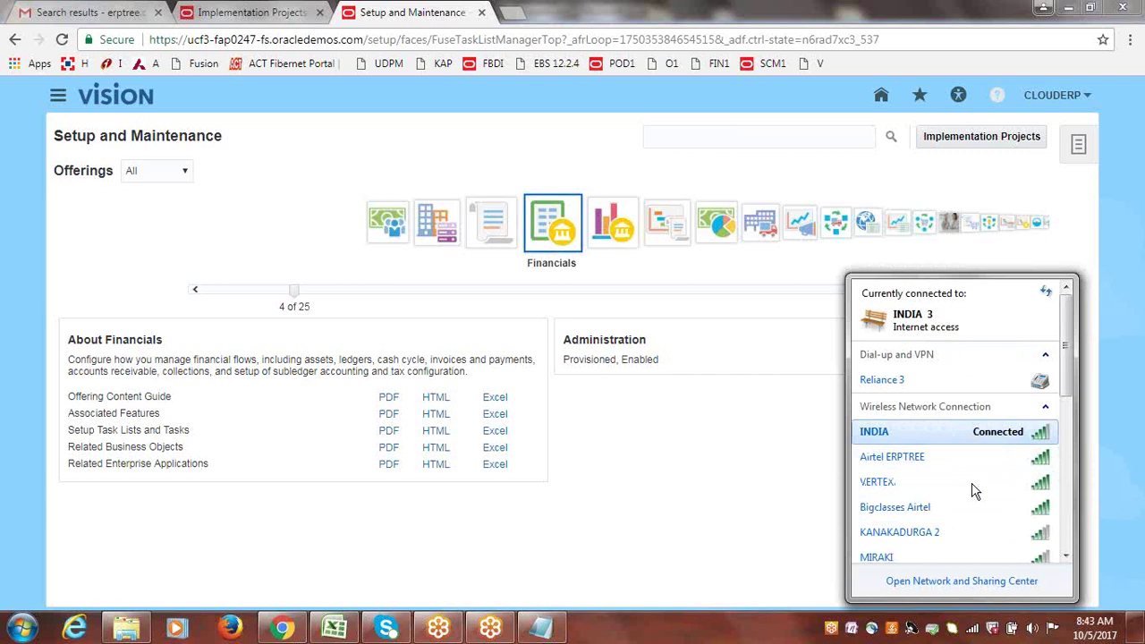
click(948, 434)
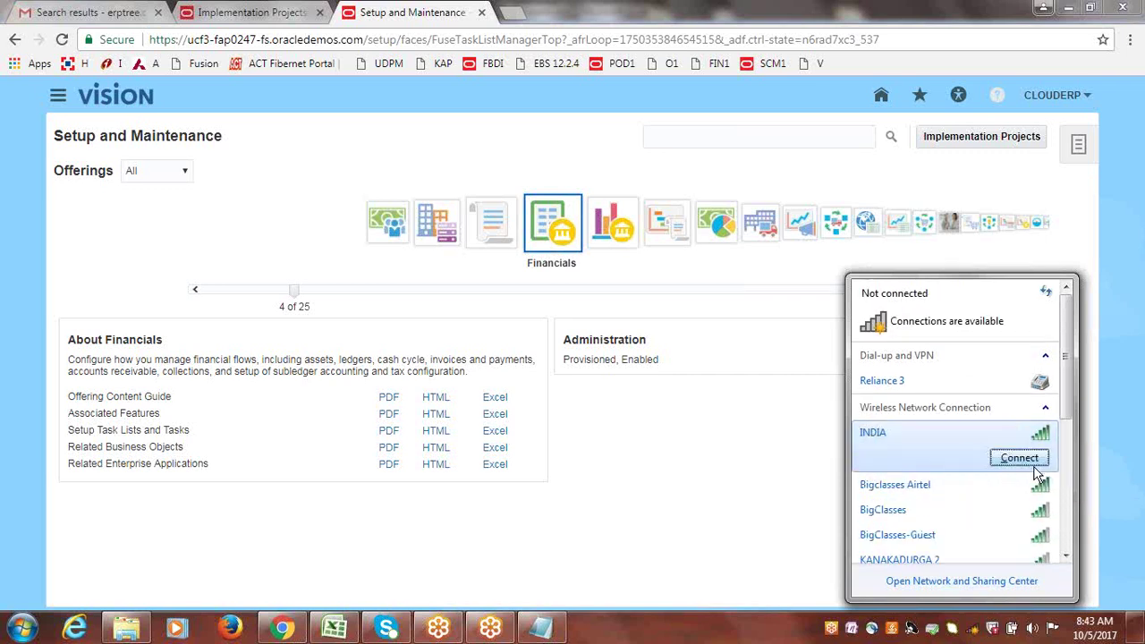
click(1018, 459)
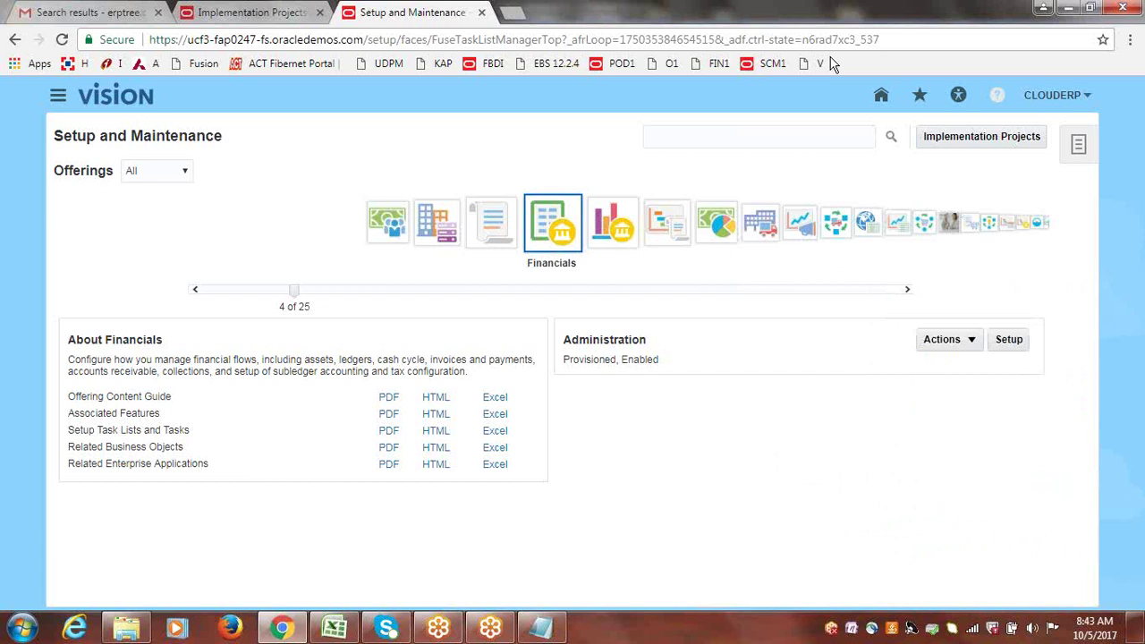
Check the wireless connection, then switch it to the Airtel ERPTREE network.
mouse_move(975, 631)
click(975, 629)
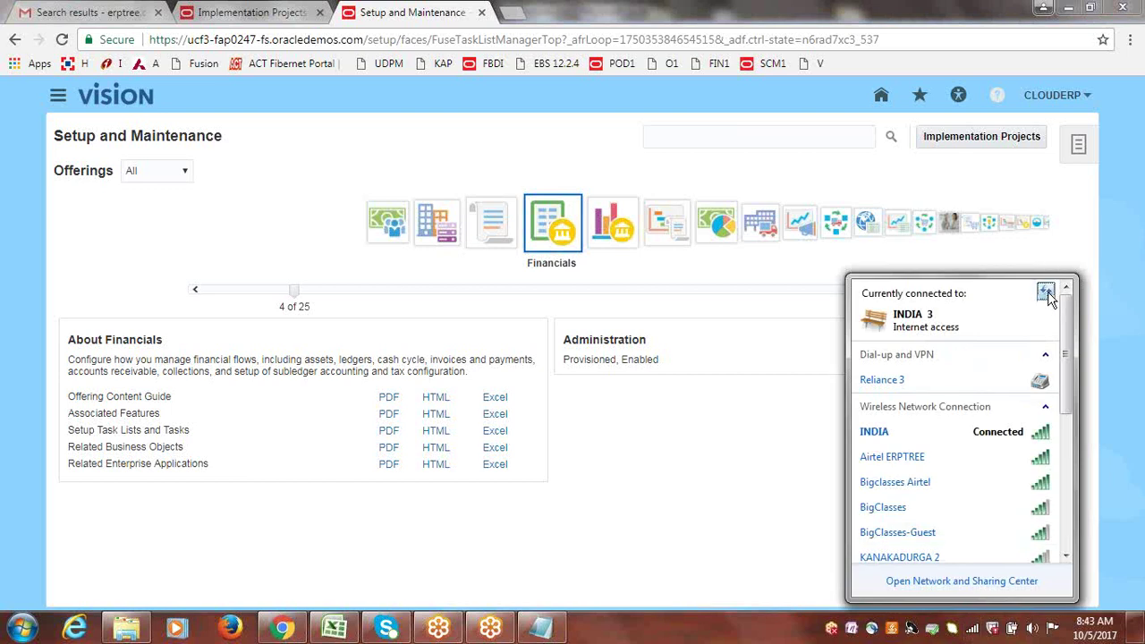
click(835, 71)
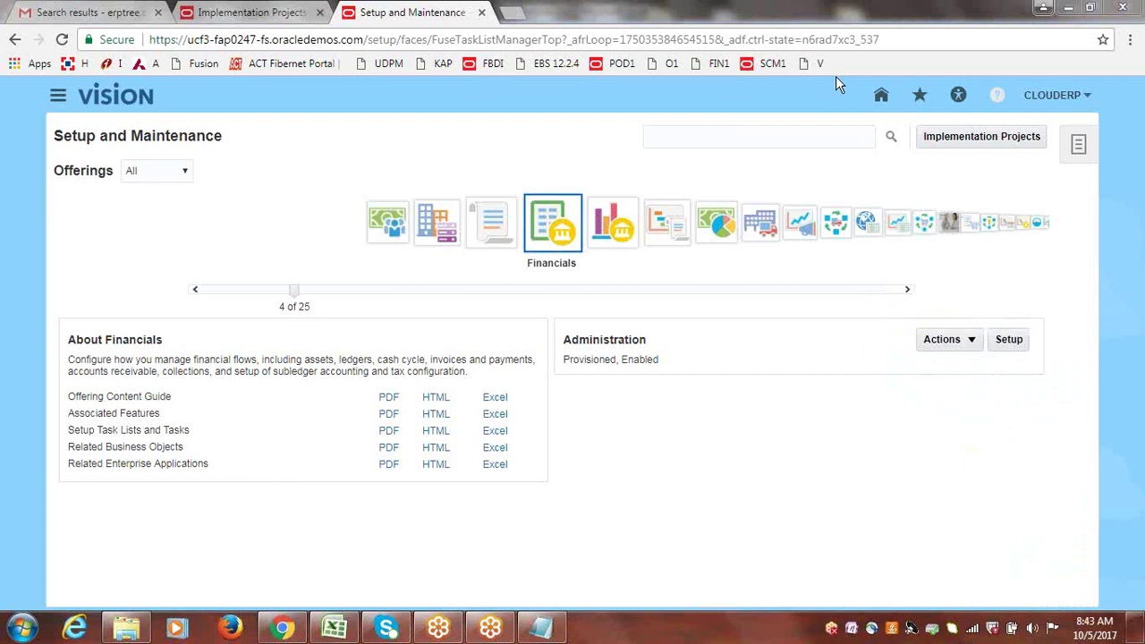
click(973, 629)
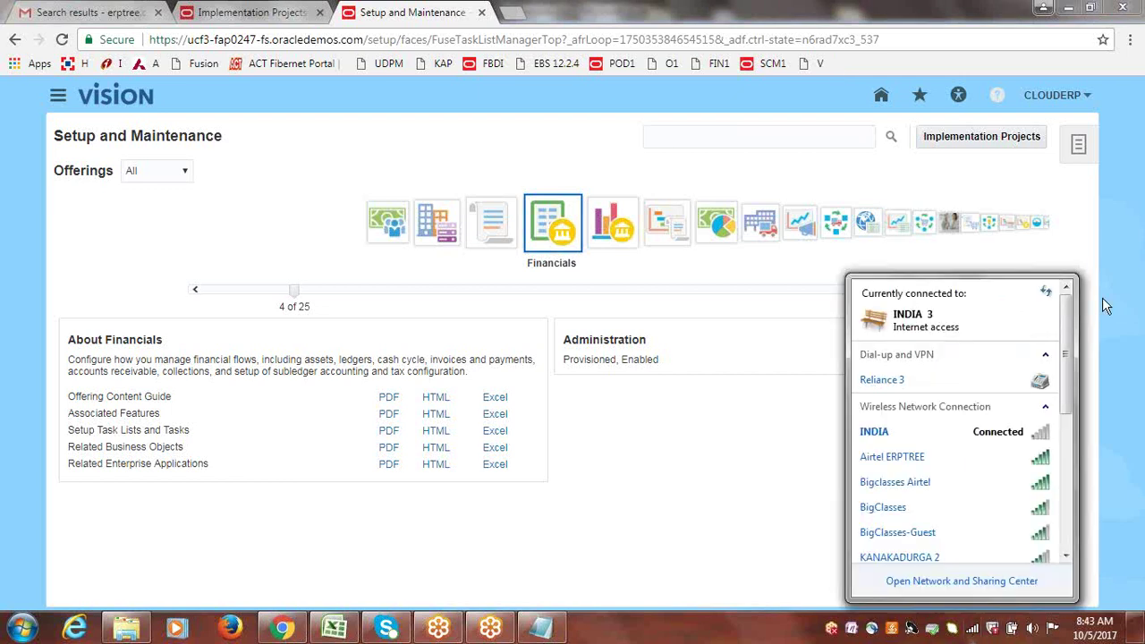
click(992, 435)
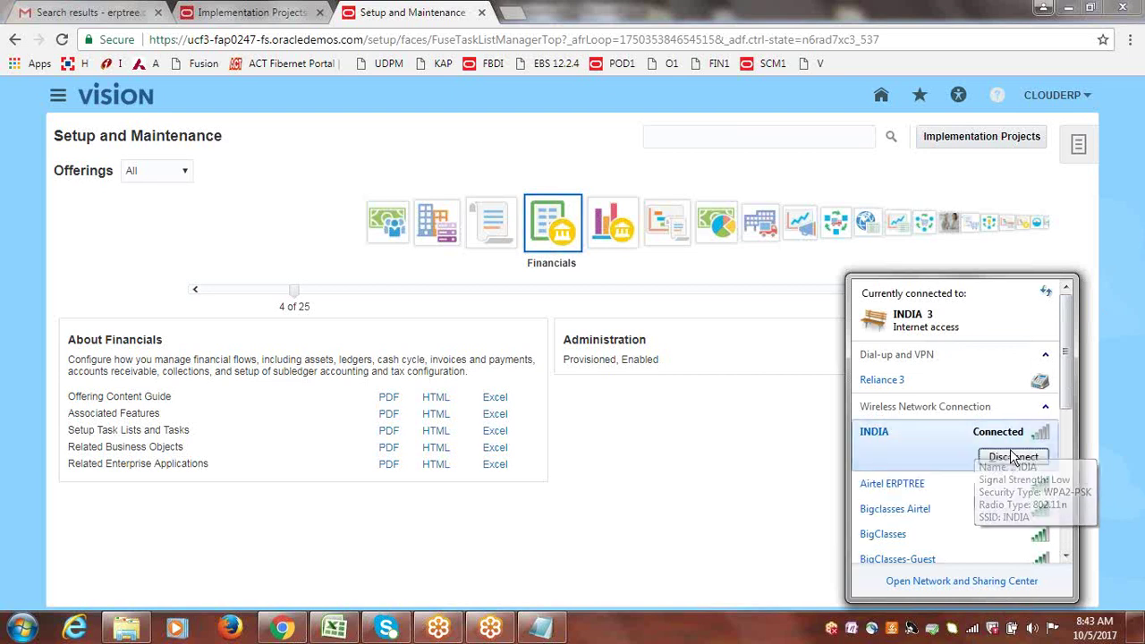
click(1013, 458)
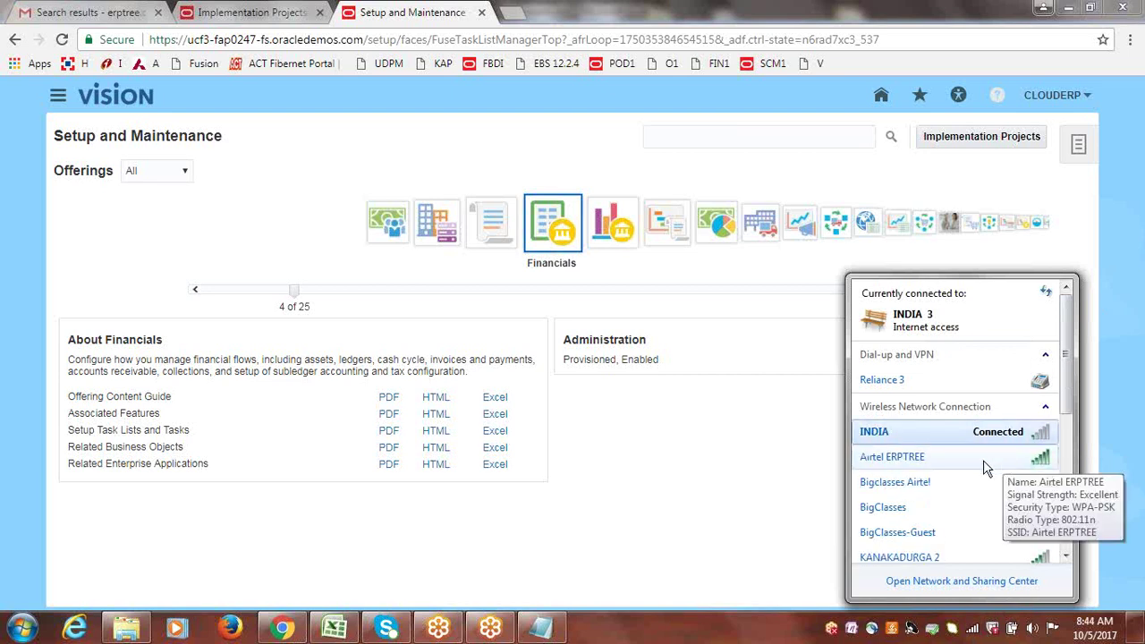
click(984, 458)
click(1015, 481)
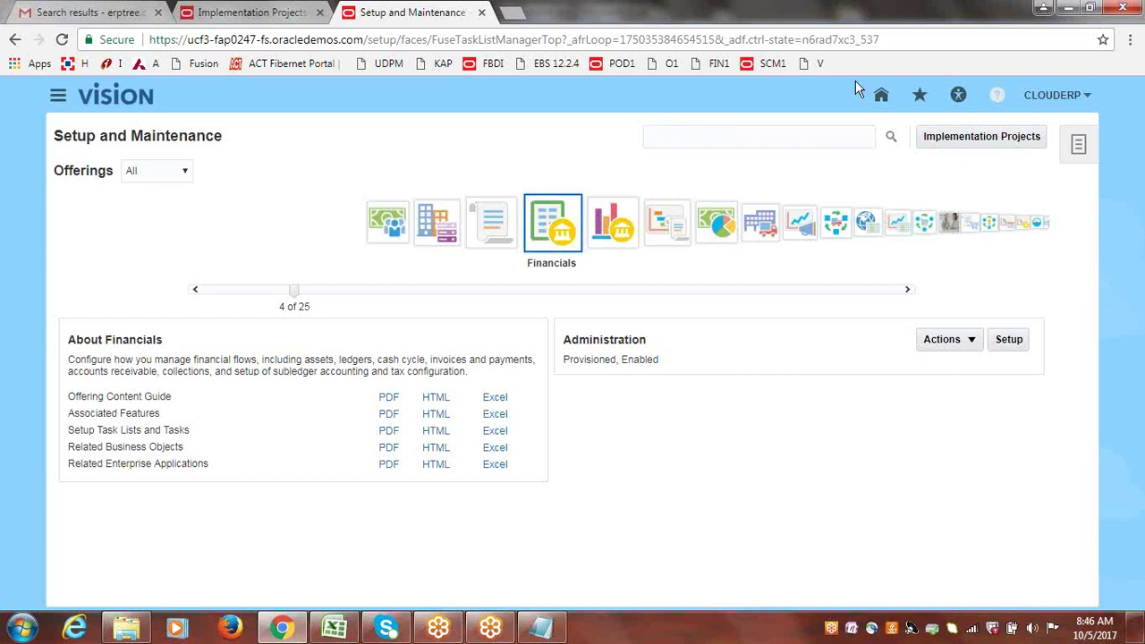
Use the user menu's About This Page to open Copyright Information showing Version 11.12.0.0.0.
click(1050, 96)
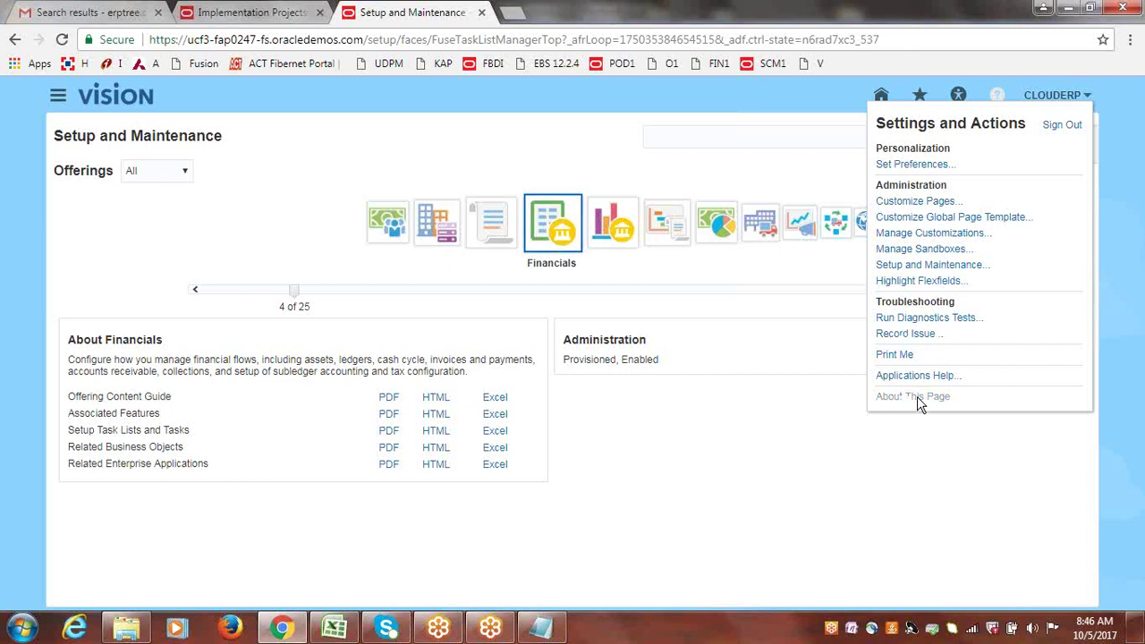
click(917, 397)
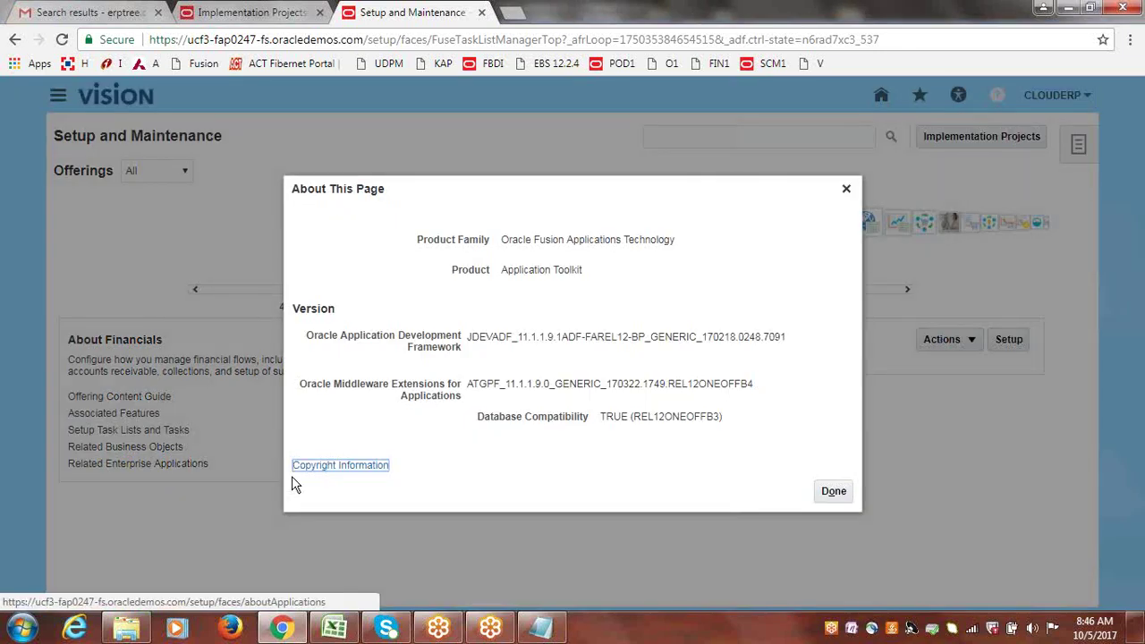
click(338, 468)
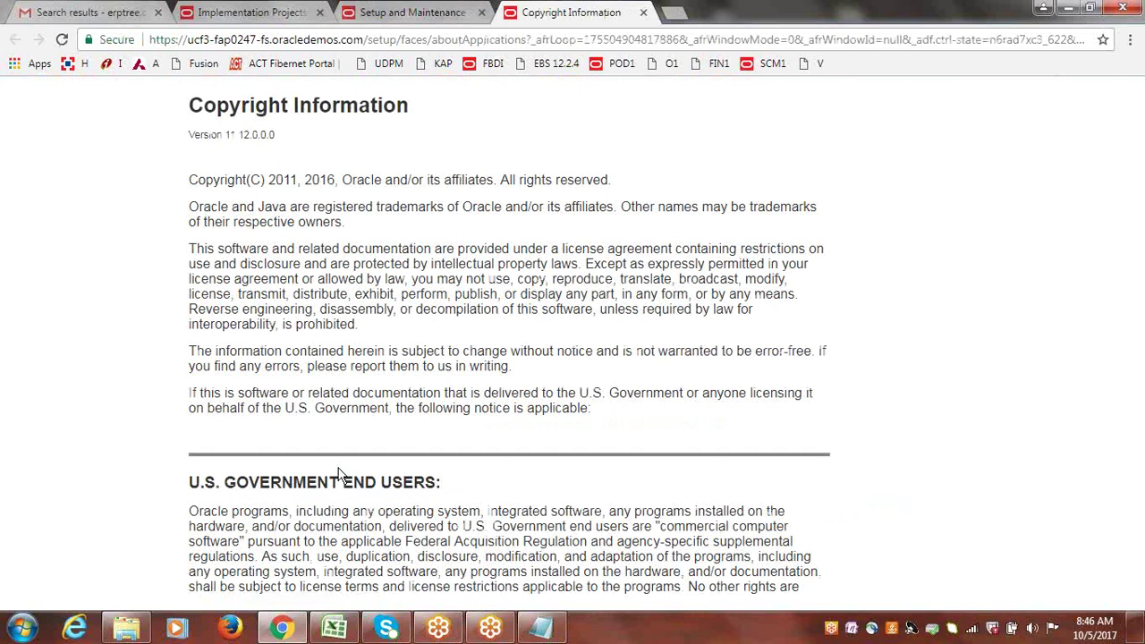
drag(238, 134, 242, 139)
click(250, 138)
click(21, 628)
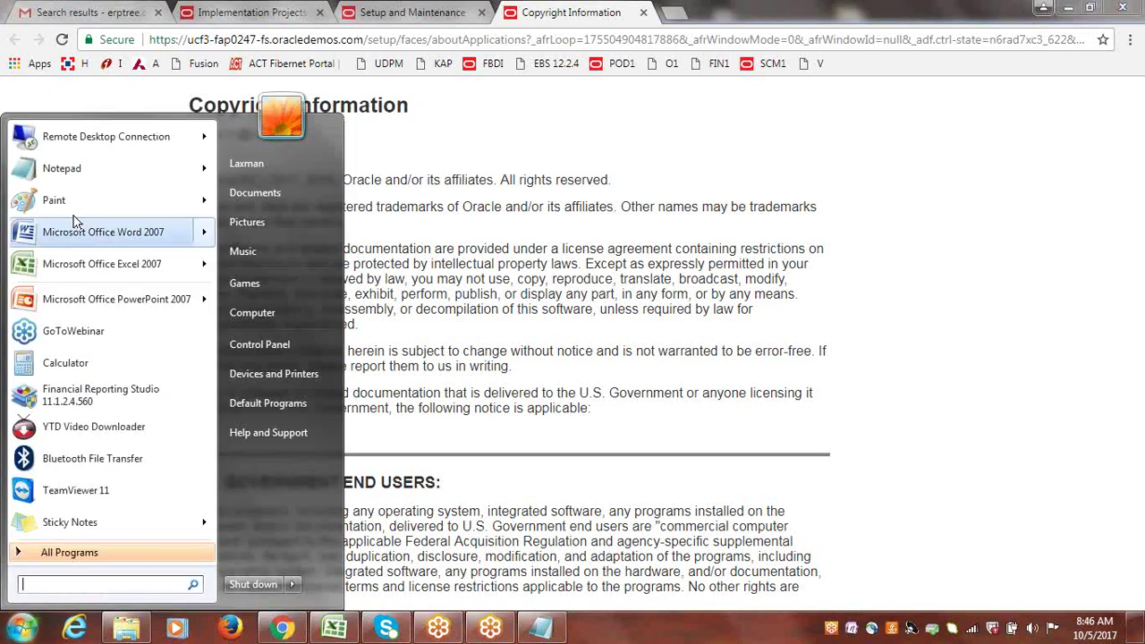
Type 11.1.12 and 11.1.11 on separate lines of a new Notepad note, then return to Chrome.
click(63, 172)
text(11)
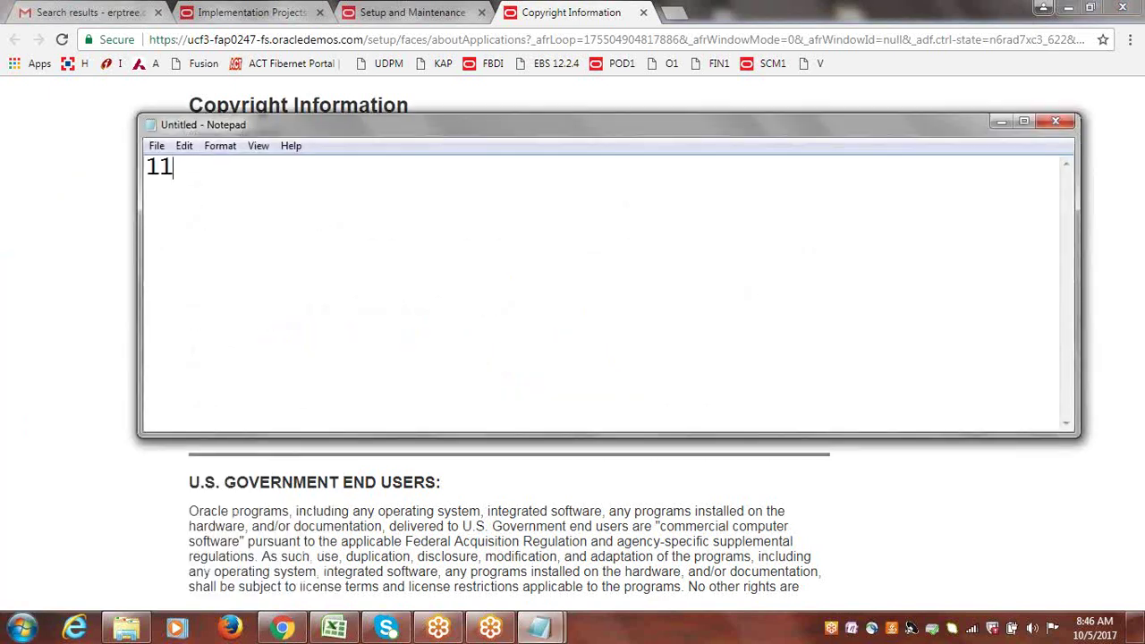
text(.1.12)
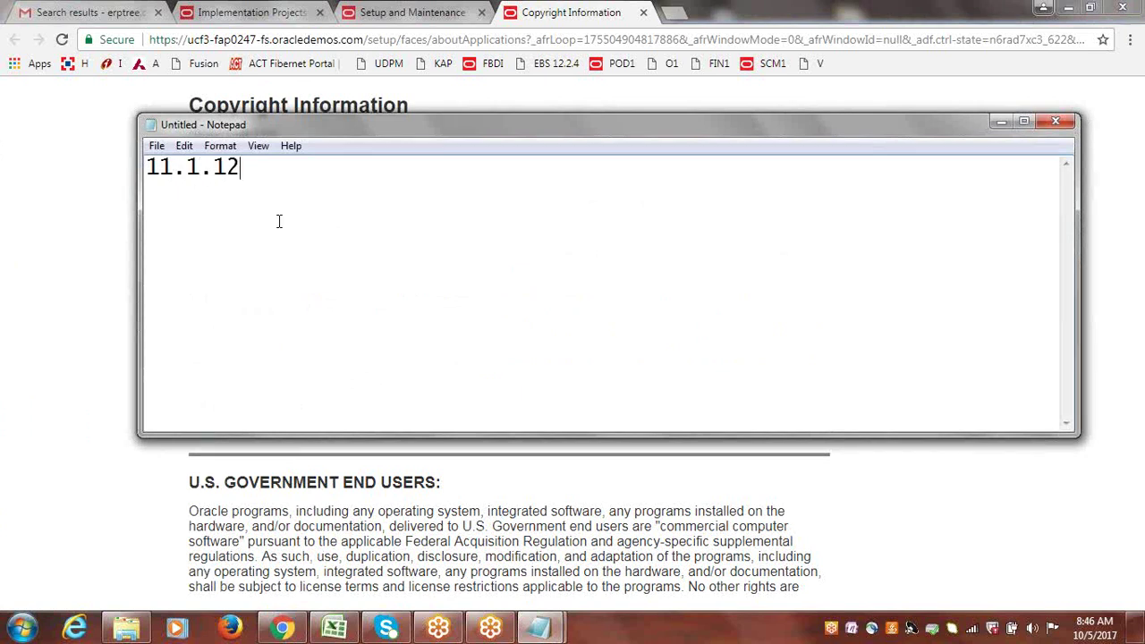
drag(396, 125, 404, 260)
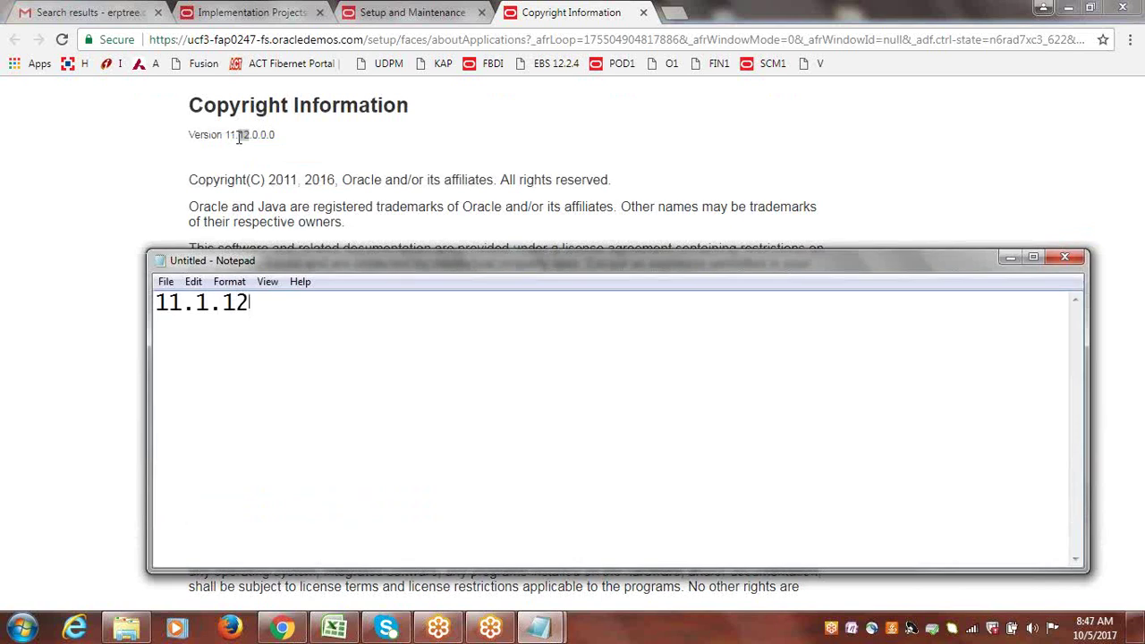
key(Return)
text(11.1.11)
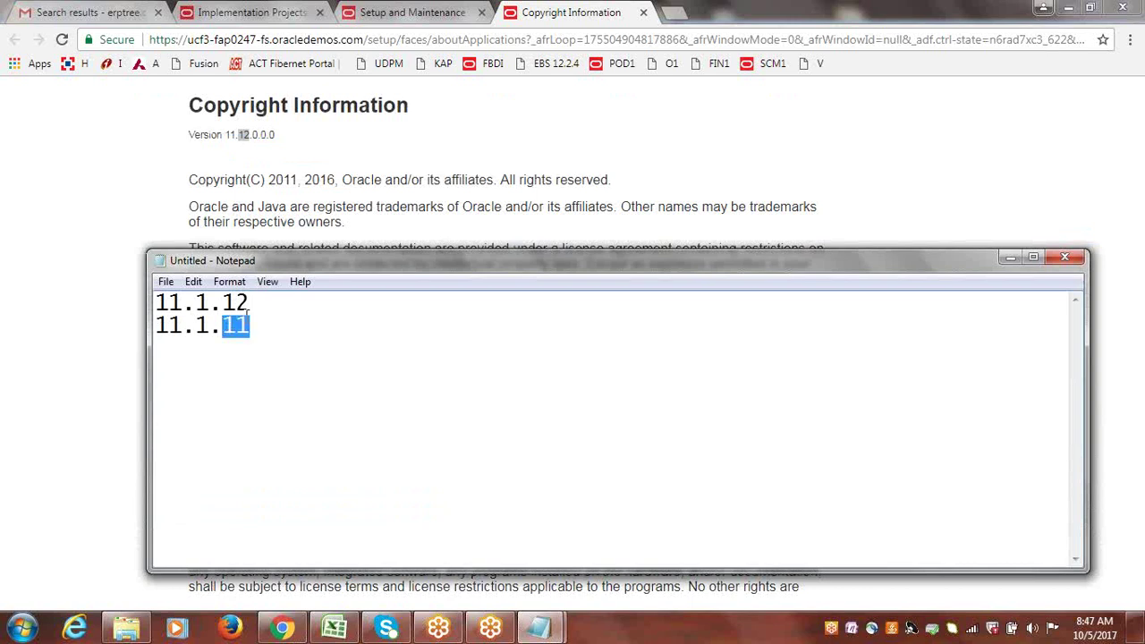
drag(249, 306, 223, 304)
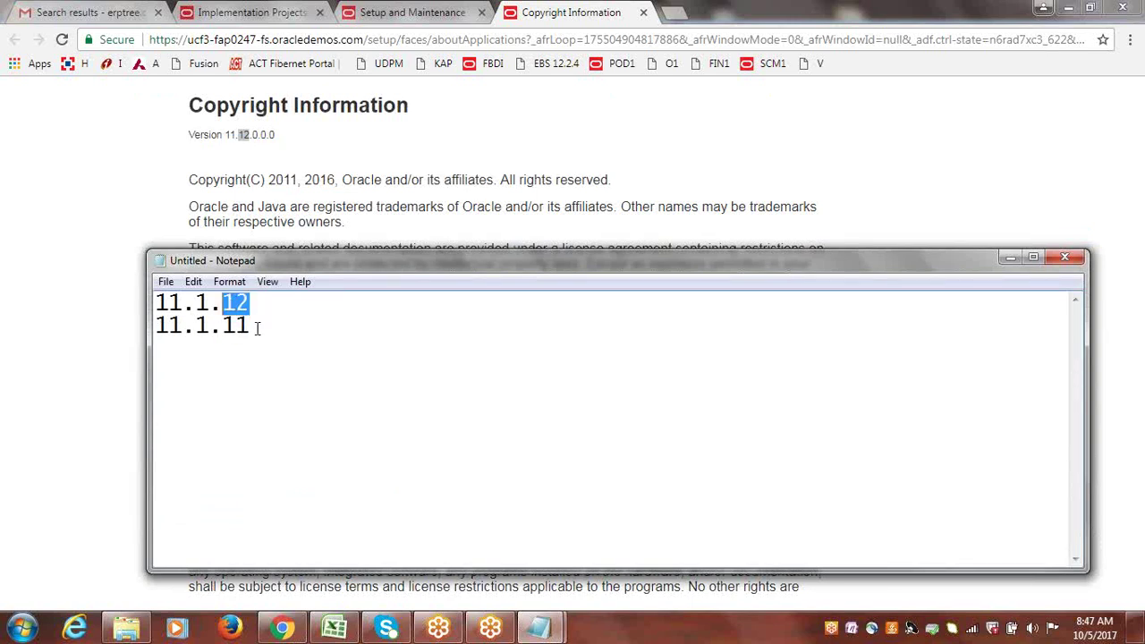
click(256, 328)
click(543, 100)
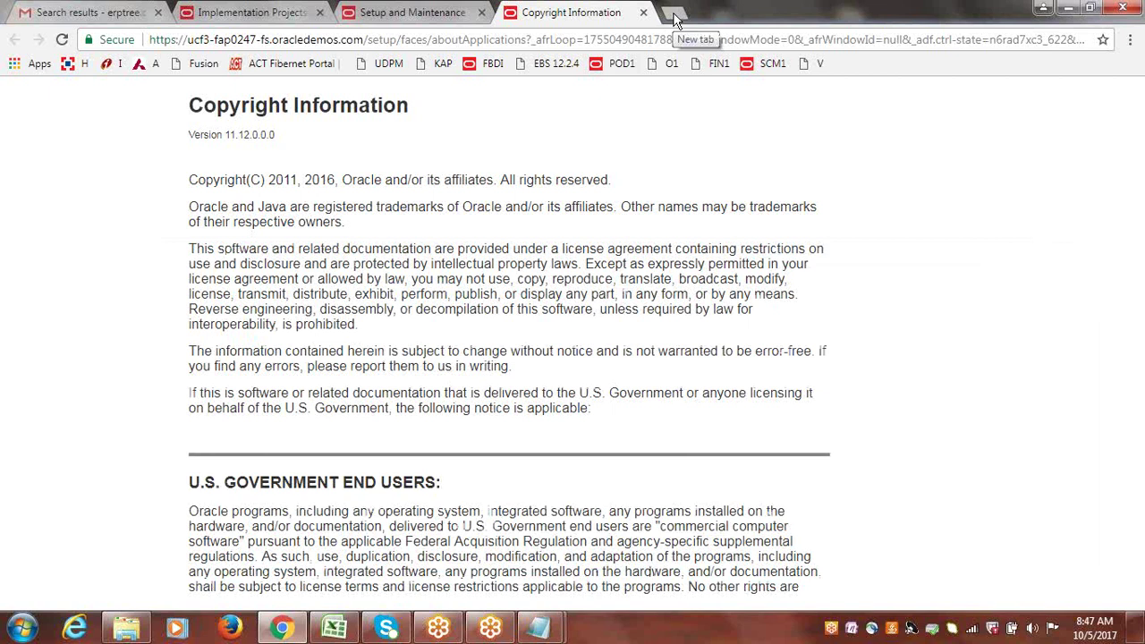
Load the Oracle sign-in page in a new tab and close the About This Page version details.
drag(237, 135, 250, 136)
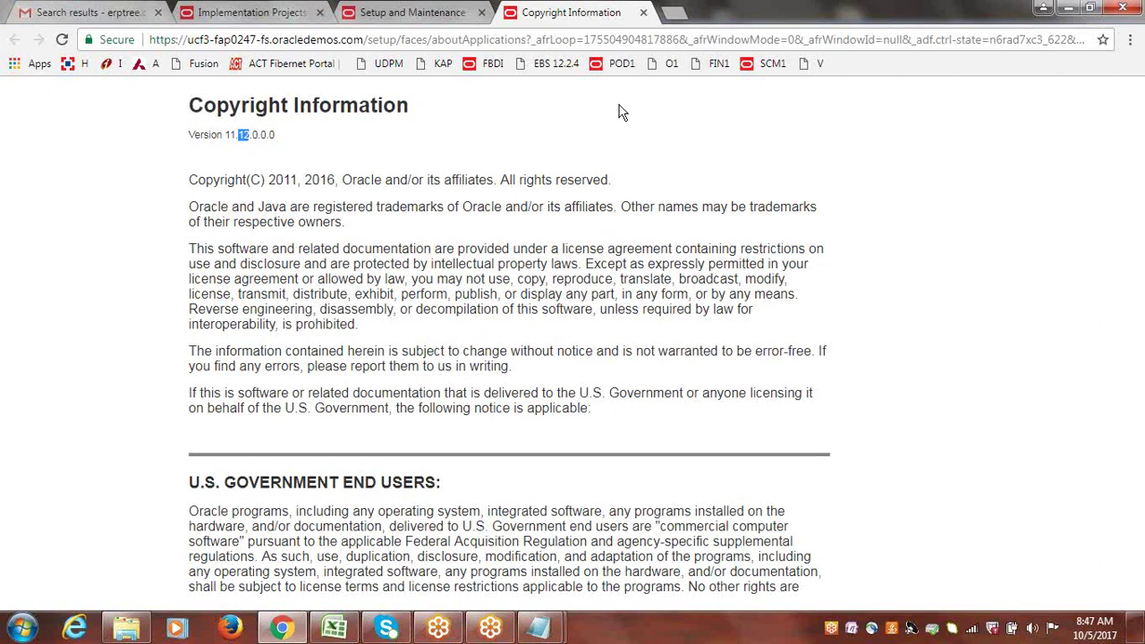
click(675, 14)
click(818, 64)
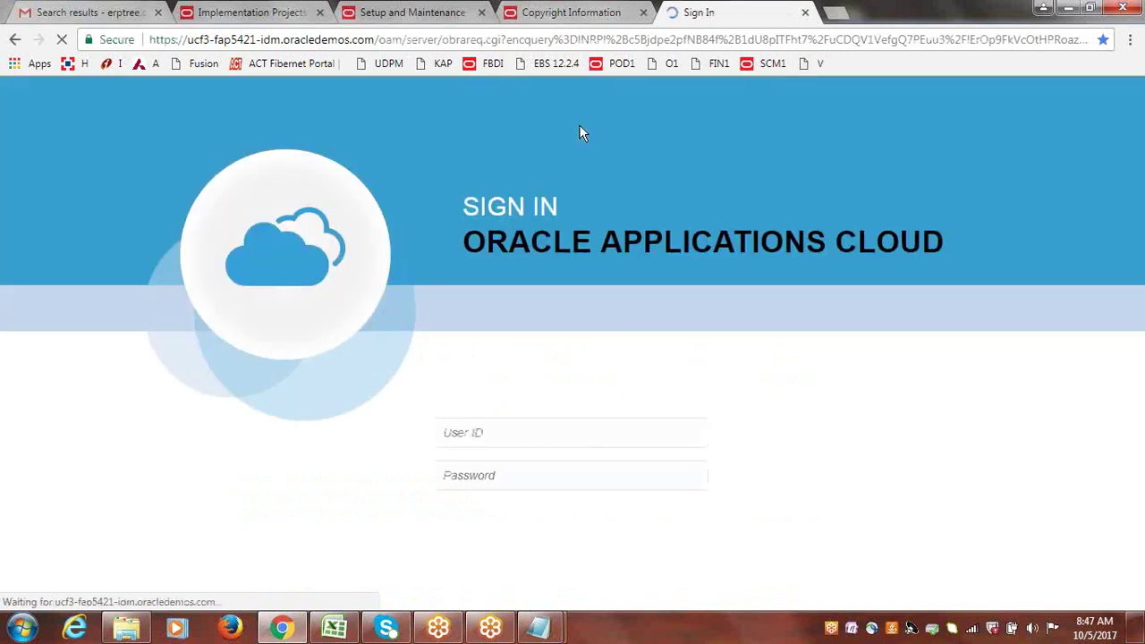
click(570, 12)
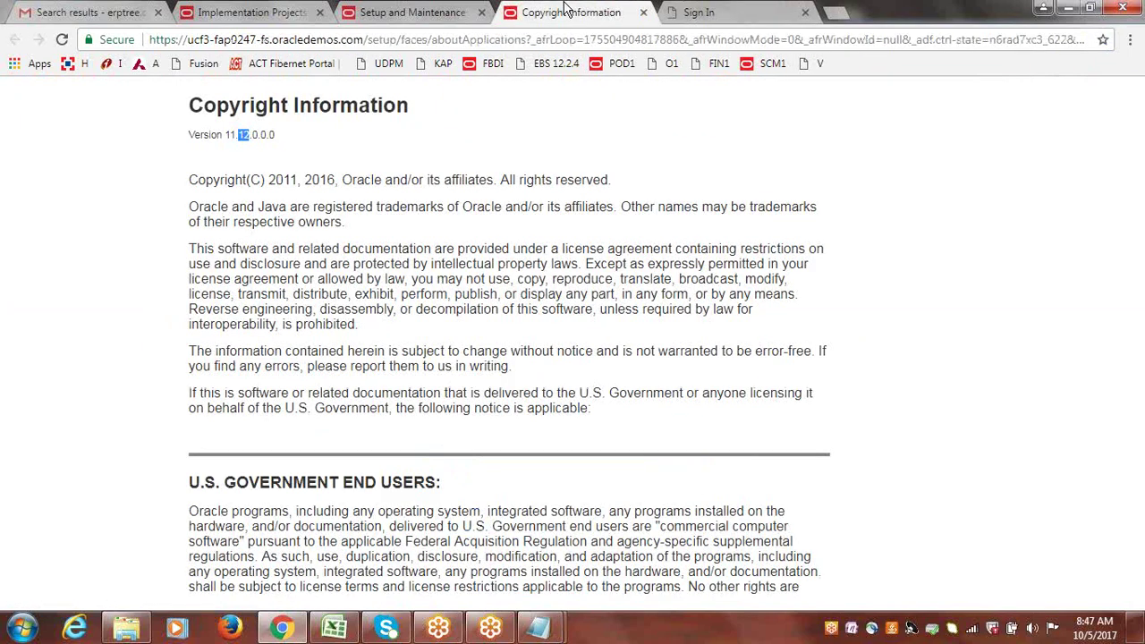
click(421, 9)
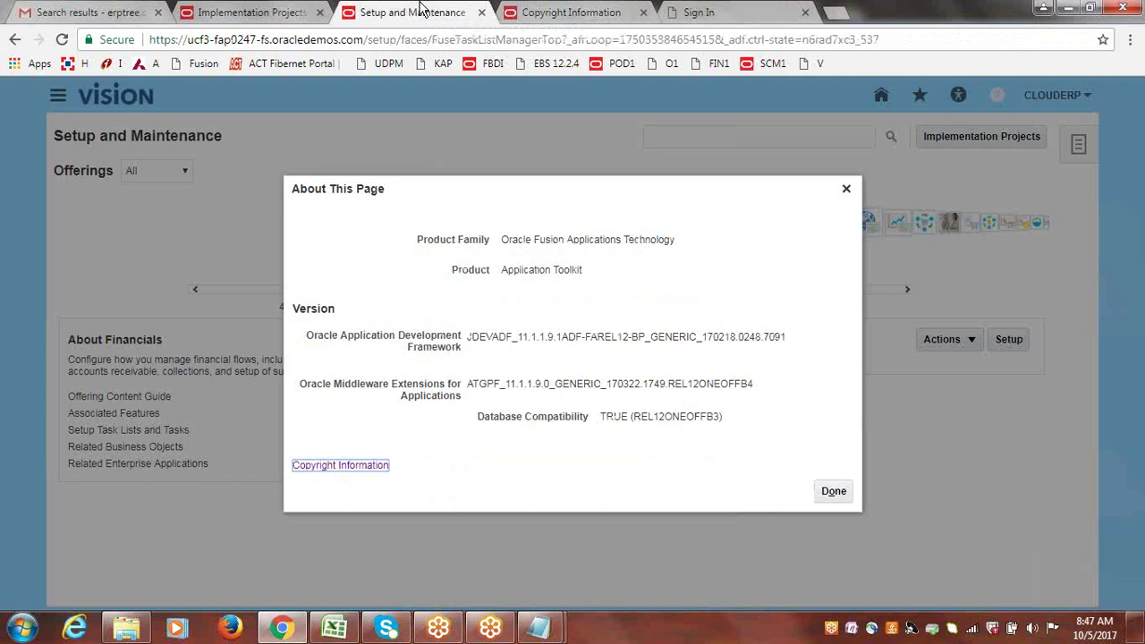
click(846, 189)
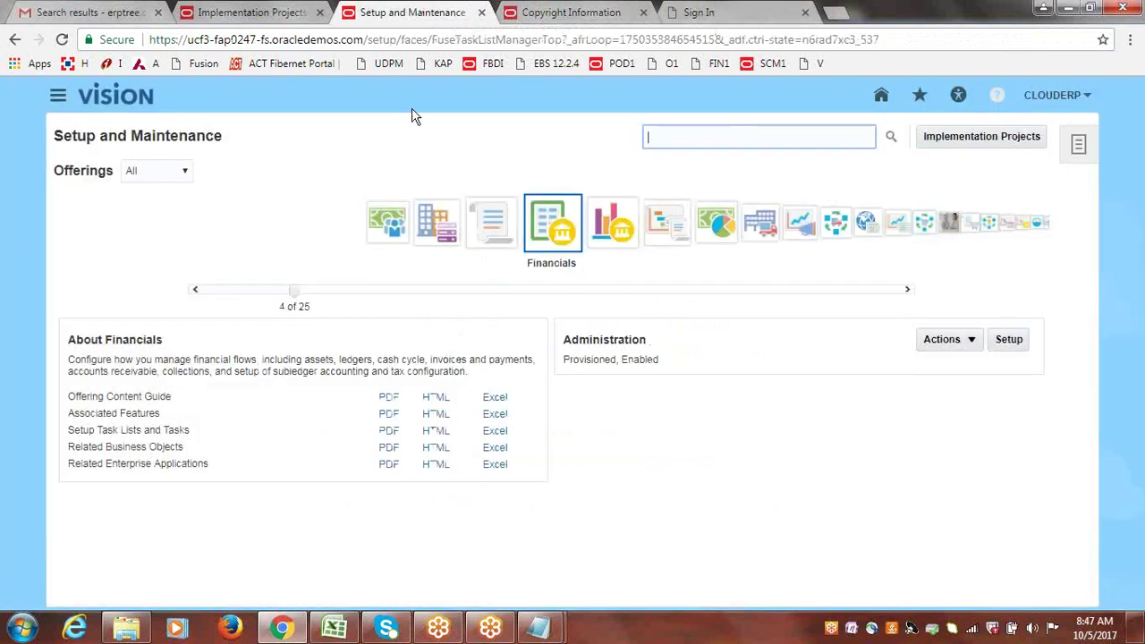
Attempt to sign in with the user ID and password, then close the rejected Sign In tab.
click(696, 13)
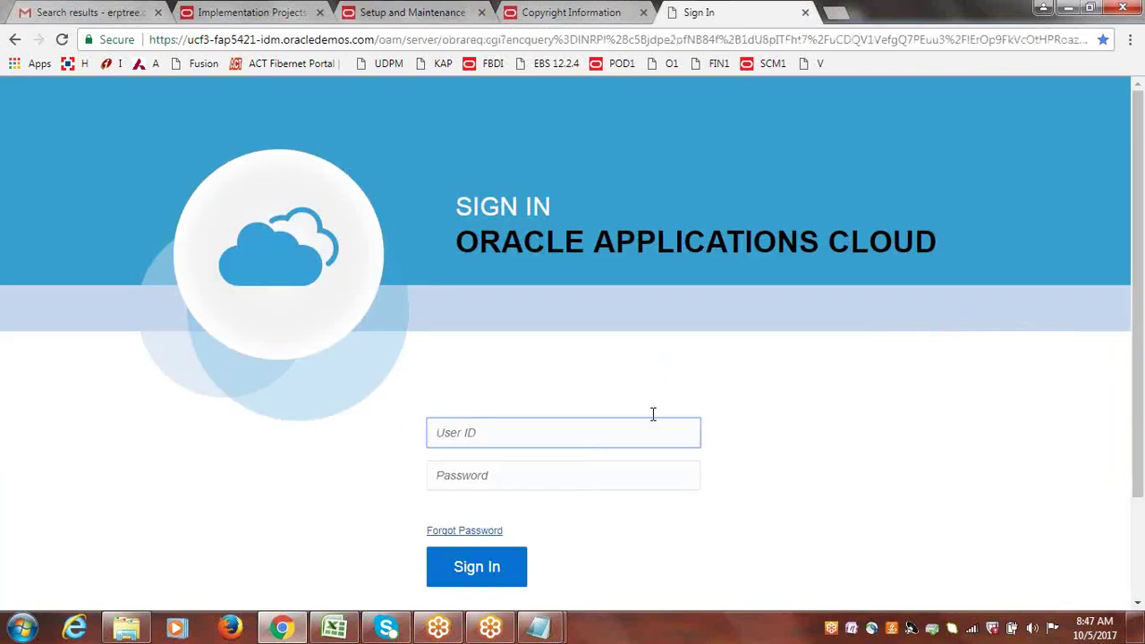
text(CLOUD)
key(Tab)
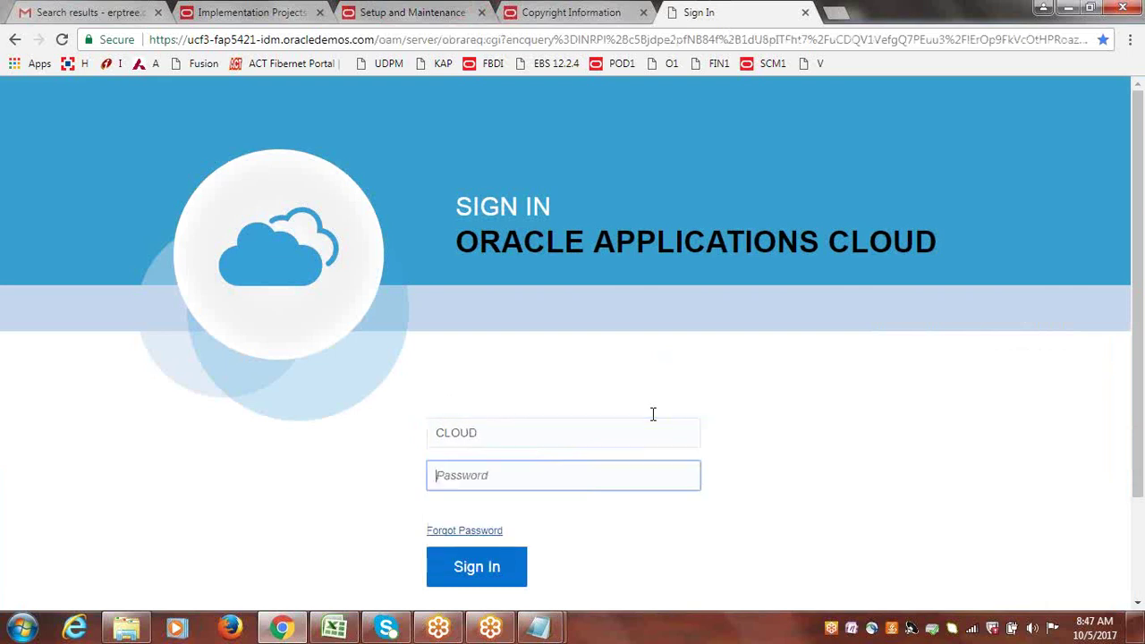
text(••••••••)
key(Return)
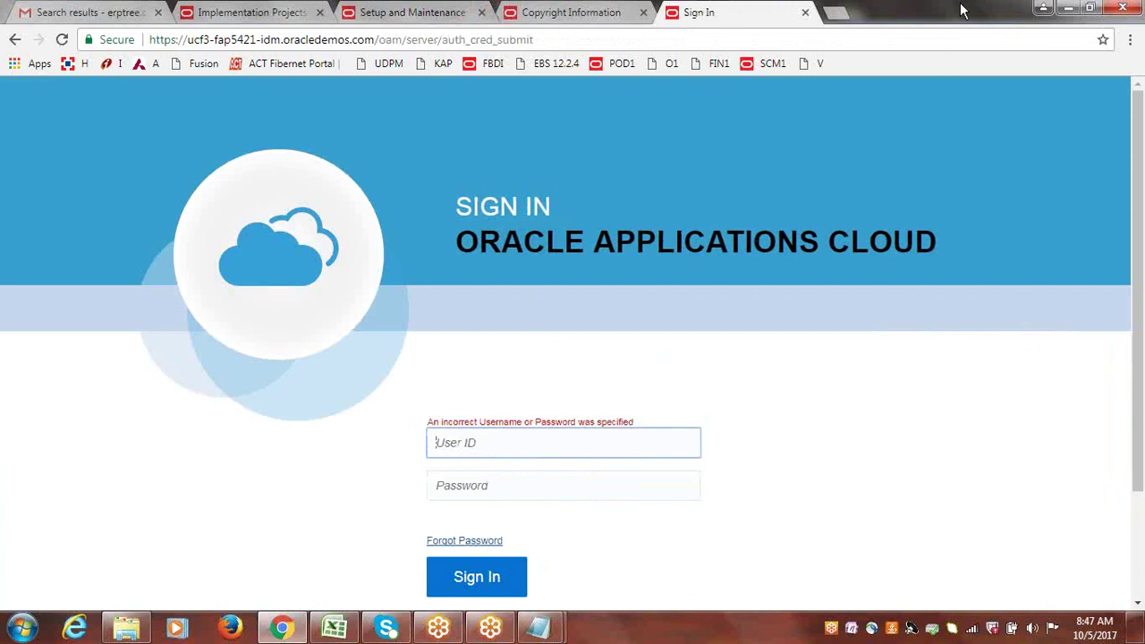
click(805, 12)
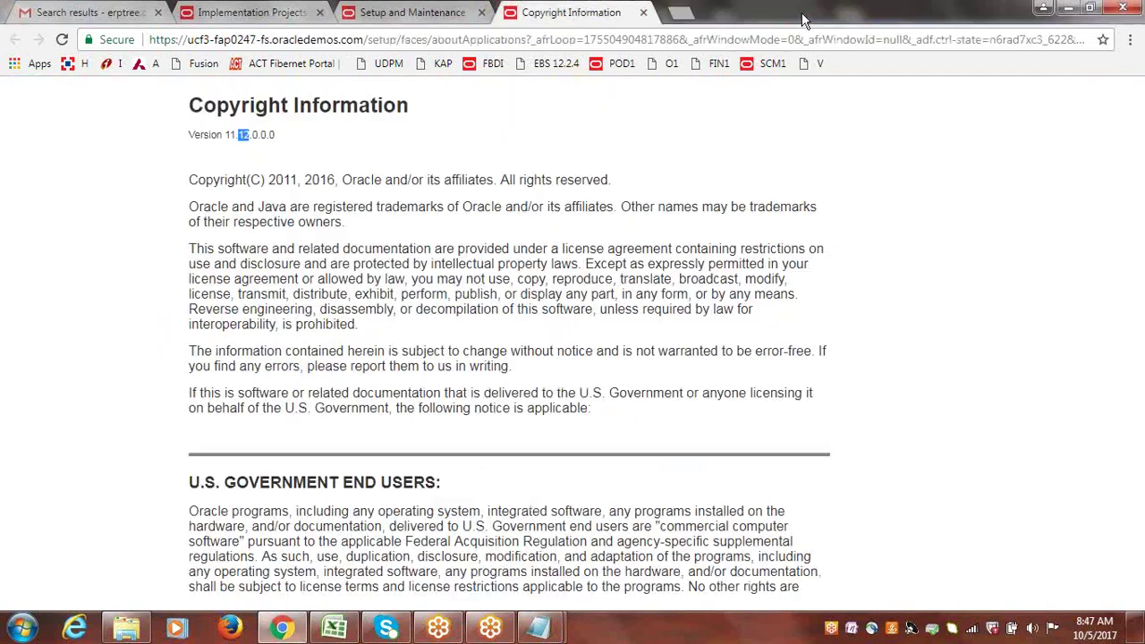
Go back to the Setup and Maintenance tab listing the Financials offering.
click(433, 11)
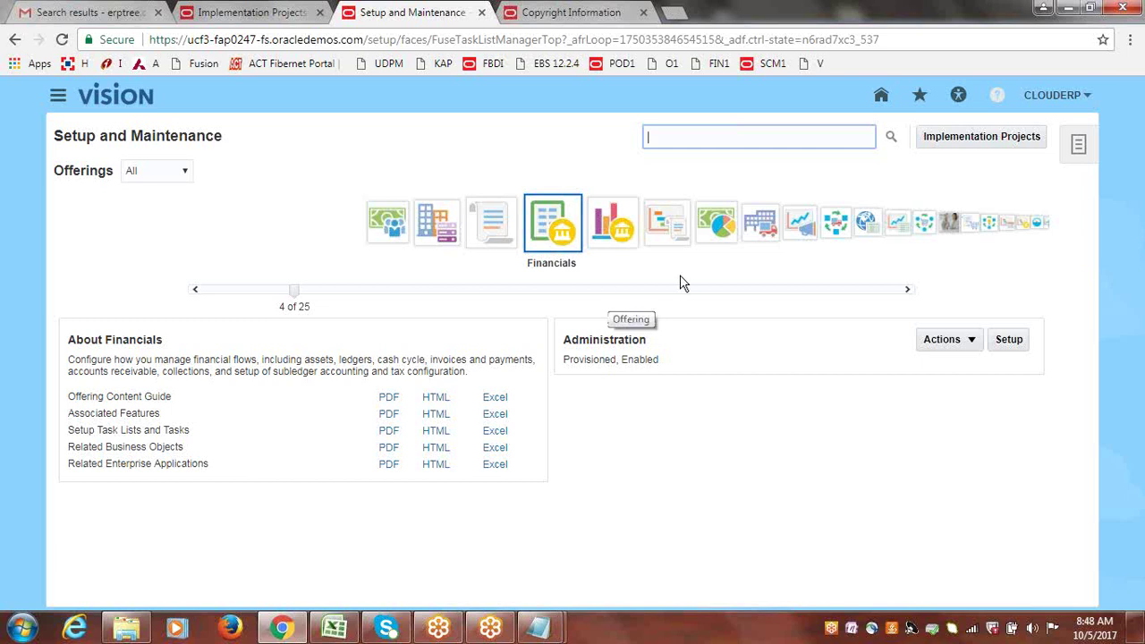
click(569, 239)
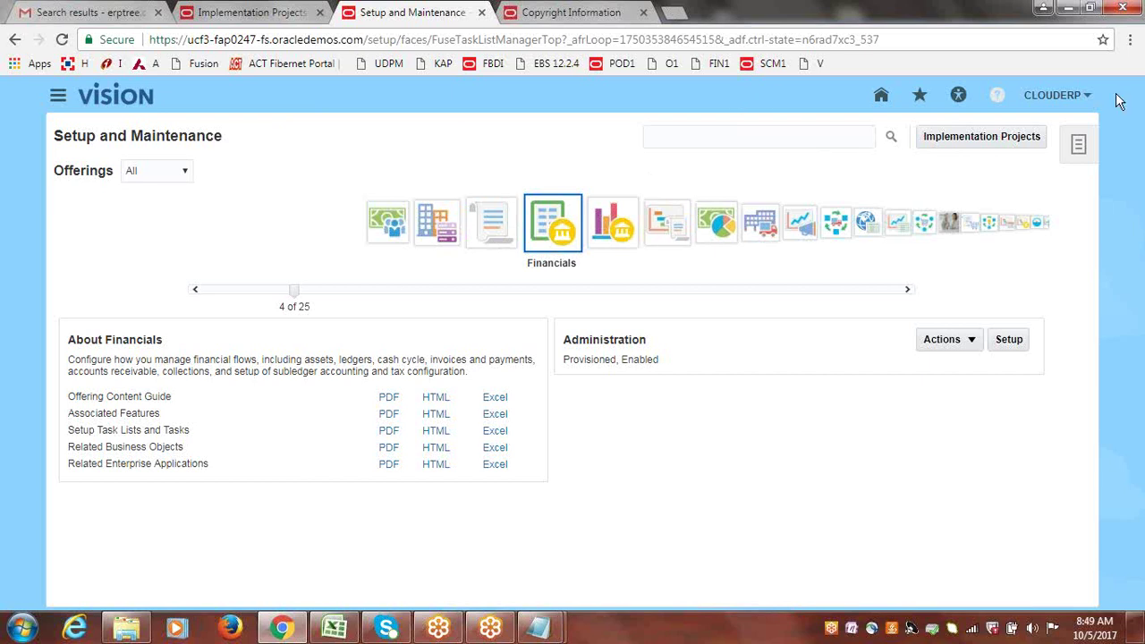
Open the Settings and Actions menu, then close it to clear the Financials offering page.
click(1055, 96)
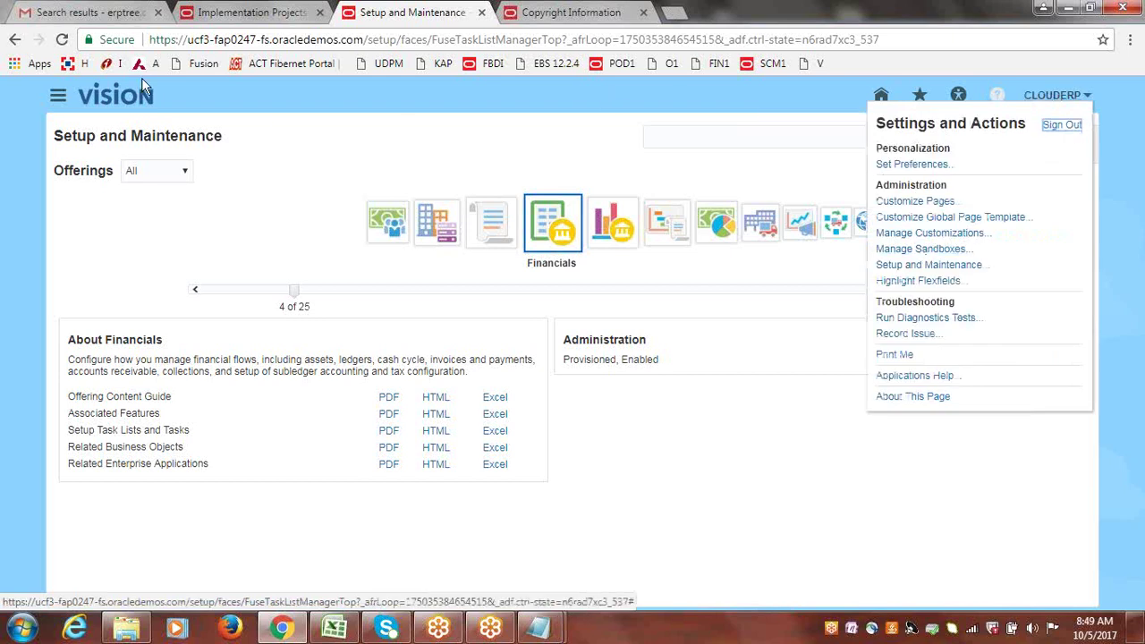
click(501, 148)
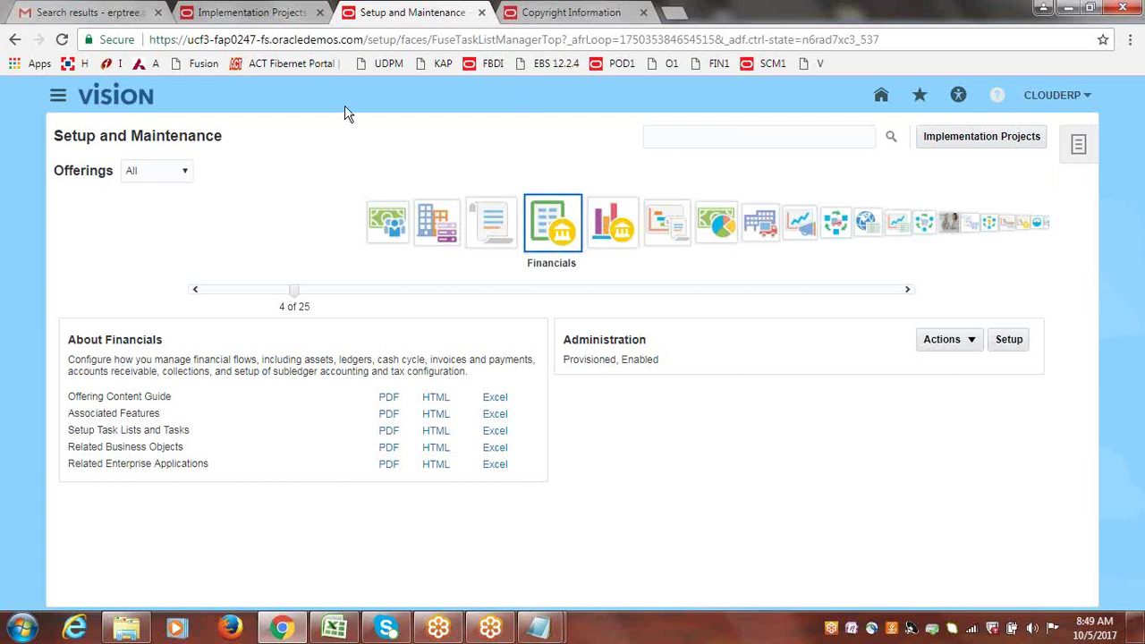
Switch to the Implementation Projects tab showing Select Offerings to Implement.
click(256, 11)
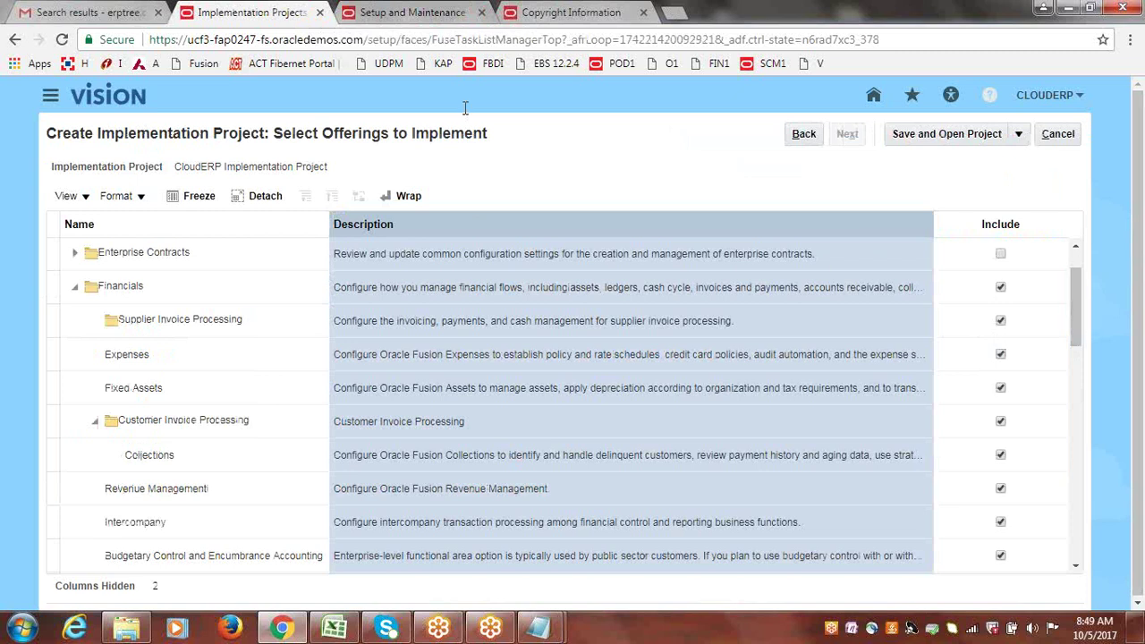
Review the included Financials offerings, then save and open the CloudERP Implementation Project.
drag(175, 167, 331, 172)
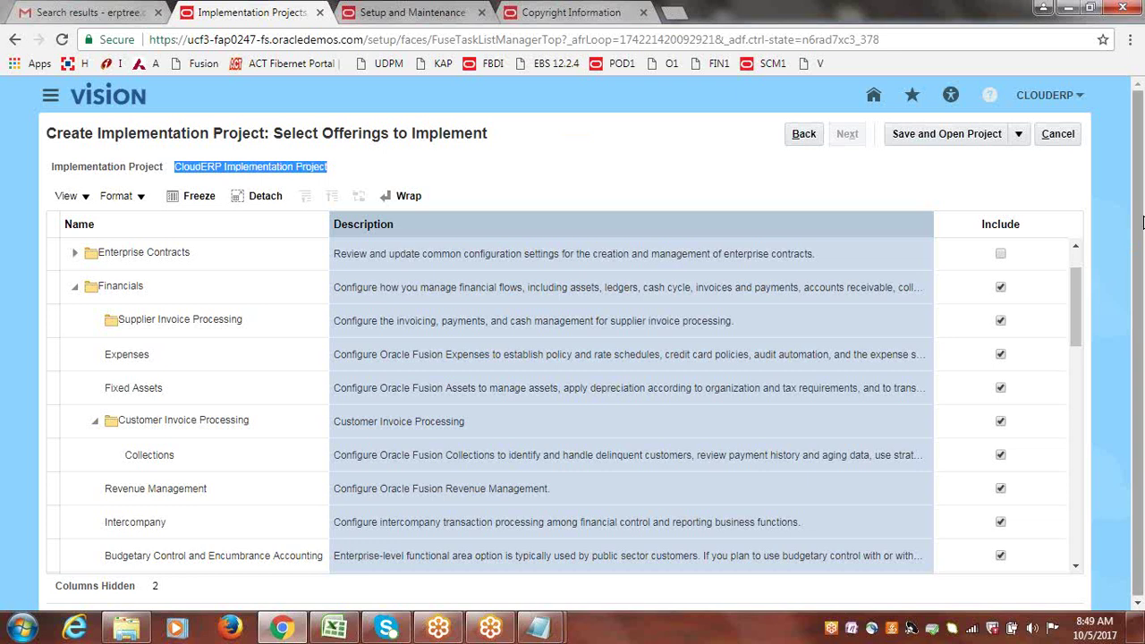
drag(1141, 236, 1140, 234)
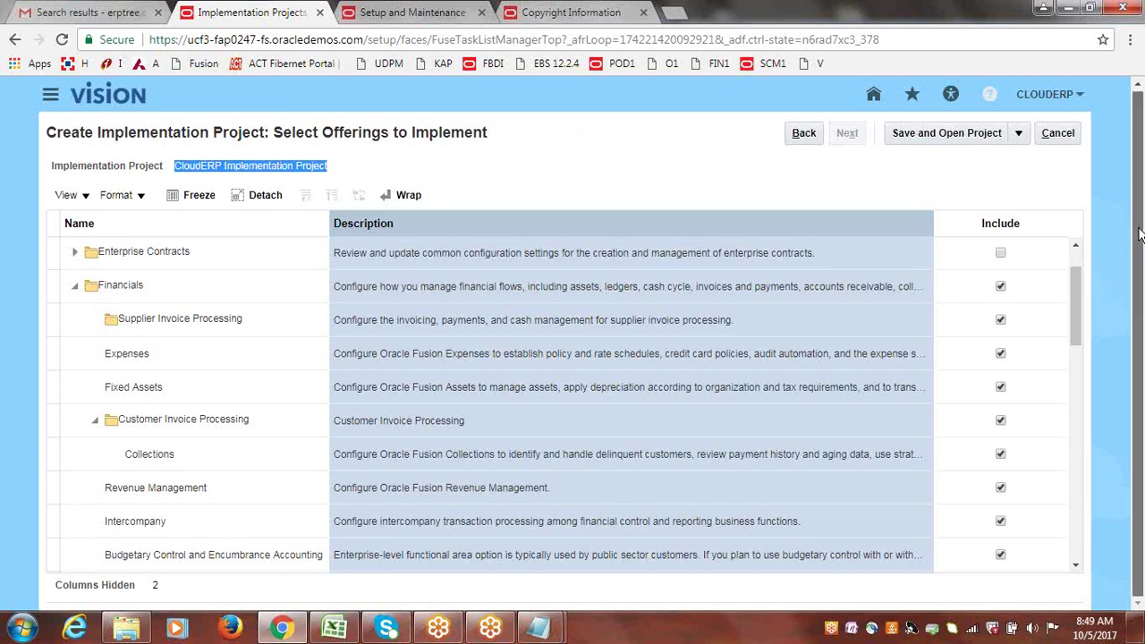
mouse_move(1075, 290)
mouse_down()
mouse_move(1075, 376)
mouse_move(1071, 299)
mouse_up()
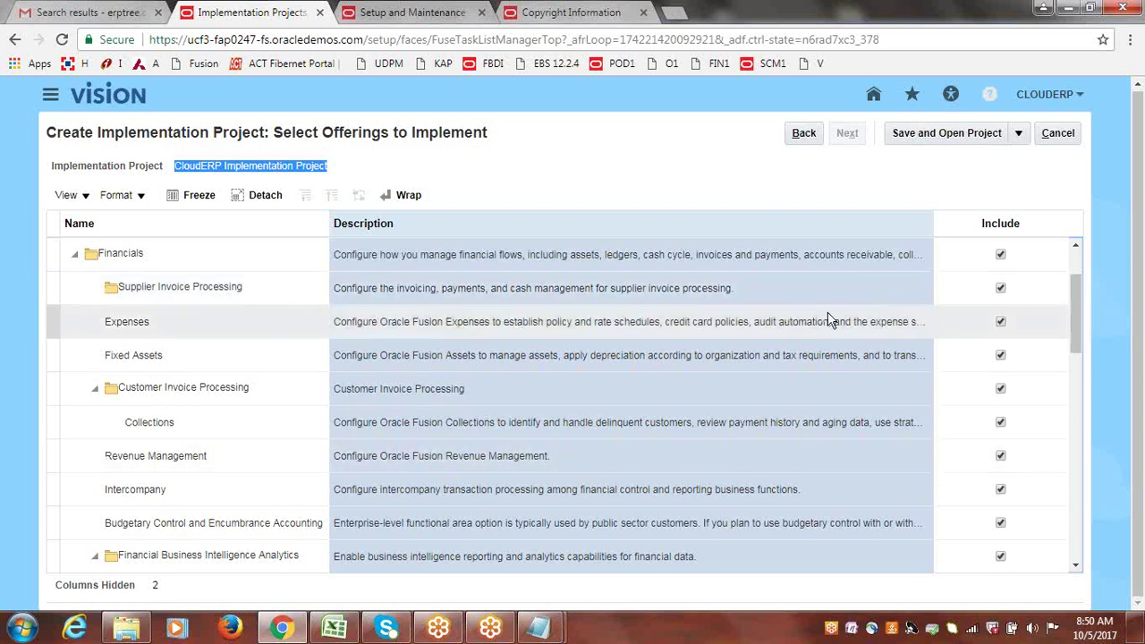
mouse_move(1075, 314)
mouse_down()
mouse_move(1076, 324)
mouse_move(1076, 312)
mouse_up()
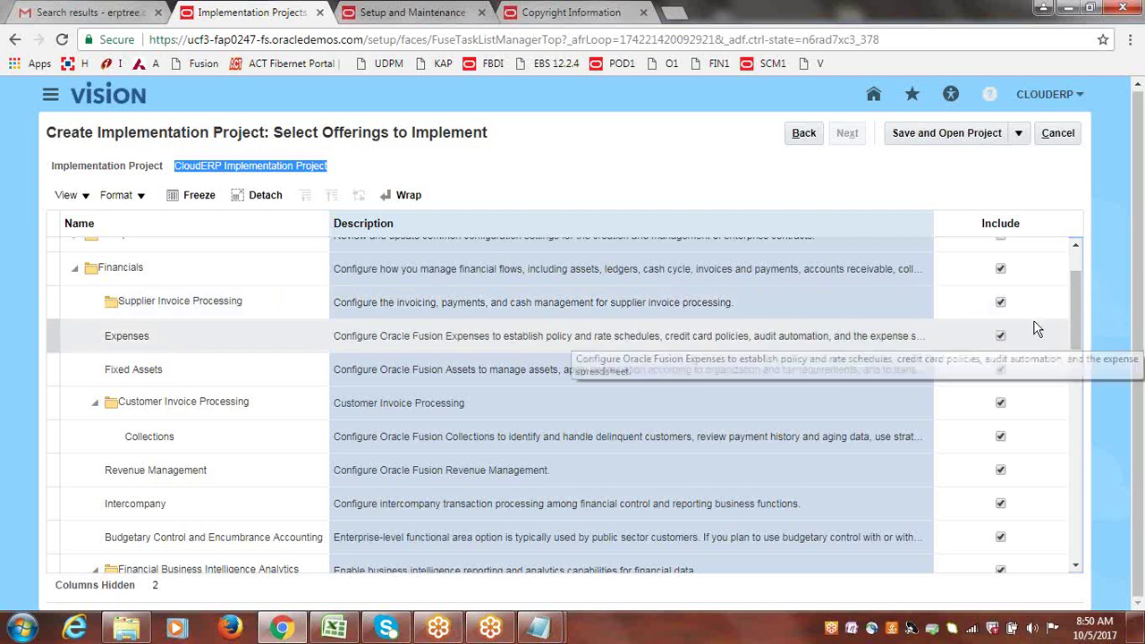
mouse_move(1074, 299)
mouse_down()
mouse_move(1075, 316)
mouse_move(1075, 297)
mouse_up()
drag(1078, 303, 1078, 270)
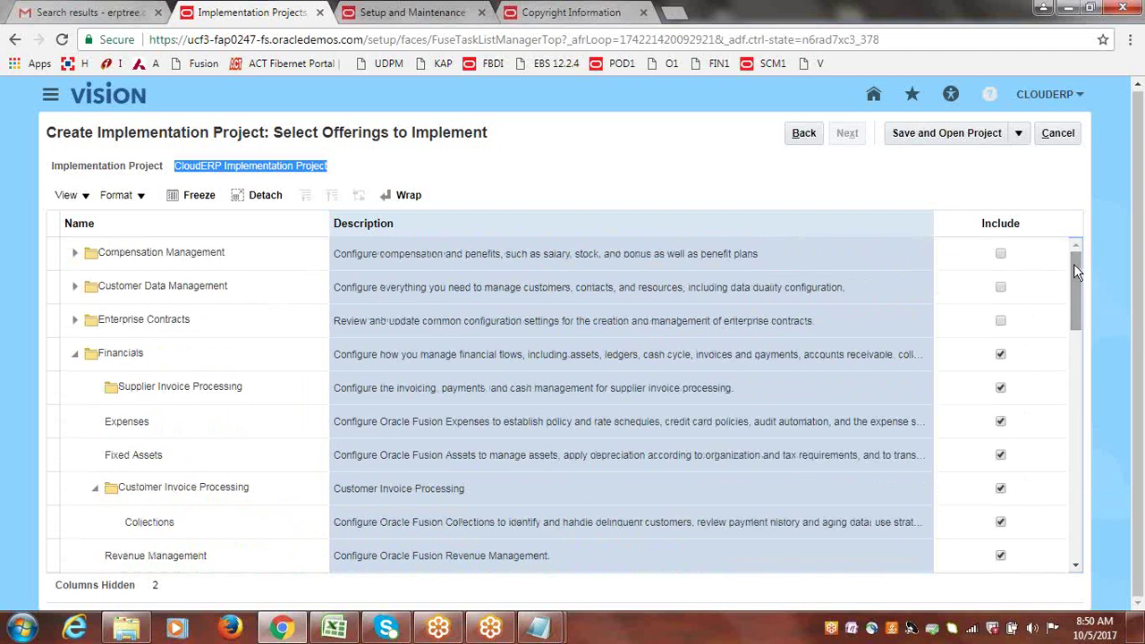
drag(1076, 273, 1079, 249)
click(925, 134)
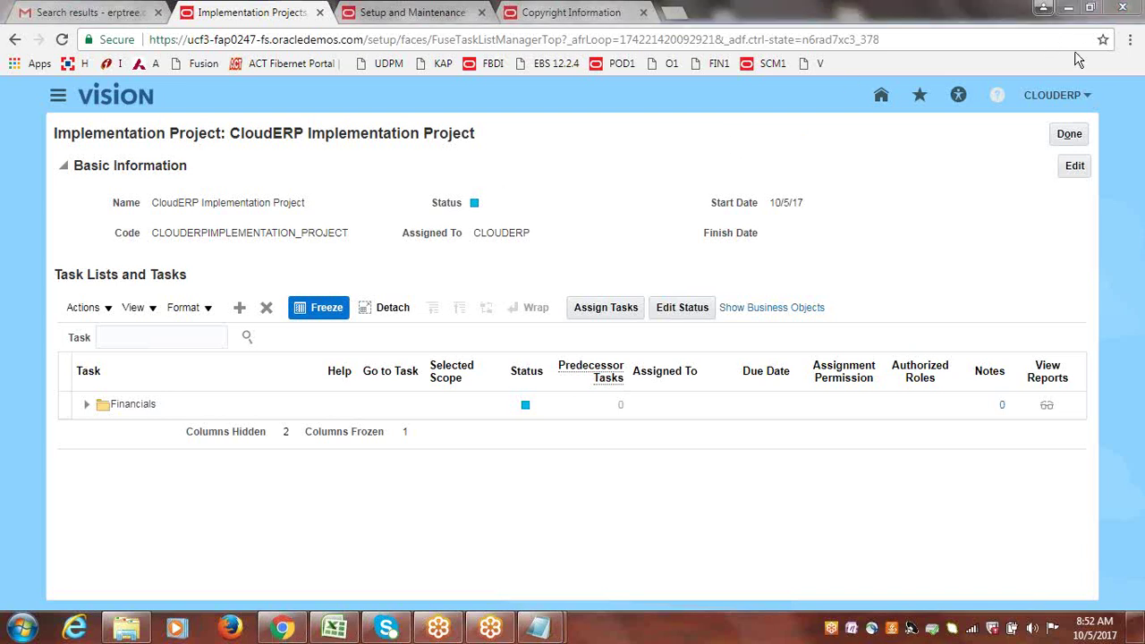
Wait for the CloudERP Implementation Project page to load with its Financials task list.
mouse_move(474, 206)
Edit the project's basic information, setting Status to In Progress, and save and close.
click(1076, 167)
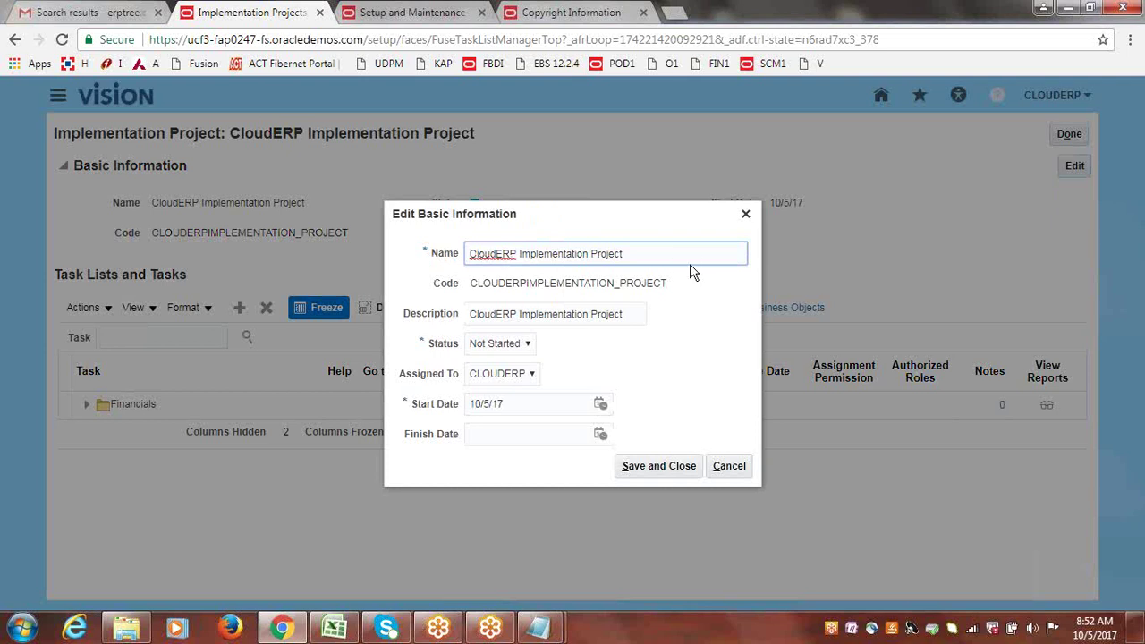
click(530, 342)
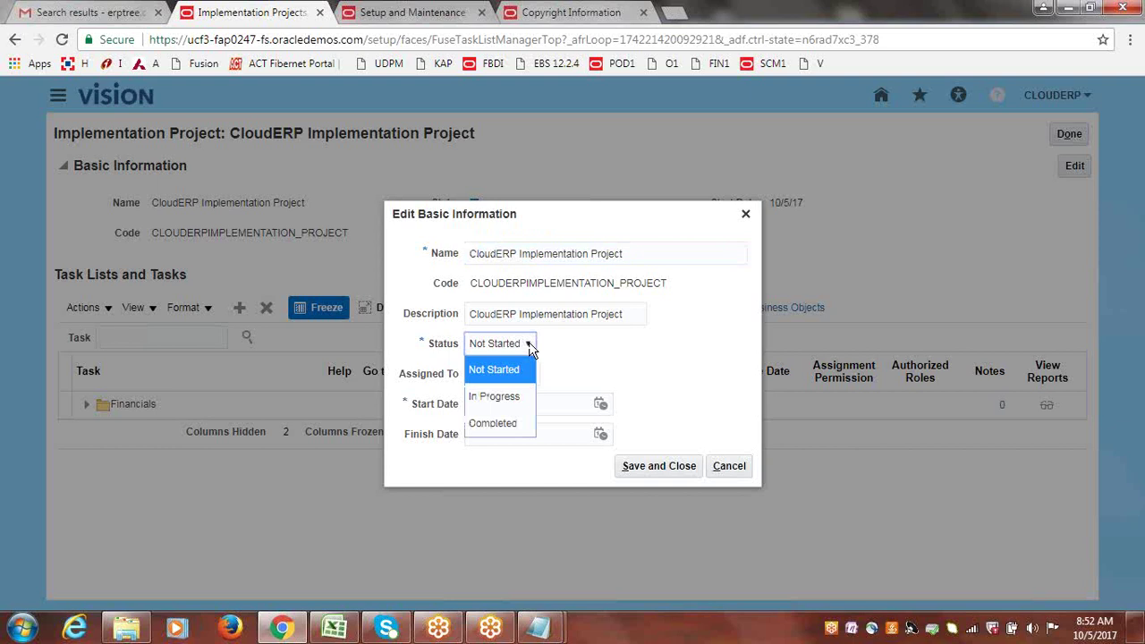
click(512, 407)
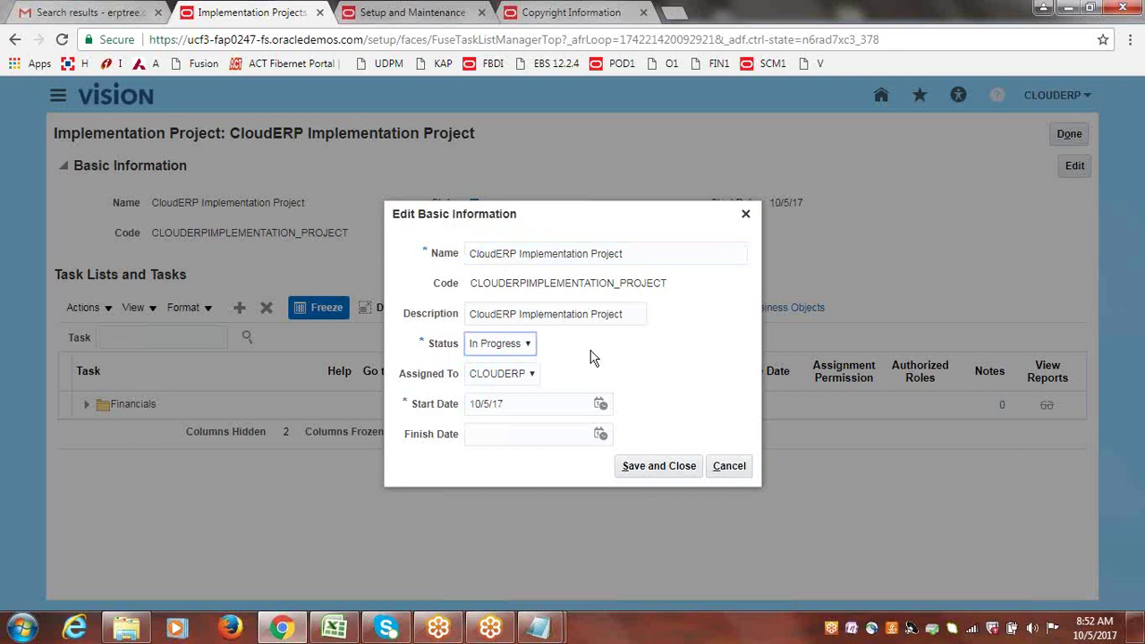
click(646, 467)
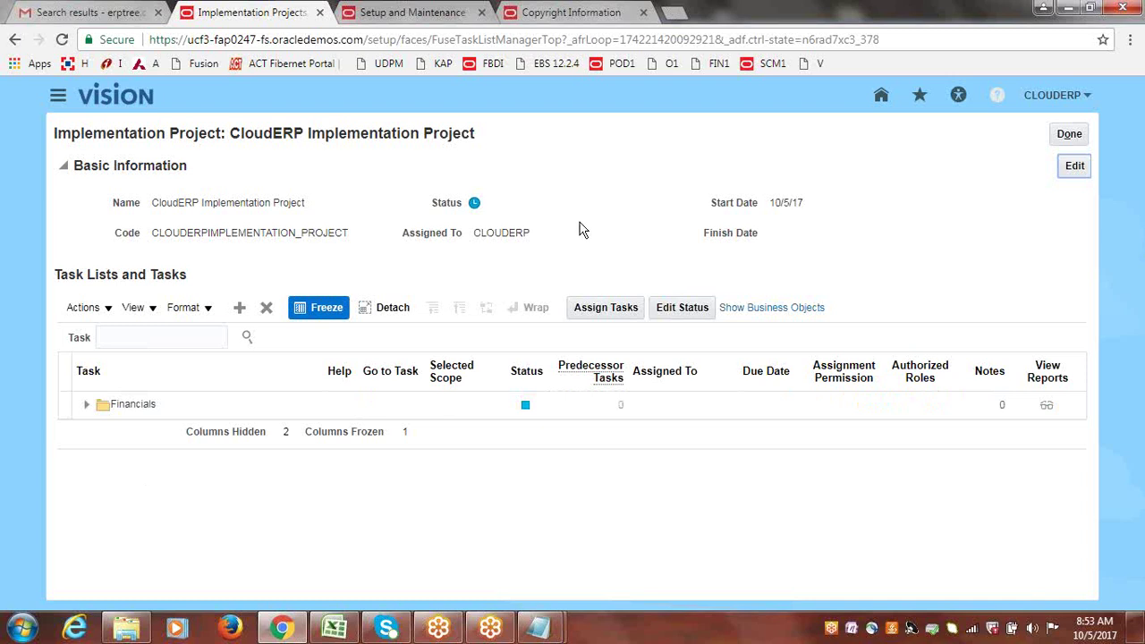
Expand Financials and widen the Task column to list its Define task lists through Define Extensions for Financials.
click(87, 410)
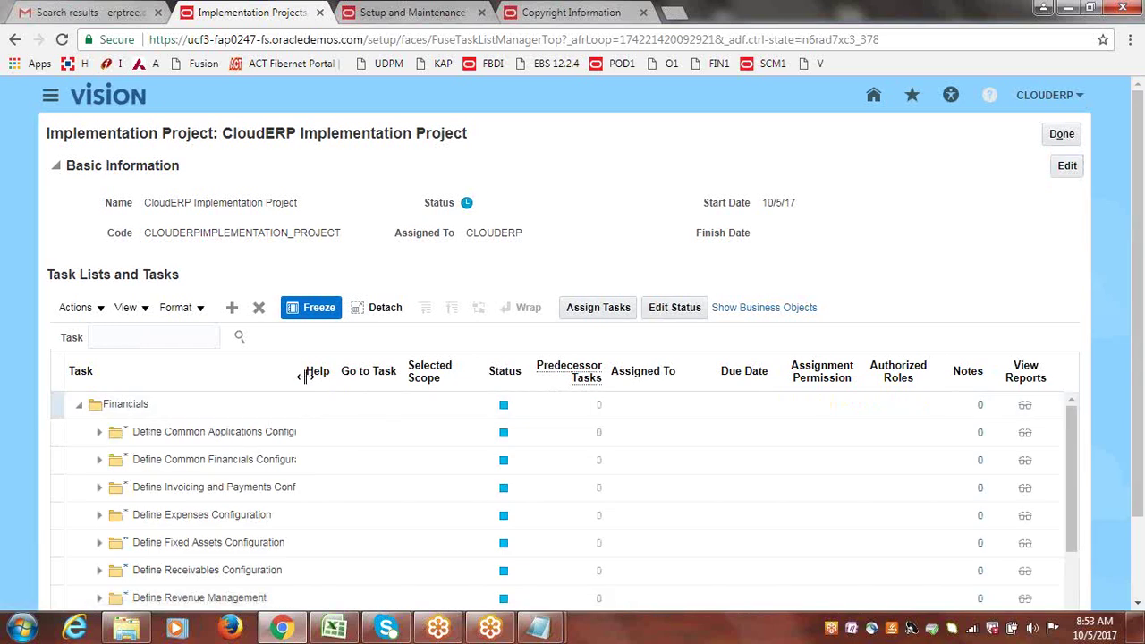
drag(303, 373, 386, 387)
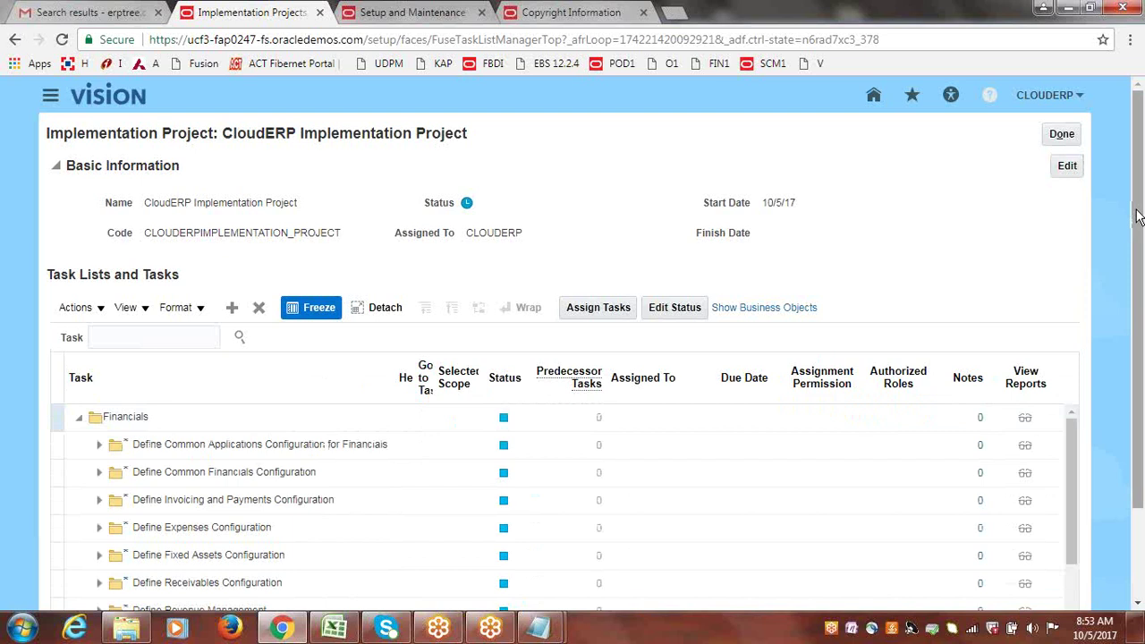
drag(1138, 216, 1142, 299)
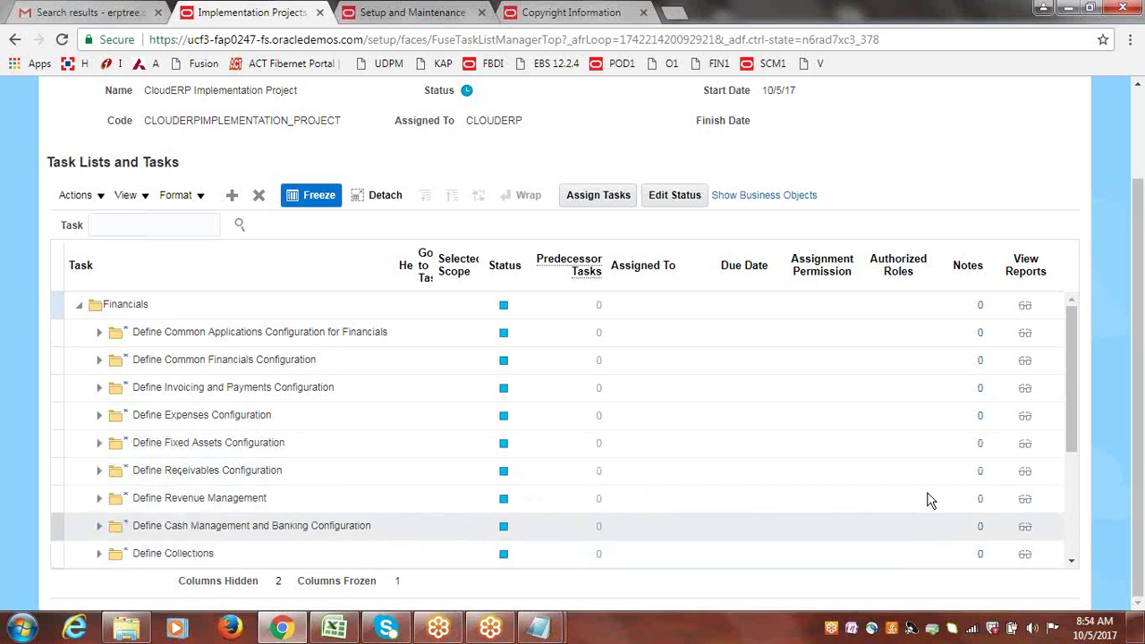
drag(1074, 378, 1078, 467)
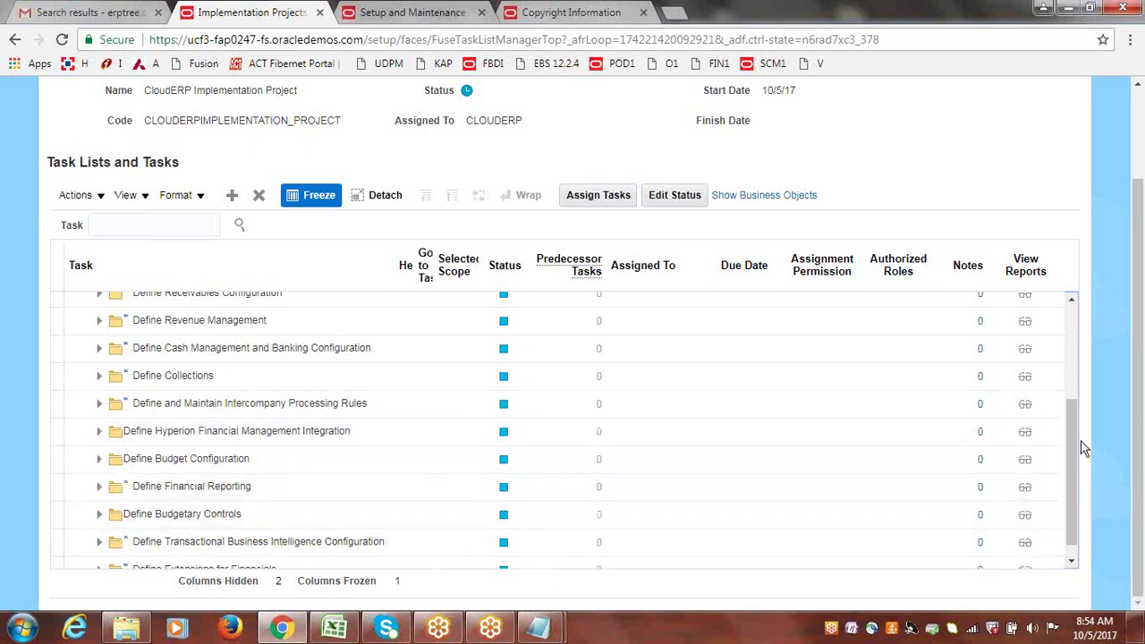
drag(1082, 447, 1073, 471)
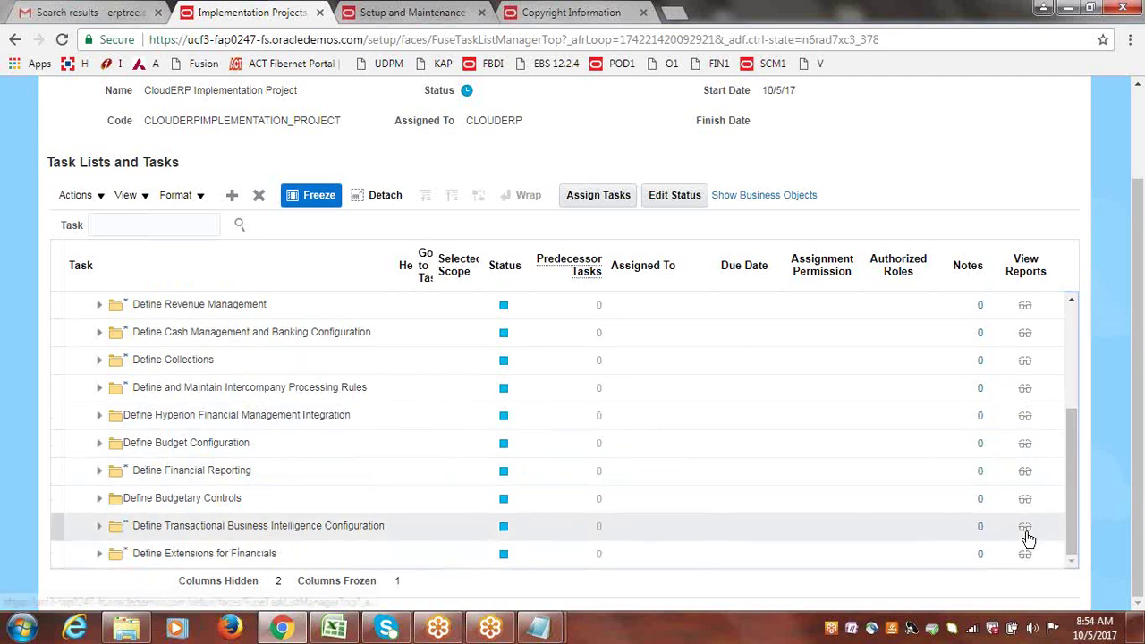
drag(1072, 489, 1077, 395)
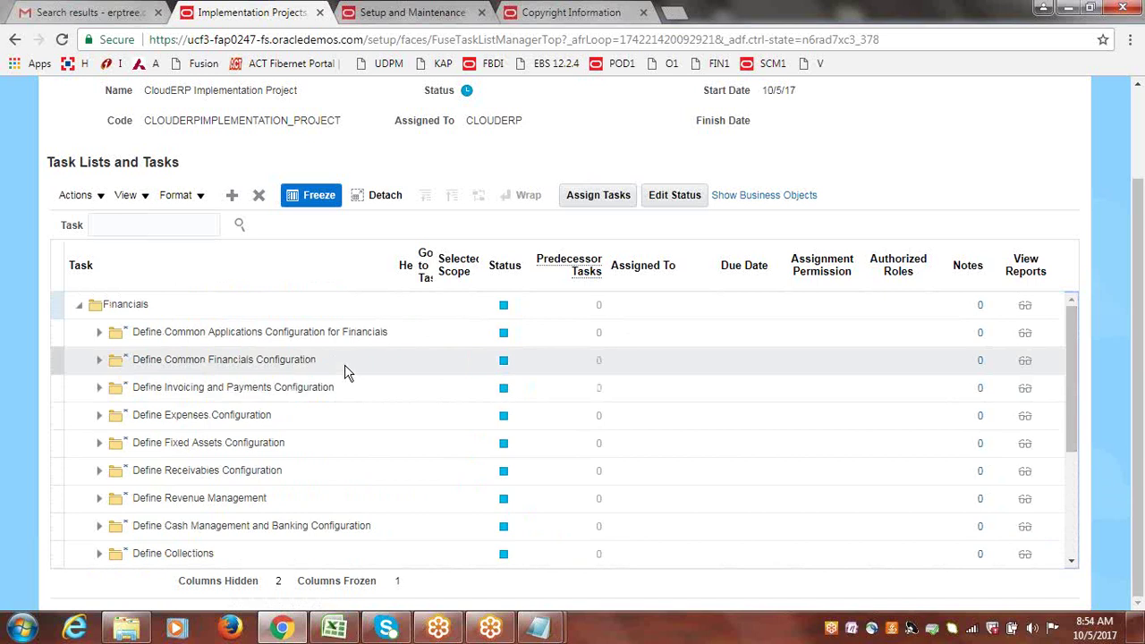
Expand Define Invoicing and Payments Configuration to reveal Define Supplier Configuration, Define Payables and Define Disbursements.
click(100, 390)
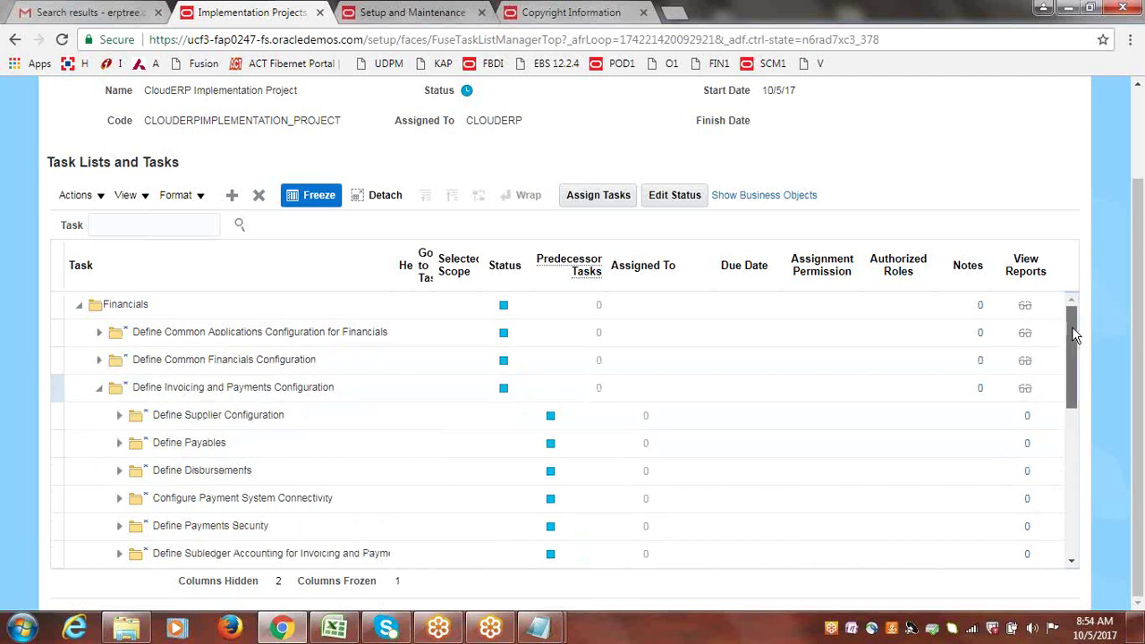
drag(1073, 333, 1078, 352)
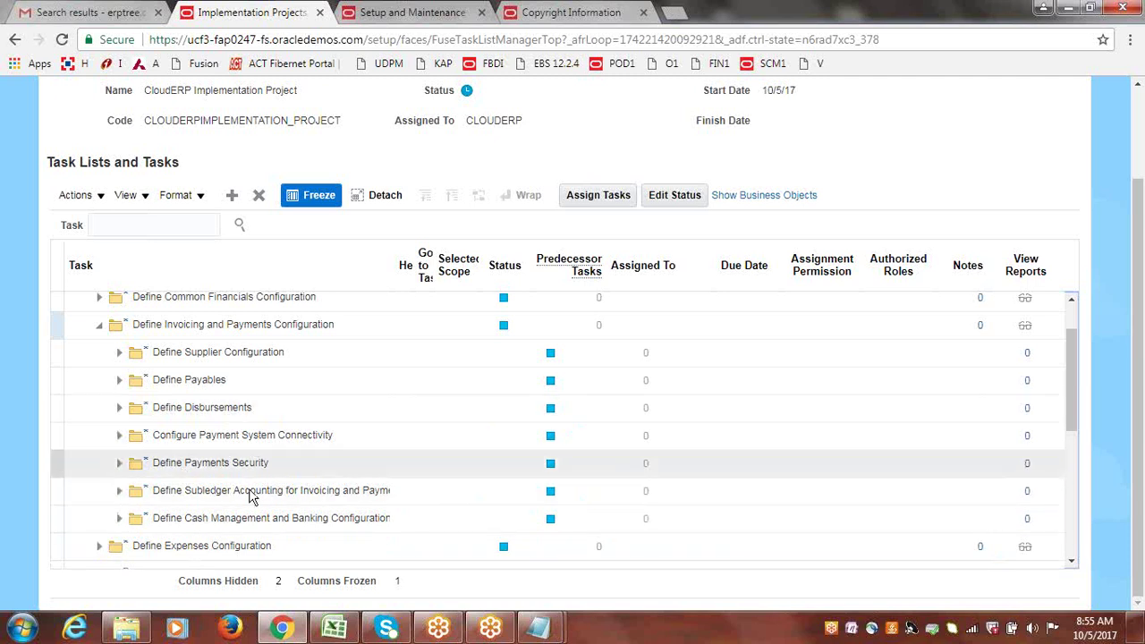
Expand Define Payables and adjust the table columns to show its task lists.
click(120, 387)
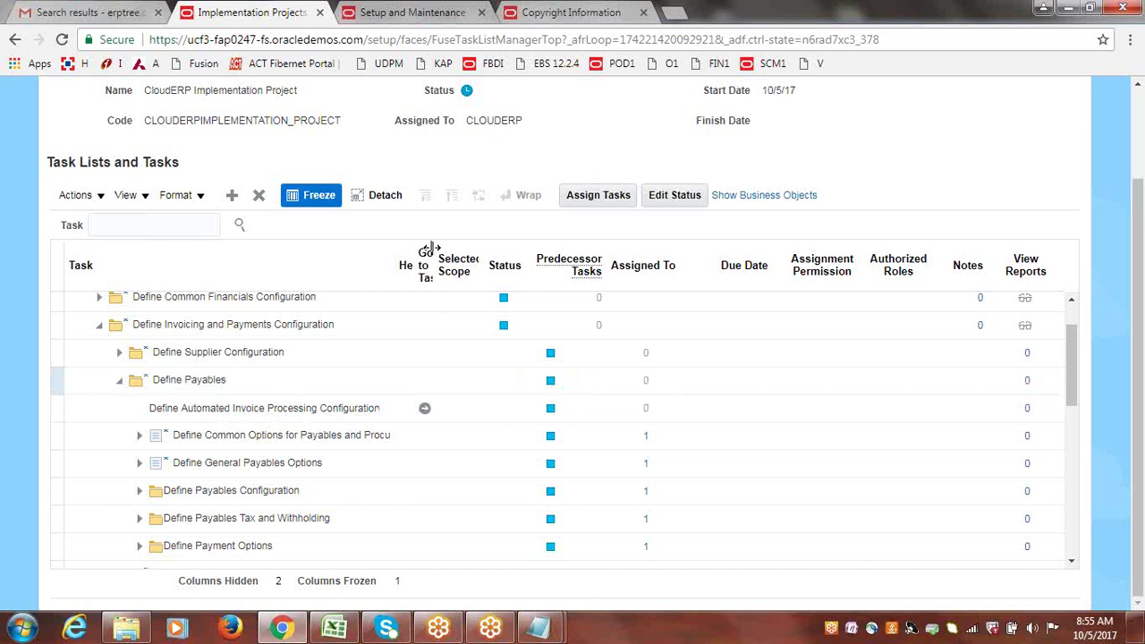
drag(430, 248, 446, 252)
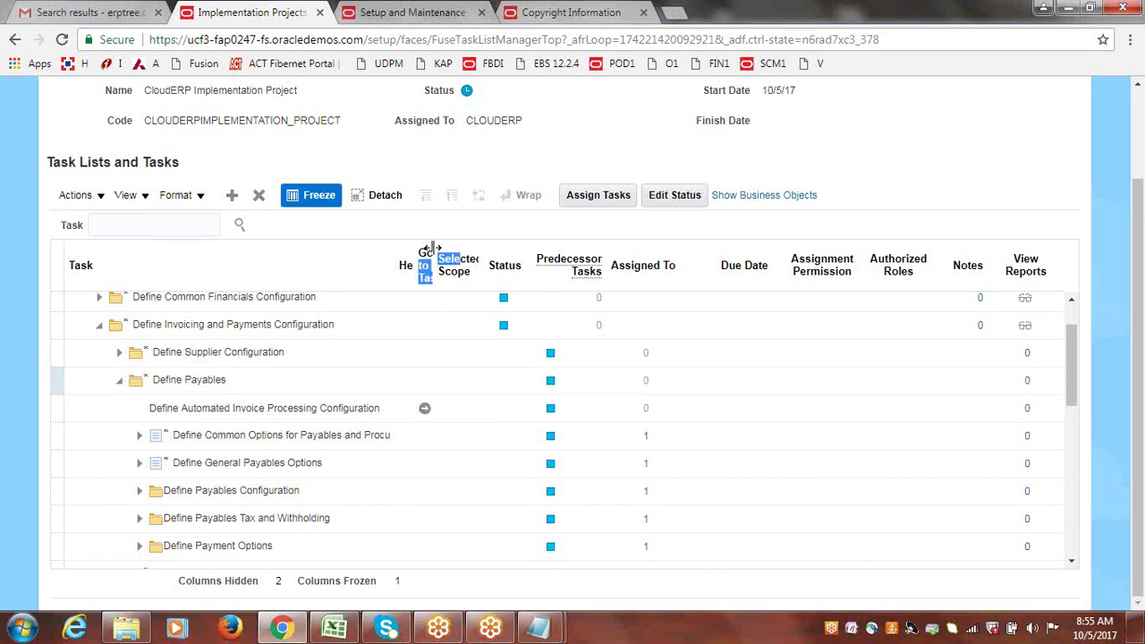
click(456, 254)
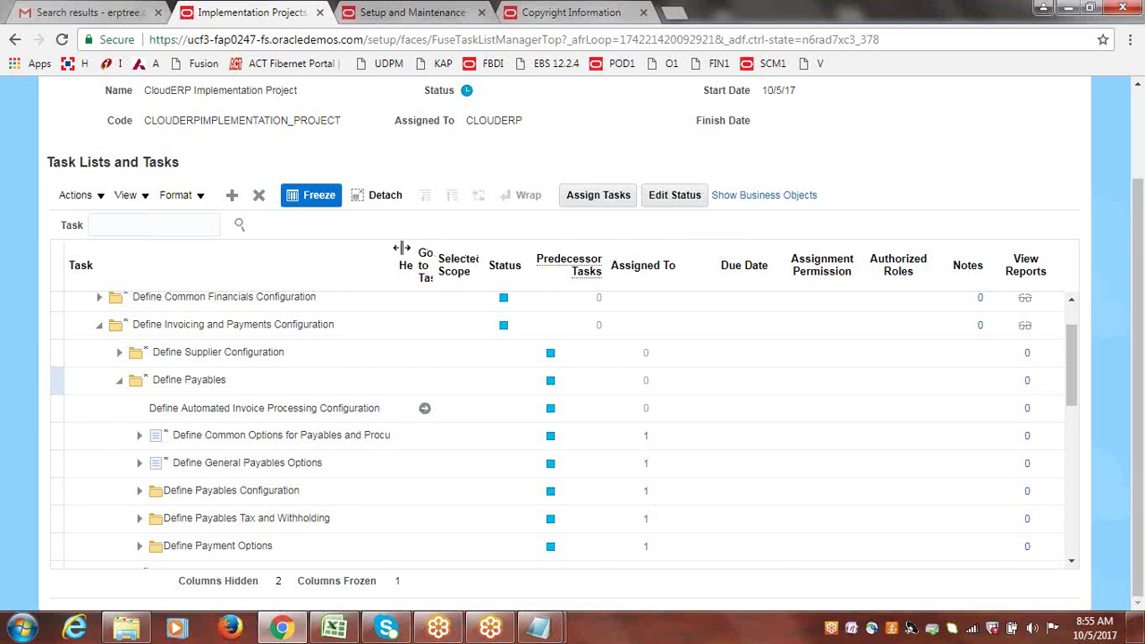
drag(416, 249, 367, 248)
mouse_move(1139, 231)
mouse_down()
mouse_move(1138, 147)
mouse_move(1138, 226)
mouse_up()
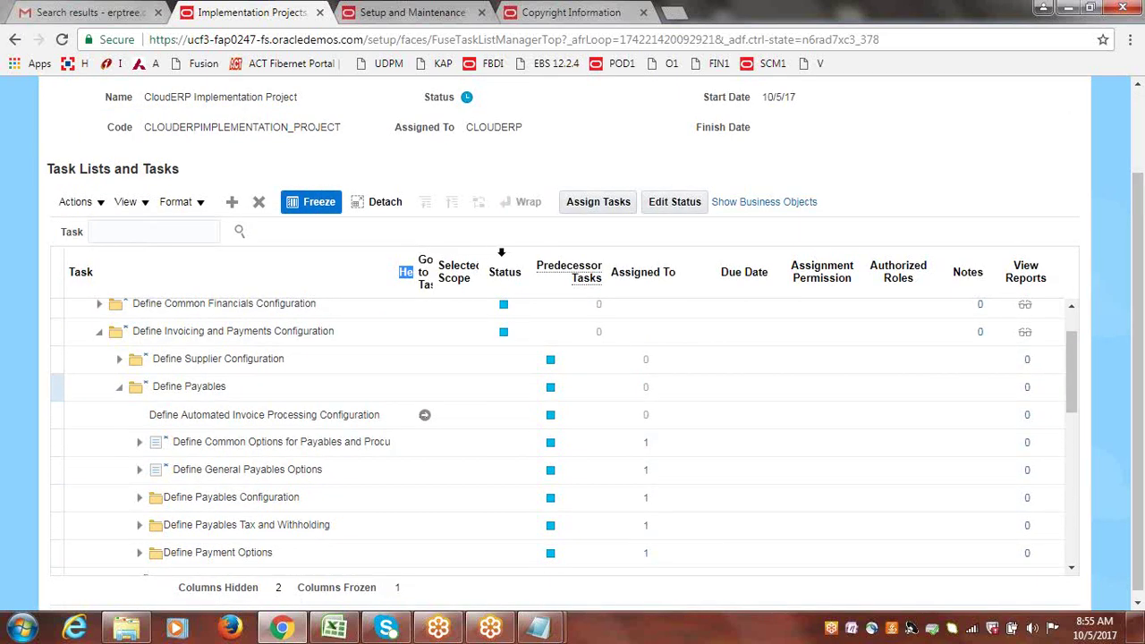
click(391, 248)
drag(418, 260, 483, 259)
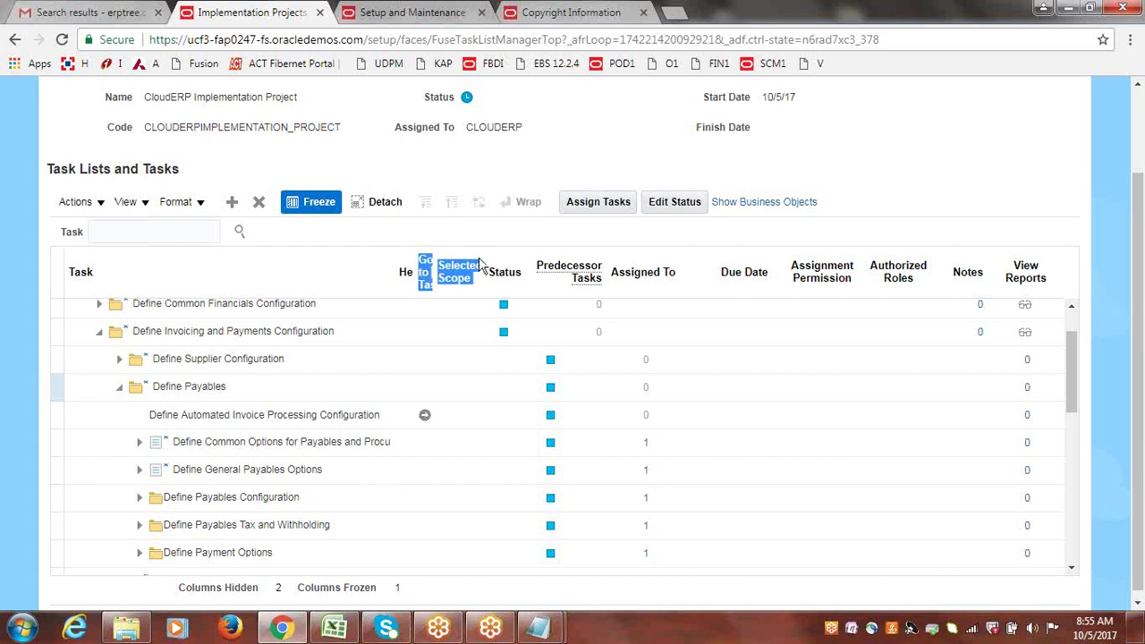
click(419, 246)
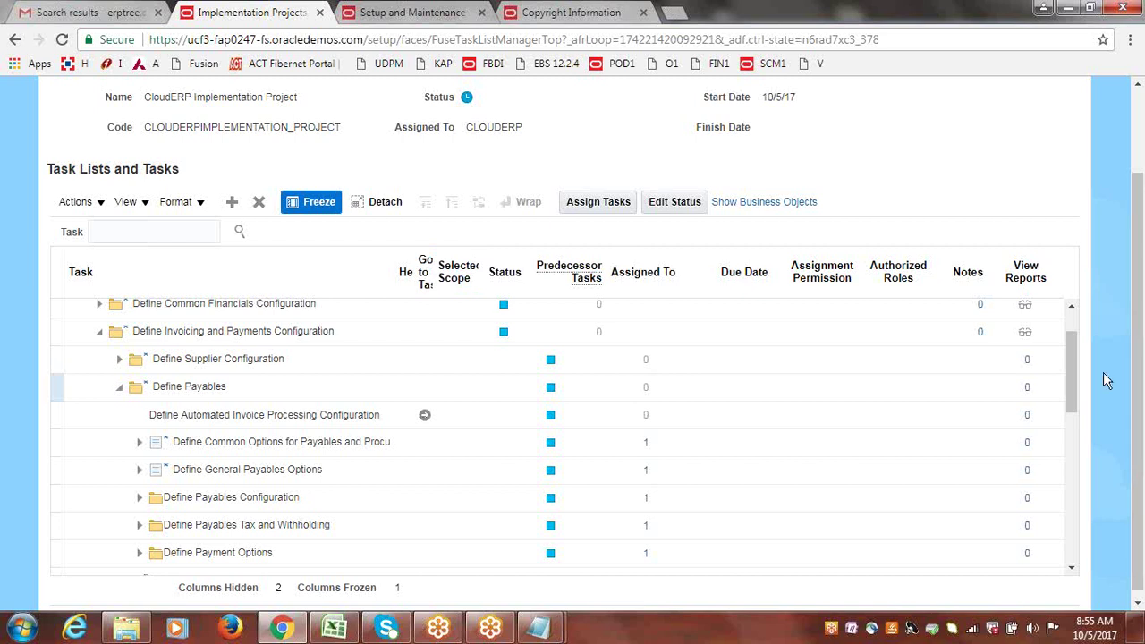
drag(1139, 409, 1142, 416)
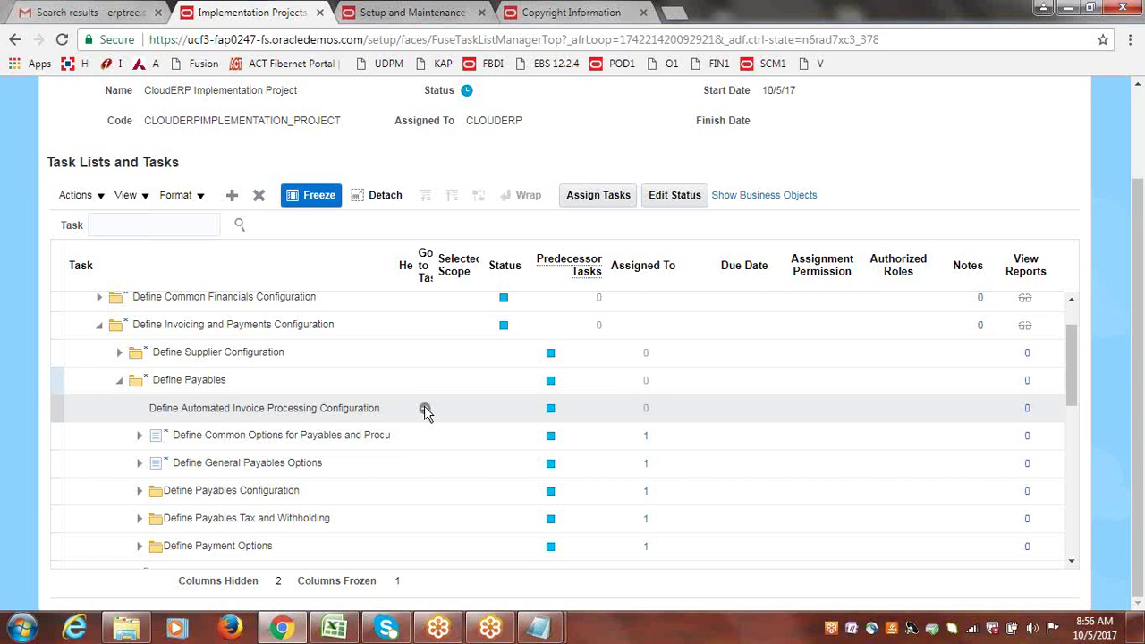
Expand the common options list and Define General Payables Options to show invoice, payment and tax reporting tasks.
click(179, 380)
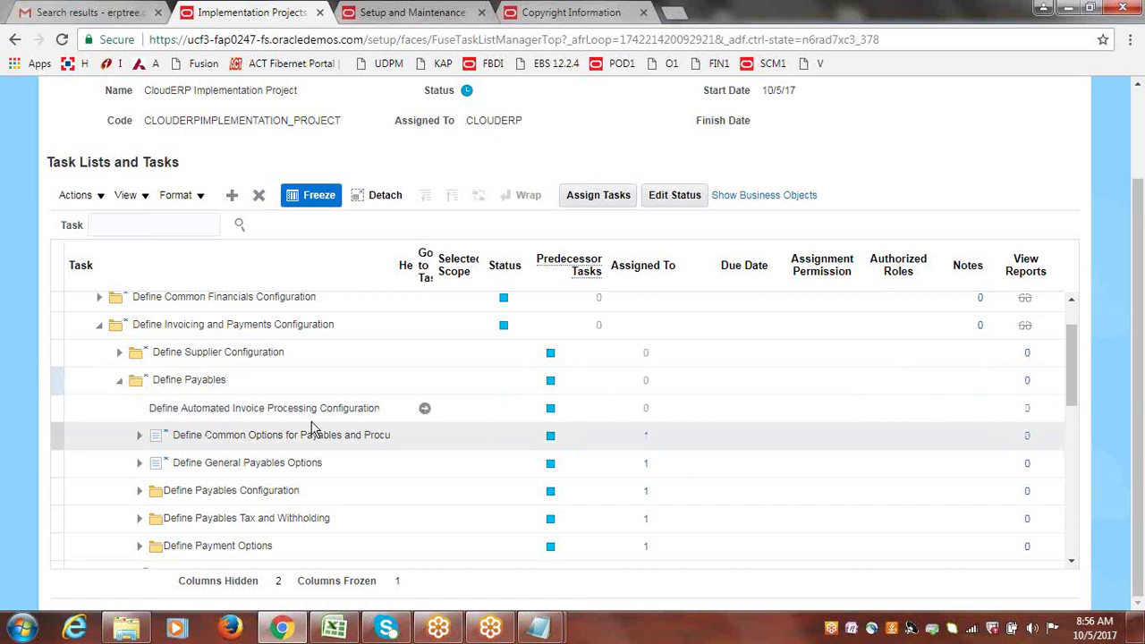
click(140, 440)
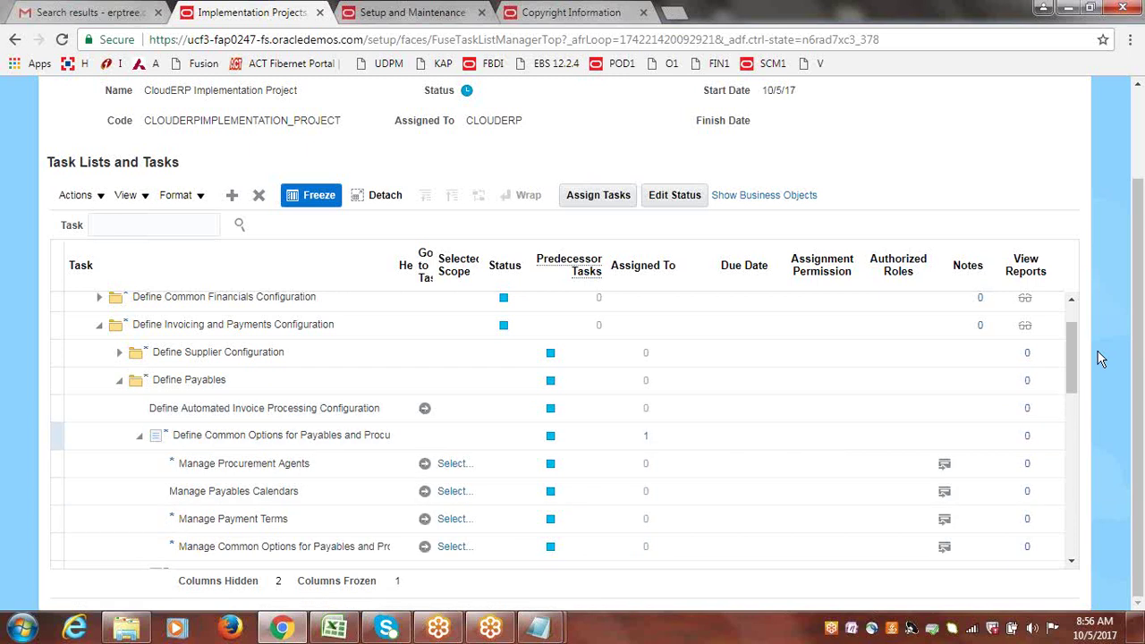
drag(1071, 365, 1076, 397)
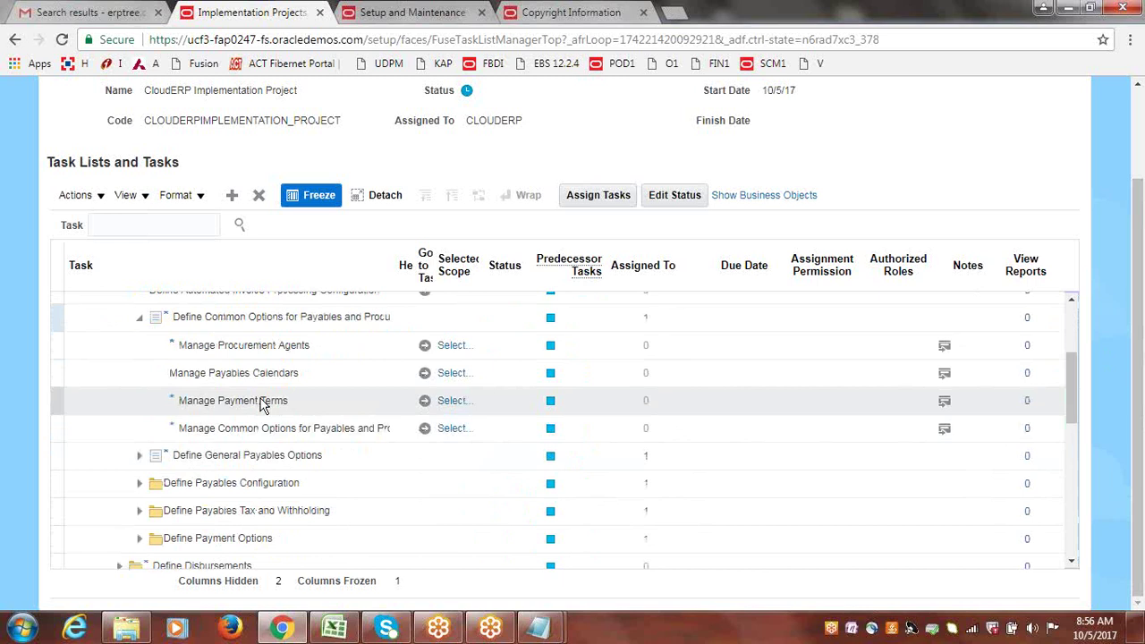
click(140, 459)
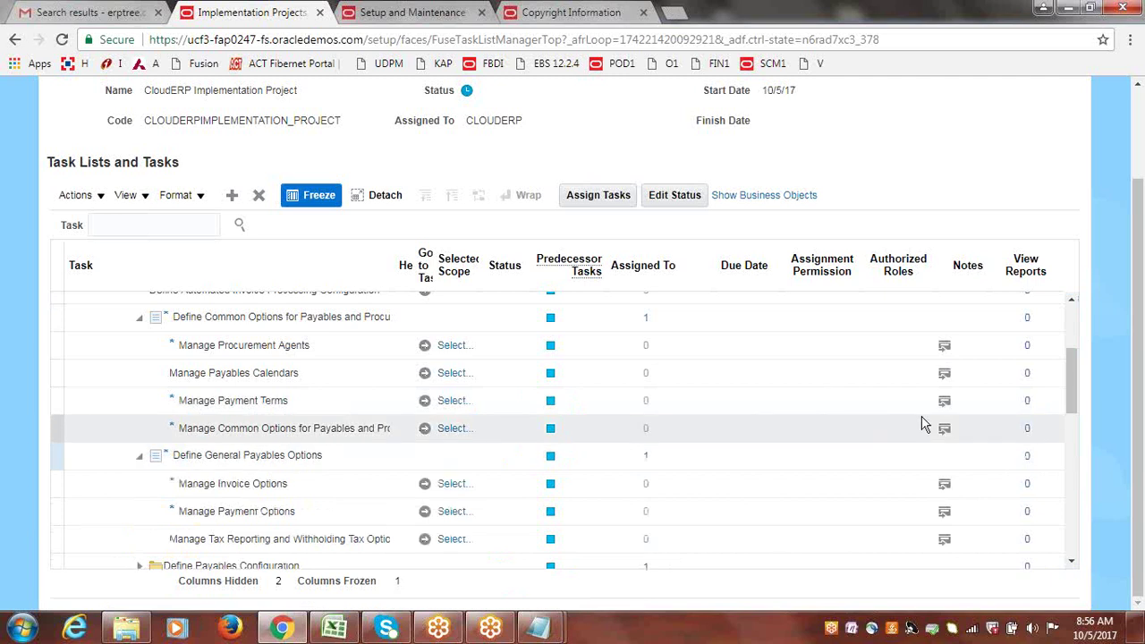
drag(1074, 380, 1076, 413)
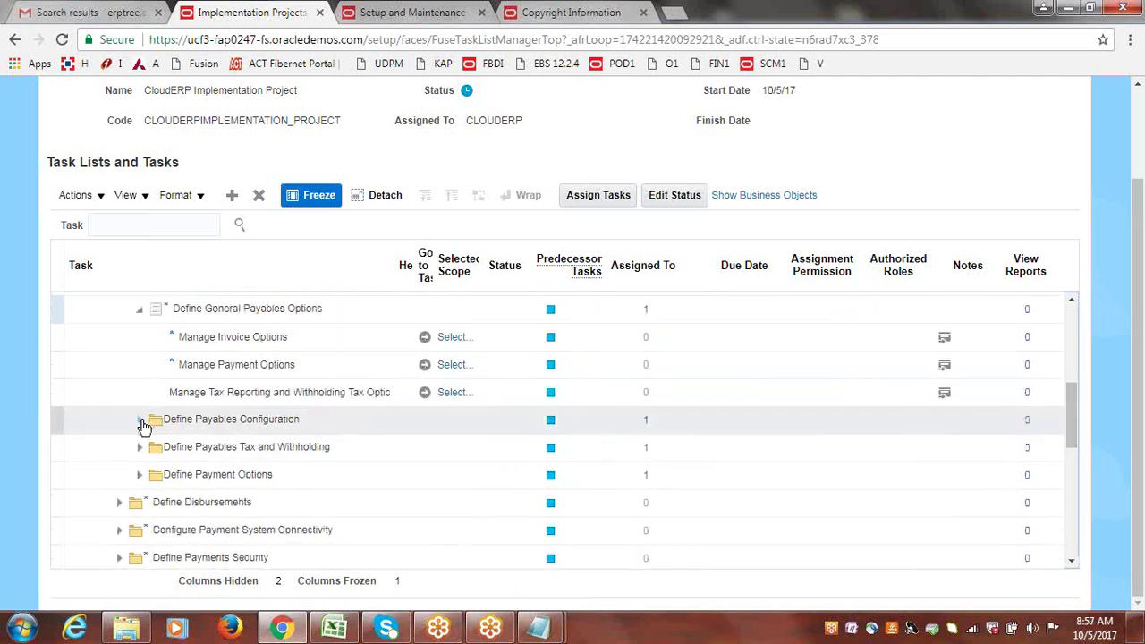
Expand Define Payables Configuration to list its tasks from Manage Payables Lookups to Manage Aging Periods.
click(138, 420)
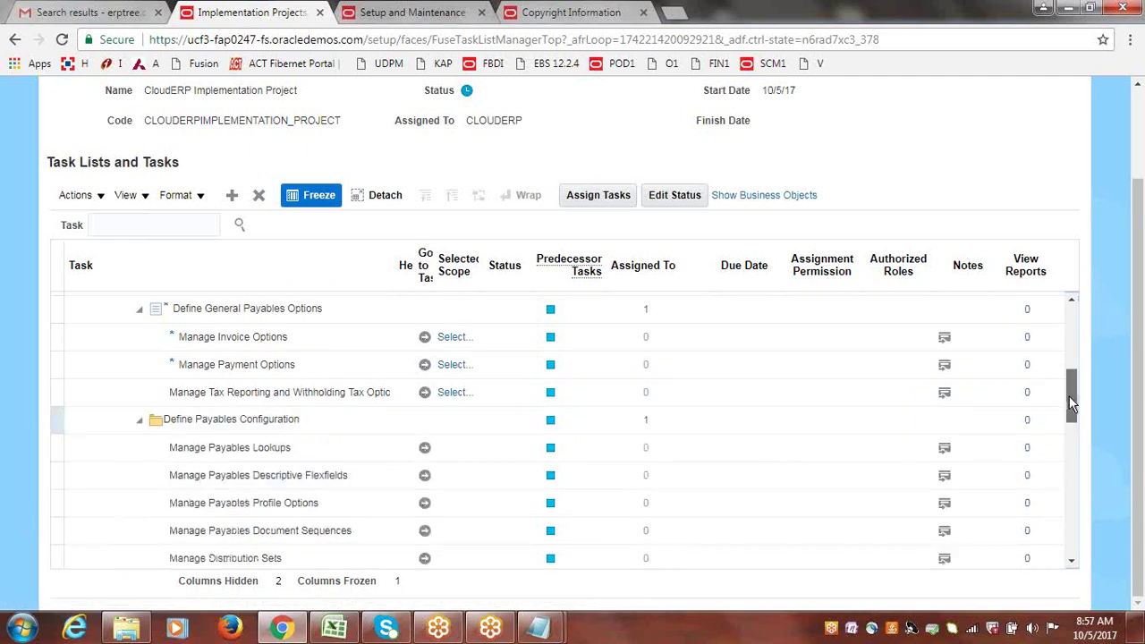
drag(1070, 403, 1077, 422)
drag(1075, 418, 1077, 420)
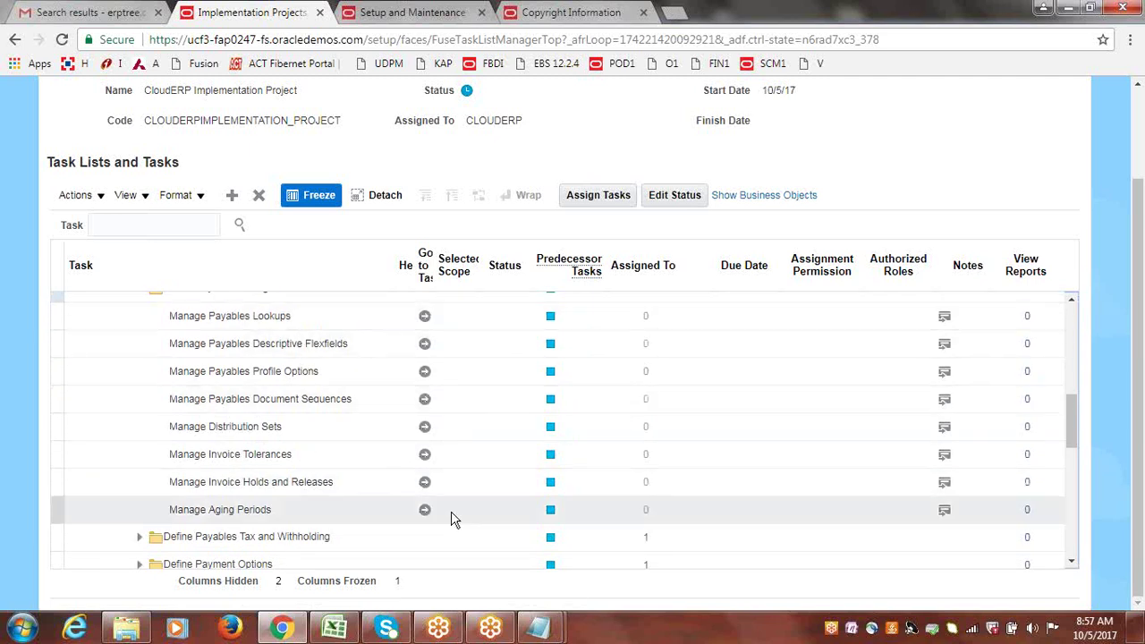
scroll(1072, 433, up, 2)
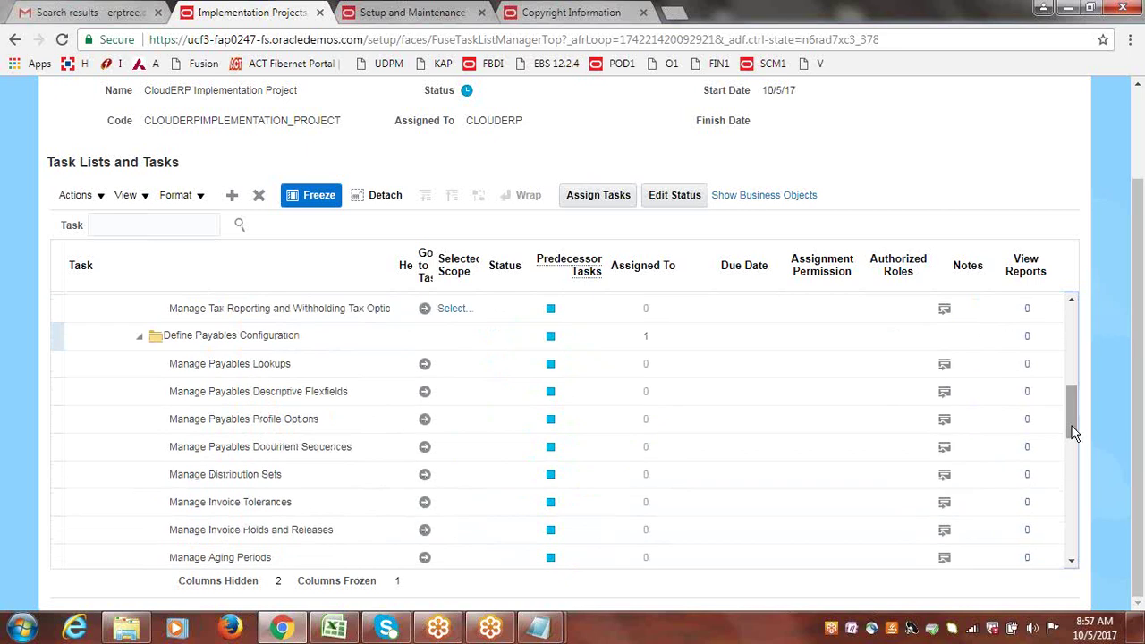
mouse_move(1074, 434)
mouse_down()
mouse_move(1075, 352)
mouse_move(1091, 438)
mouse_move(1086, 416)
mouse_up()
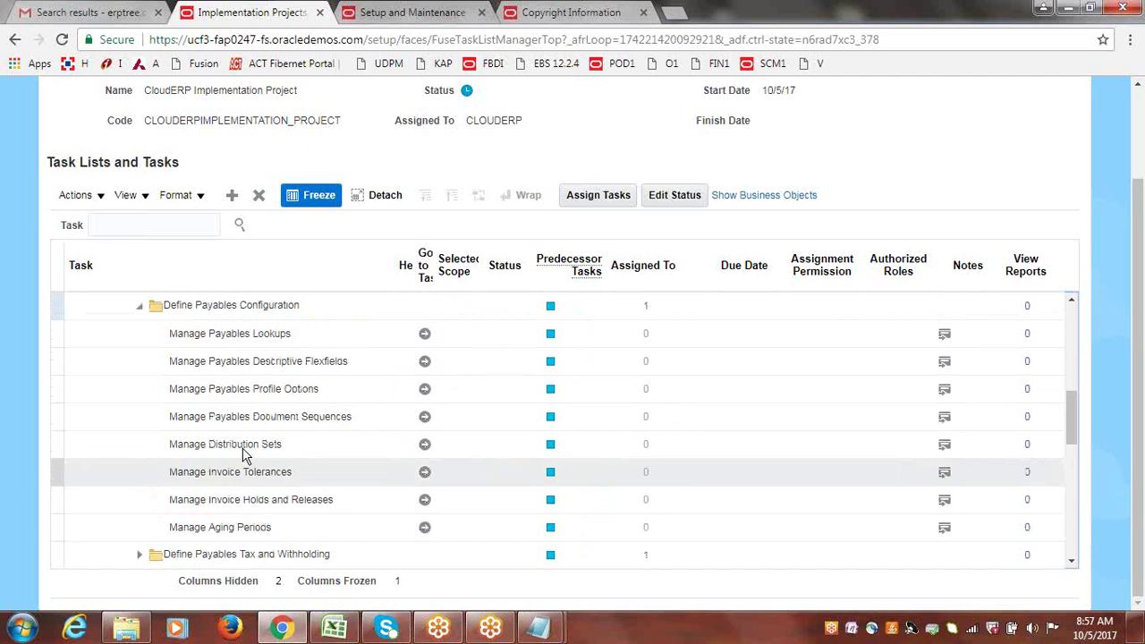
Select Manage Distribution Sets, then load the Oracle Applications Cloud sign-in page from the SCM1 bookmark.
click(425, 445)
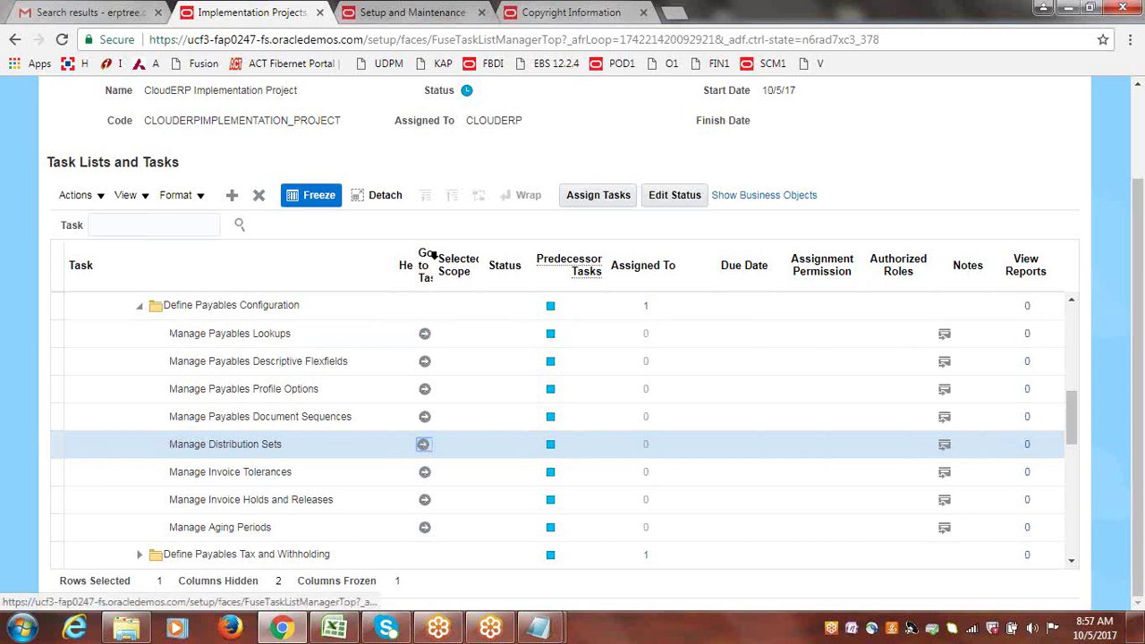
drag(437, 265, 483, 272)
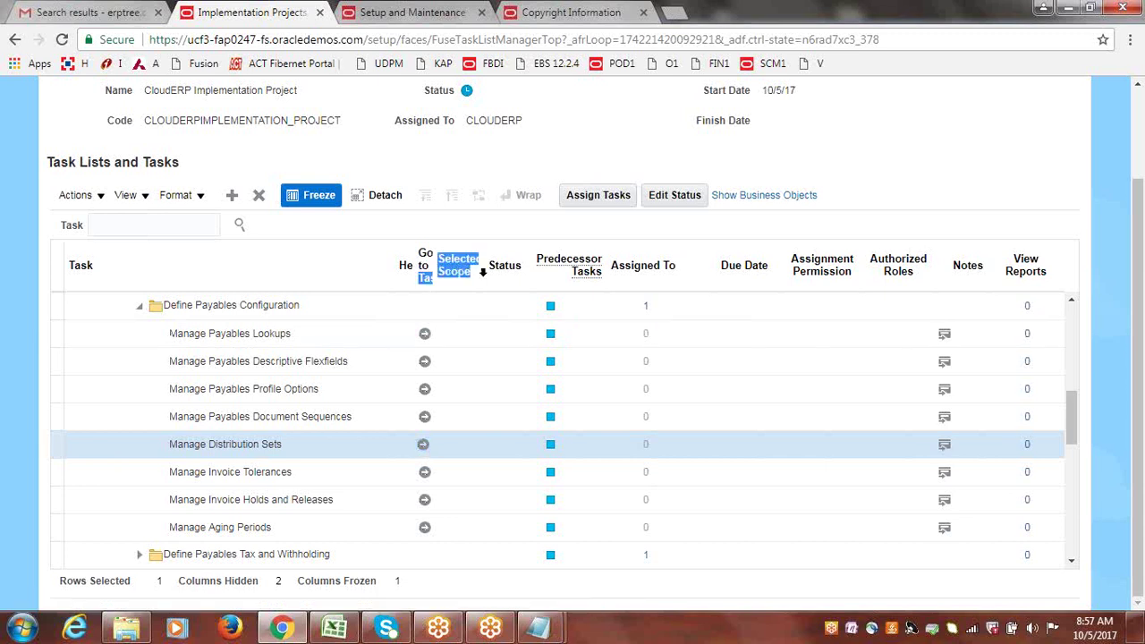
click(432, 262)
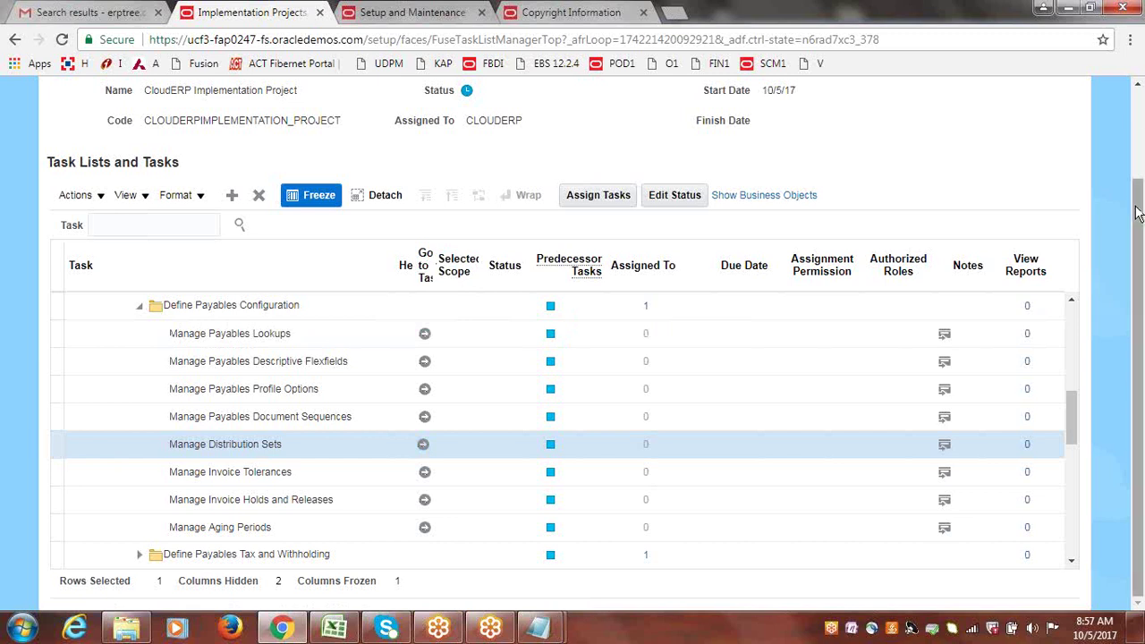
drag(1138, 210, 1142, 55)
click(762, 70)
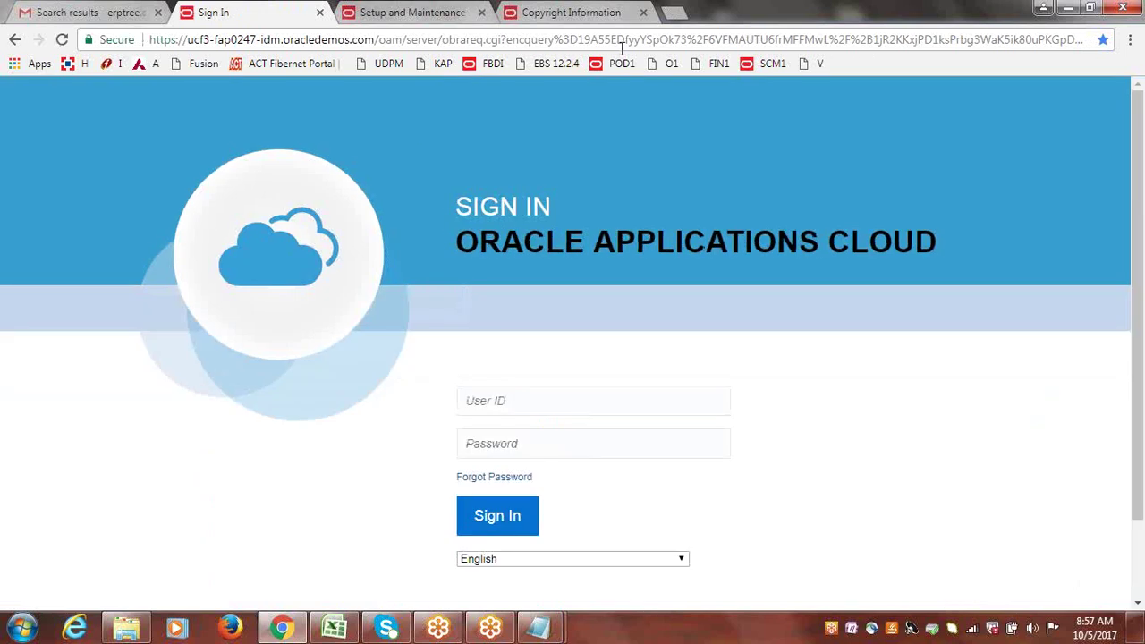
Close the leftover Setup and Maintenance and Copyright Information tabs.
click(436, 7)
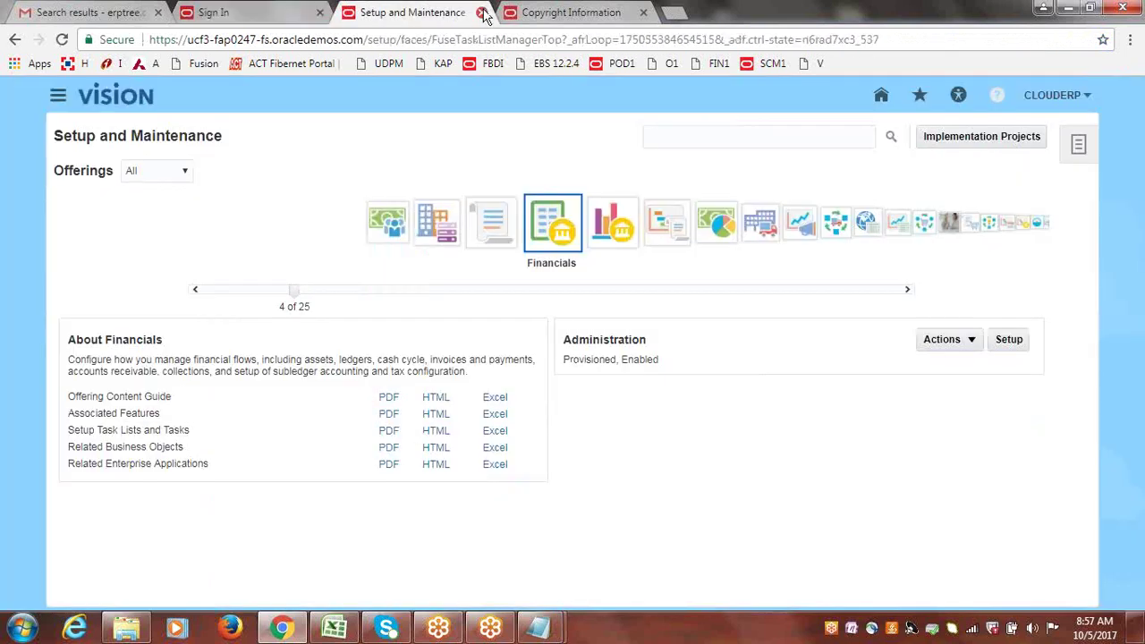
click(481, 11)
click(481, 12)
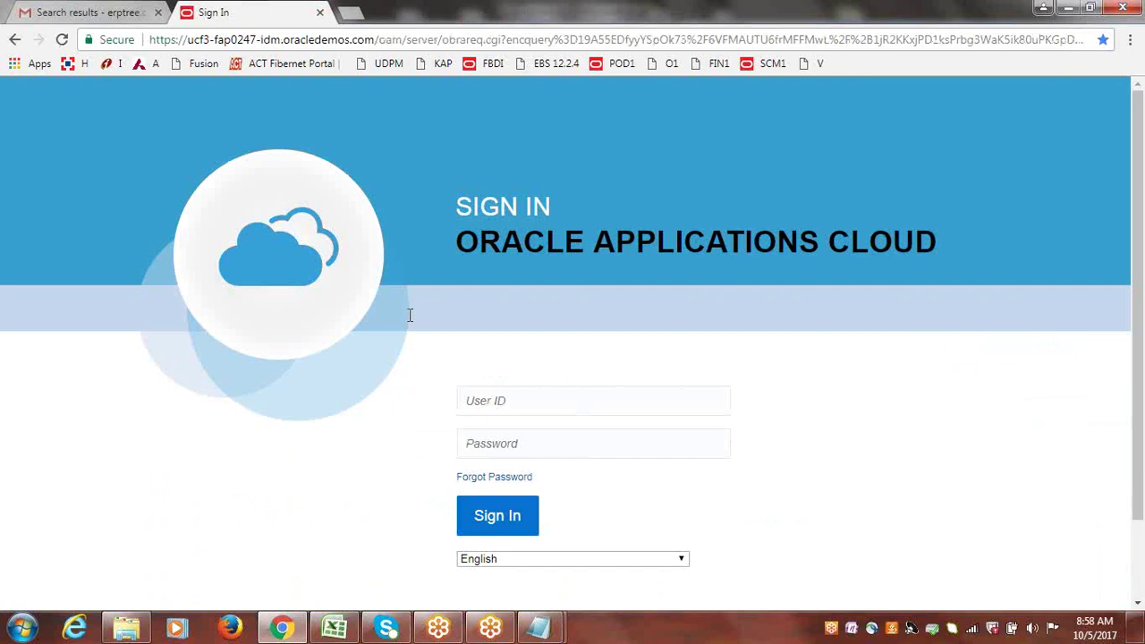
Sign in with the account's user ID and password.
click(530, 401)
text(clouderp)
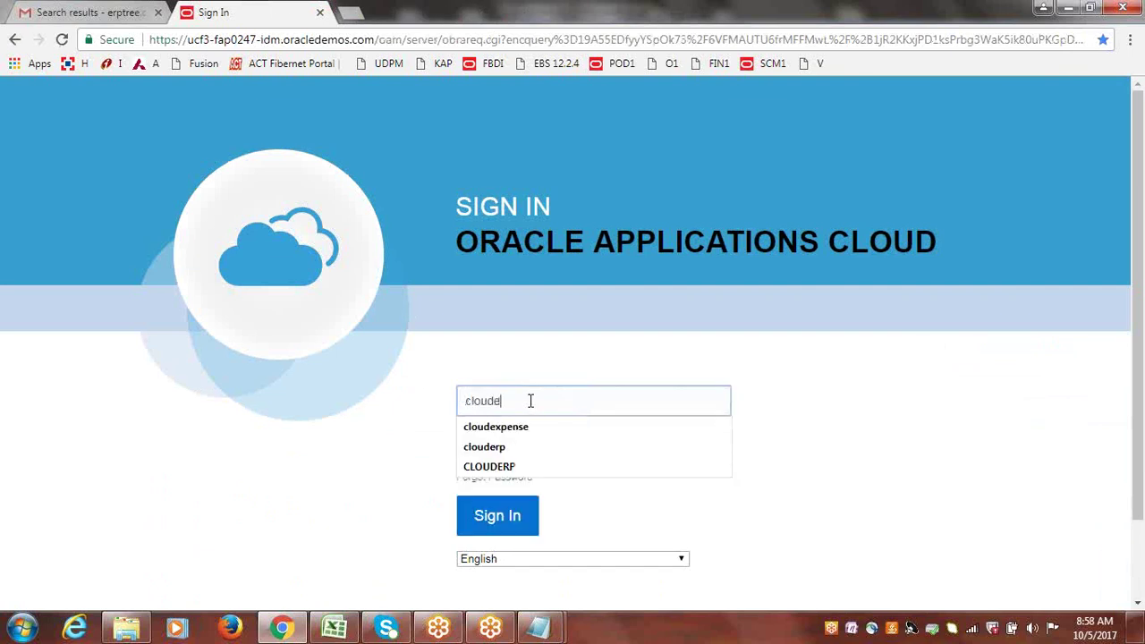
key(Tab)
text(***)
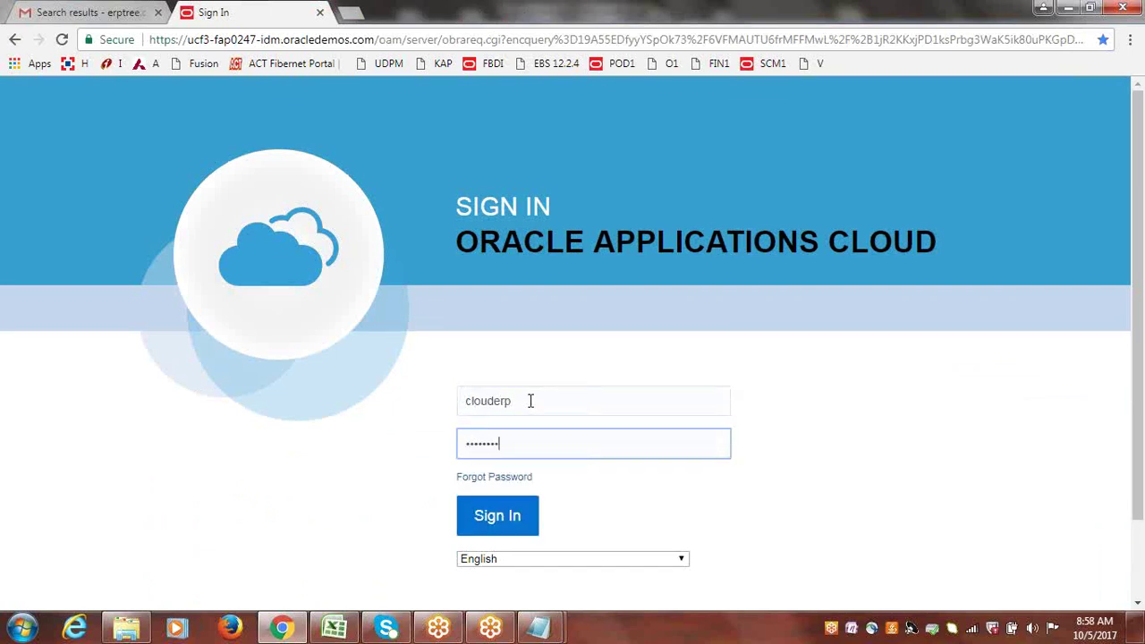
text(*****)
key(Return)
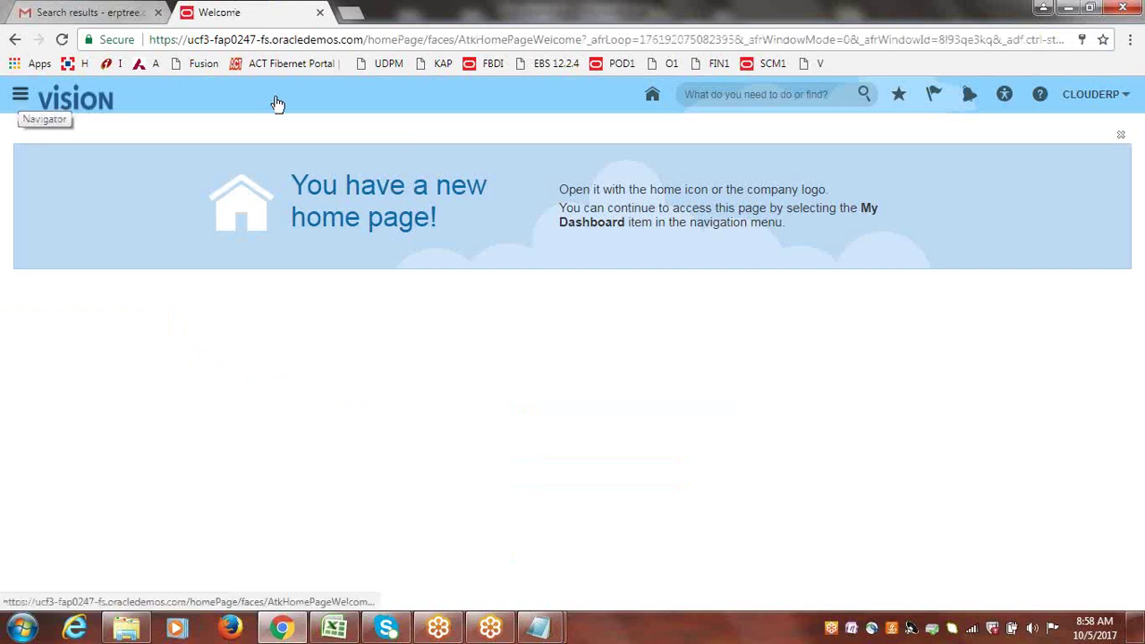
Go to Setup and Maintenance and open CloudERP Implementation Project from the Implementation Projects list.
click(1094, 96)
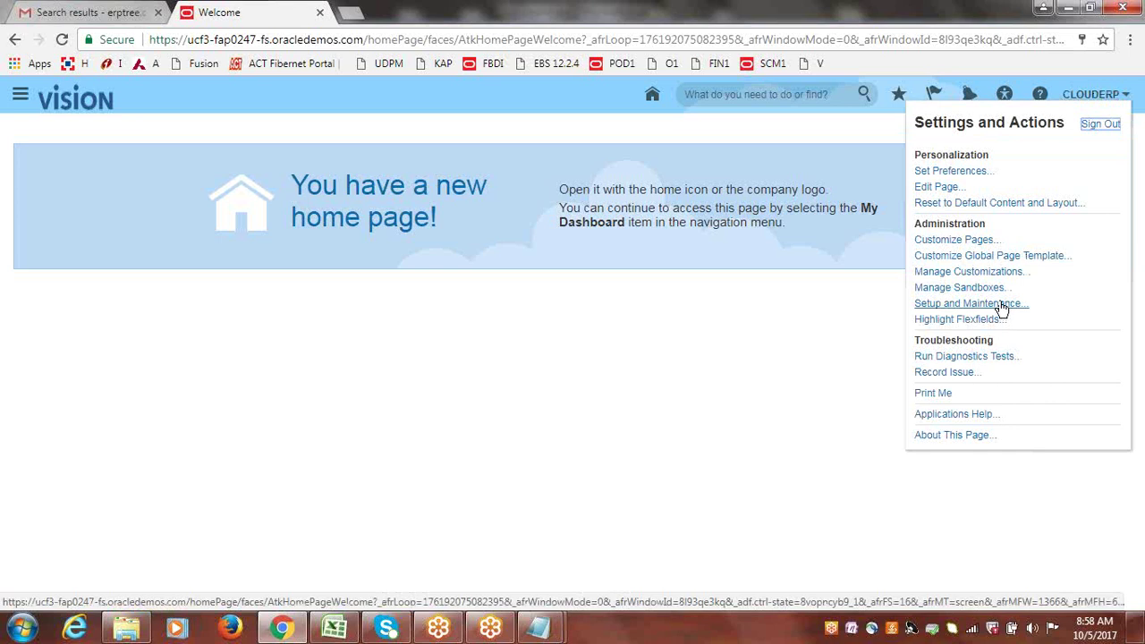
click(930, 303)
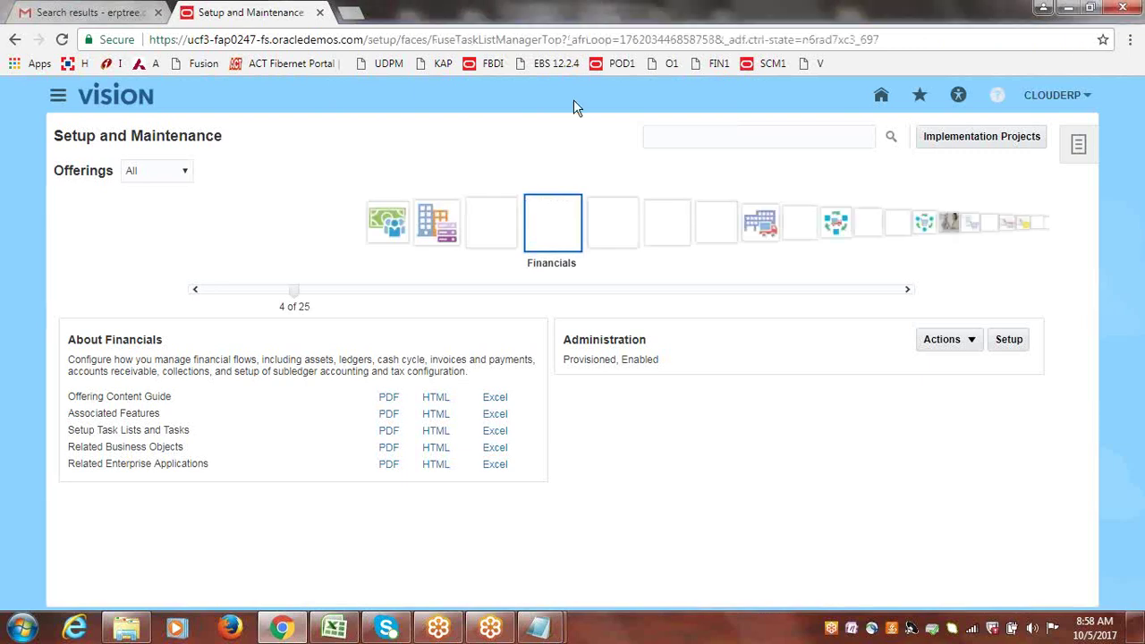
click(963, 141)
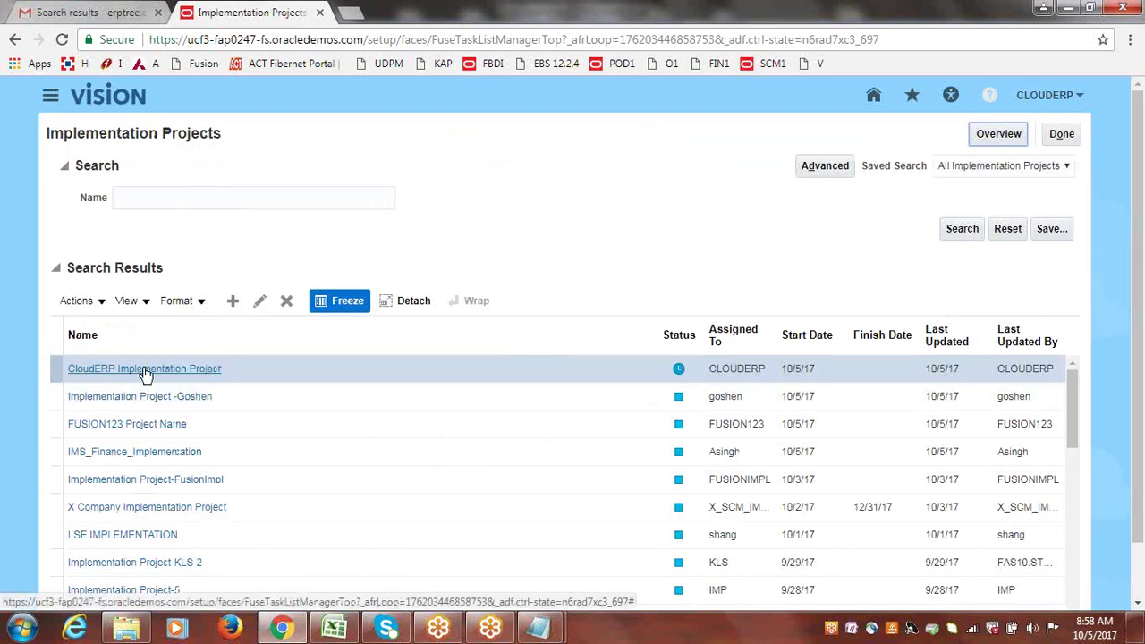
click(146, 373)
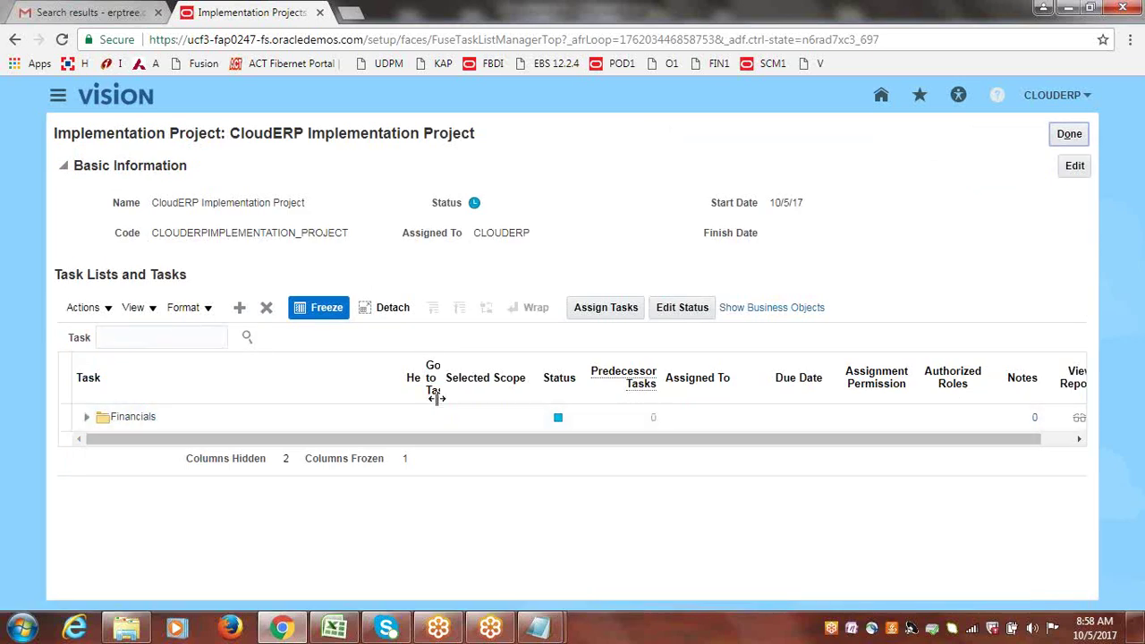
Widen the Go to Task column and expand Invoicing and Payments, Define Payables and Define Payables Configuration.
drag(443, 377, 544, 383)
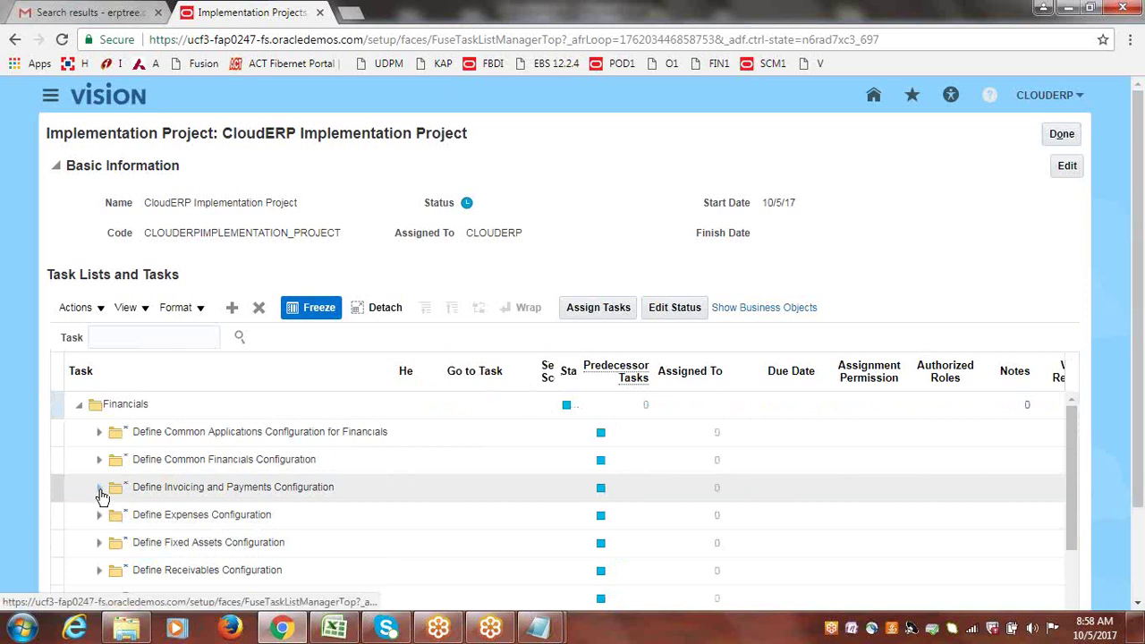
click(100, 489)
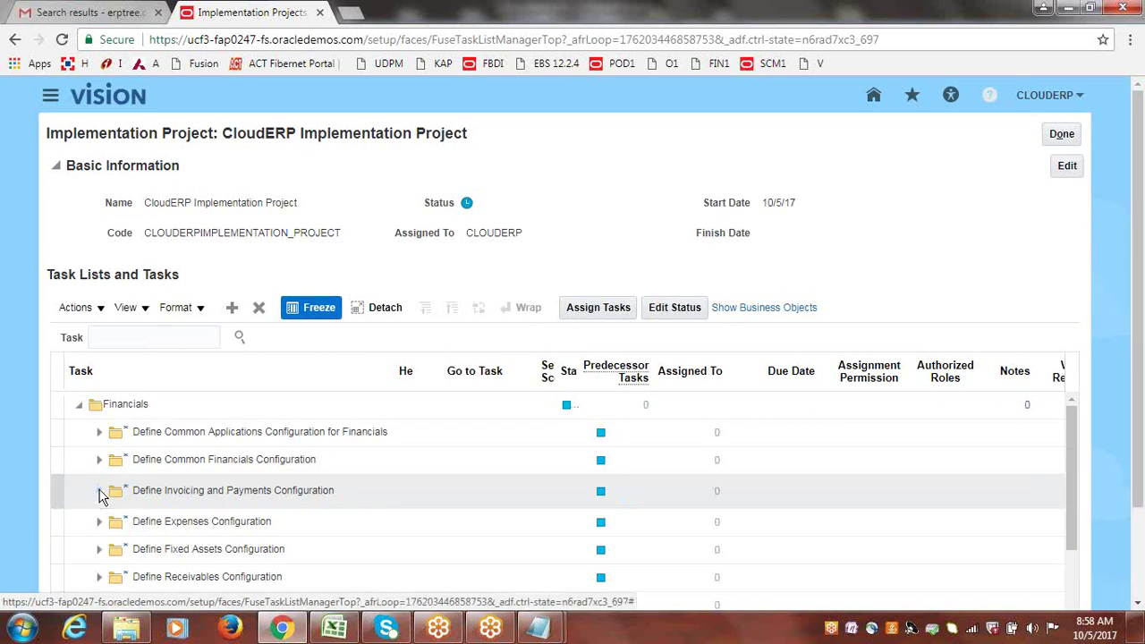
scroll(626, 483, down, 2)
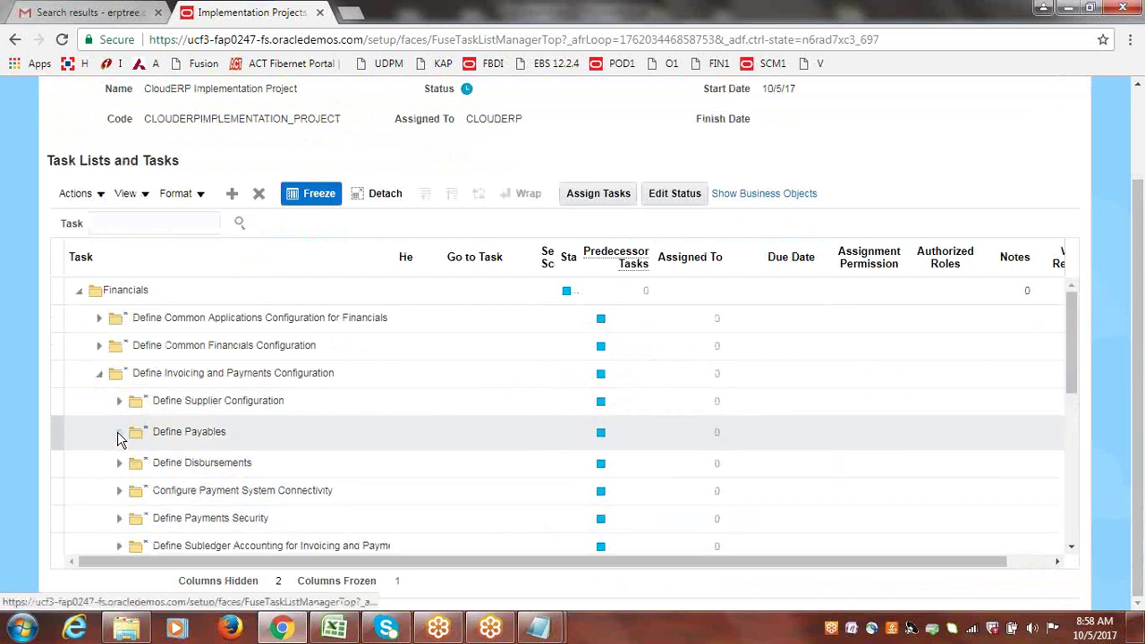
click(119, 429)
scroll(1042, 349, down, 3)
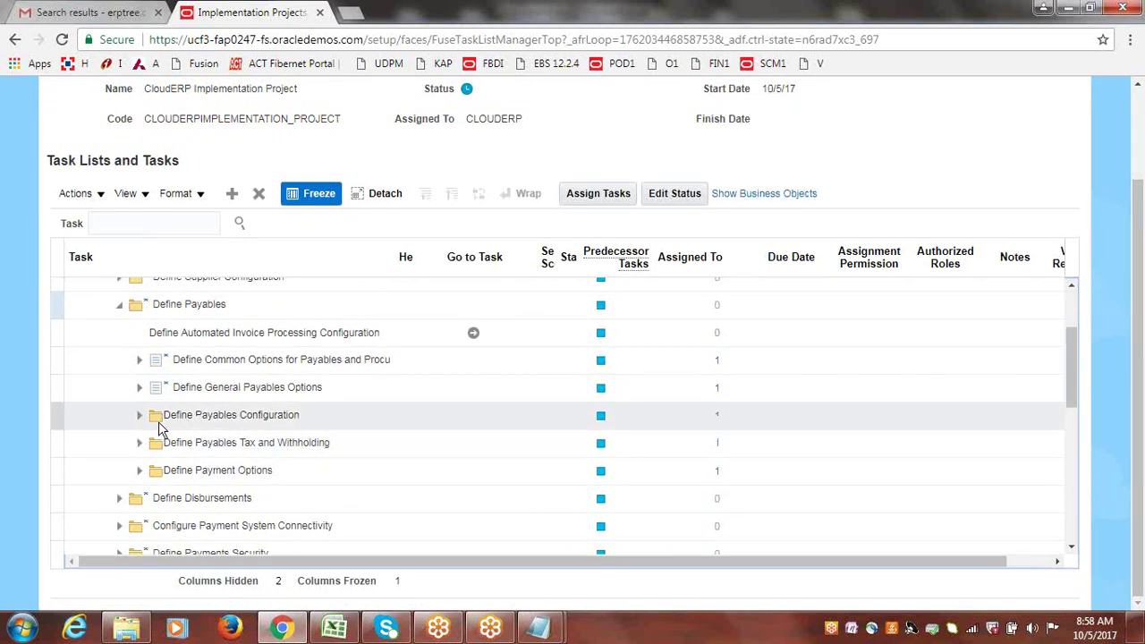
click(140, 422)
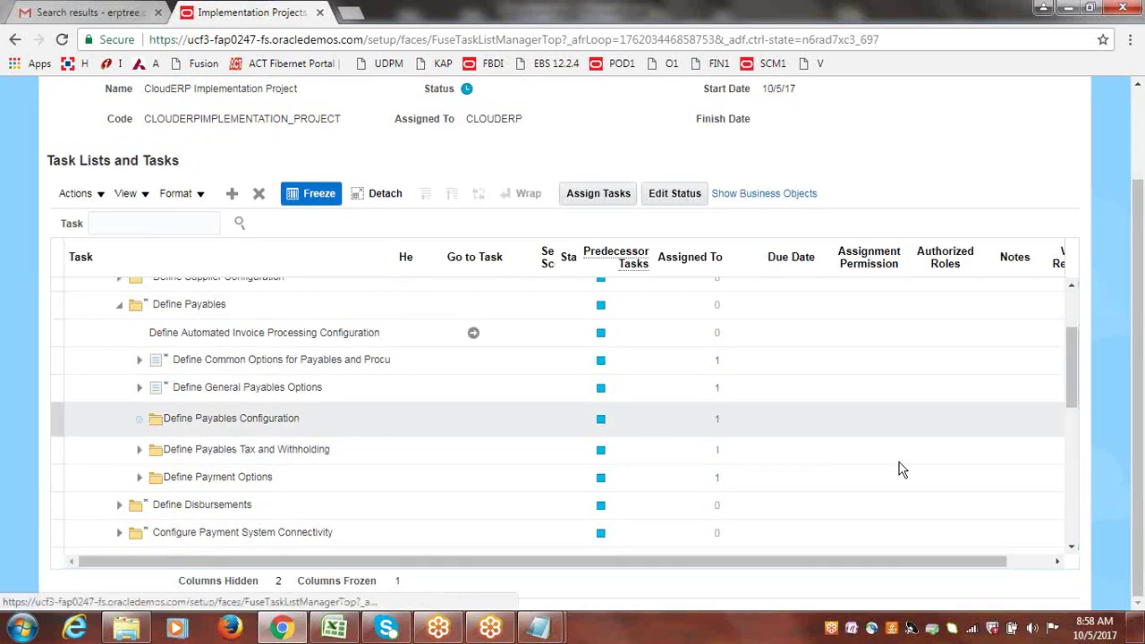
Select and launch the Manage Distribution Sets task.
drag(1072, 341, 1076, 373)
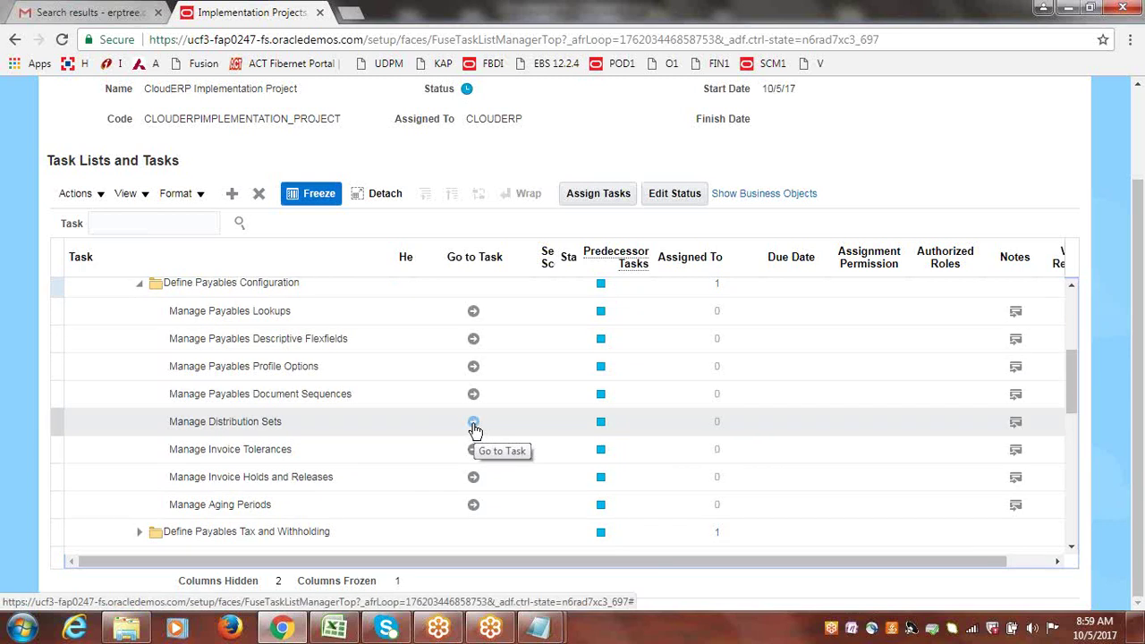
click(474, 427)
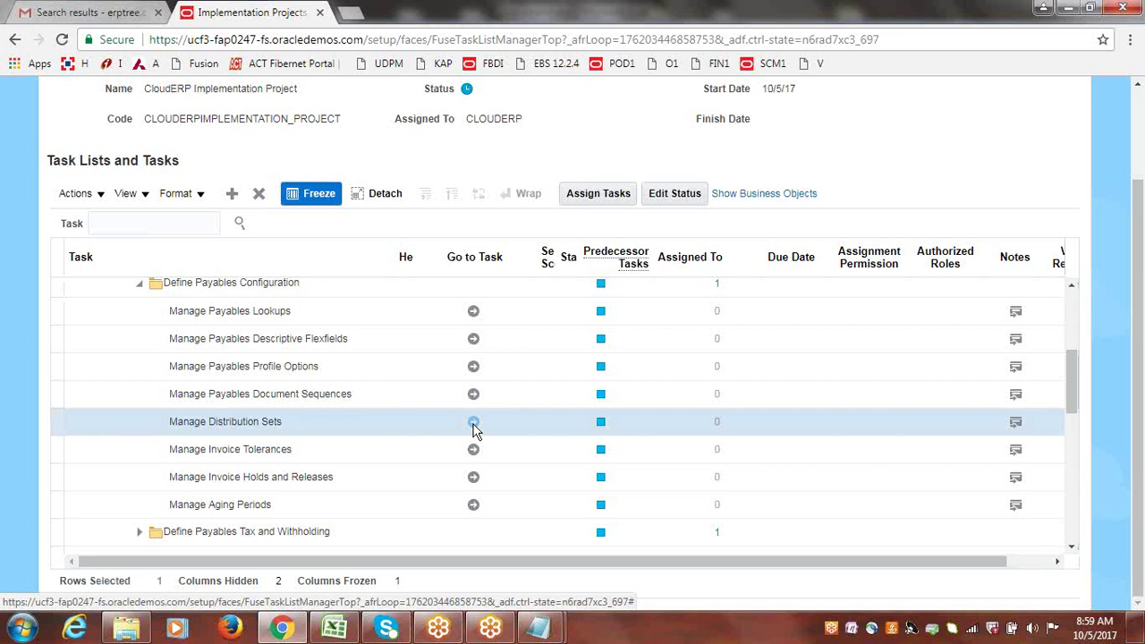
click(473, 422)
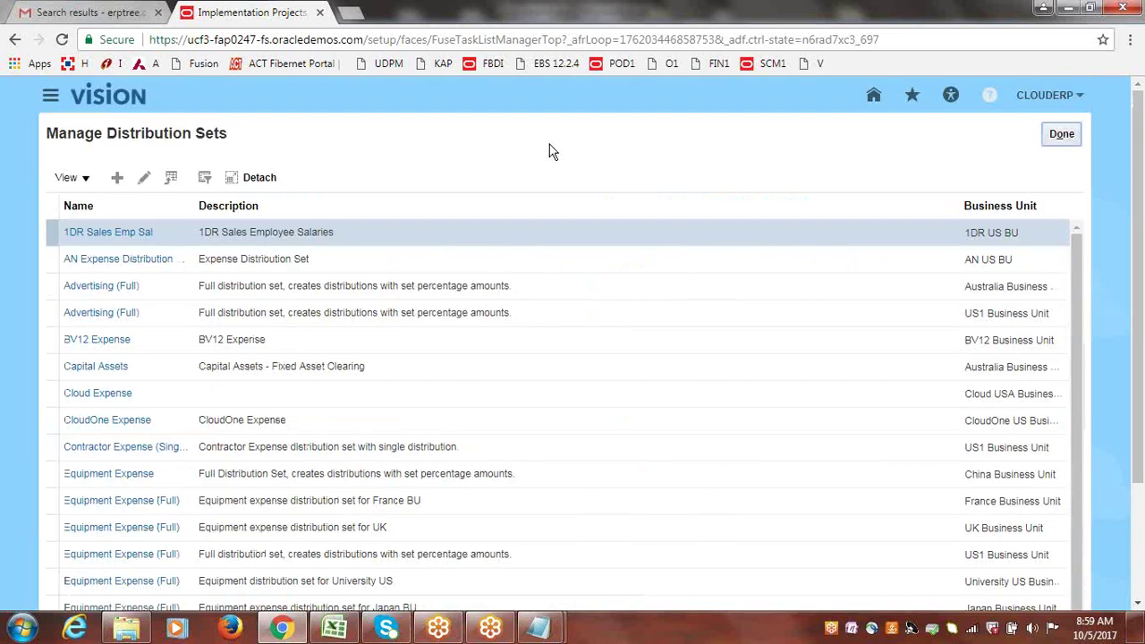
Open Create Distribution Set, cancel without saving, and return to the CloudERP project with Done.
click(118, 178)
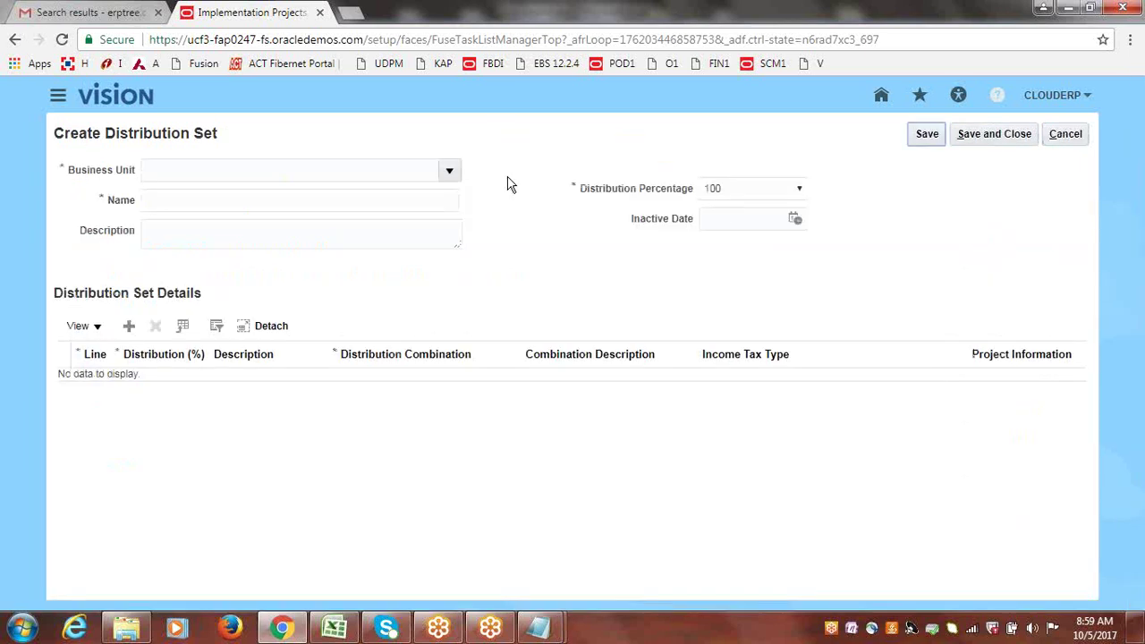
click(1066, 136)
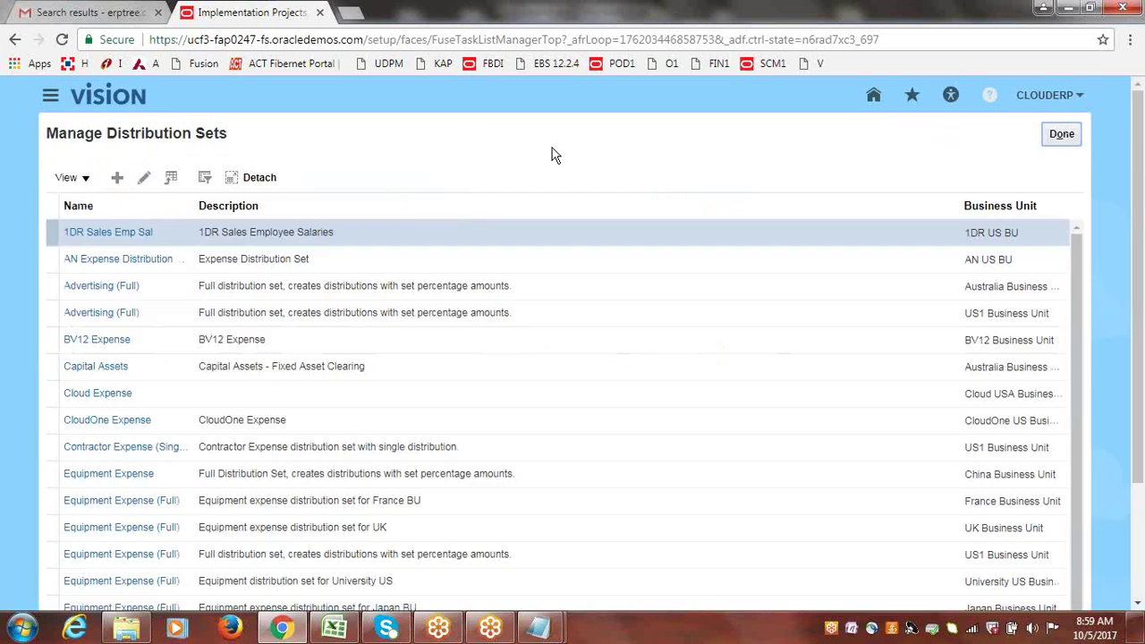
click(1061, 135)
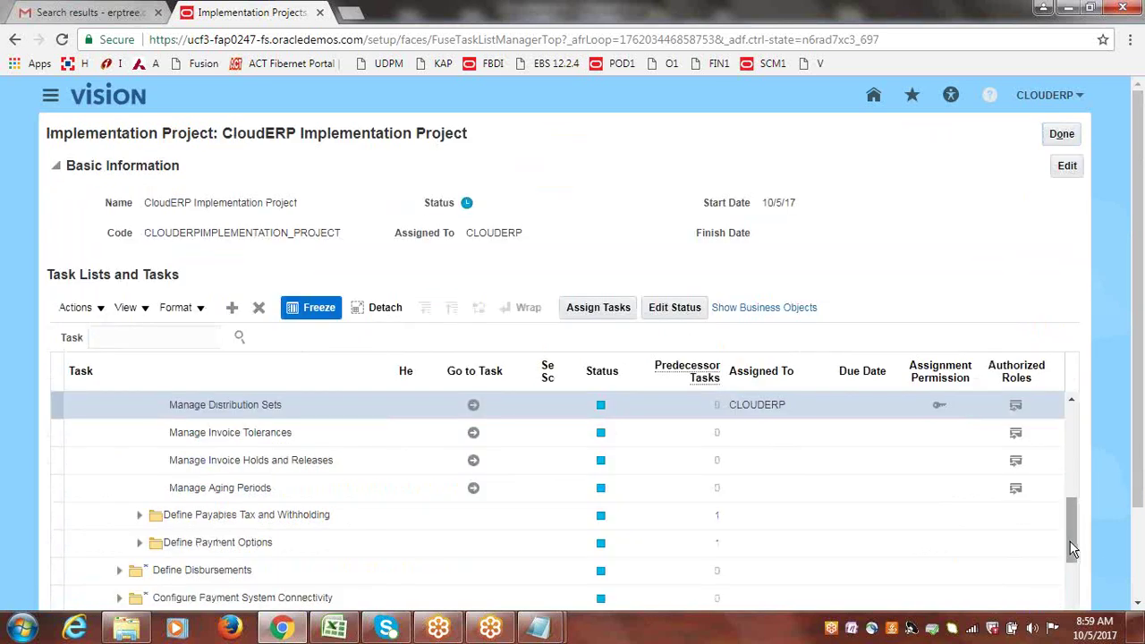
Collapse the tree and search the project's tasks for 'accounting calendar' to find Manage Accounting Calendars.
drag(1073, 537, 1074, 456)
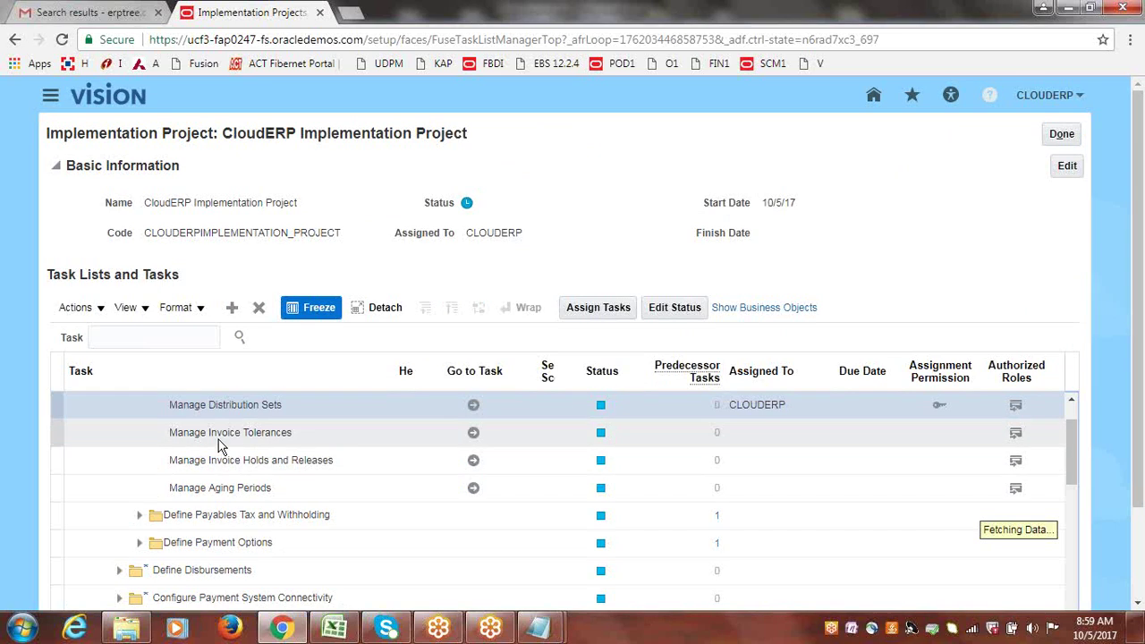
click(99, 431)
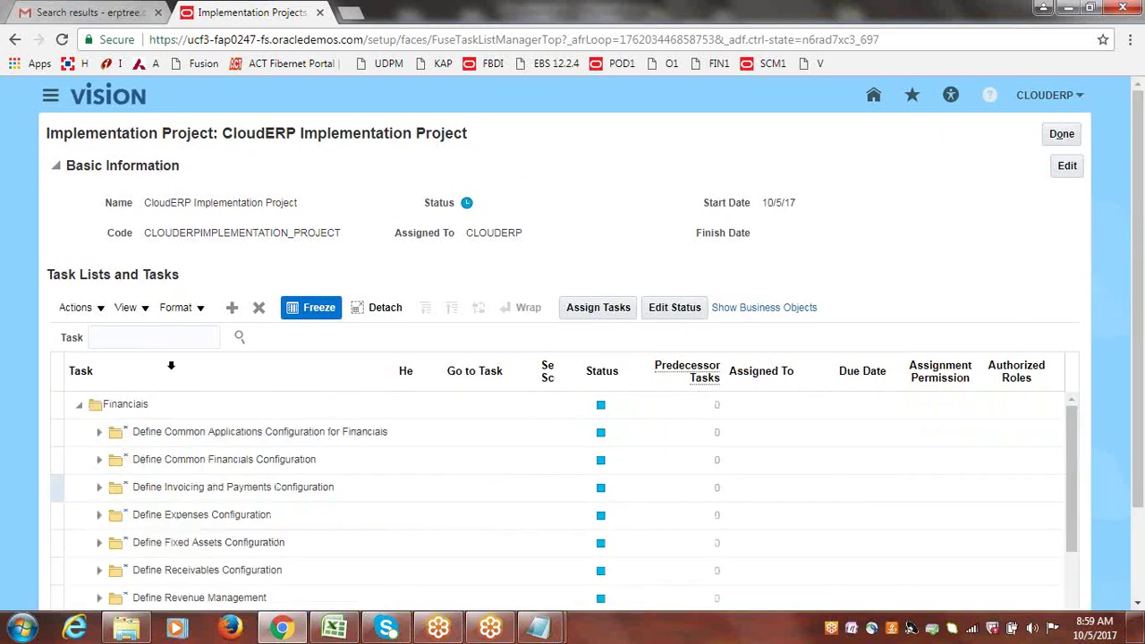
click(129, 338)
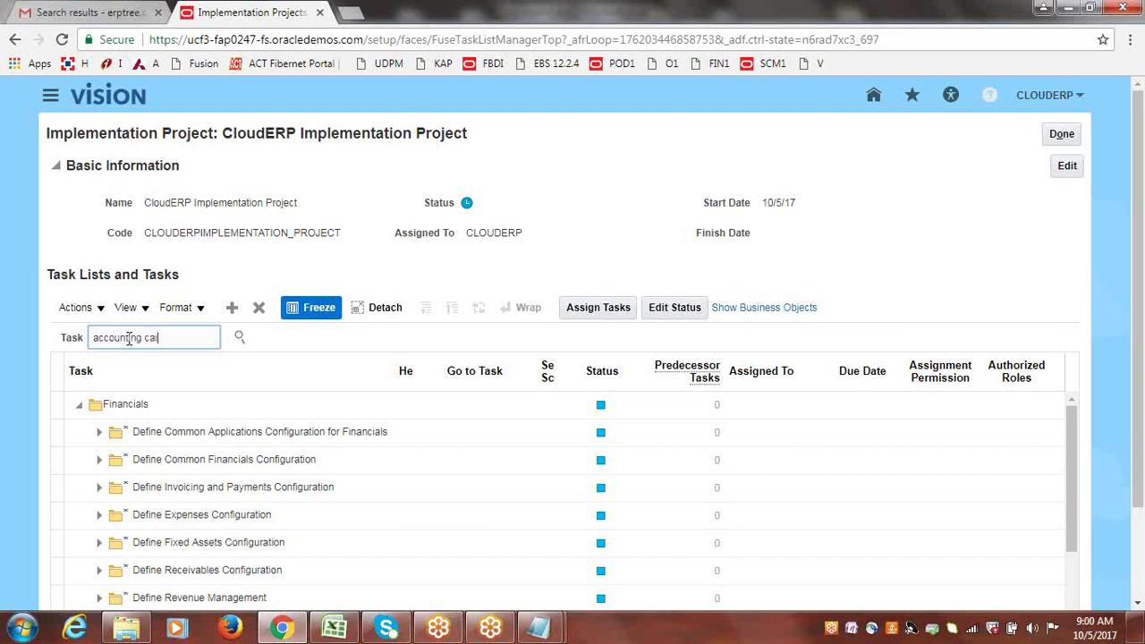
click(239, 338)
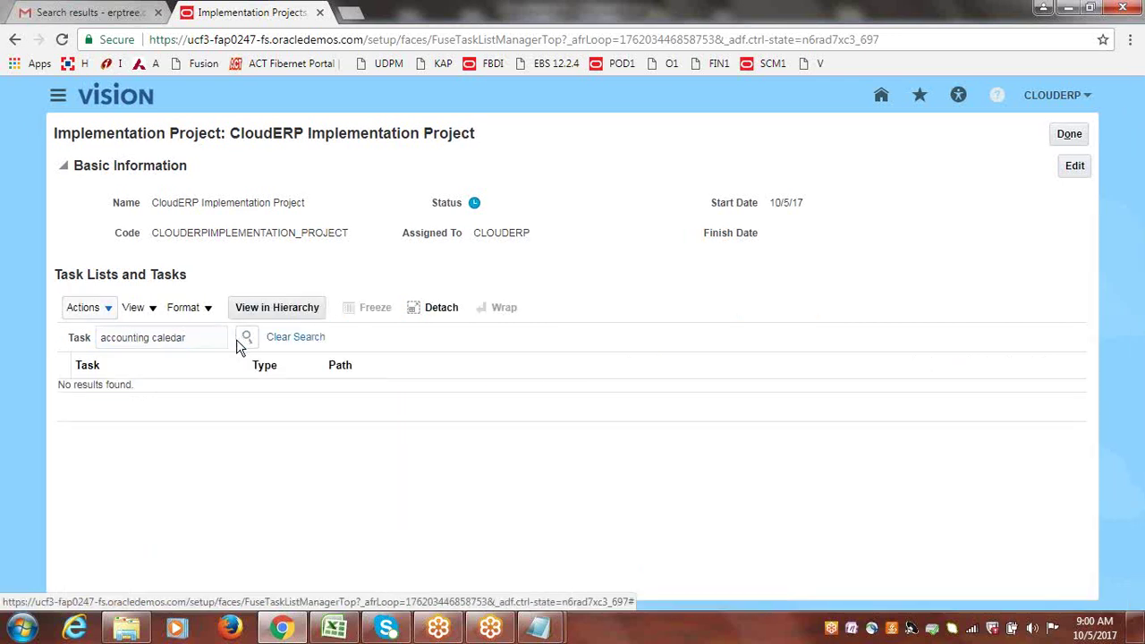
click(195, 337)
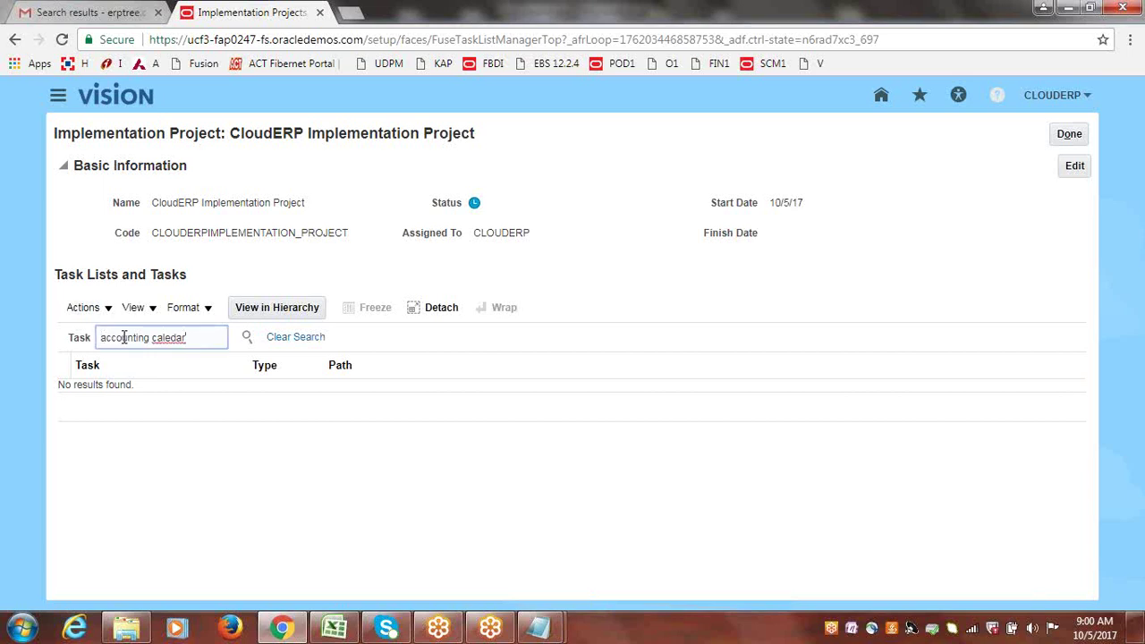
drag(199, 340, 15, 336)
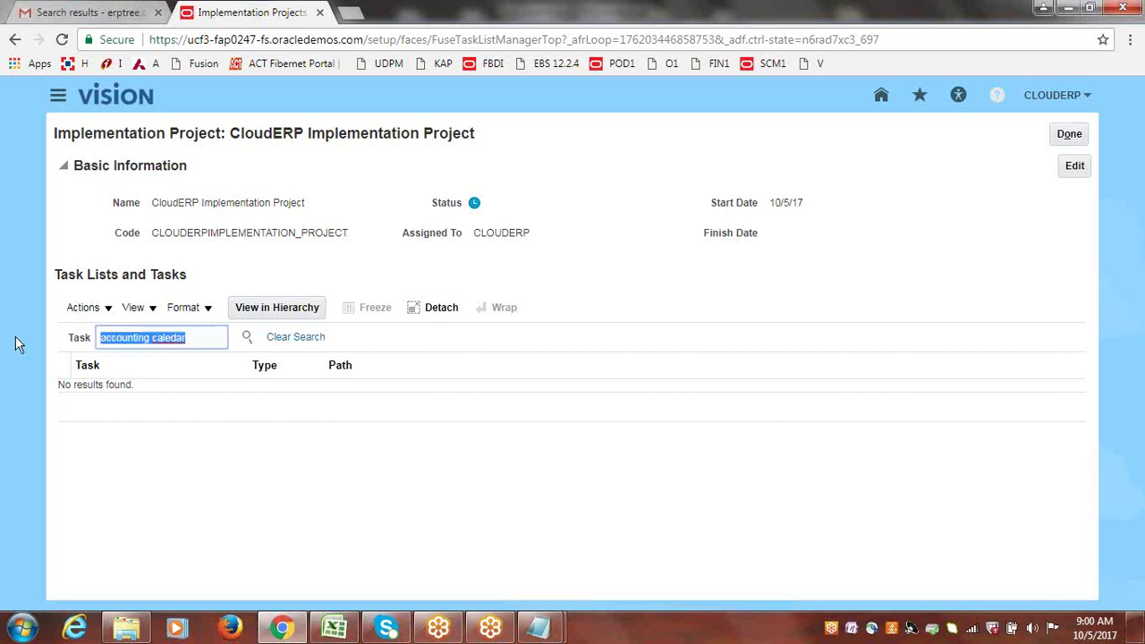
text(account)
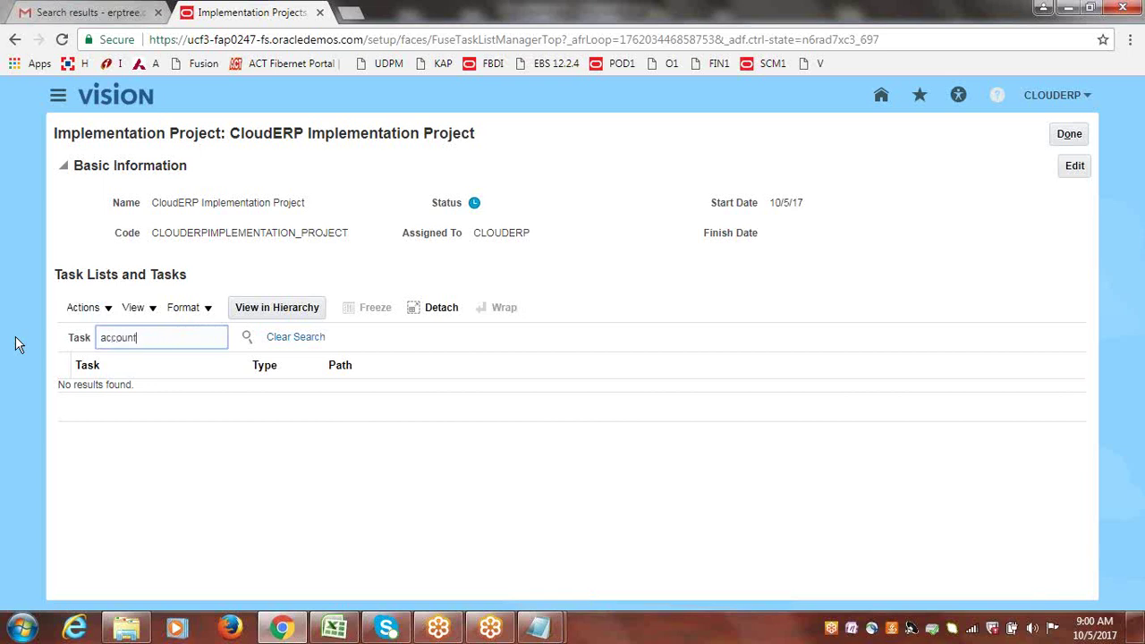
text(ing calendar)
key(Return)
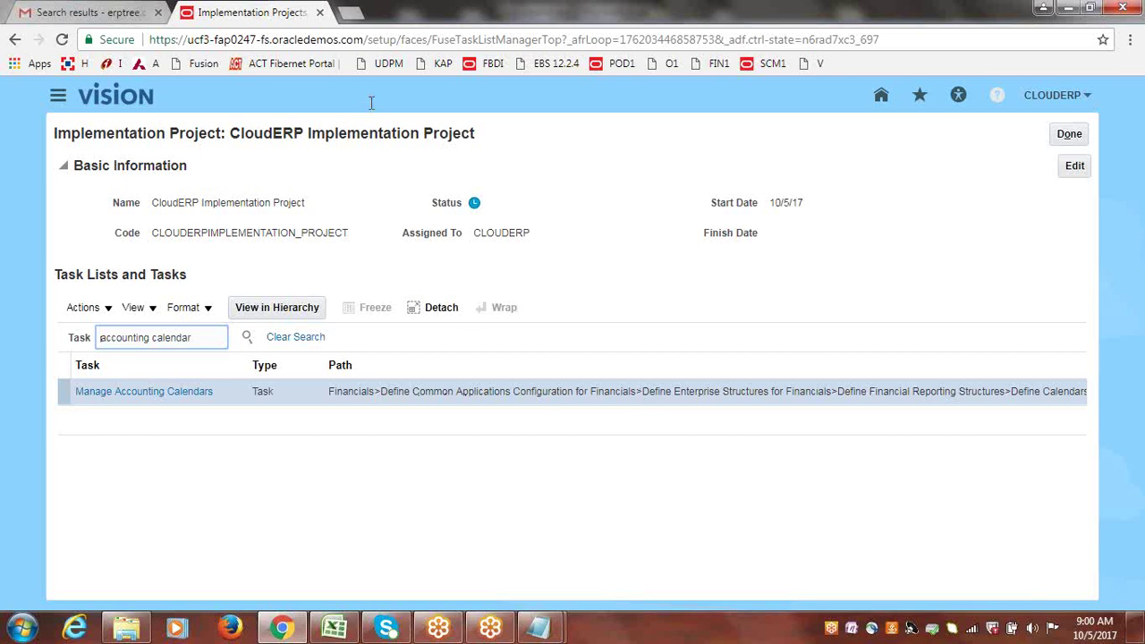
In a new tab, open the CloudERP Implementation Project from Setup and Maintenance's Implementation Projects.
click(353, 20)
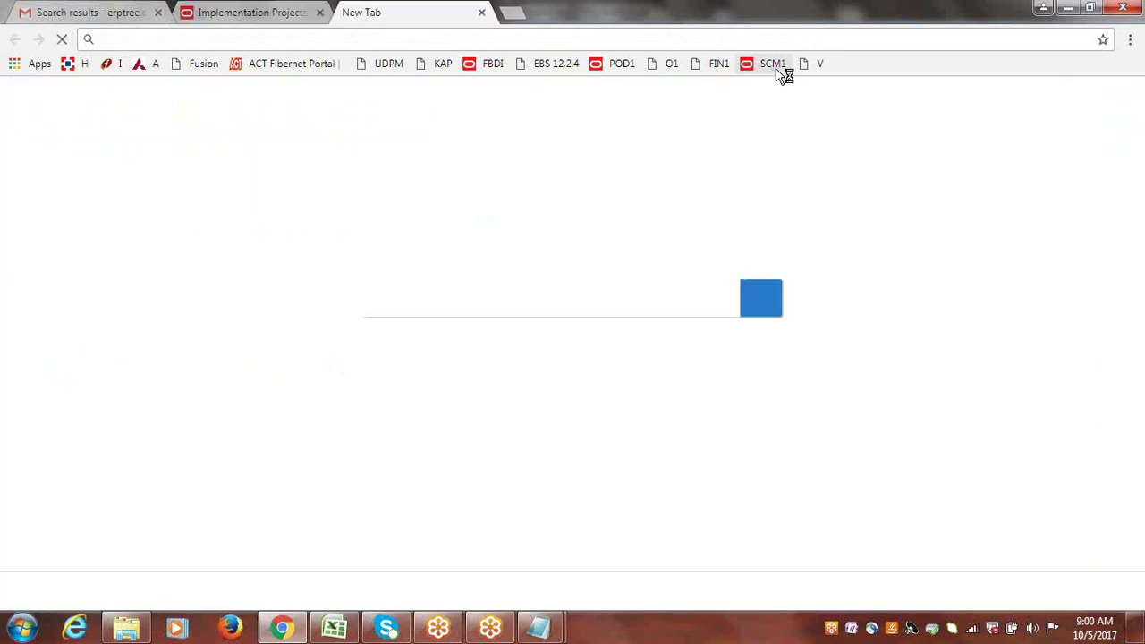
click(774, 64)
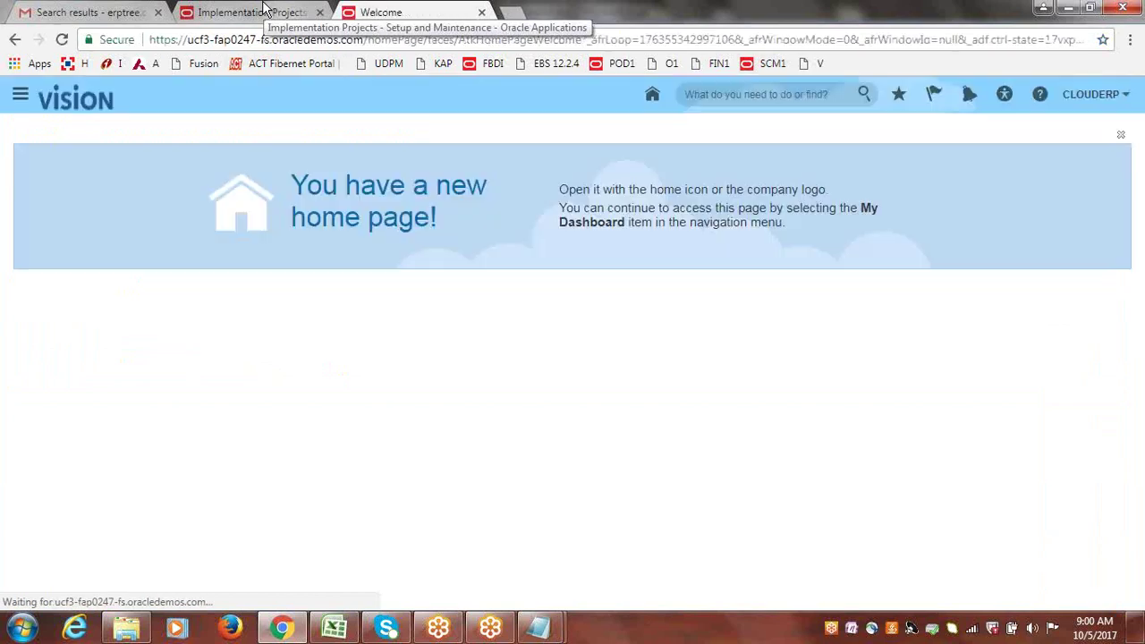
click(1113, 100)
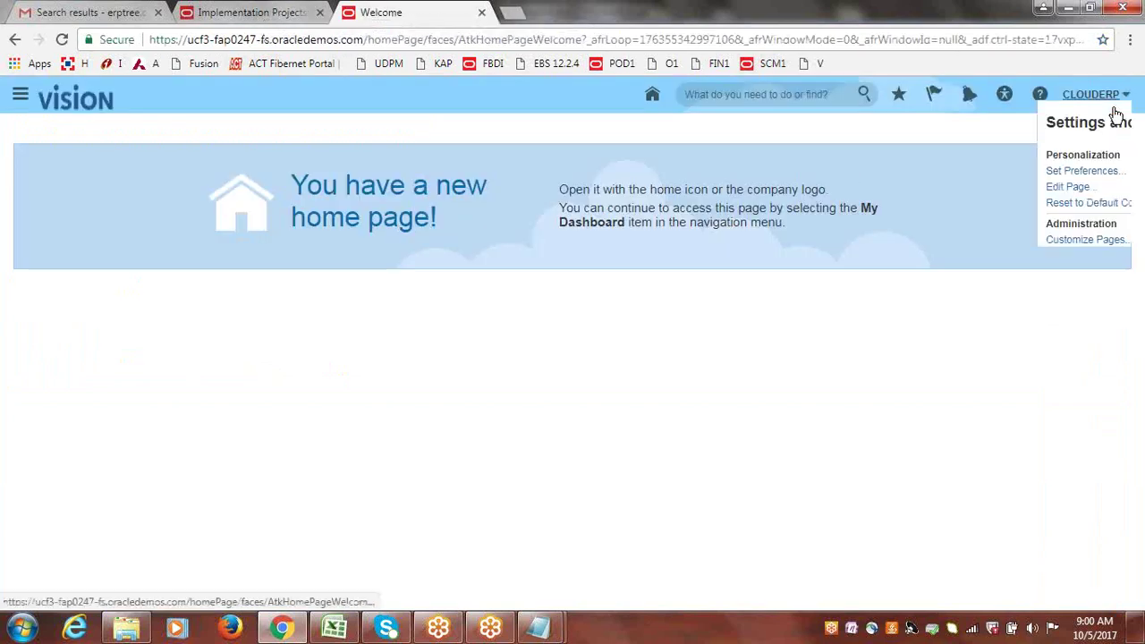
click(981, 305)
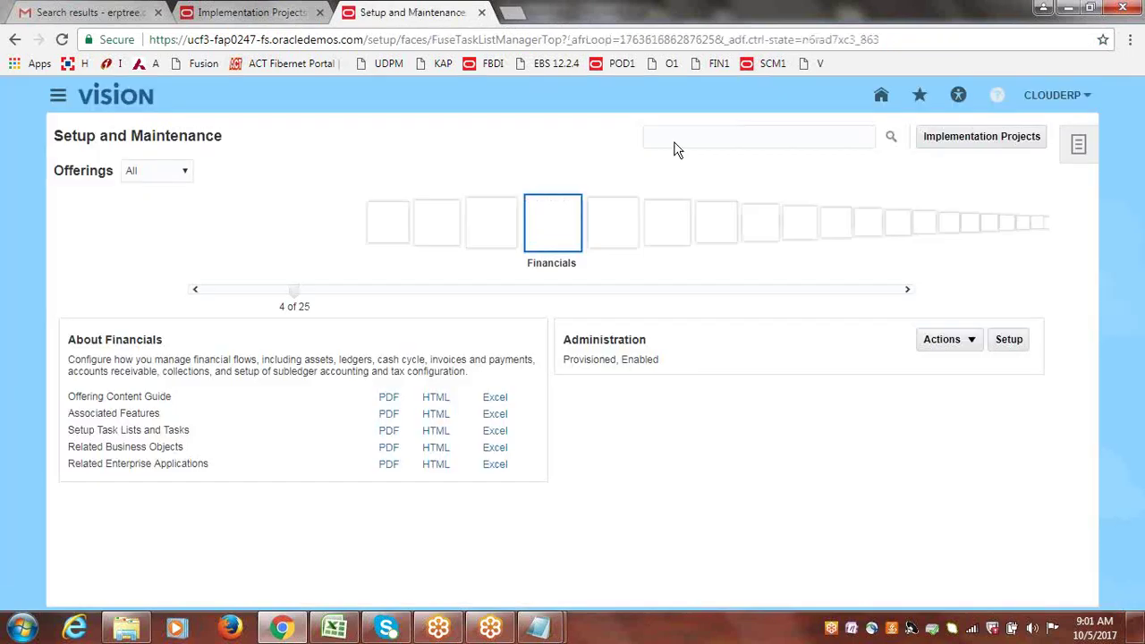
click(997, 138)
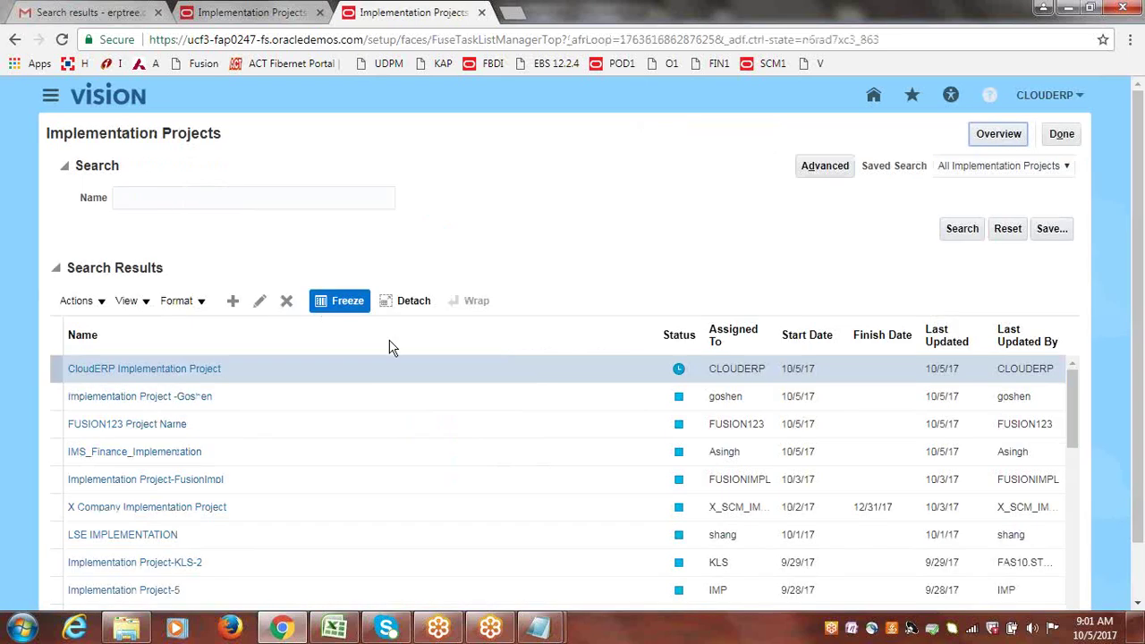
click(204, 369)
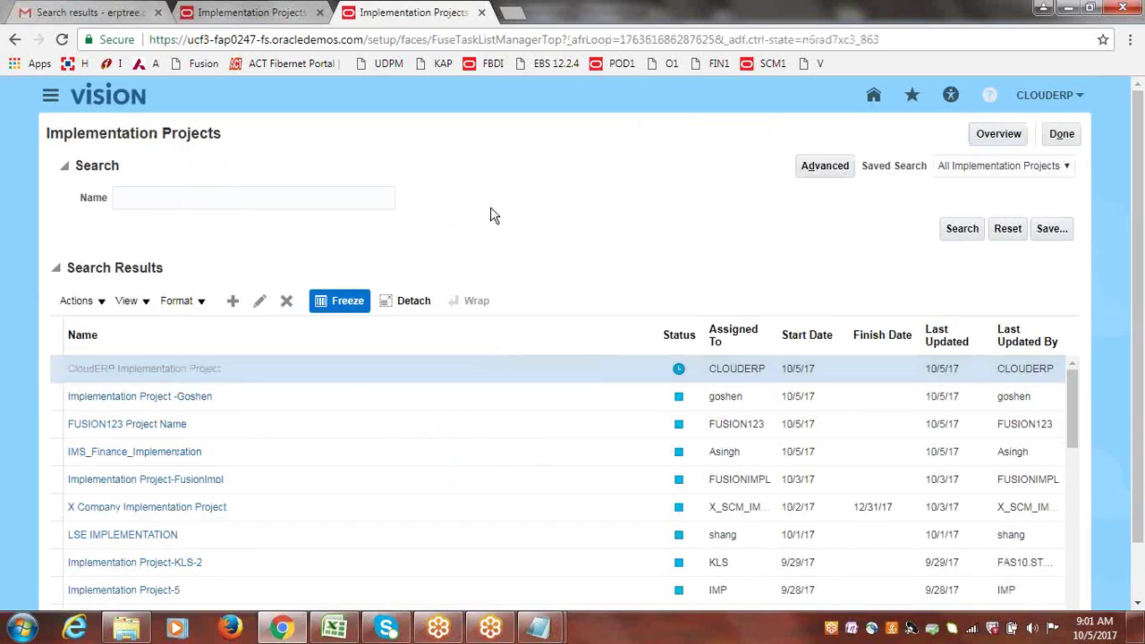
Compare with the search results tab and expand Define Common Applications Configuration for Financials.
click(252, 12)
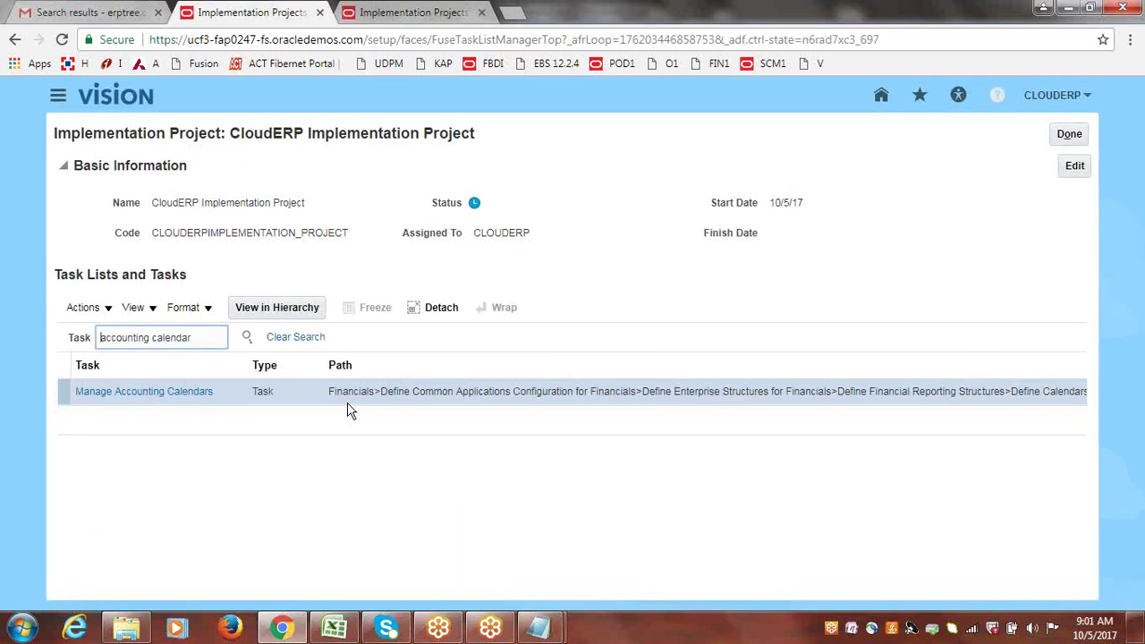
click(427, 9)
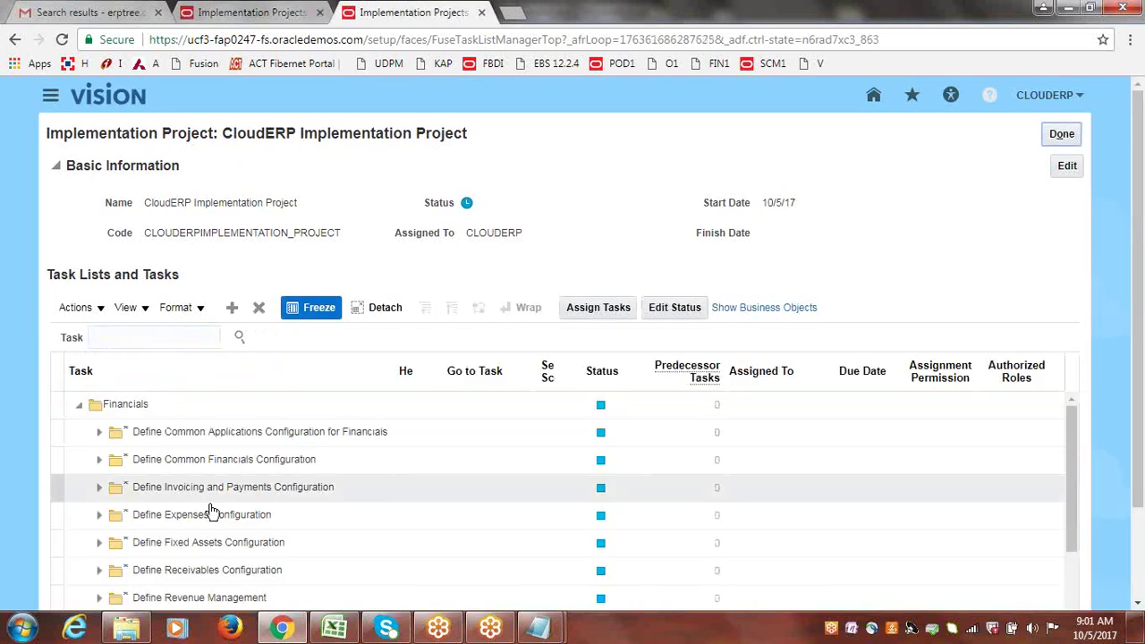
click(282, 10)
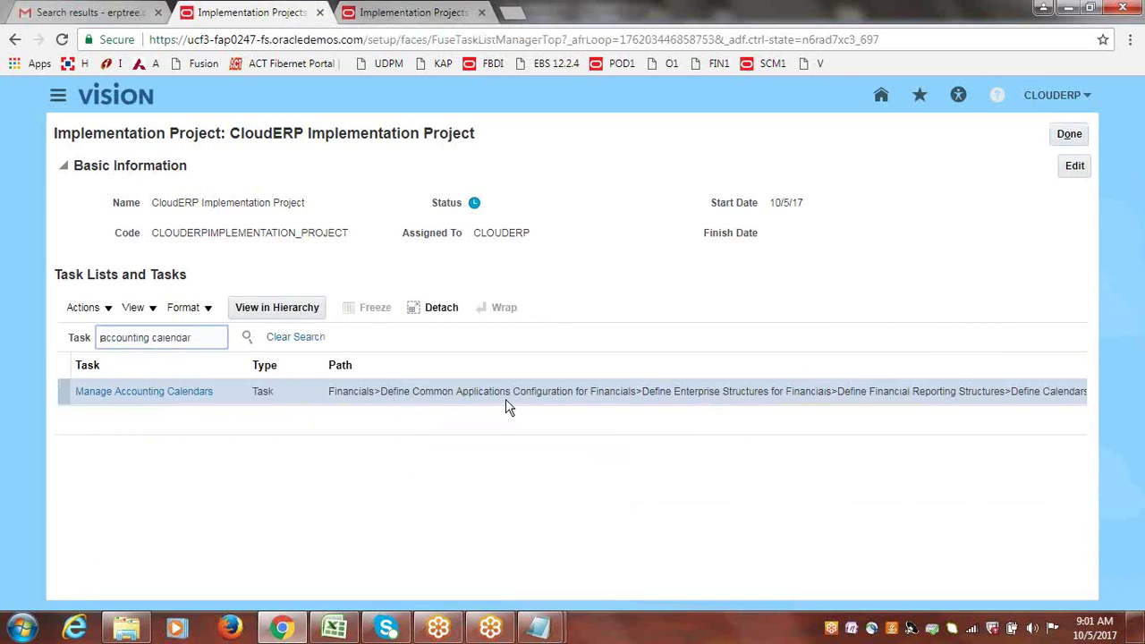
click(450, 9)
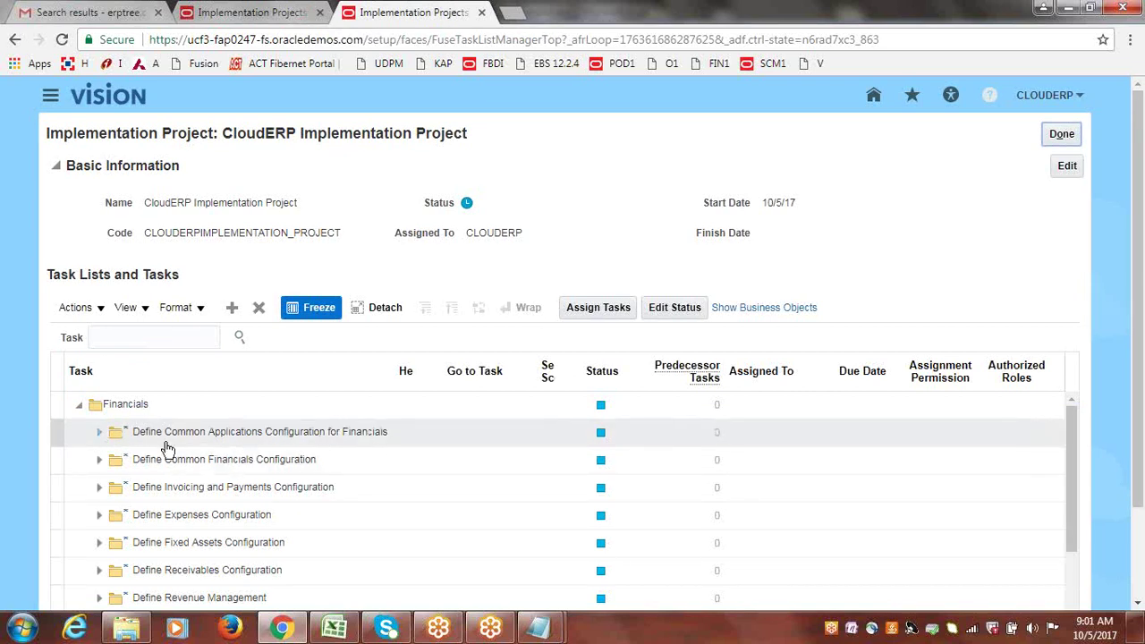
click(96, 432)
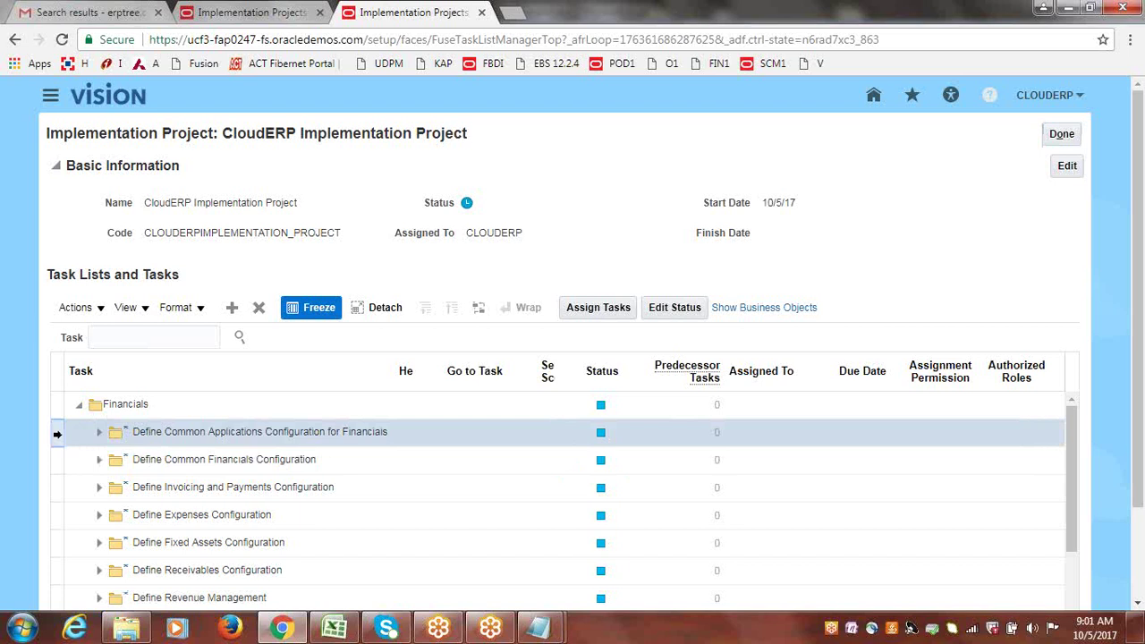
click(99, 435)
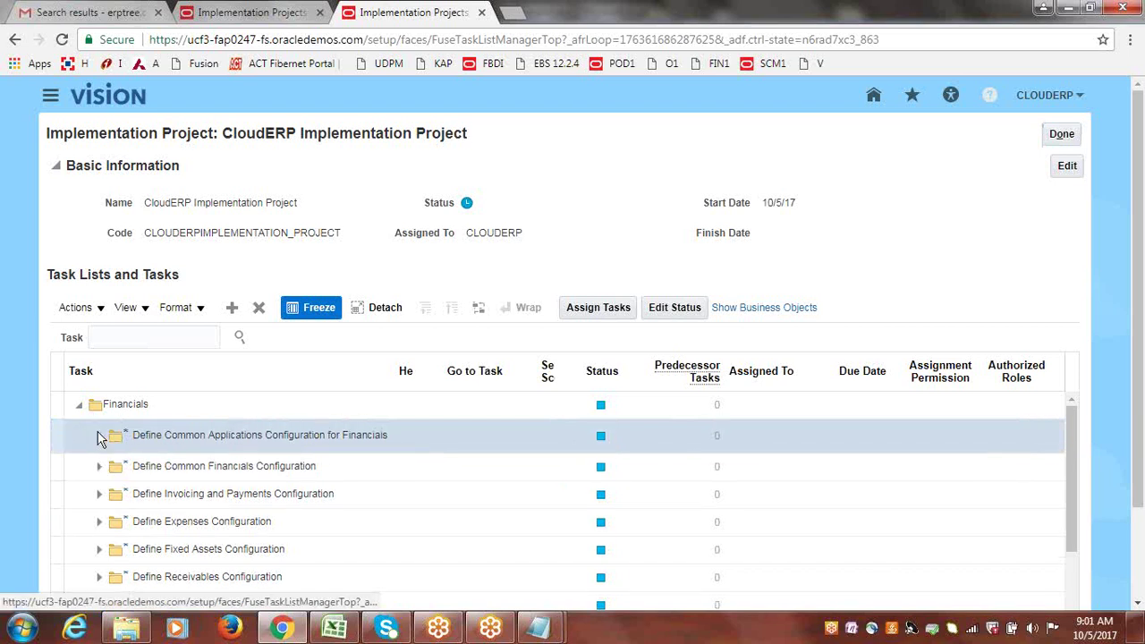
click(239, 11)
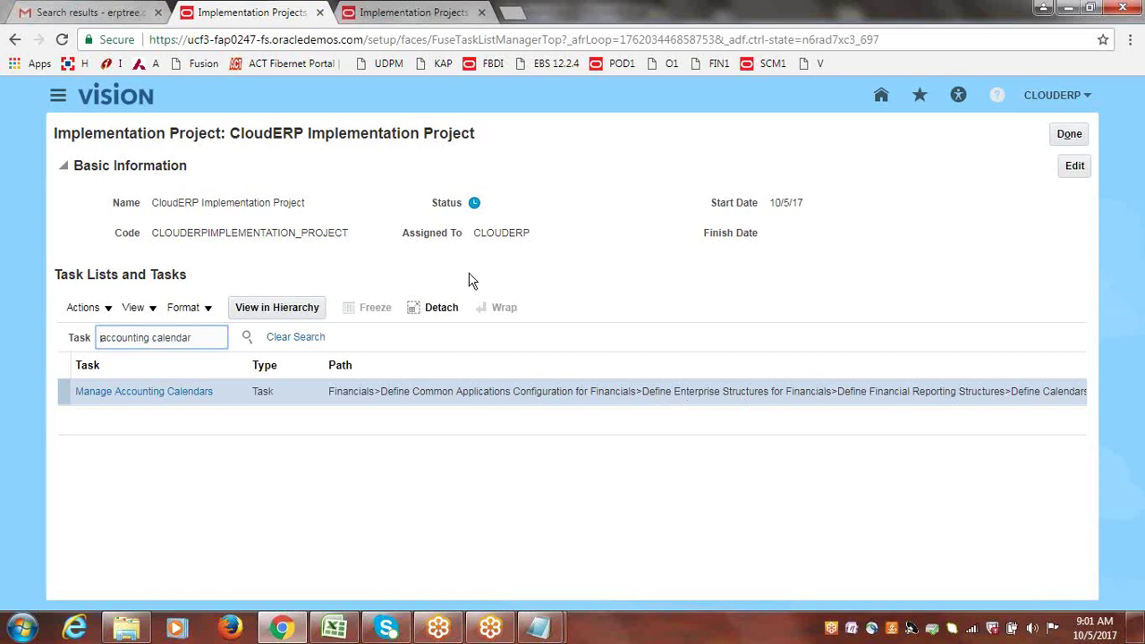
Following the search result's path, expand Define Enterprise Structures for Financials and Define Financial Reporting Structures.
click(419, 12)
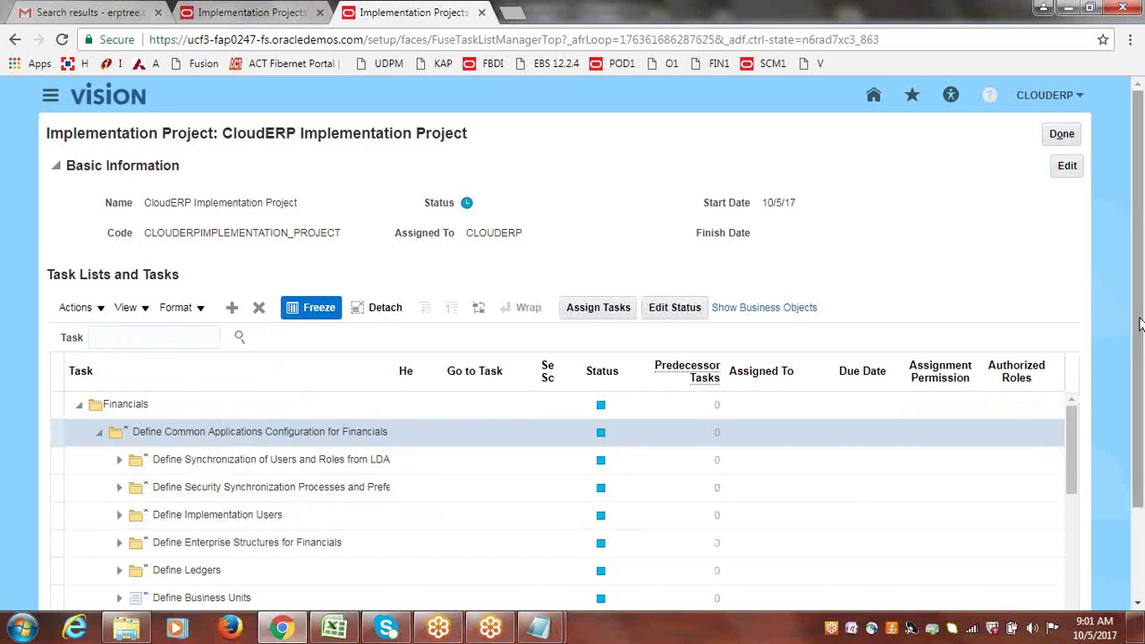
drag(1139, 323, 1139, 398)
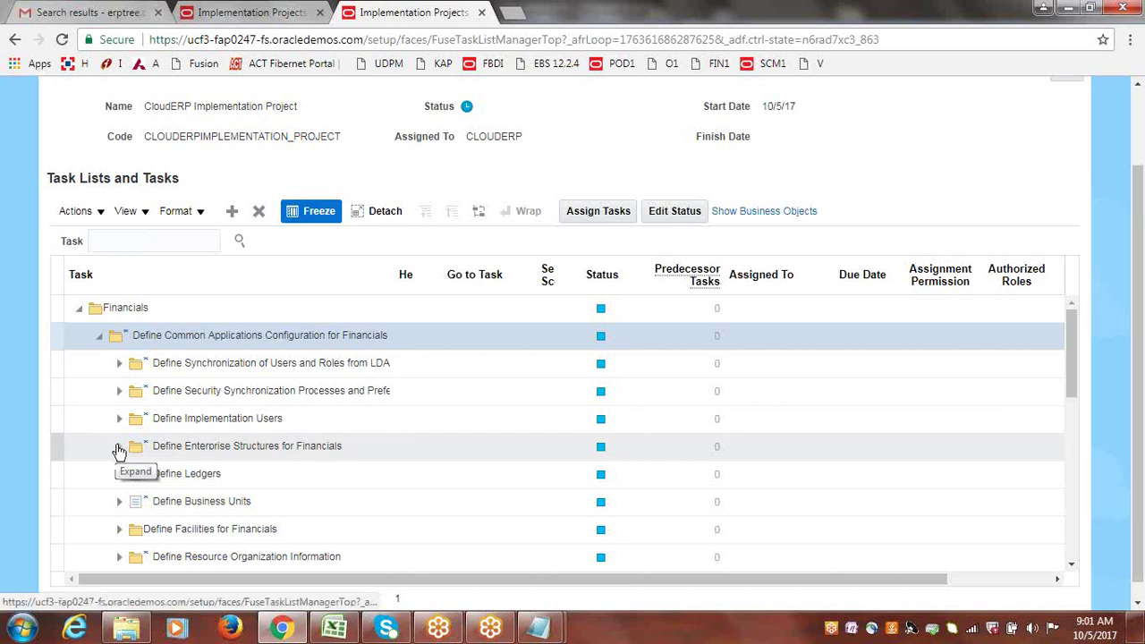
click(119, 447)
click(242, 16)
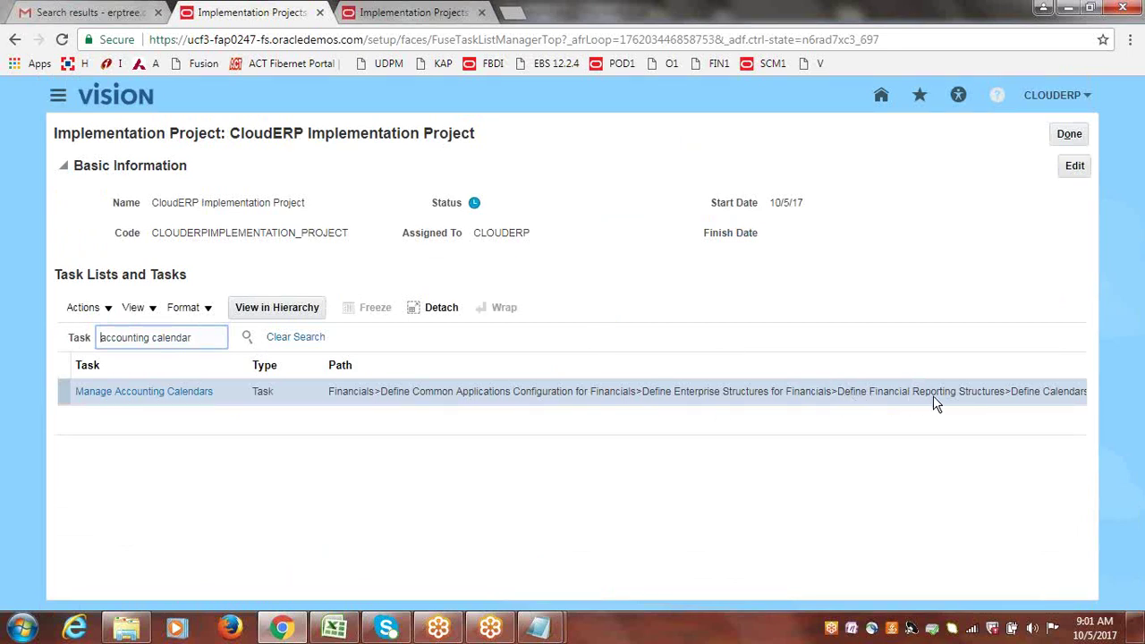
click(437, 11)
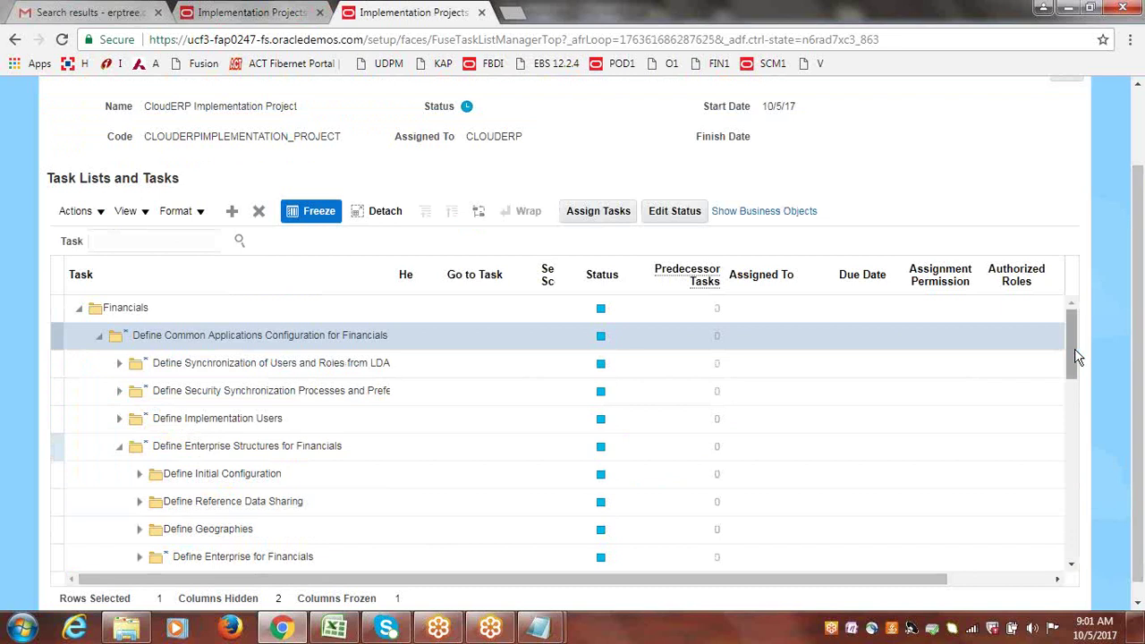
drag(1077, 356, 1079, 388)
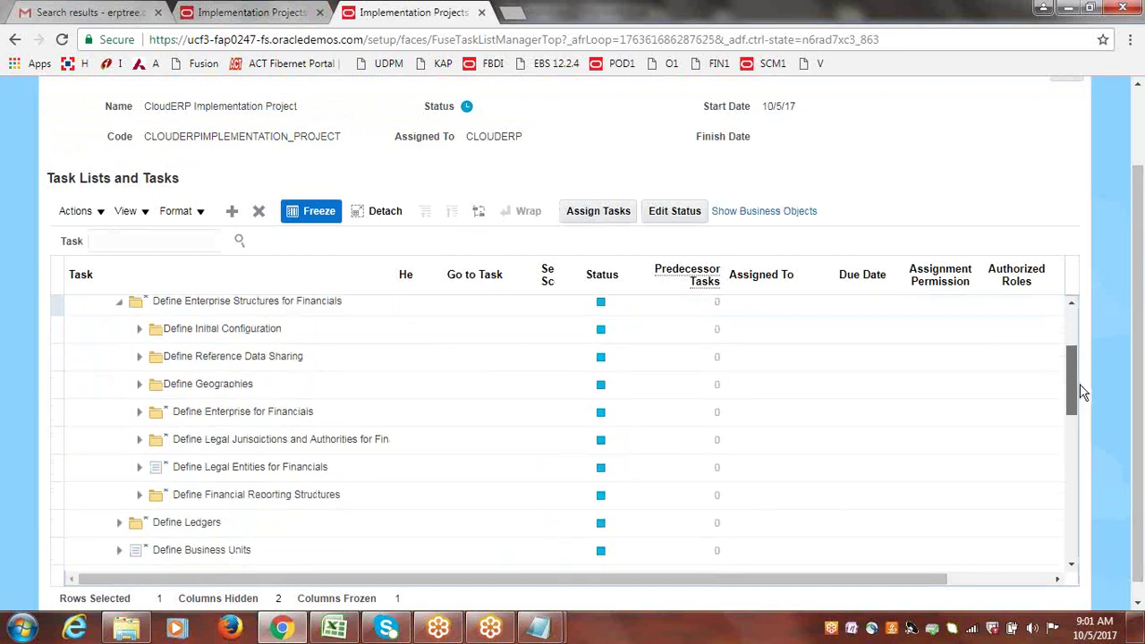
click(140, 495)
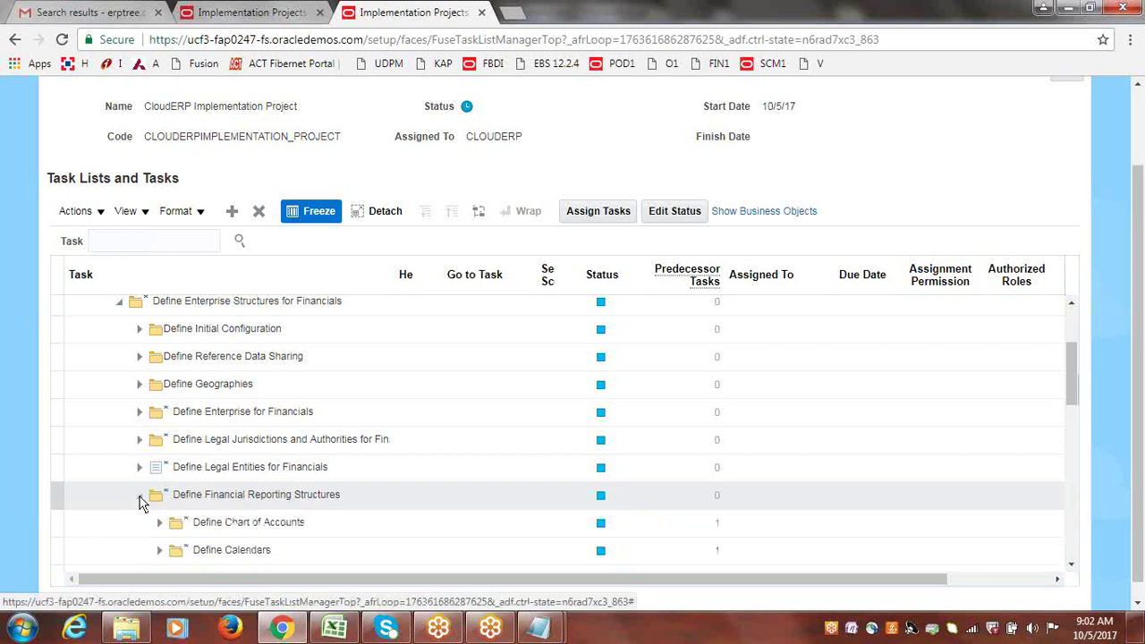
click(260, 7)
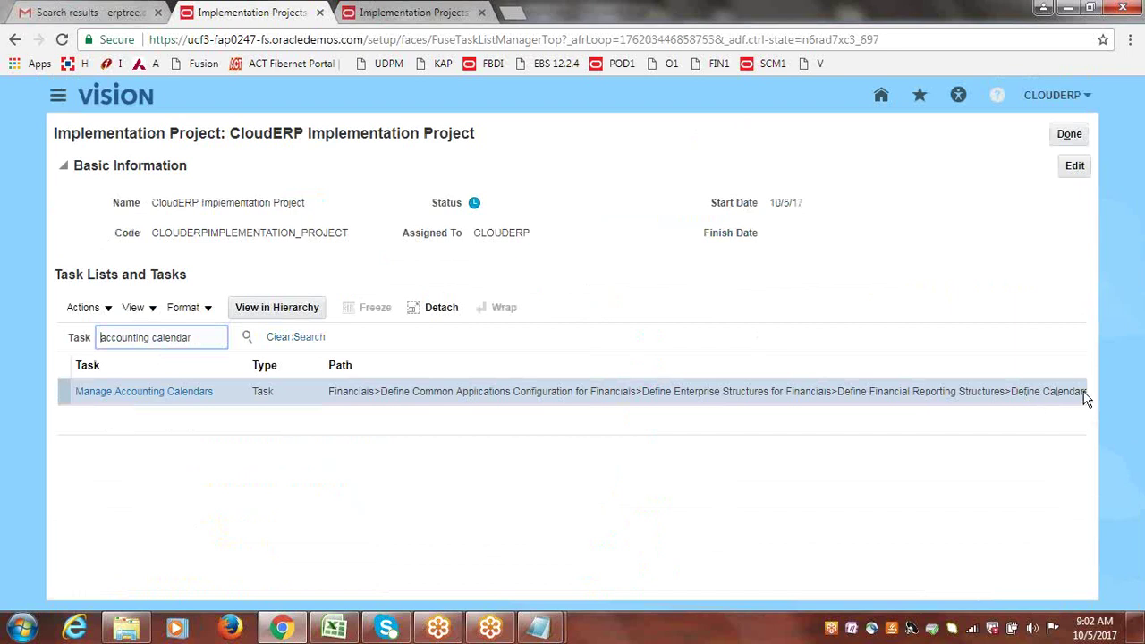
Expand Define Calendars and go to the Manage Accounting Calendars task.
click(409, 11)
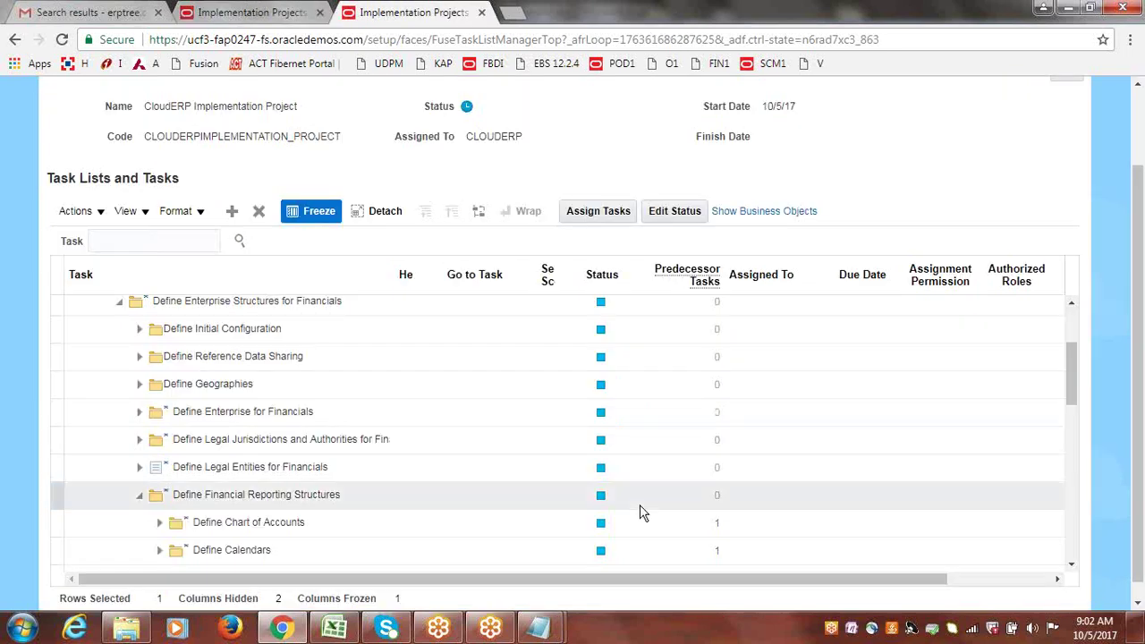
click(159, 550)
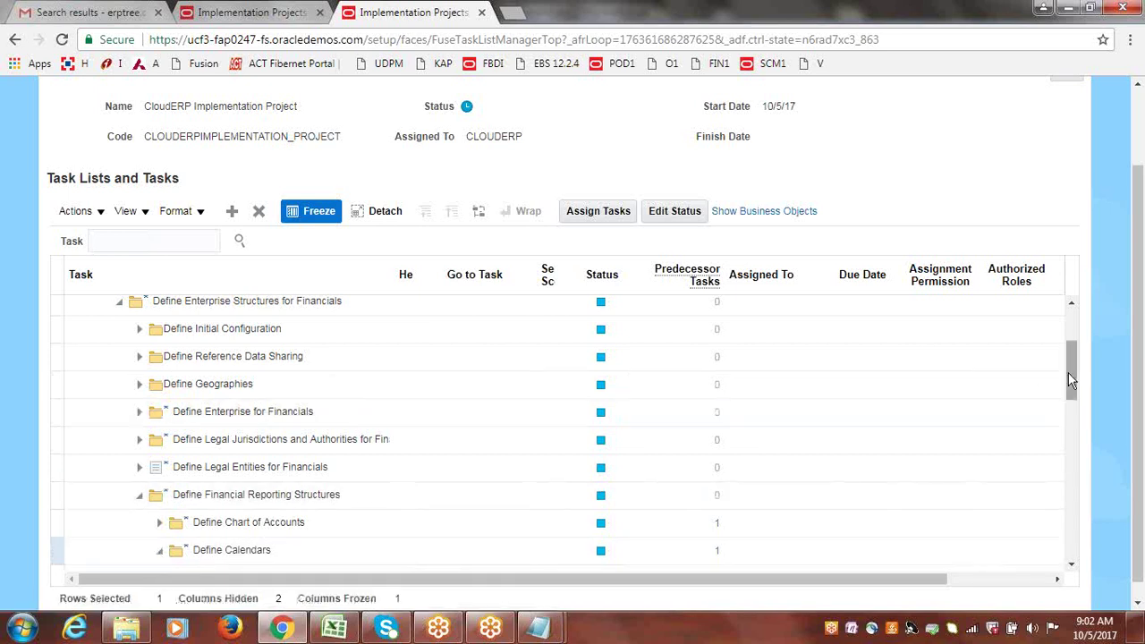
drag(1073, 379, 1078, 407)
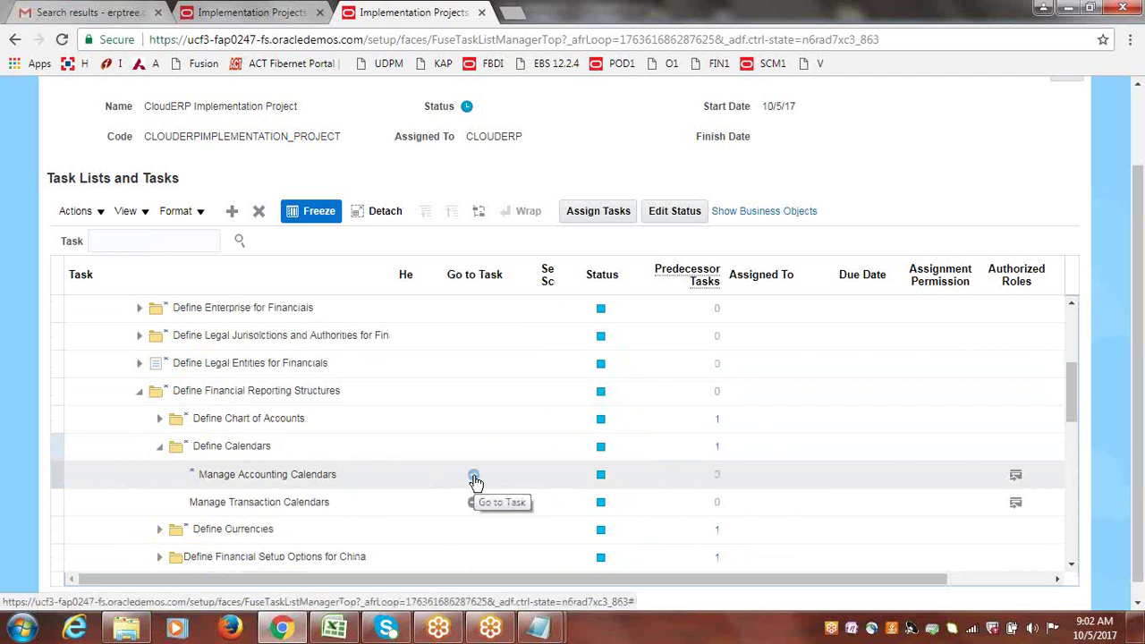
click(473, 476)
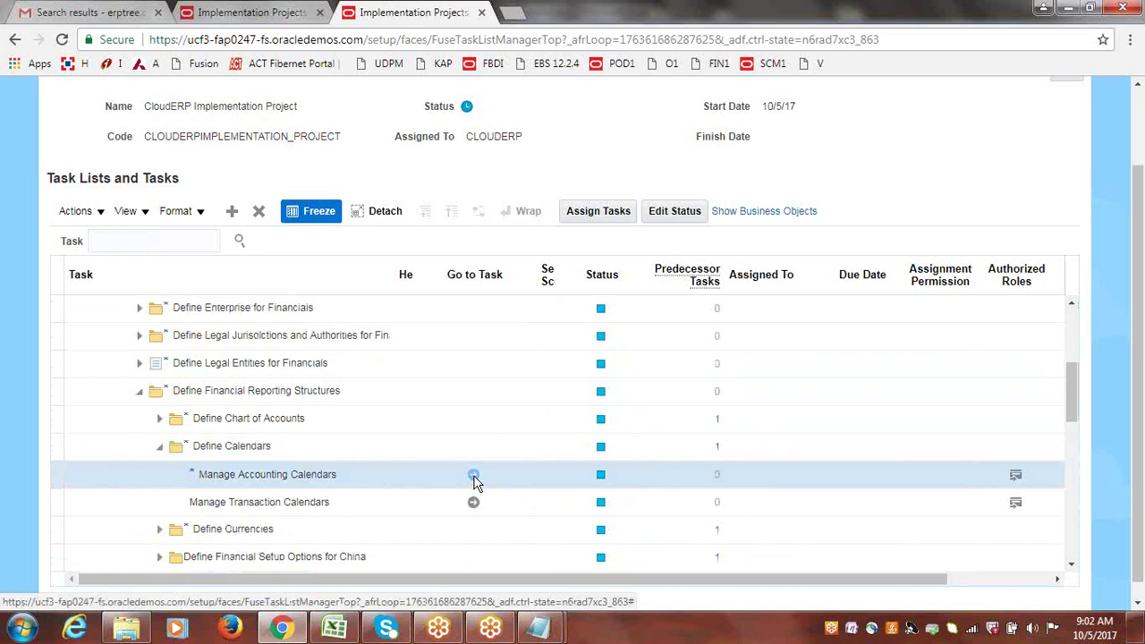
click(473, 475)
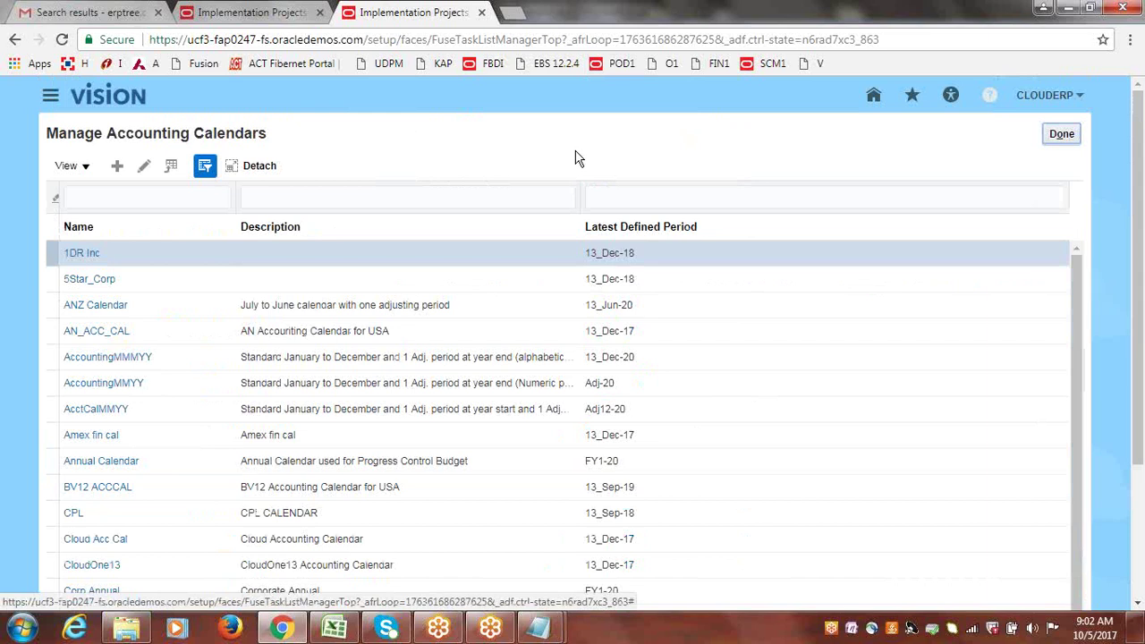
In the other project tab, open Manage Accounting Calendars from the search result, then click Done.
click(255, 12)
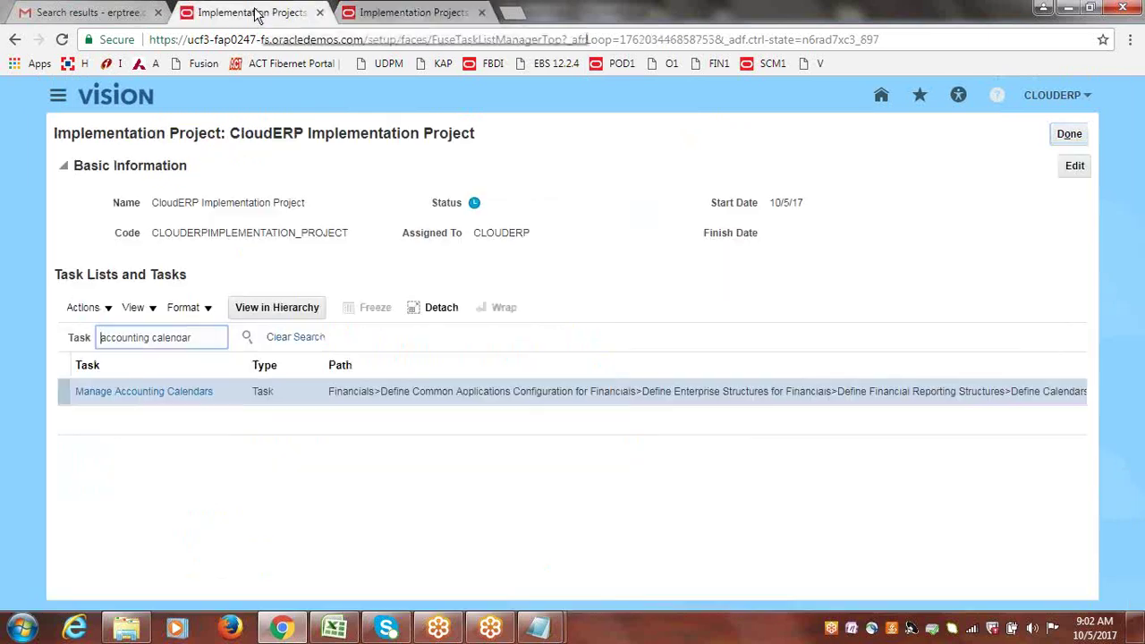
click(246, 339)
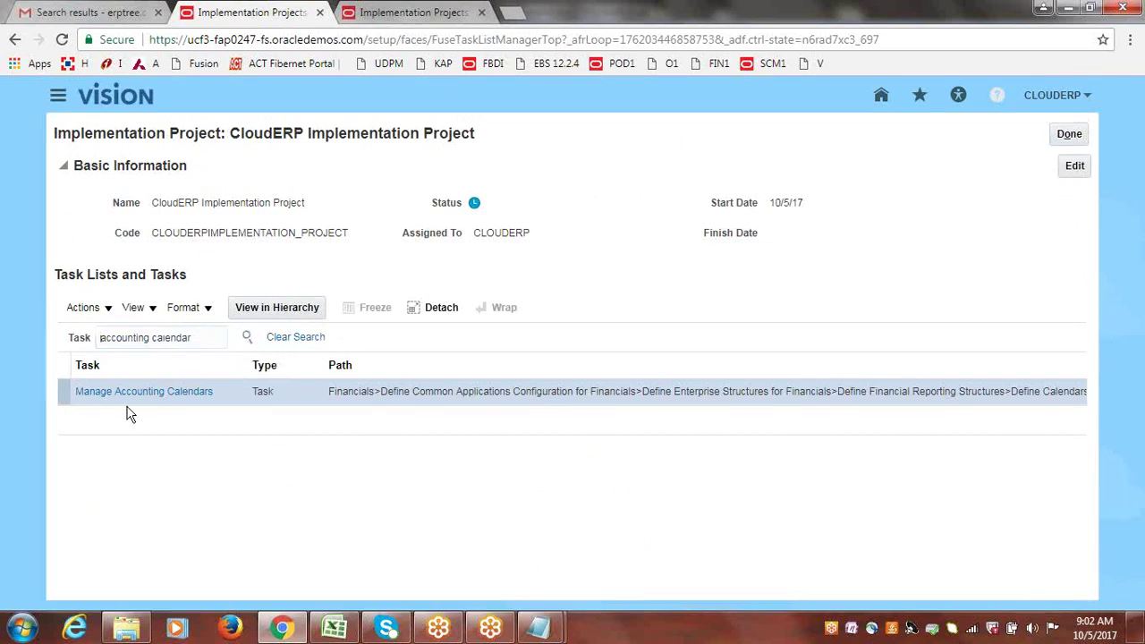
click(186, 394)
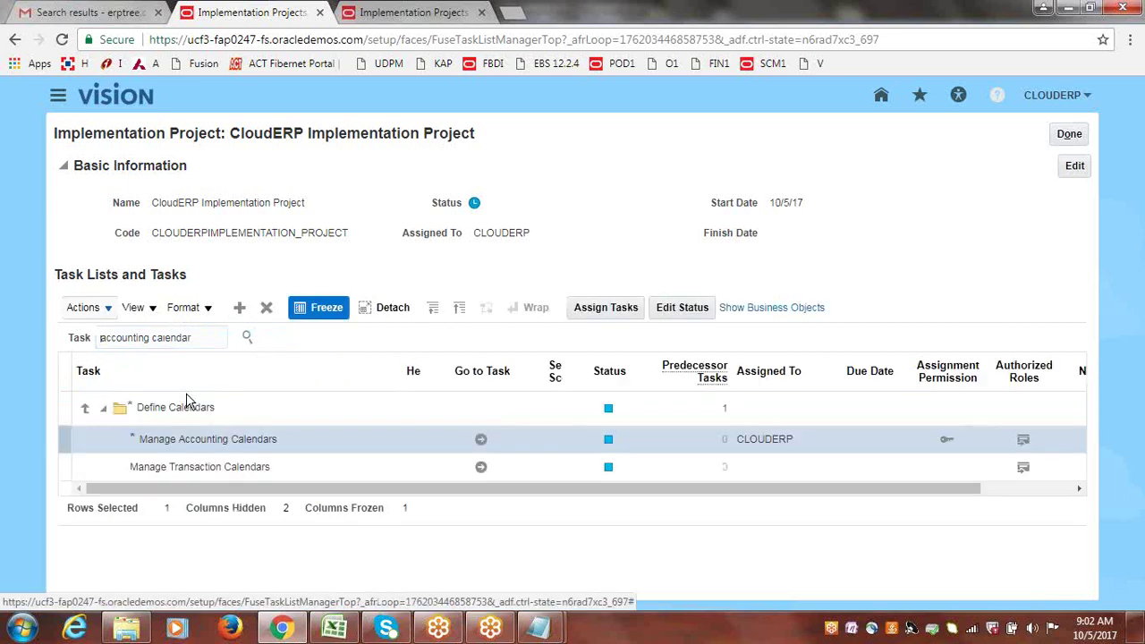
click(480, 441)
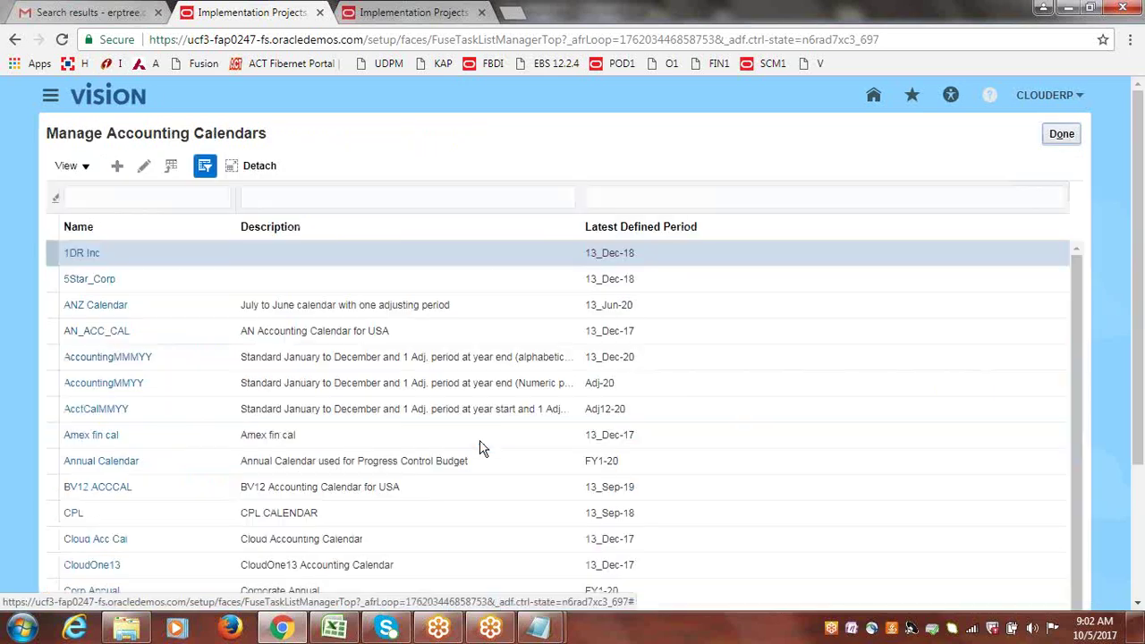
click(1062, 133)
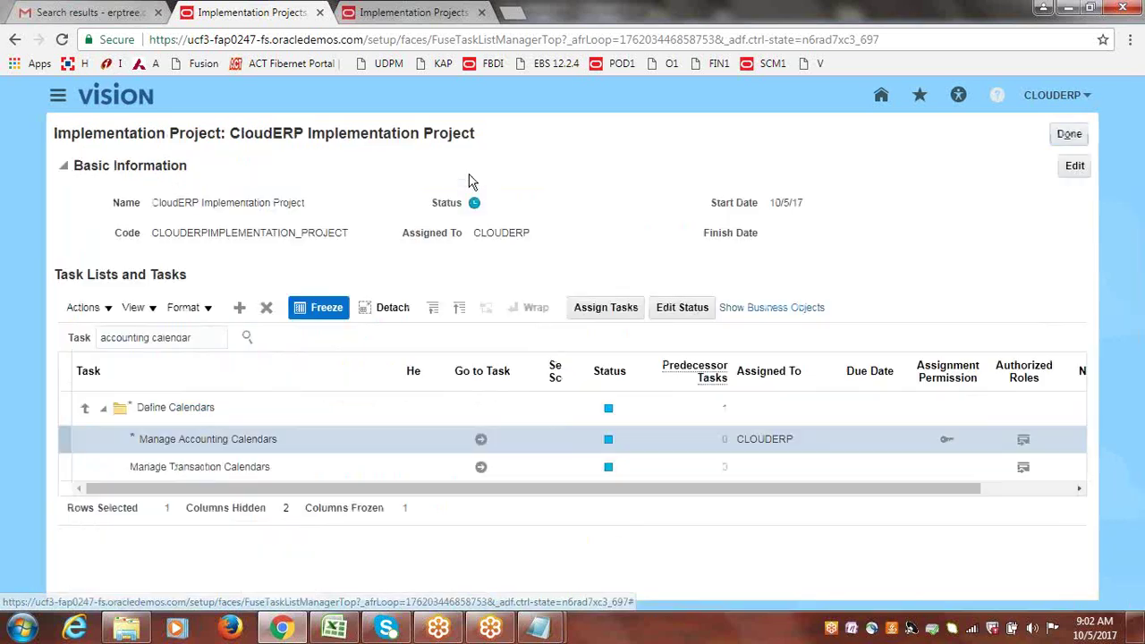
click(435, 12)
Close the duplicate accounting calendars tab, select the task search text, and show Favorites and Recent Items.
click(482, 13)
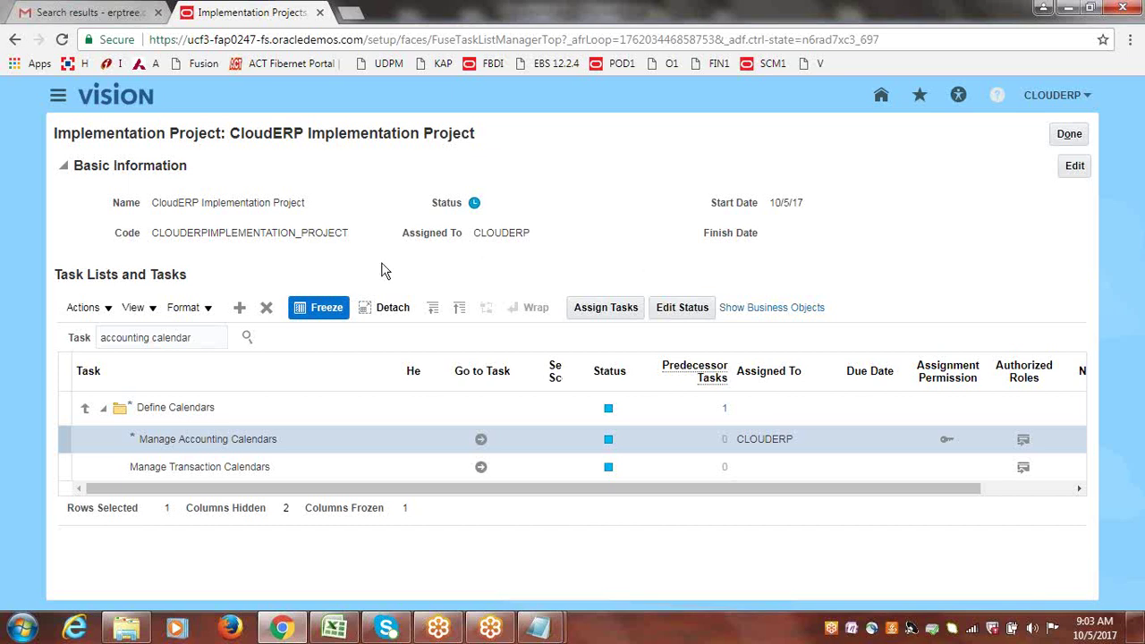
click(202, 340)
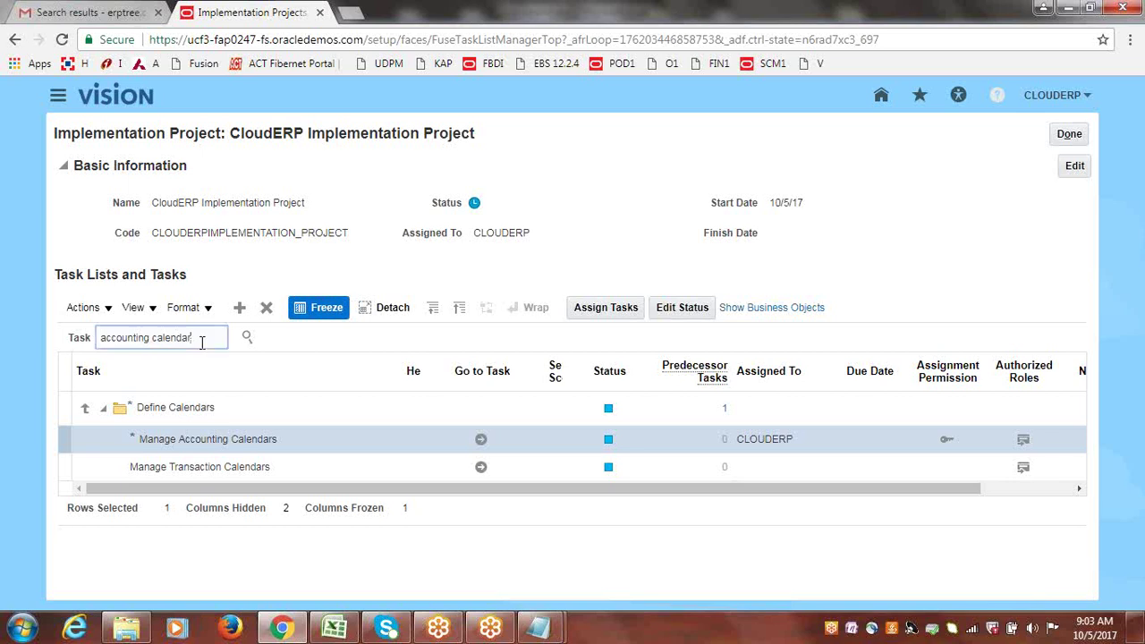
key(shift+Left)
key(shift+Left)
key(shift+Left)
key(shift+Left)
key(shift+Left)
key(shift+Left)
key(shift+Home)
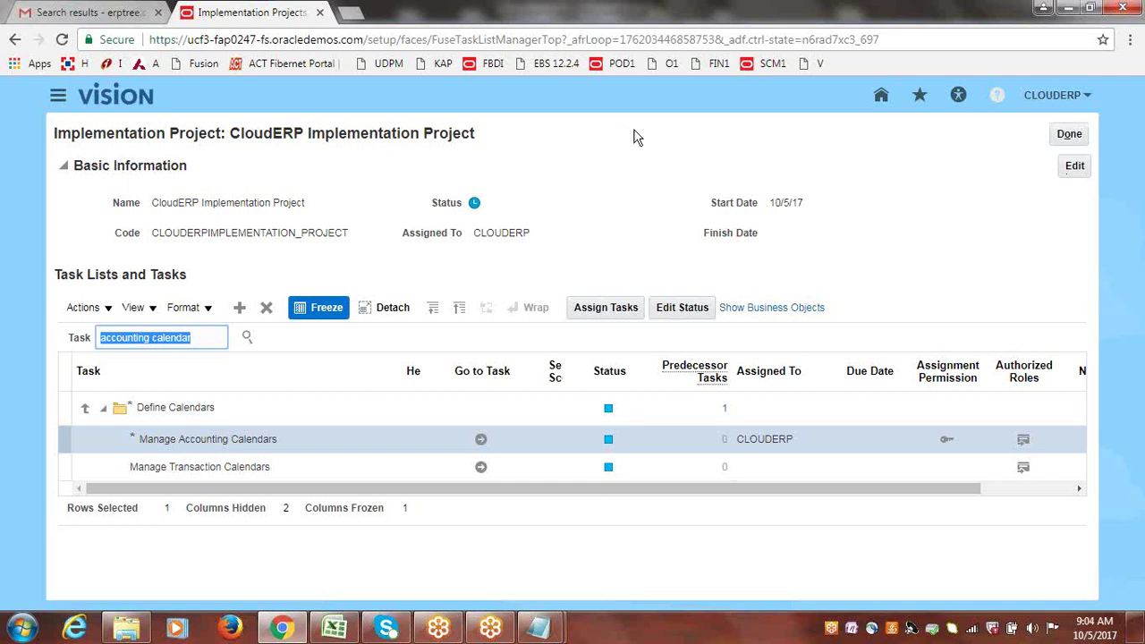
click(919, 96)
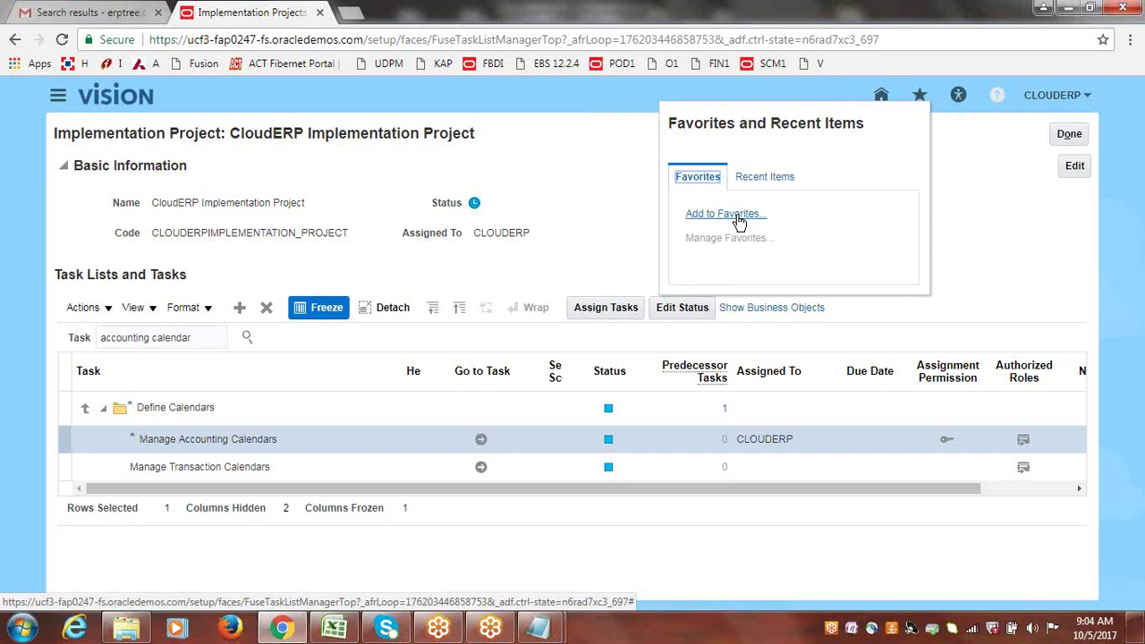
Close the Favorites and Recent Items panel and clear the selected search text.
click(978, 159)
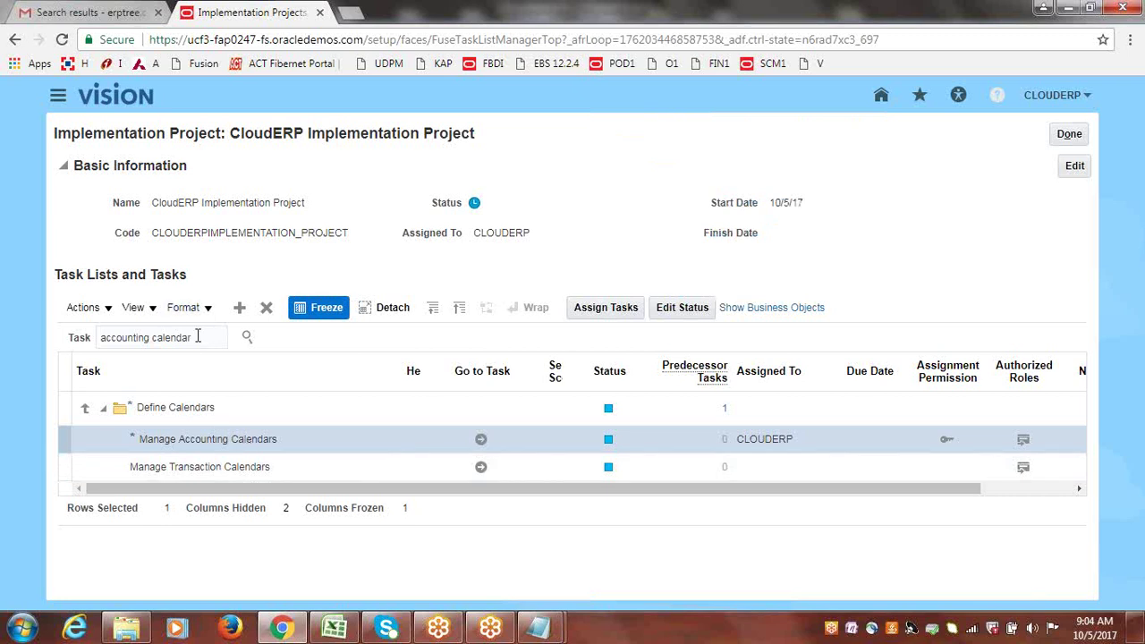
drag(198, 336, 102, 338)
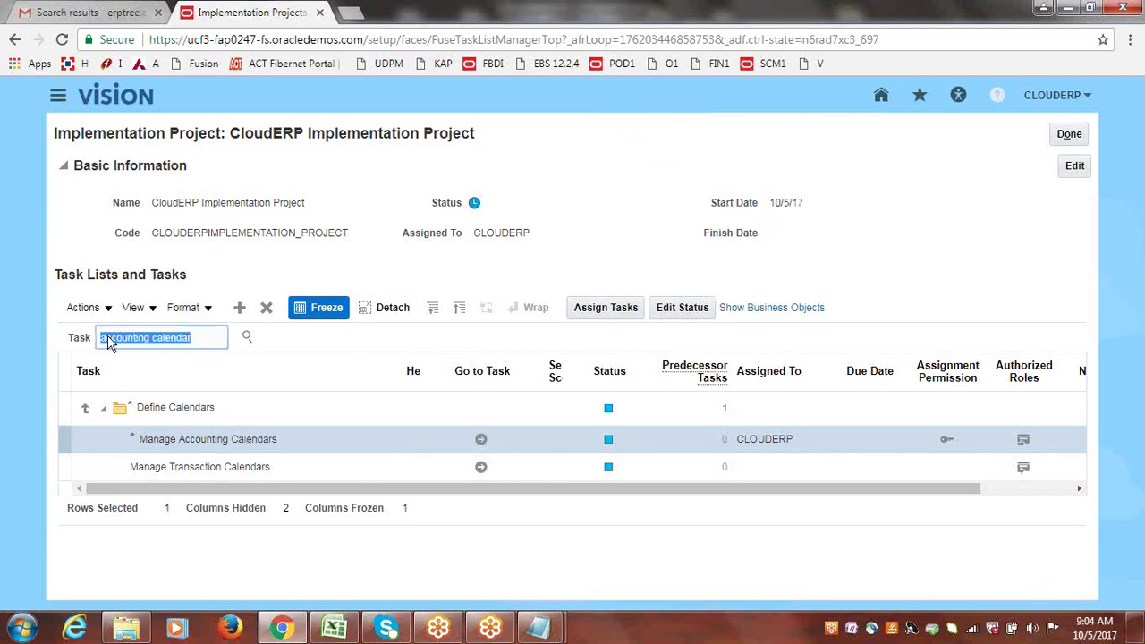
click(326, 268)
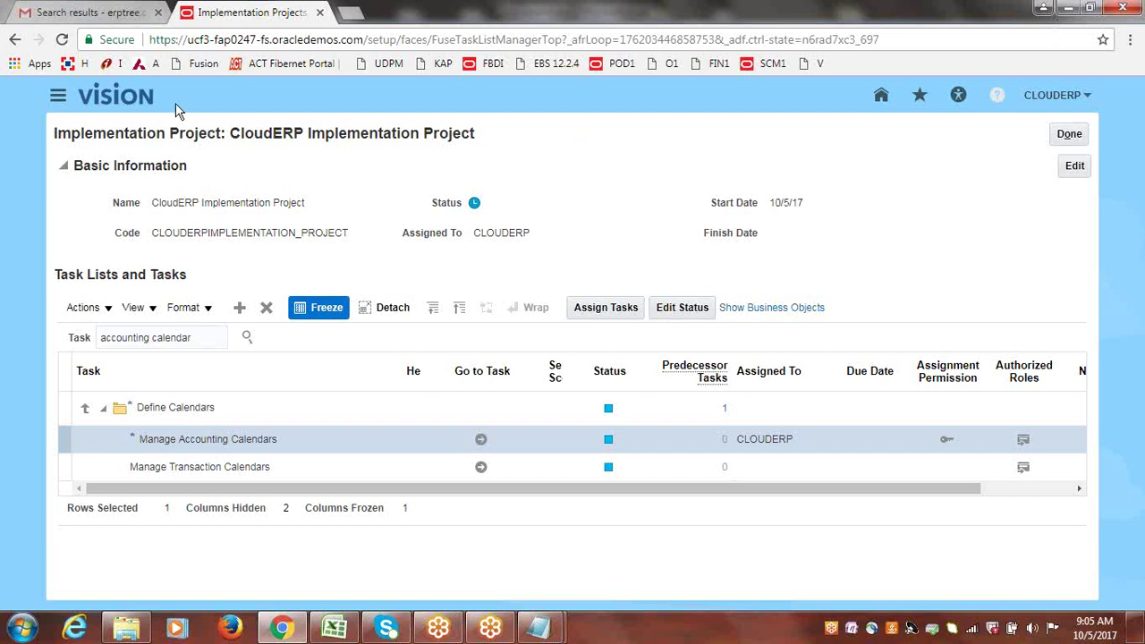
In a new tab, open Setup and Maintenance in the demo environment, then return to the project tab.
click(350, 13)
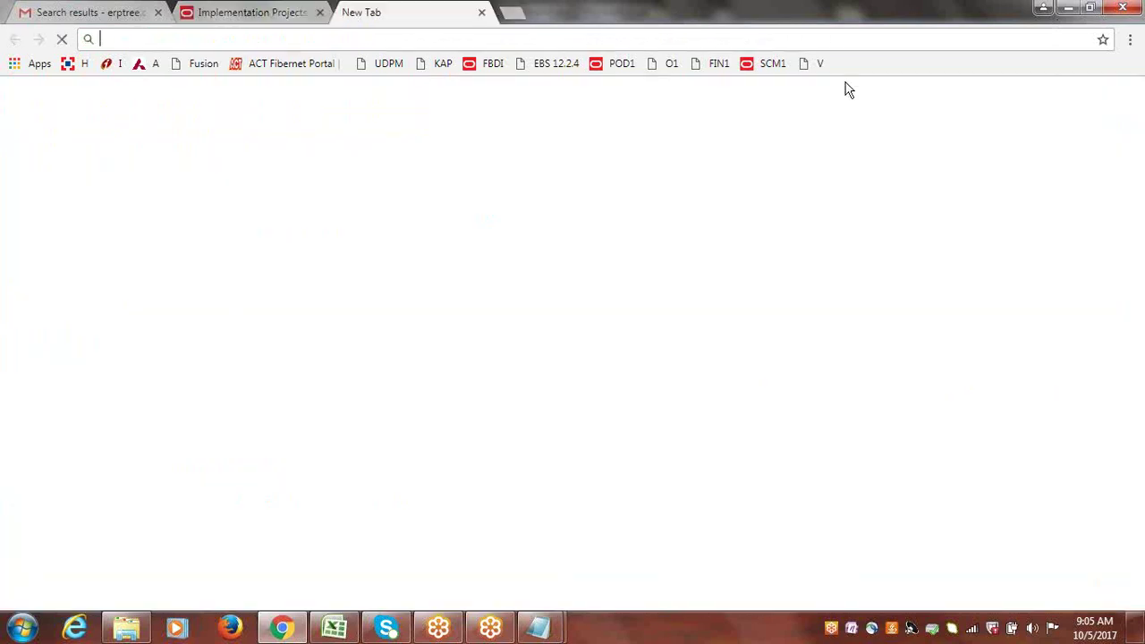
click(776, 64)
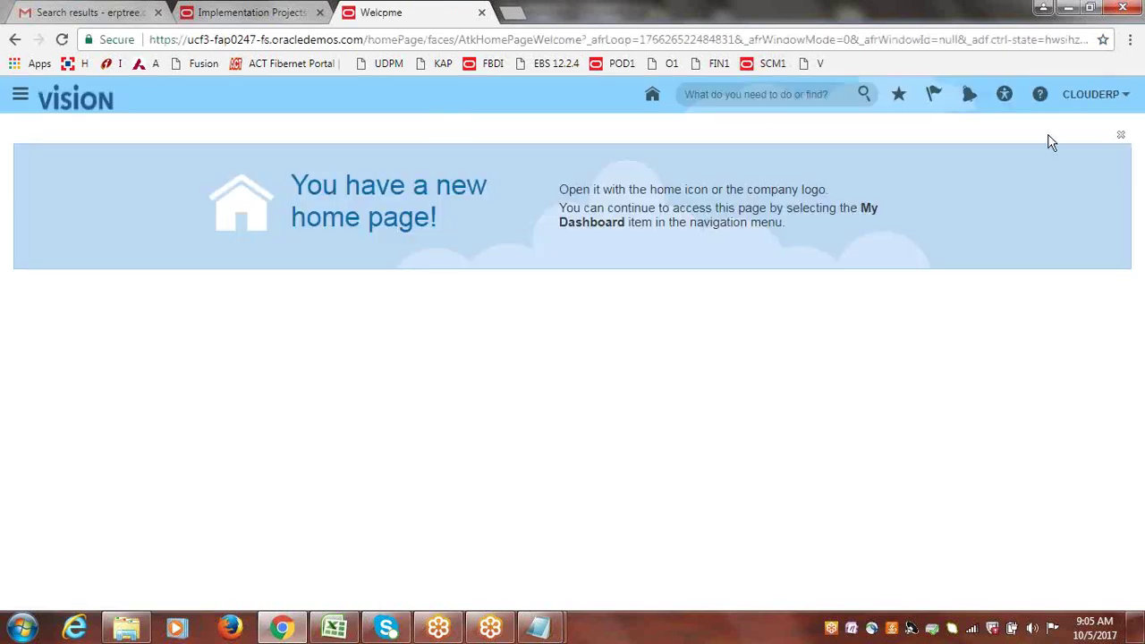
click(1093, 95)
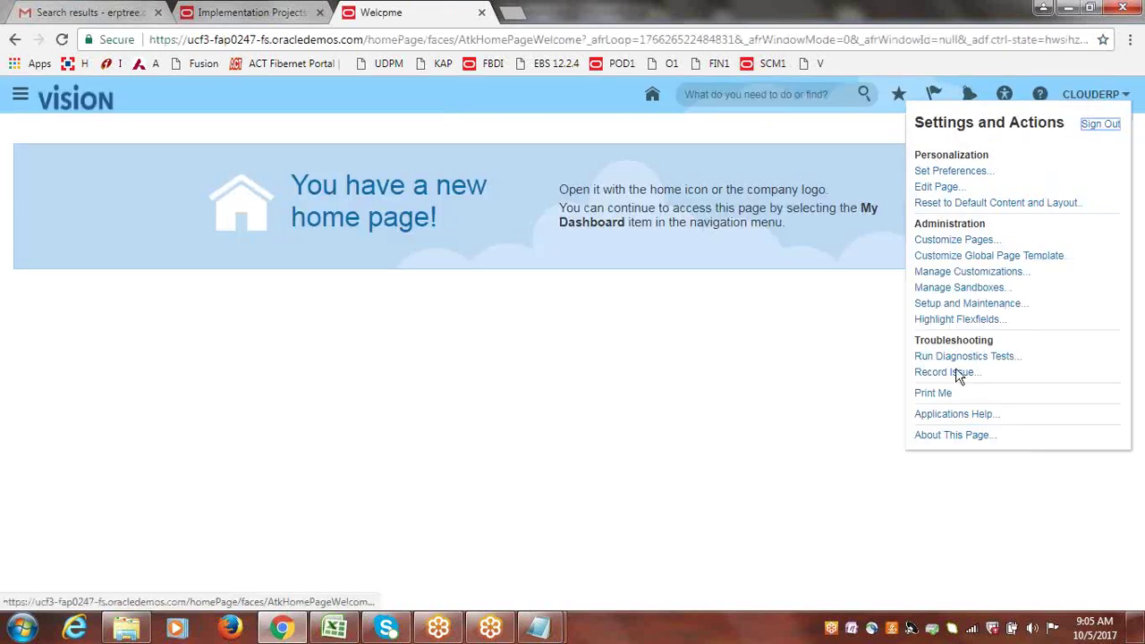
click(985, 305)
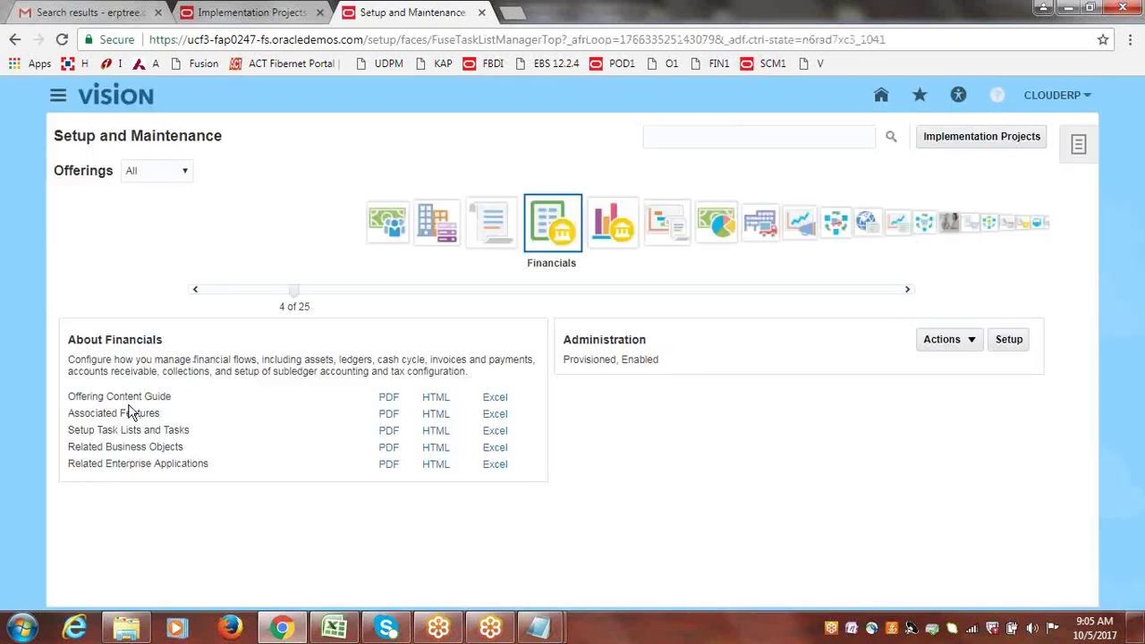
drag(68, 431, 189, 435)
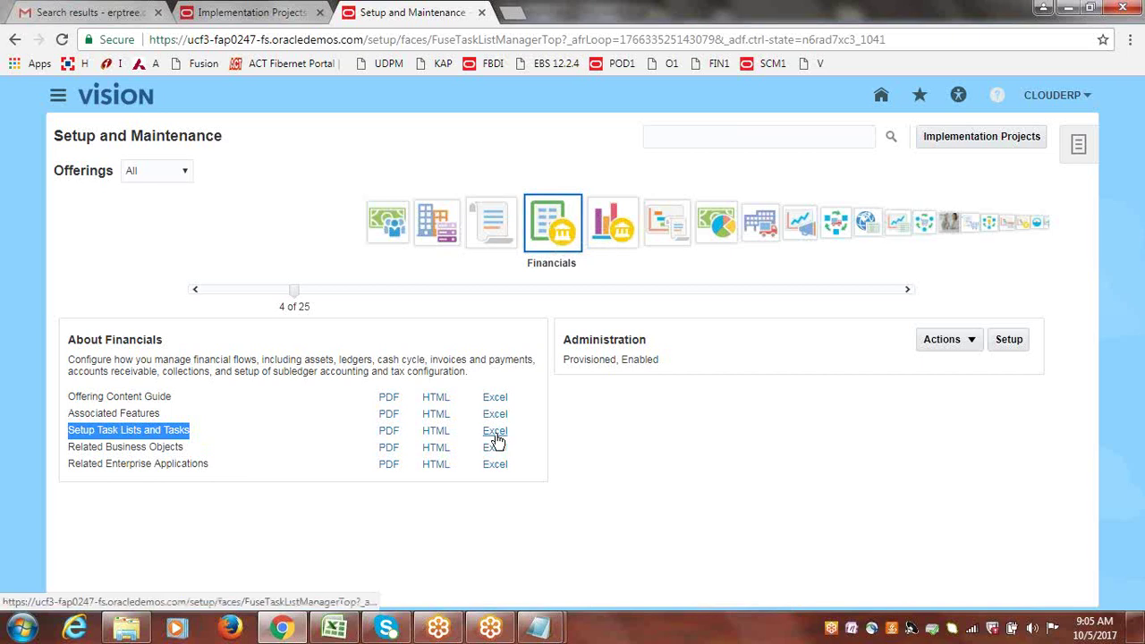
click(252, 12)
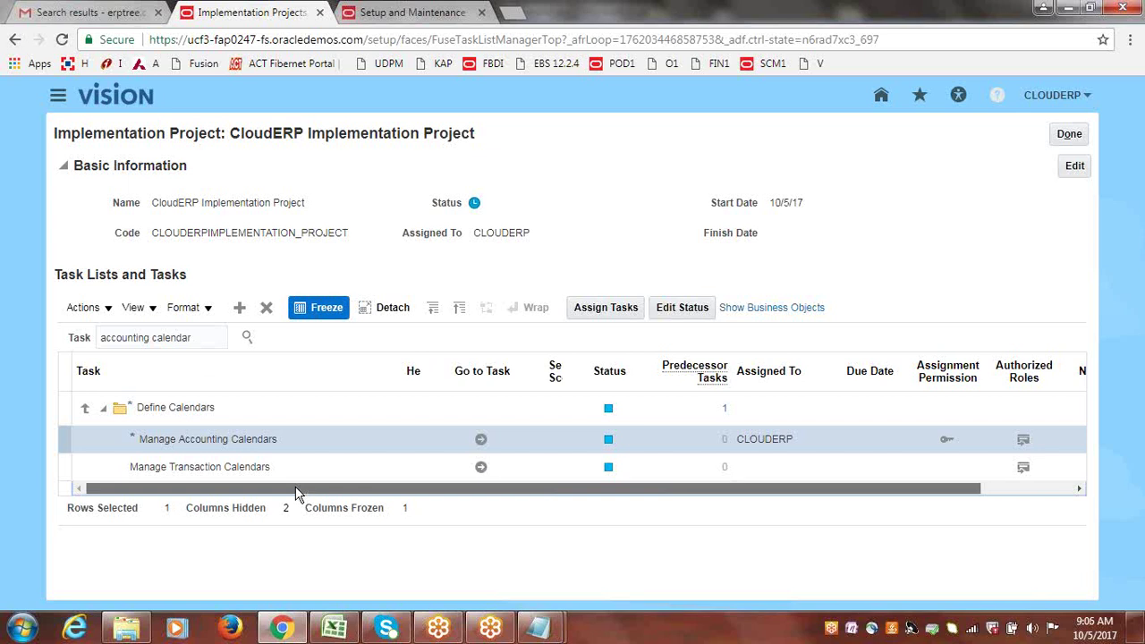
drag(295, 491, 327, 494)
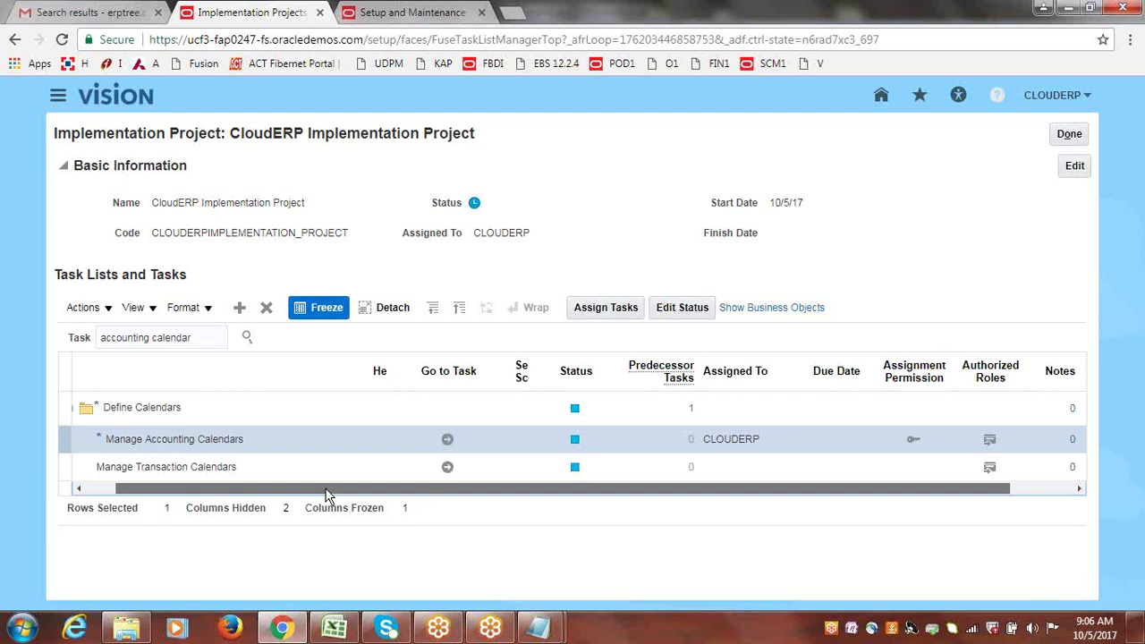
drag(326, 494, 405, 496)
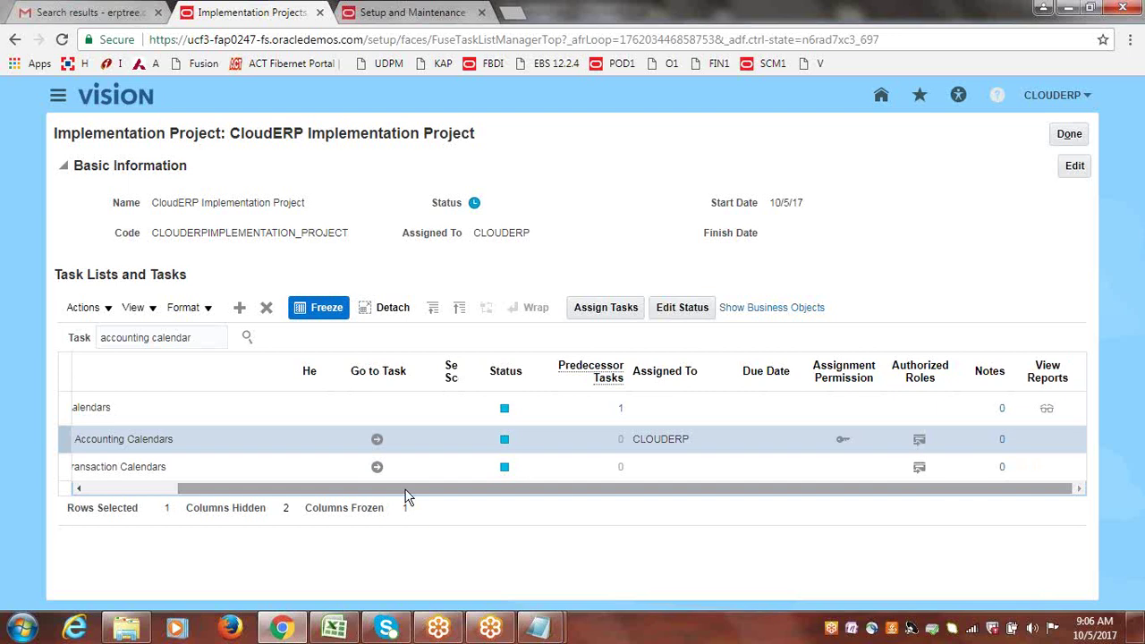
drag(404, 497, 400, 497)
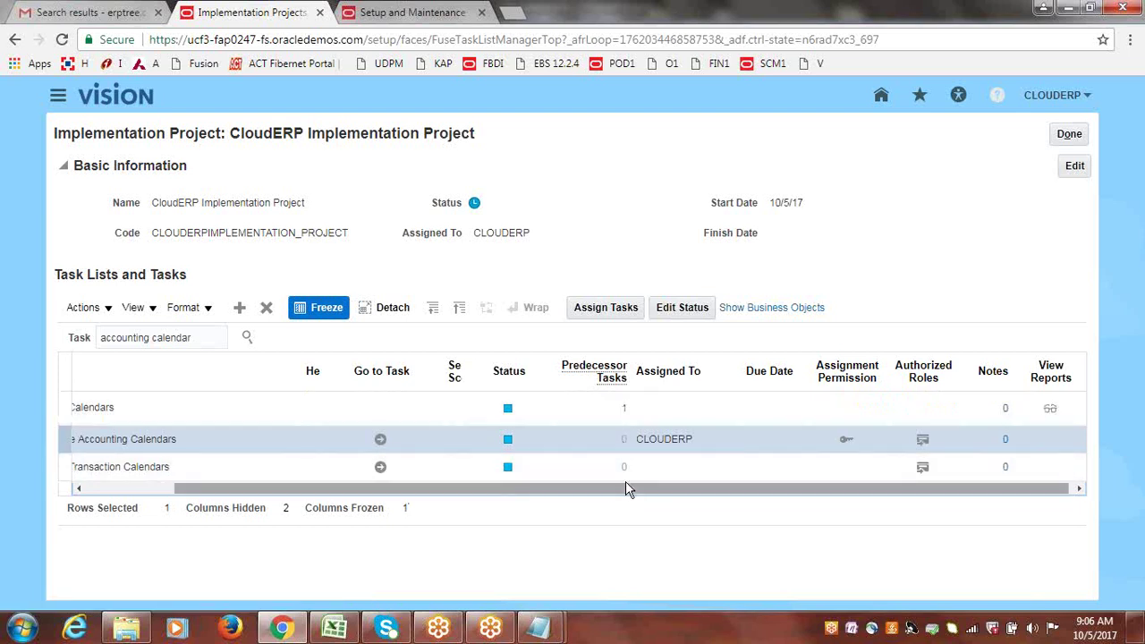
drag(626, 489, 555, 490)
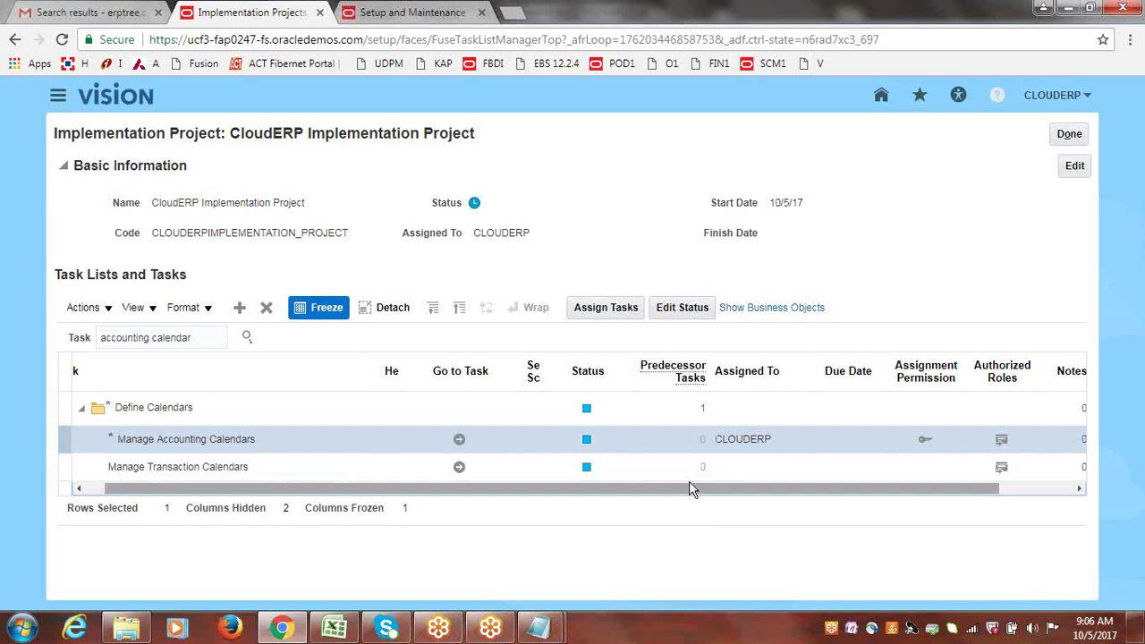
drag(686, 491, 799, 491)
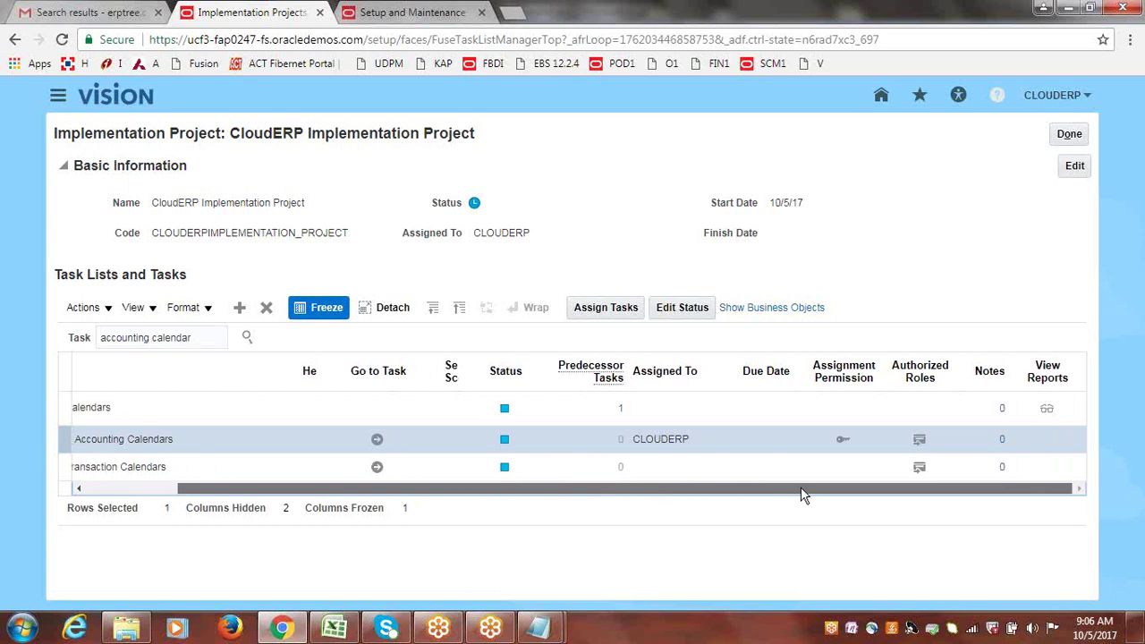
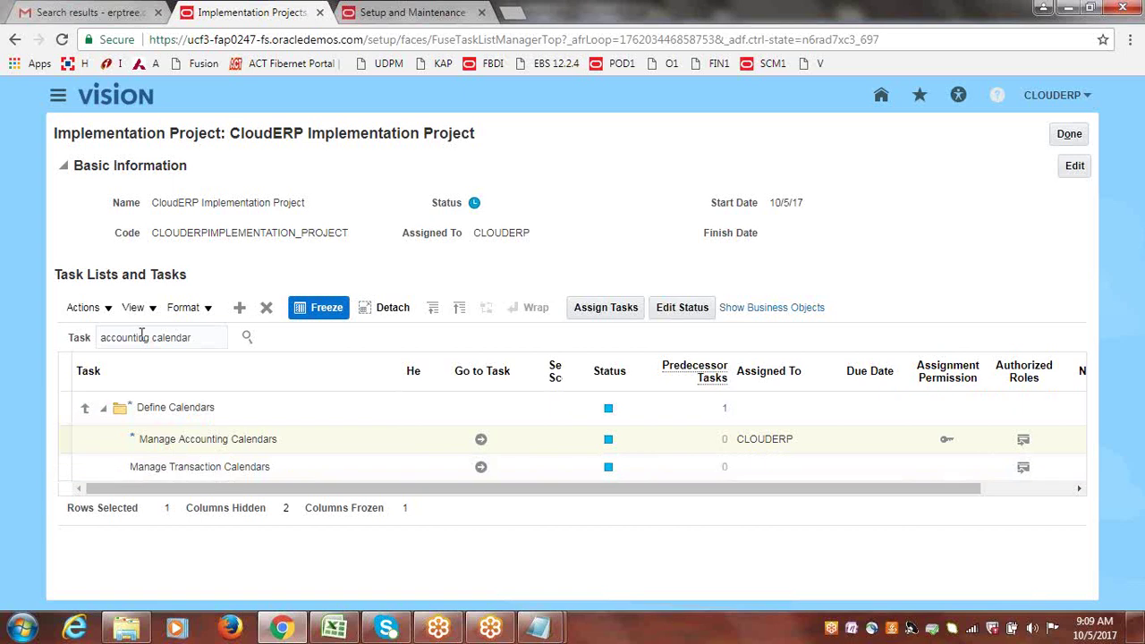
Rerun the accounting calendar task search and select the Define Calendars task row in its hierarchy.
click(246, 339)
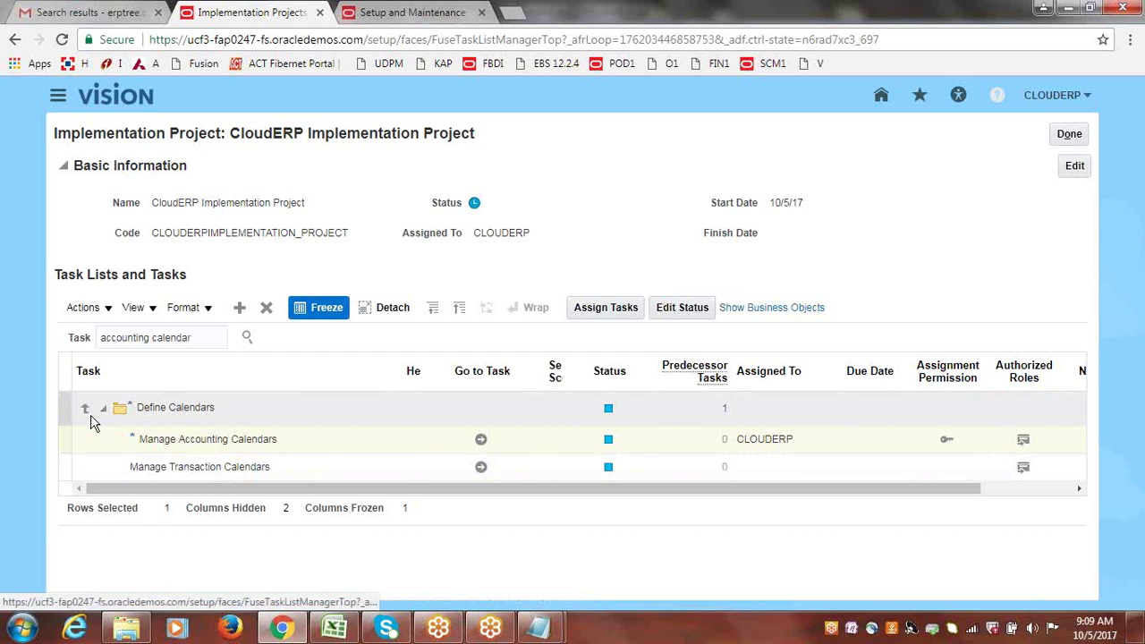
click(247, 339)
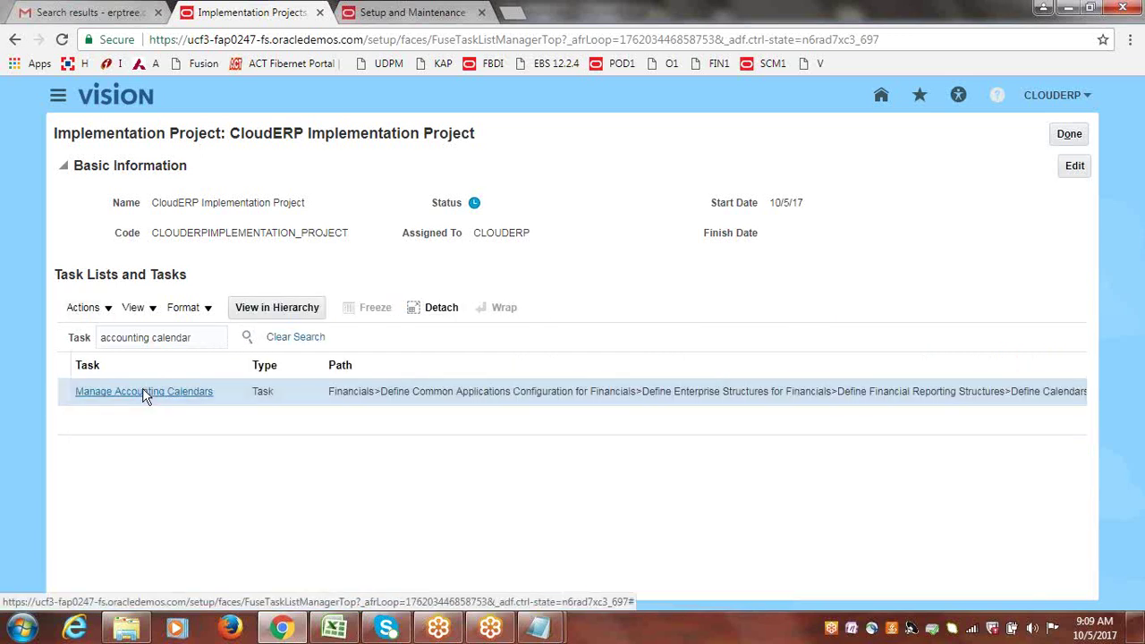
click(143, 392)
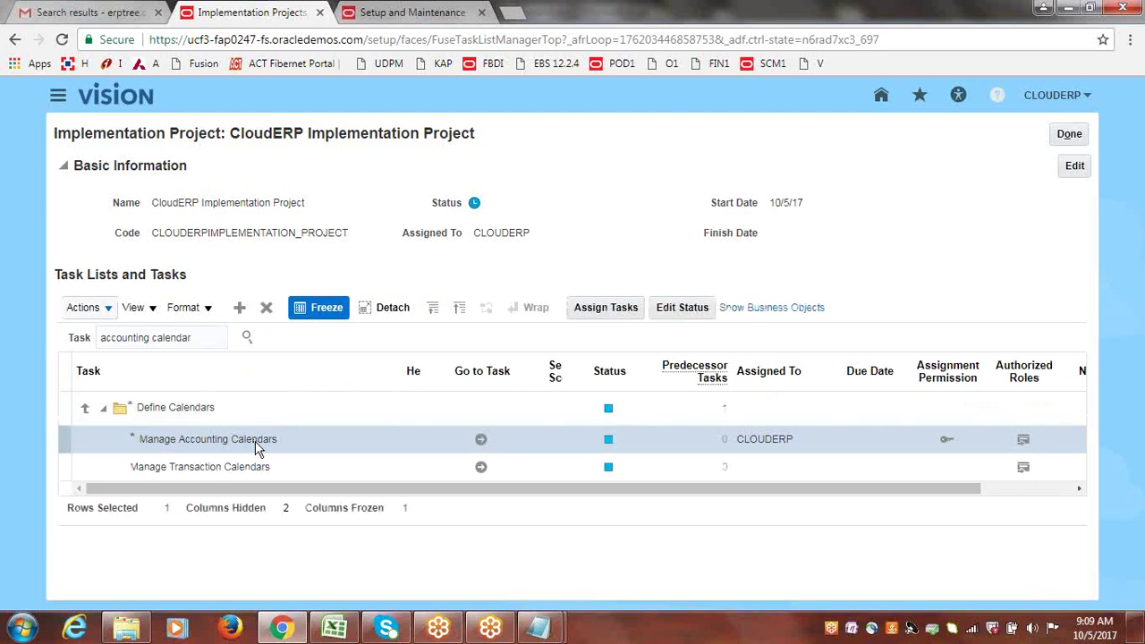
click(87, 413)
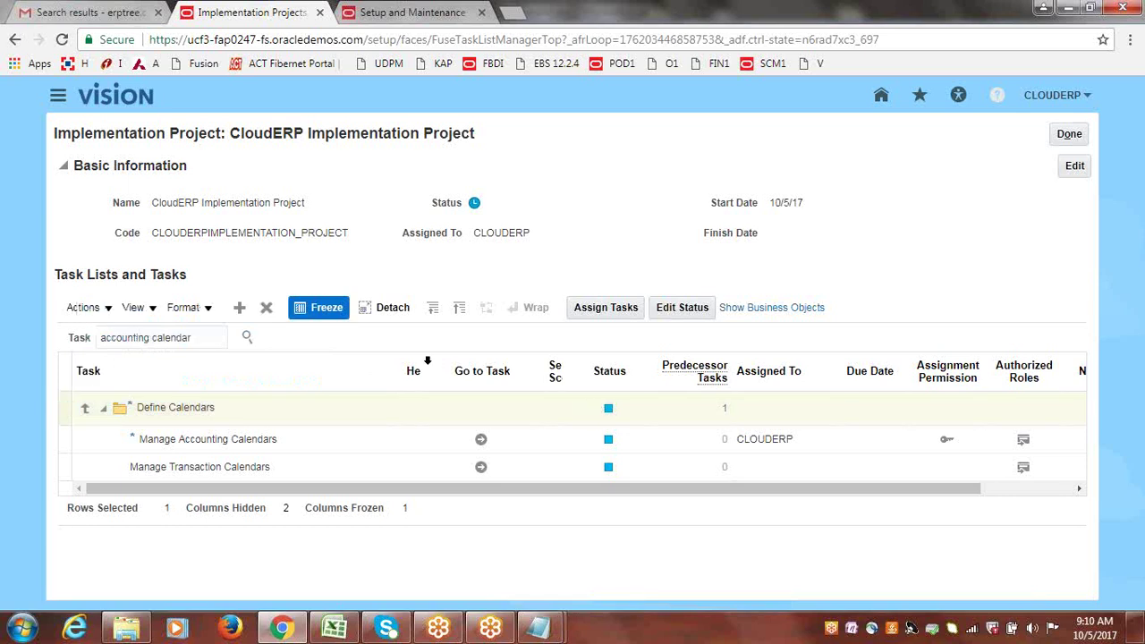
Widen the Help column of the task table and switch inline help display off.
drag(422, 360, 451, 359)
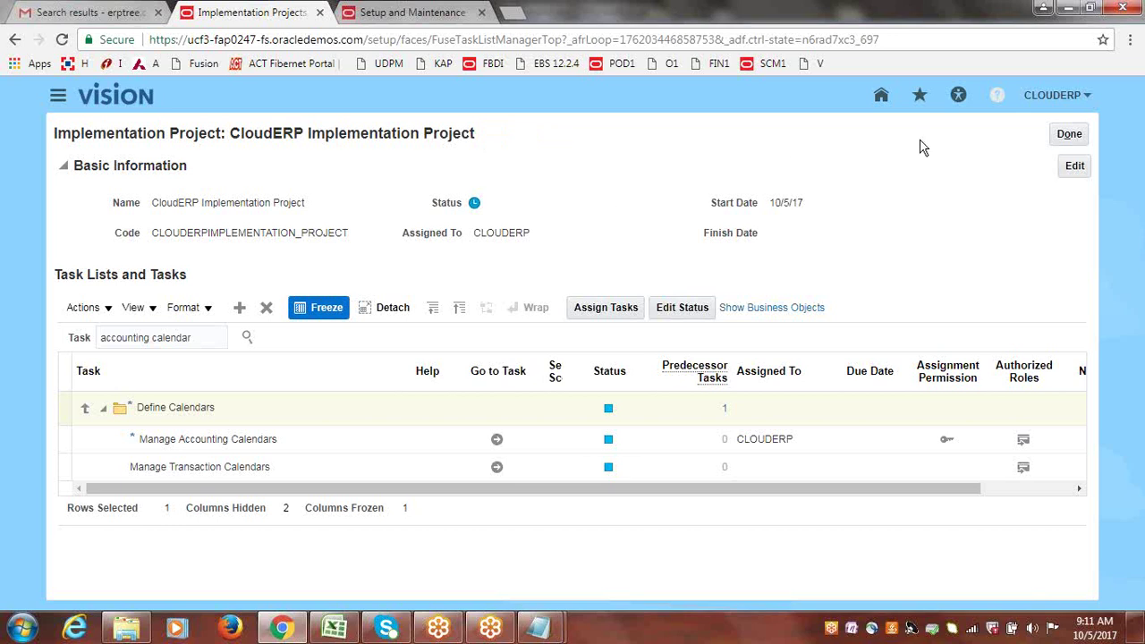
click(998, 94)
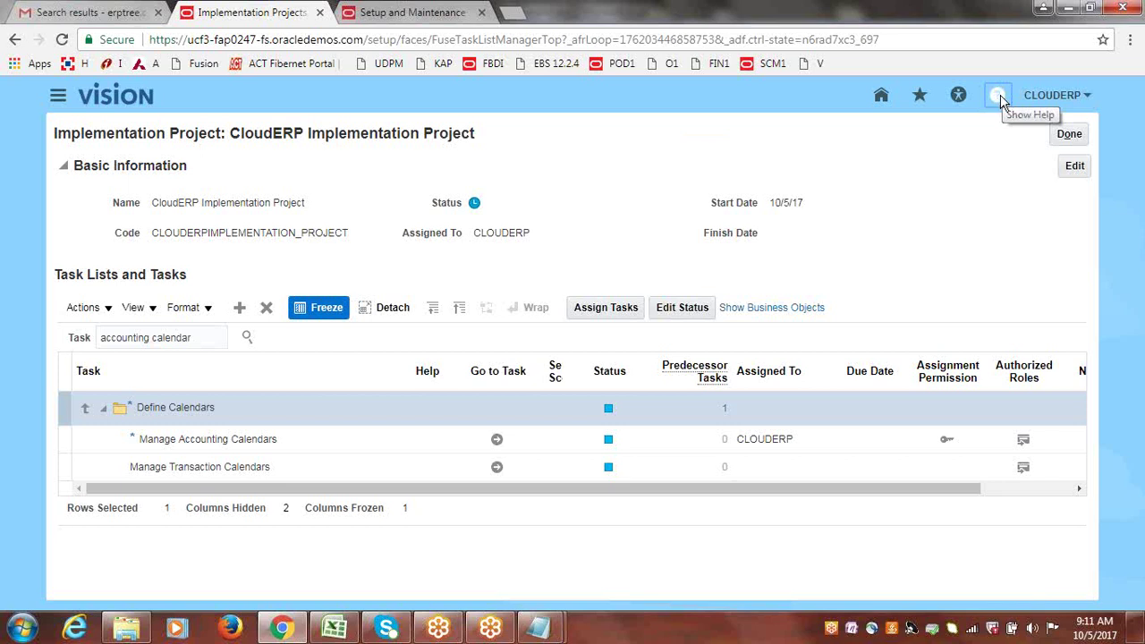
Turn Show Help back on and bring up the help summary for Manage Accounting Calendars.
click(999, 98)
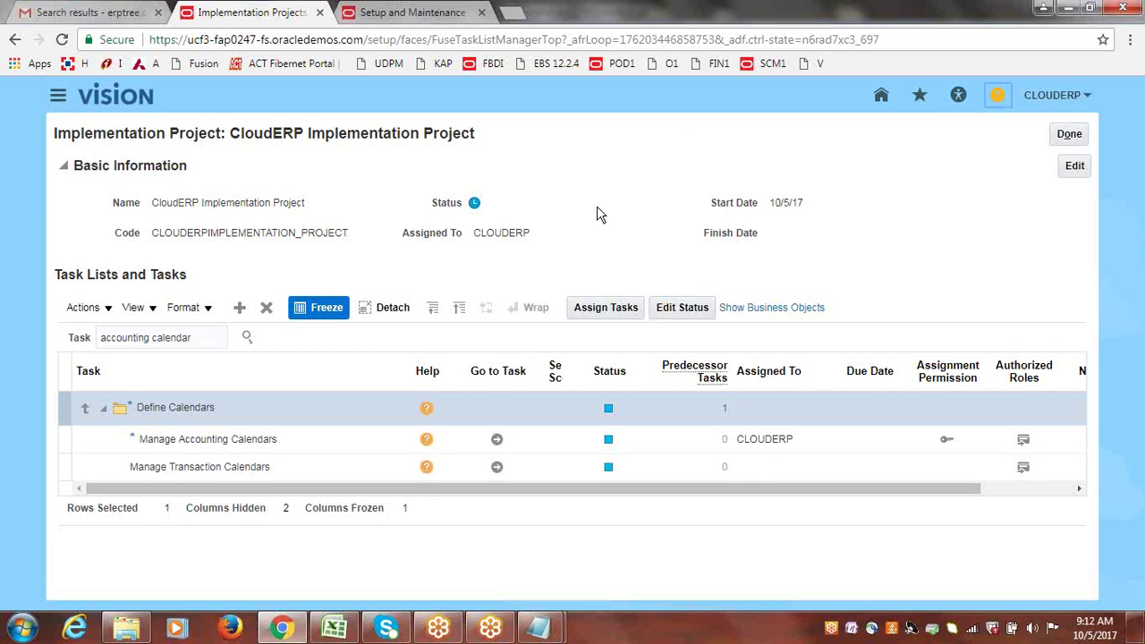
click(427, 442)
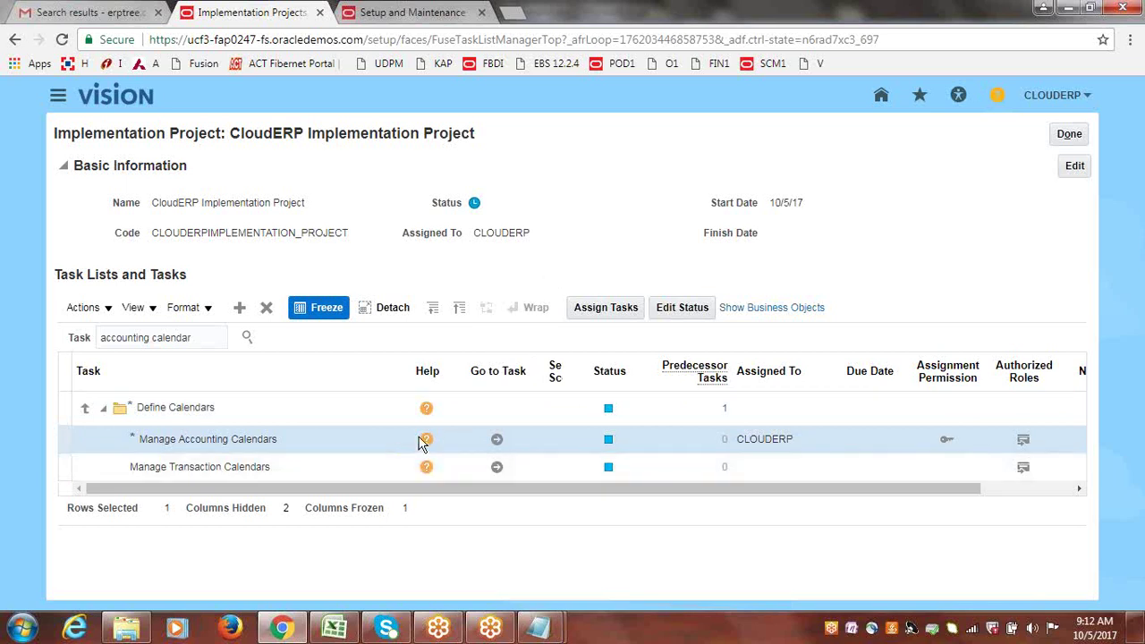
click(424, 440)
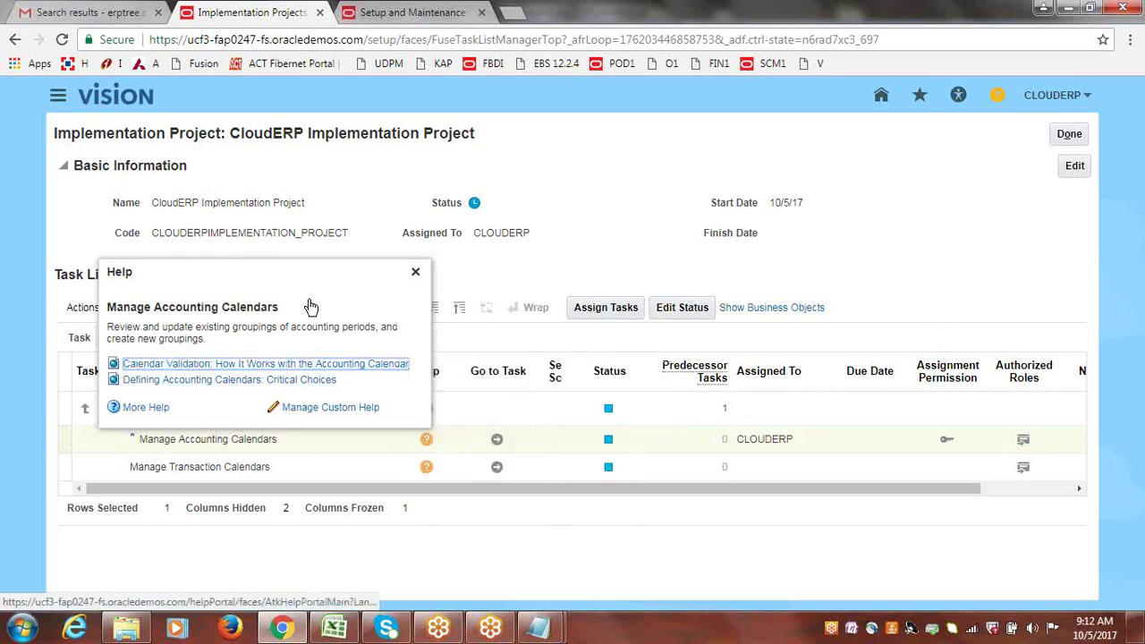
mouse_move(138, 371)
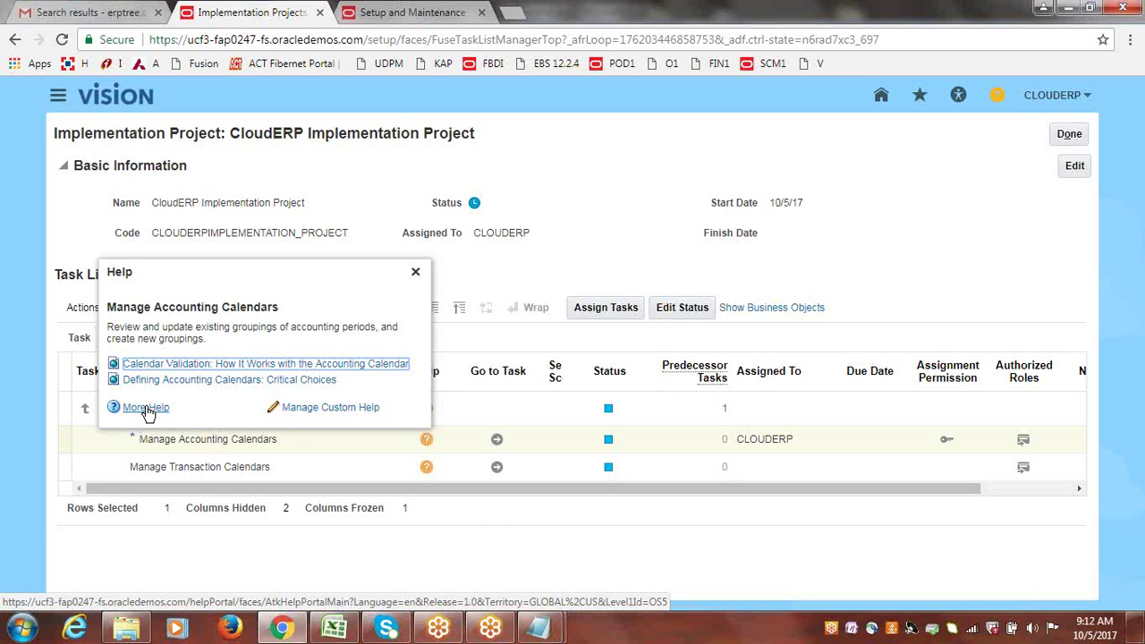
Use More Help to launch the full Oracle Applications Help portal in a new tab.
click(147, 408)
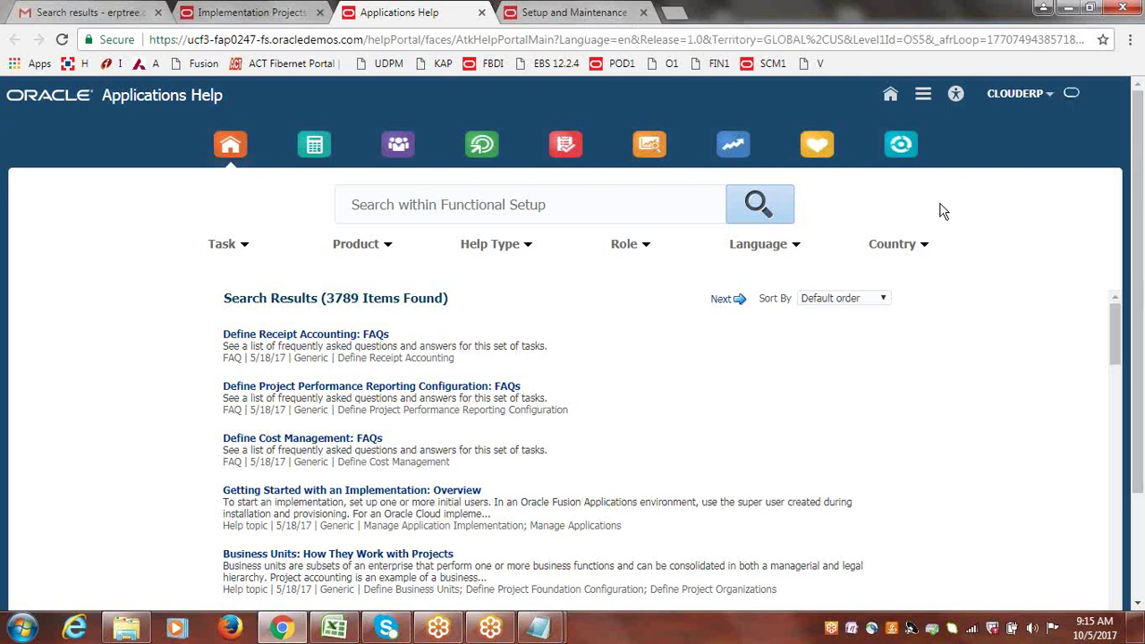
click(259, 12)
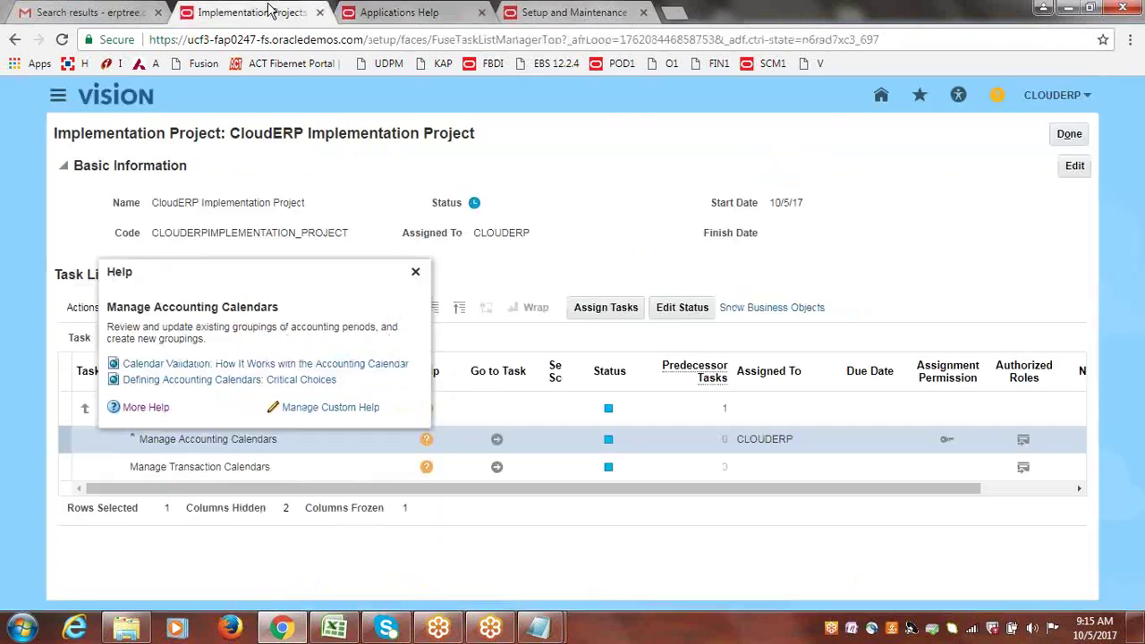
click(158, 408)
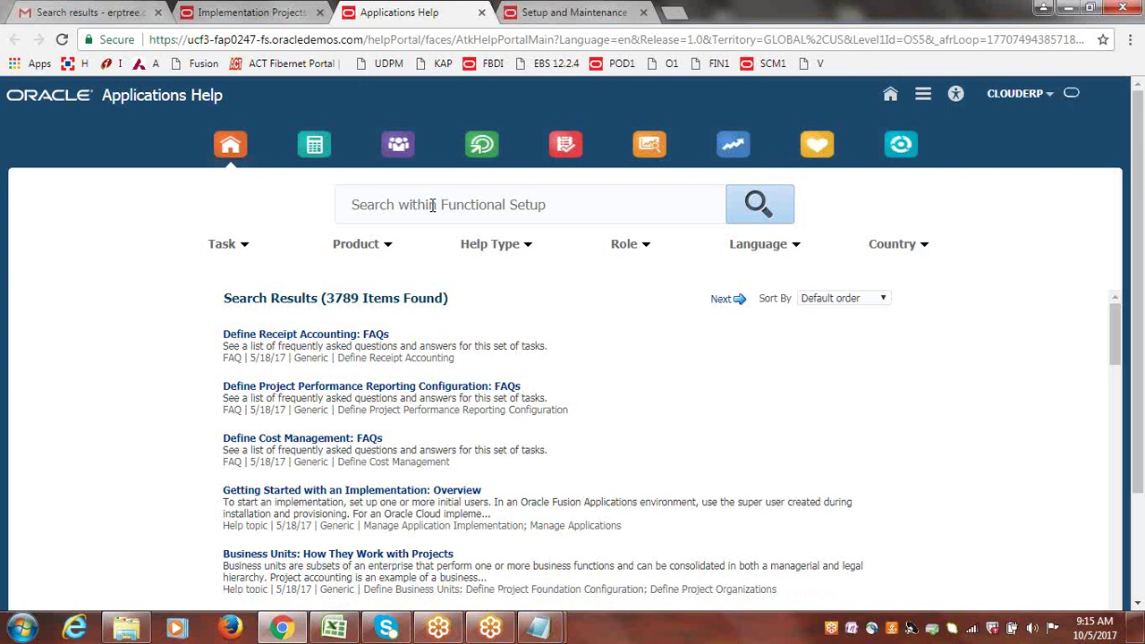
Go to the Financials help area and enter 'accounting calendar' as the search query.
click(460, 204)
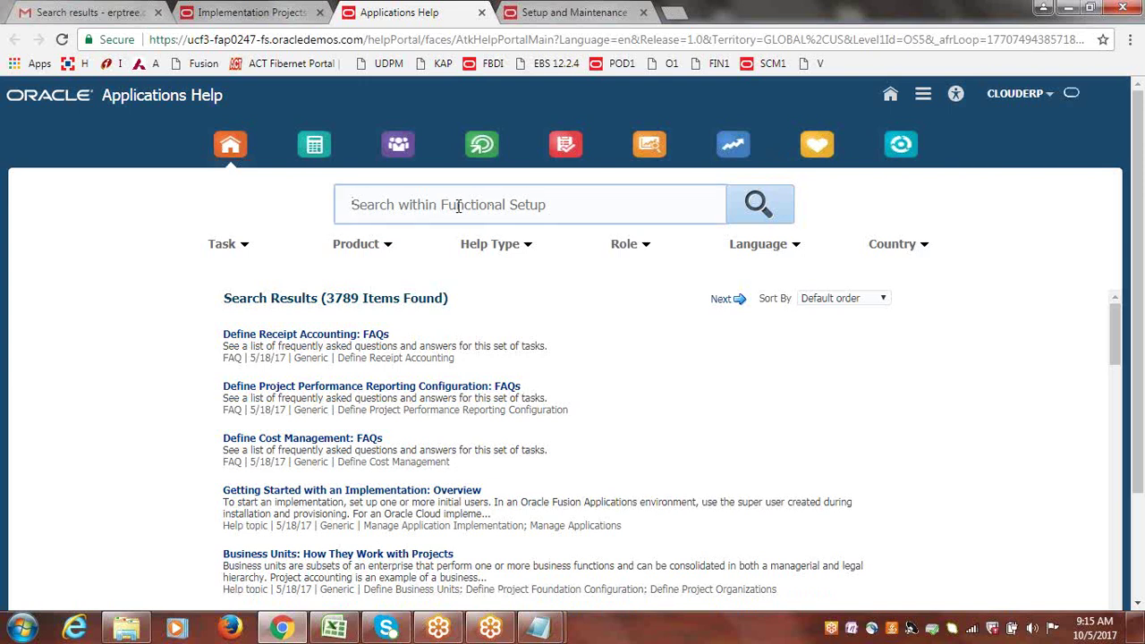
click(314, 146)
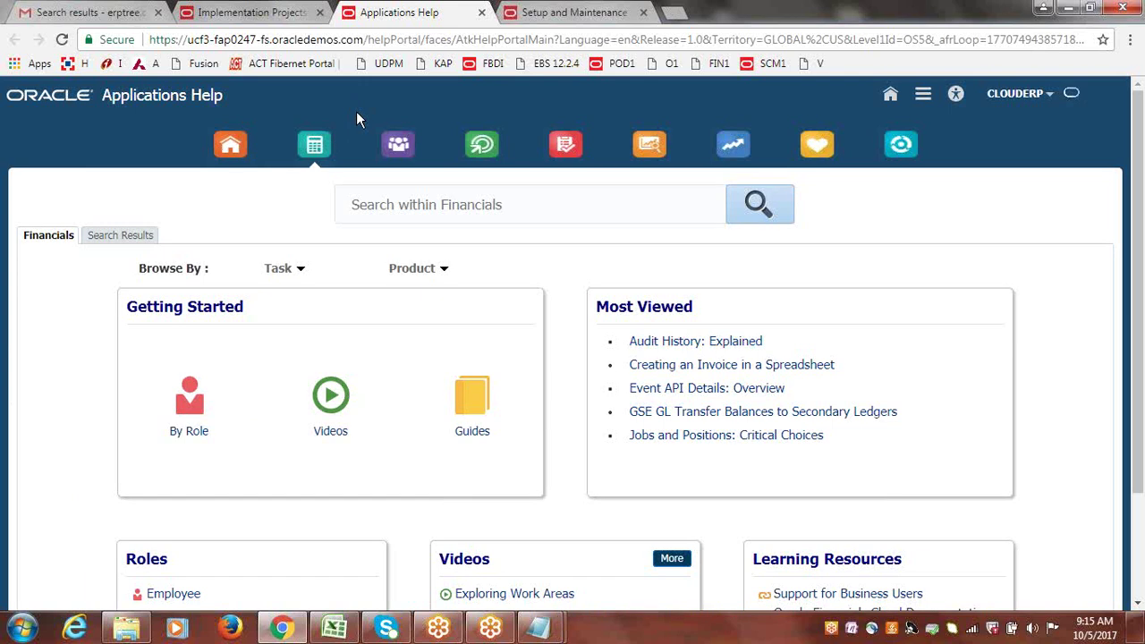
click(497, 207)
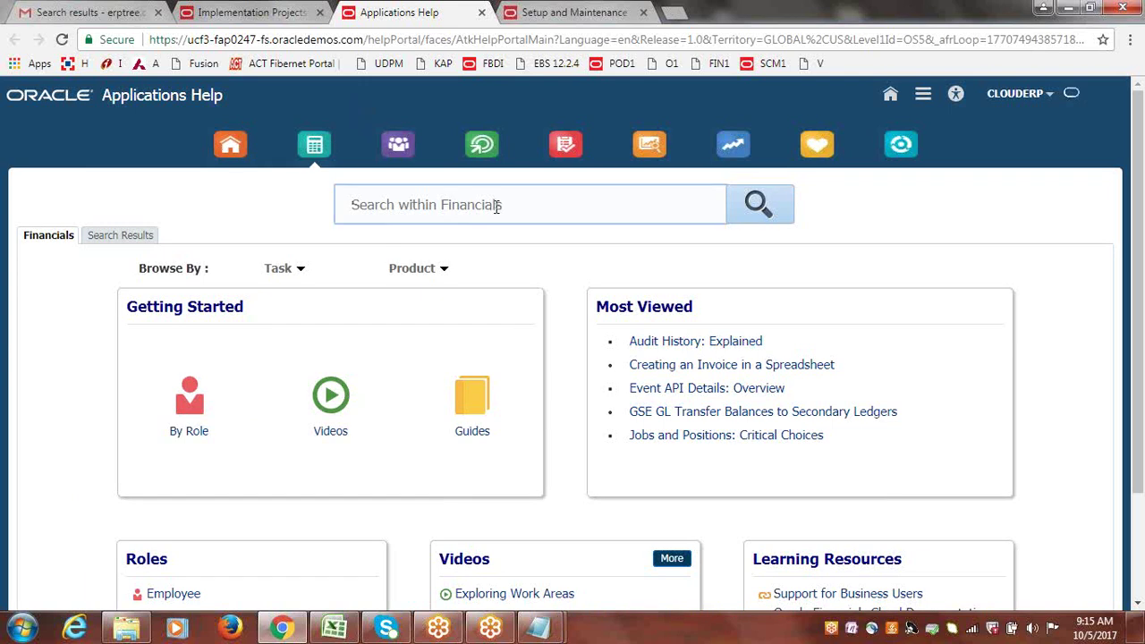
text(account)
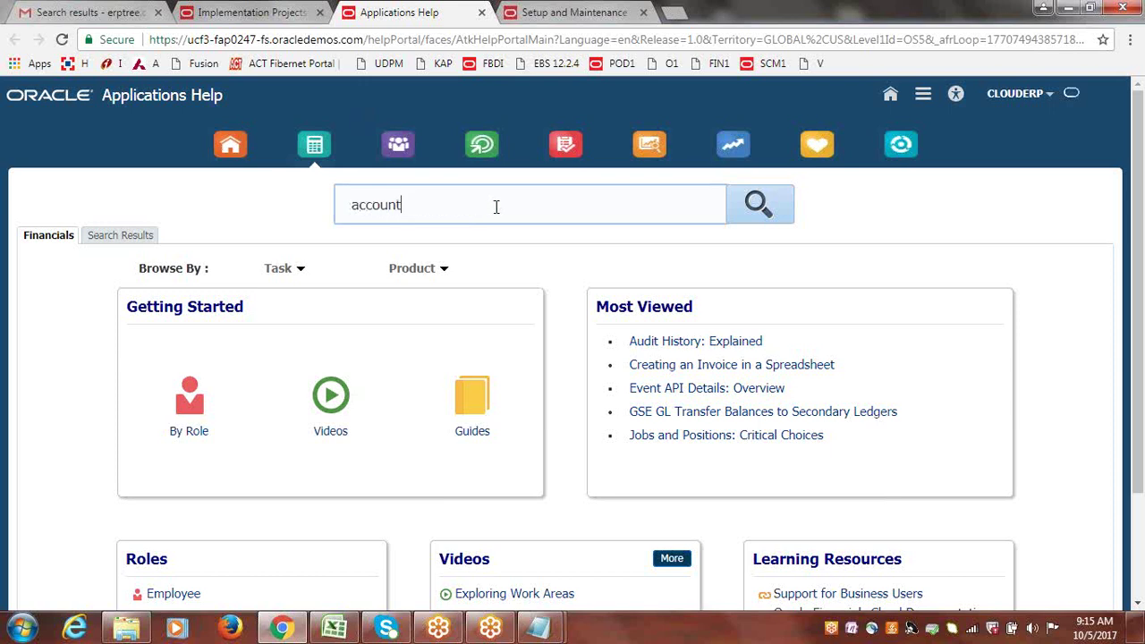
text(ing c)
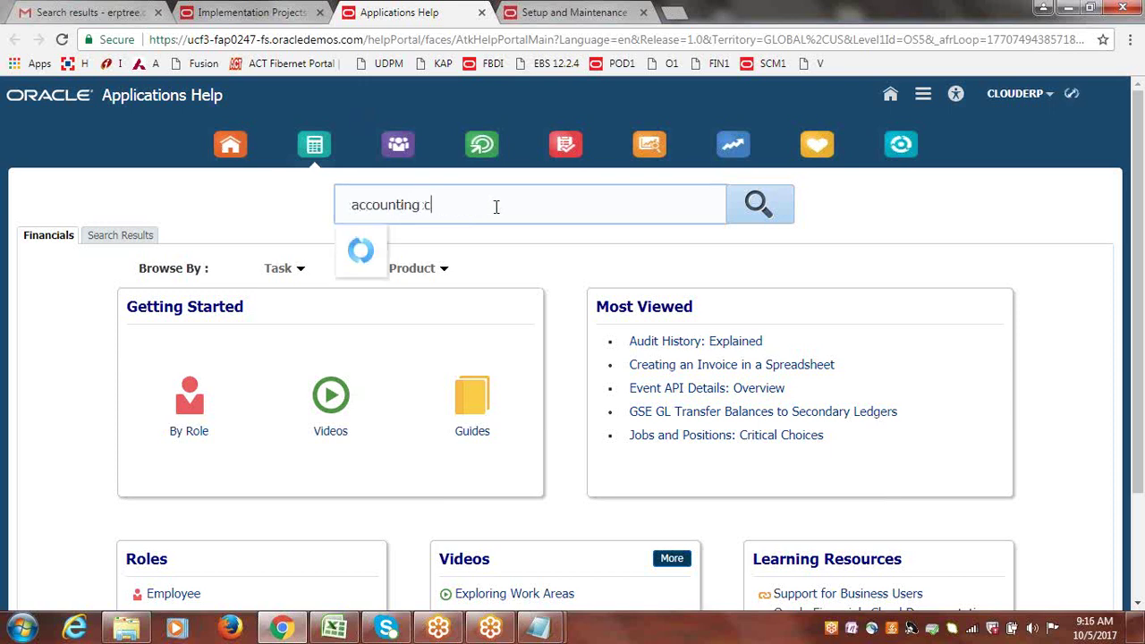
text(alendar)
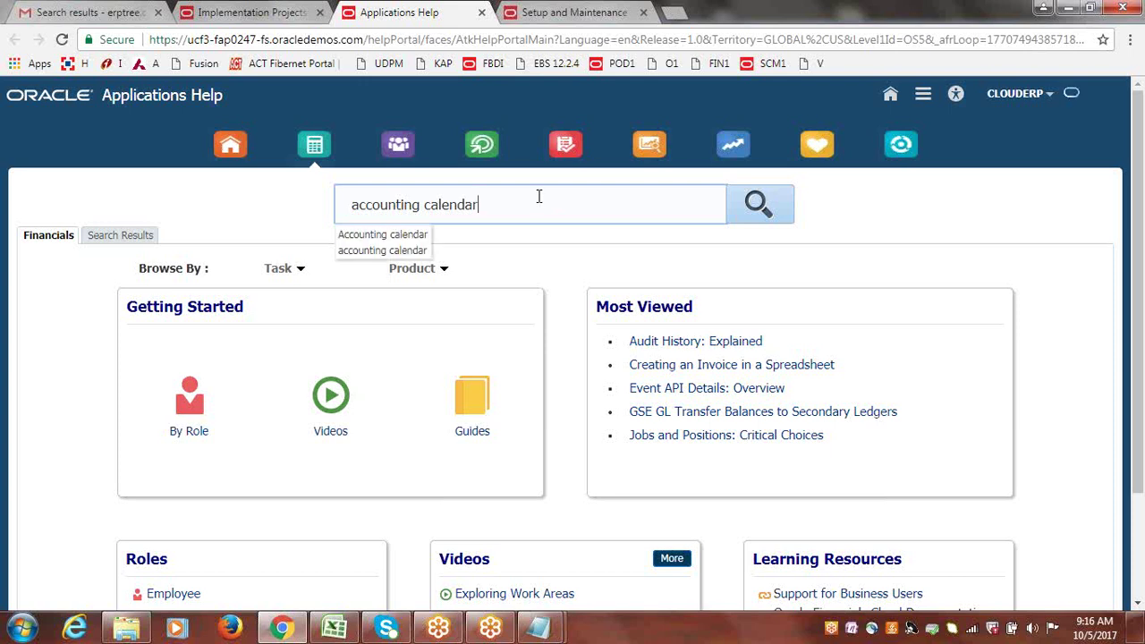
click(377, 238)
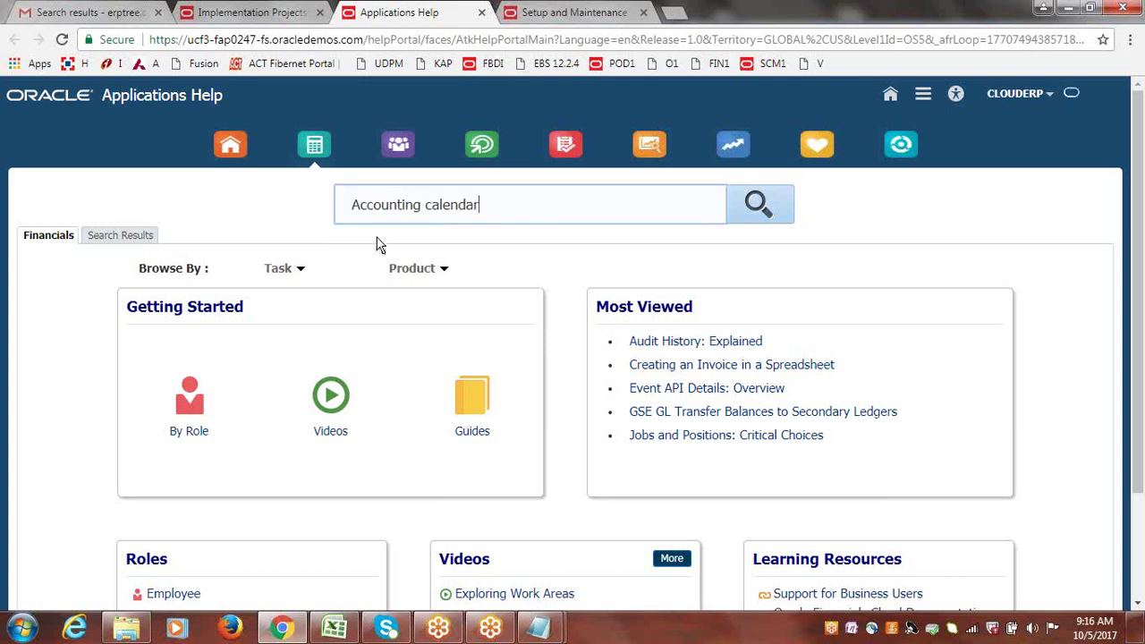
Run the Accounting calendar search, listing 829 results, and open the Help Type filter.
click(759, 207)
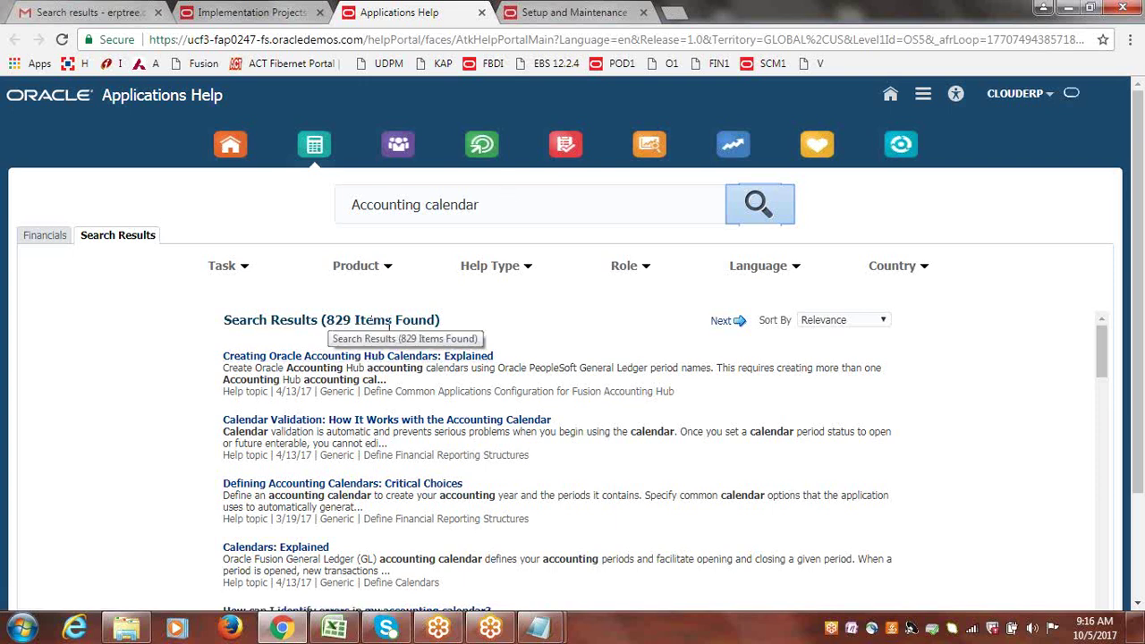
drag(498, 204, 313, 211)
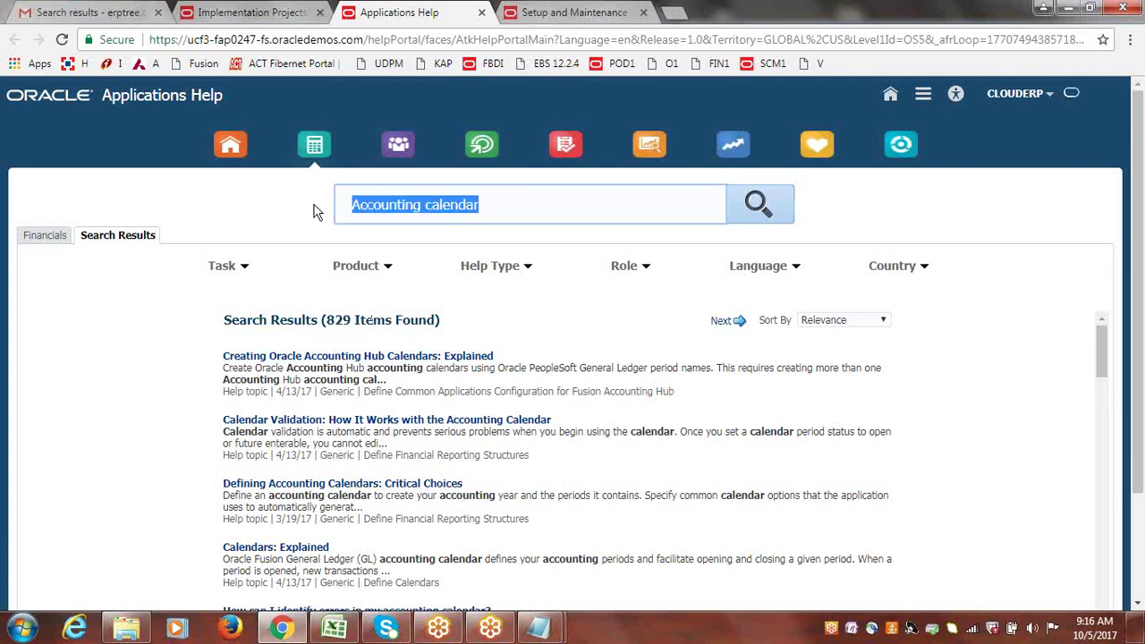
click(528, 271)
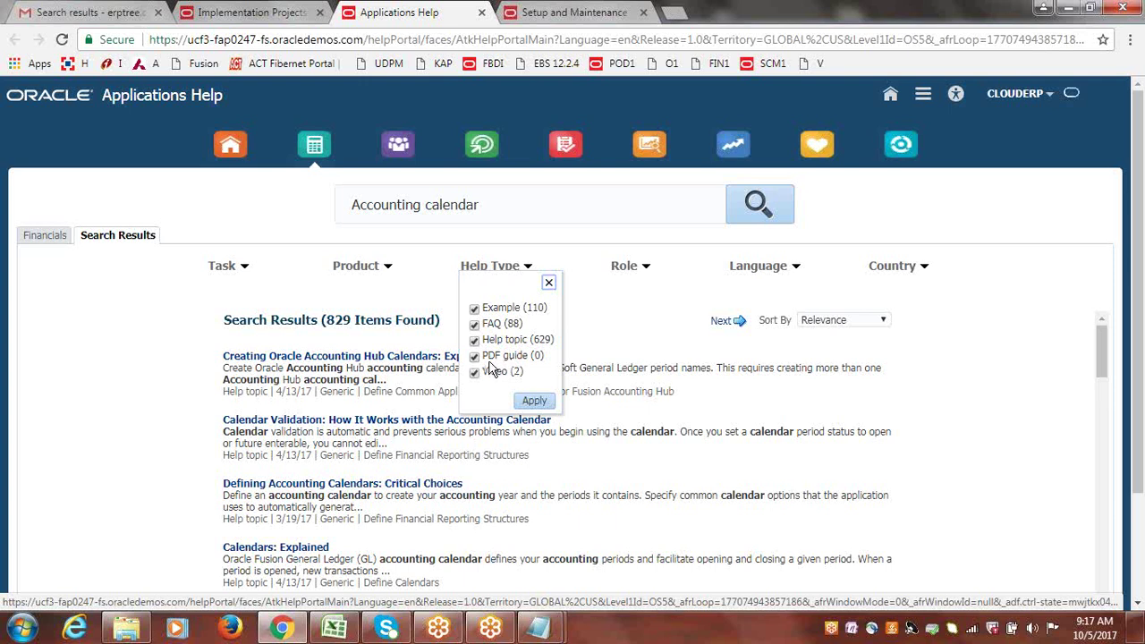
Uncheck Example, Help topic, PDF guide and Video so only the 88 FAQs remain.
click(474, 307)
click(474, 340)
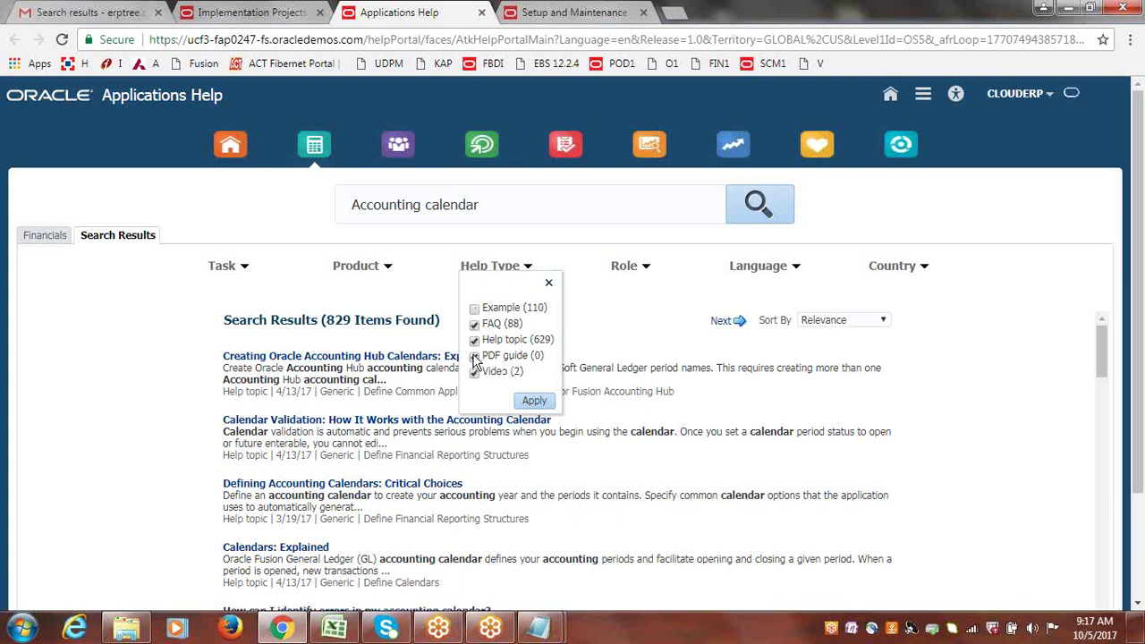
click(474, 356)
click(473, 372)
click(537, 400)
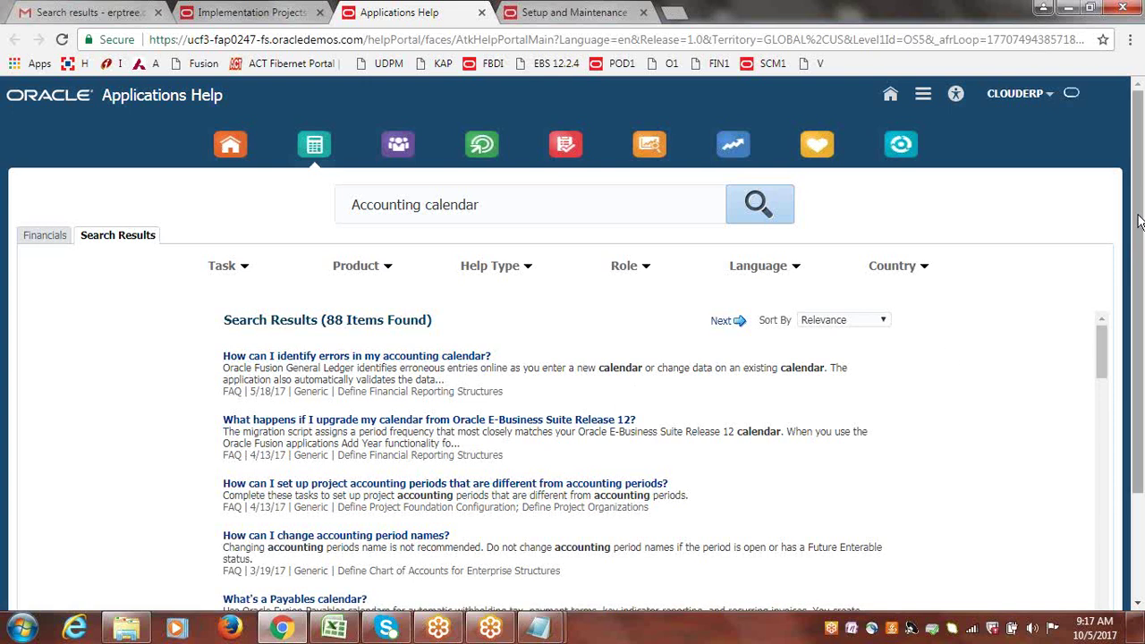
Scroll through the 88 FAQ results, then bring up the Help Type filter again.
drag(1137, 221, 1134, 309)
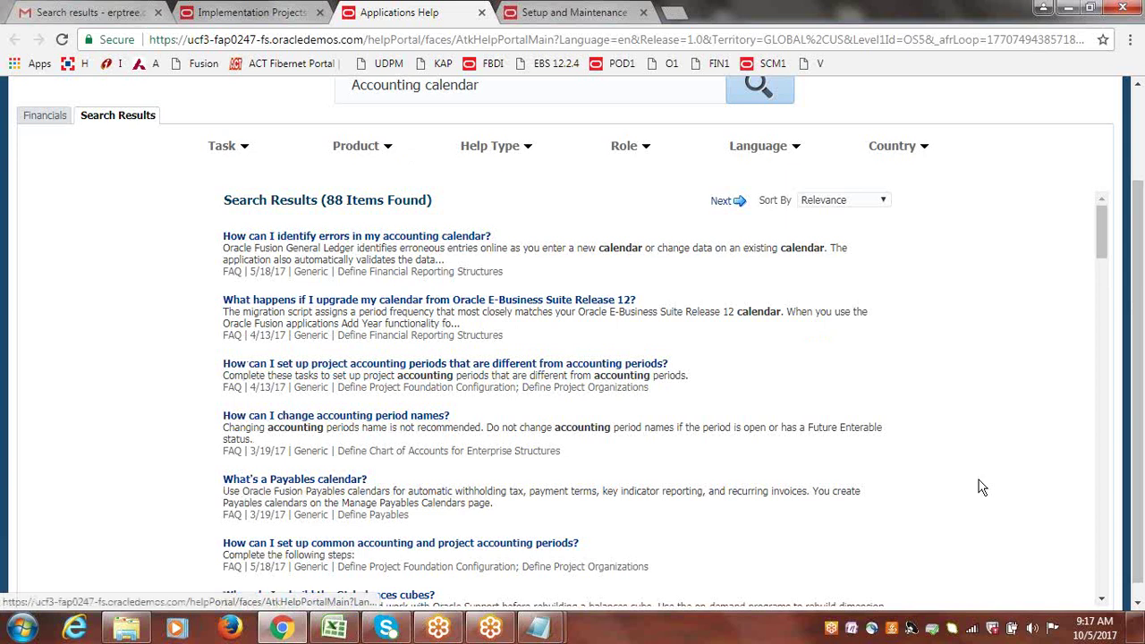
drag(1100, 232, 1125, 327)
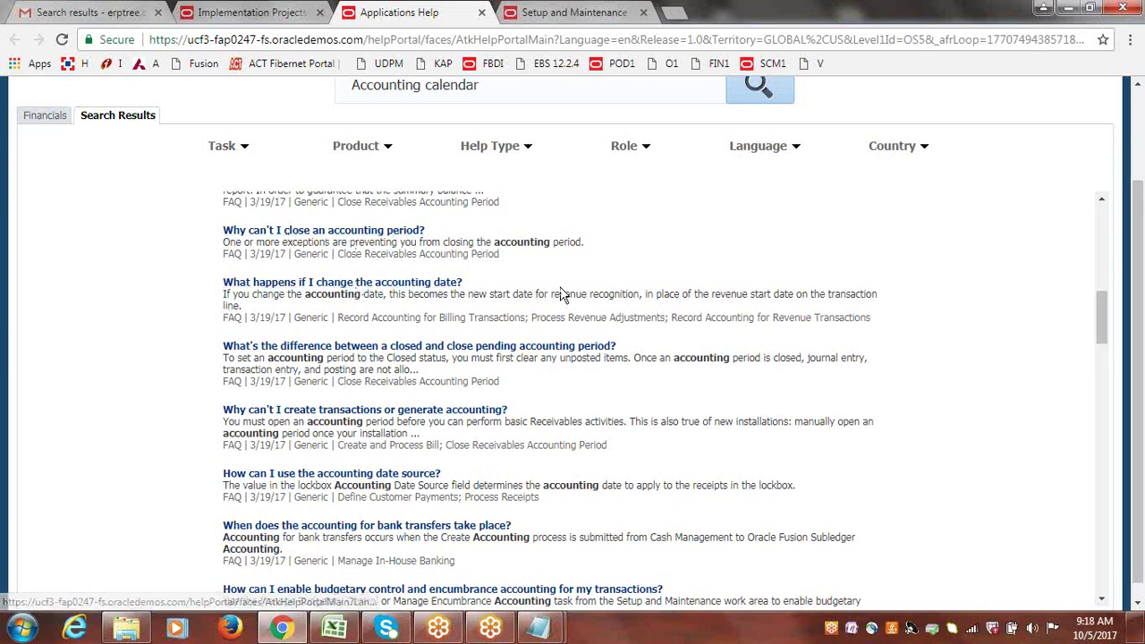
drag(1106, 326, 1129, 335)
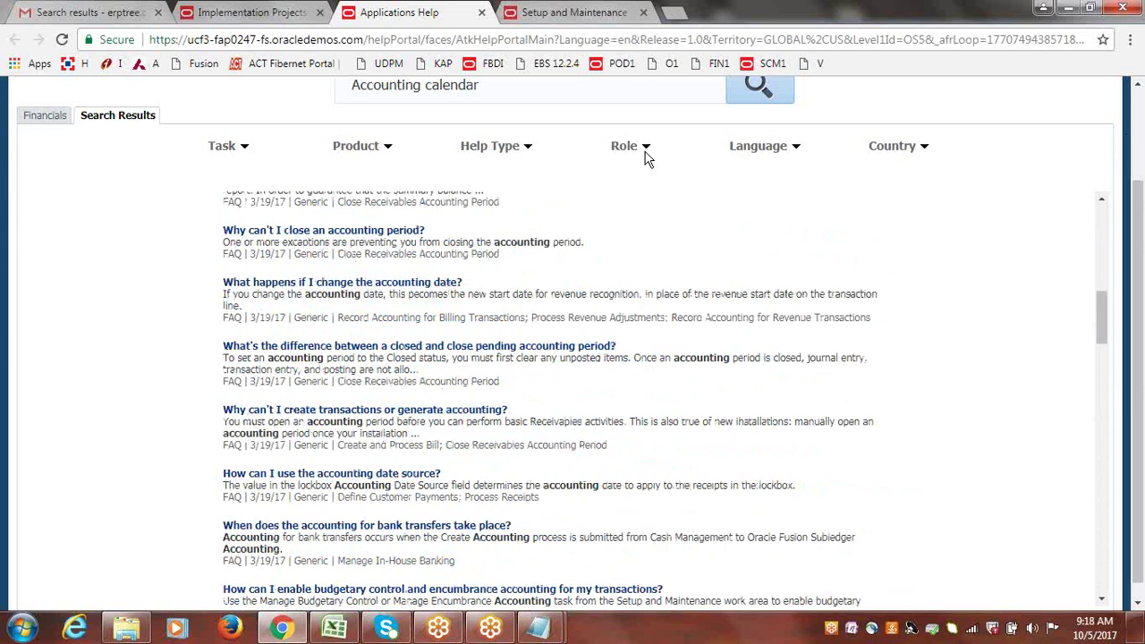
click(534, 154)
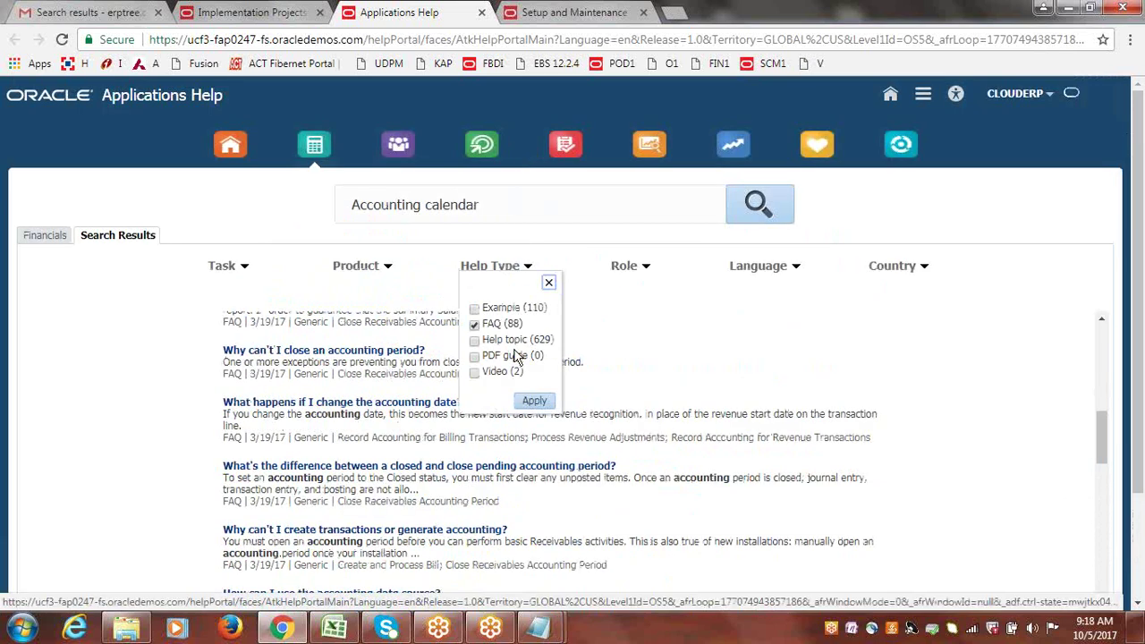
Switch the Help Type filter from FAQ to Video, leaving two video results.
click(475, 324)
click(475, 374)
click(534, 400)
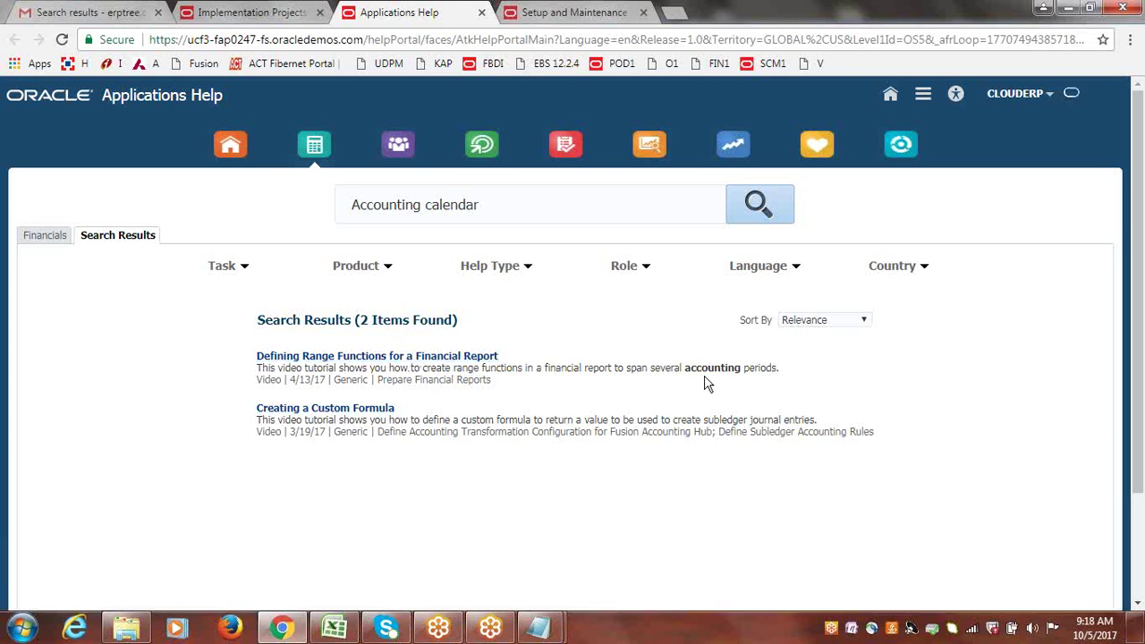
drag(686, 366, 741, 373)
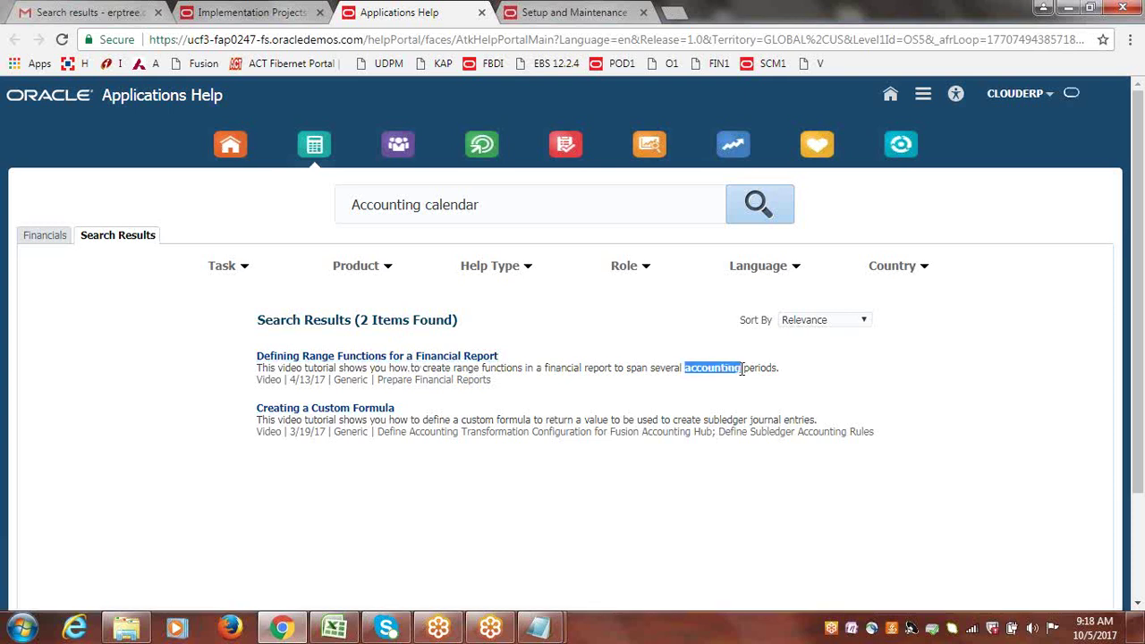
Open 'Defining Range Functions for a Financial Report' and start its tutorial video.
click(390, 350)
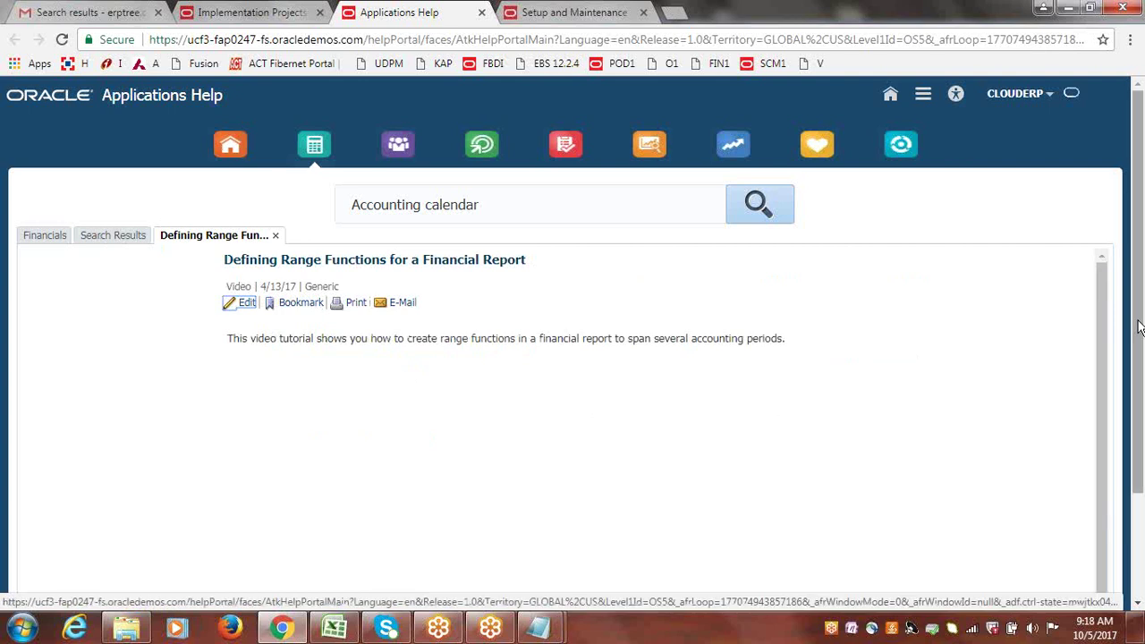
scroll(1127, 358, down, 1)
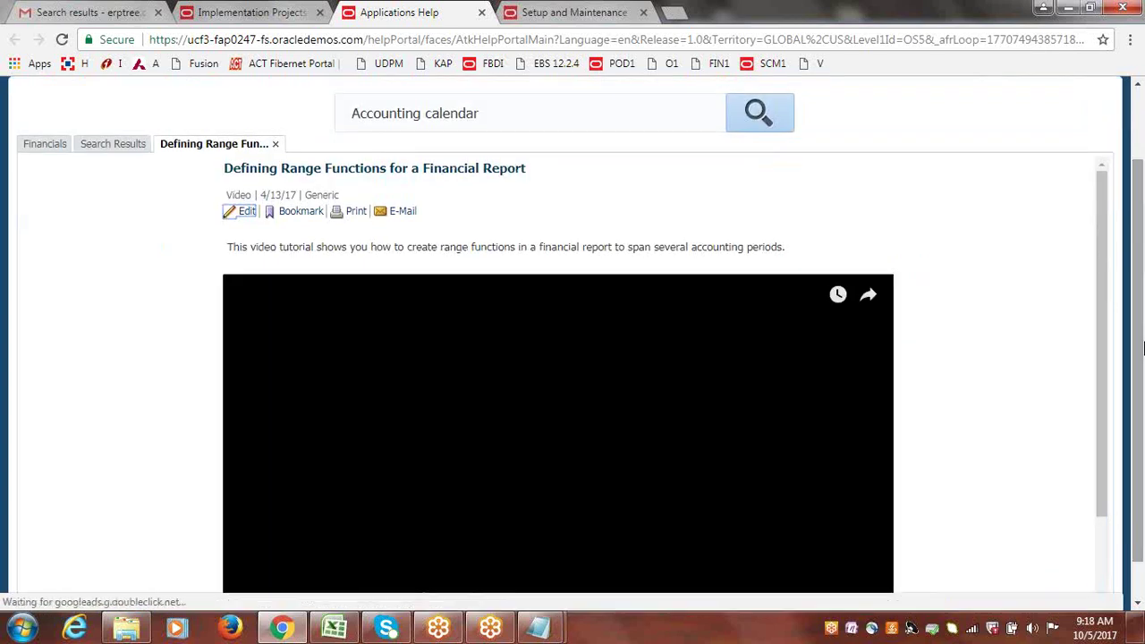
scroll(1141, 341, down, 1)
scroll(1141, 342, down, 1)
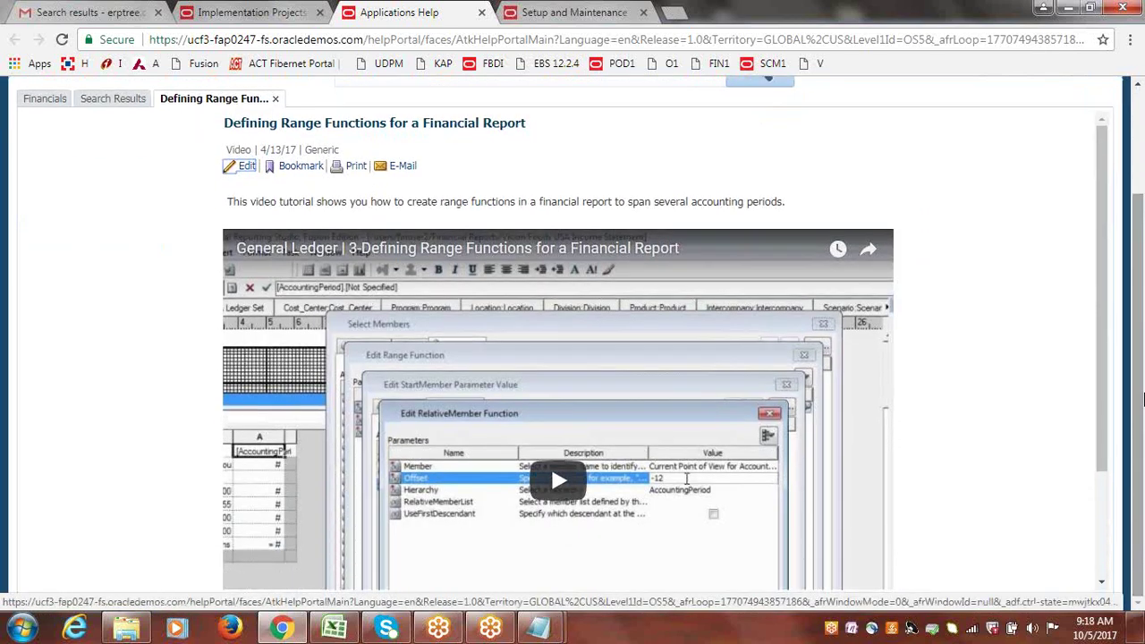
scroll(1116, 417, down, 1)
scroll(1116, 417, down, 1)
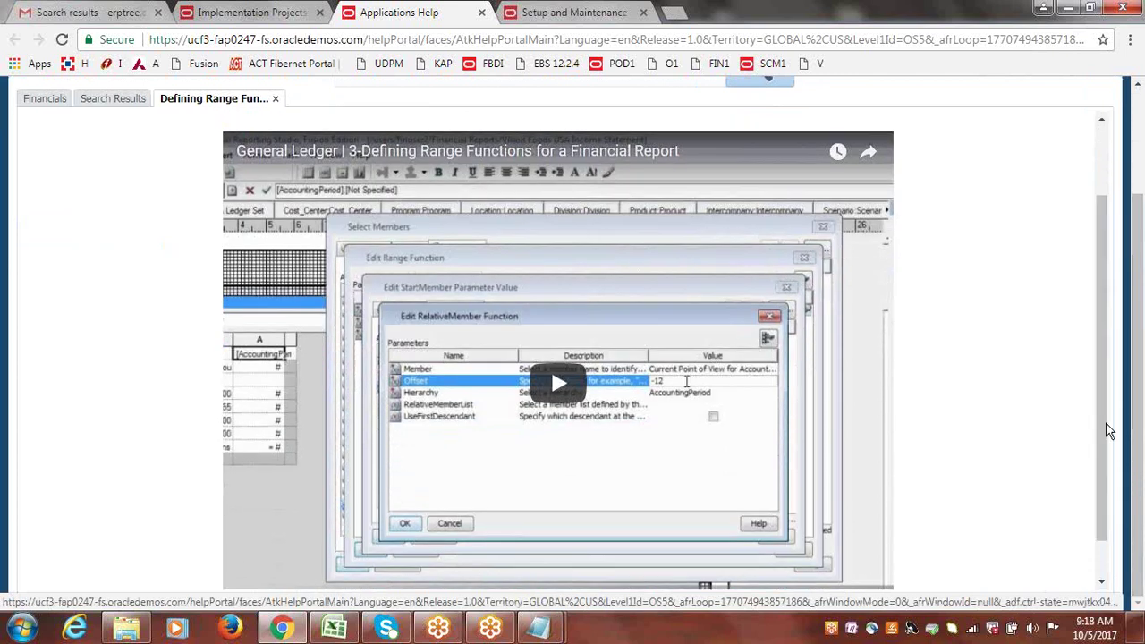
click(558, 385)
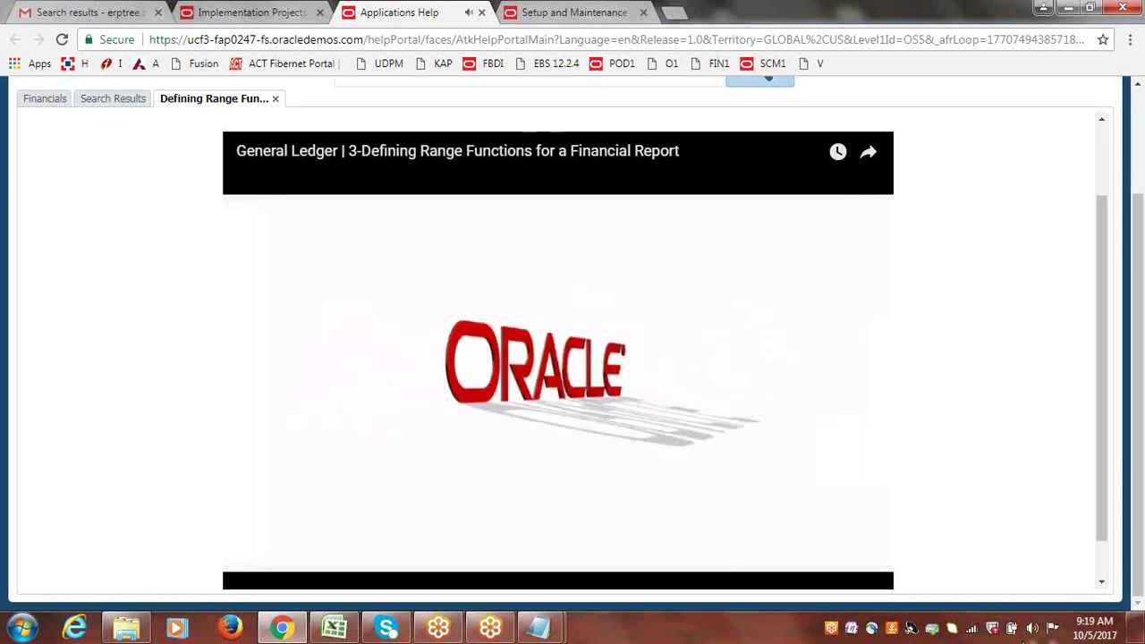
Check the system volume, pause the tutorial video and scroll back to the top.
click(1031, 628)
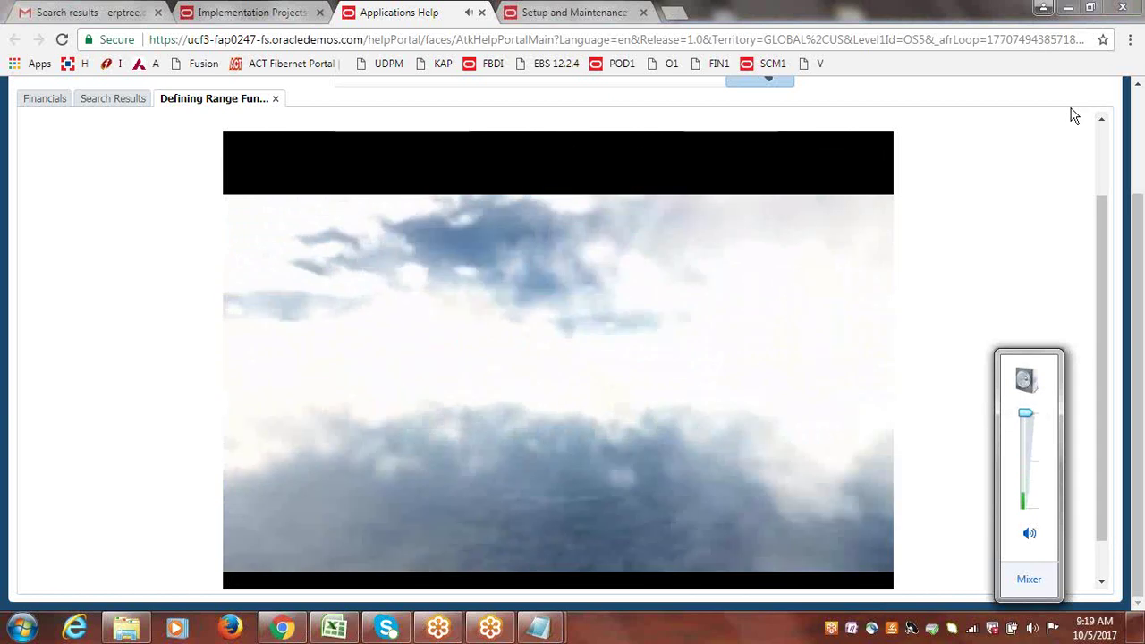
click(1112, 158)
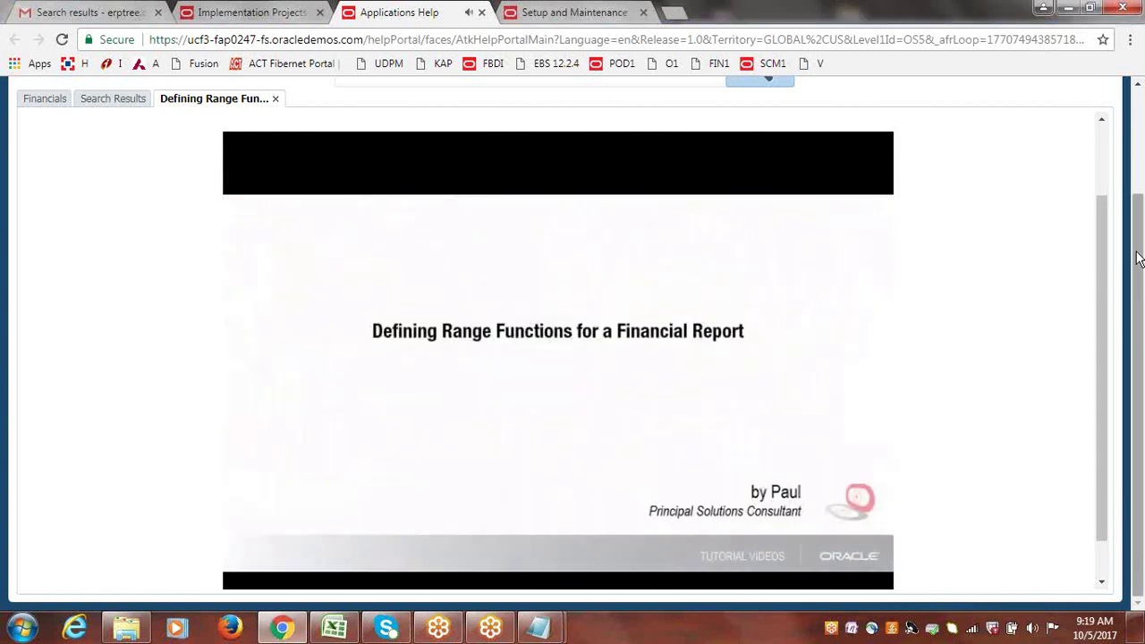
click(664, 357)
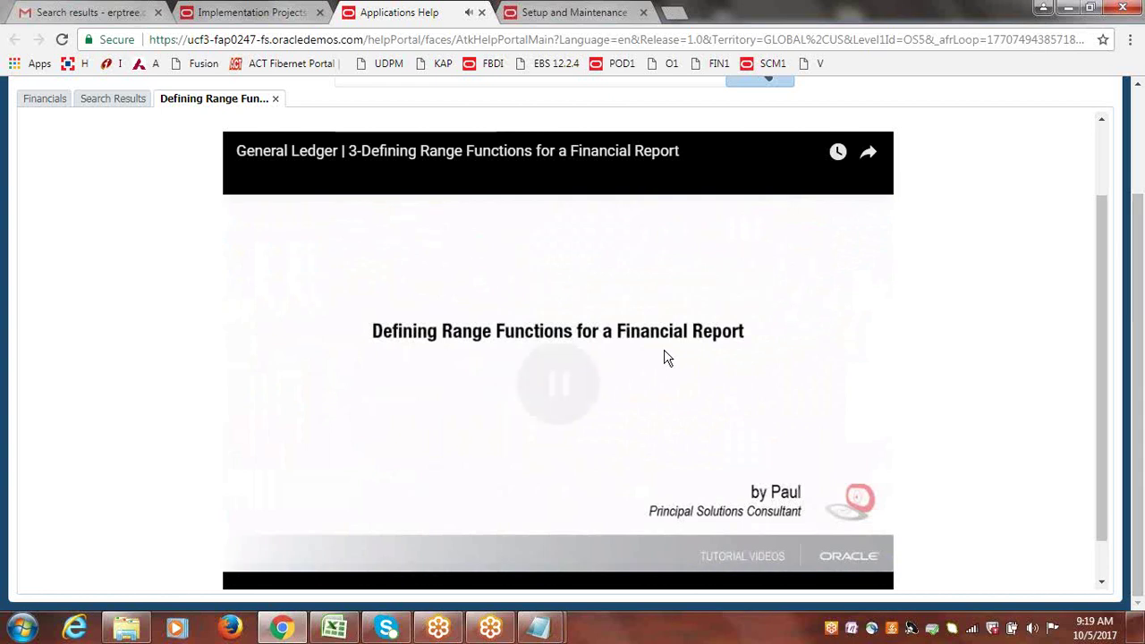
scroll(1141, 243, up, 1)
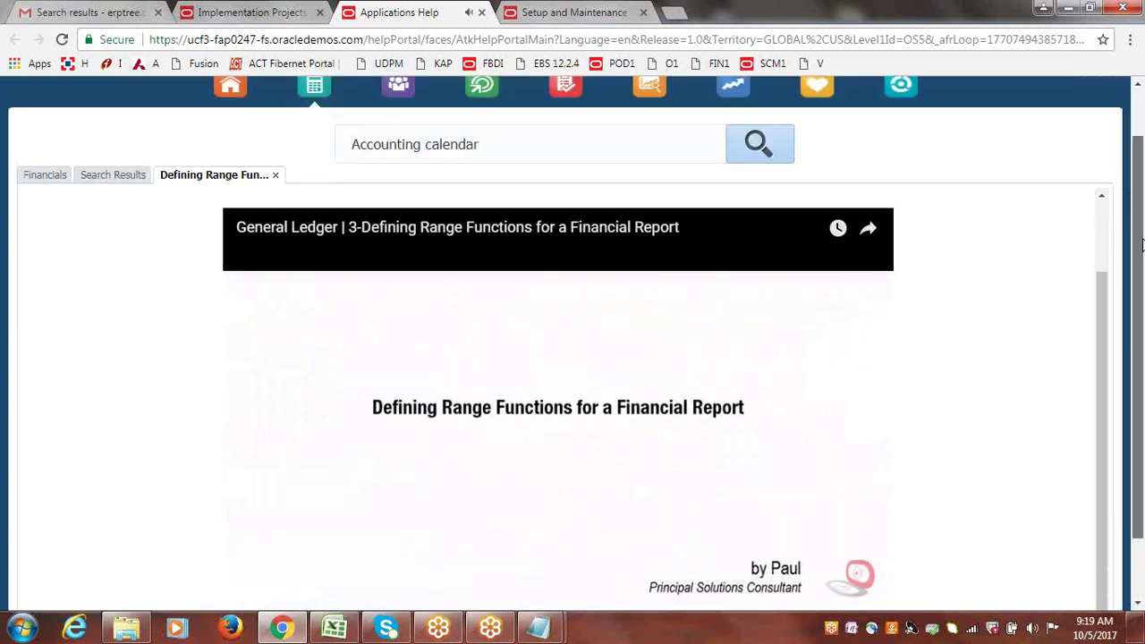
scroll(1141, 243, up, 1)
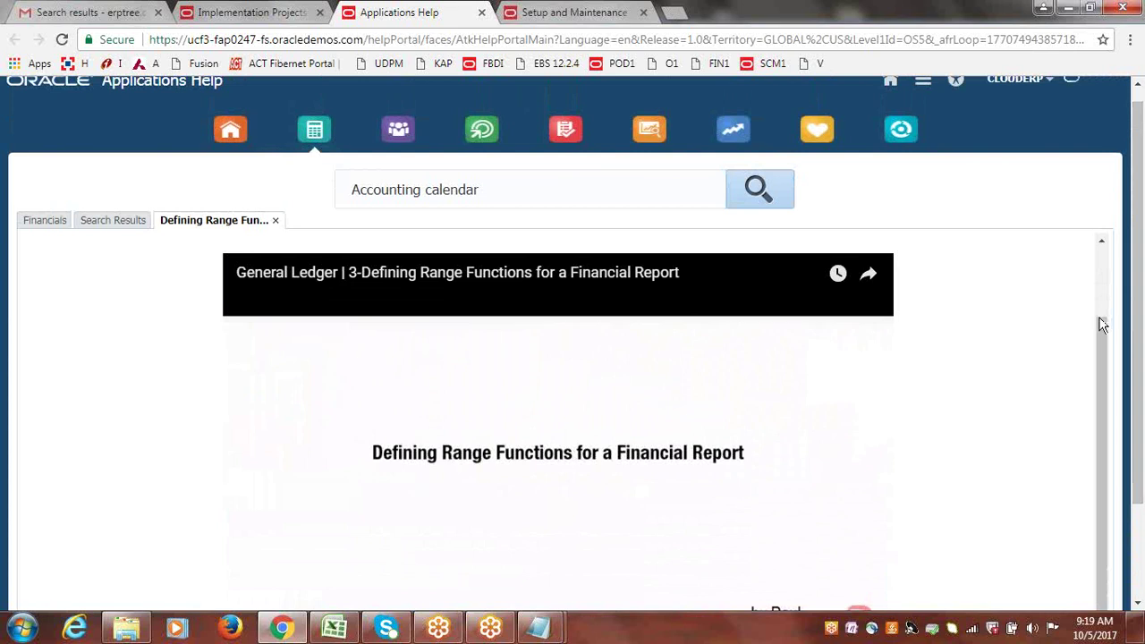
scroll(1097, 327, up, 1)
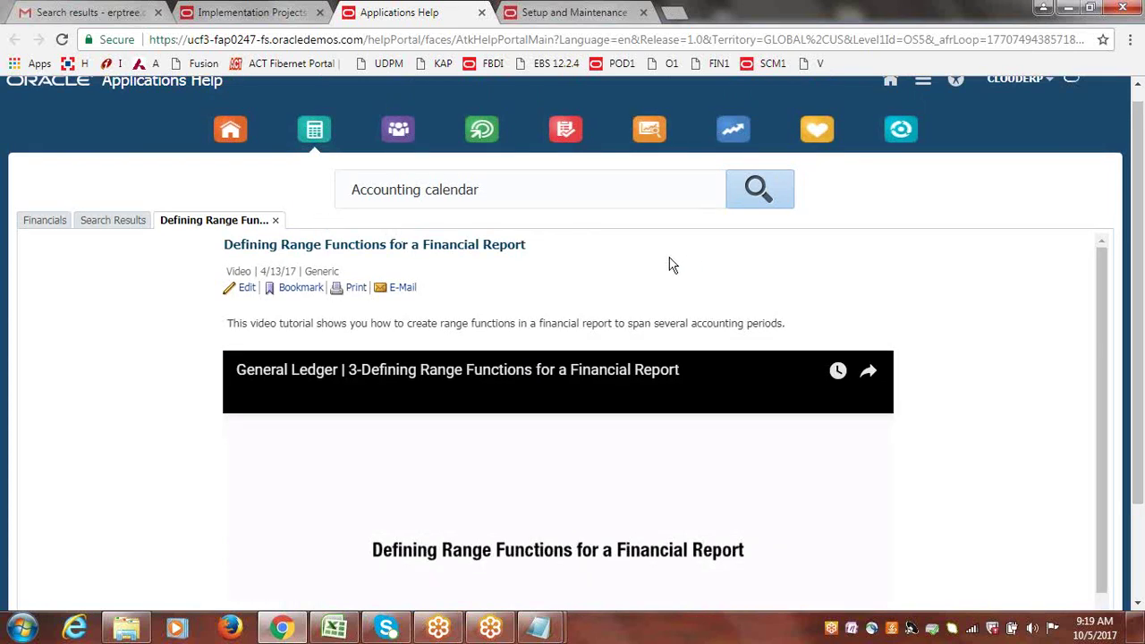
Return to the search results and re-include Example, FAQ and Help topic in the Help Type filter.
click(112, 227)
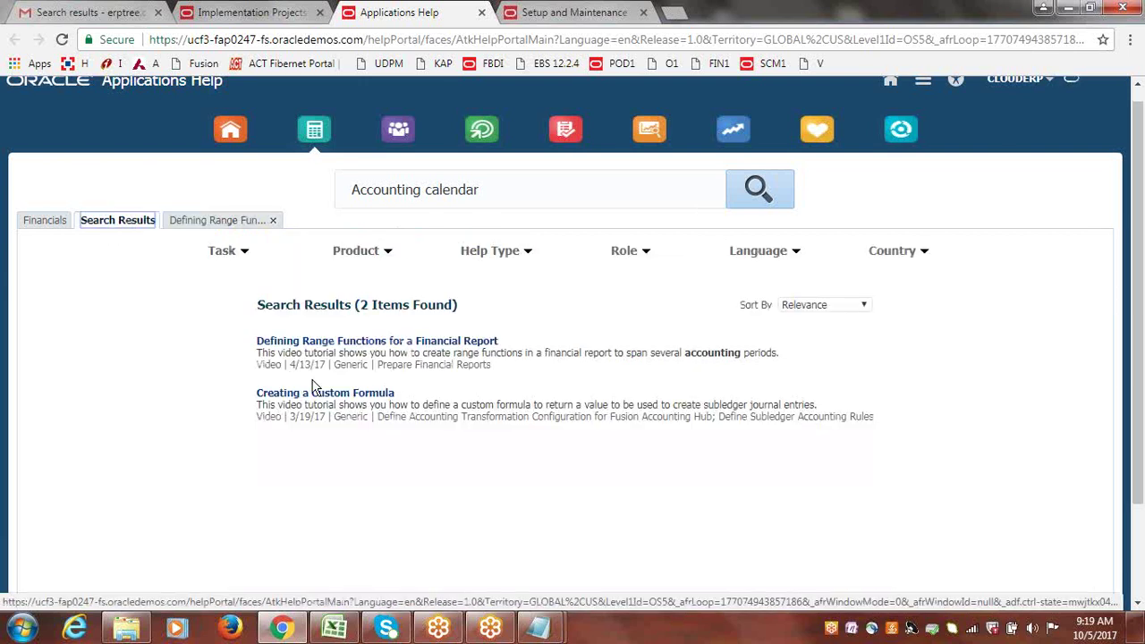
click(36, 222)
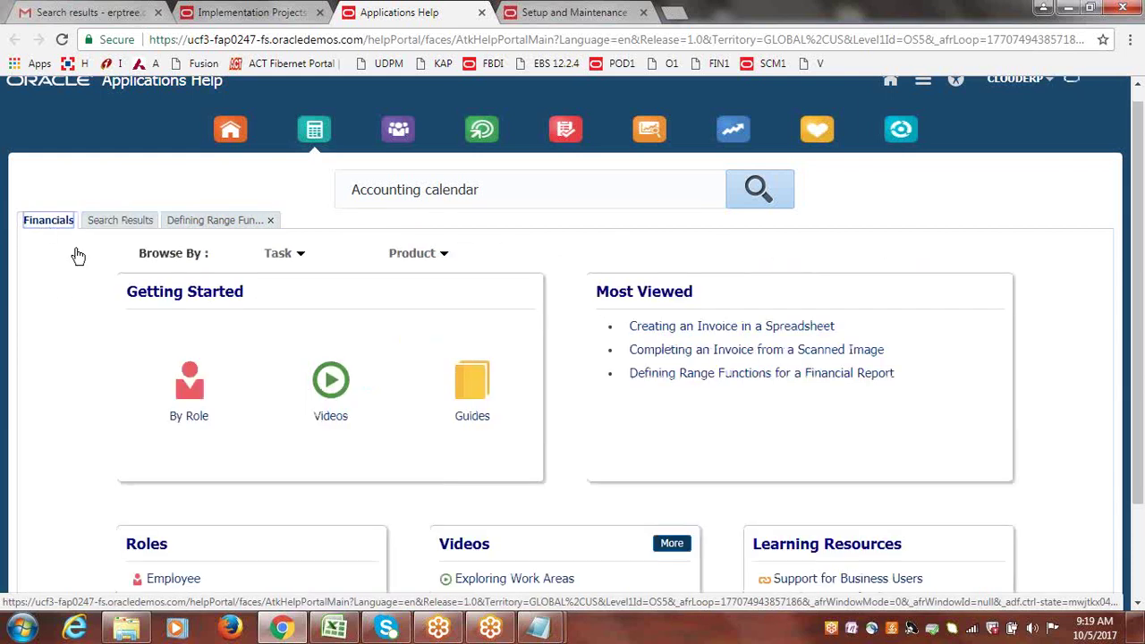
click(118, 224)
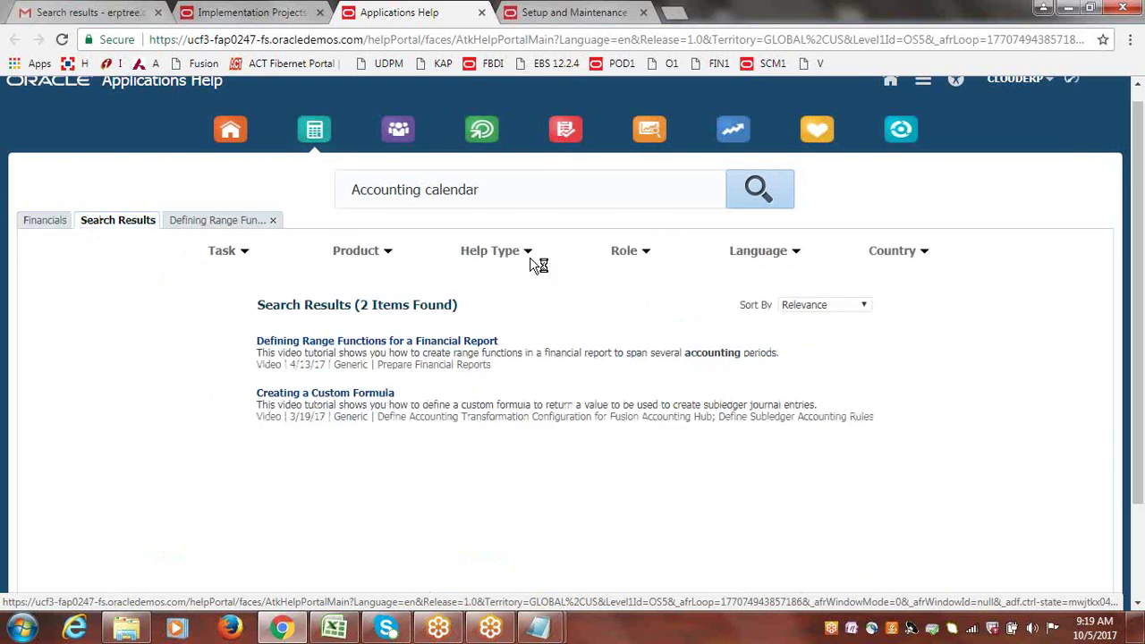
click(531, 256)
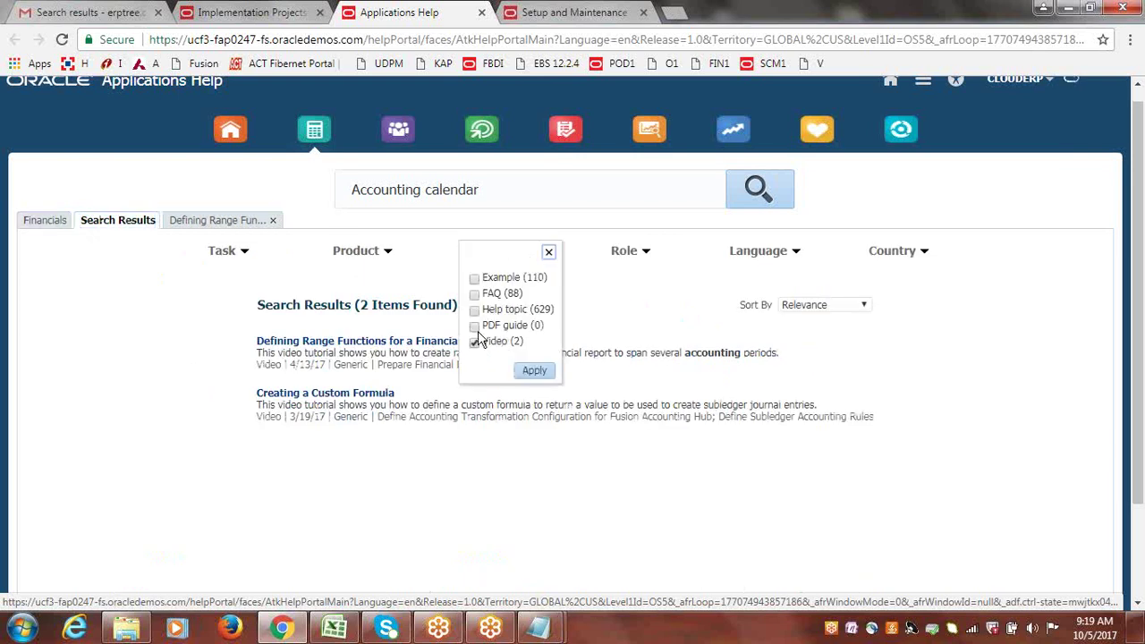
click(474, 279)
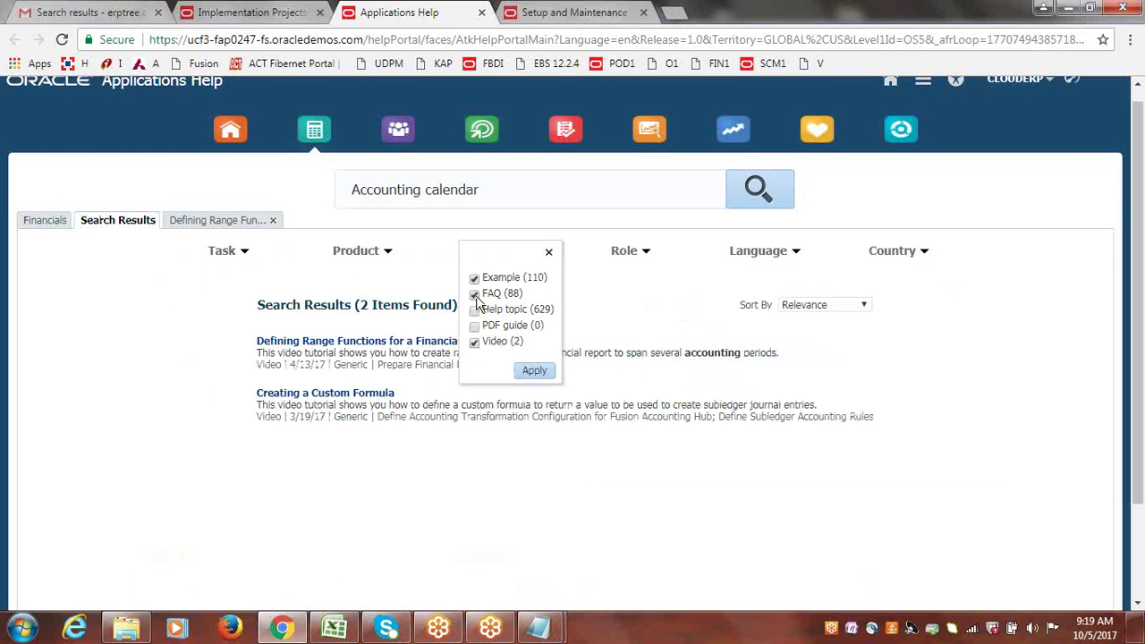
click(474, 311)
click(474, 326)
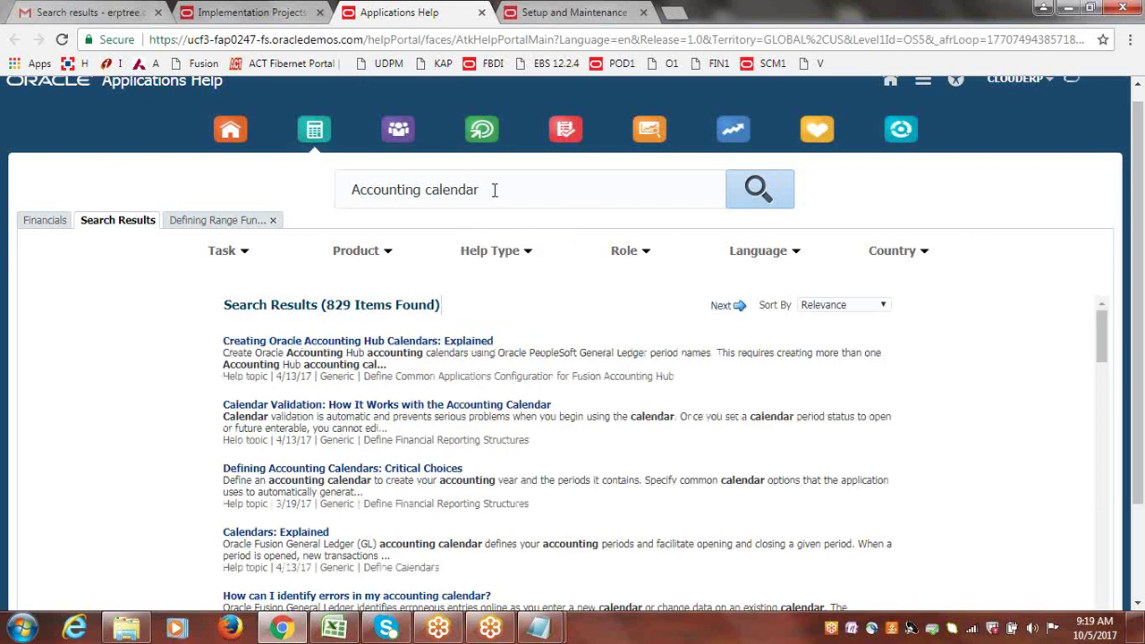
drag(494, 190, 346, 190)
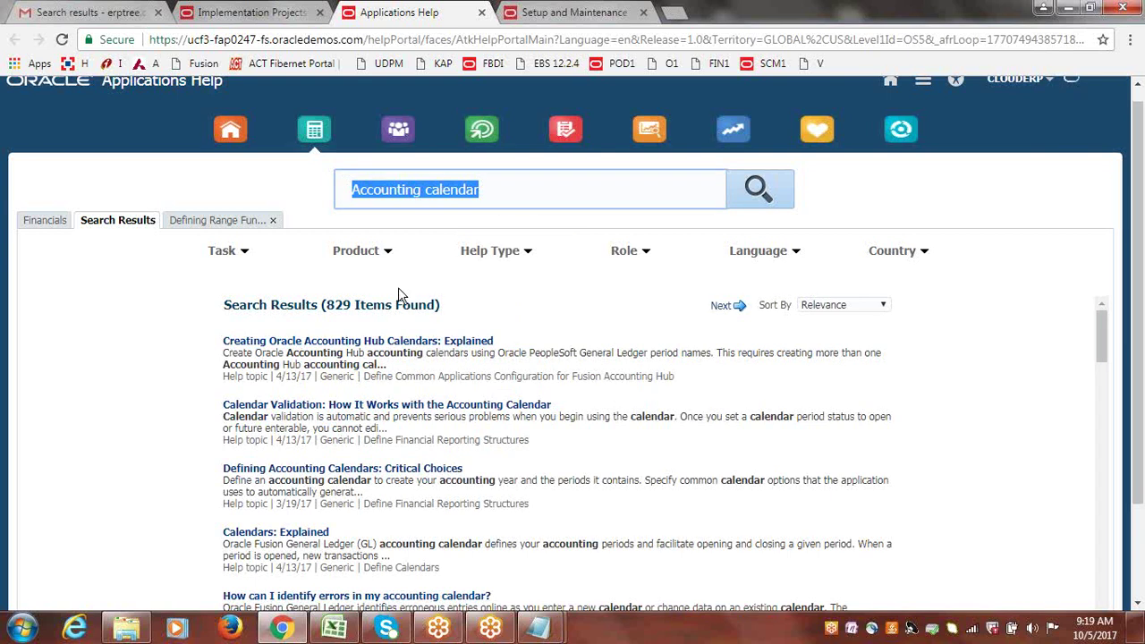
Filter the Accounting calendar help results to the General Ledger product, leaving 256 items.
click(388, 255)
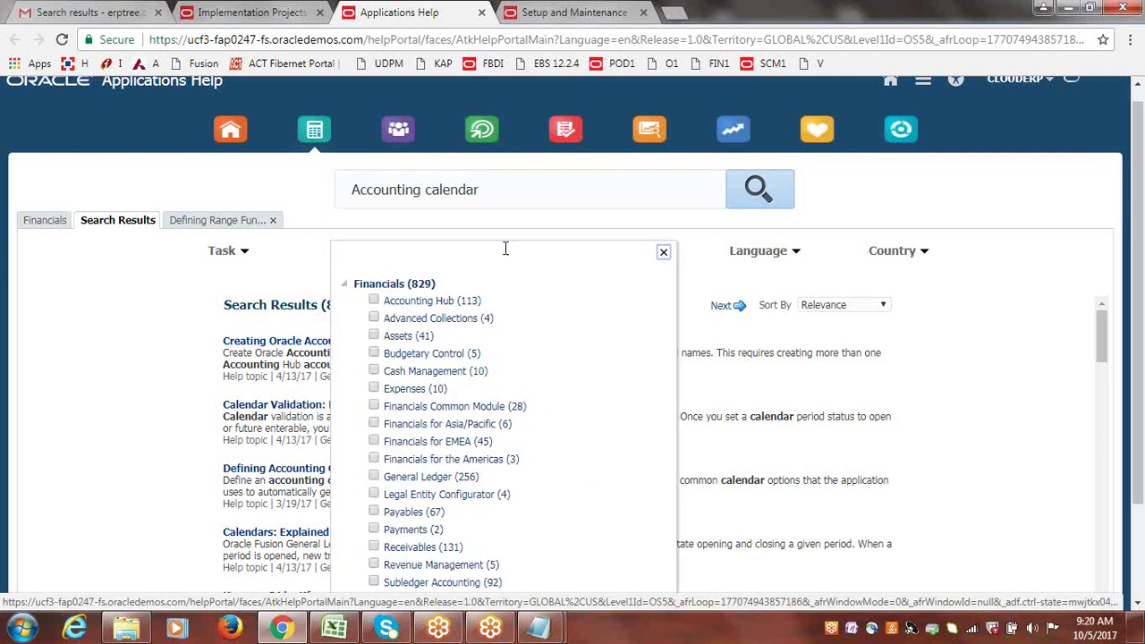
click(374, 477)
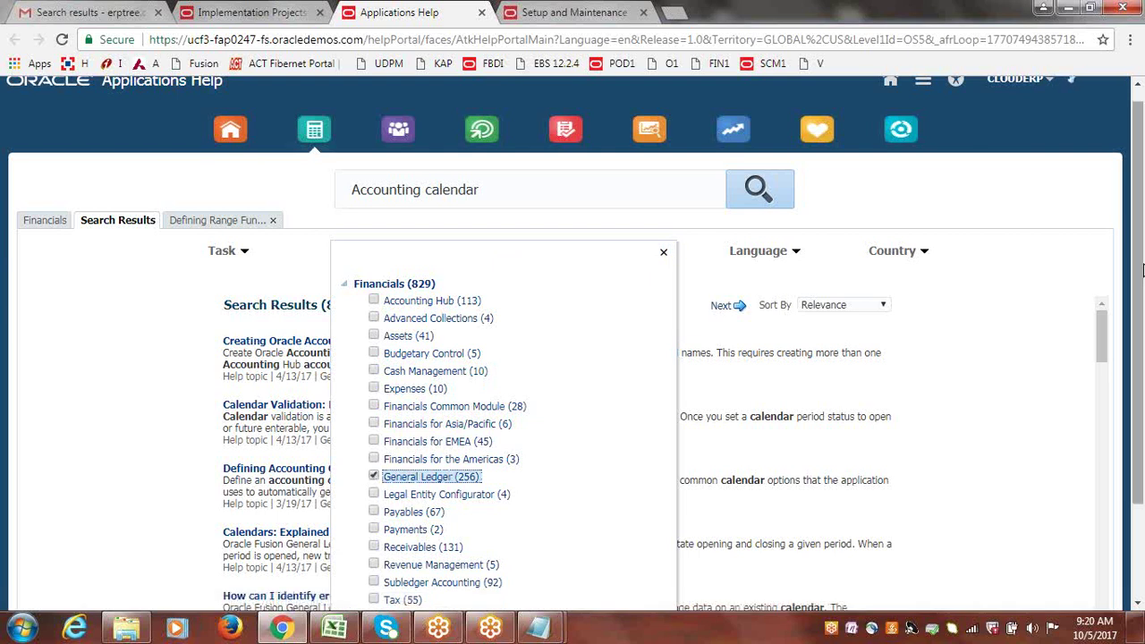
drag(1140, 276, 1140, 304)
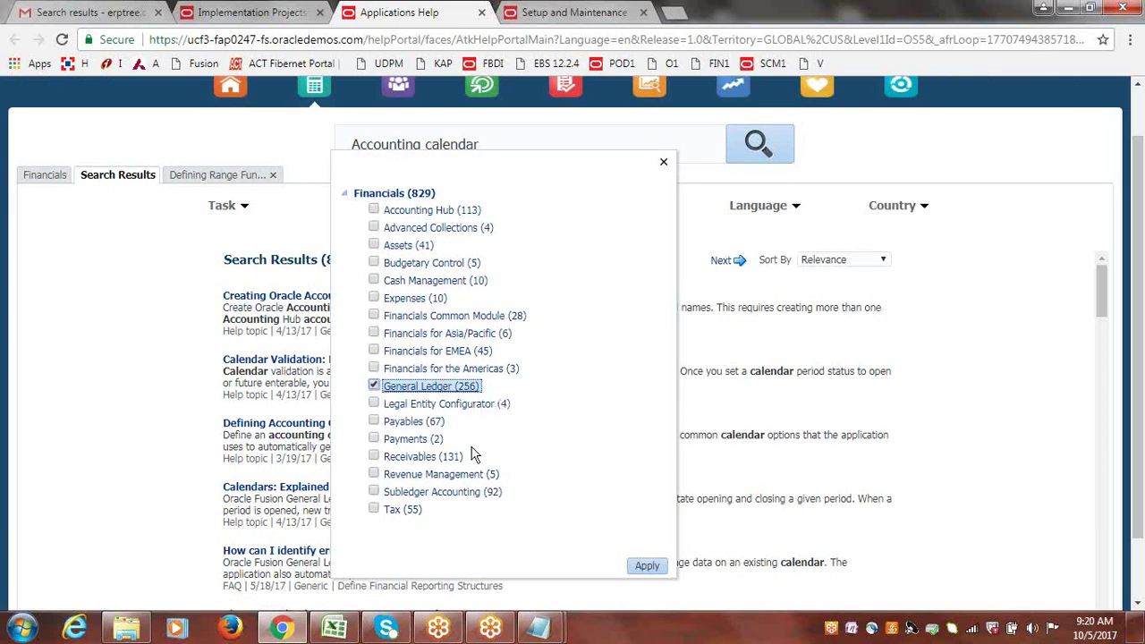
click(648, 566)
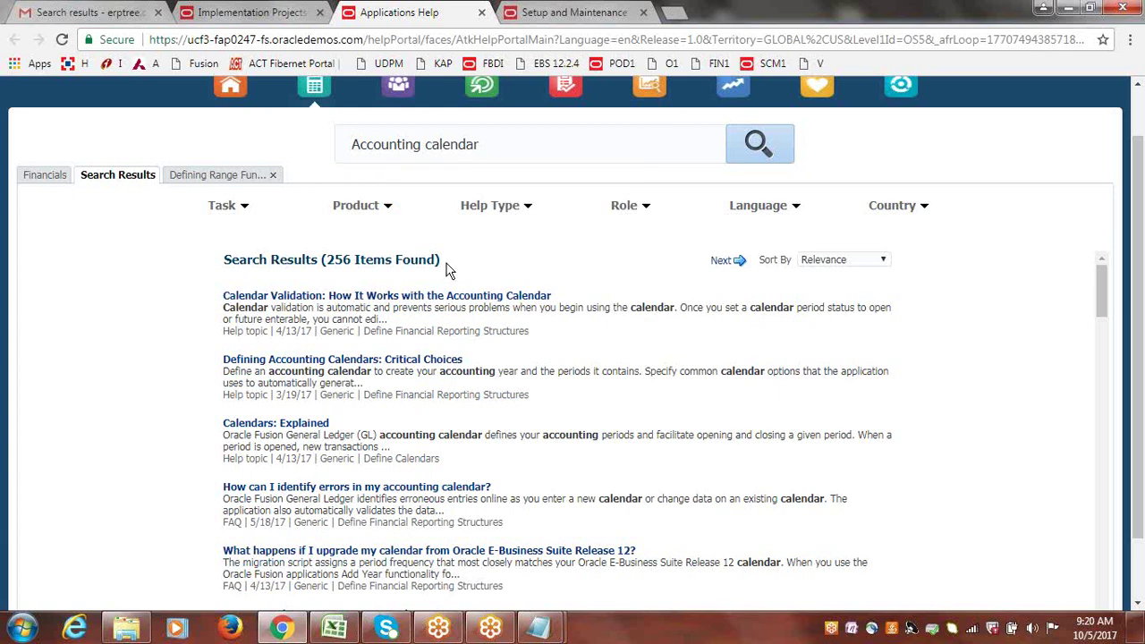
Filter help types to Example only, excluding FAQ, Help topic, PDF guide and Video, leaving 55.
scroll(1120, 362, down, 3)
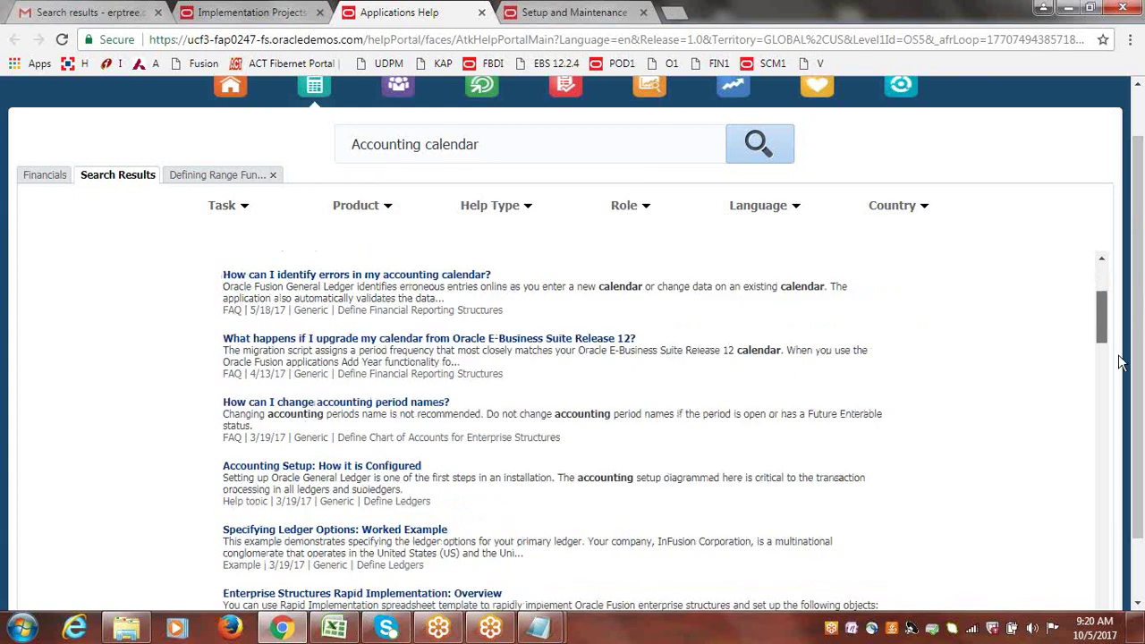
scroll(1120, 362, down, 3)
scroll(1119, 361, up, 6)
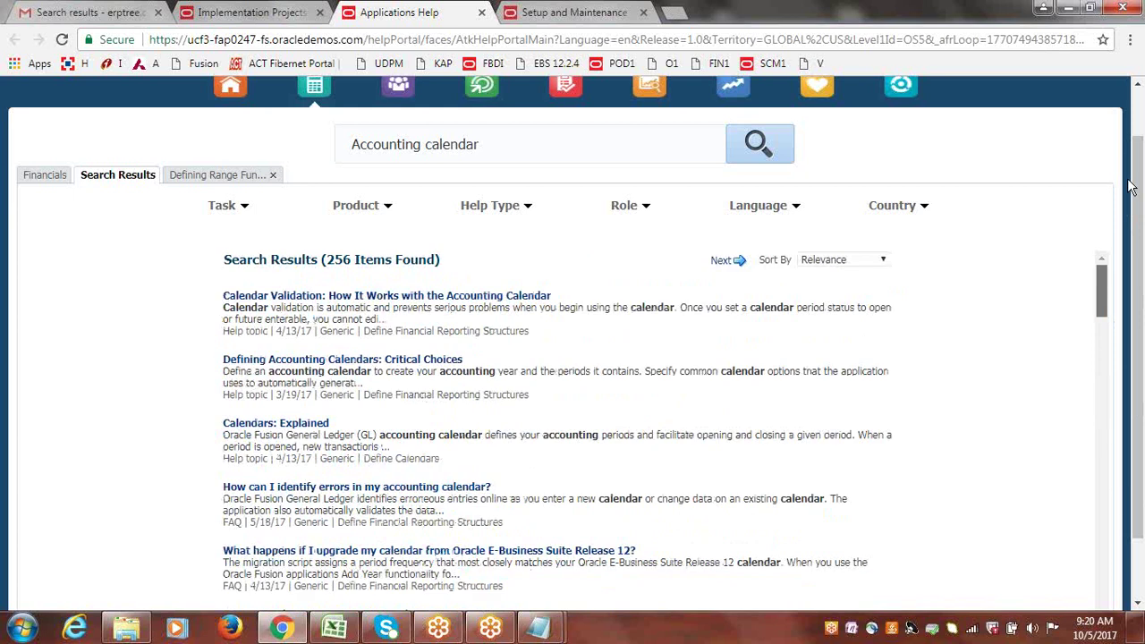
click(528, 208)
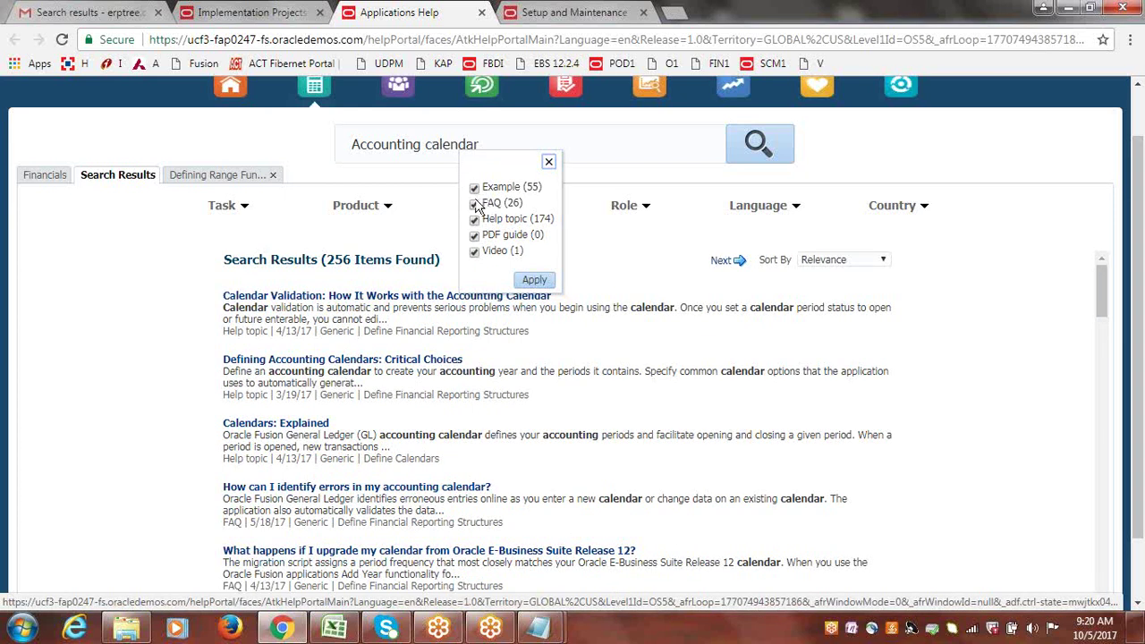
click(475, 219)
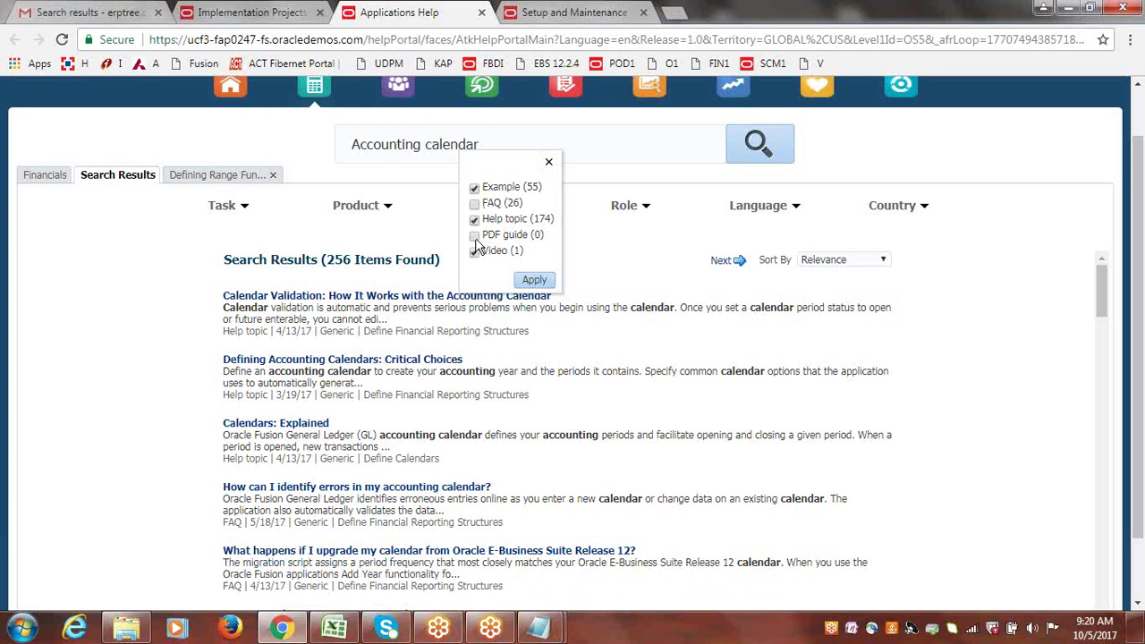
click(475, 220)
click(475, 220)
click(475, 252)
click(537, 282)
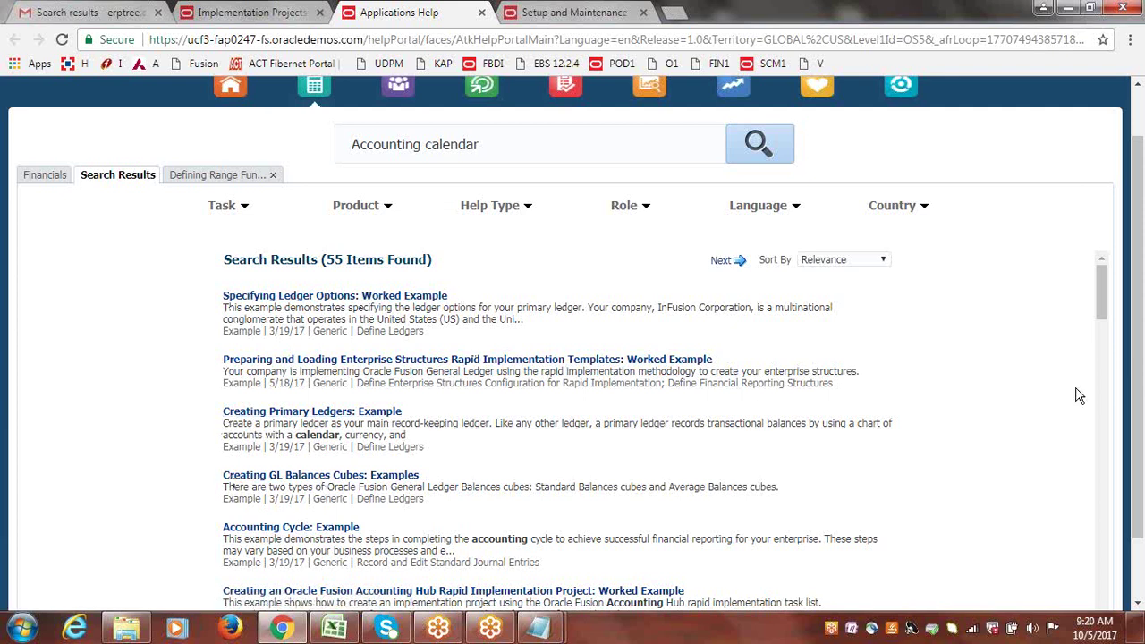
scroll(1134, 264, down, 1)
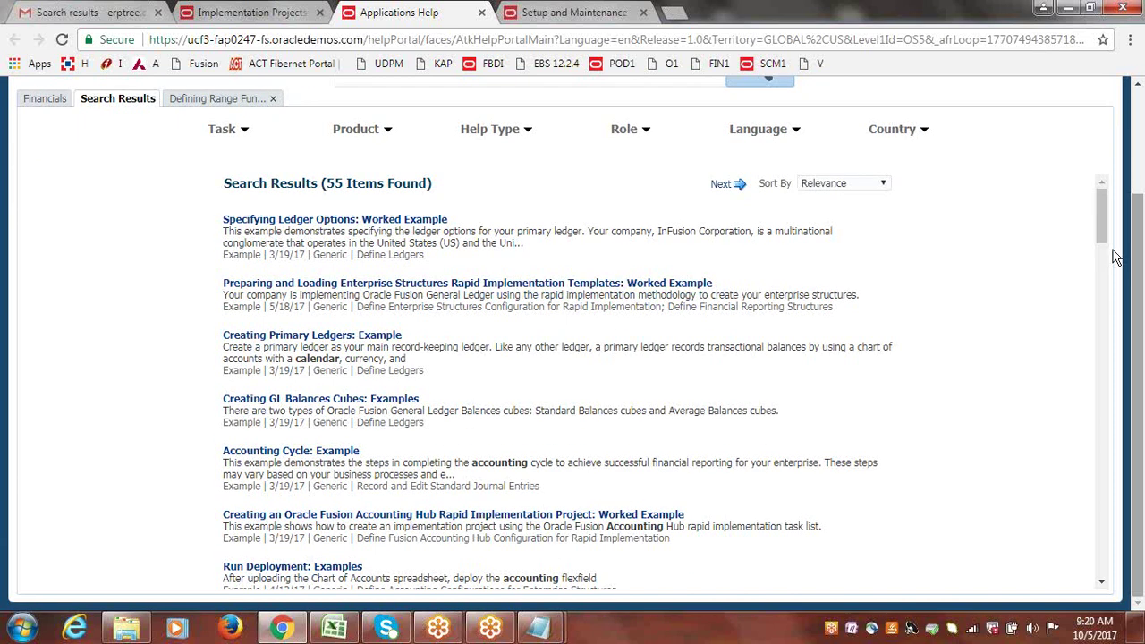
scroll(1112, 249, down, 2)
scroll(1111, 249, down, 2)
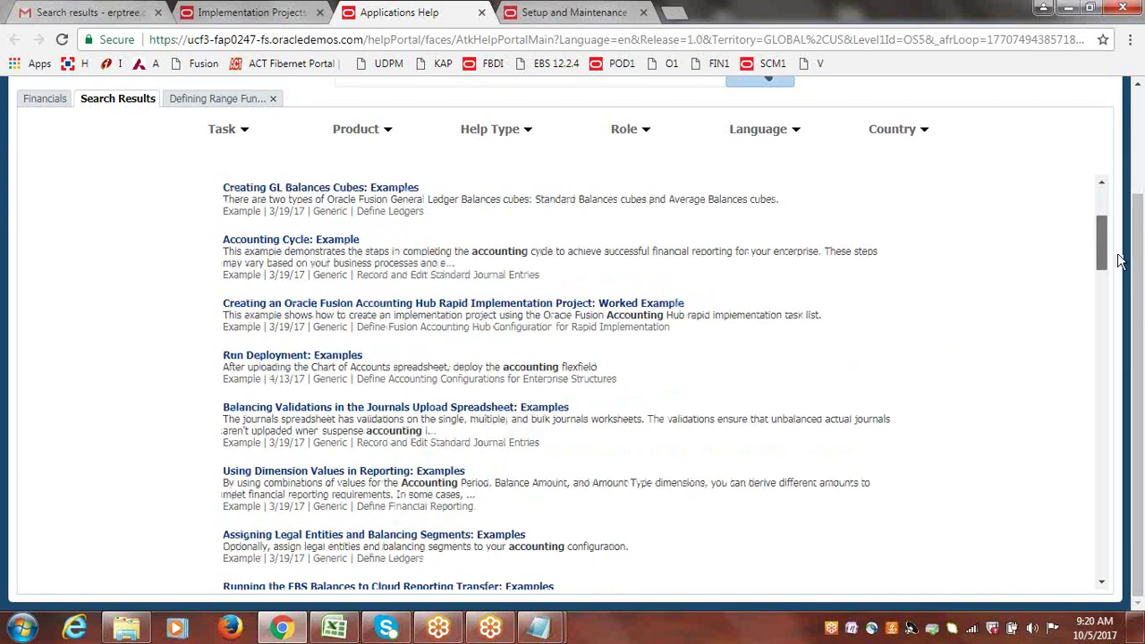
scroll(1118, 259, down, 6)
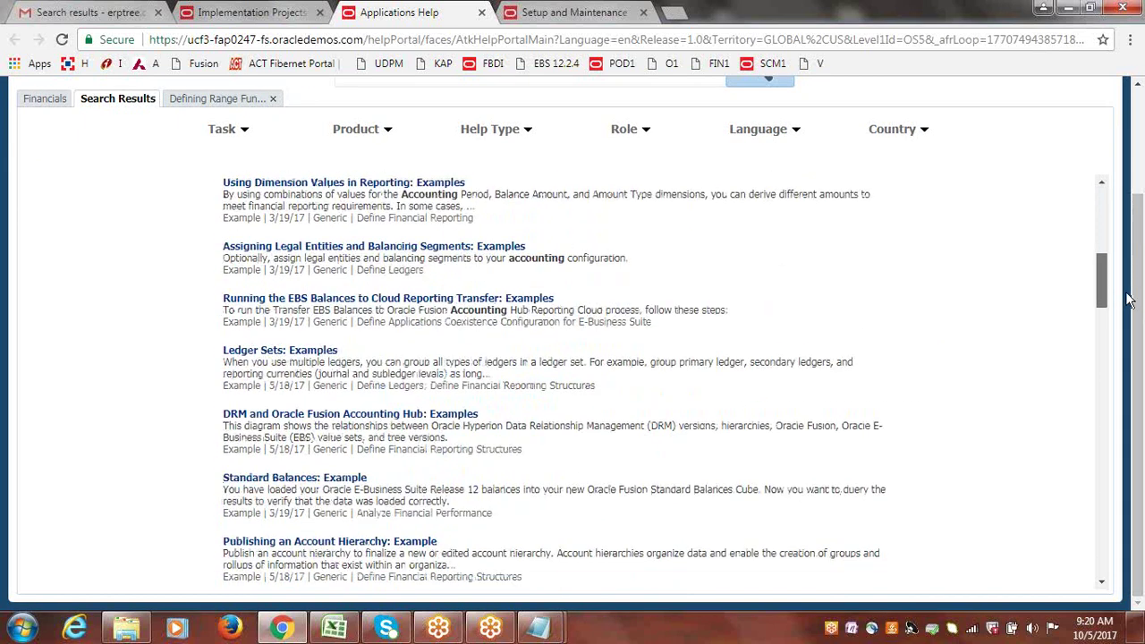
scroll(1129, 301, down, 2)
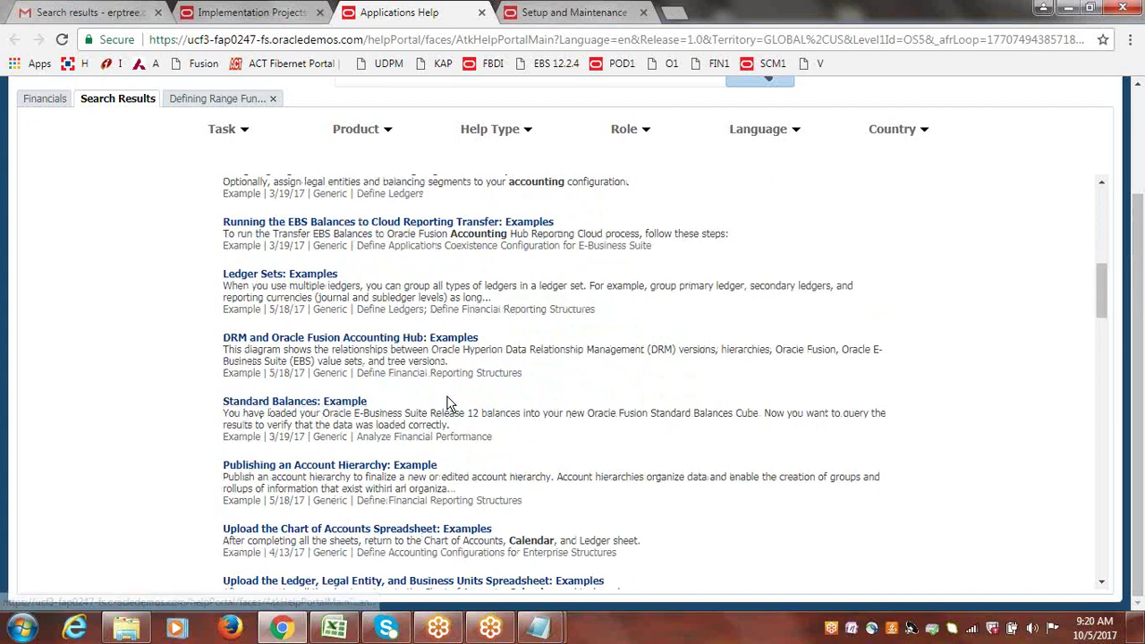
scroll(1117, 330, down, 6)
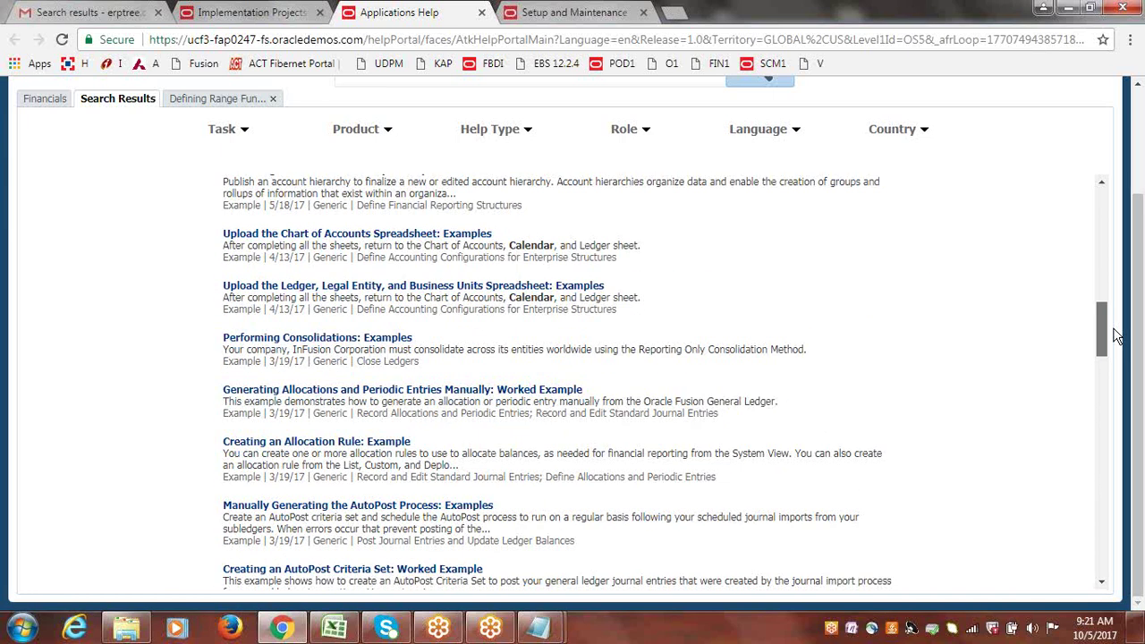
scroll(1116, 339, down, 12)
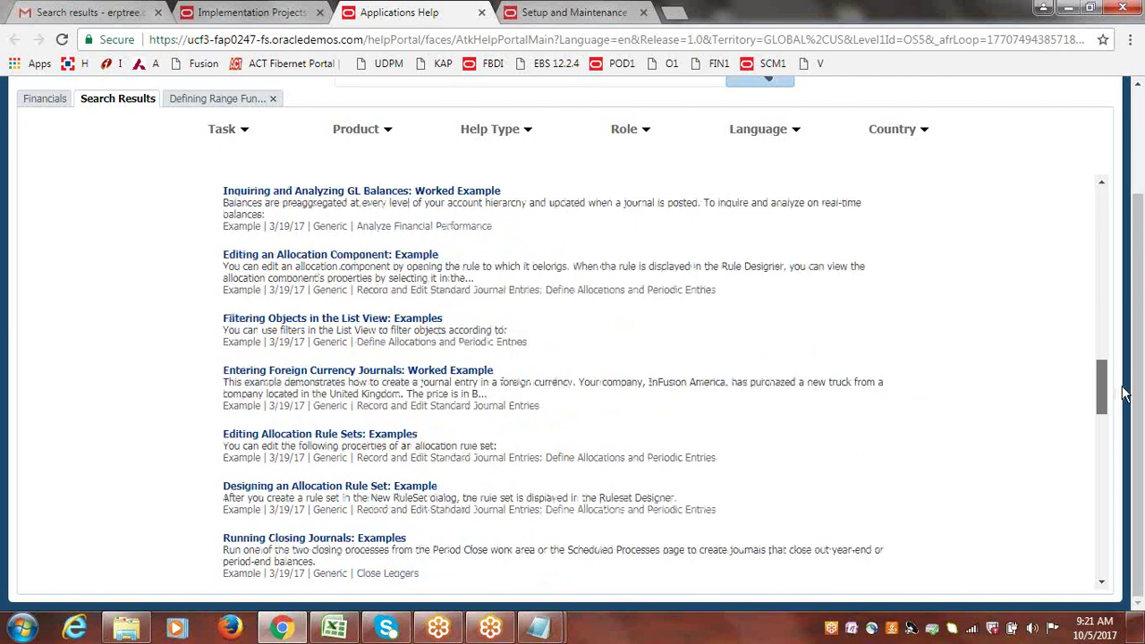
drag(1130, 450, 1140, 581)
scroll(1141, 409, up, 20)
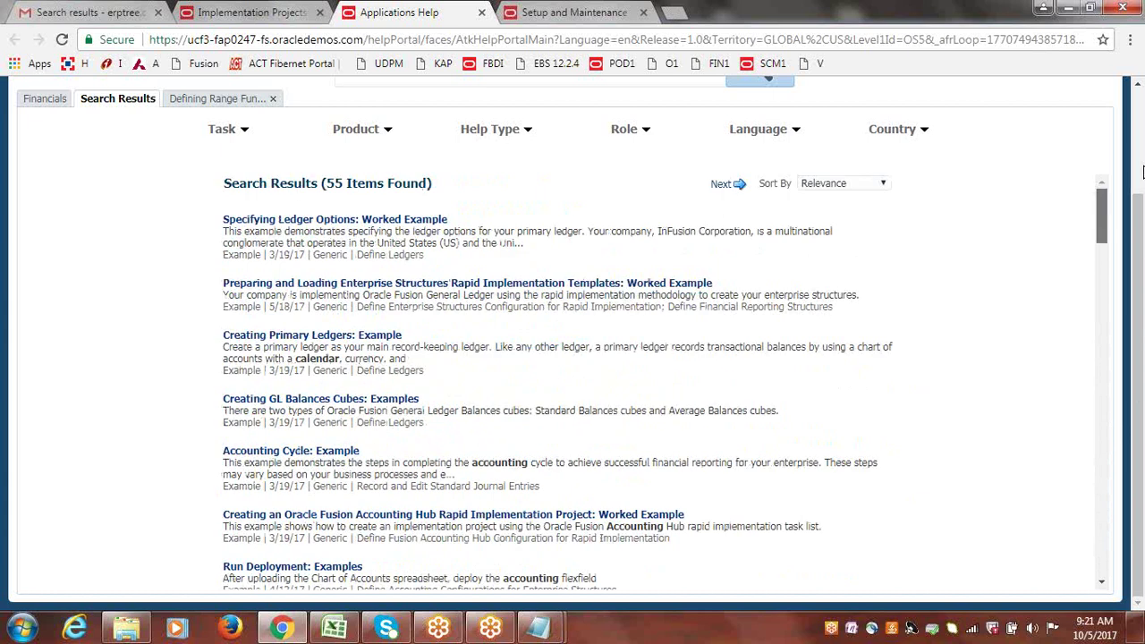
scroll(1141, 296, up, 3)
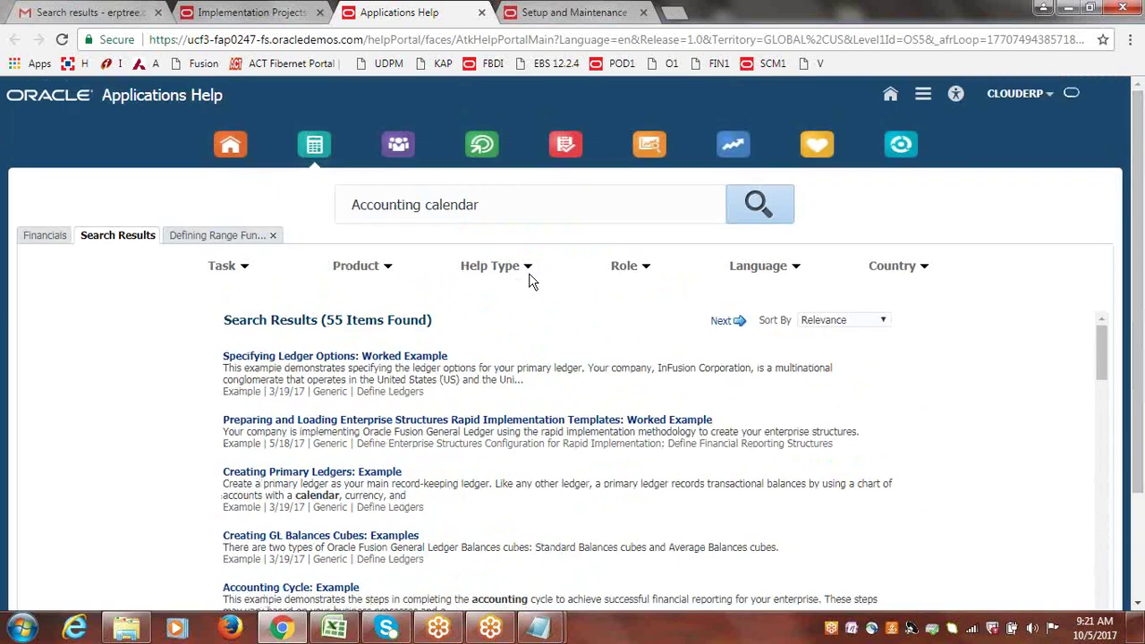
Re-include FAQ, Help topic, PDF guide and Video in the help type filter.
click(385, 271)
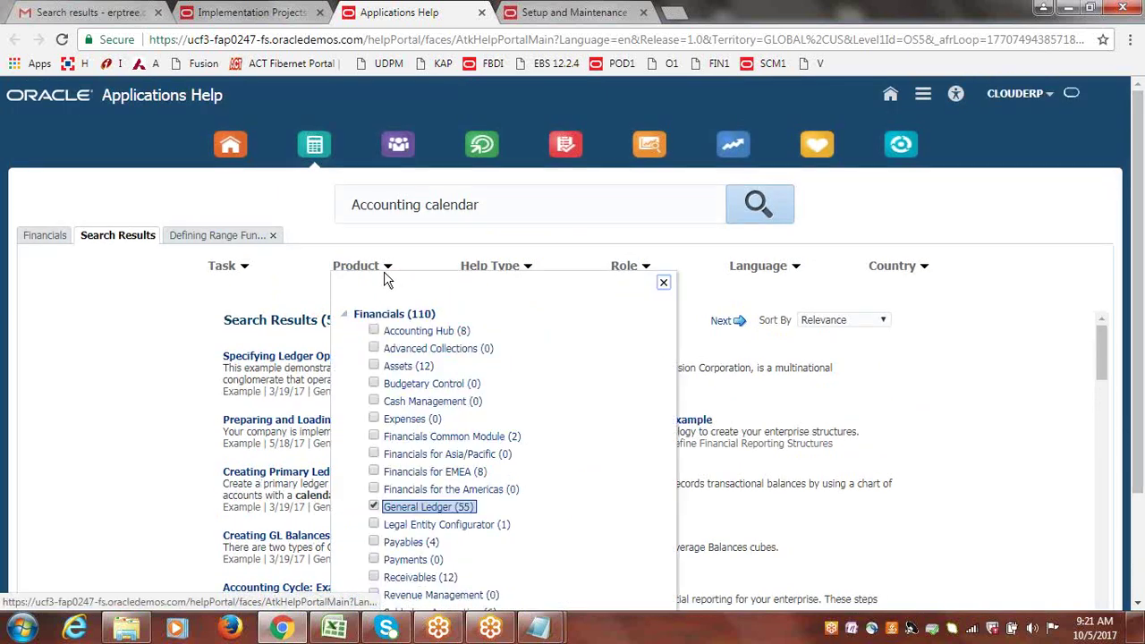
click(574, 251)
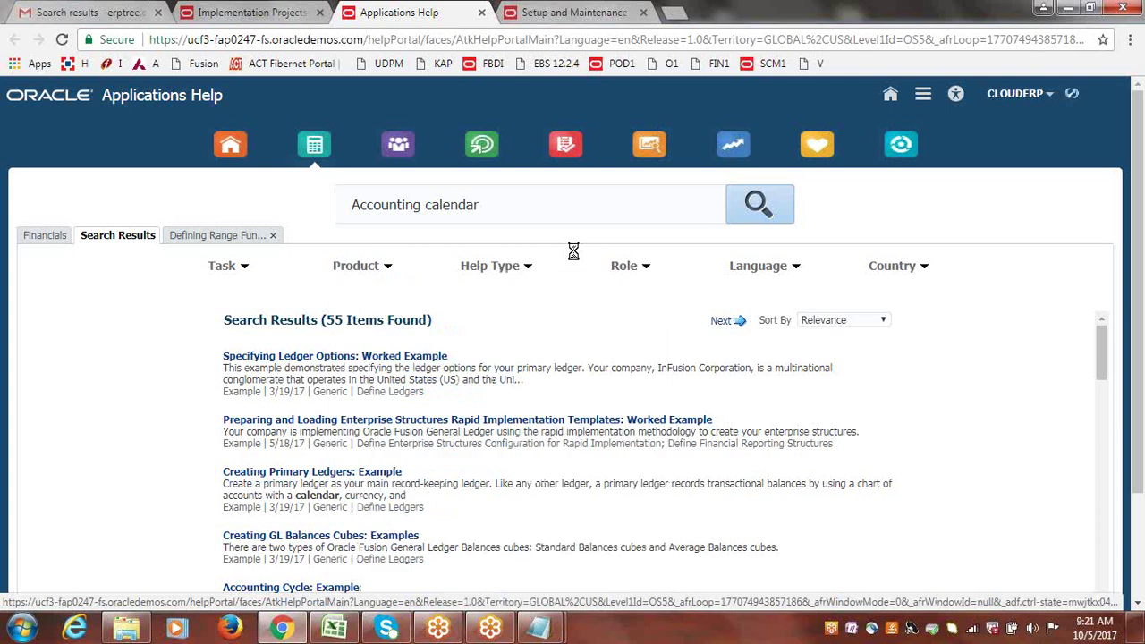
click(531, 274)
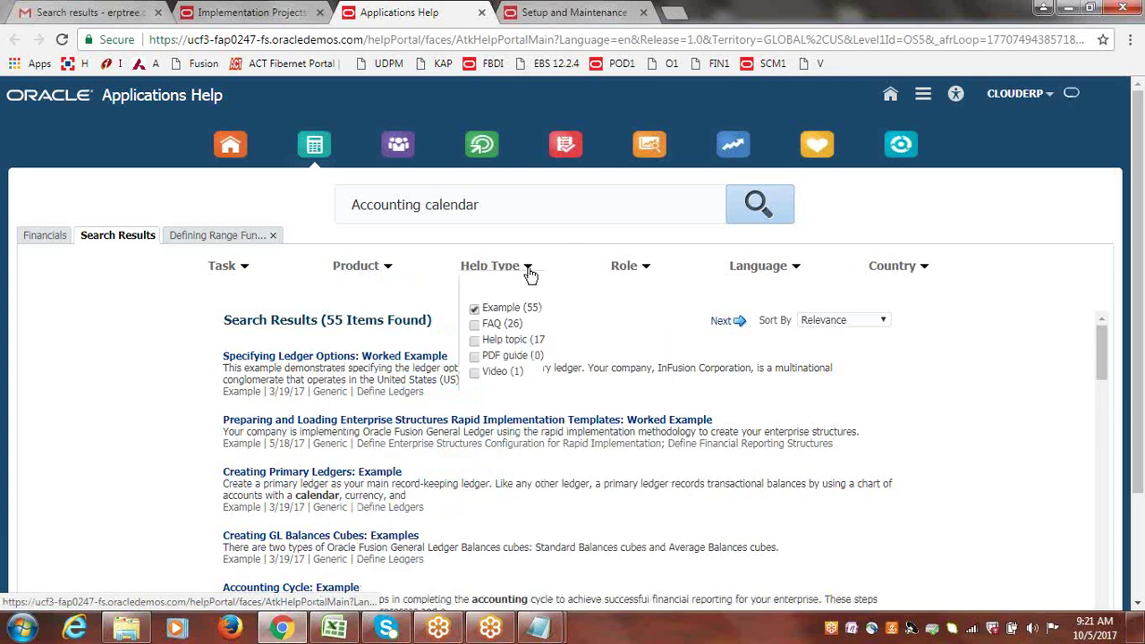
click(474, 325)
click(475, 340)
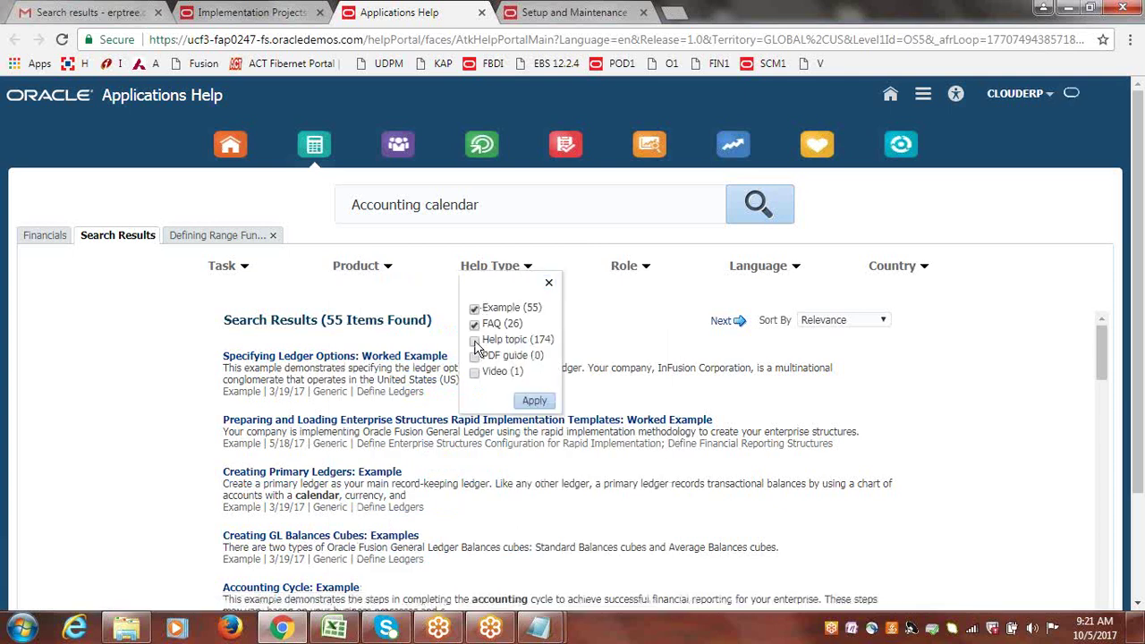
click(474, 356)
click(474, 372)
click(535, 401)
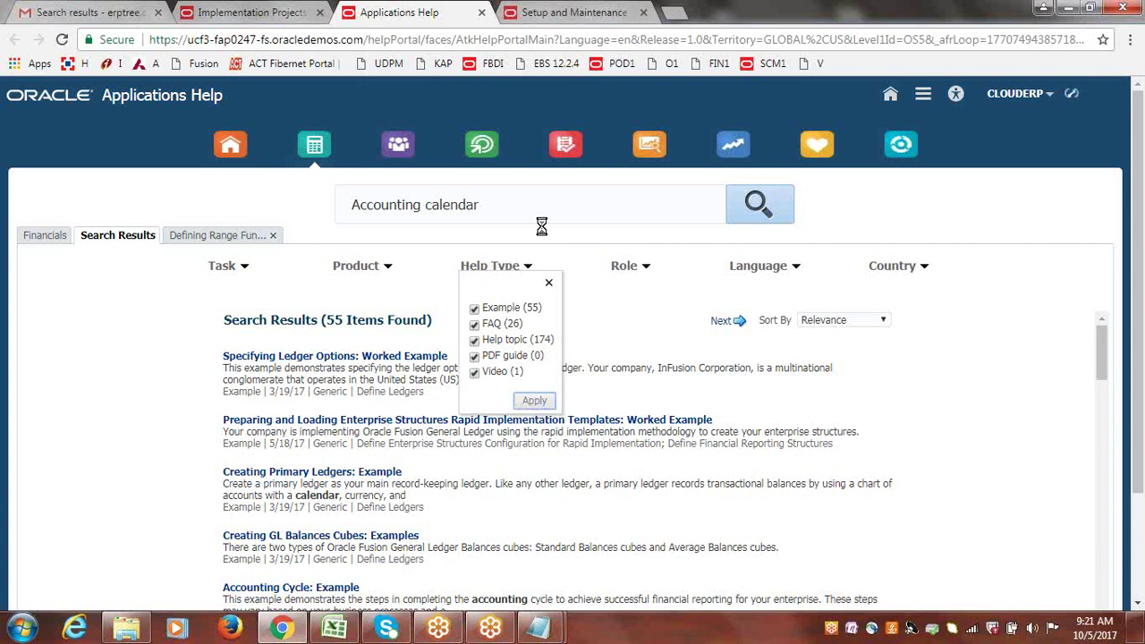
Remove the General Ledger product filter from the Accounting calendar results.
click(391, 267)
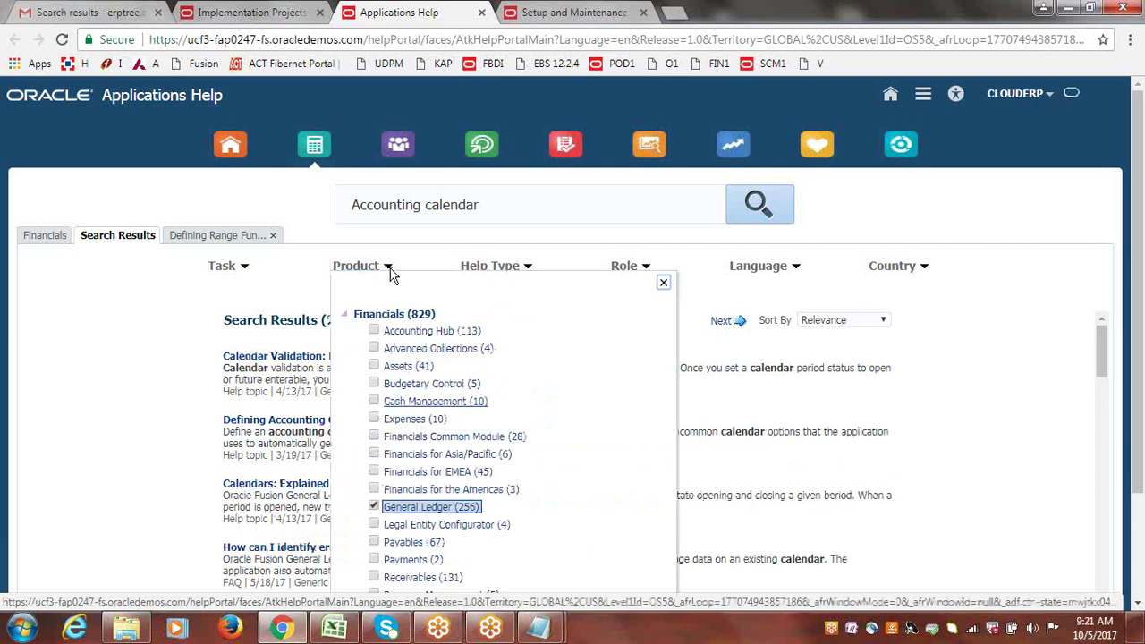
click(375, 508)
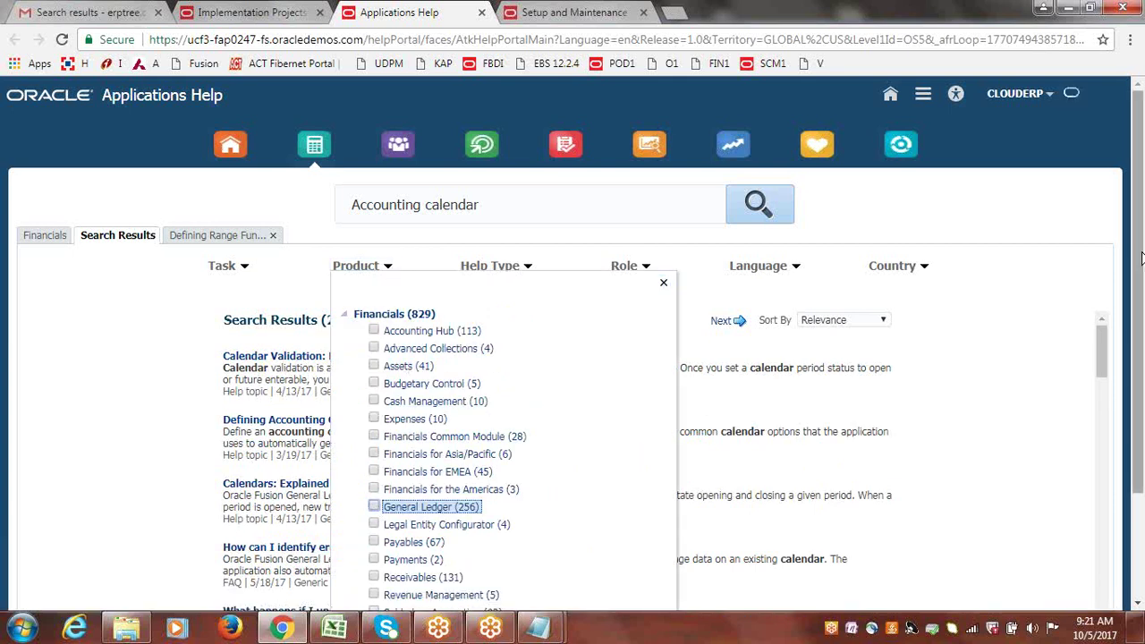
scroll(623, 529, down, 3)
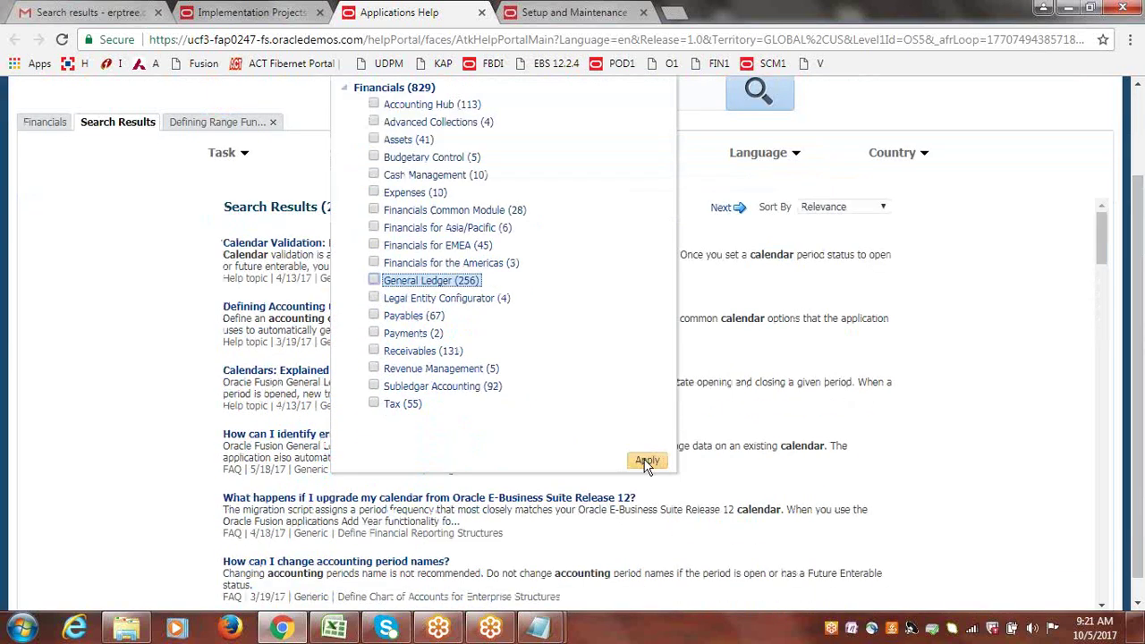
click(647, 460)
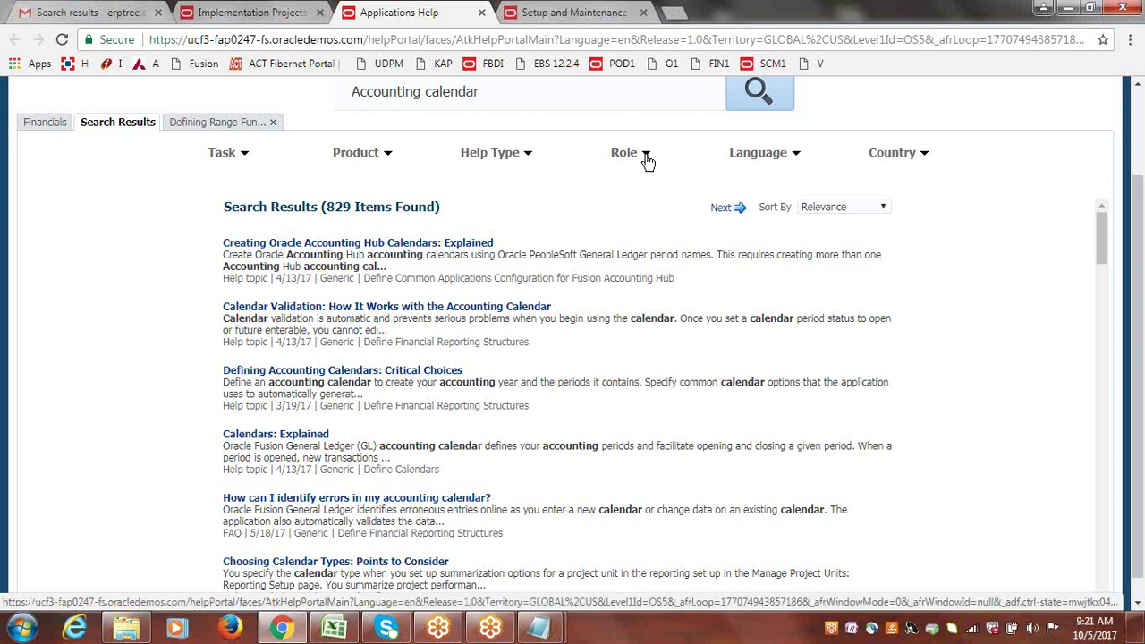
Apply a Financial Executive role filter (not Financial Manager), narrowing results to 6 items.
click(647, 155)
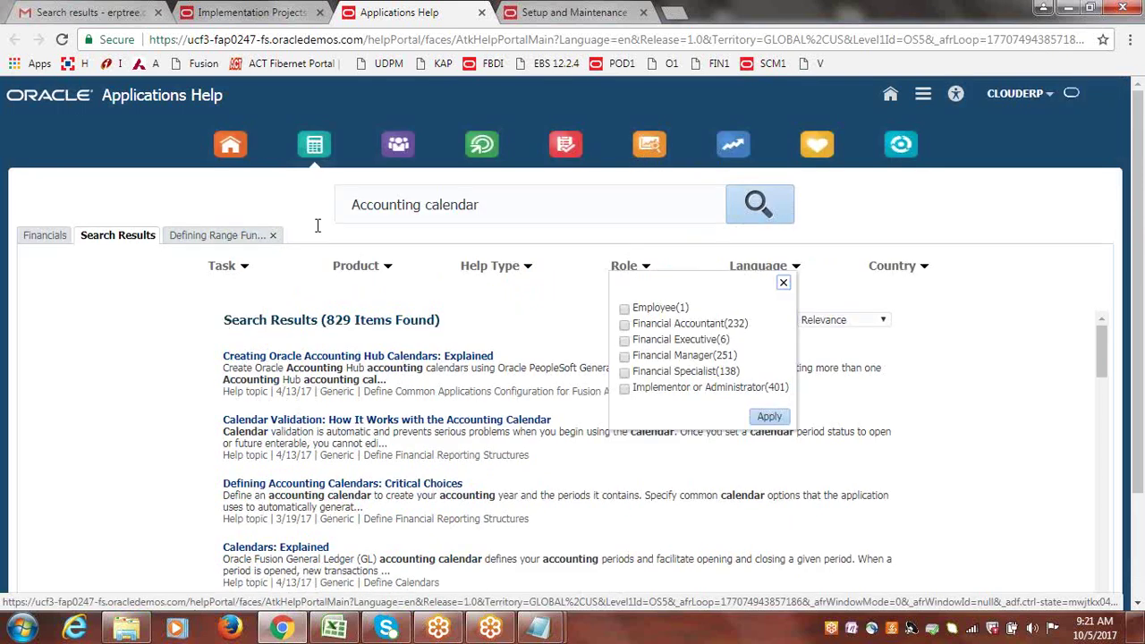
click(625, 358)
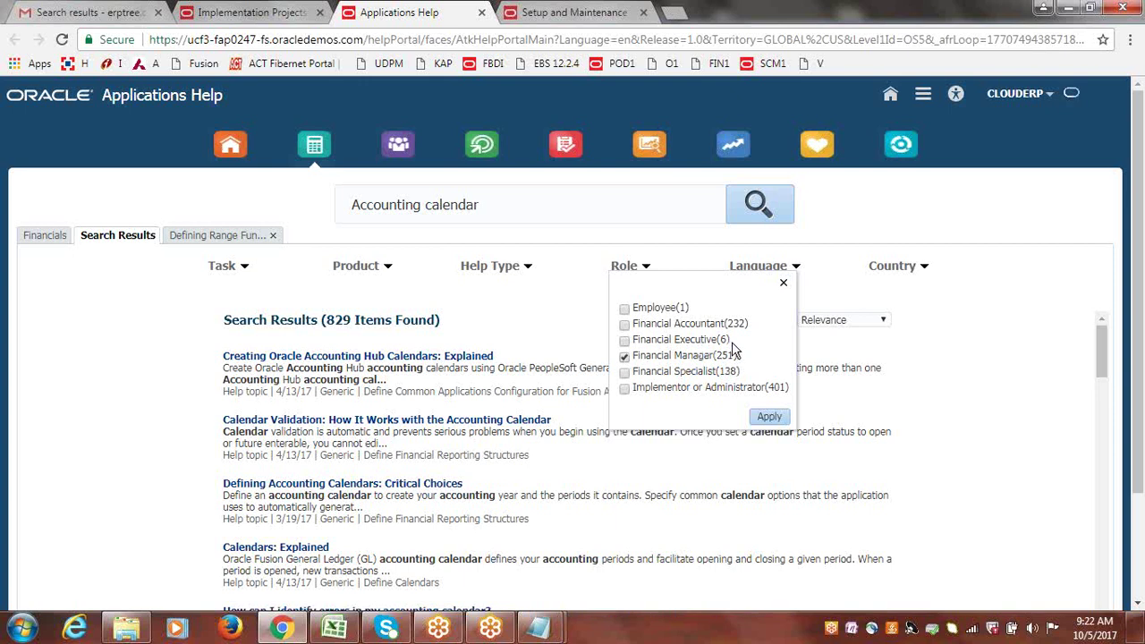
click(624, 357)
click(624, 340)
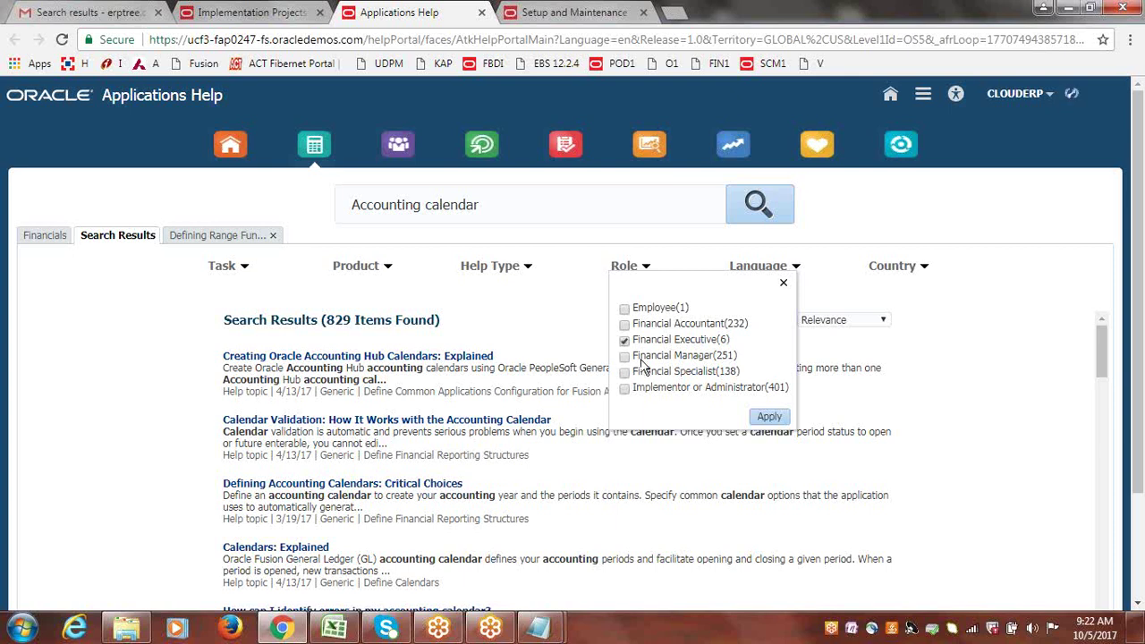
click(768, 418)
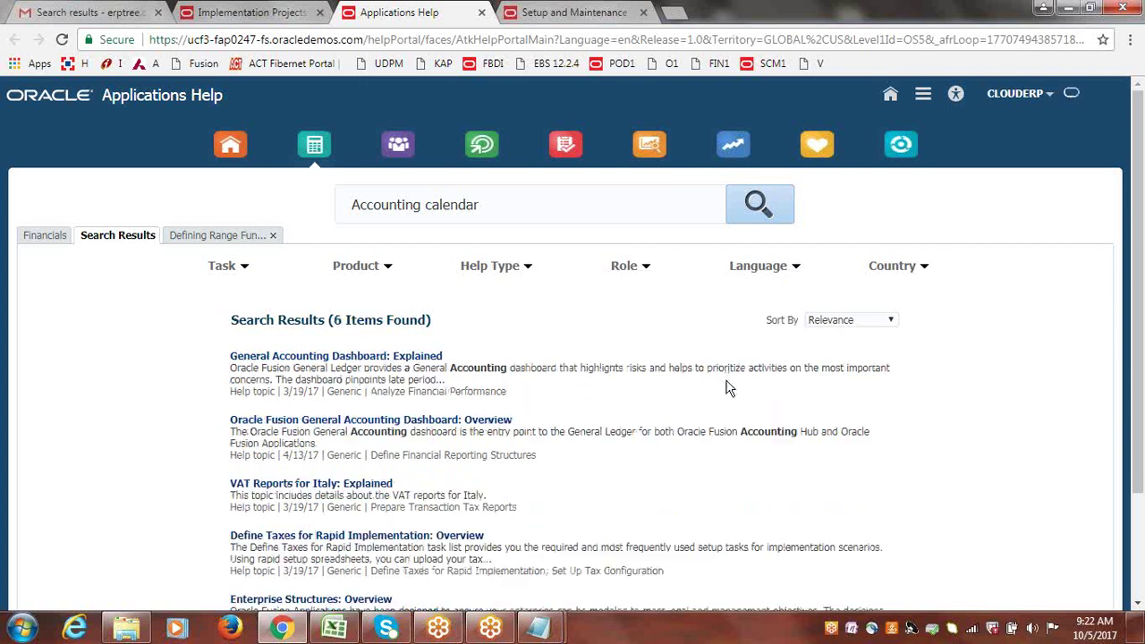
drag(1133, 305, 1141, 372)
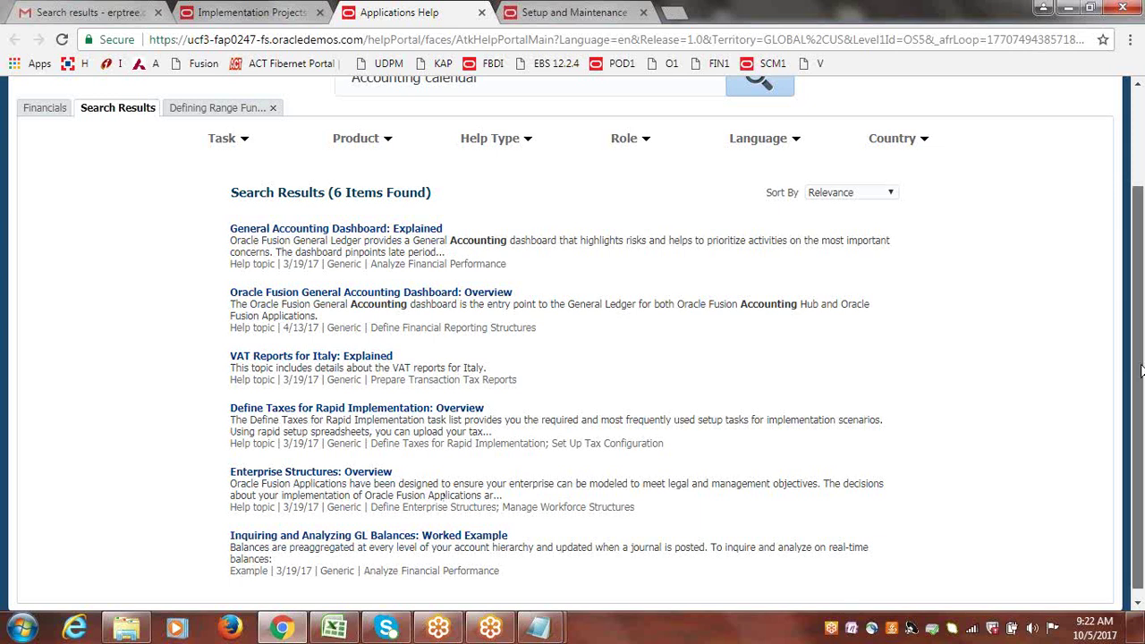
scroll(854, 304, up, 2)
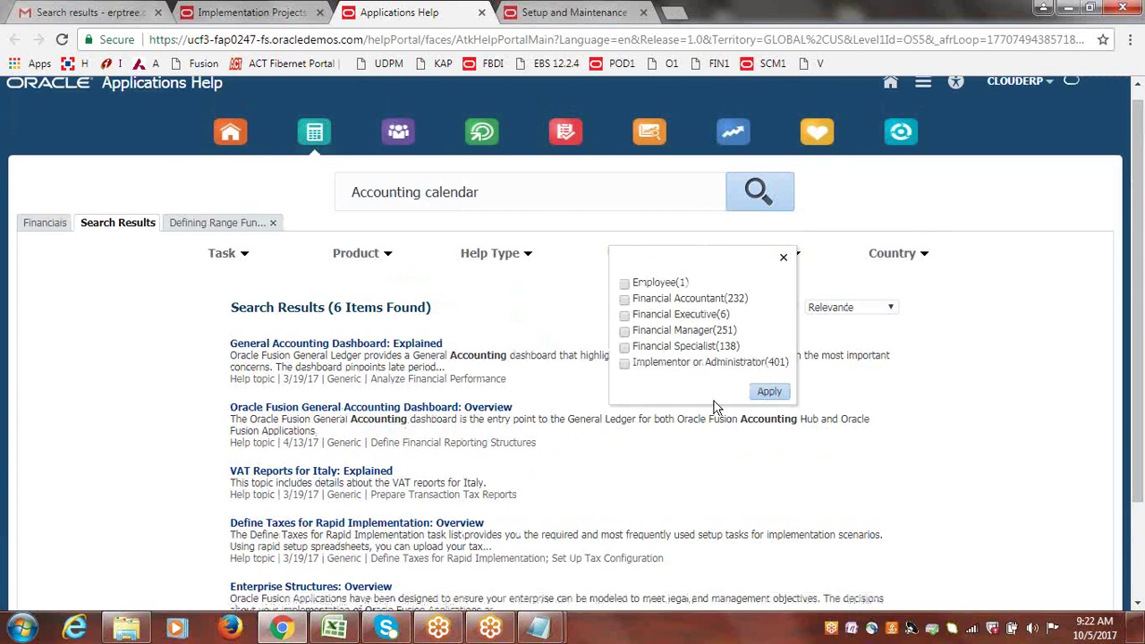
Reapply the role filter to restore all 829 results, then review the full Country filter list.
click(767, 391)
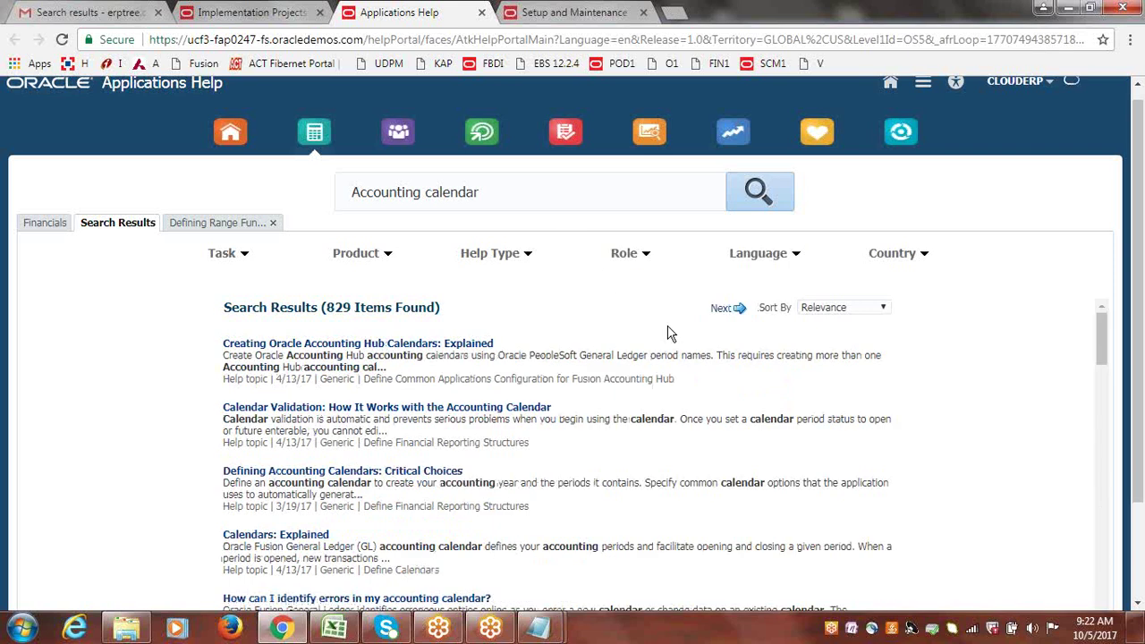
triple_click(506, 190)
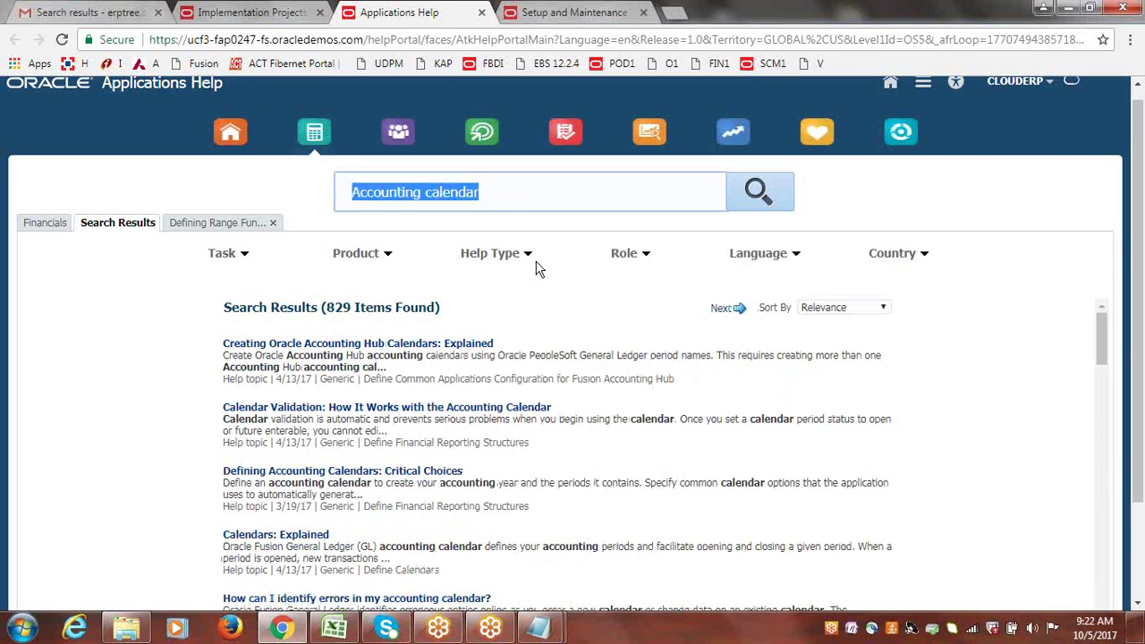
click(649, 306)
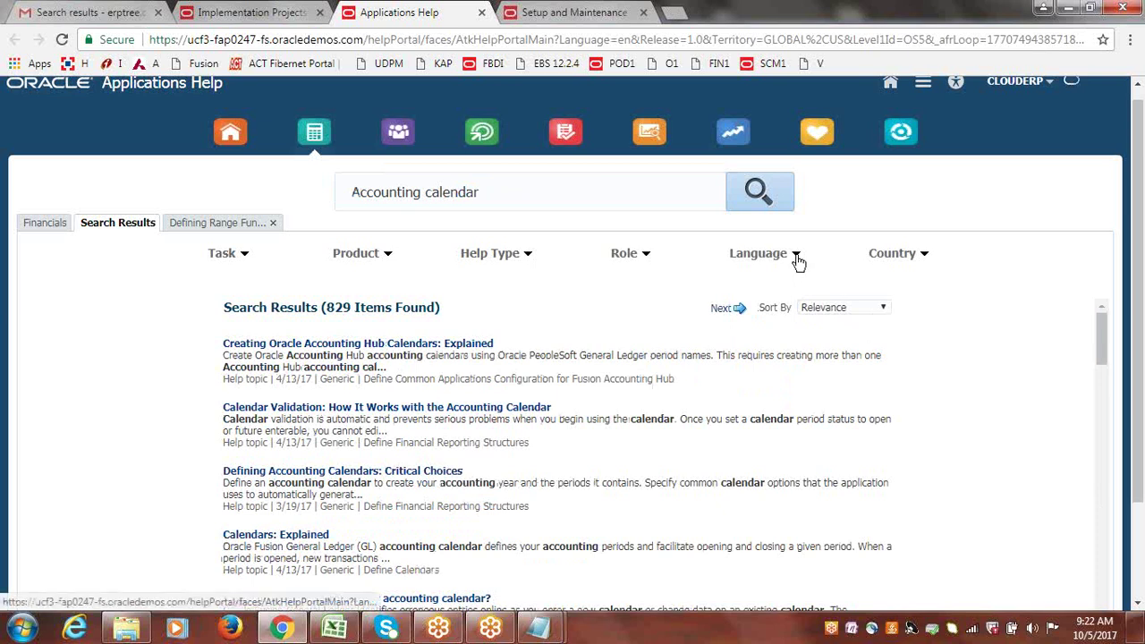
click(925, 254)
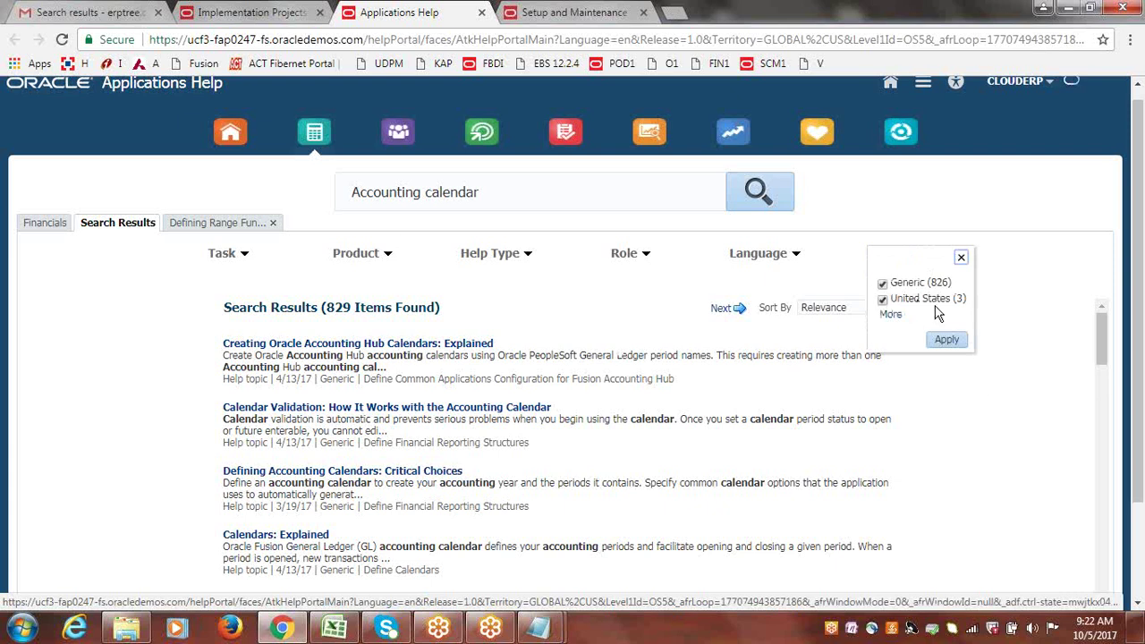
click(891, 314)
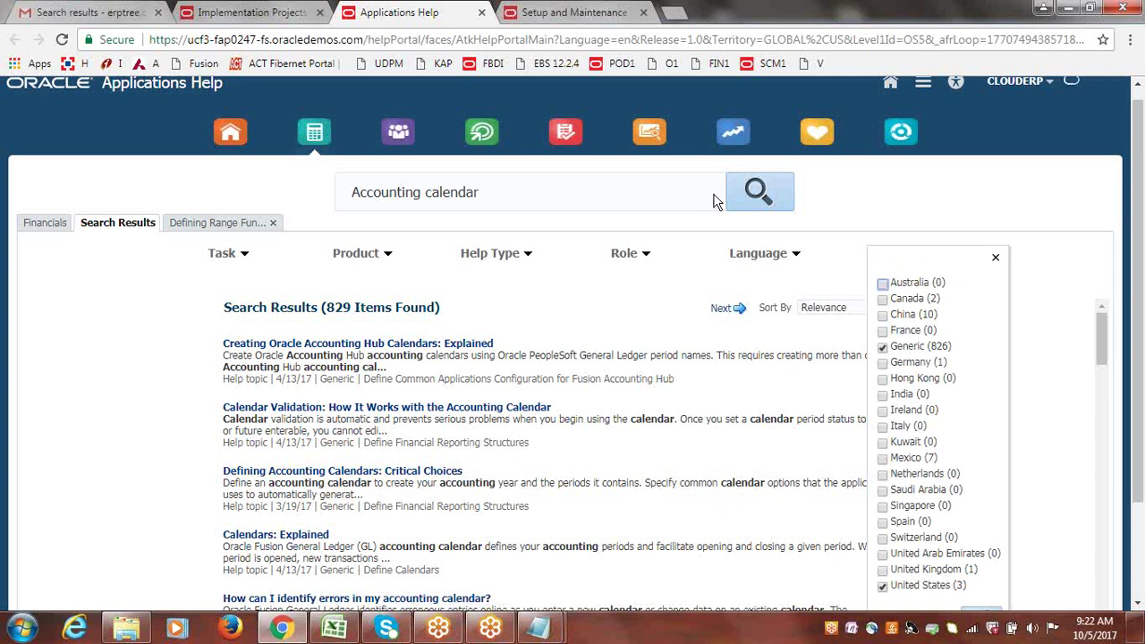
drag(1140, 246, 1143, 273)
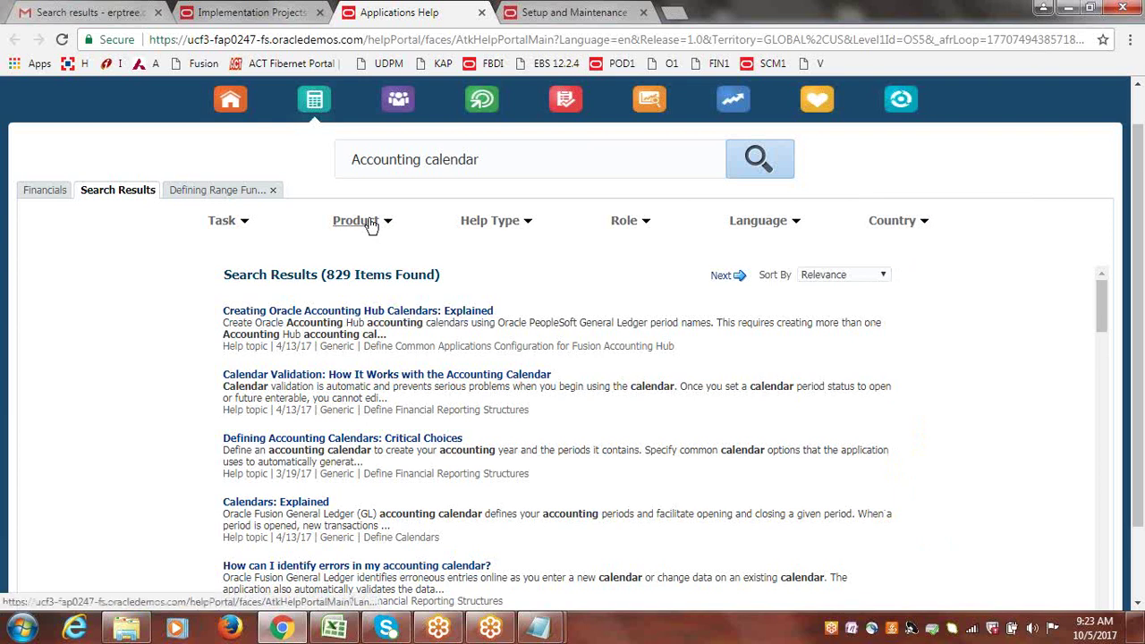
click(245, 224)
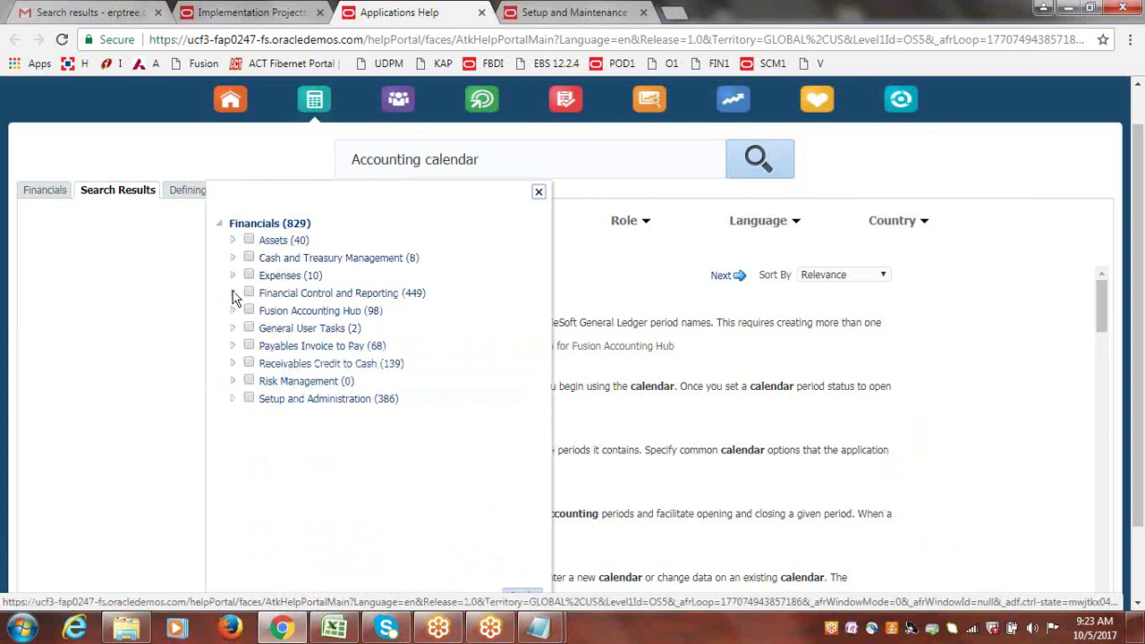
click(234, 329)
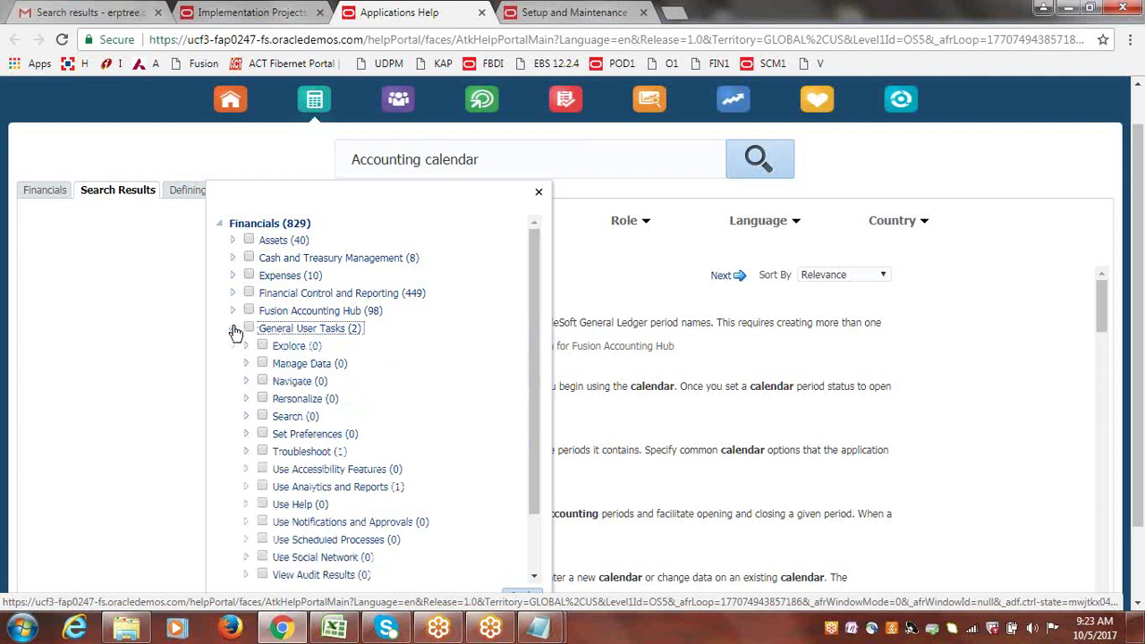
drag(533, 297, 535, 343)
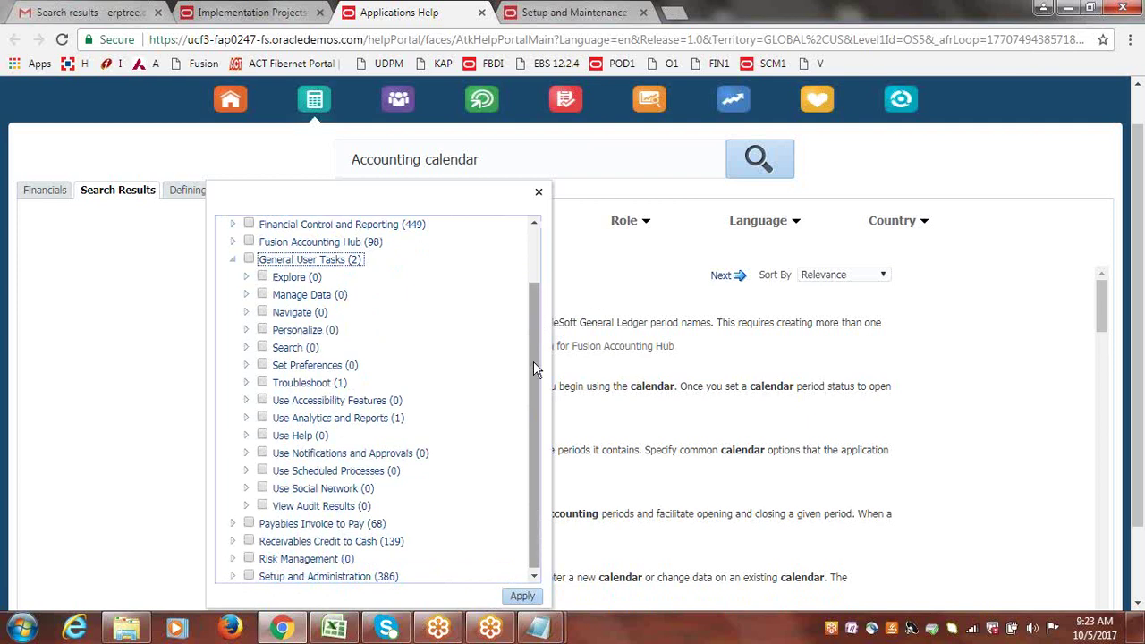
click(877, 157)
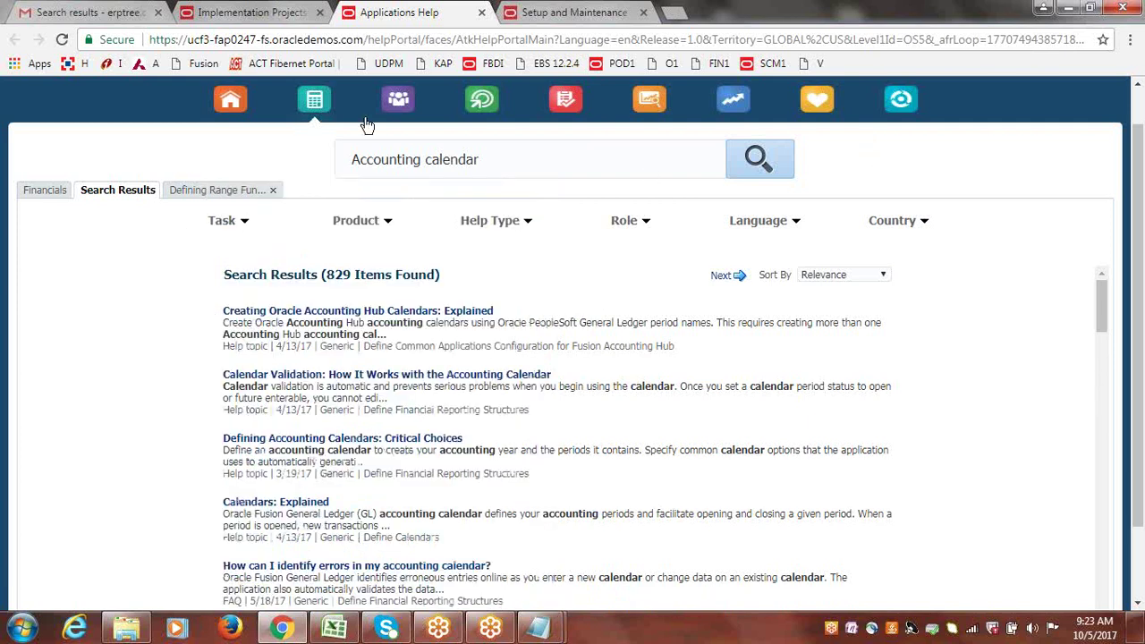
Go from the help home to the Financials guides list and open the Expenses quick start guide.
click(229, 99)
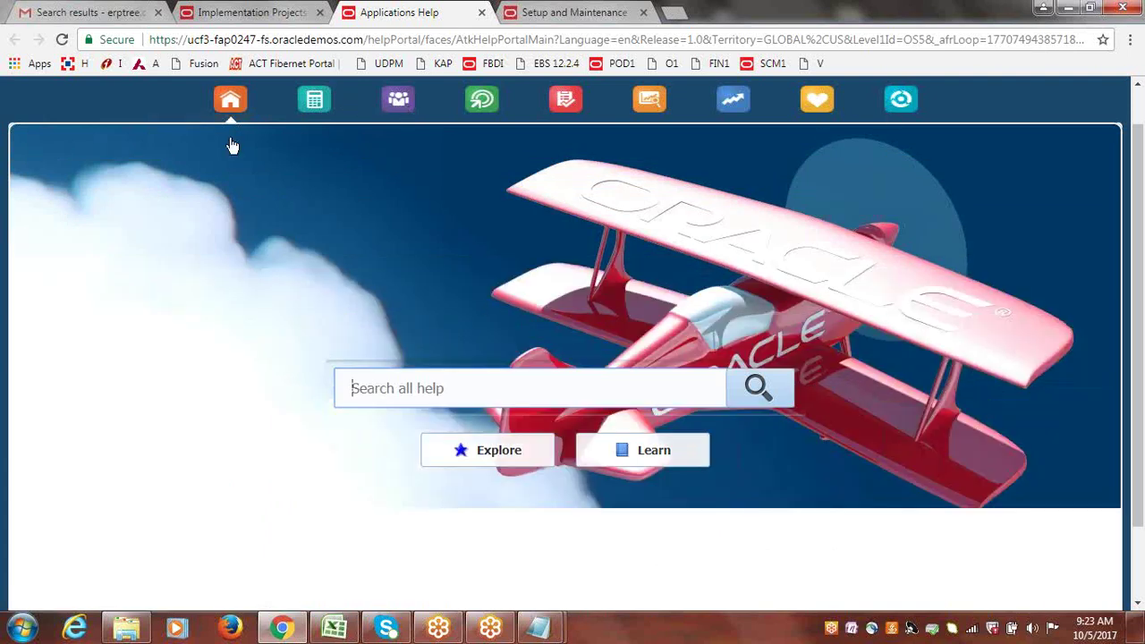
click(316, 99)
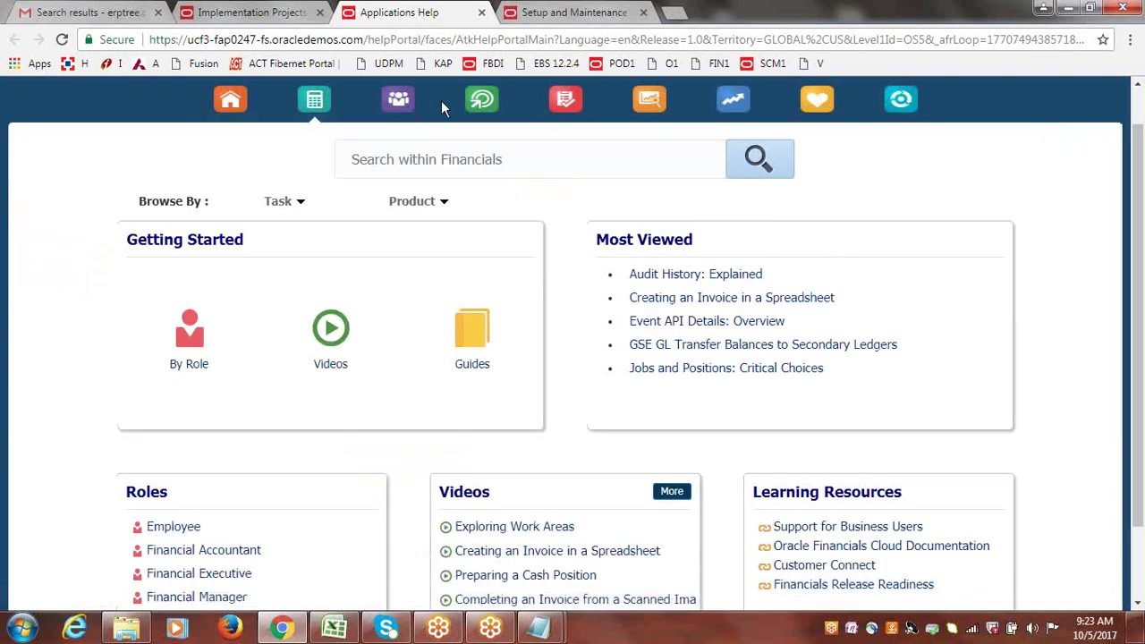
click(481, 335)
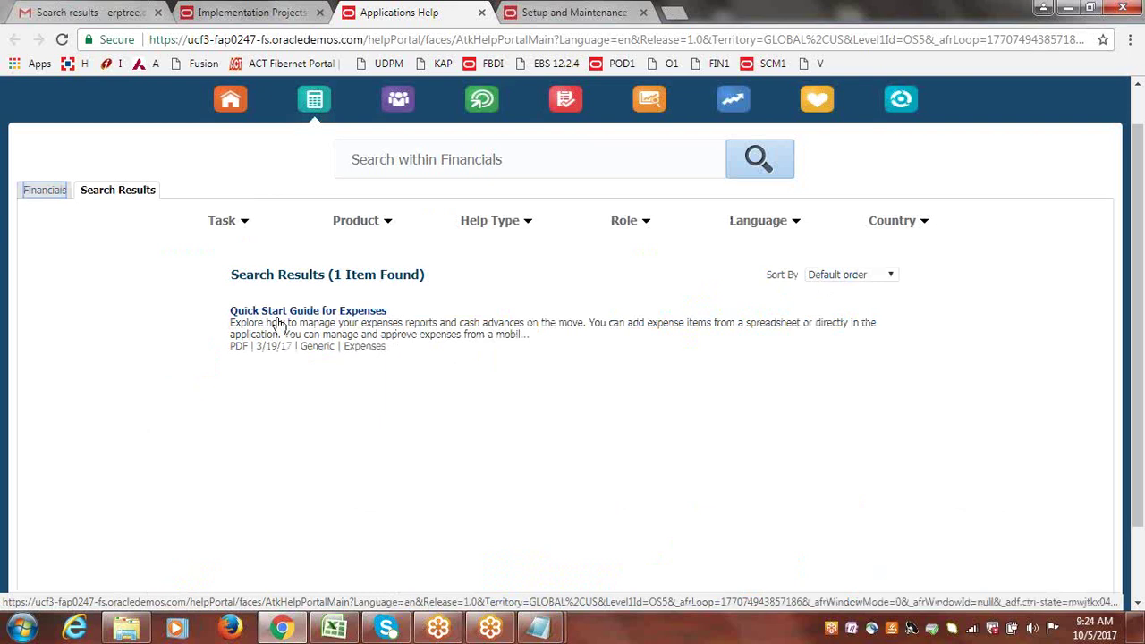
click(330, 313)
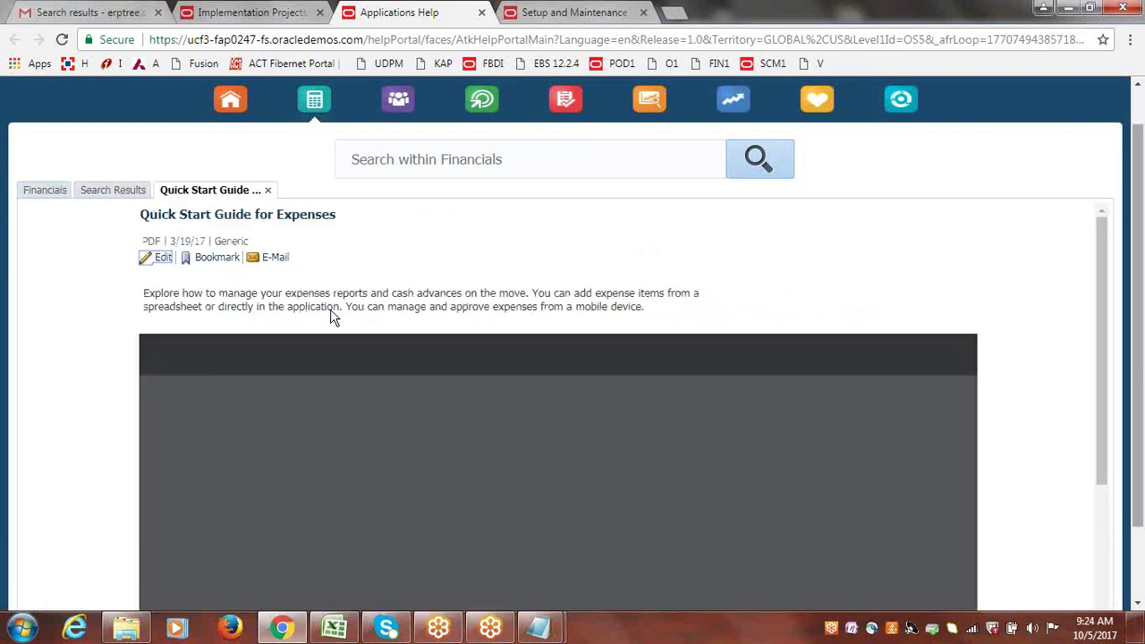
Scroll through the 'Quick Start Guide for Expenses' PDF to the end.
drag(1140, 202, 1141, 331)
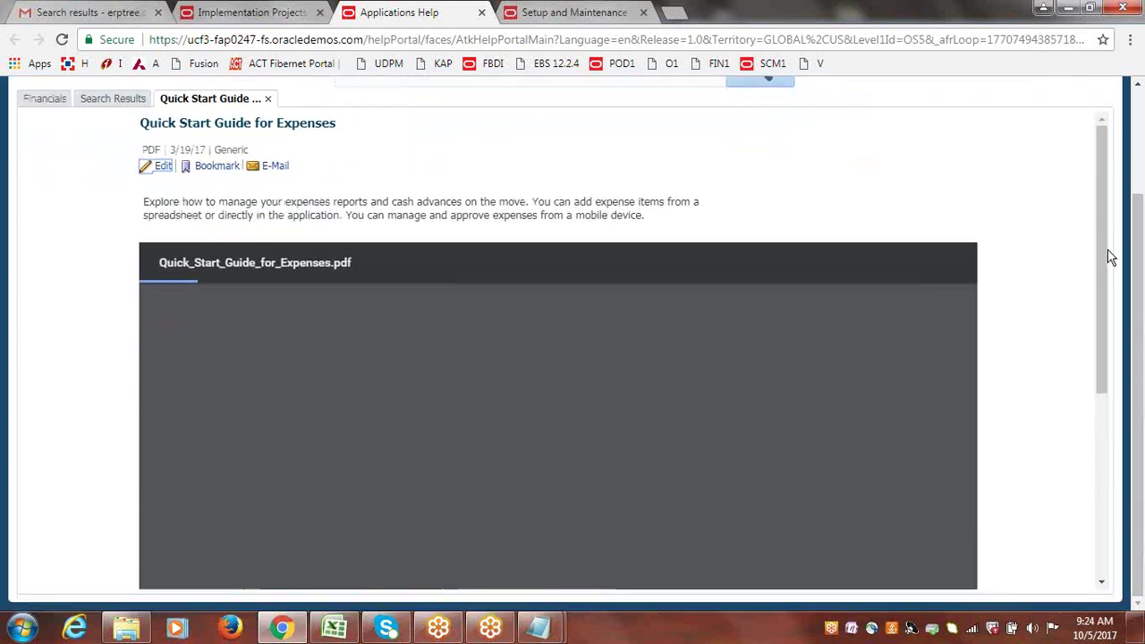
scroll(1111, 277, down, 2)
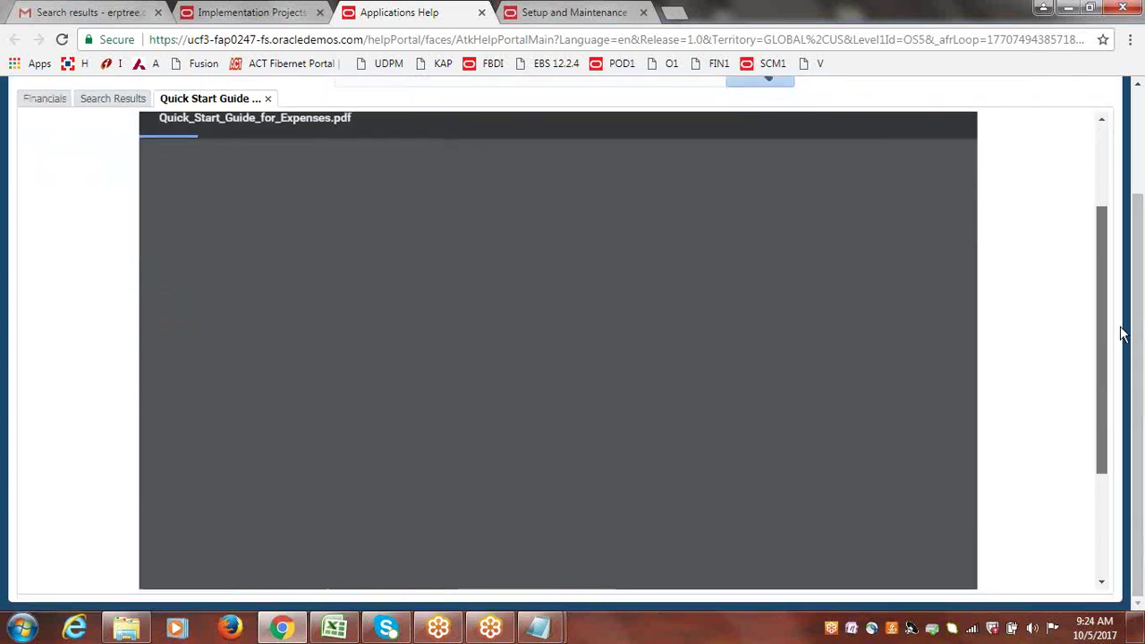
scroll(1119, 318, up, 1)
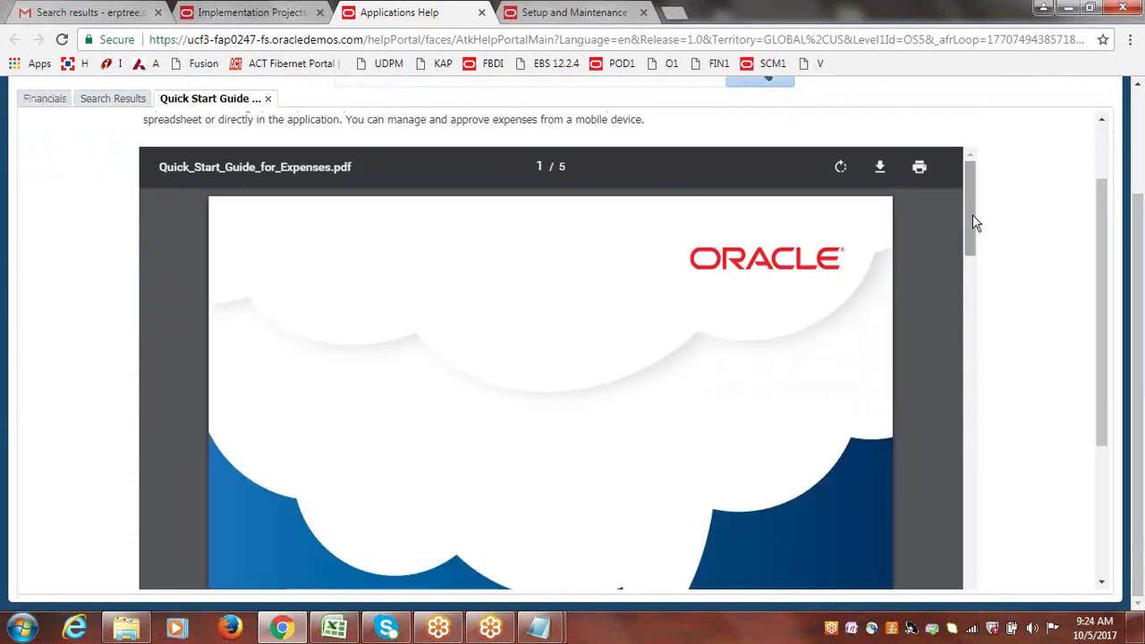
drag(974, 223, 977, 301)
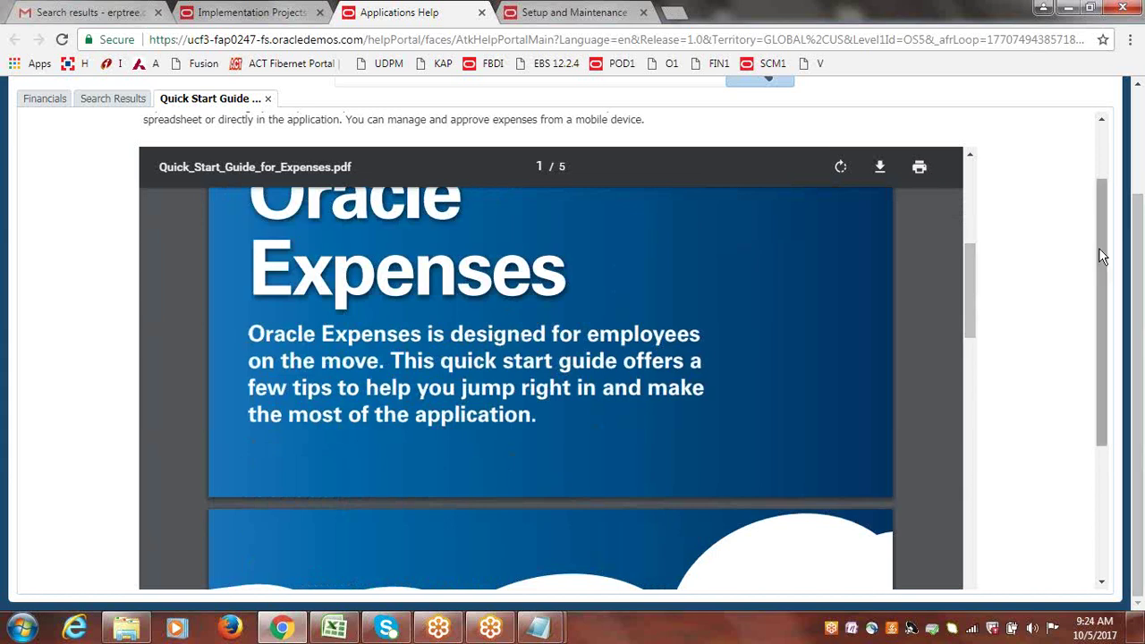
scroll(1103, 276, down, 2)
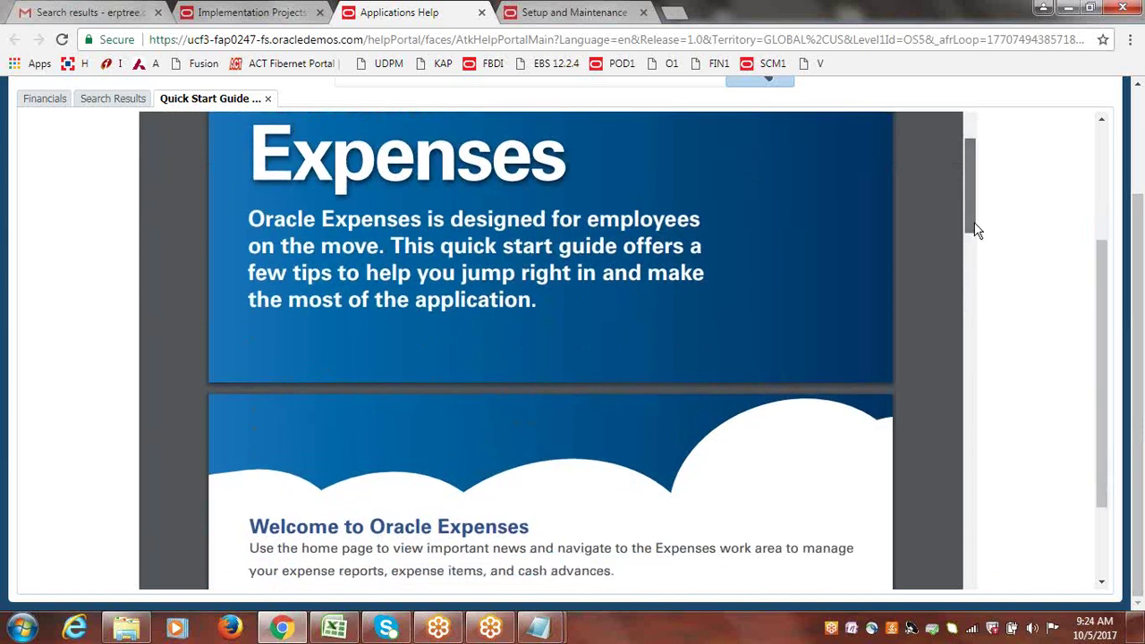
drag(976, 231, 974, 146)
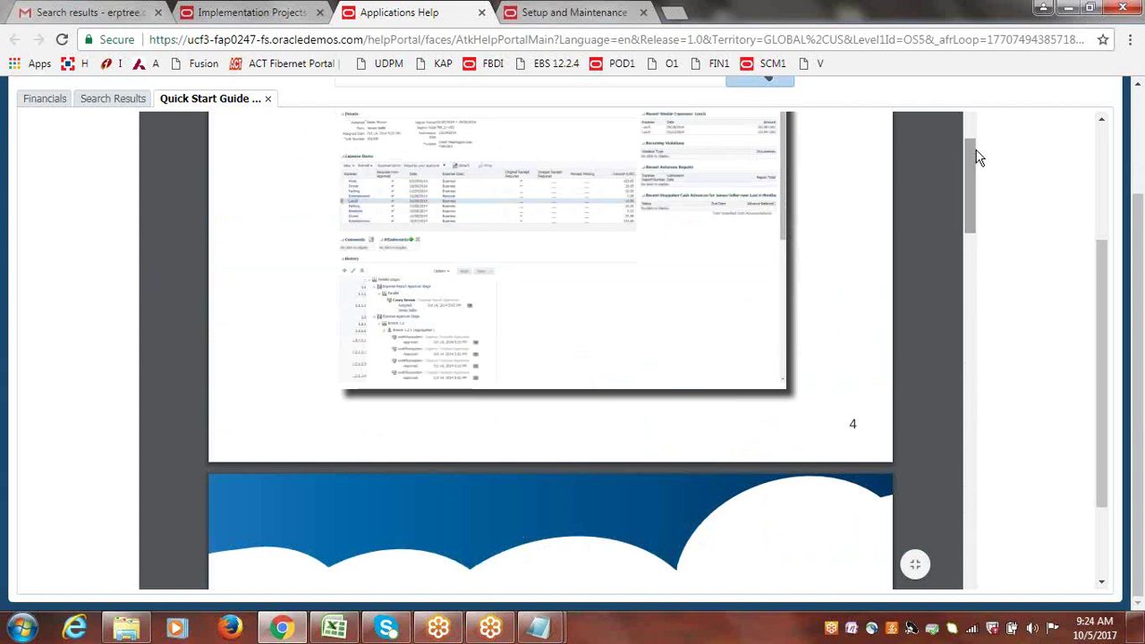
scroll(1140, 451, up, 3)
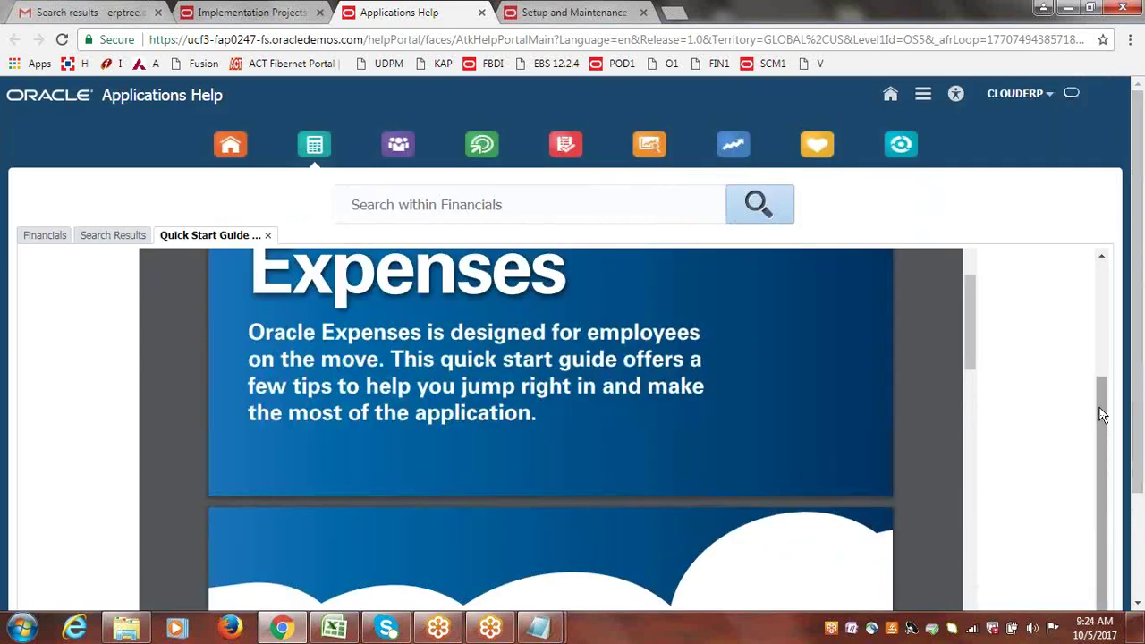
From the Financials landing page, list Getting Started videos like 'Introducing the Invoices Landing Page'.
click(117, 236)
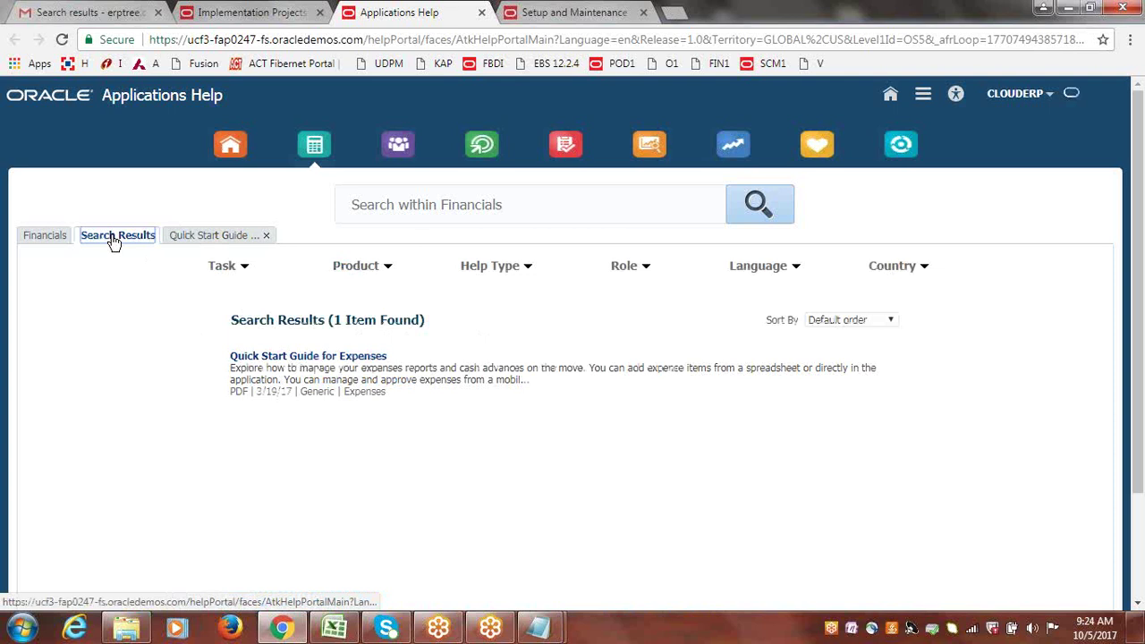
click(49, 237)
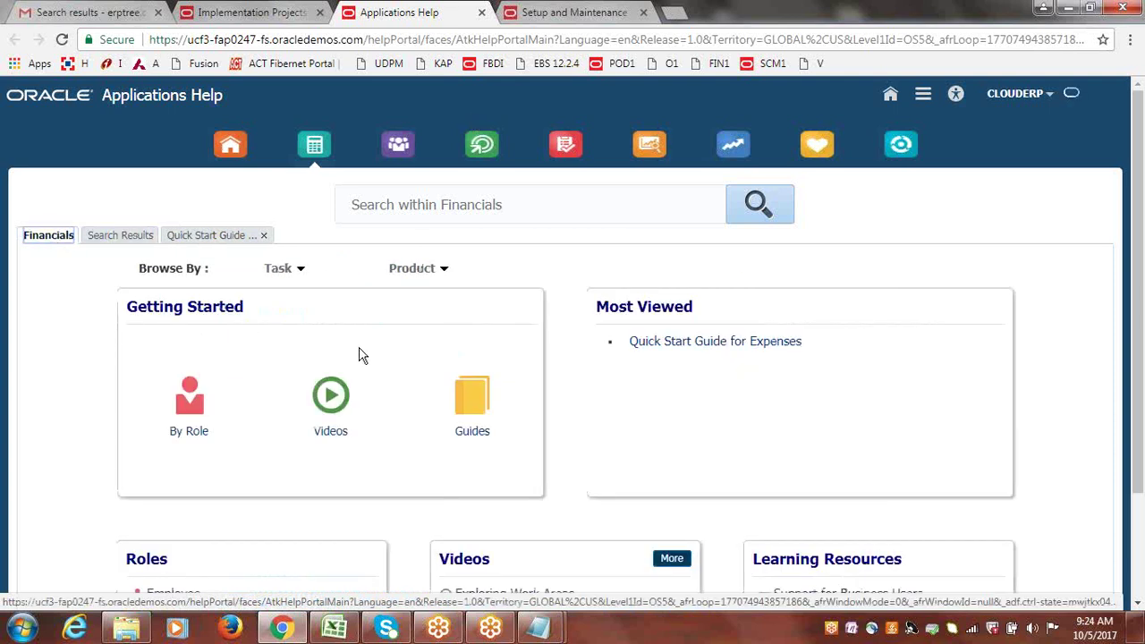
click(346, 382)
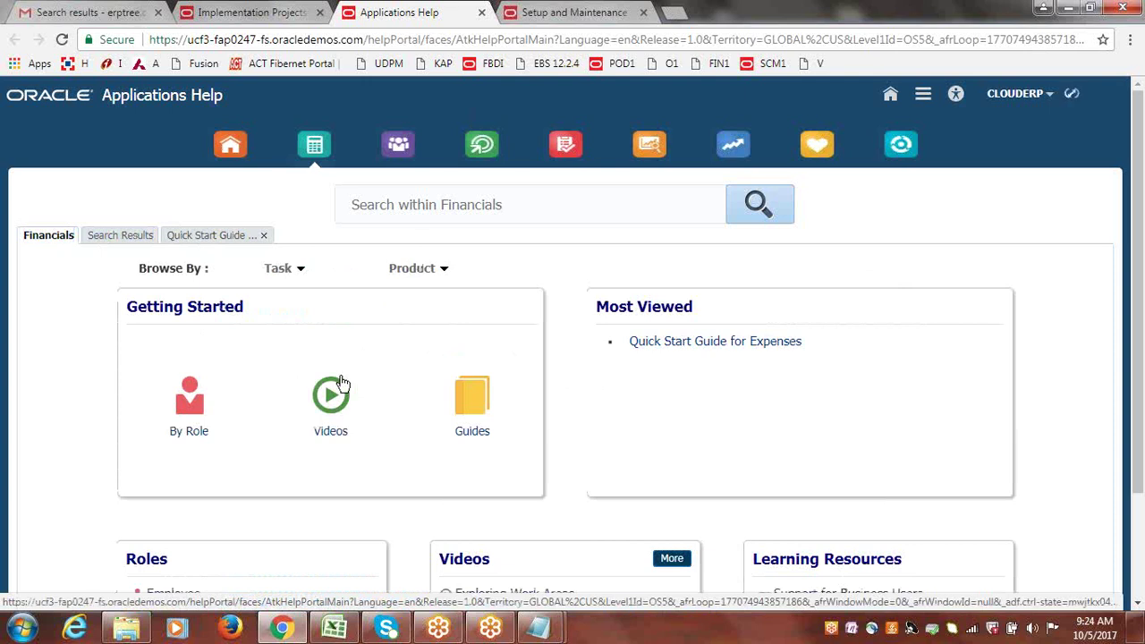
drag(1105, 337, 1140, 484)
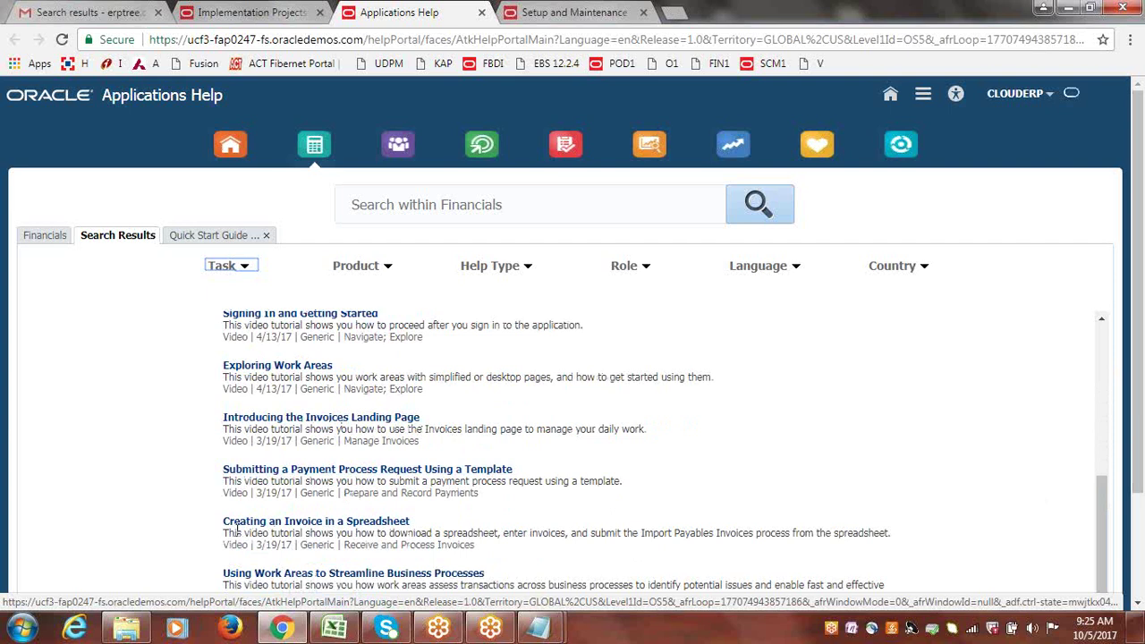
Open and play the 'Creating an Invoice in a Spreadsheet' tutorial video.
click(358, 526)
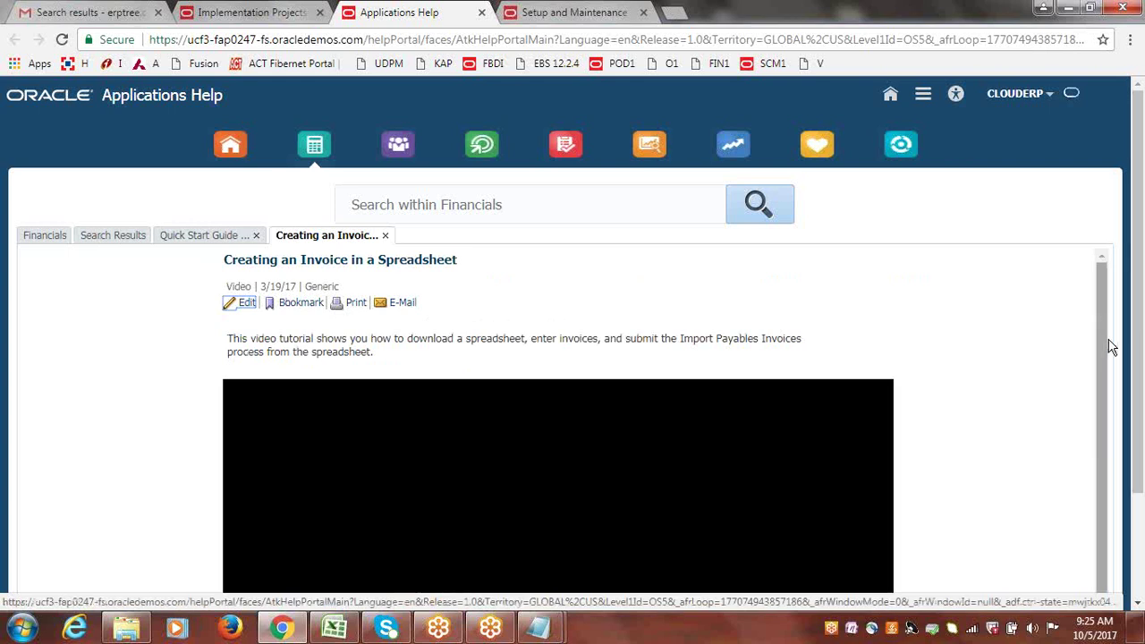
drag(1107, 348, 1116, 396)
drag(1141, 258, 1142, 344)
click(576, 411)
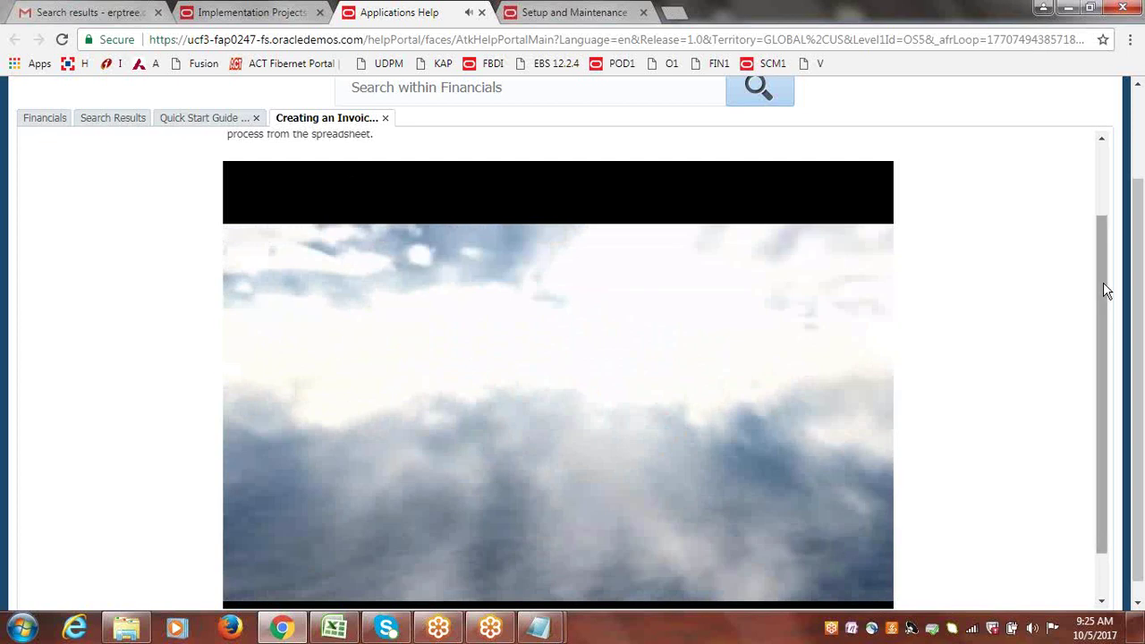
drag(1100, 285, 1107, 223)
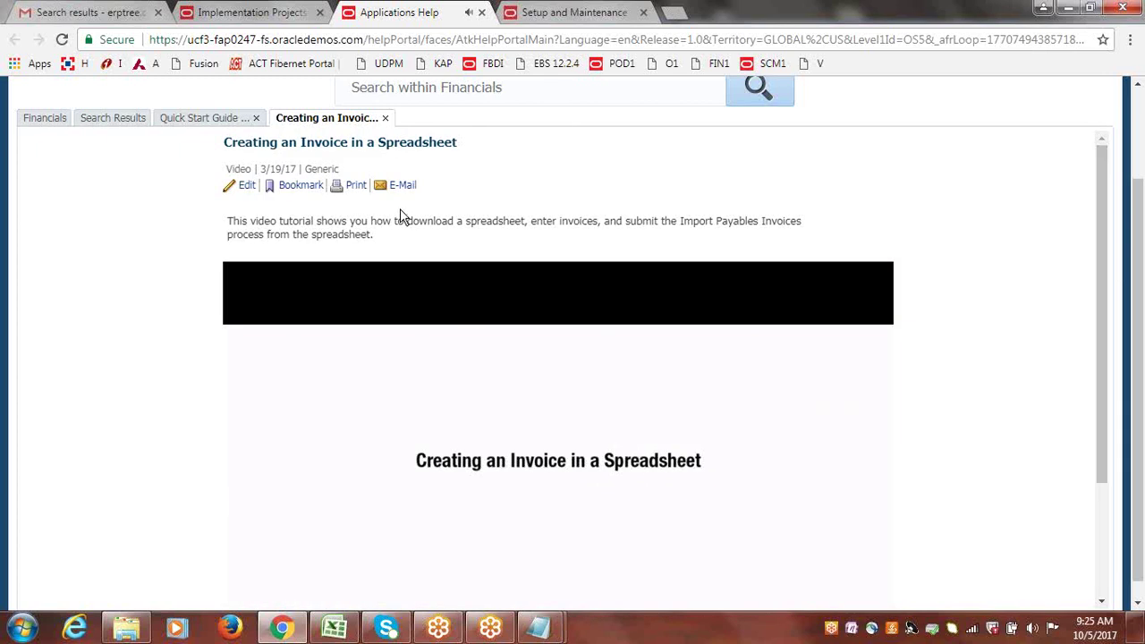
Close the invoice video tab and scroll back to the top of the Financials landing page.
click(385, 119)
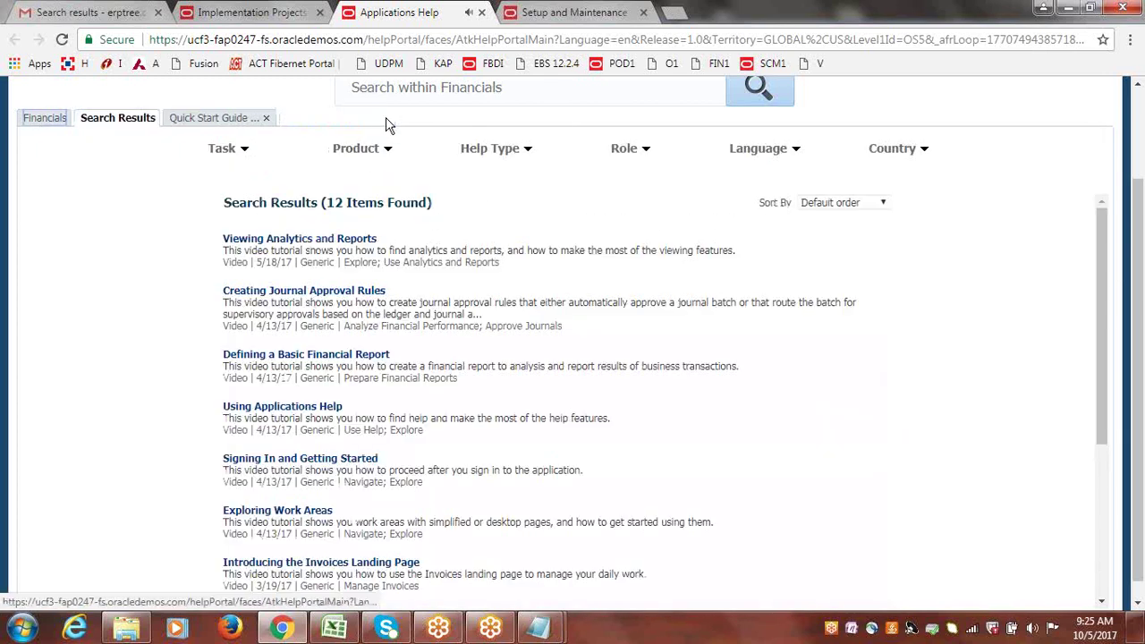
click(29, 122)
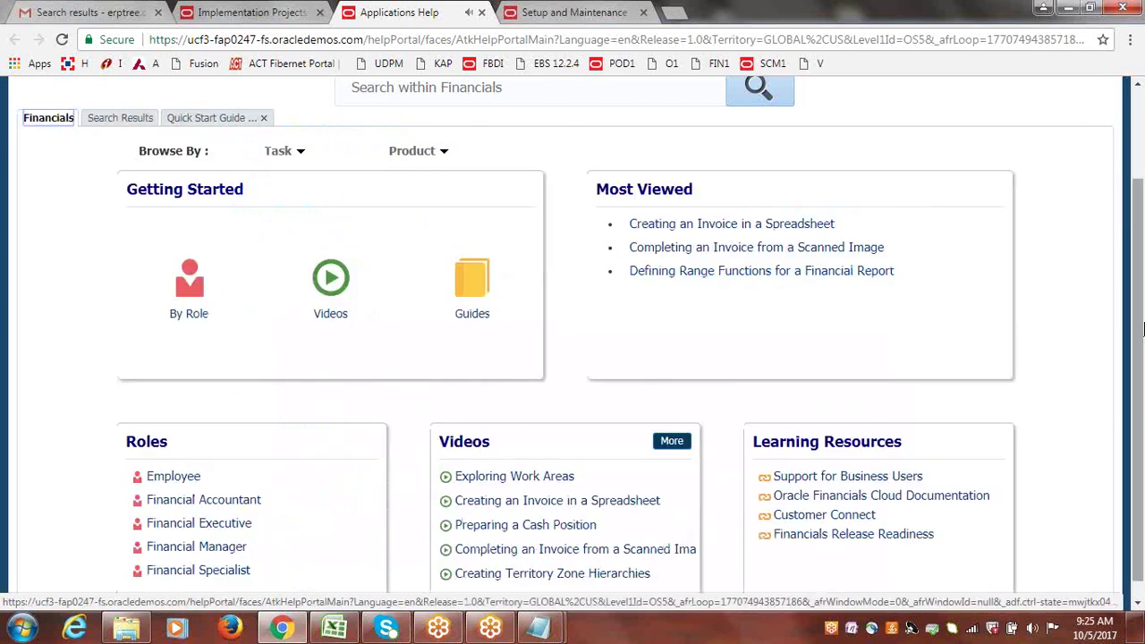
drag(1139, 374, 1140, 285)
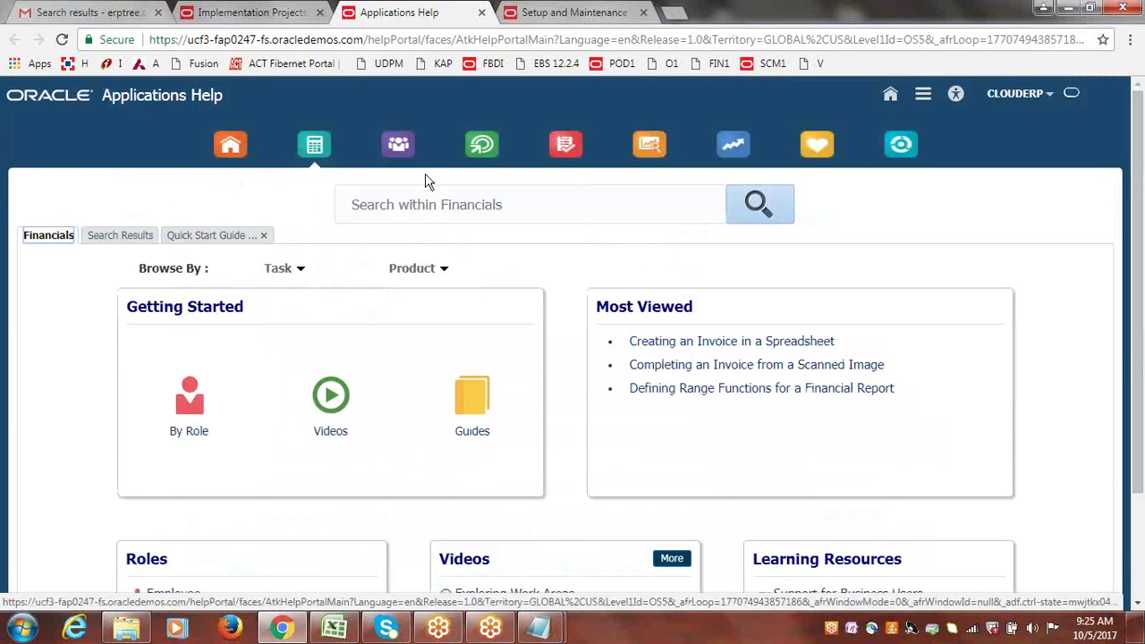
In the CloudERP project, show help for Manage Accounting Calendars and open its Calendar Validation topic.
click(261, 12)
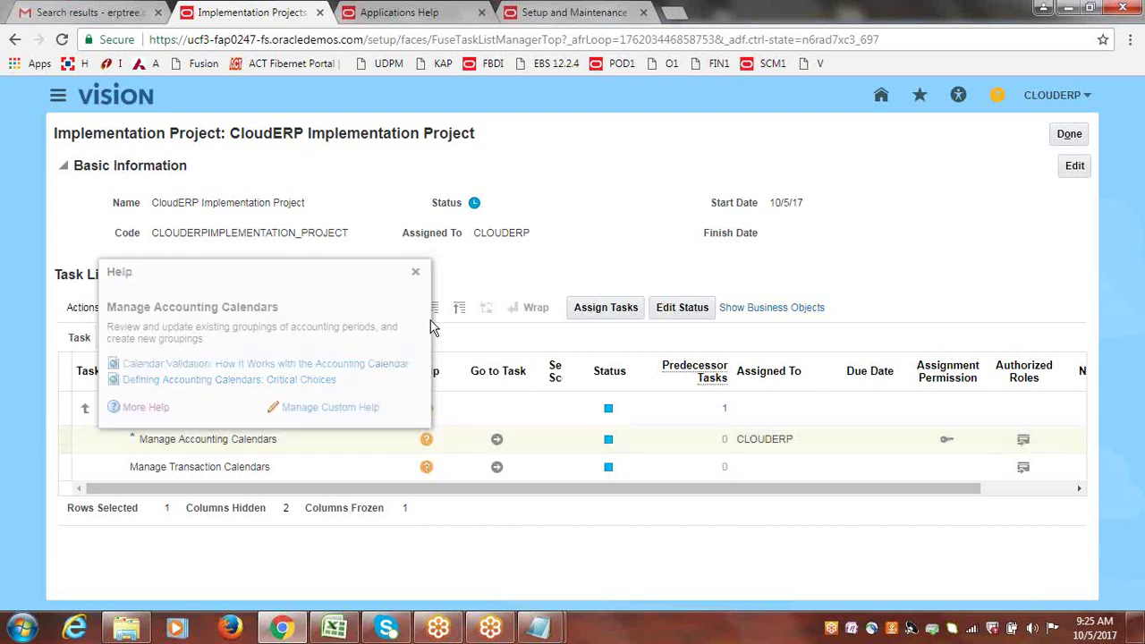
click(415, 273)
click(363, 444)
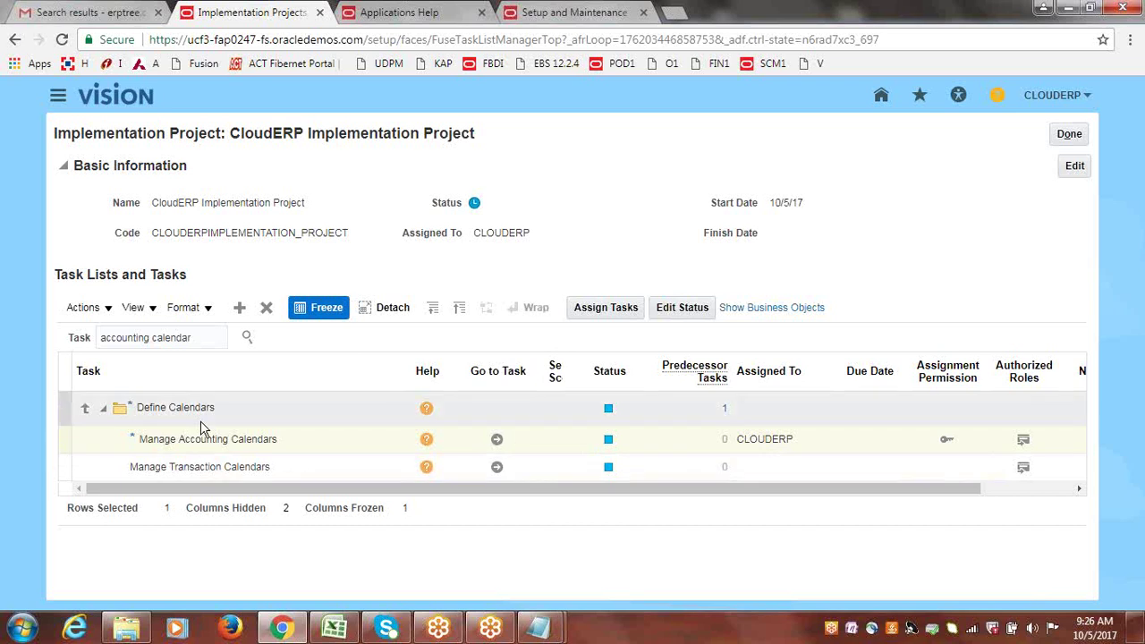
click(427, 440)
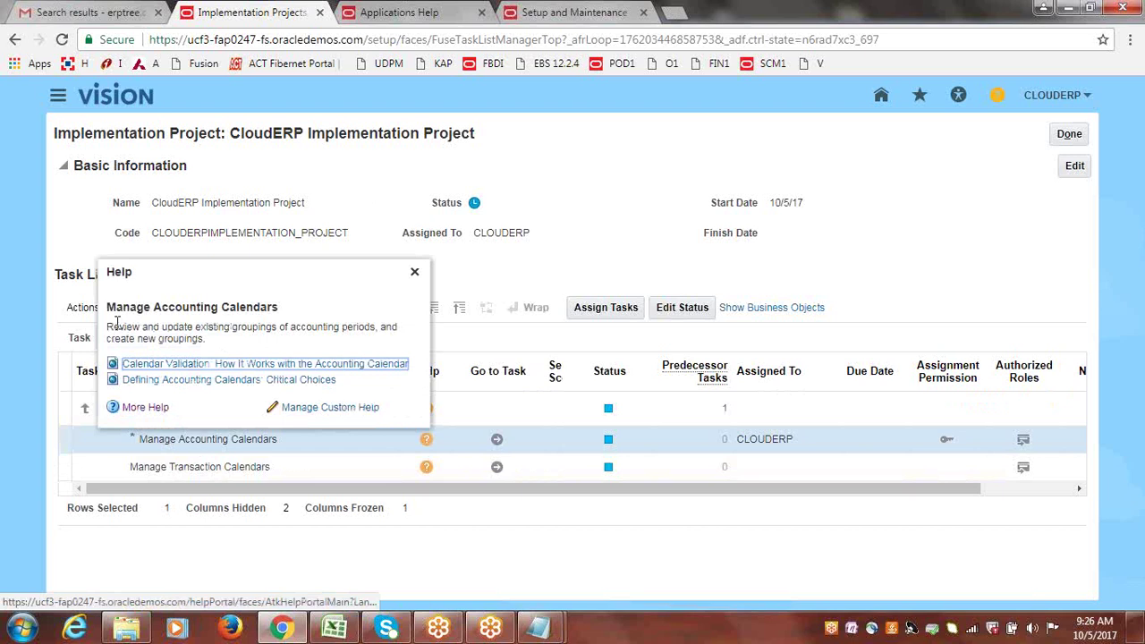
drag(115, 326, 206, 339)
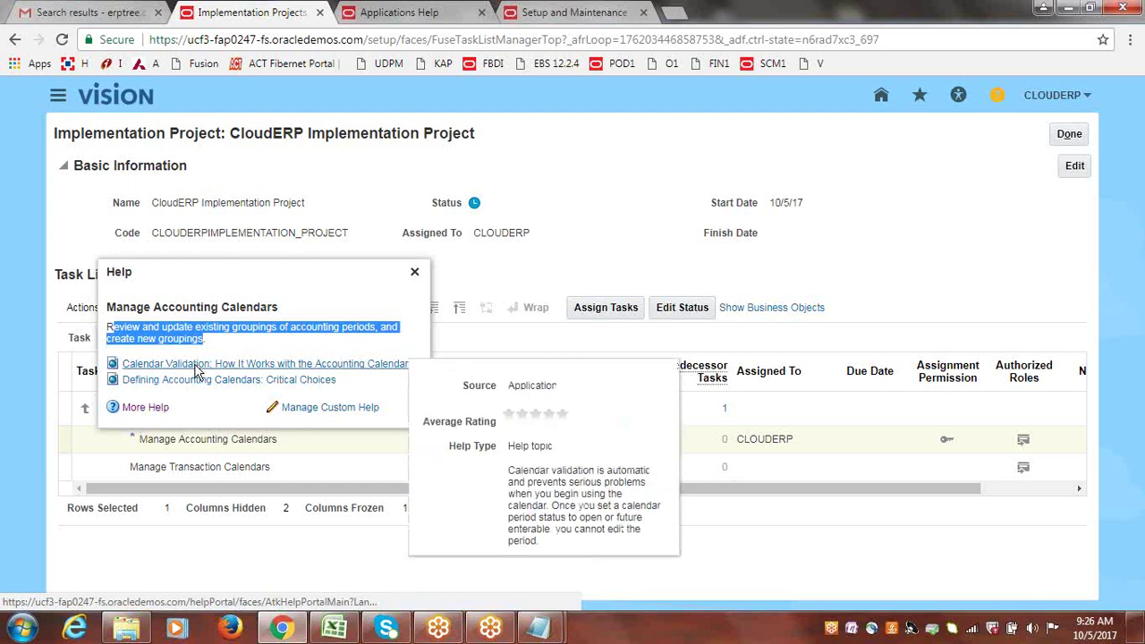
click(197, 370)
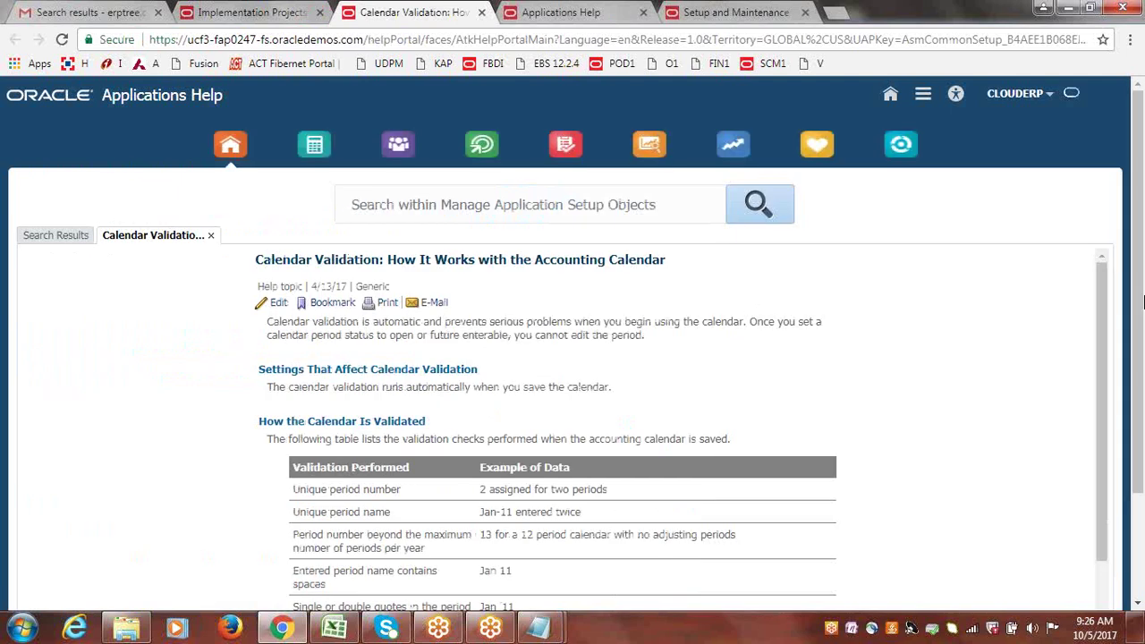
Scroll through the Calendar Validation checks, then return to the CloudERP implementation project tab.
drag(1107, 299, 1106, 299)
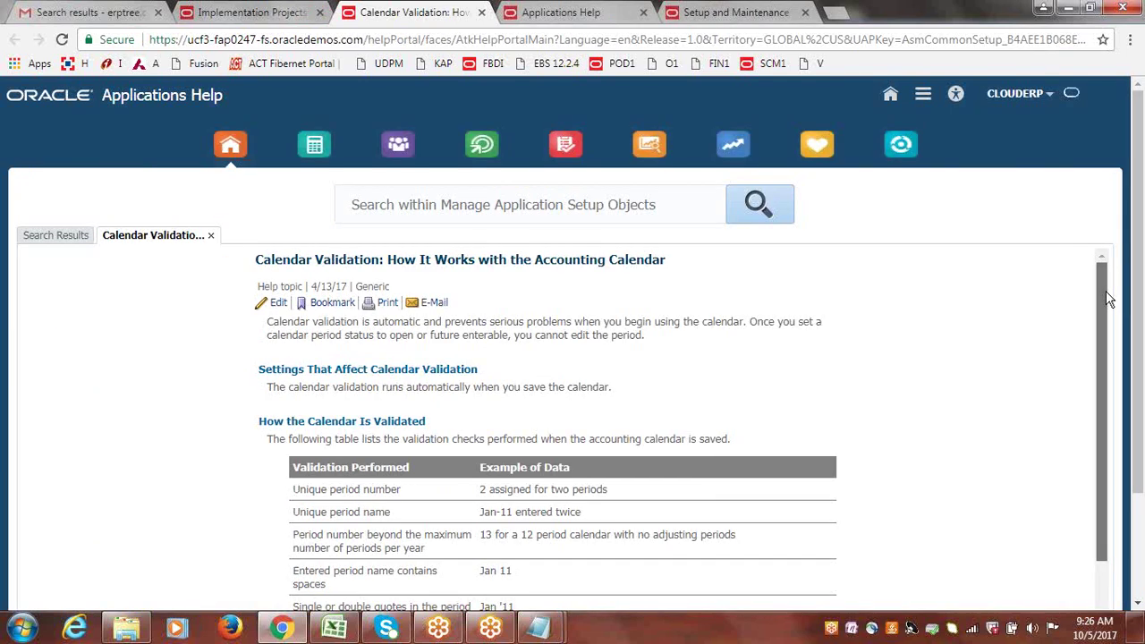
drag(1105, 300, 1137, 494)
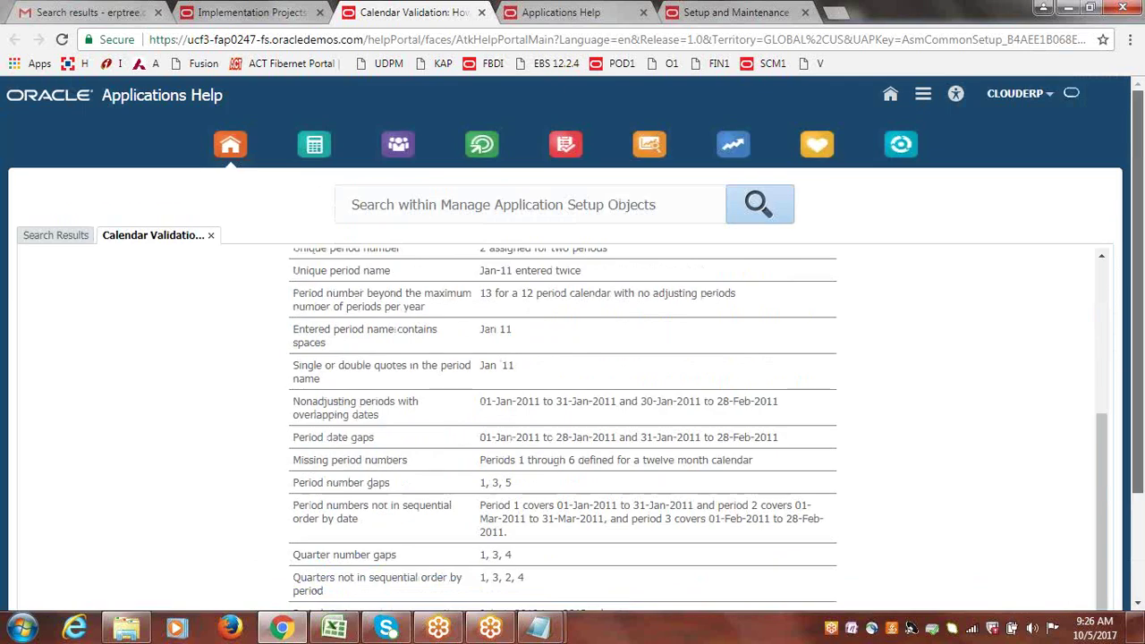
drag(1140, 351, 1143, 454)
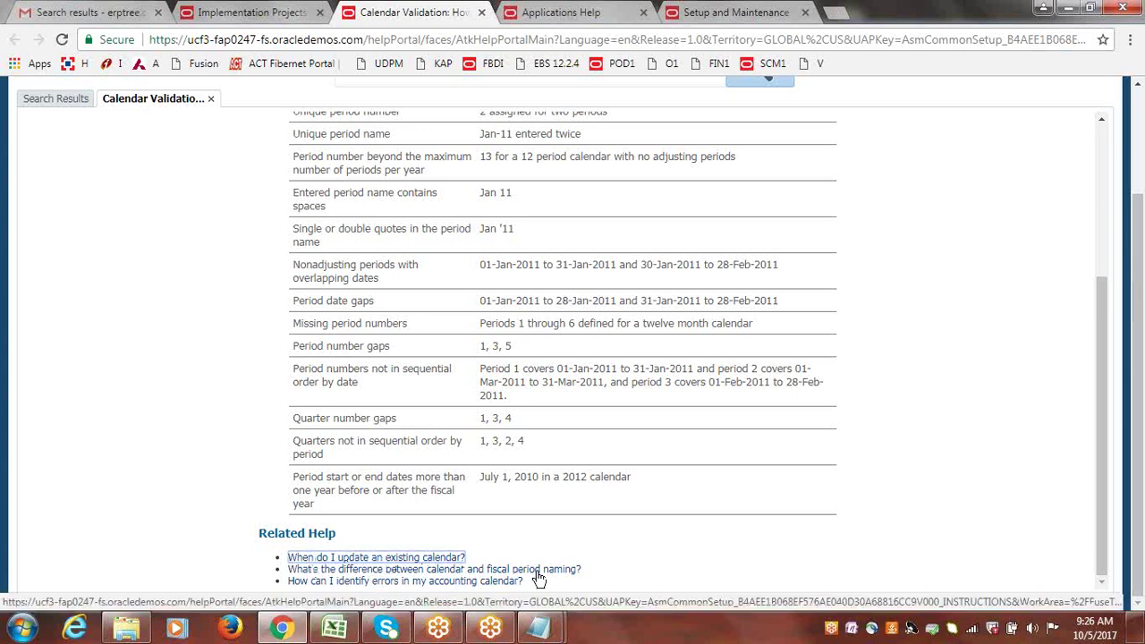
mouse_move(367, 583)
drag(1102, 427, 1141, 293)
scroll(1141, 293, up, 2)
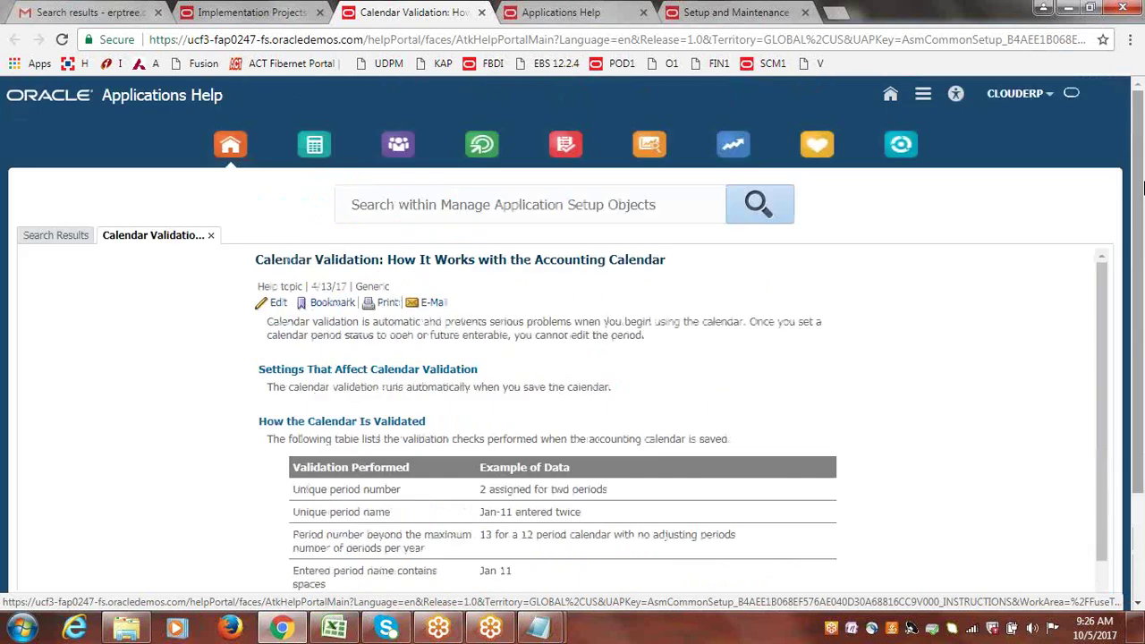
click(251, 12)
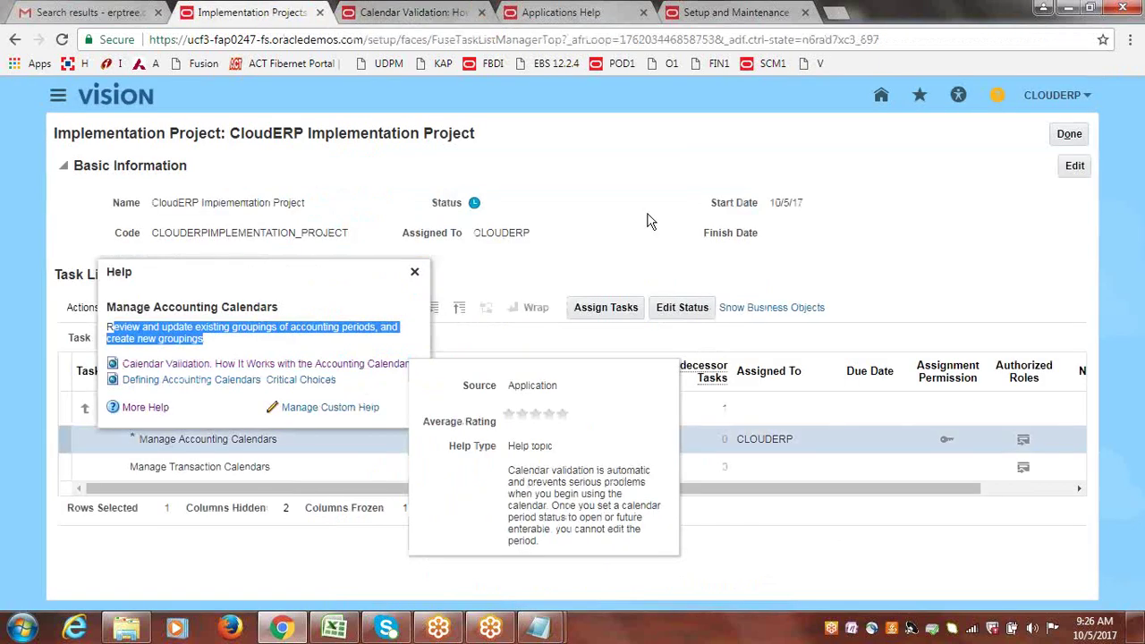
Dismiss the help popup, search tasks for accounting calendar, and return to Implementation Projects.
click(414, 271)
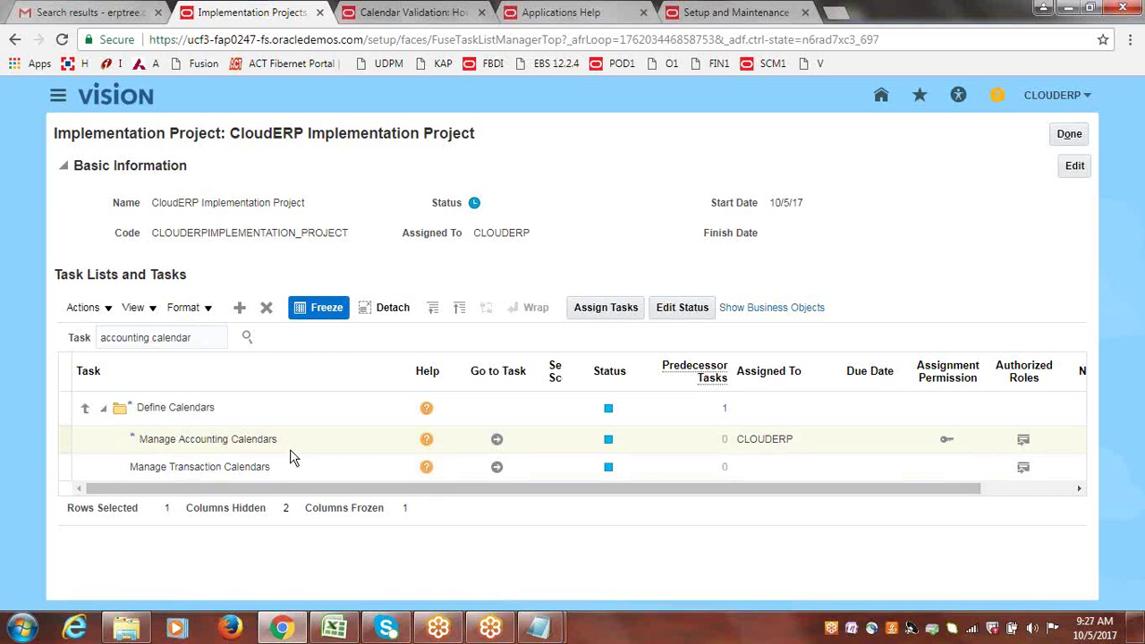
click(248, 341)
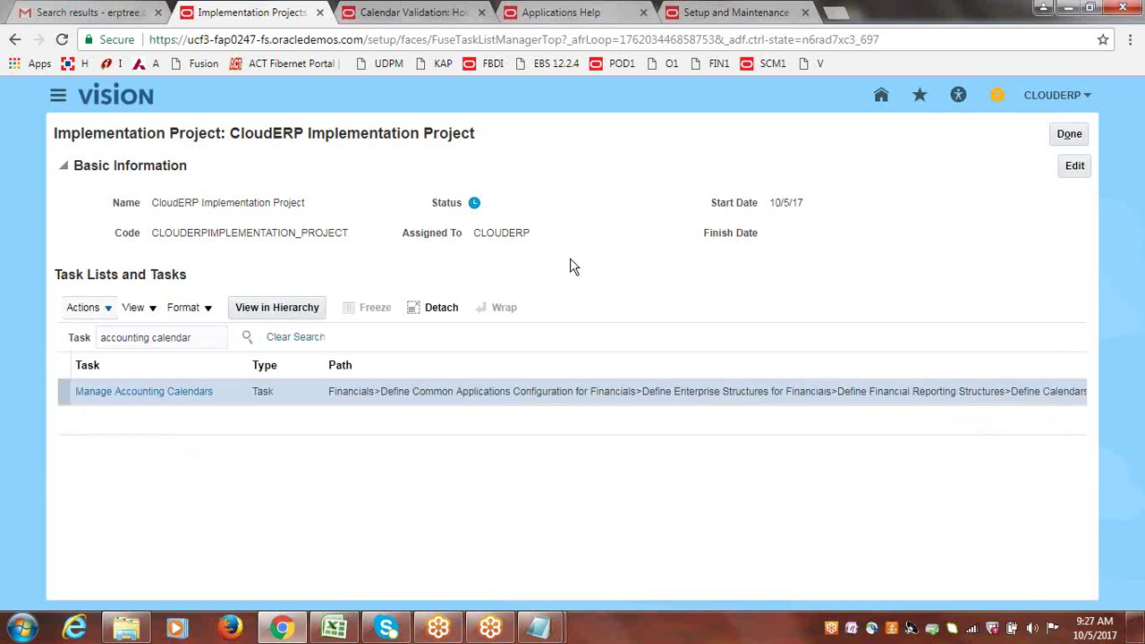
click(1069, 134)
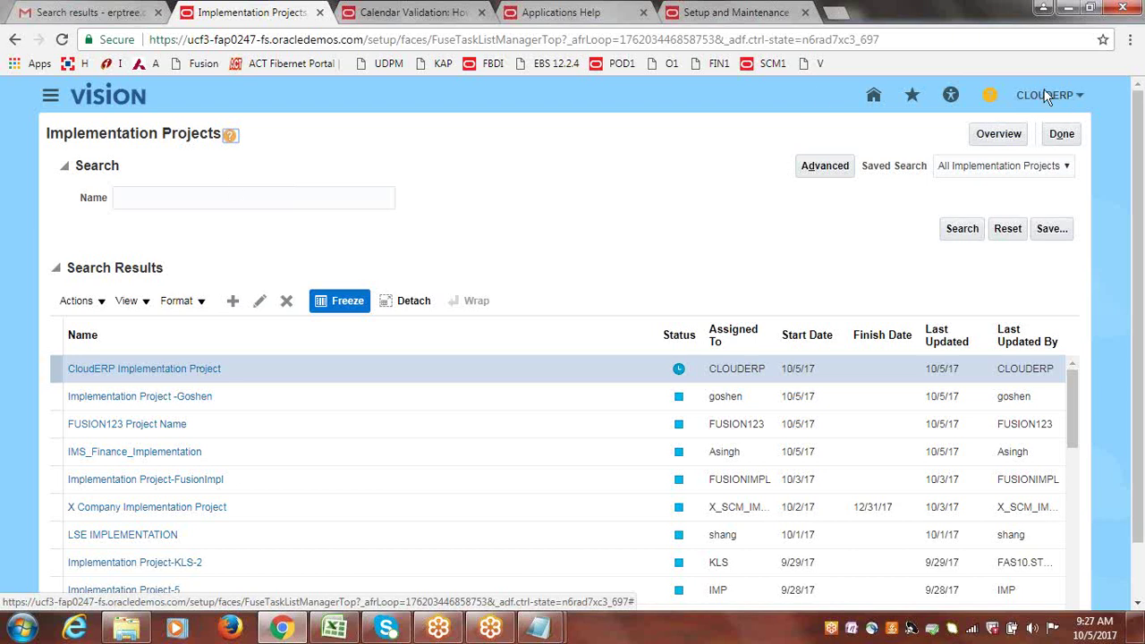
click(230, 138)
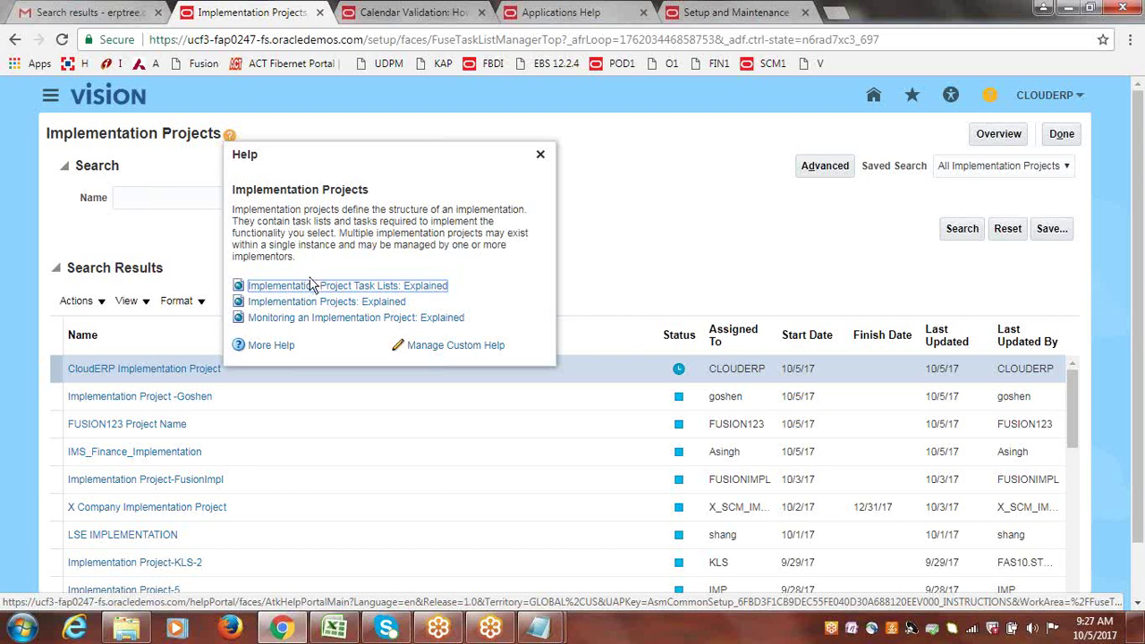
mouse_move(324, 294)
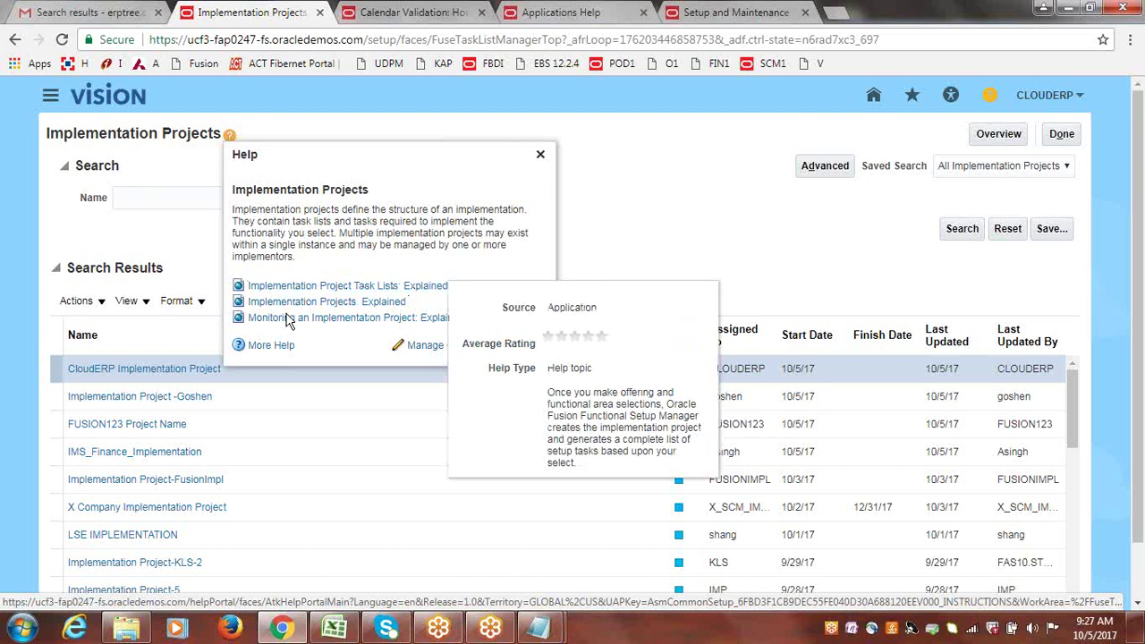
mouse_move(386, 306)
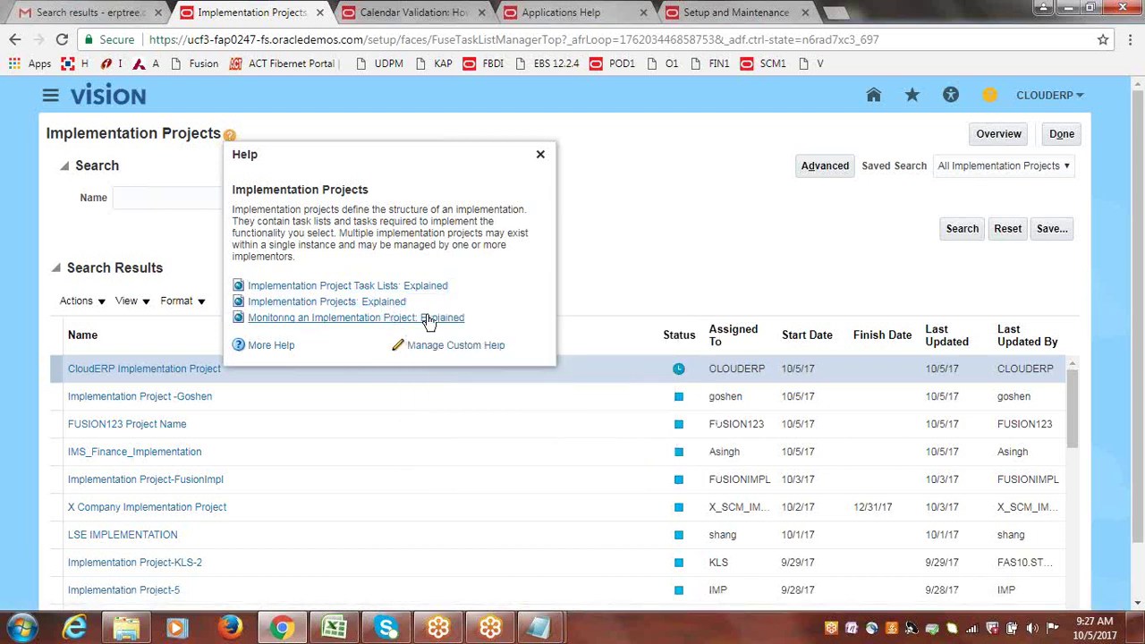
mouse_move(427, 320)
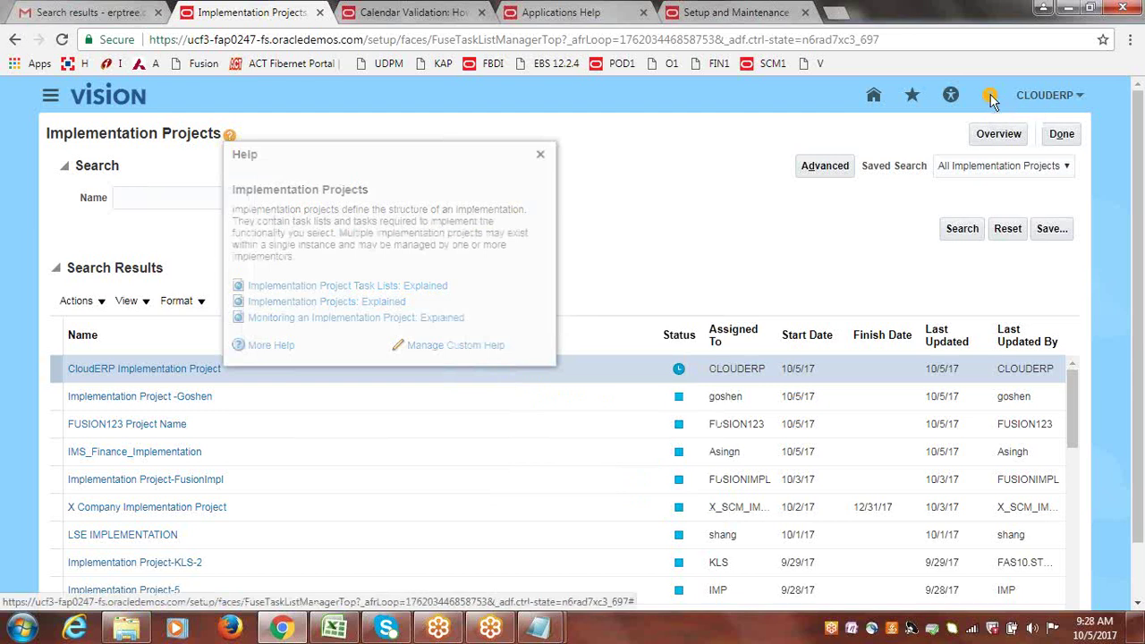
click(991, 98)
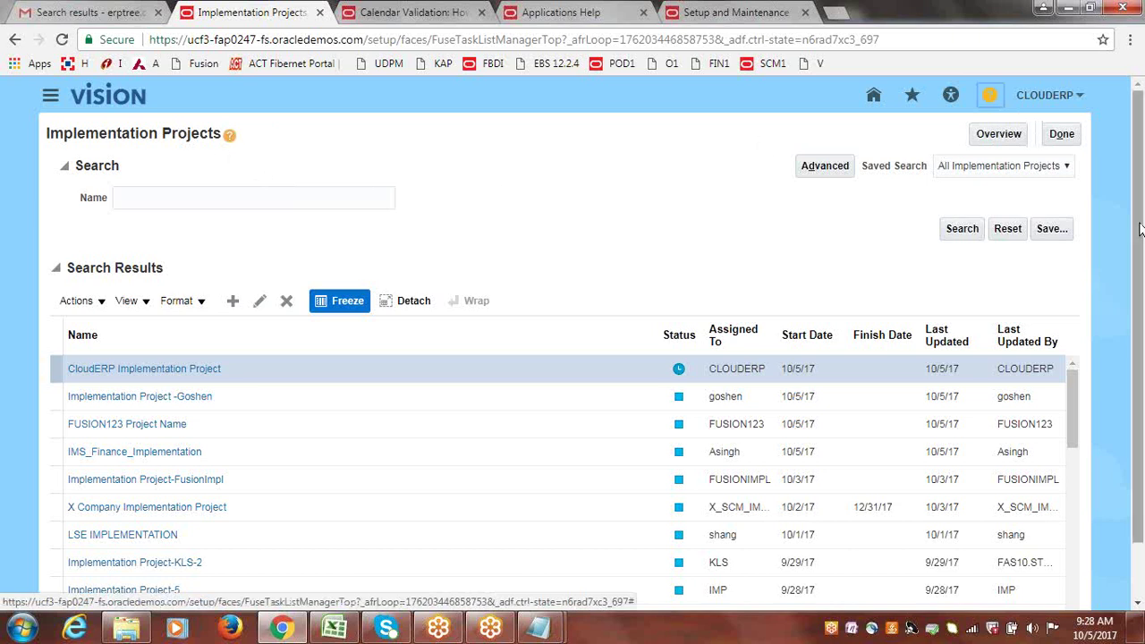
mouse_move(1137, 229)
mouse_down()
mouse_move(1138, 288)
mouse_move(1138, 229)
mouse_up()
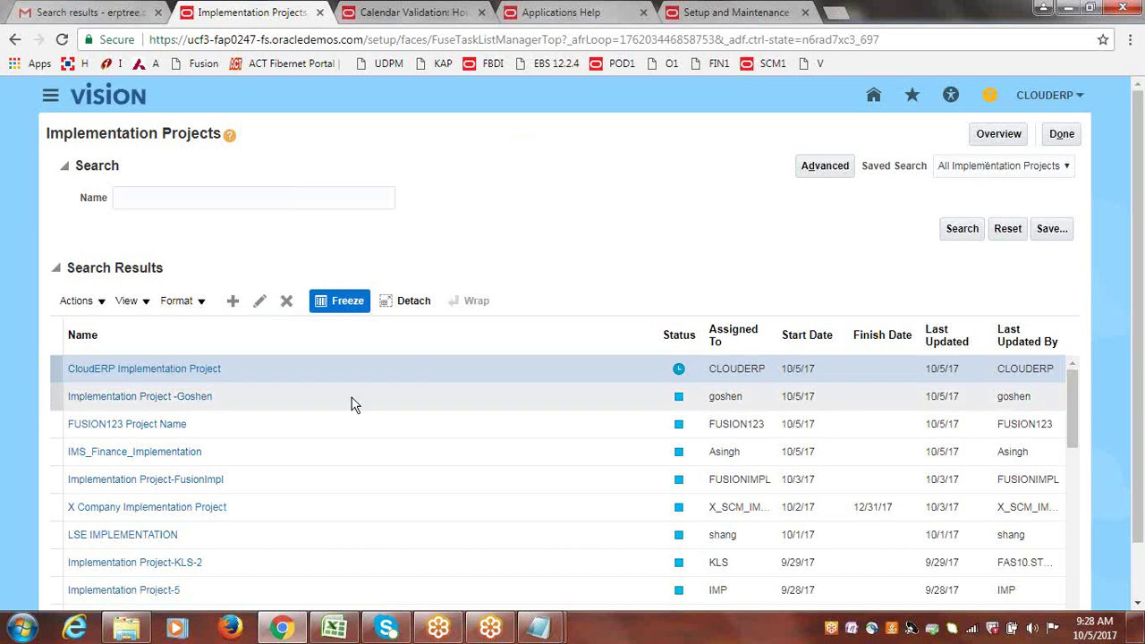
drag(1075, 421, 1073, 408)
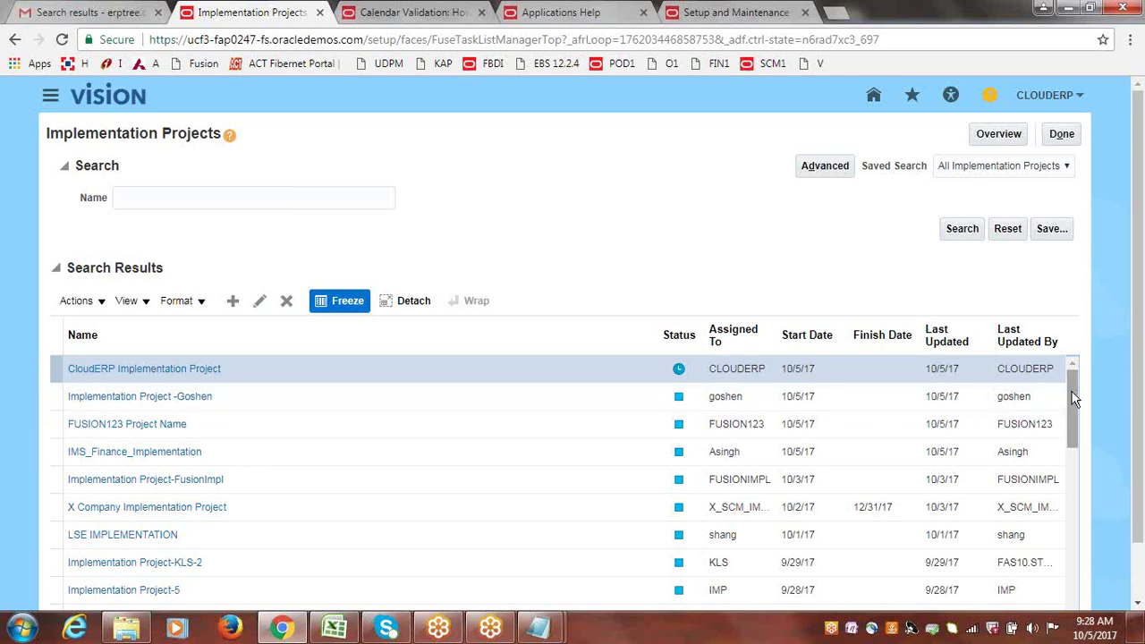
drag(1073, 399, 983, 320)
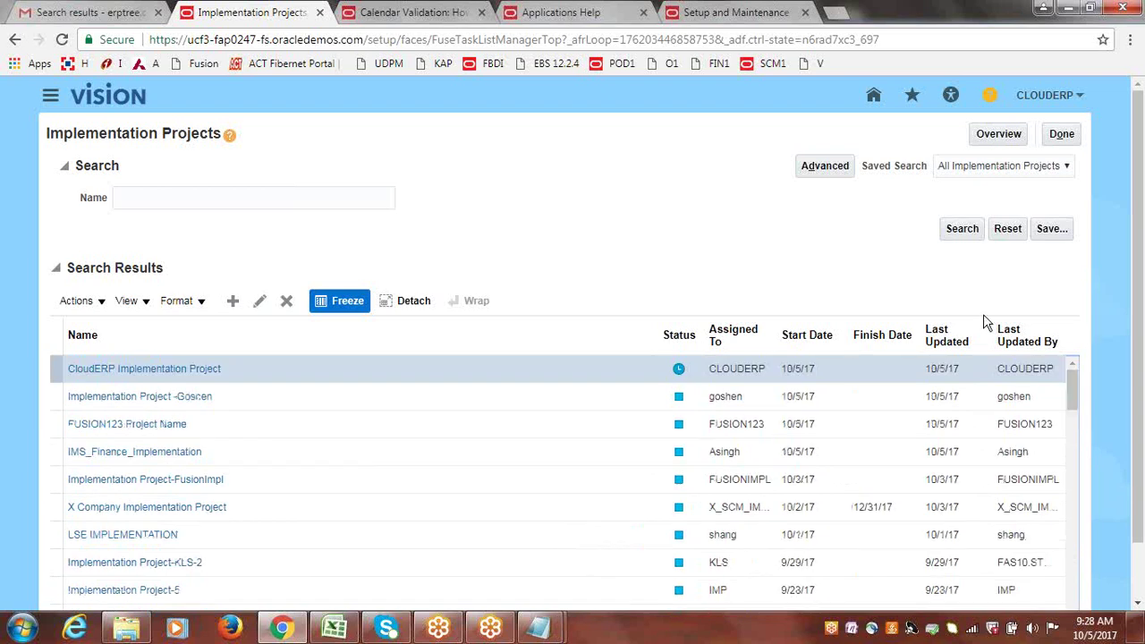
Go through Setup and Maintenance to the Implementation Projects list and show its Overview.
click(1061, 91)
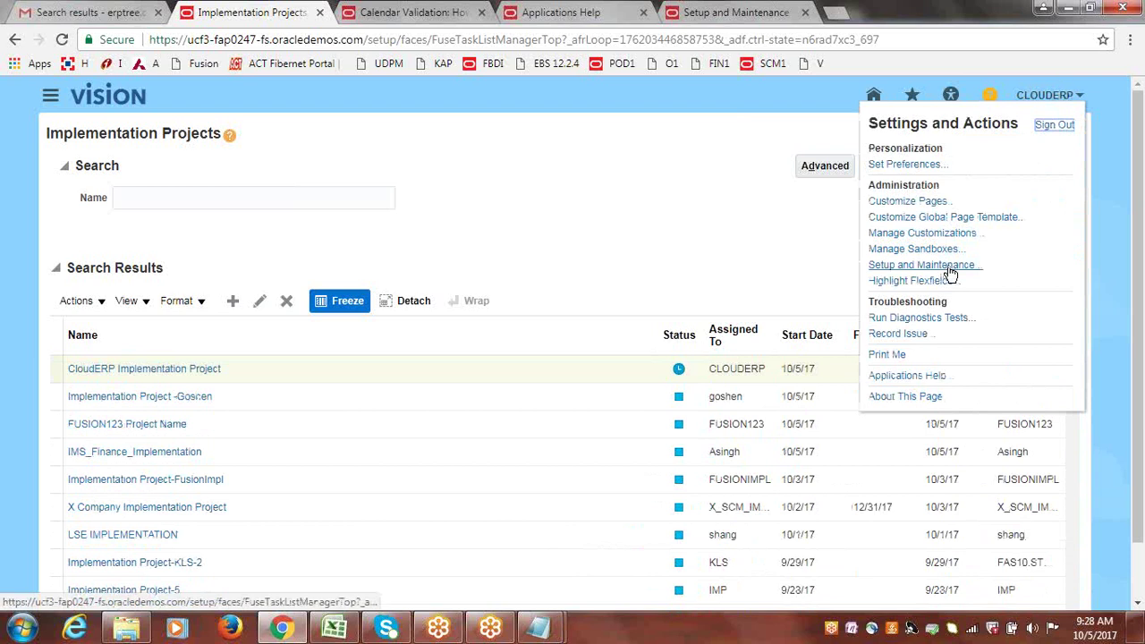
click(950, 268)
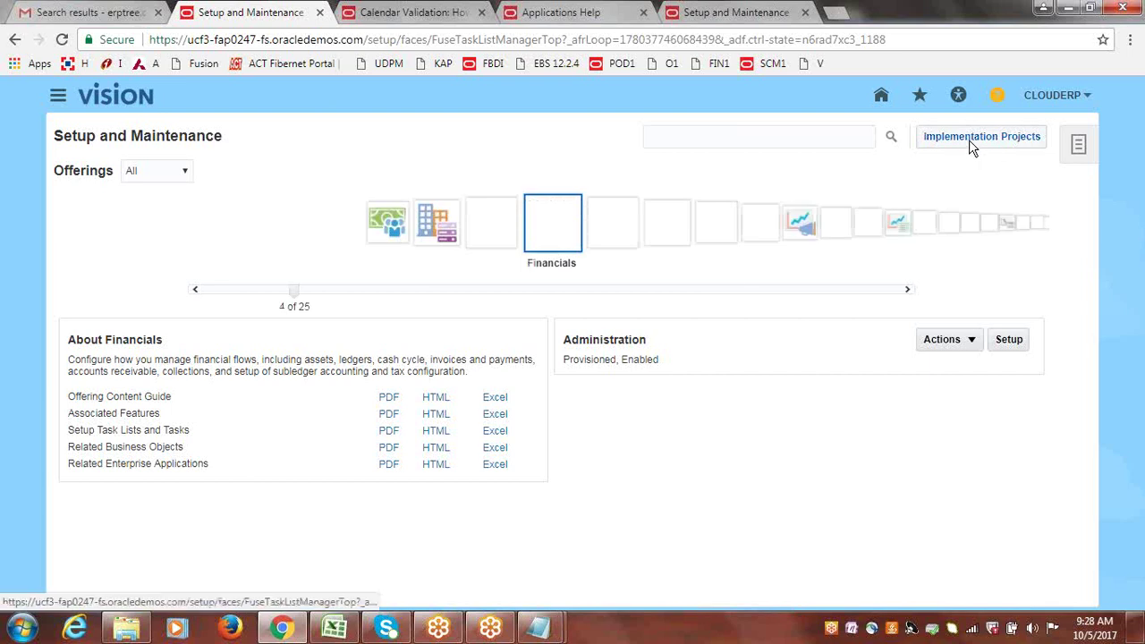
click(969, 139)
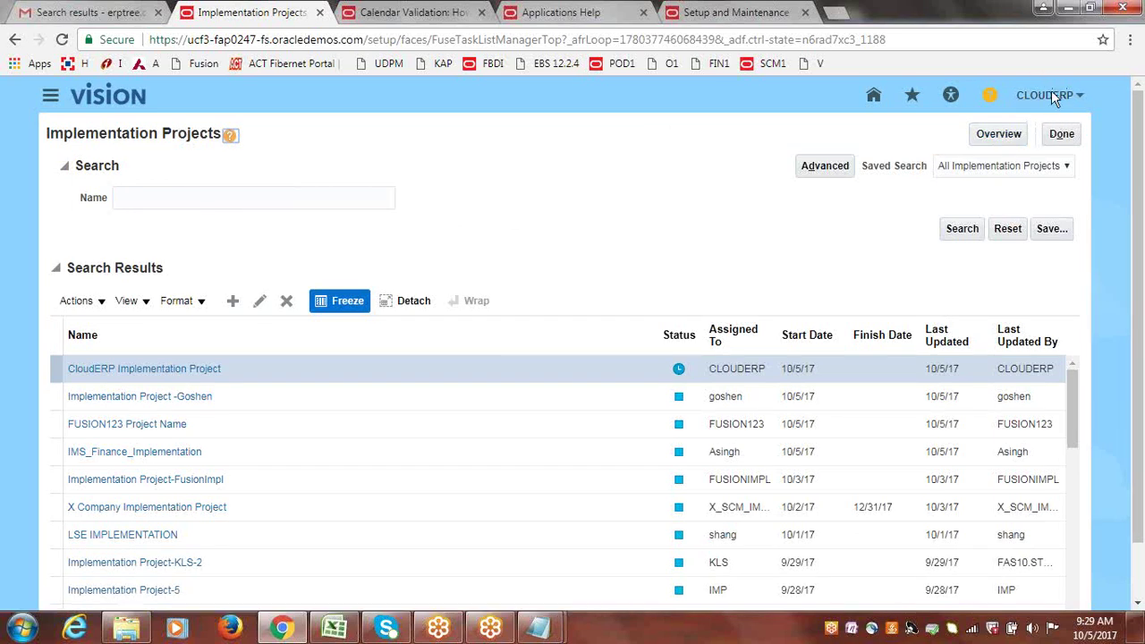
click(998, 139)
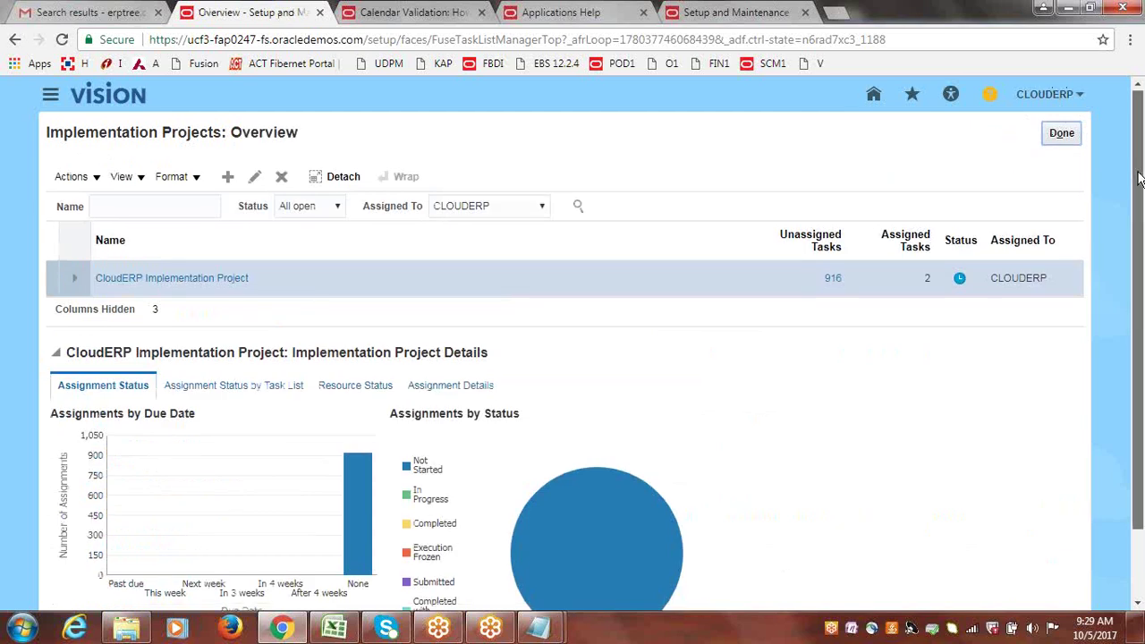
Review the Task List, Resource Status and Assignment Details tabs, then open CloudERP Implementation Project.
scroll(1138, 174, down, 1)
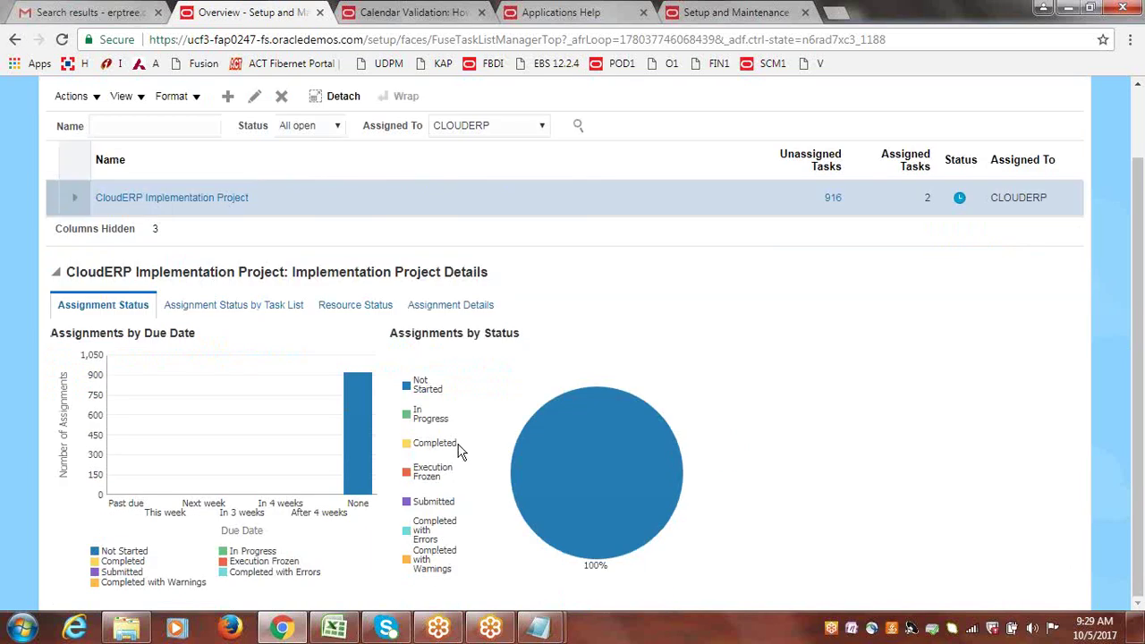
mouse_move(547, 449)
click(213, 310)
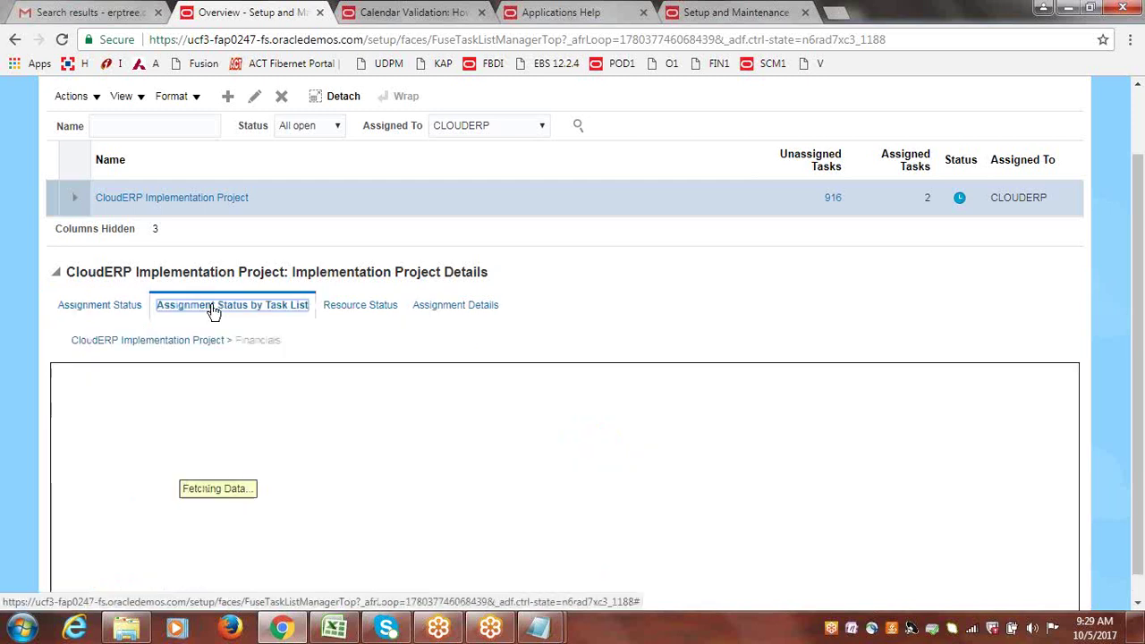
click(352, 309)
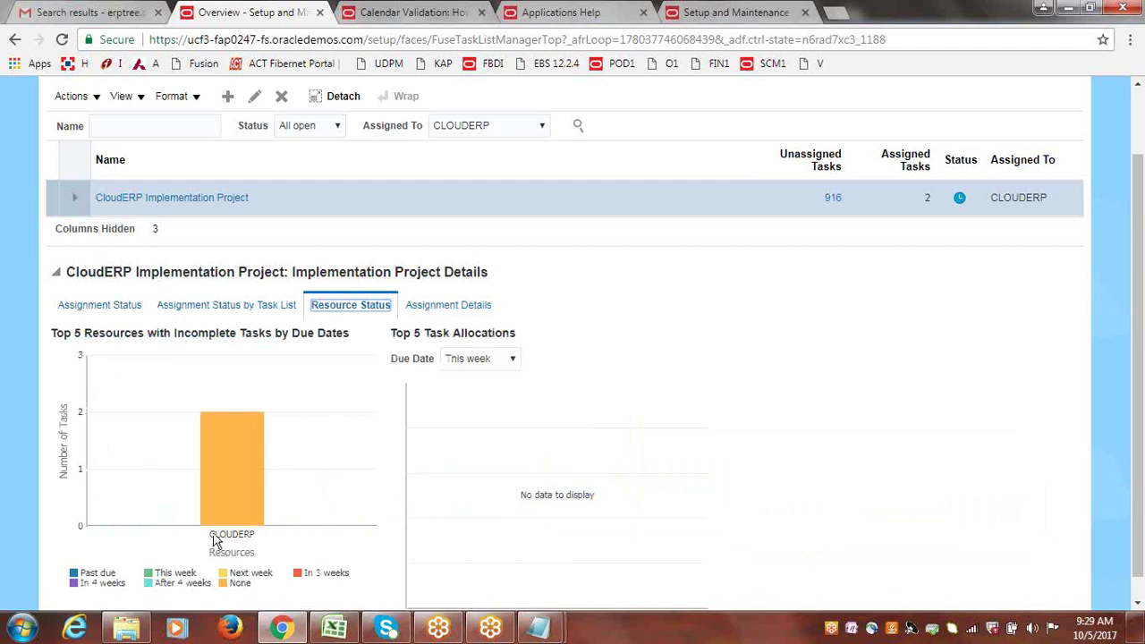
click(445, 309)
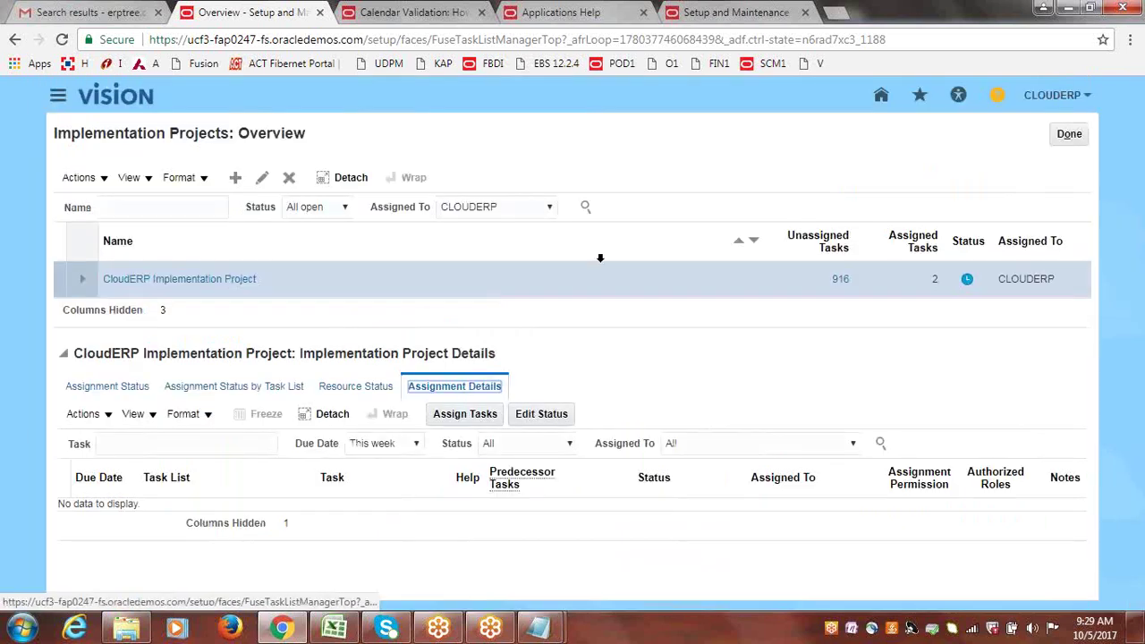
click(86, 388)
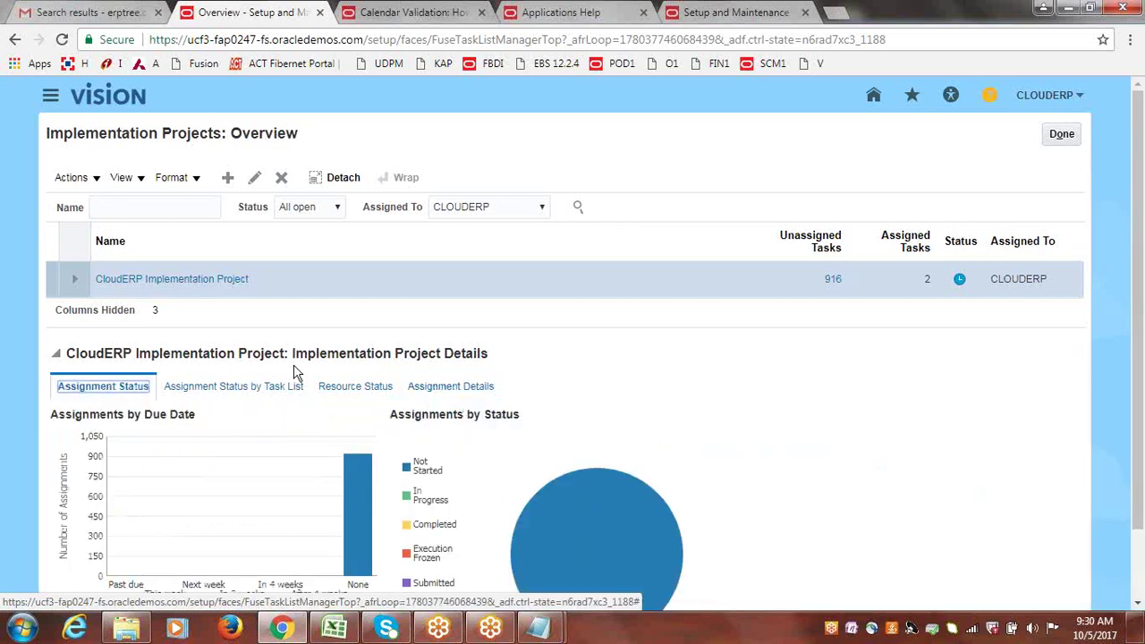
click(210, 280)
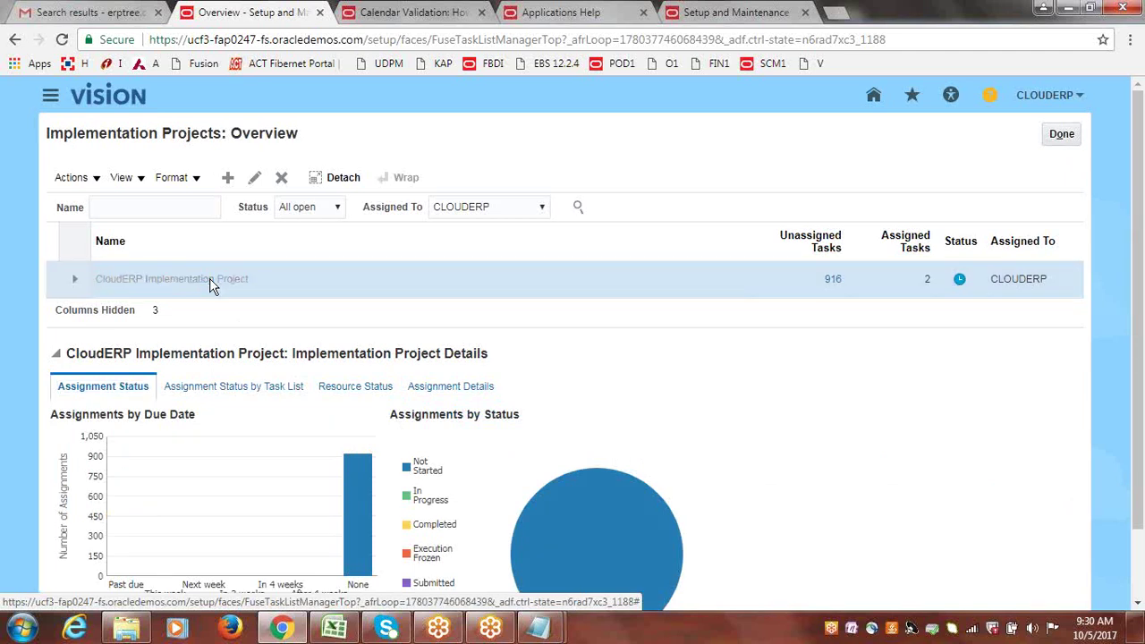
Search the task lists for 'Procurement' and add it to the CloudERP project.
click(181, 336)
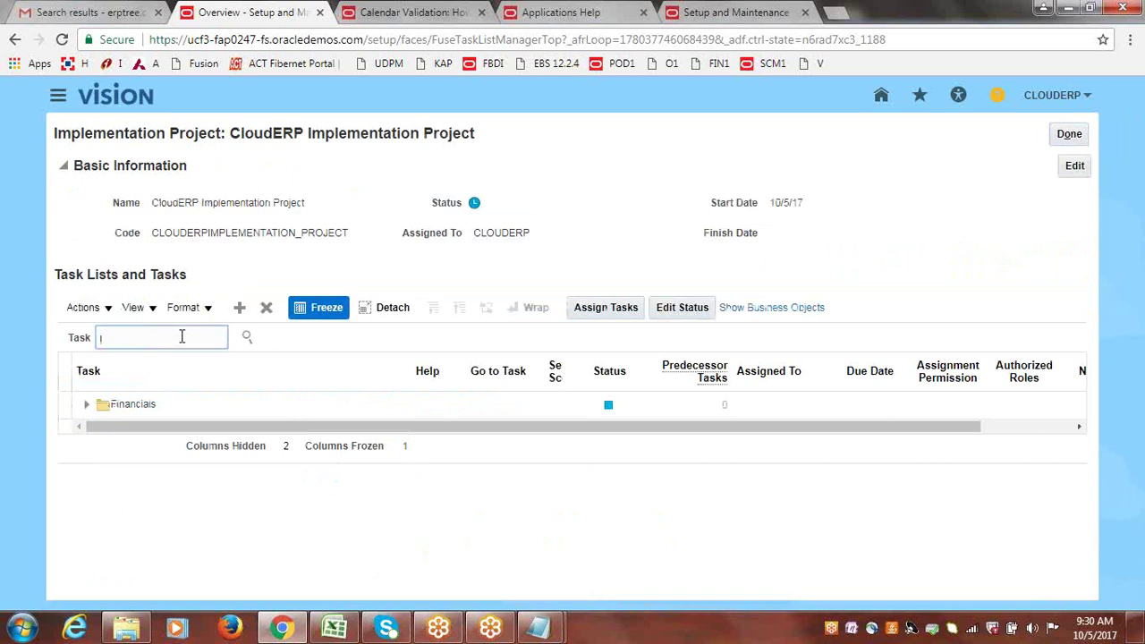
click(240, 308)
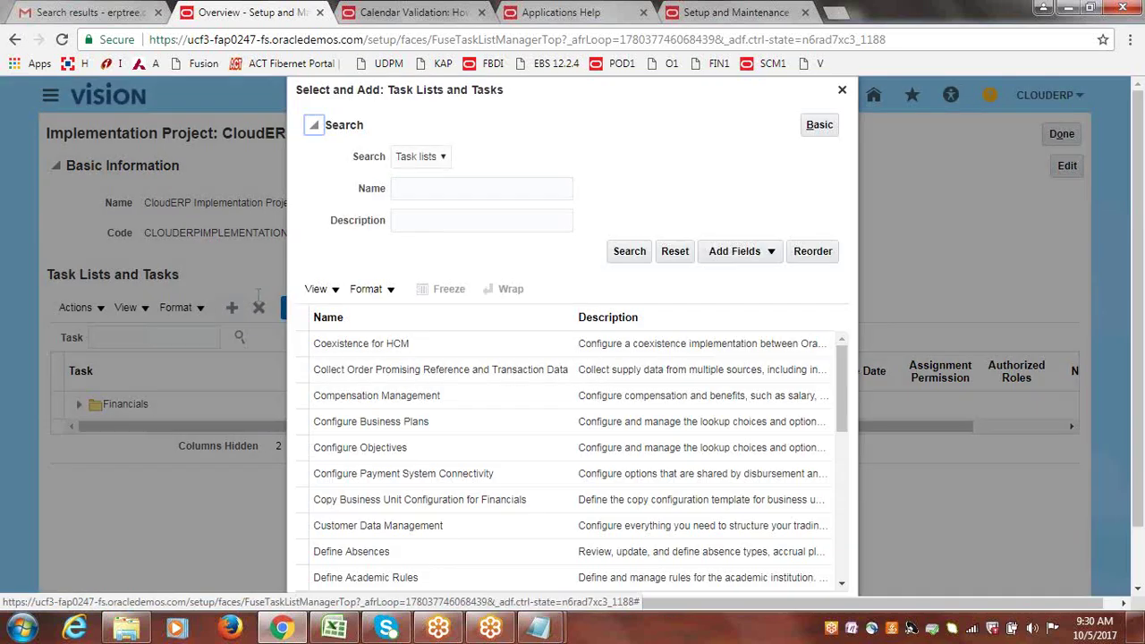
click(450, 192)
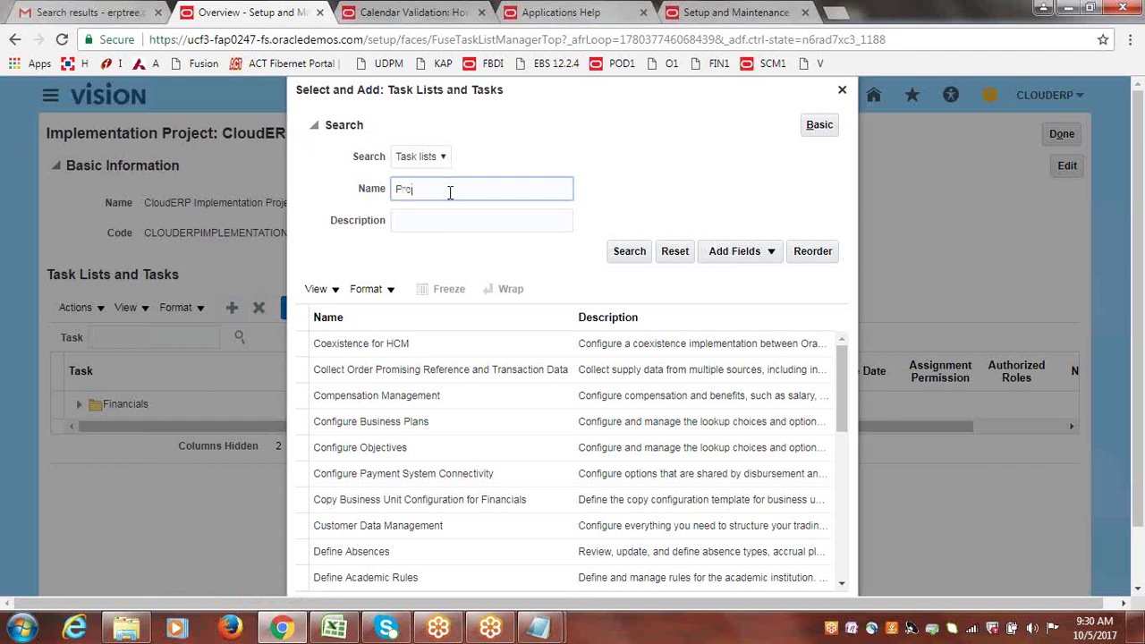
text(Procurement)
click(618, 254)
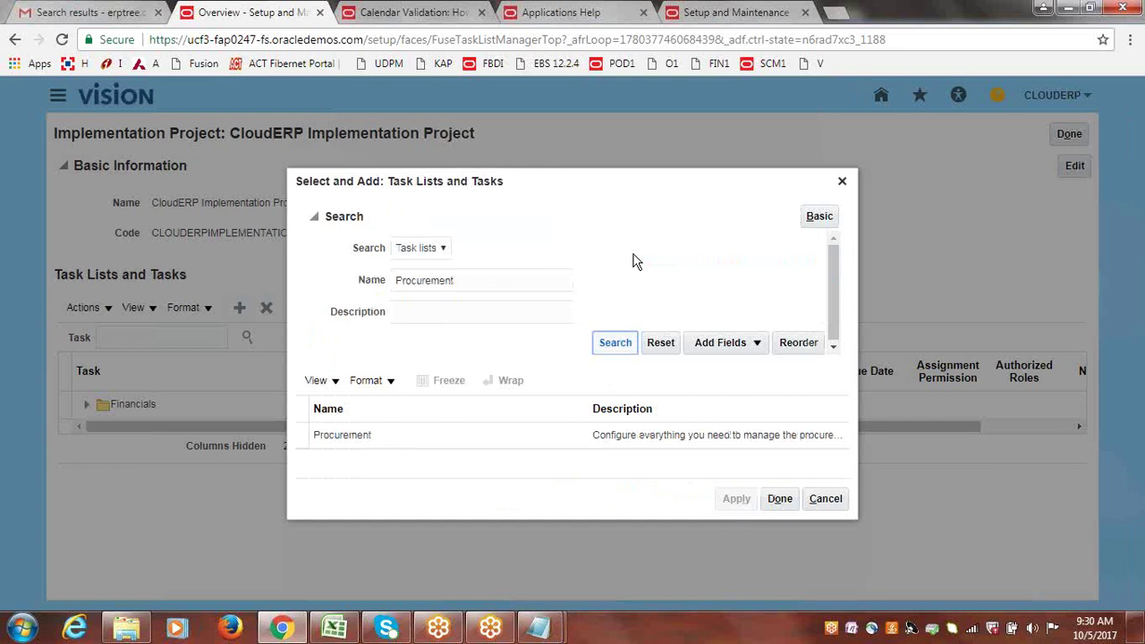
click(311, 435)
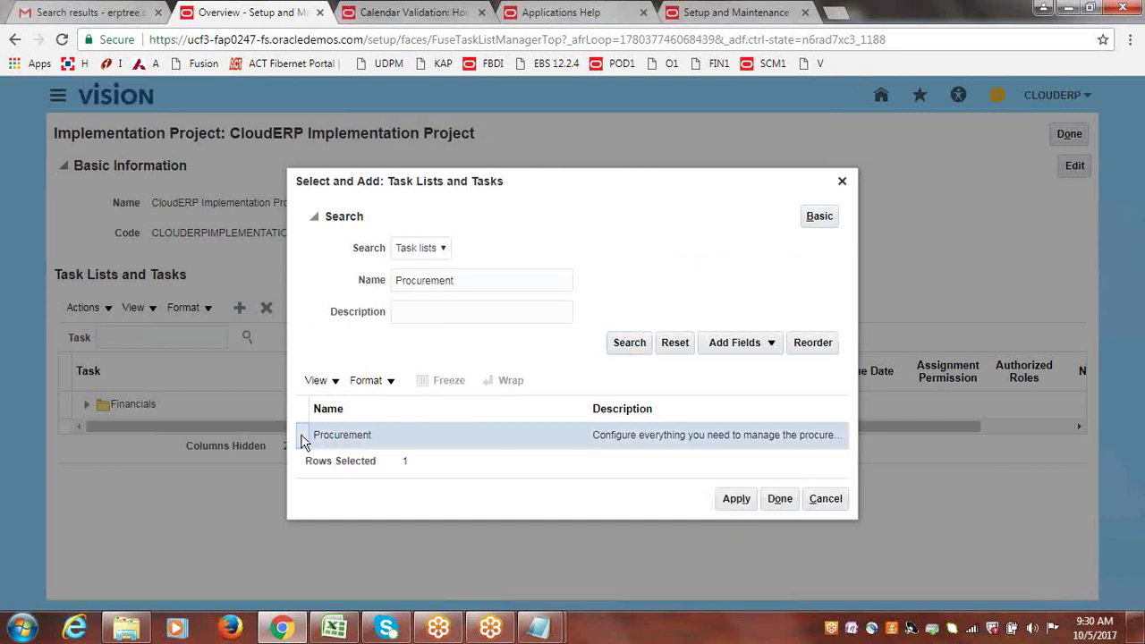
click(738, 505)
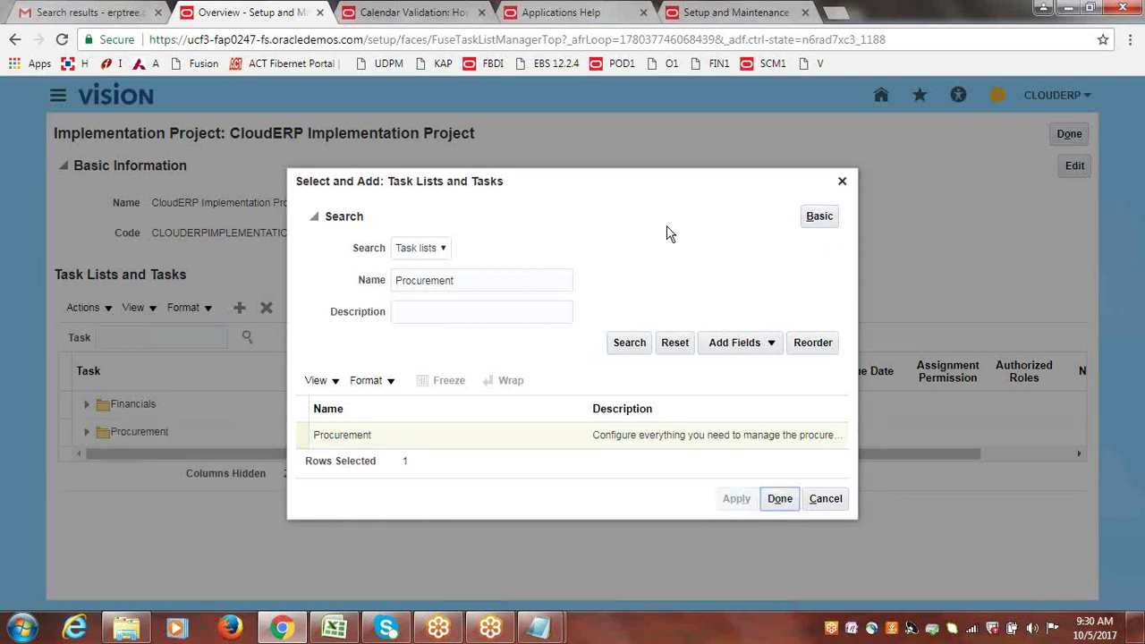
click(780, 499)
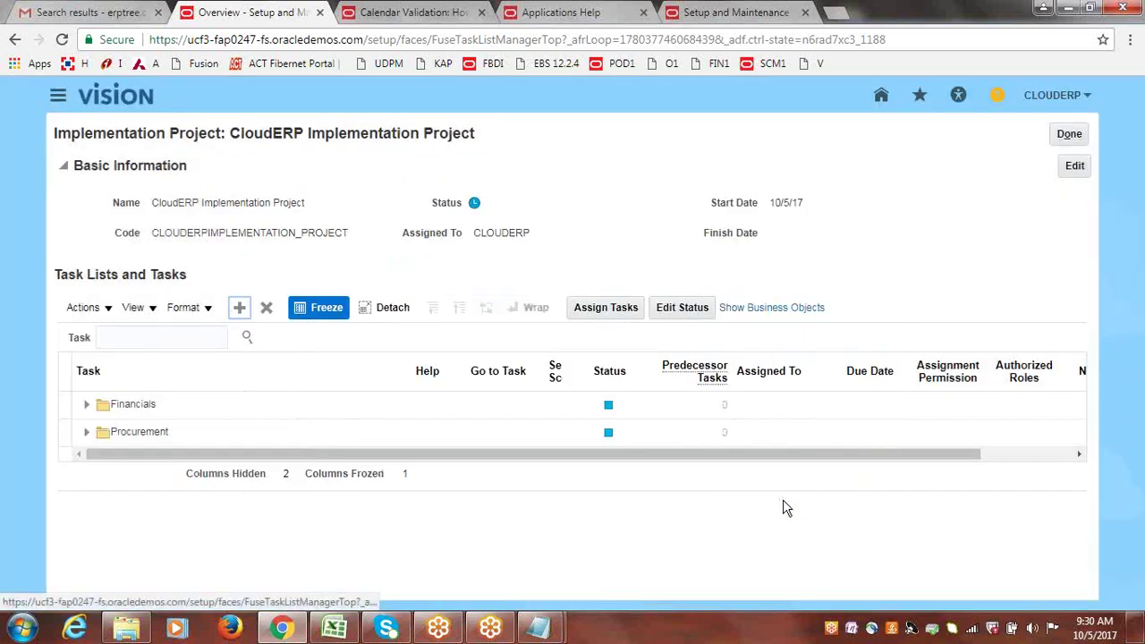
Expand Procurement to browse its tasks, collapse it again, and select its row.
click(85, 437)
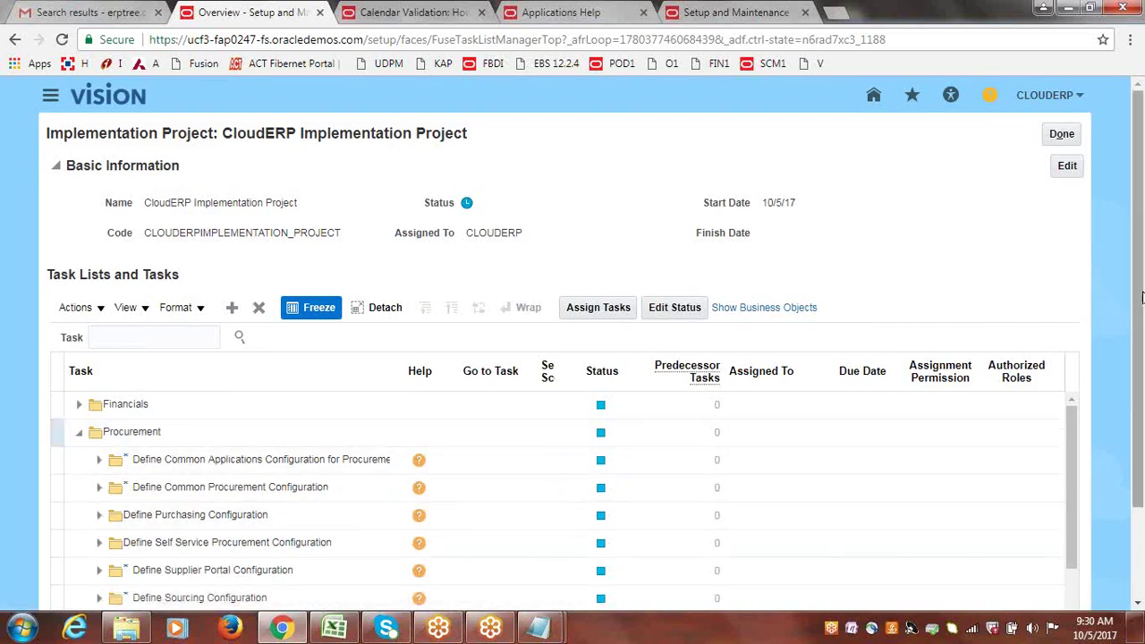
scroll(1141, 297, down, 2)
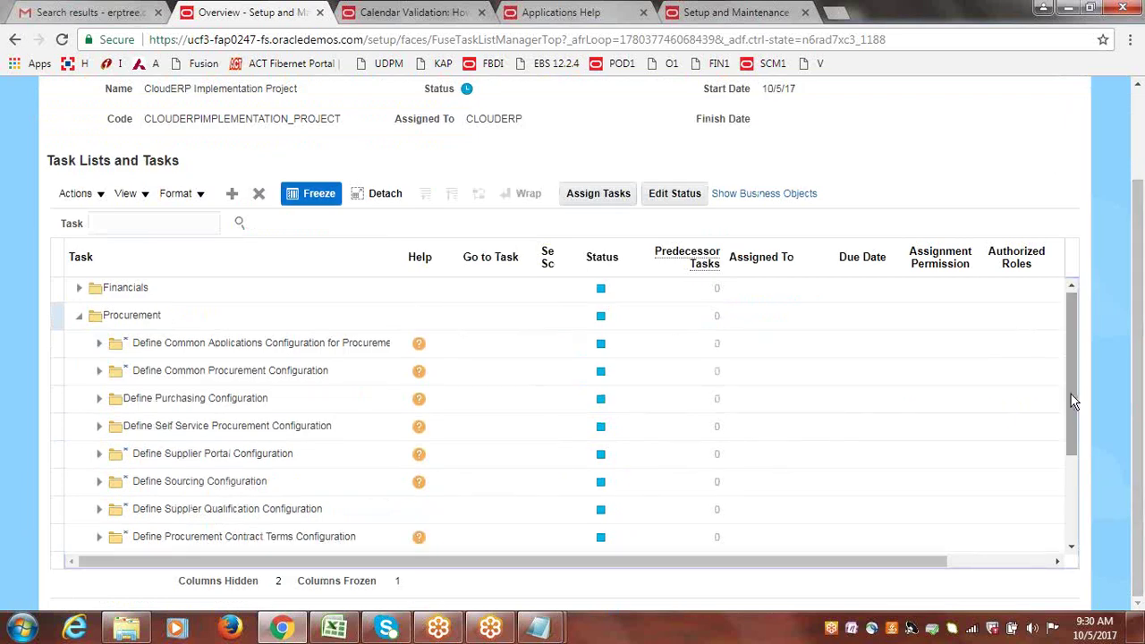
drag(1073, 401, 1085, 307)
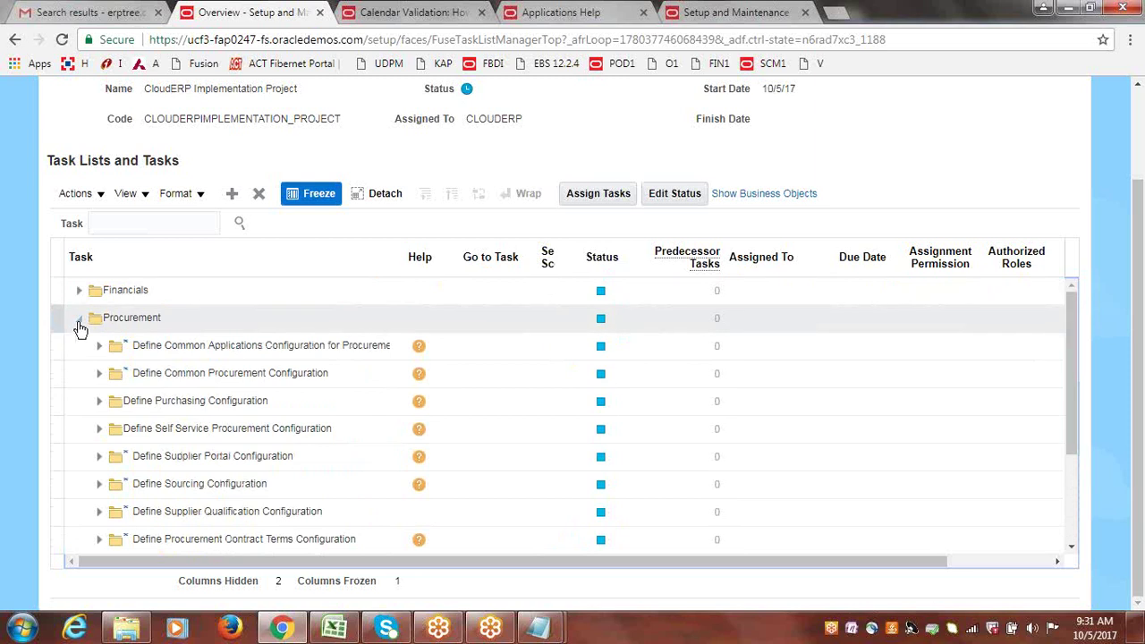
click(79, 318)
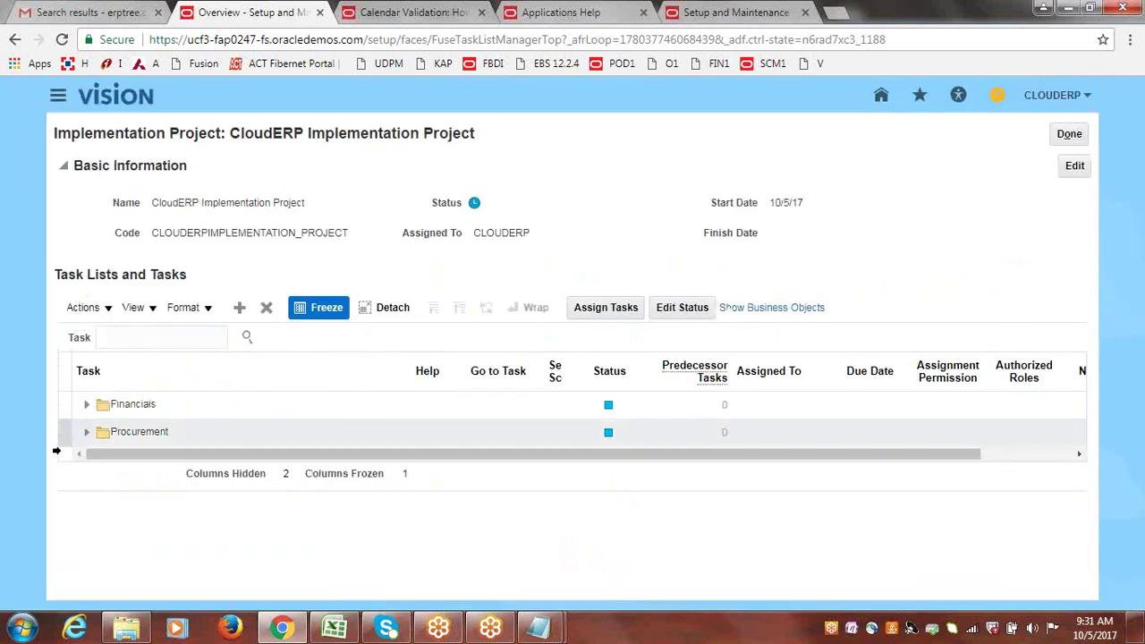
click(66, 435)
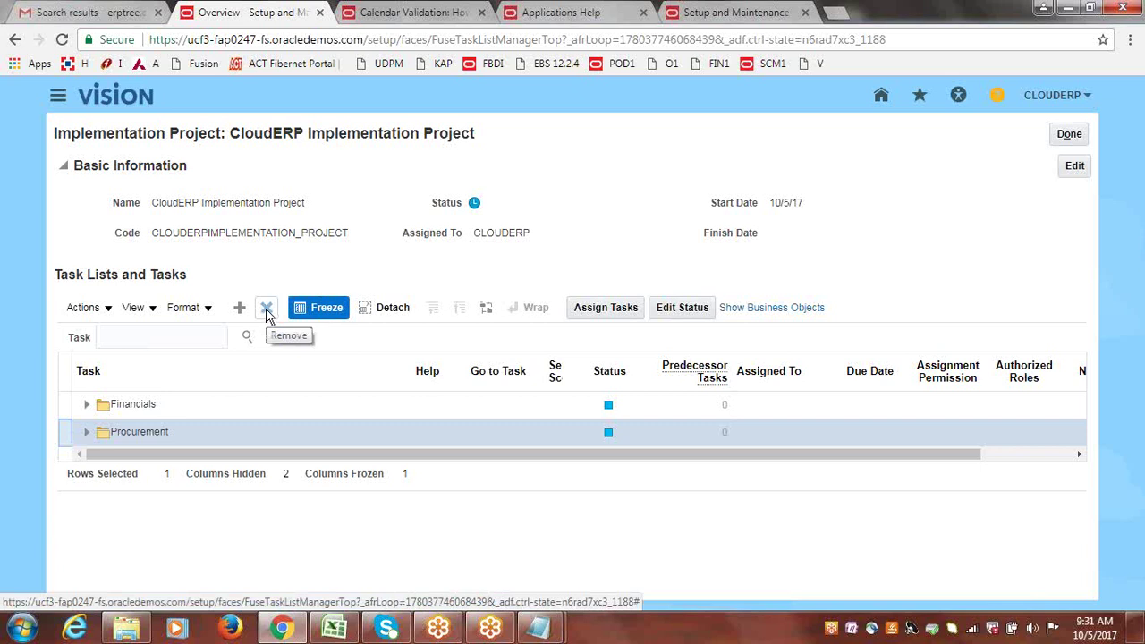
Remove the Procurement task list, confirming the warning, then select the Financials row.
click(266, 311)
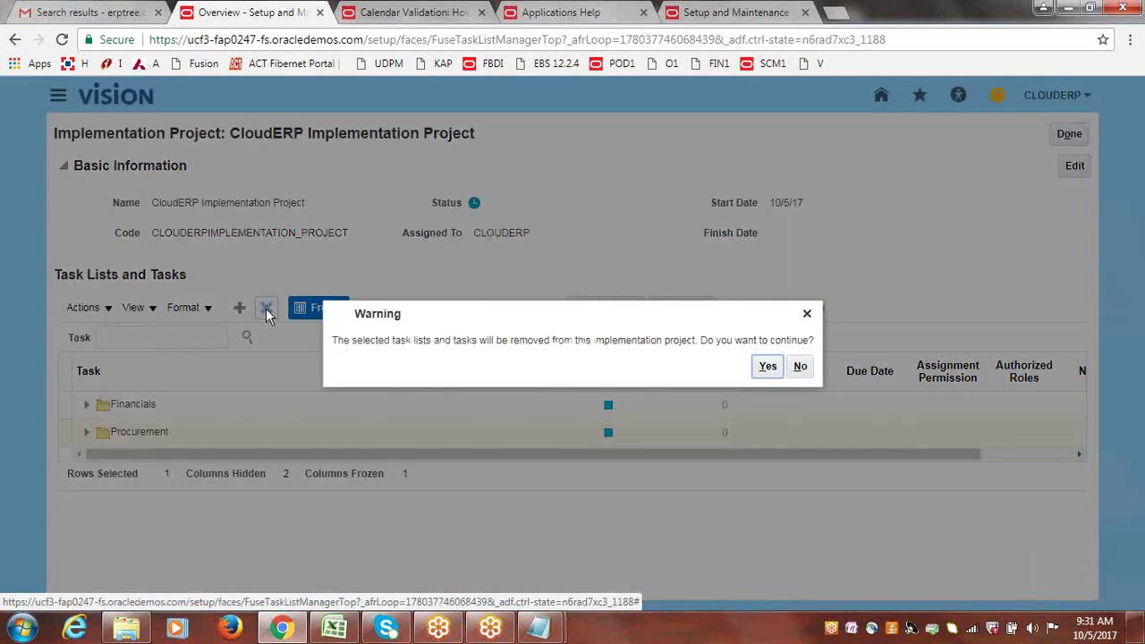
click(768, 365)
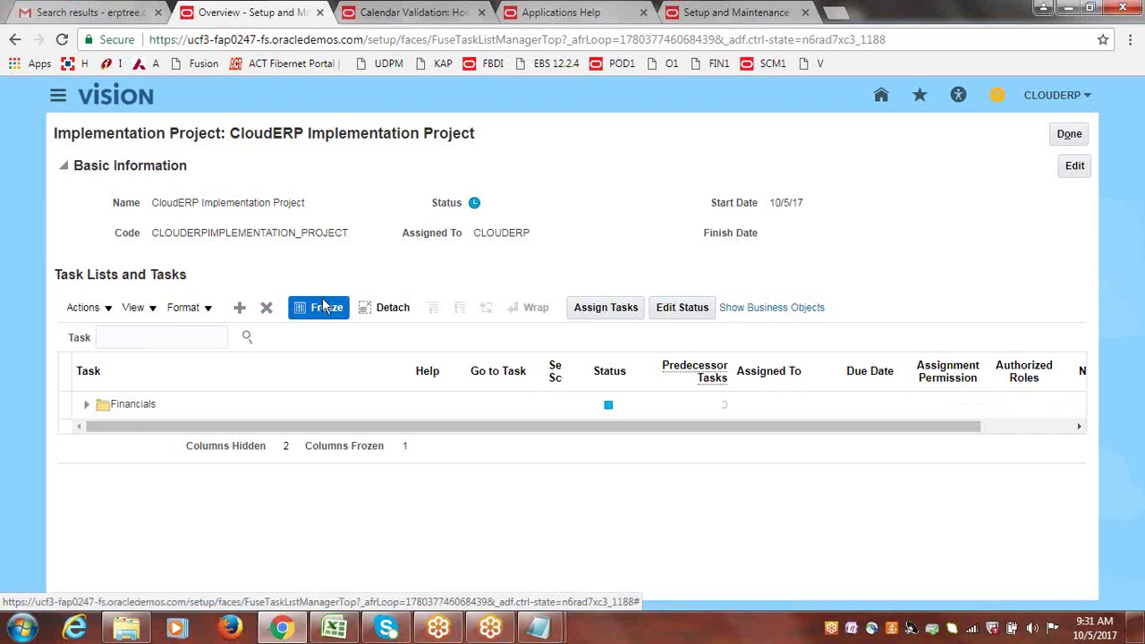
click(61, 407)
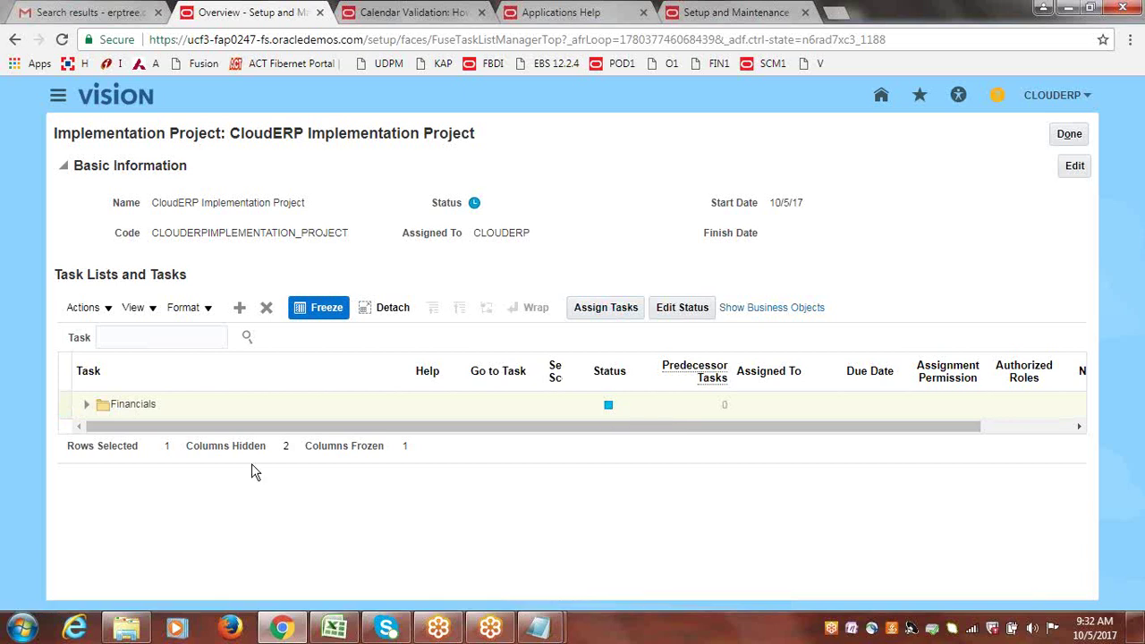
Change the Financials status to In Progress and save, then reopen it and save again.
click(609, 407)
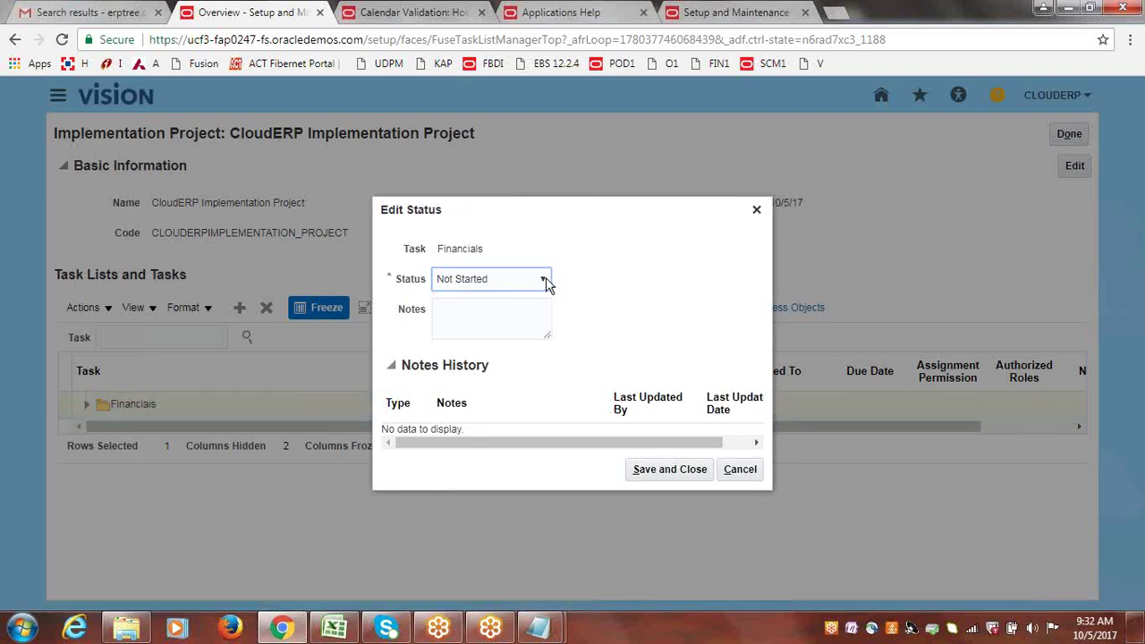
click(542, 279)
click(487, 333)
click(644, 472)
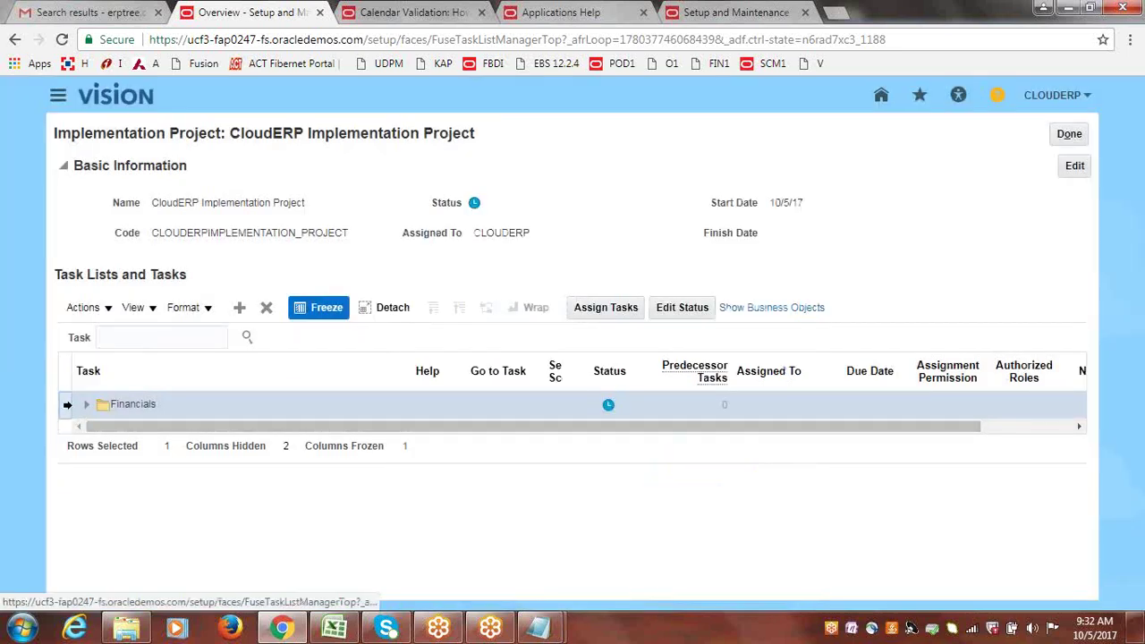
click(682, 313)
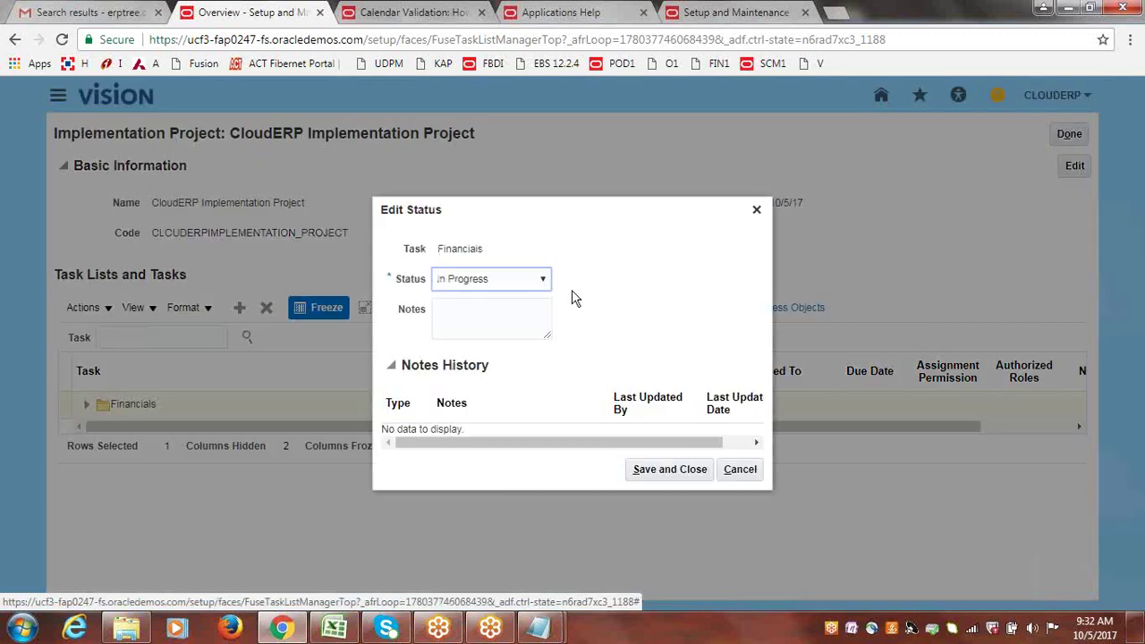
click(668, 471)
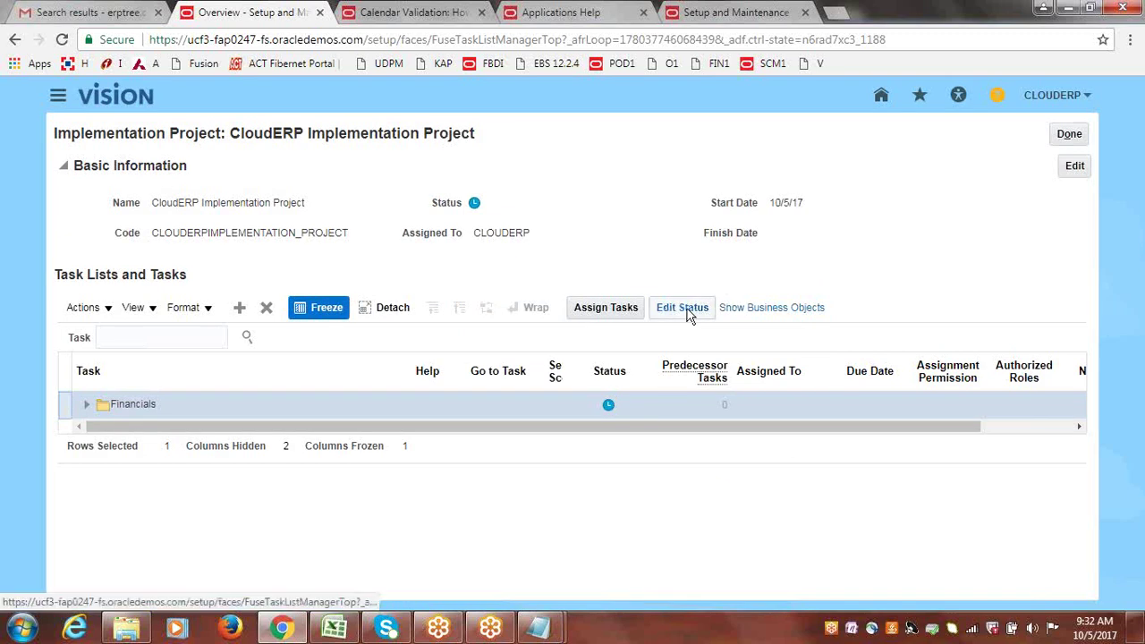
Search users by User ID 'cloud' for the Financials assignment and select a matching user.
click(595, 311)
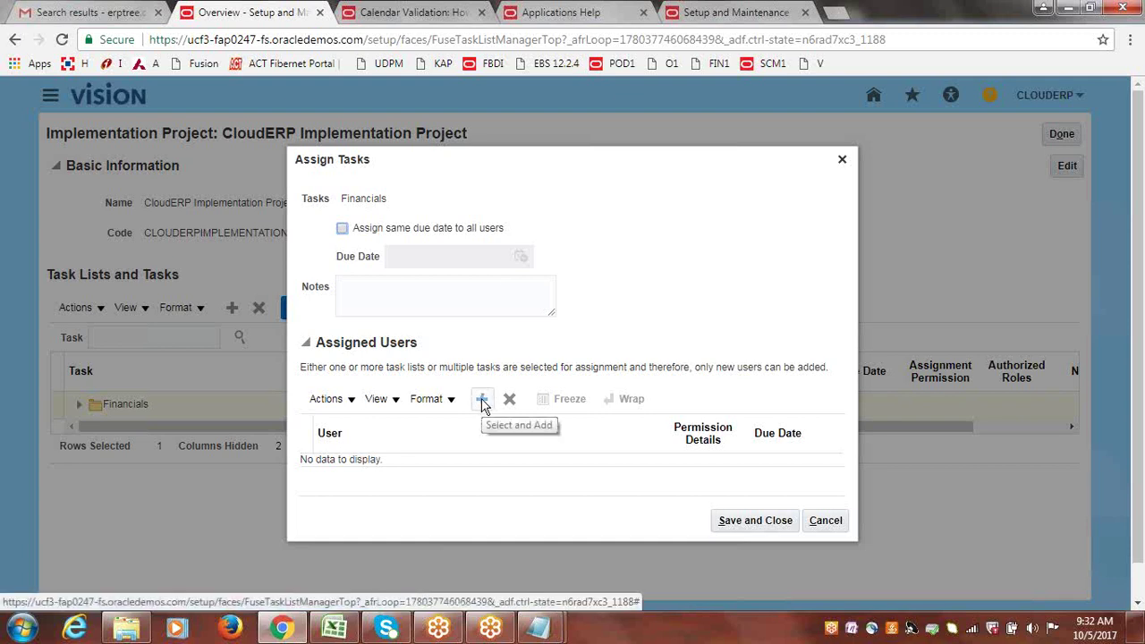
click(482, 402)
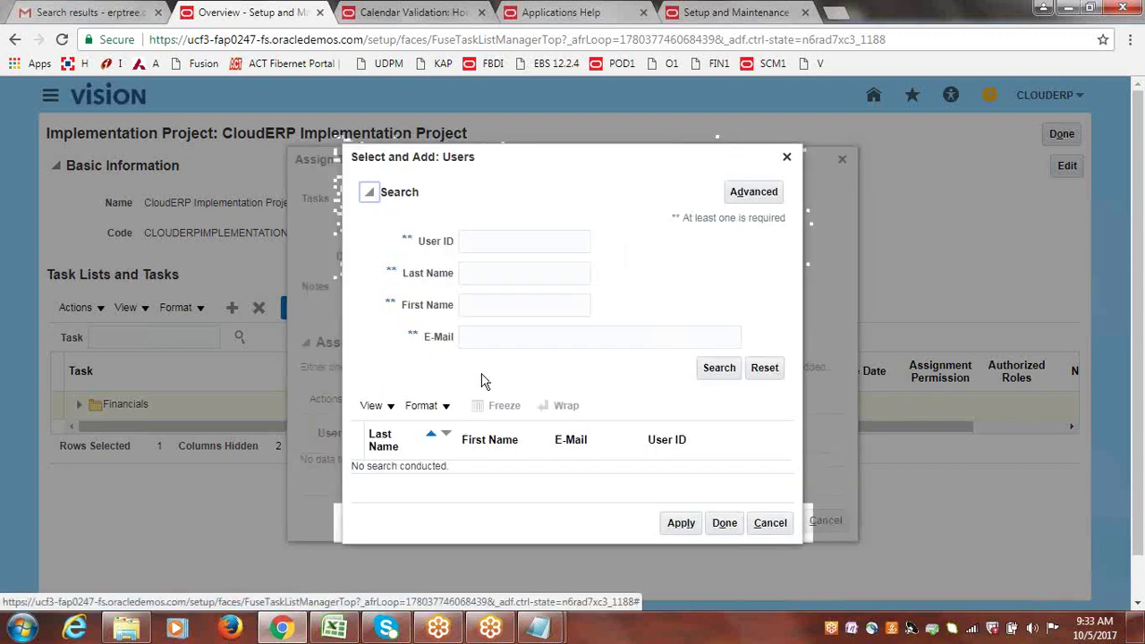
click(503, 243)
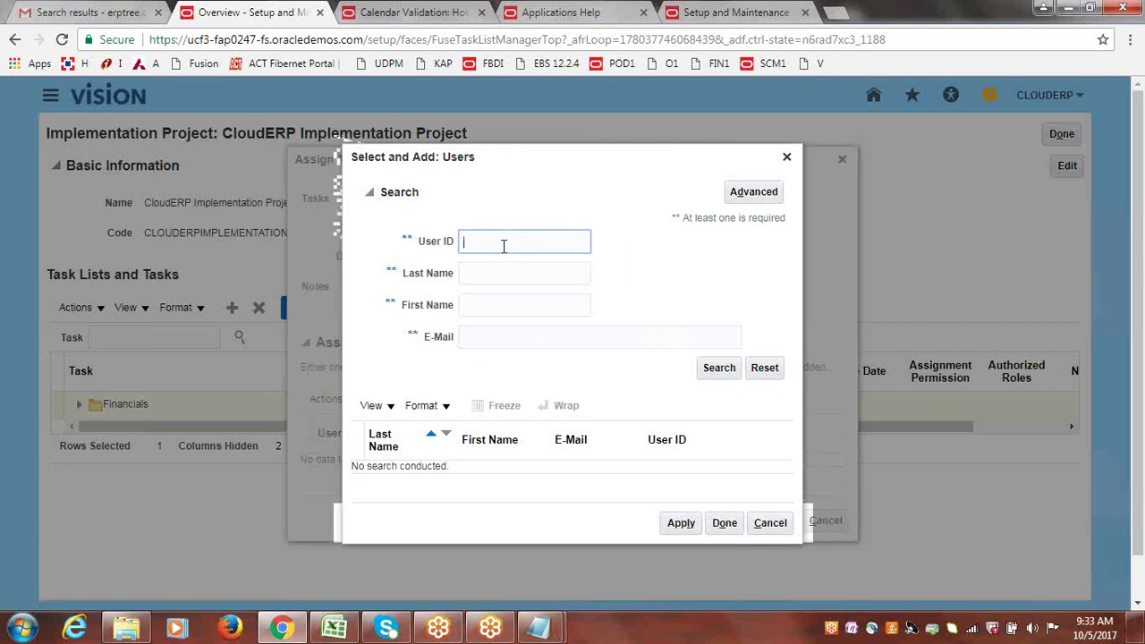
text(cloud)
click(721, 368)
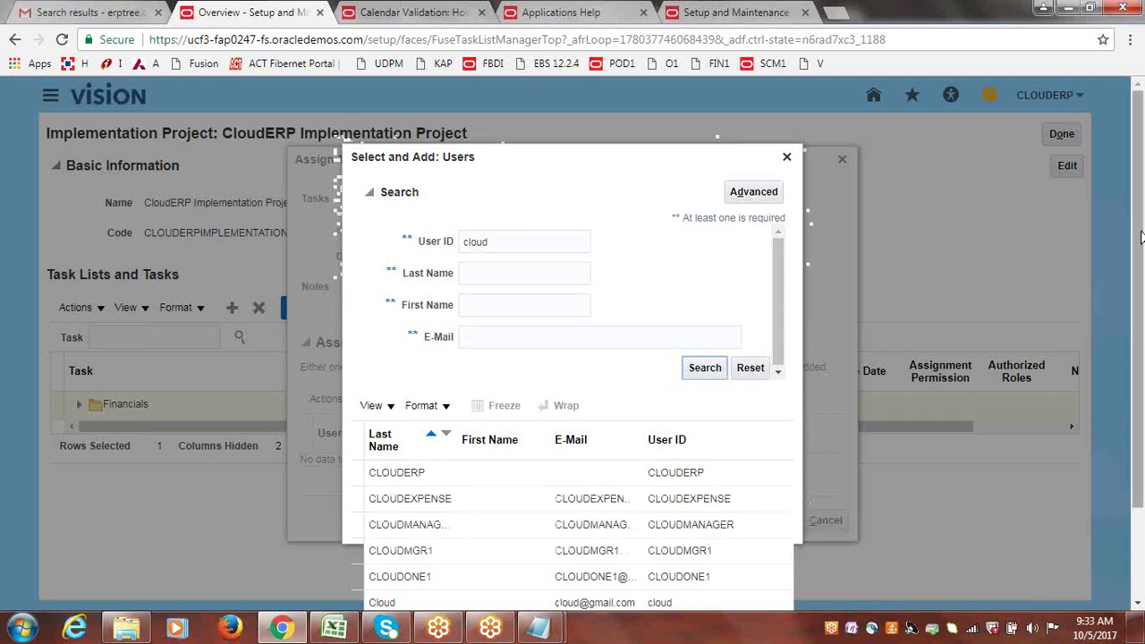
drag(1140, 237, 1140, 326)
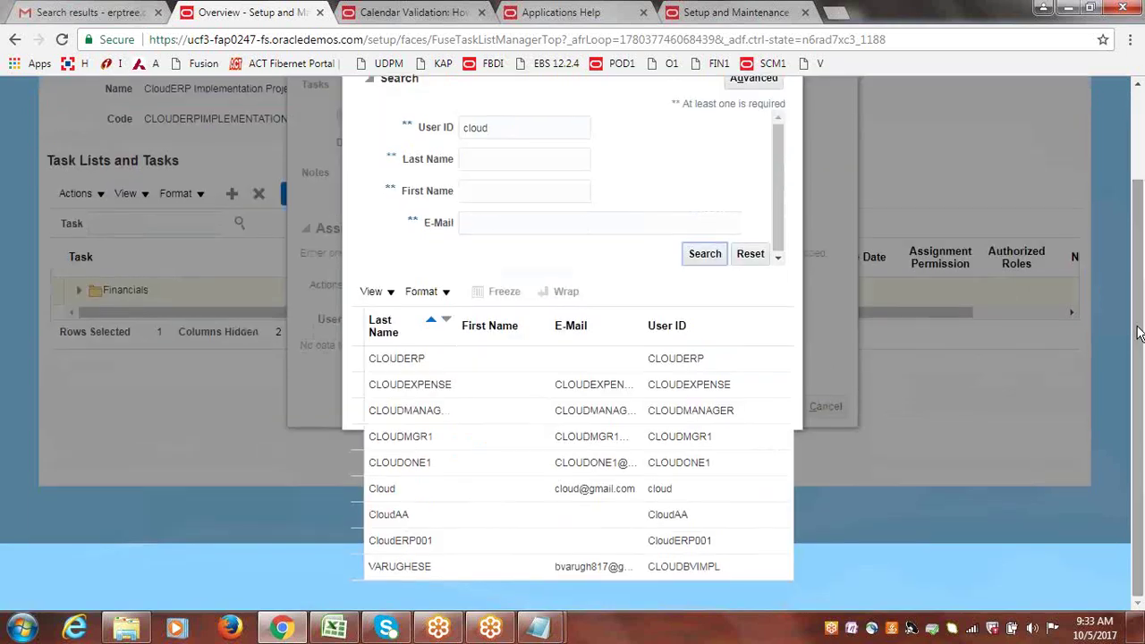
click(375, 494)
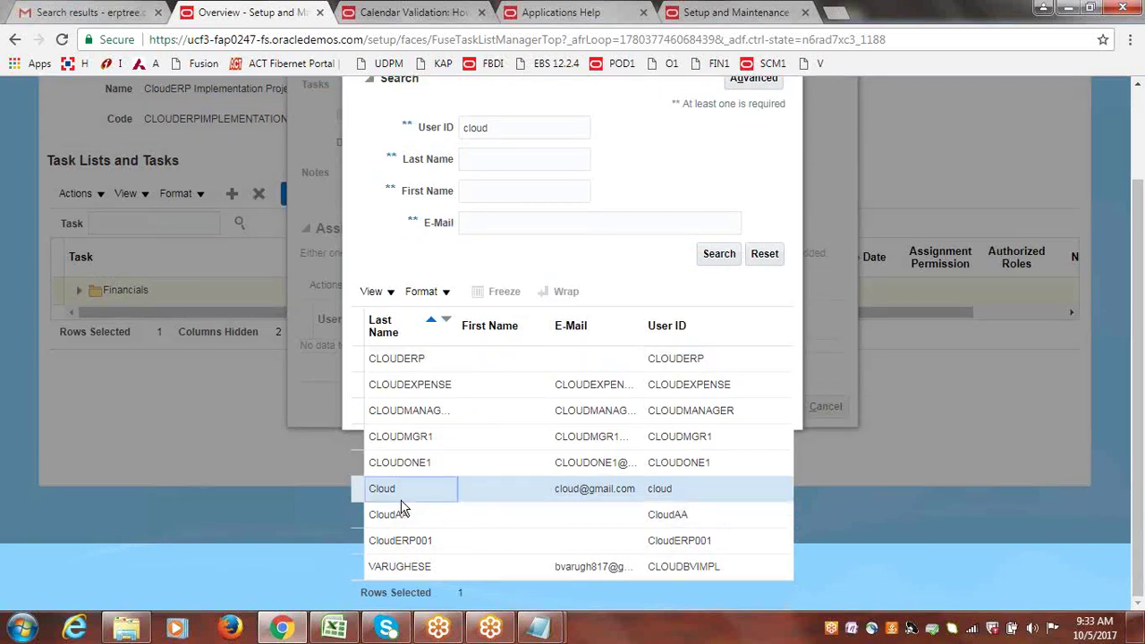
click(1130, 41)
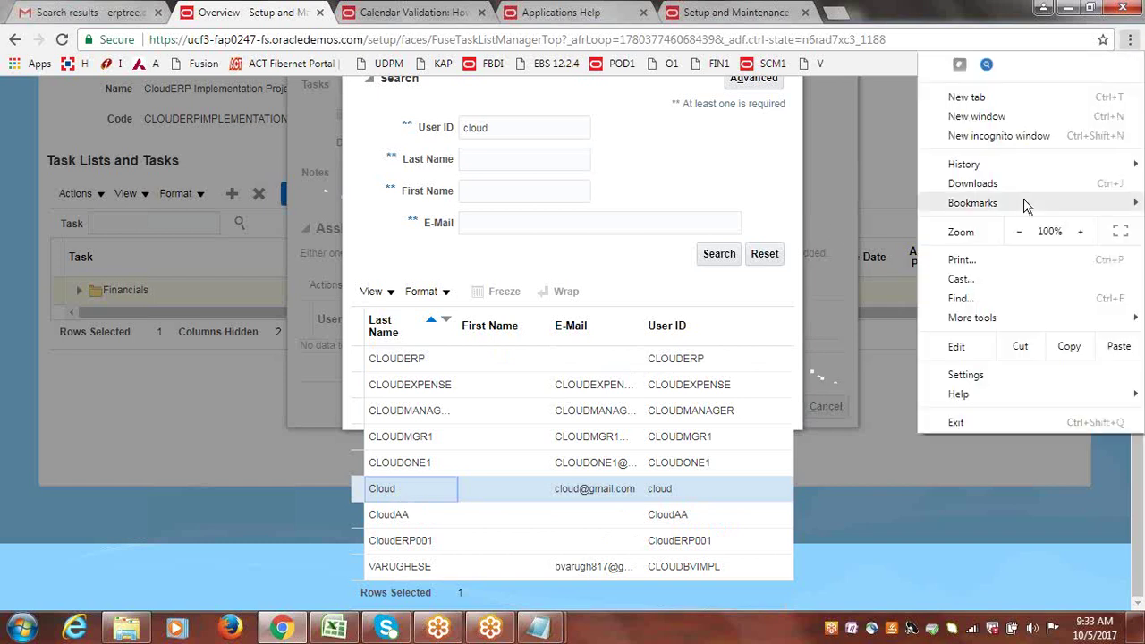
Reduce Chrome's page zoom and switch between the help page and user search tabs.
click(1018, 231)
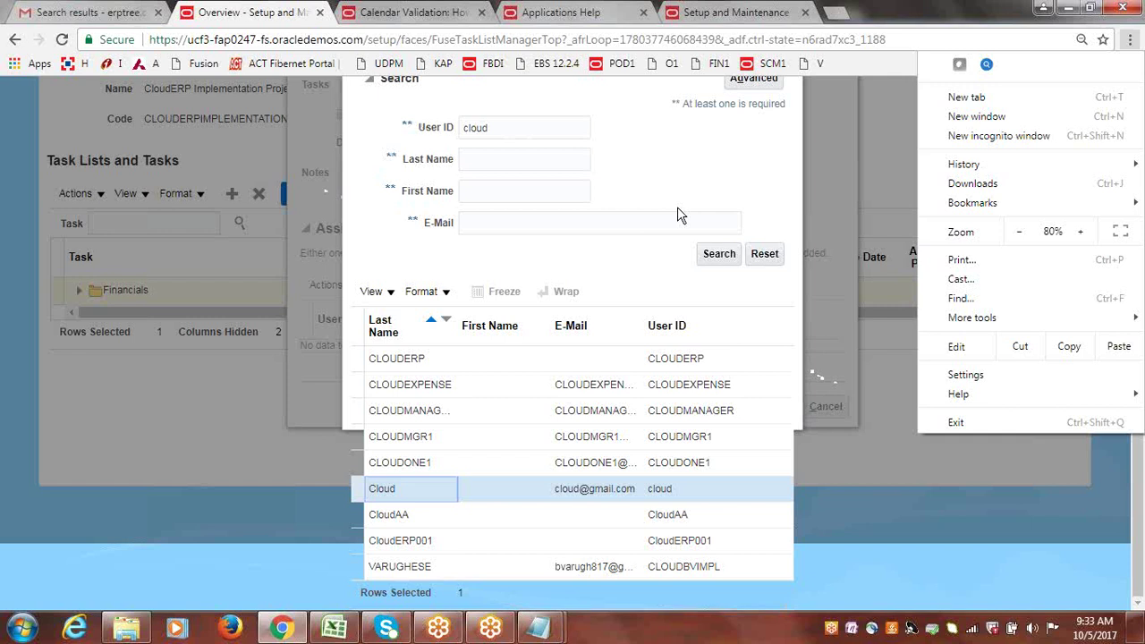
click(380, 490)
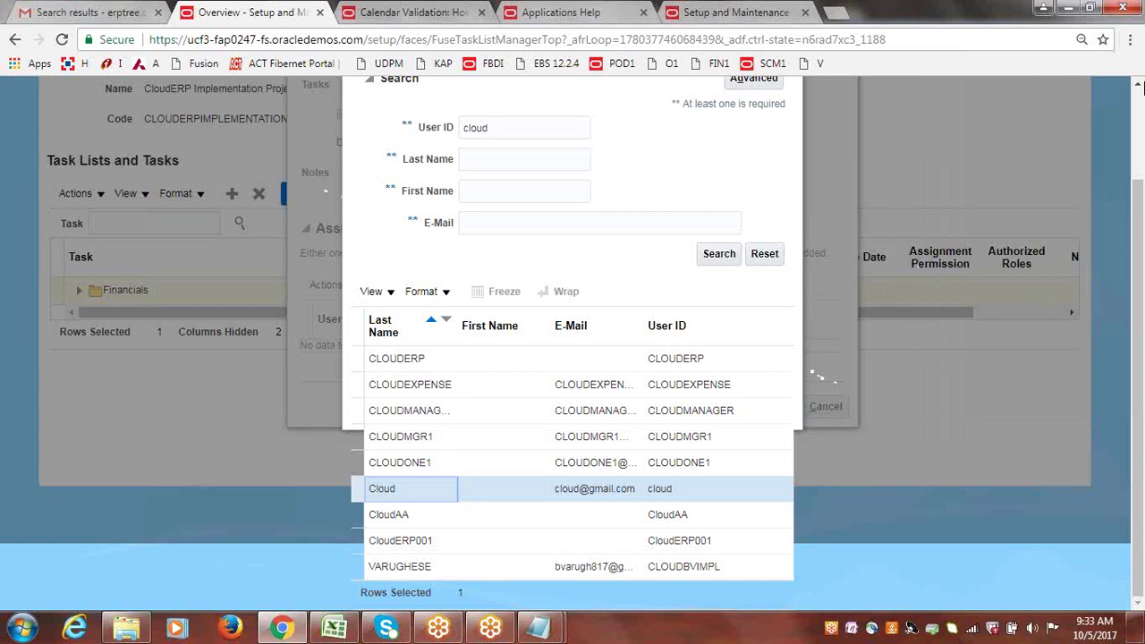
click(425, 12)
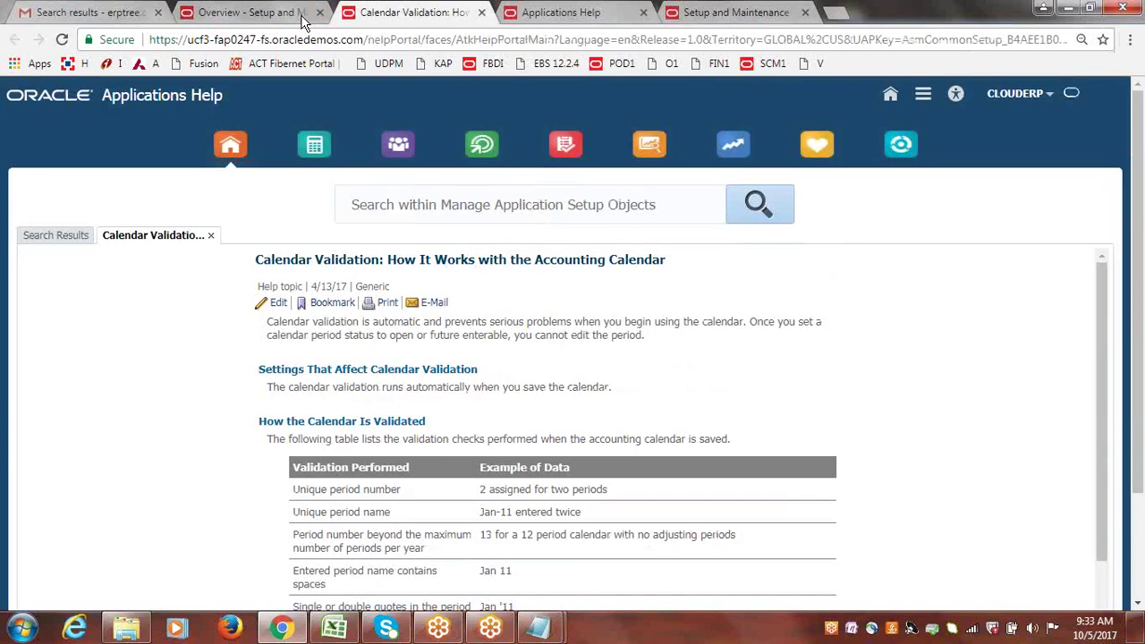
click(250, 12)
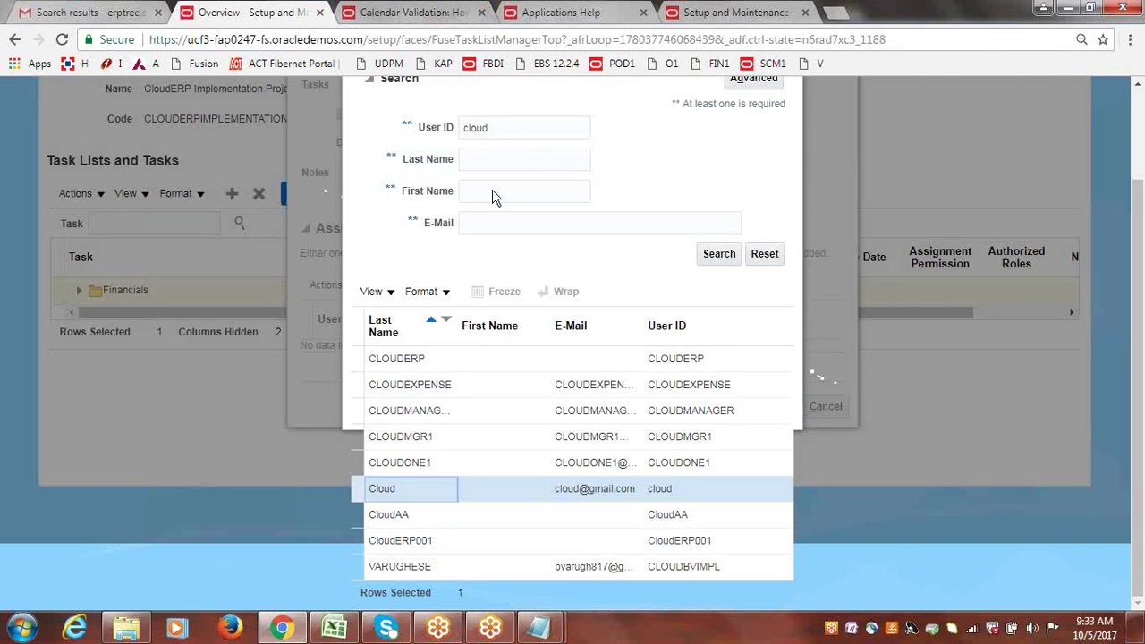
Reload Oracle from the SCM1 bookmark, wait out the unresponsive pages, and close the Overview tab.
click(769, 63)
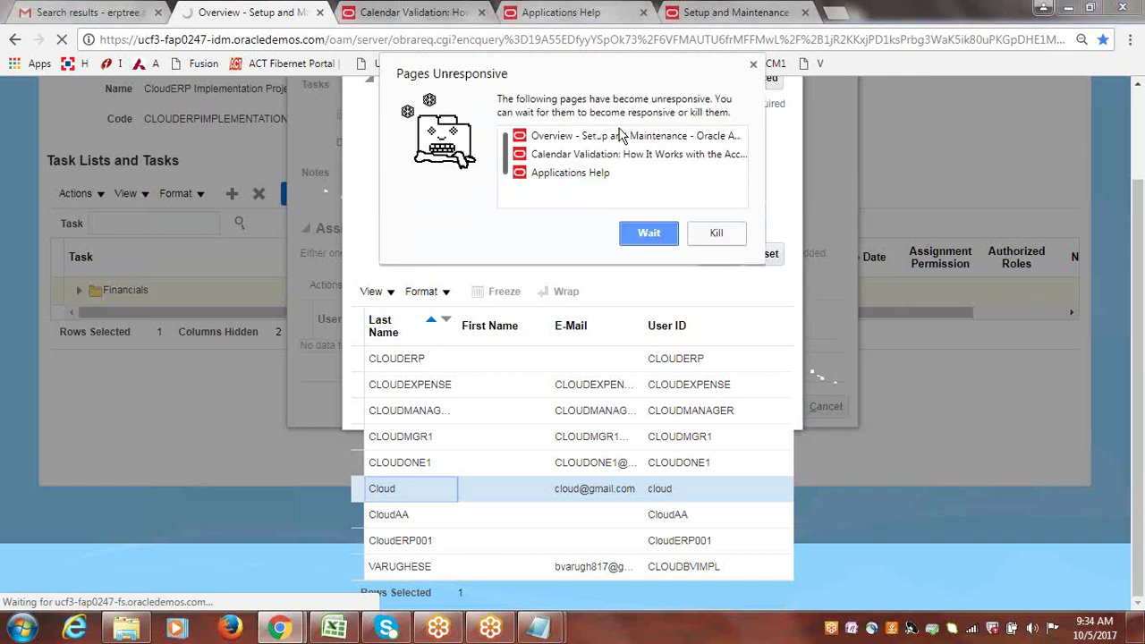
click(654, 235)
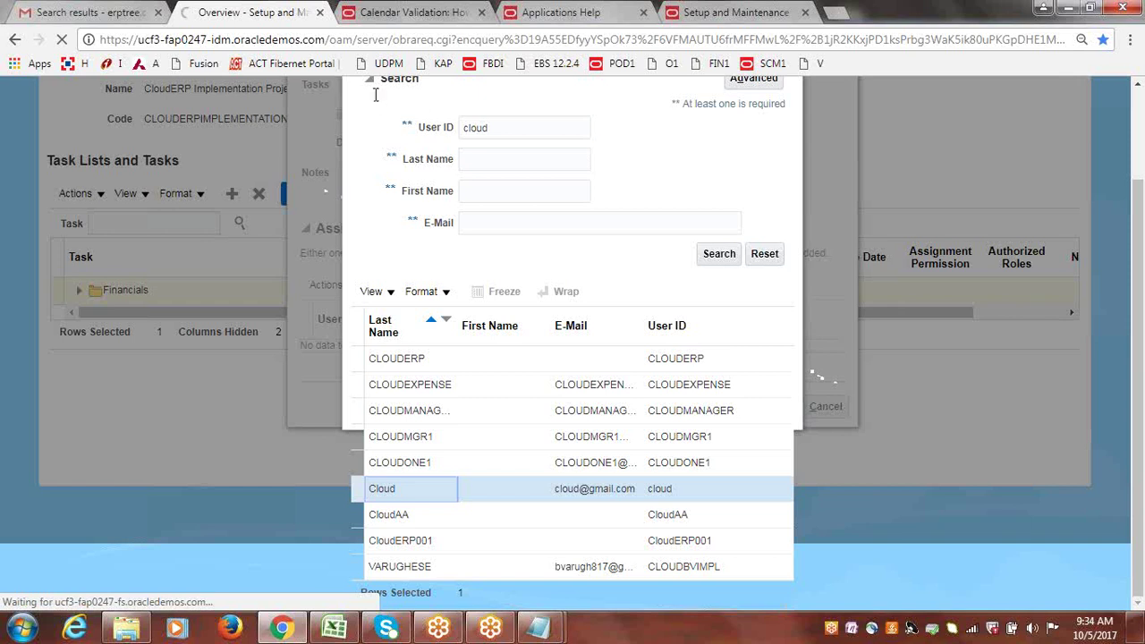
click(320, 13)
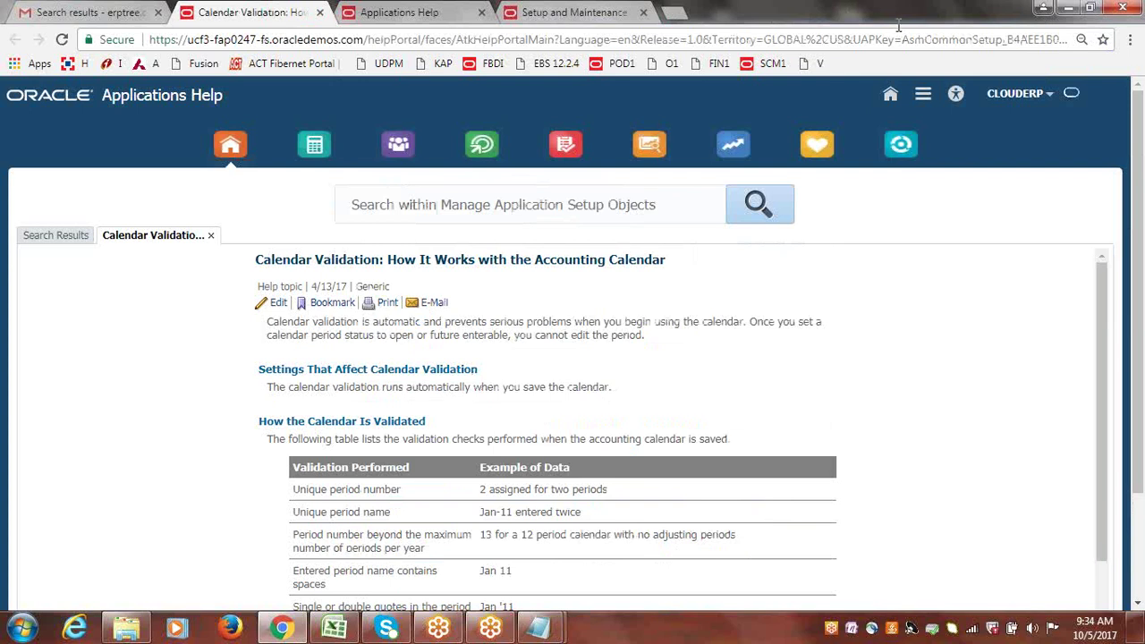
Close the Applications Help and Setup and Maintenance tabs.
click(420, 13)
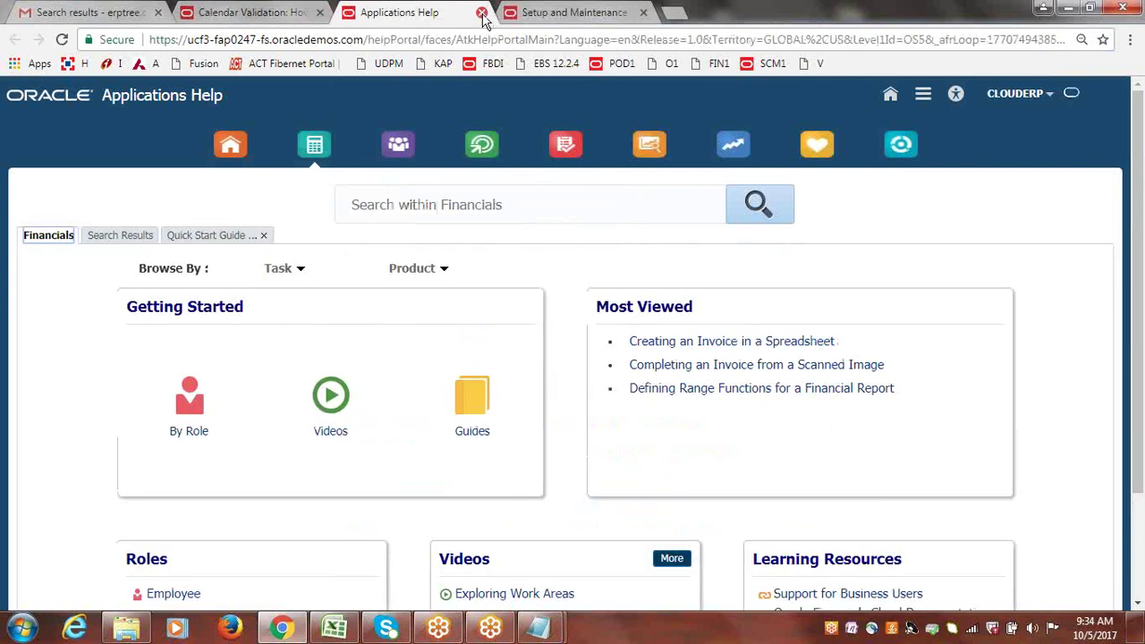
click(482, 14)
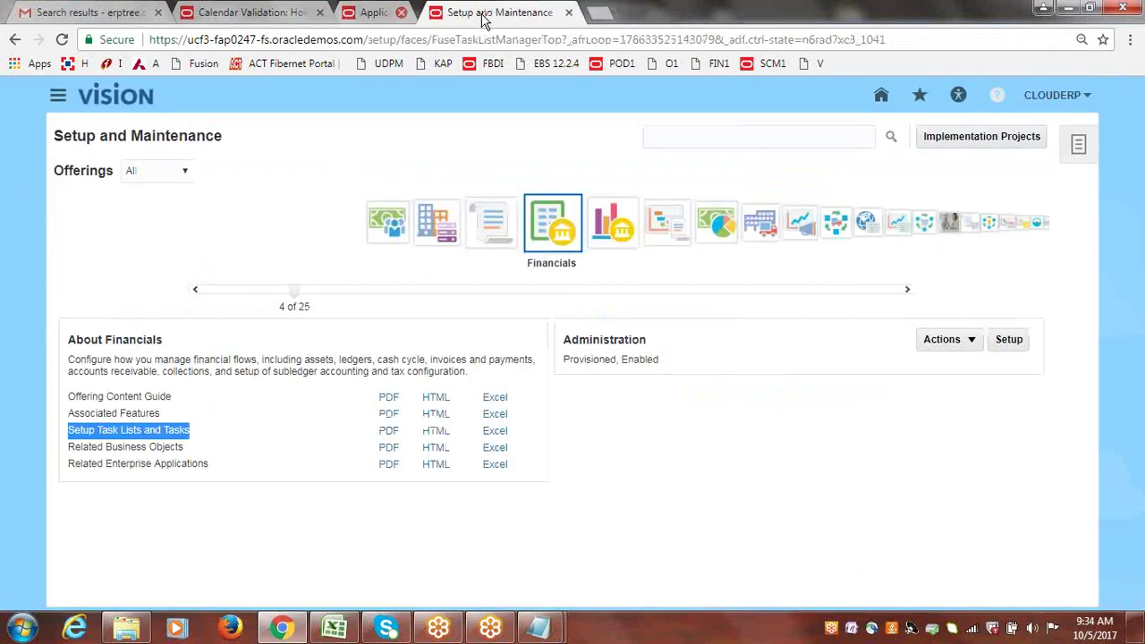
click(482, 14)
Load the Oracle home page from the SCM1 bookmark in a new tab and reset zoom to 100%.
click(350, 13)
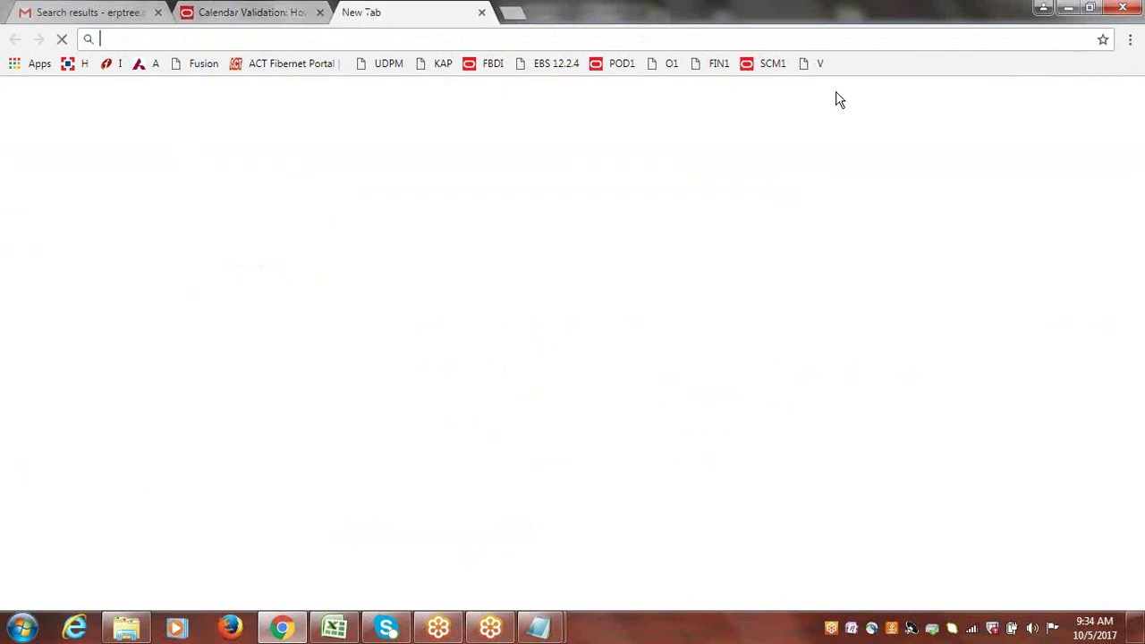
click(769, 64)
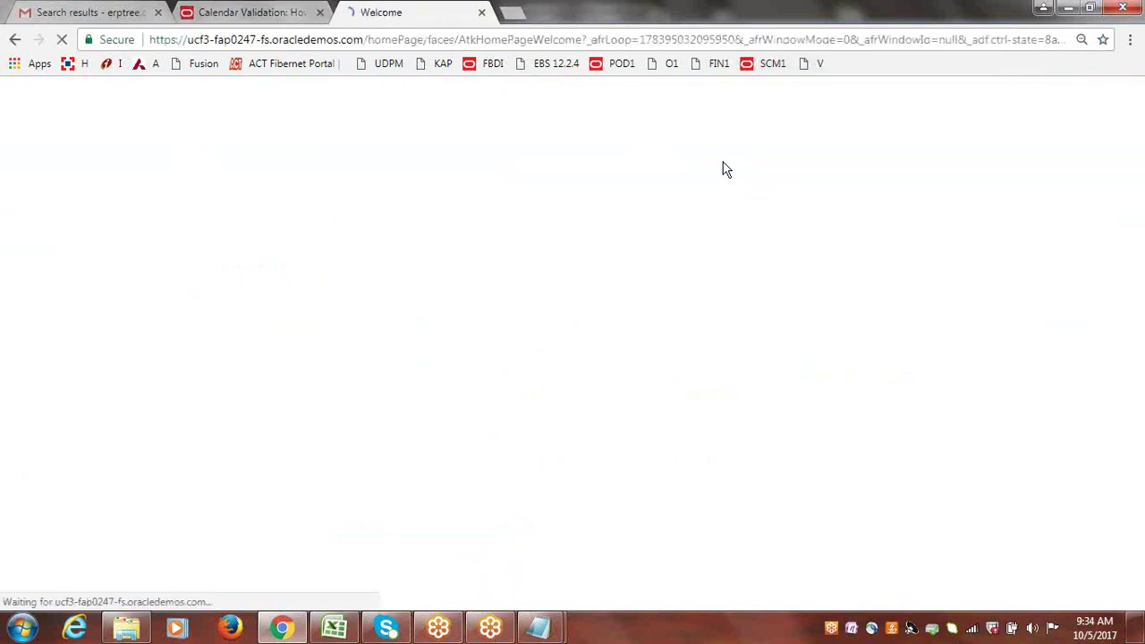
click(1129, 39)
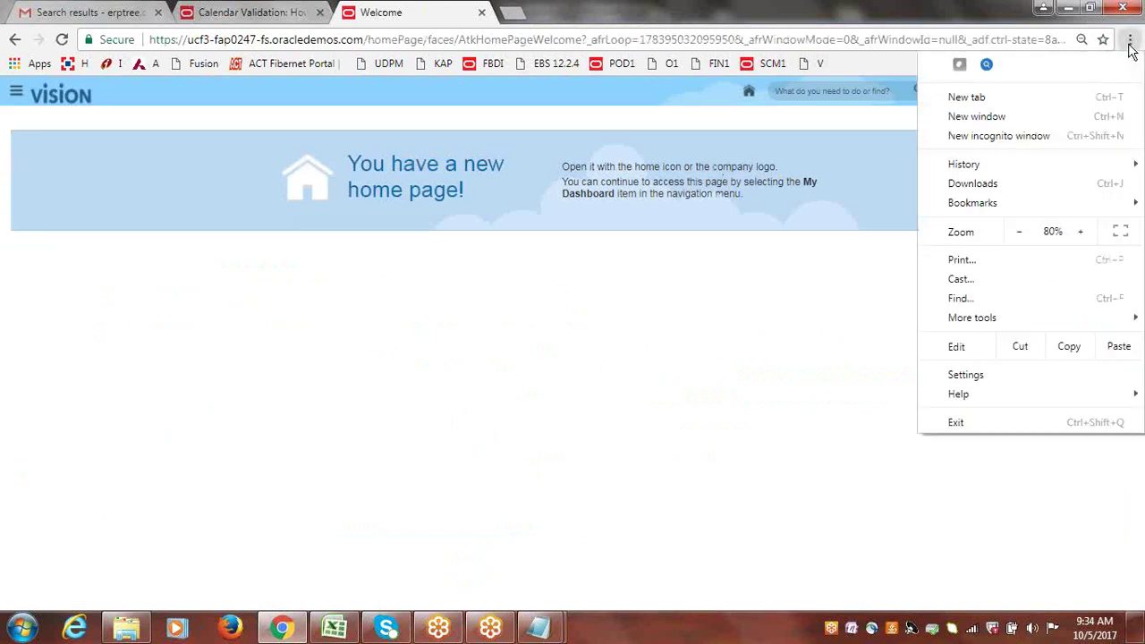
click(1081, 232)
click(1080, 233)
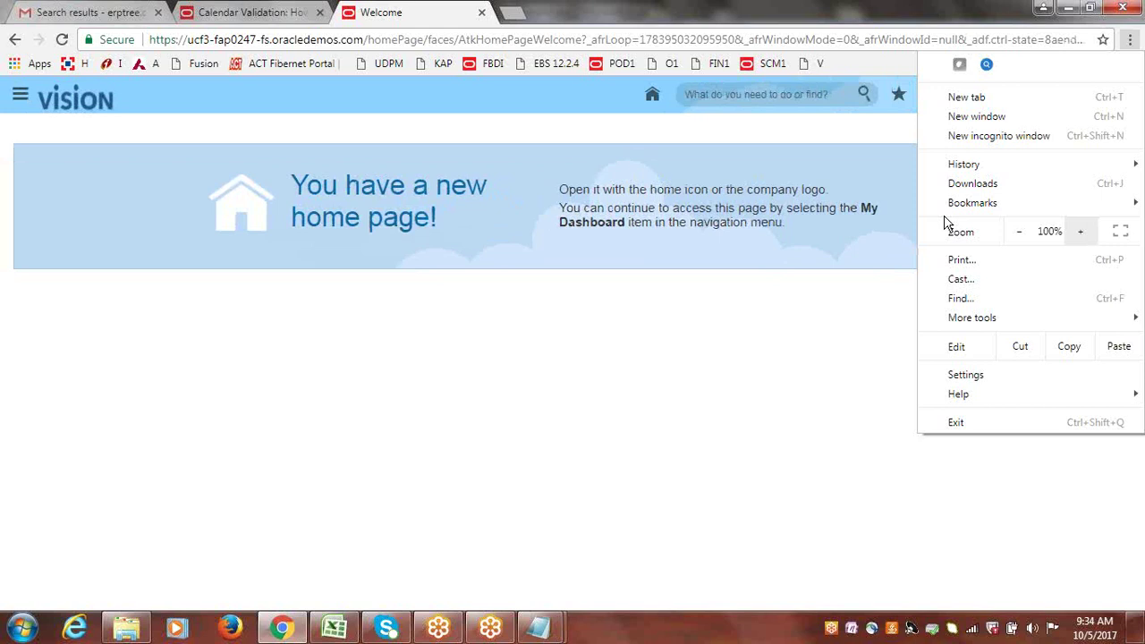
click(600, 134)
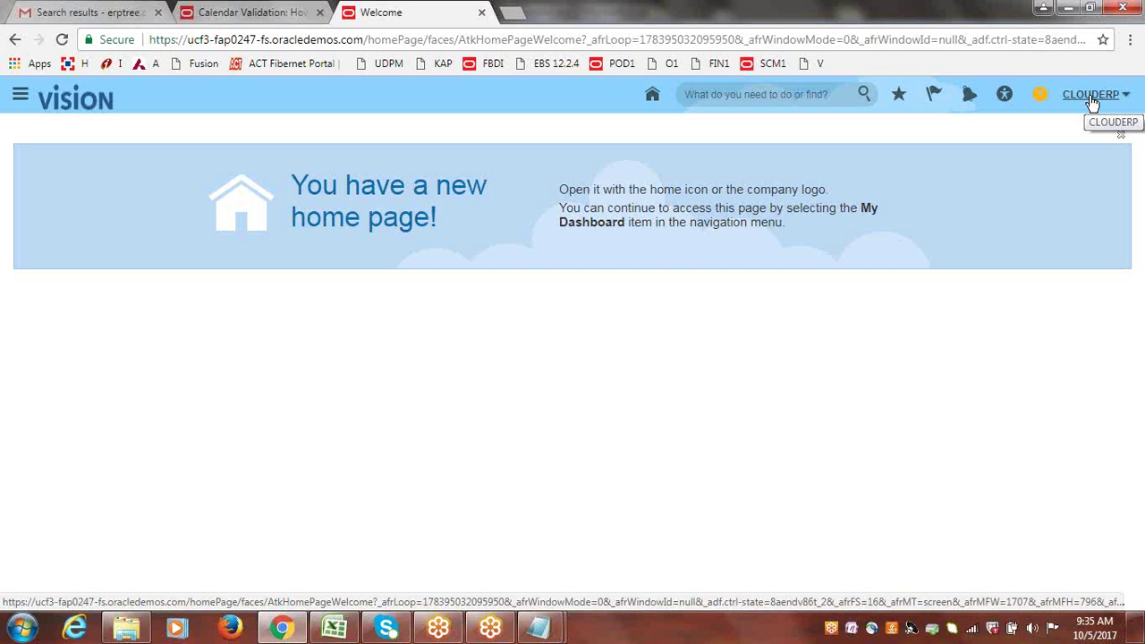
From the CLOUDERP Settings and Actions menu, reach Setup and Maintenance and list Implementation Projects.
click(1089, 94)
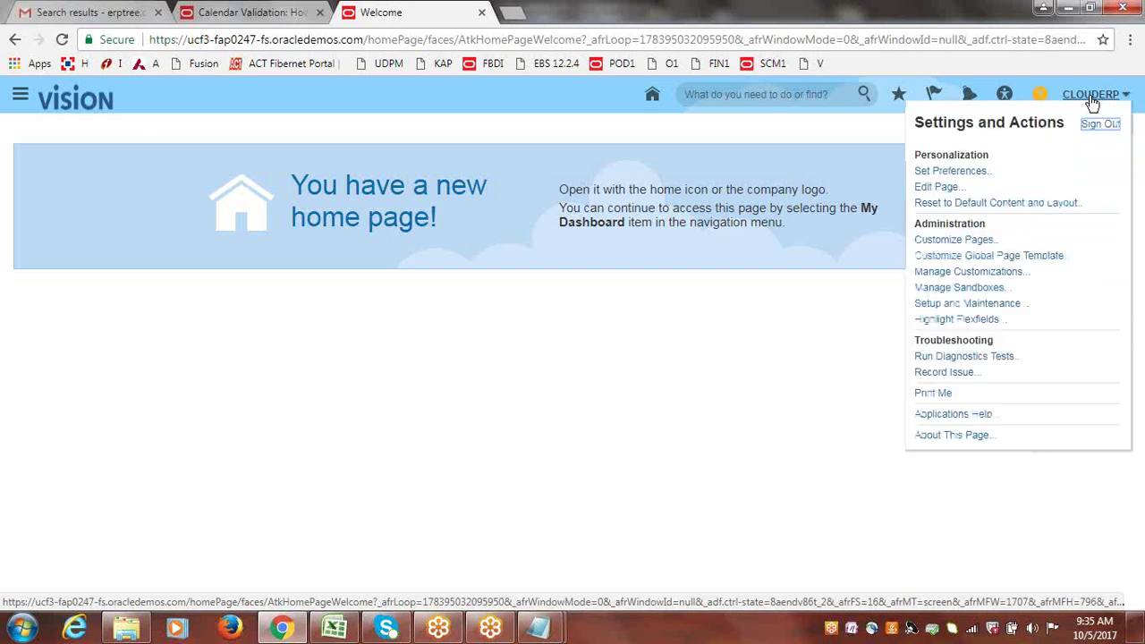
click(964, 307)
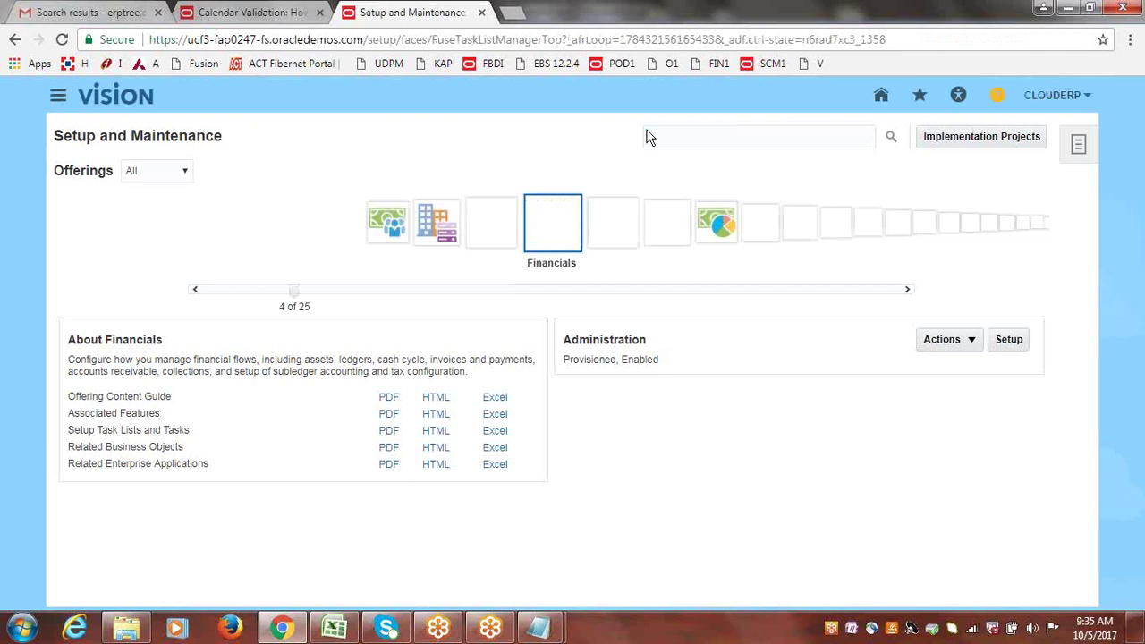
click(692, 135)
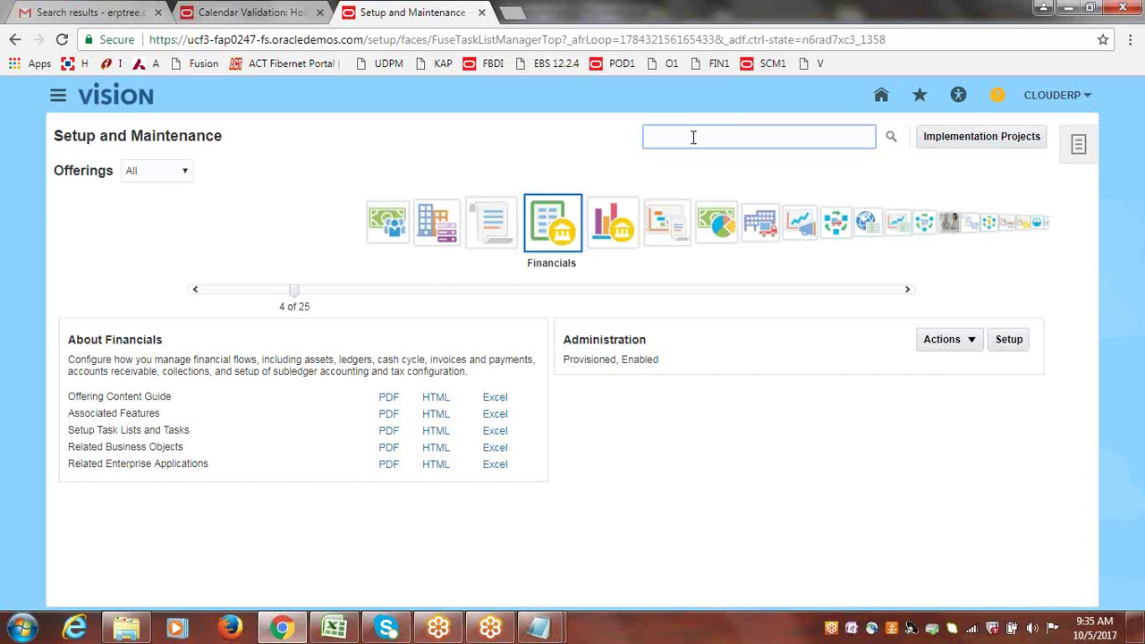
click(984, 139)
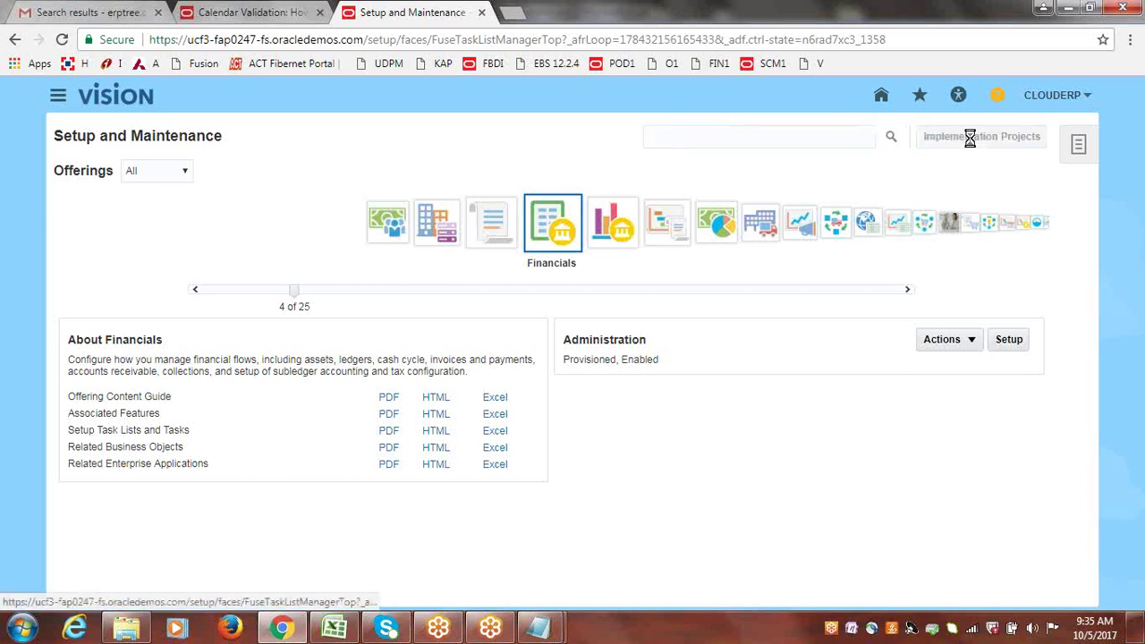
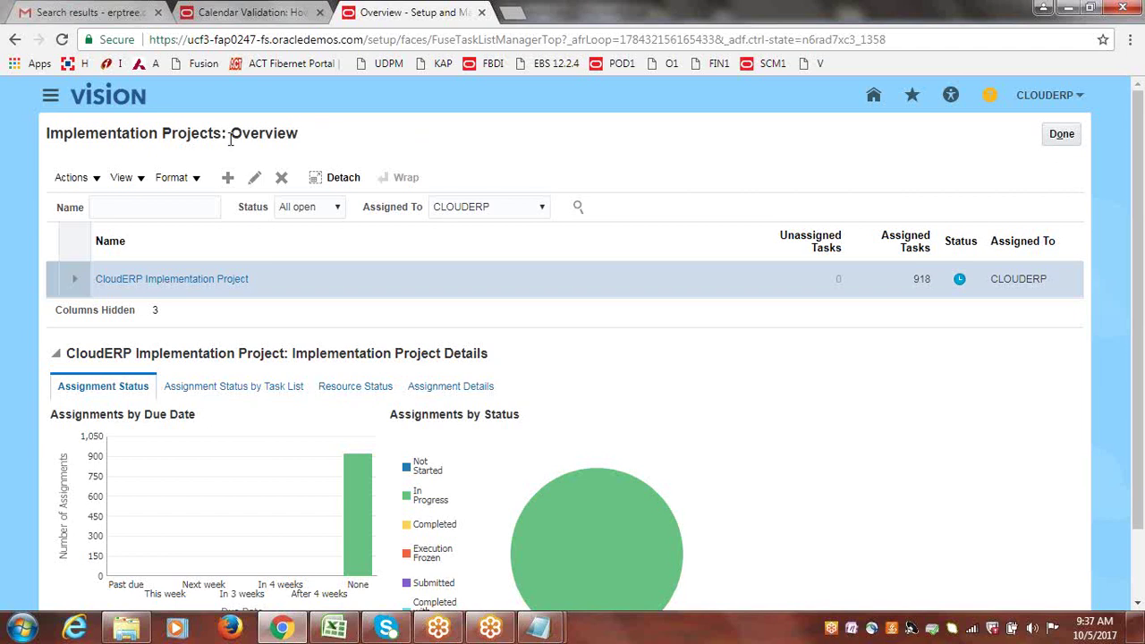
Highlight 'Overview' in the Implementation Projects page title, then open a blank Chrome tab.
double_click(309, 128)
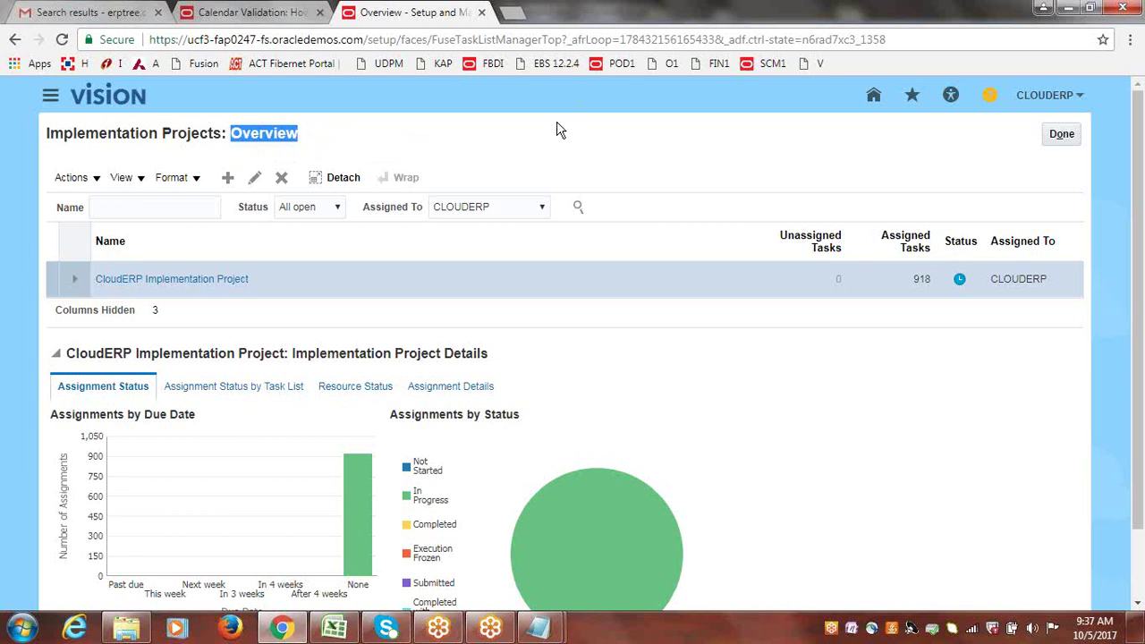
click(515, 16)
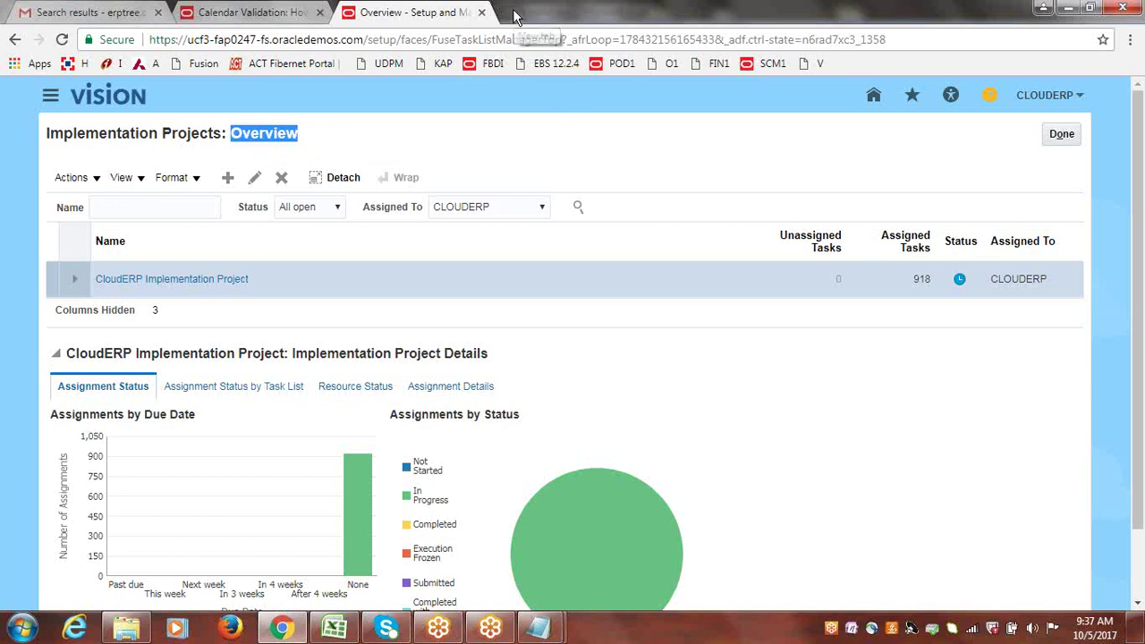
Use the FBDI bookmark to reach Financials Release 12 and open the Tables and Views guide.
click(490, 65)
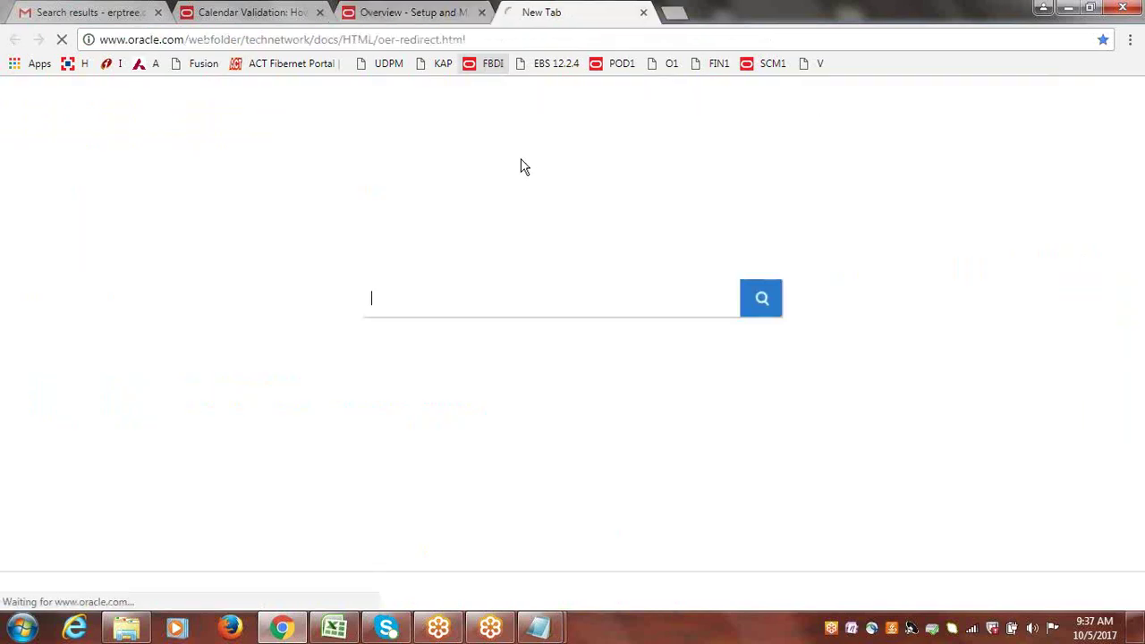
scroll(1138, 179, down, 3)
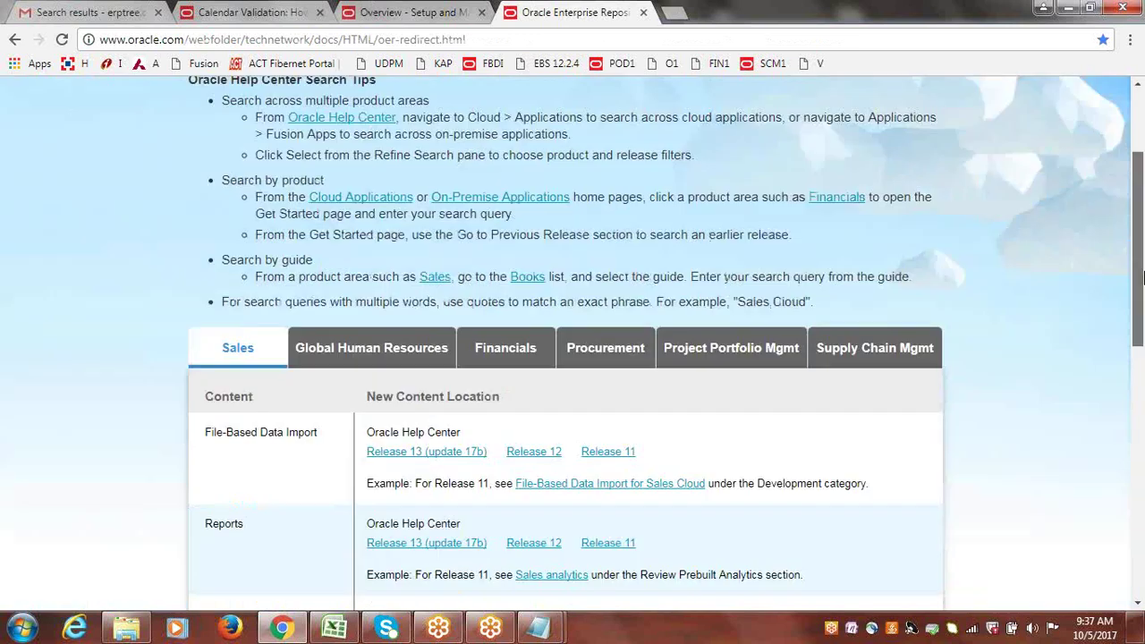
click(562, 243)
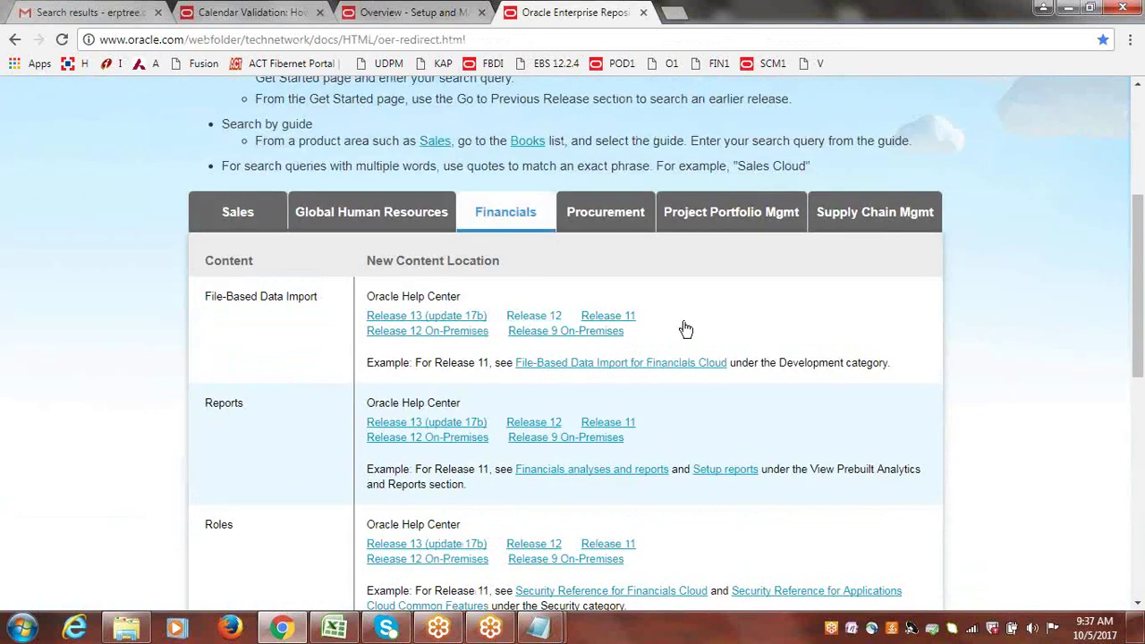
click(539, 319)
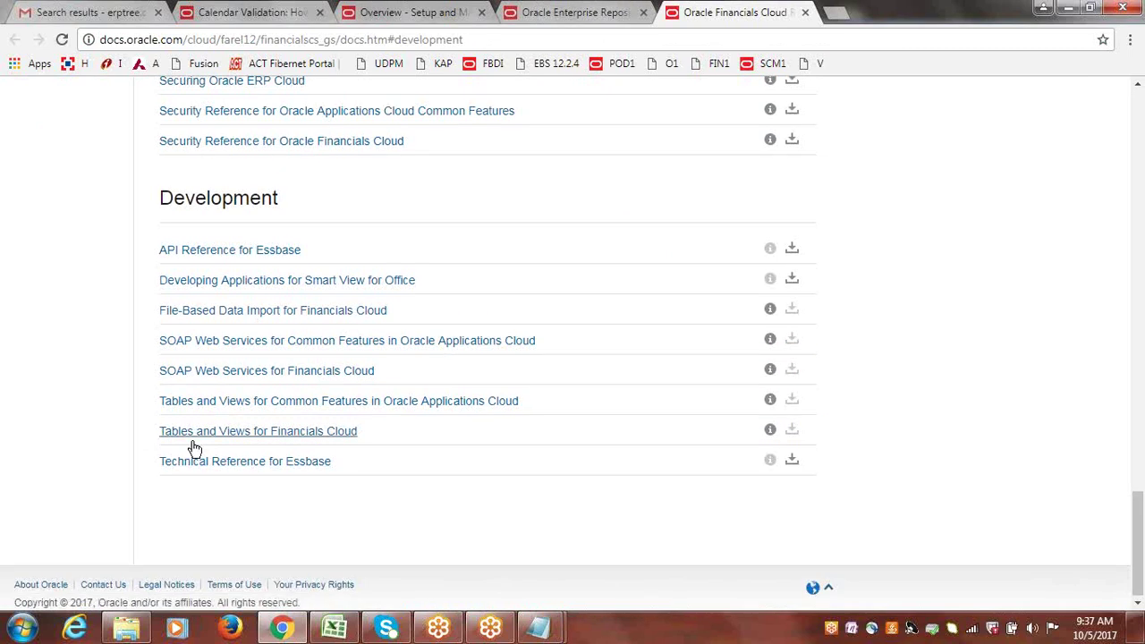
click(256, 437)
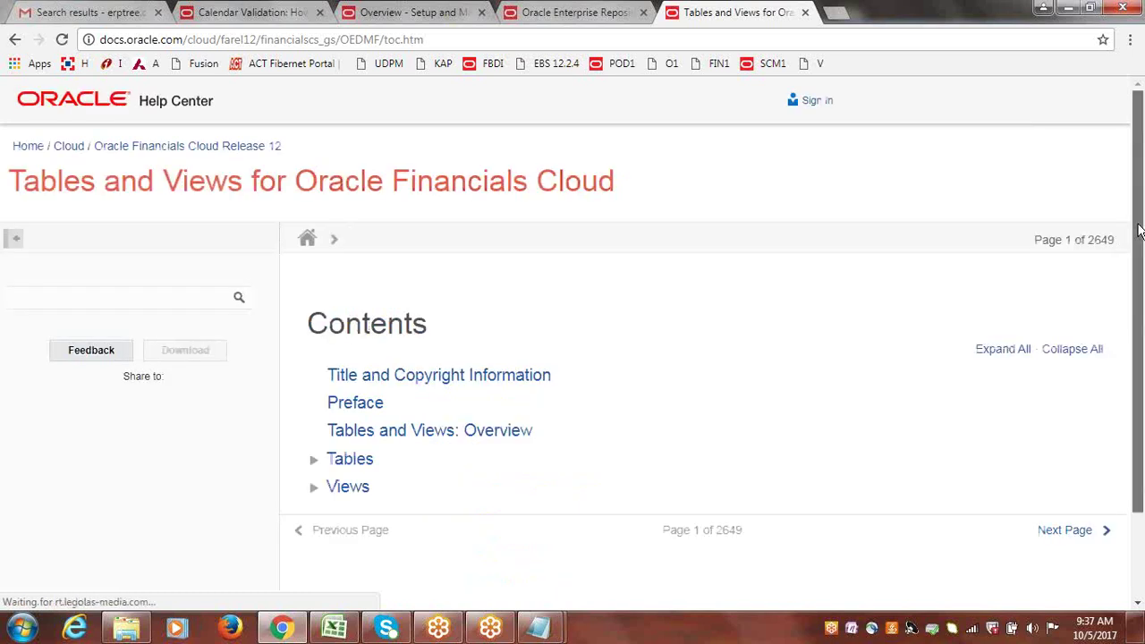
Expand the Tables contents, search the page for AP_INVOICE, and open the AP_INVOICES_ALL entry.
scroll(960, 324, down, 2)
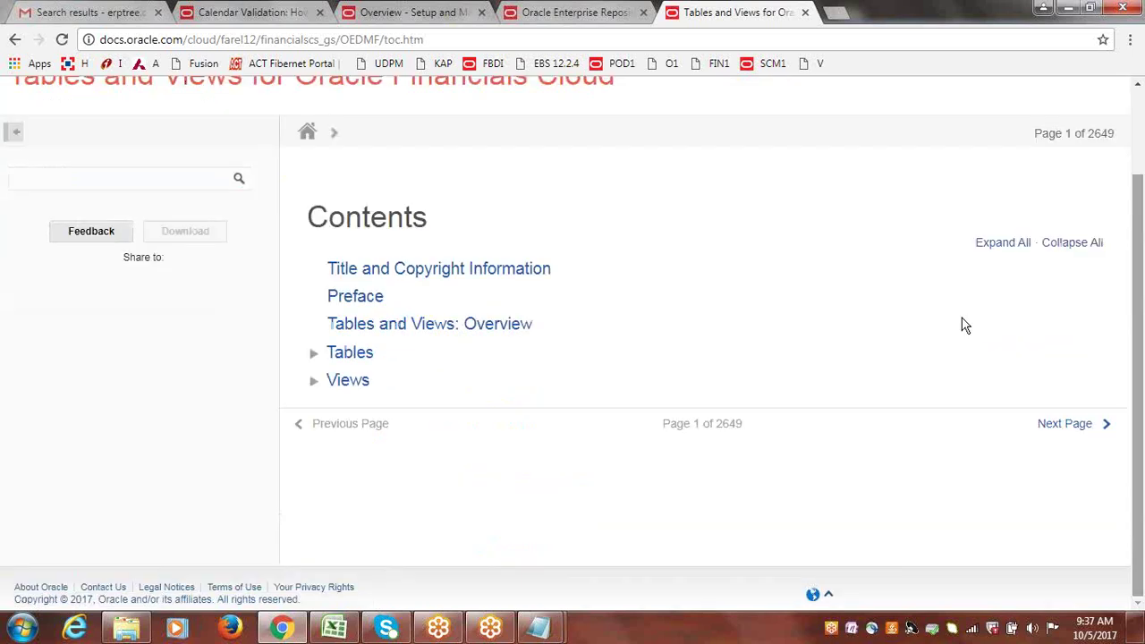
click(314, 357)
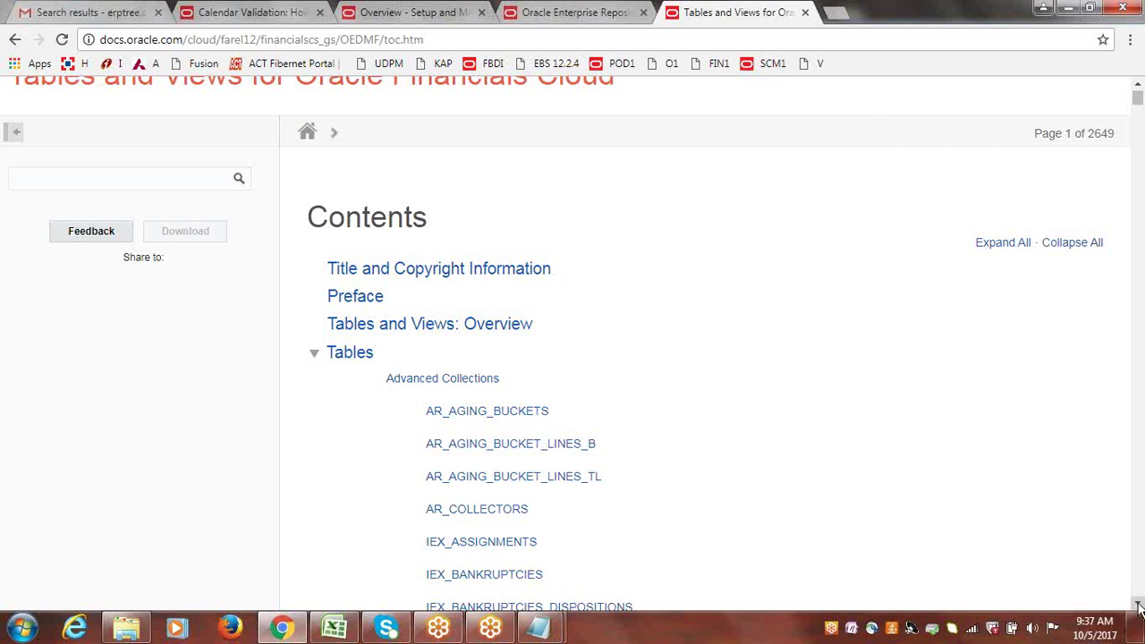
scroll(1136, 322, down, 3)
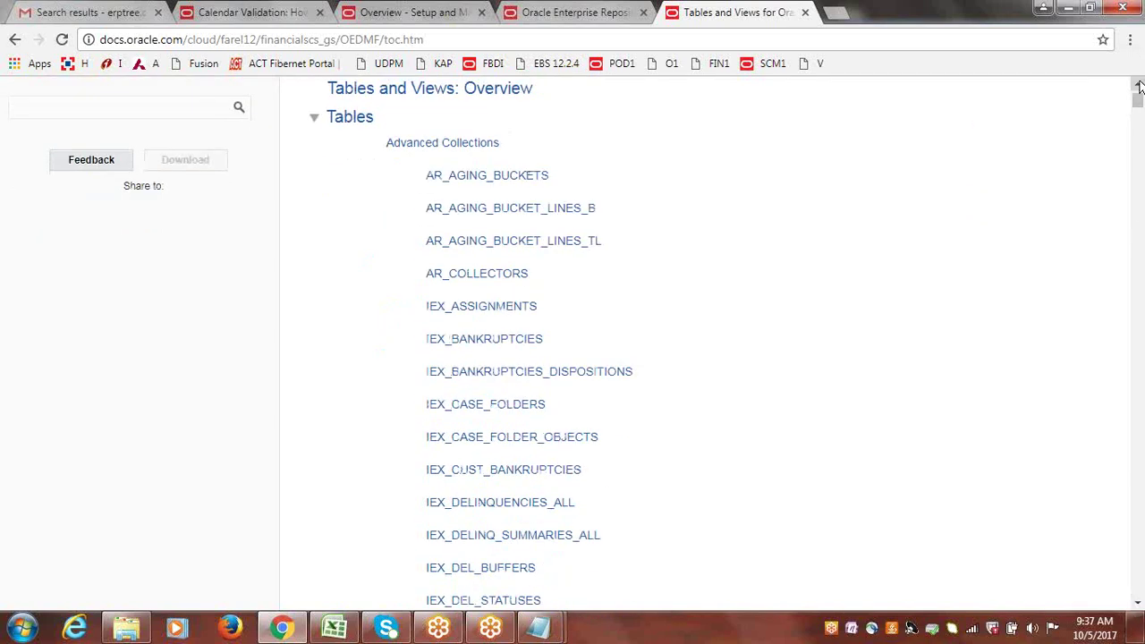
click(1138, 118)
drag(1138, 119, 1139, 126)
key(ctrl+f)
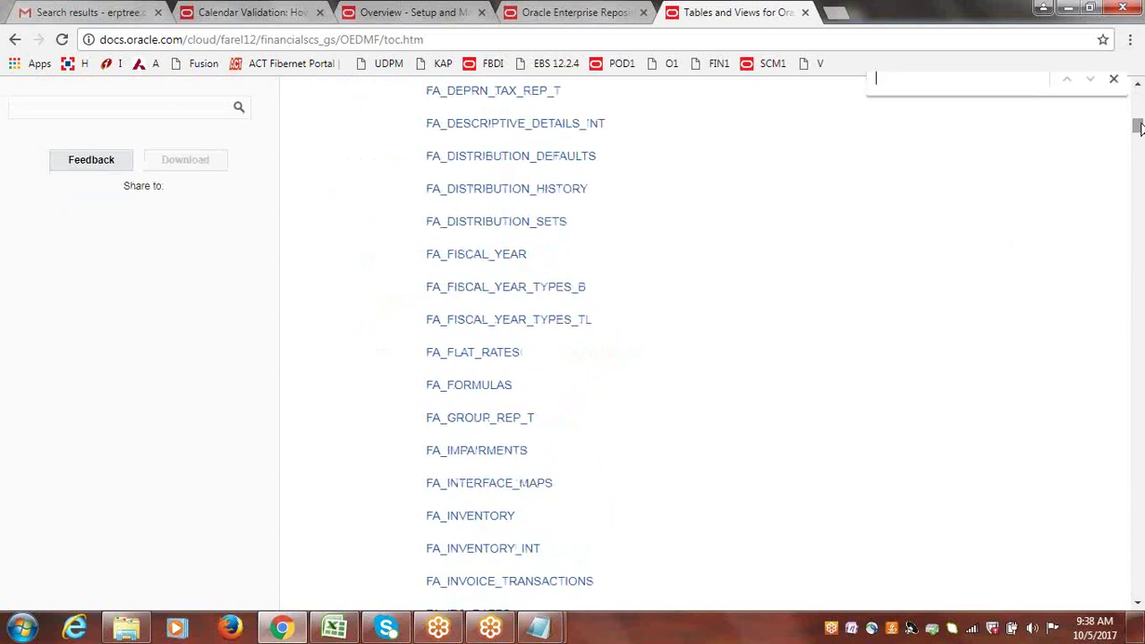
text(AP_)
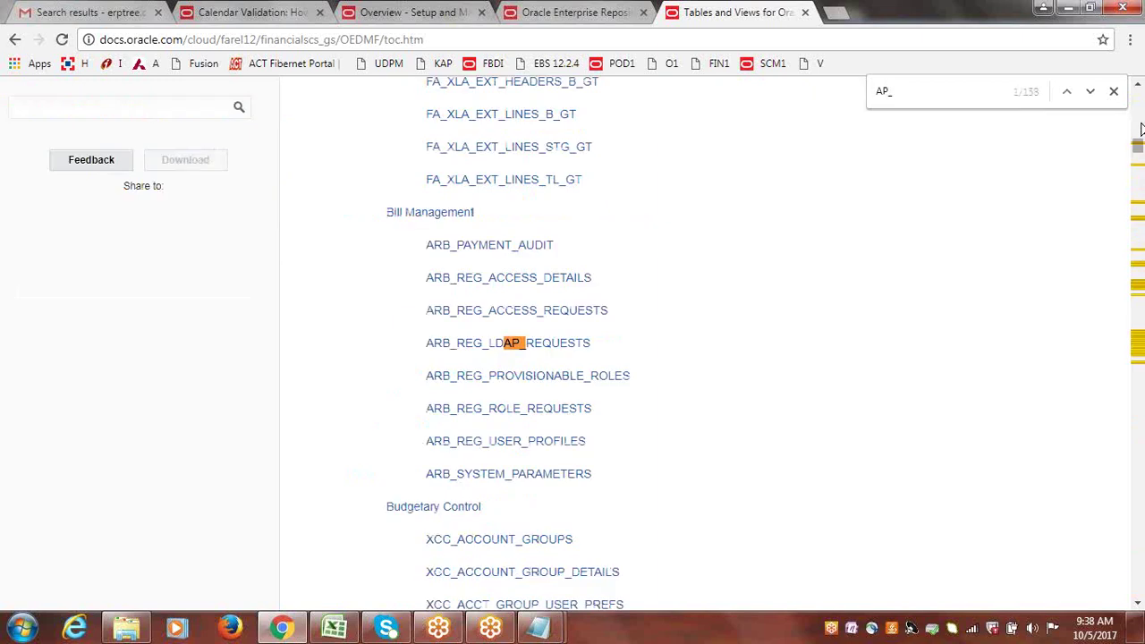
text(INVOICE)
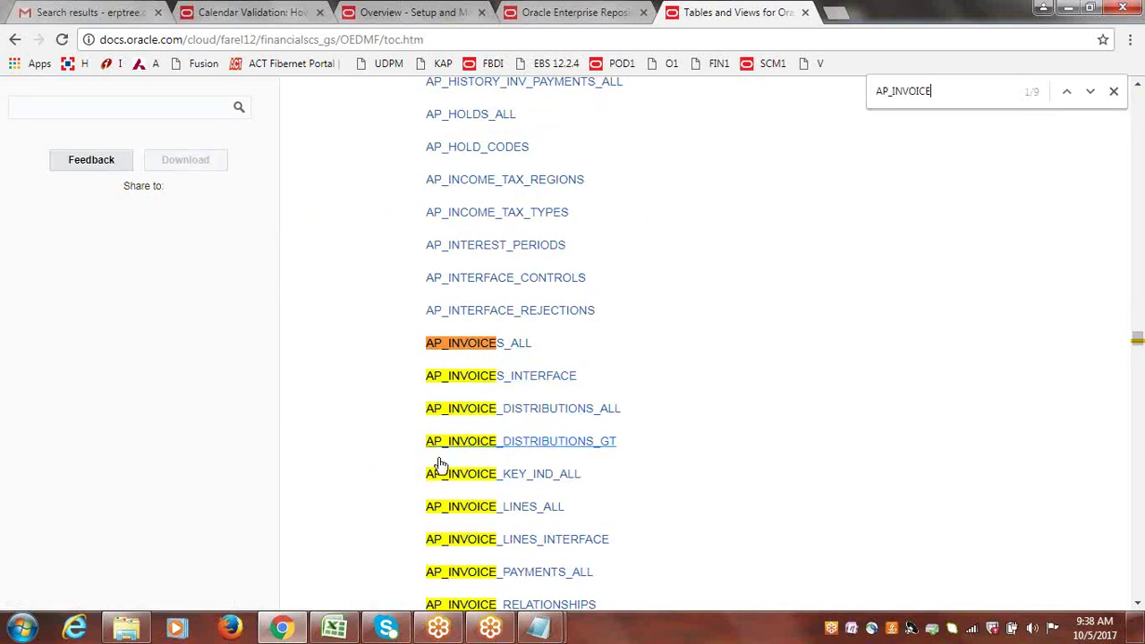
click(473, 347)
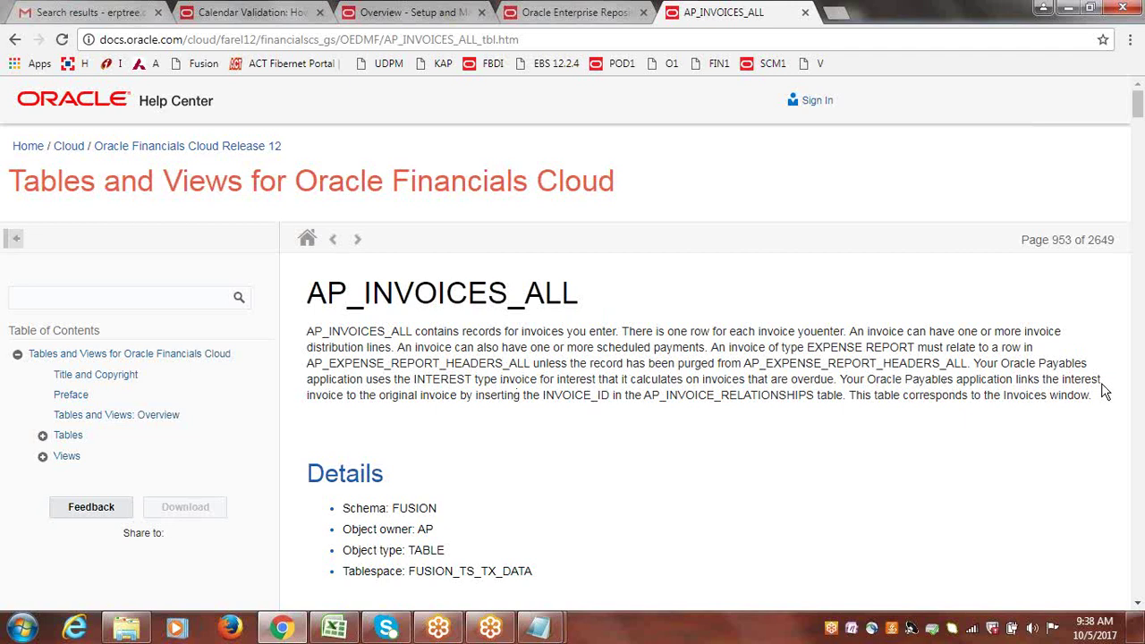
Scroll through the AP_INVOICES_ALL page, then reload the Enterprise Repository page from the FBDI bookmark.
click(1139, 168)
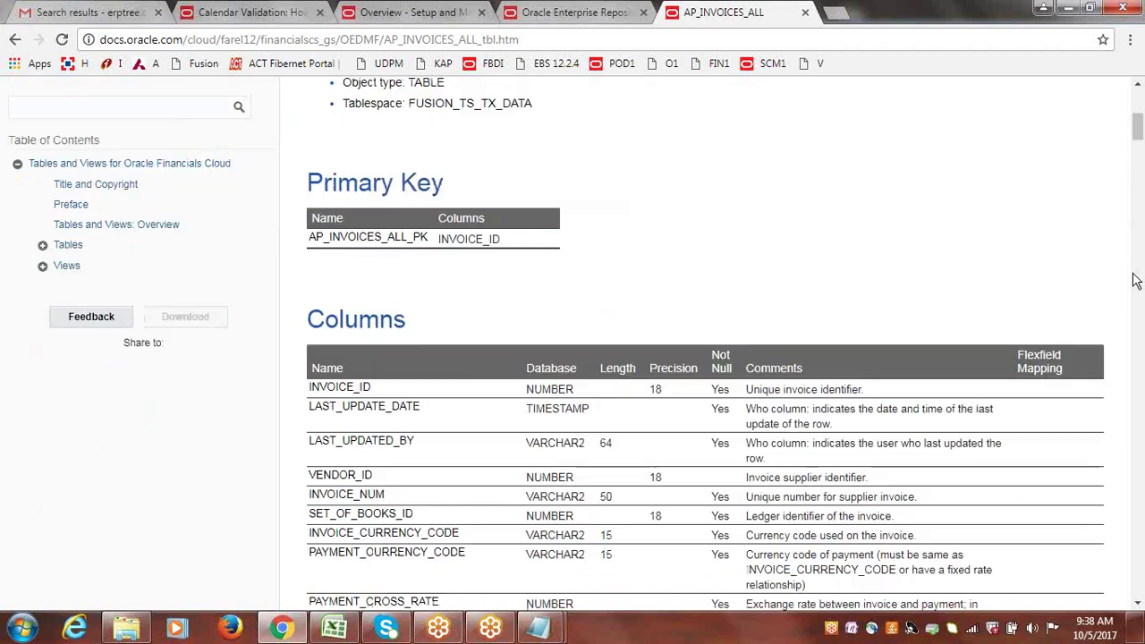
drag(1138, 143, 1140, 132)
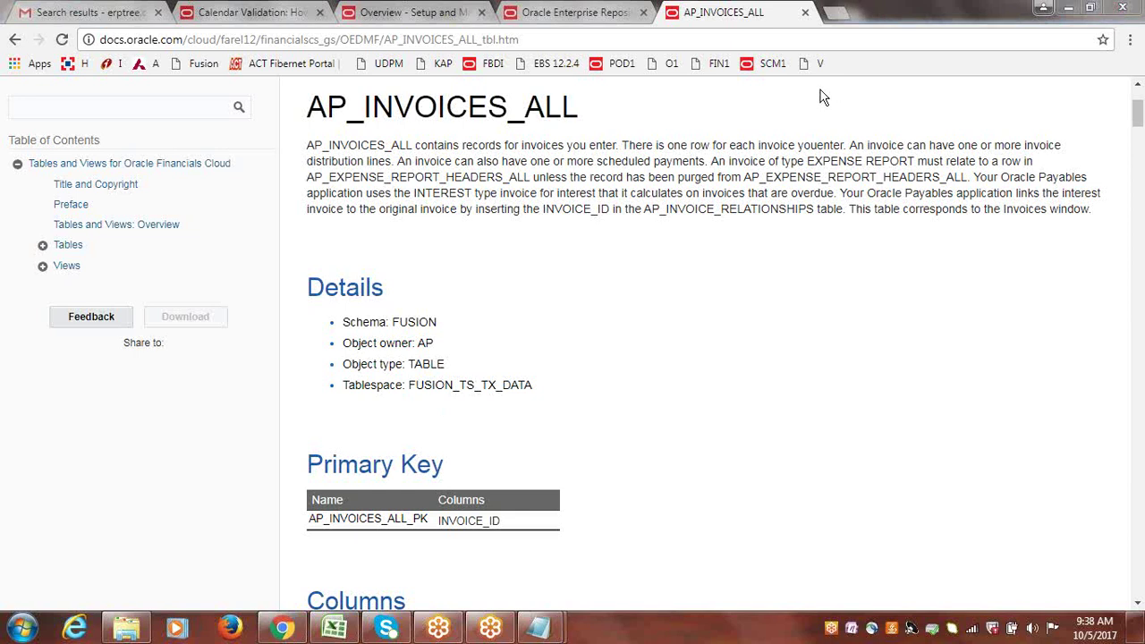
click(489, 68)
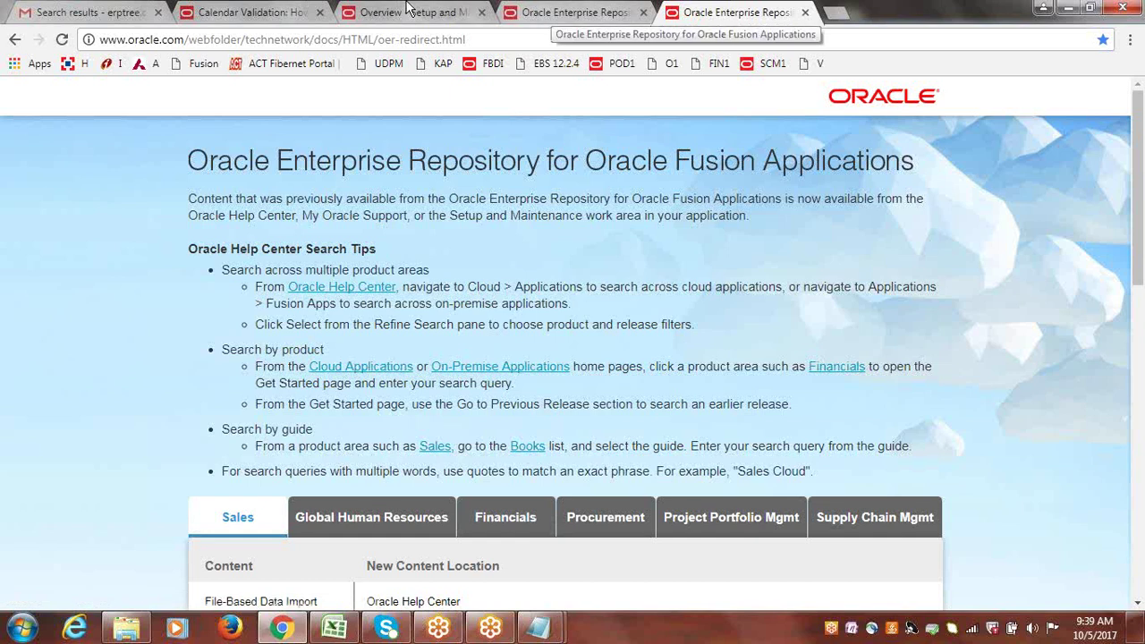
click(334, 629)
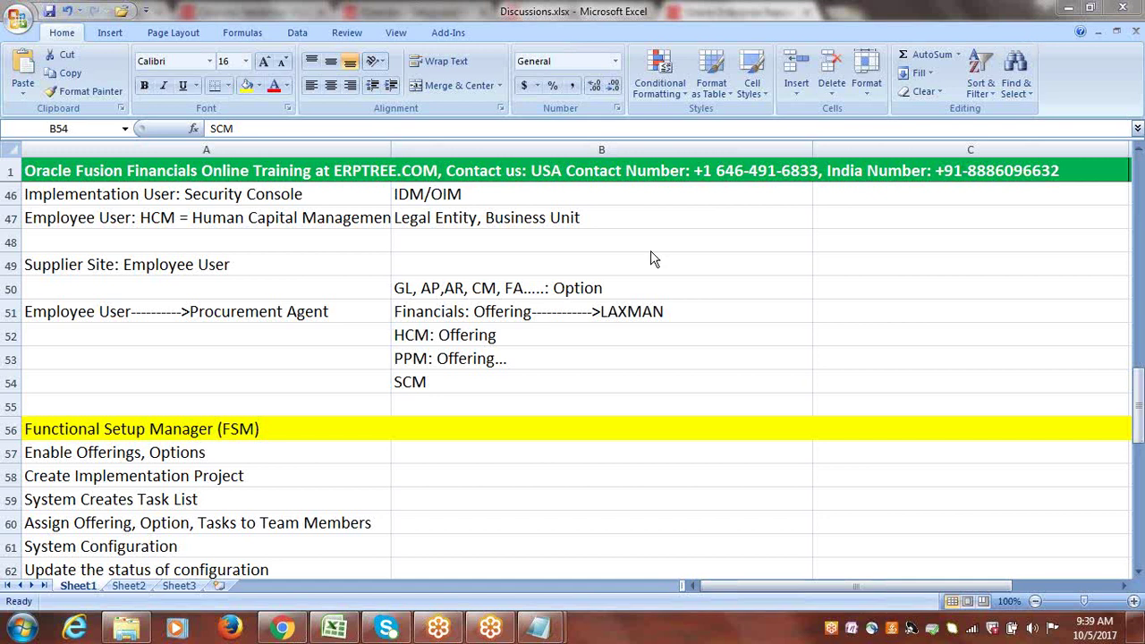
click(873, 320)
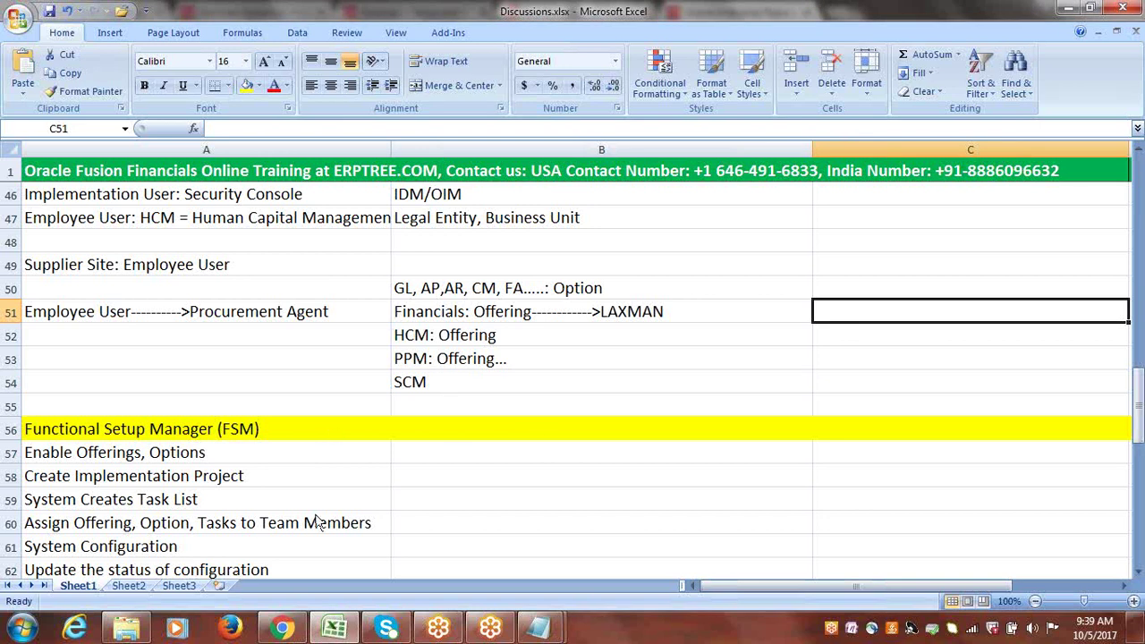
click(295, 627)
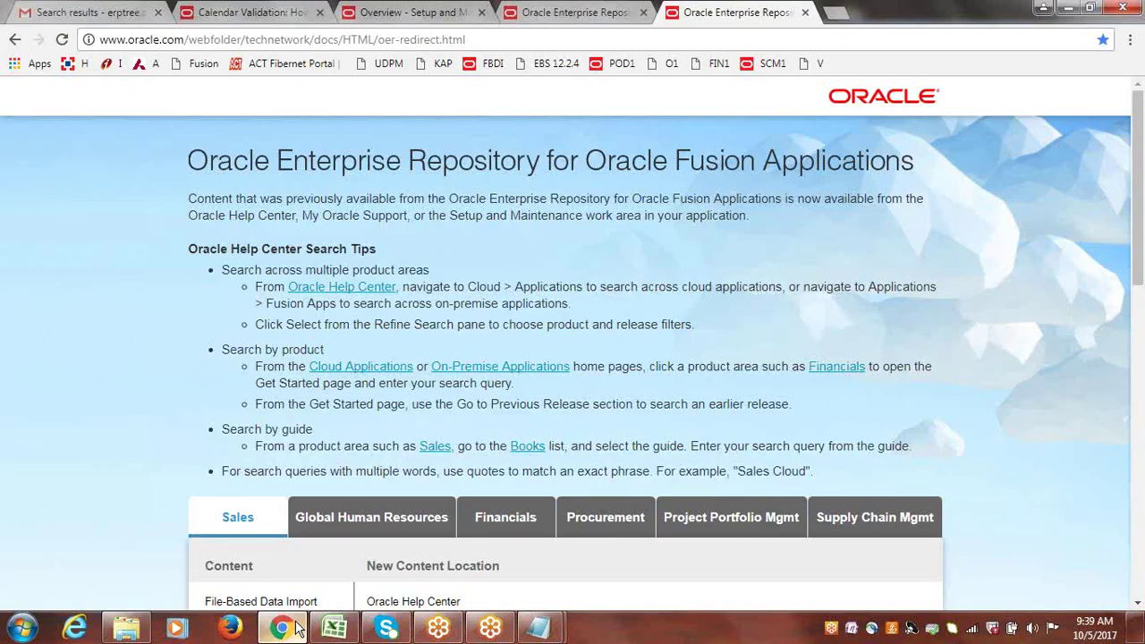
click(296, 628)
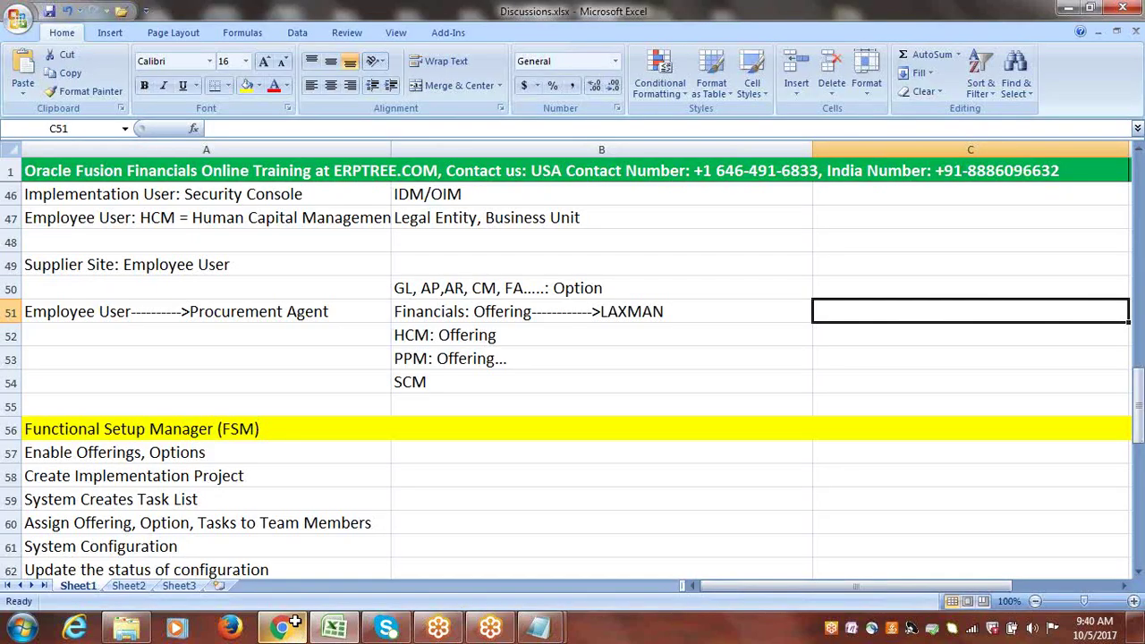
click(490, 380)
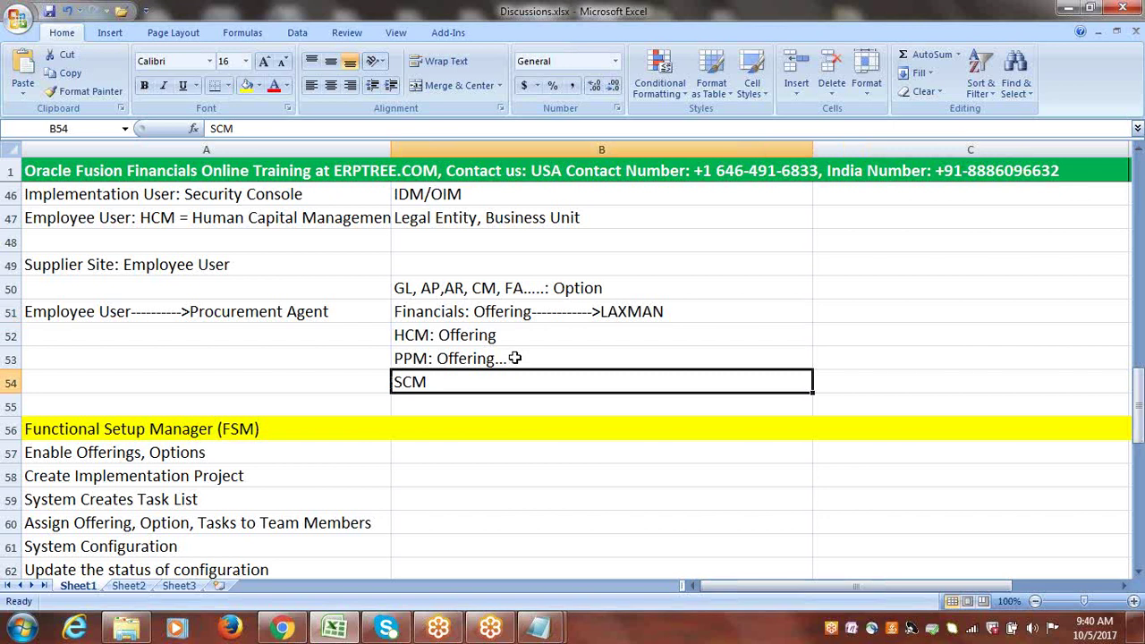
click(281, 628)
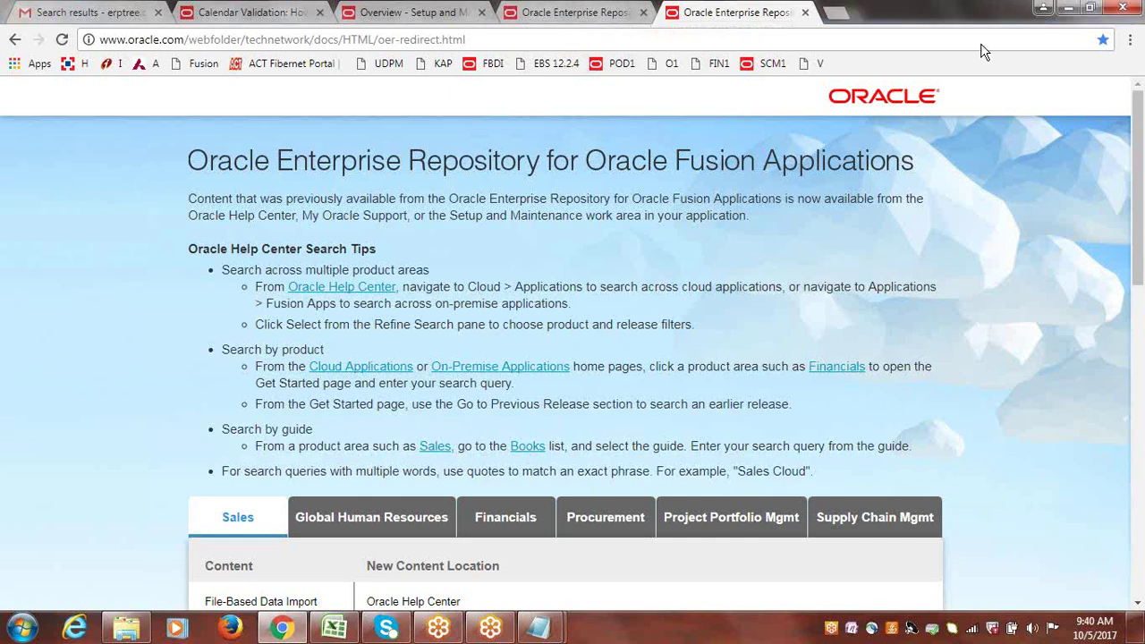
In a new tab, load the E-Business Suite 12.2.4 login and sign in with the demo user name and password.
click(841, 13)
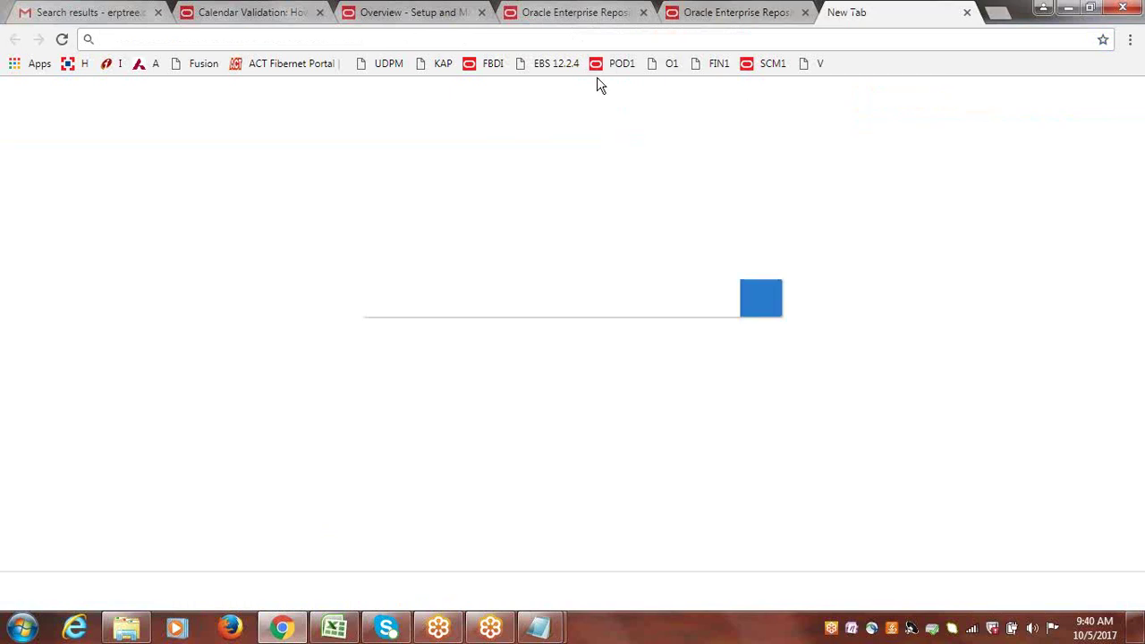
click(560, 67)
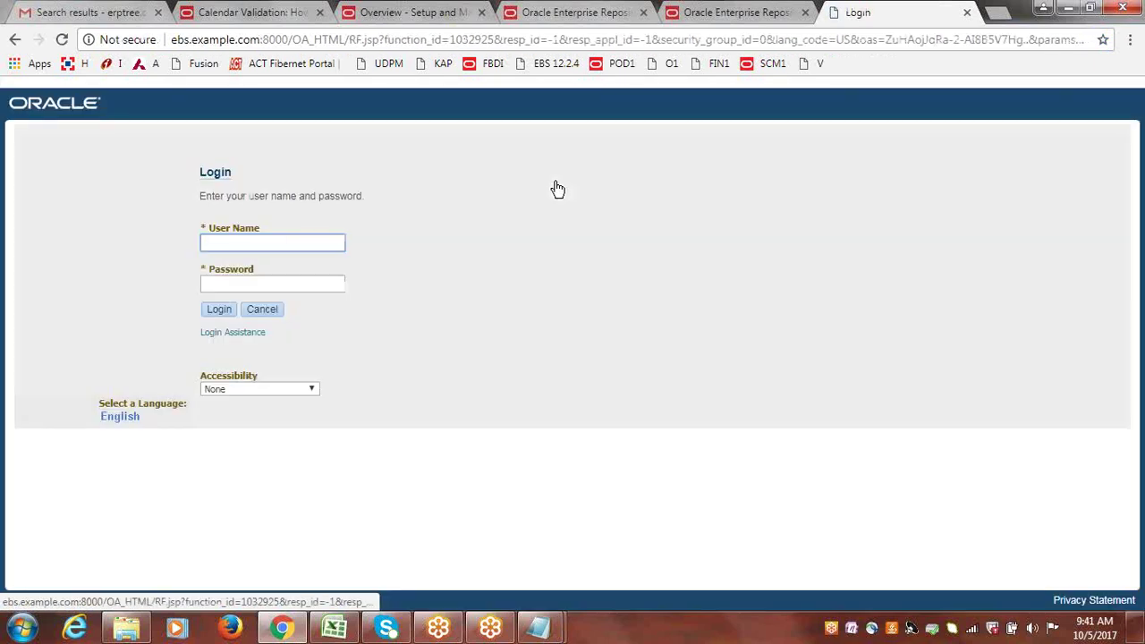
text(ERPTREE)
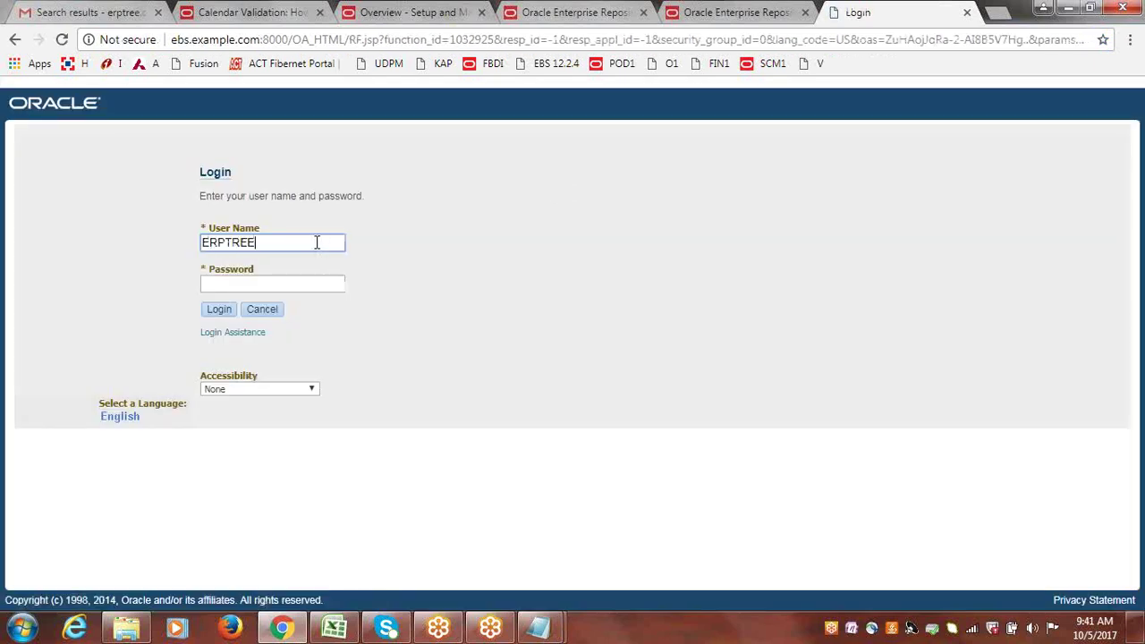
key(Tab)
text(wel)
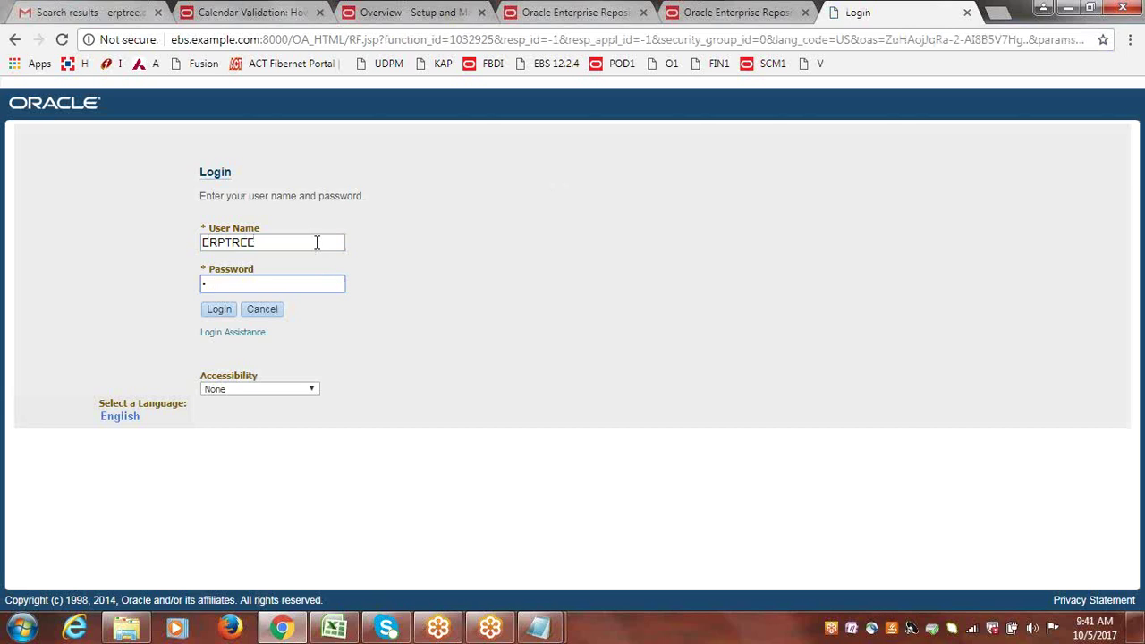
text(come)
key(Return)
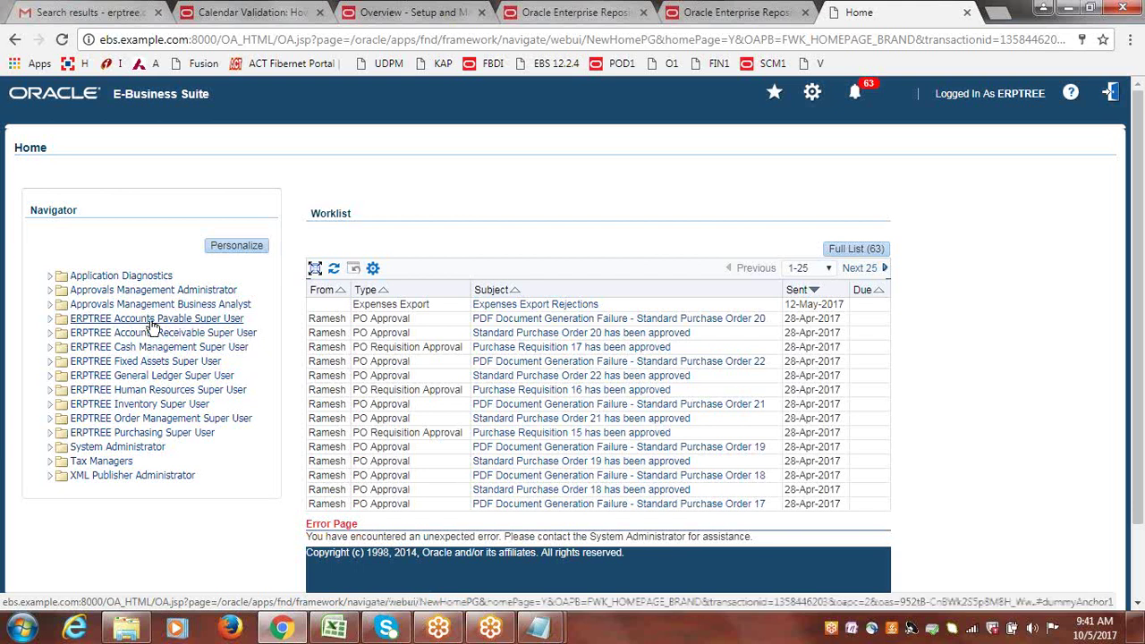
Open General Ledger Super User > Journals > Enter and download the oaj2se.exe J2SE plugin installer.
click(143, 376)
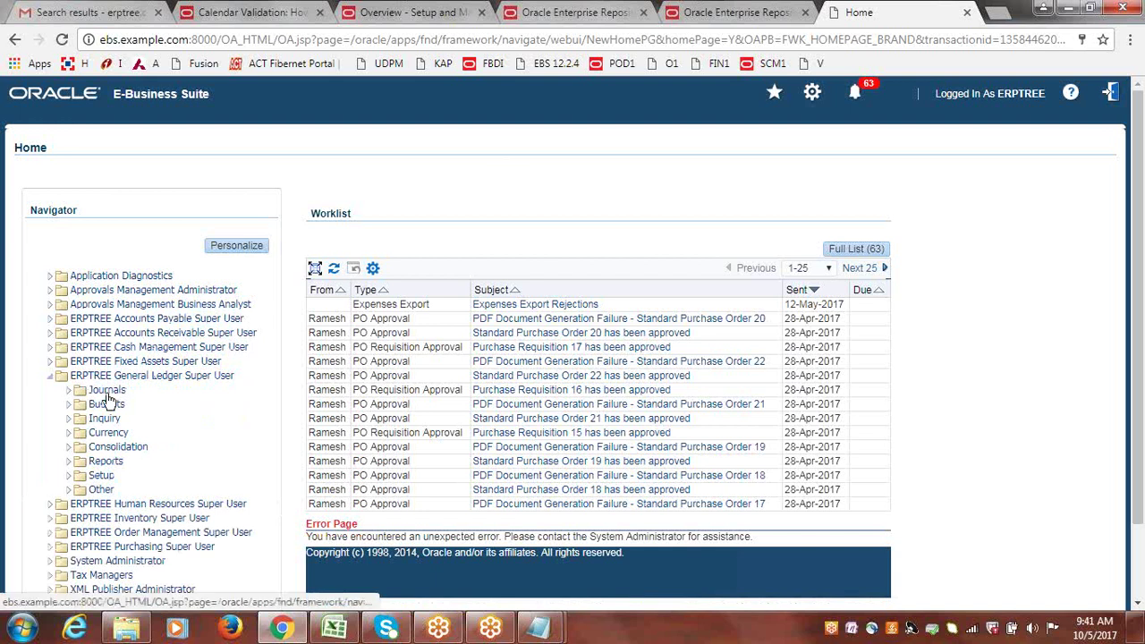
click(107, 391)
click(108, 416)
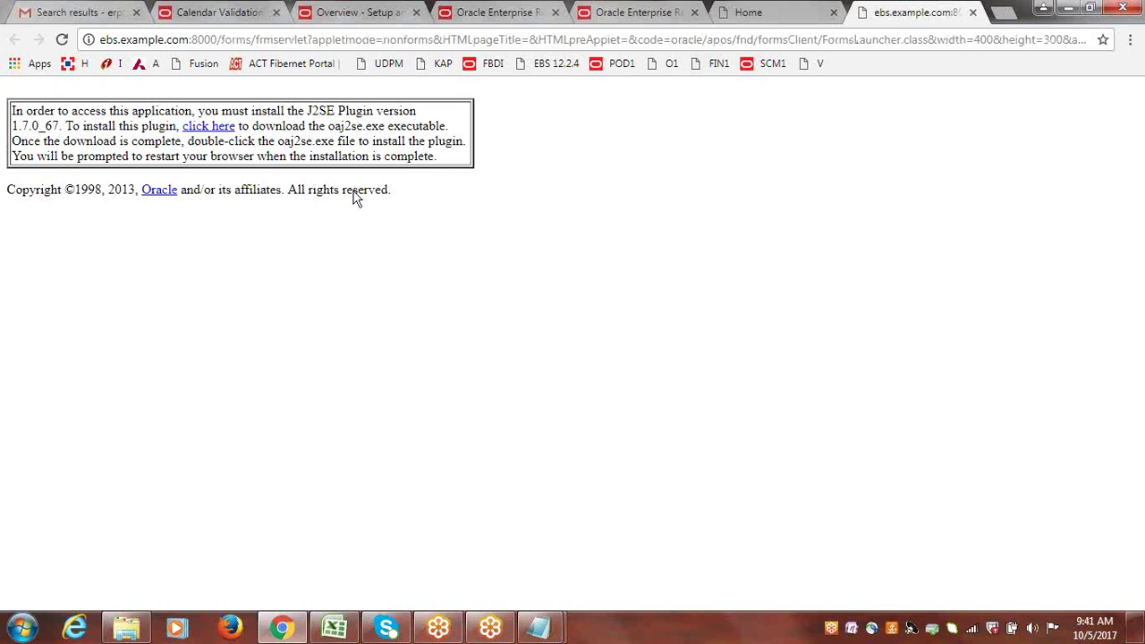
click(212, 128)
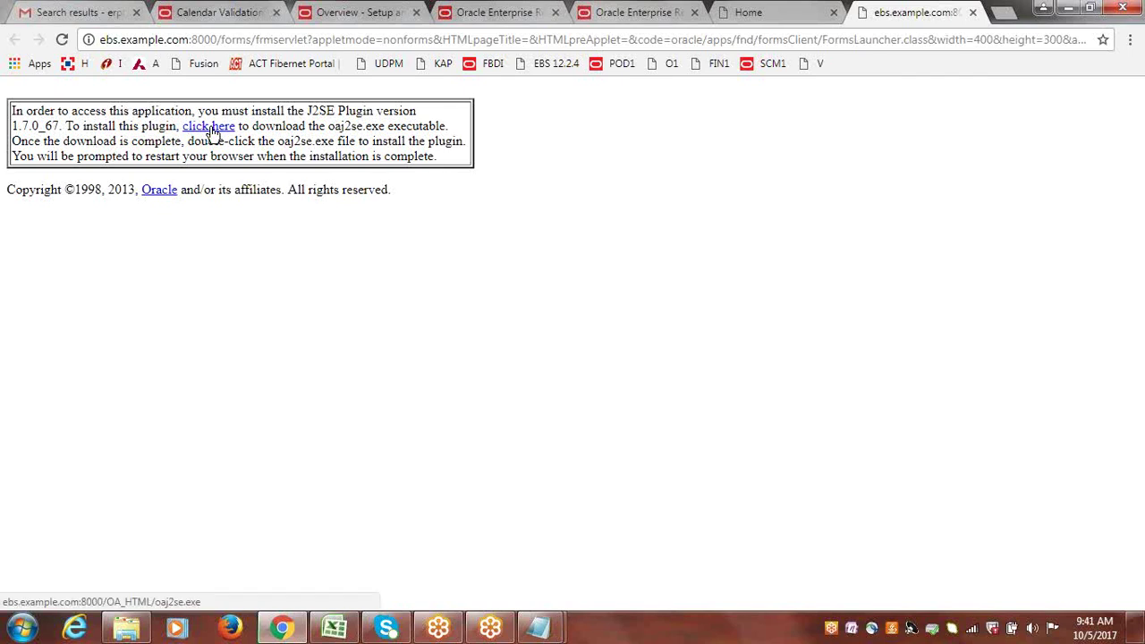
Reload the plugin page, close the System Error tab, select the server host and port, and launch Firefox.
click(657, 40)
key(Return)
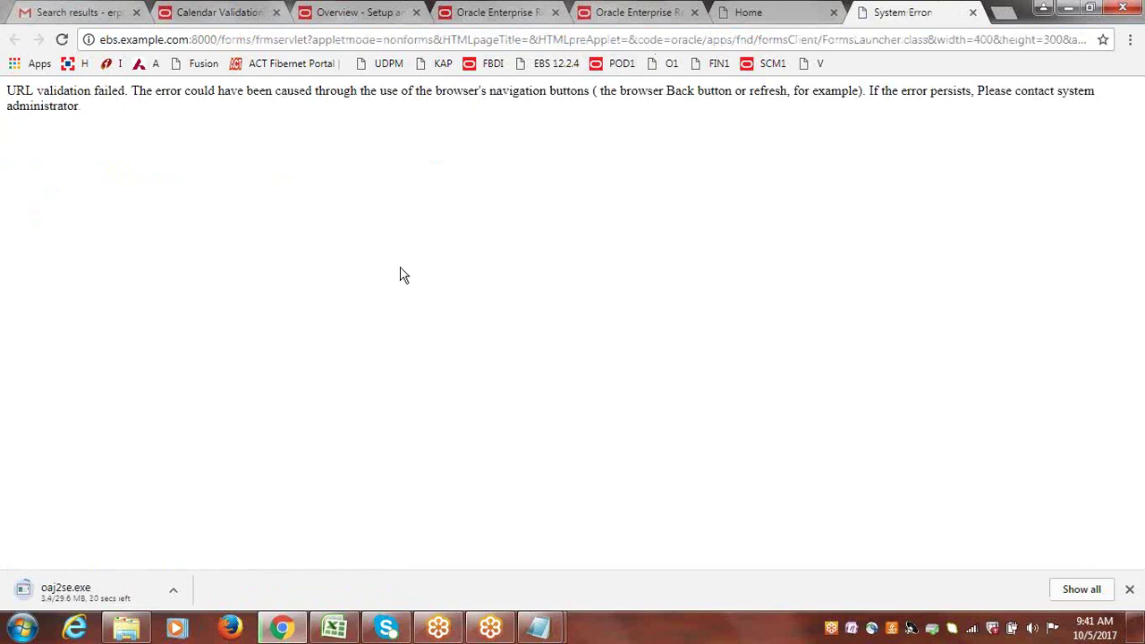
click(973, 12)
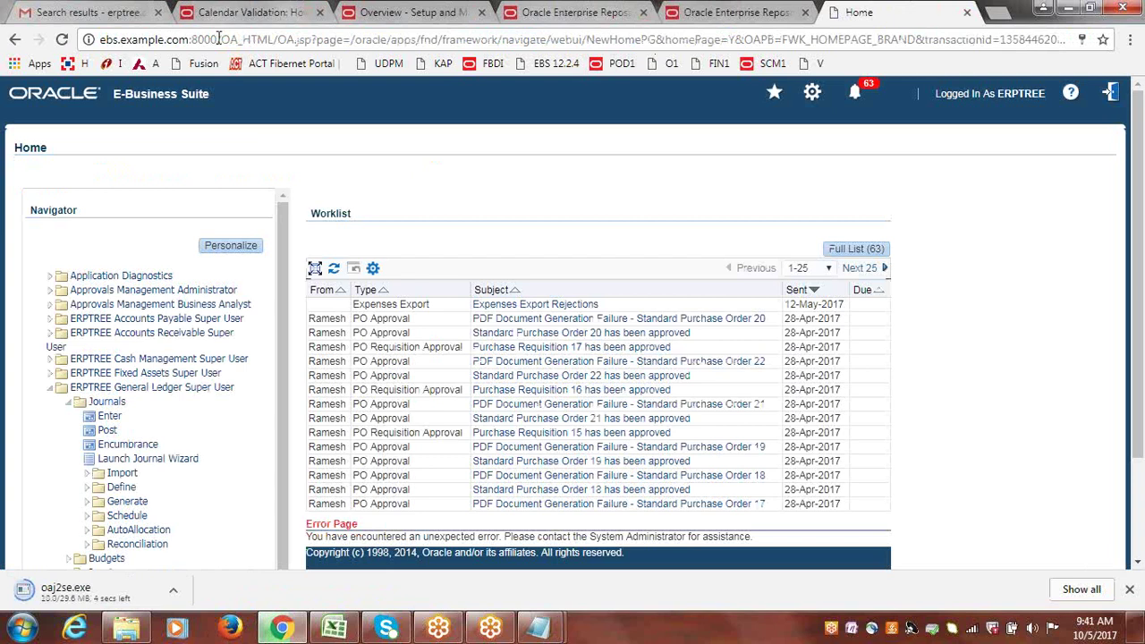
drag(219, 40, 99, 40)
key(ctrl+c)
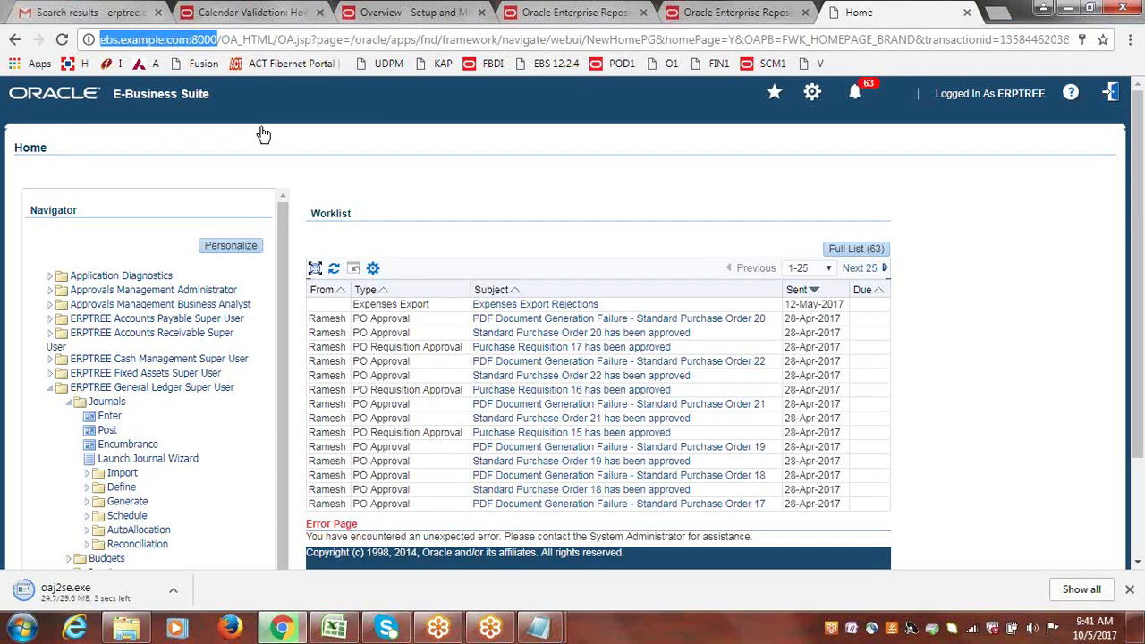
click(263, 134)
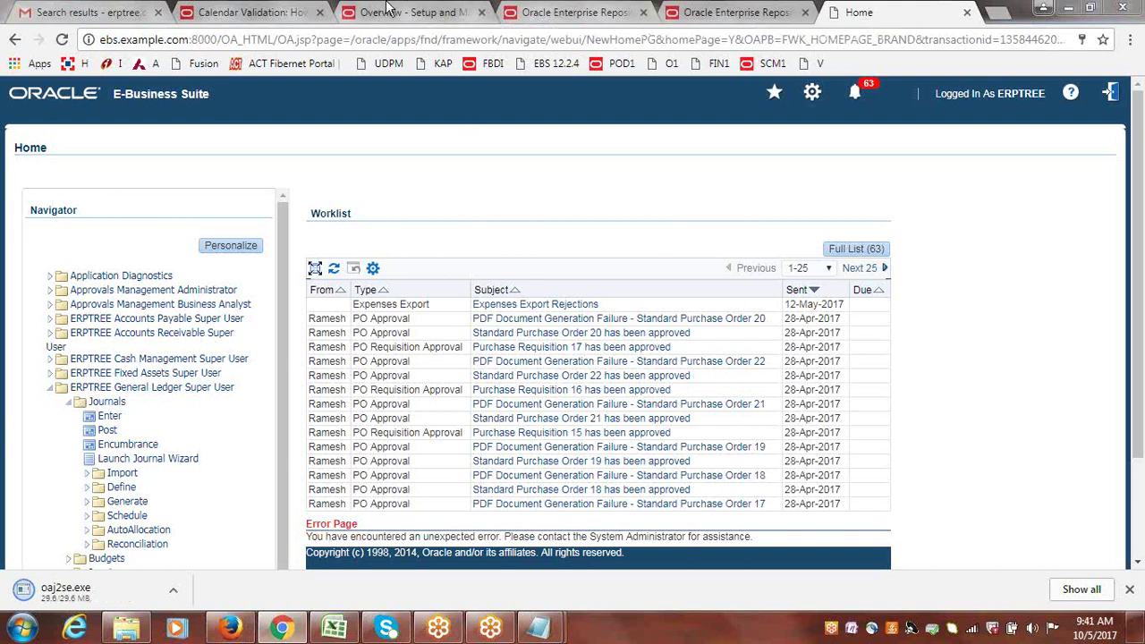
key(super+4)
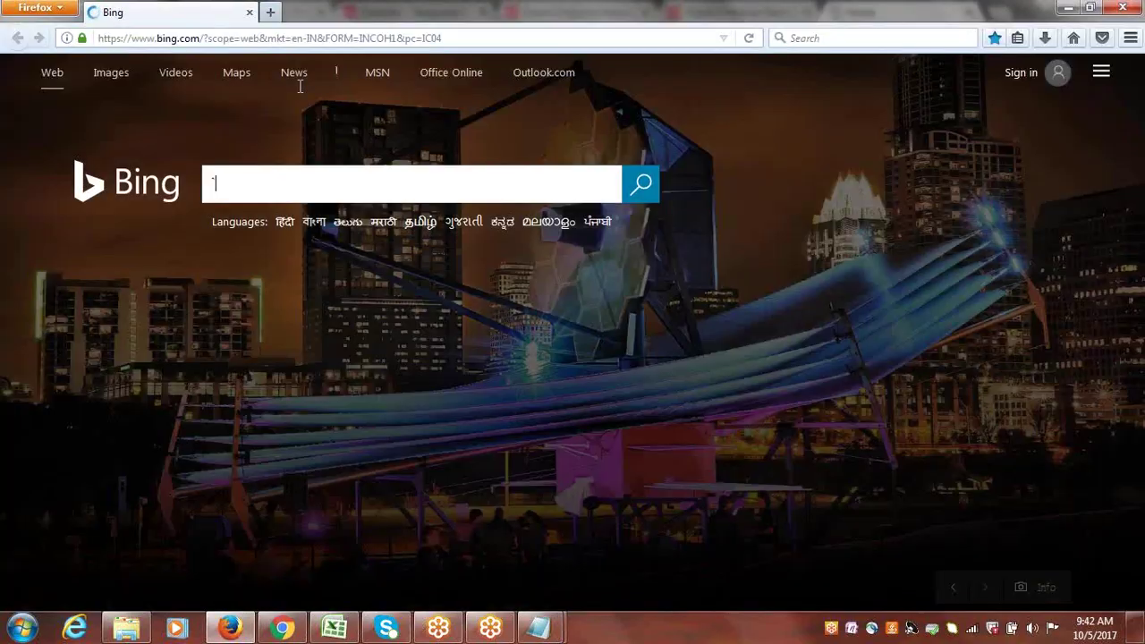
Replace Firefox's Bing address with the E-Business Suite server and sign in with the demo user's credentials.
click(182, 38)
click(193, 37)
double_click(197, 37)
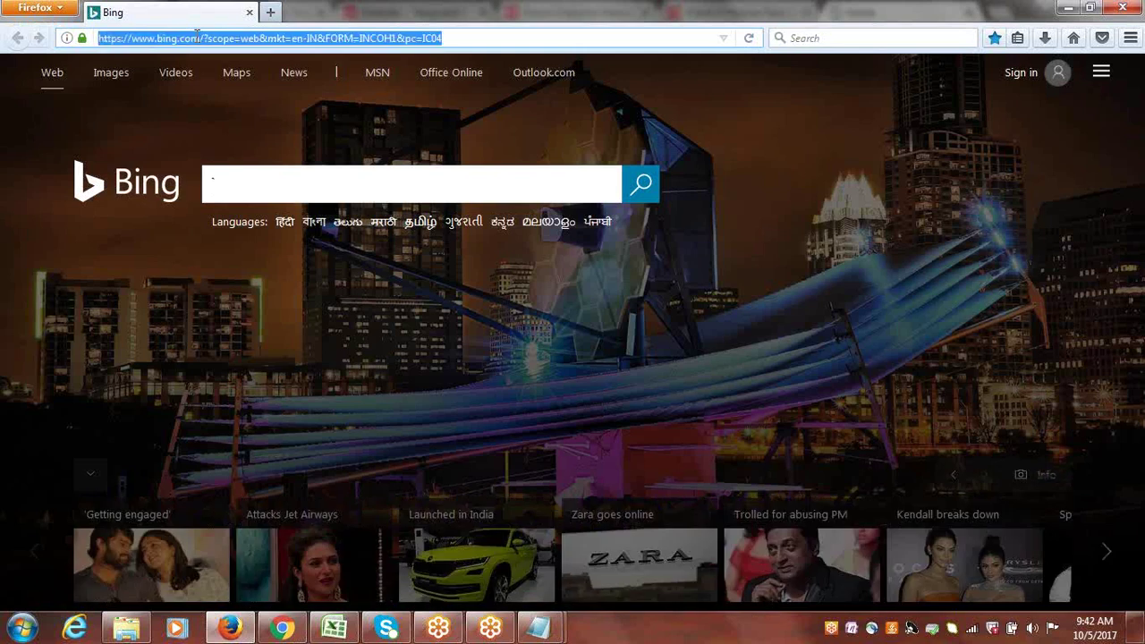
key(ctrl+v)
key(Return)
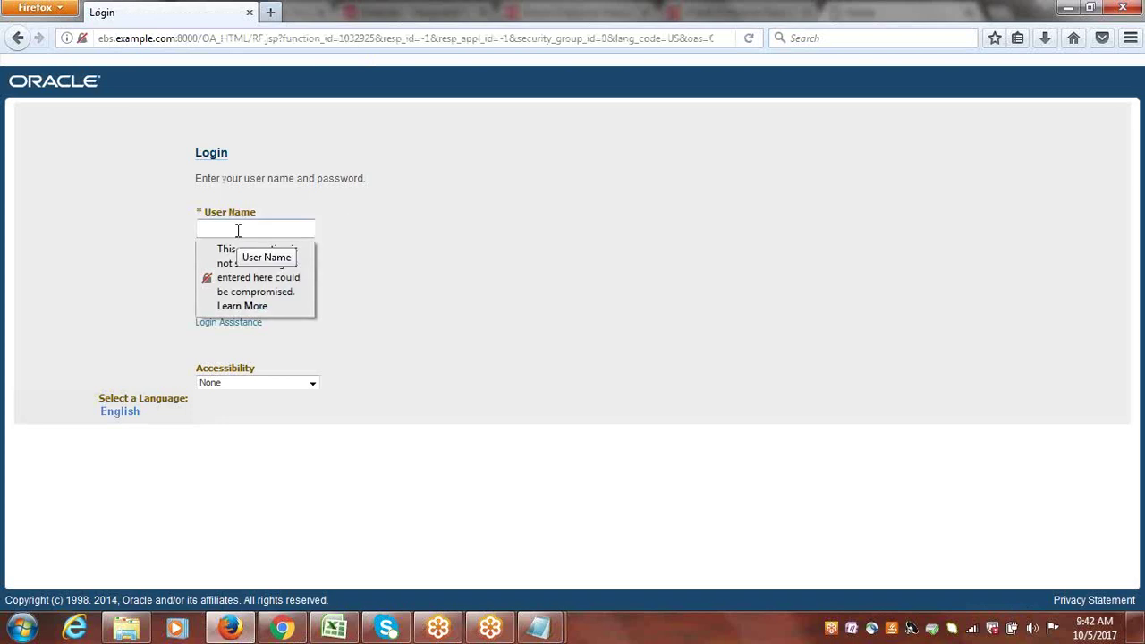
text(erptree)
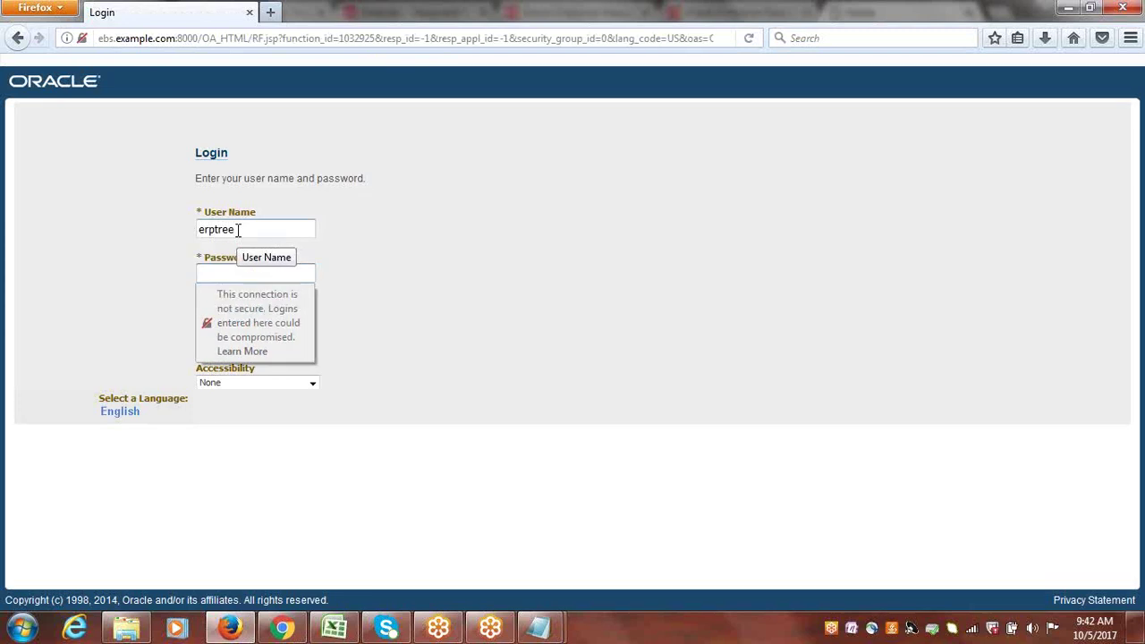
text(welcome)
key(Return)
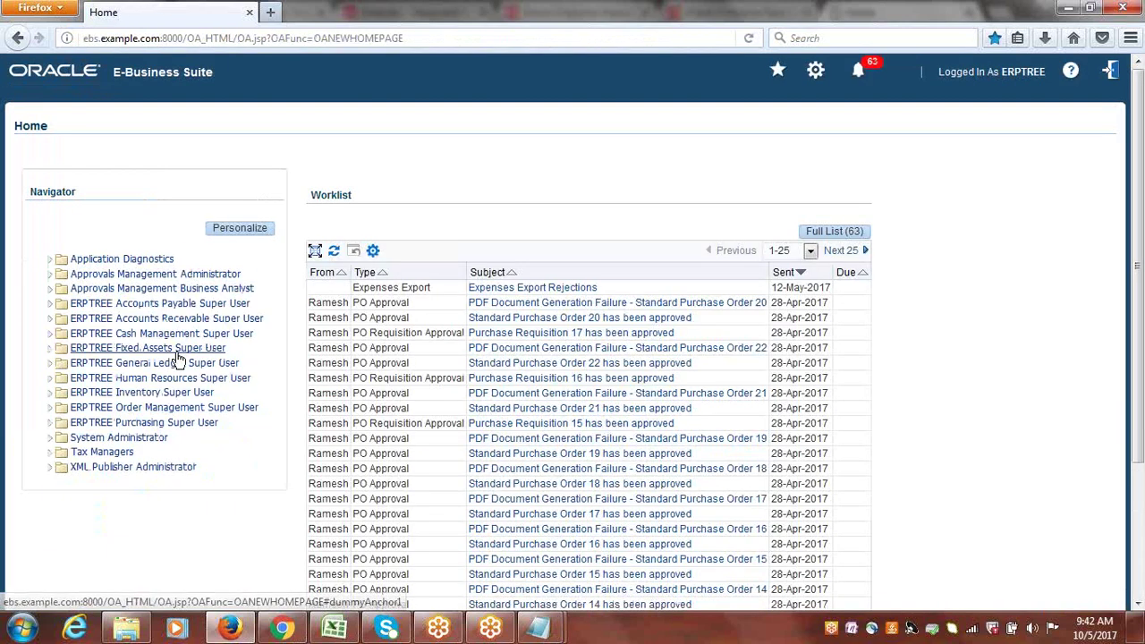
Open General Ledger Super User > Journals > Enter journal entry in Firefox.
click(140, 365)
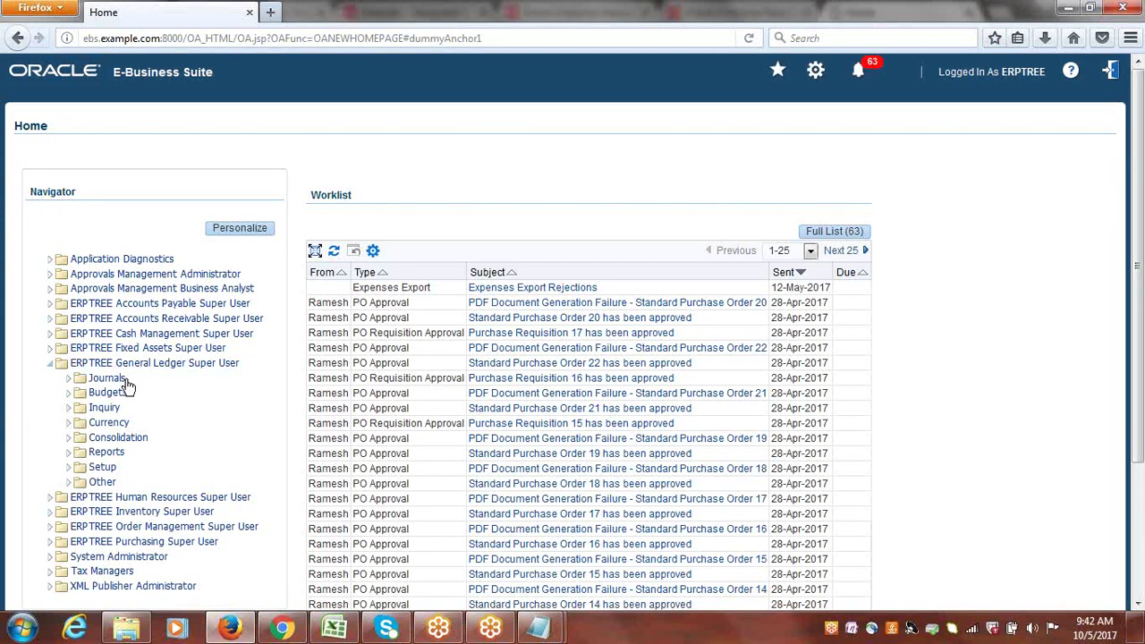
click(125, 383)
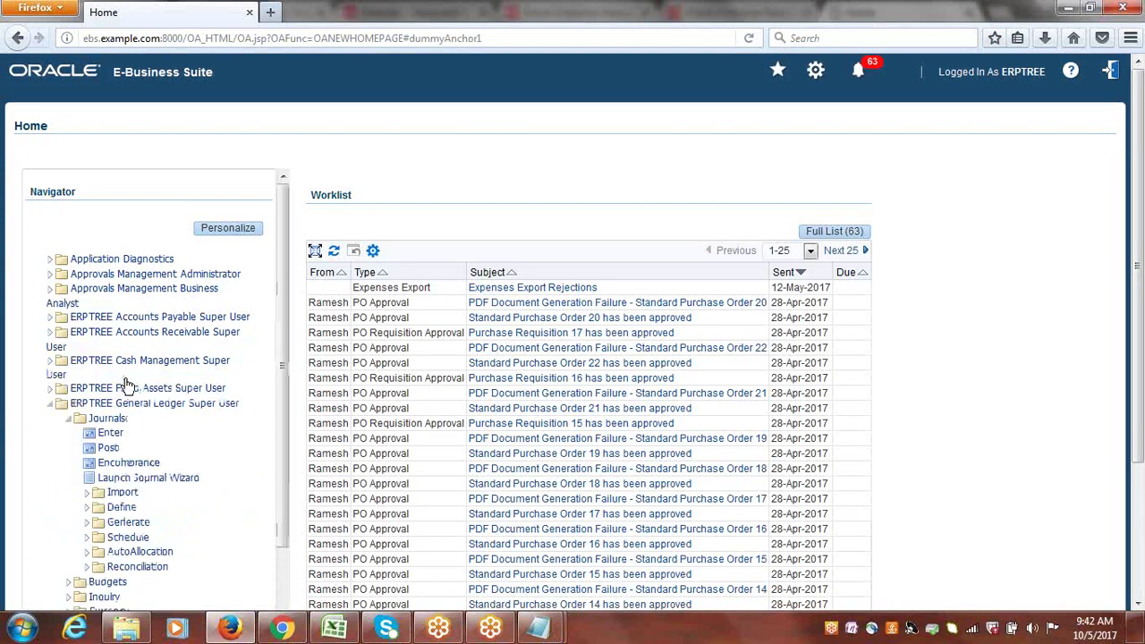
click(102, 438)
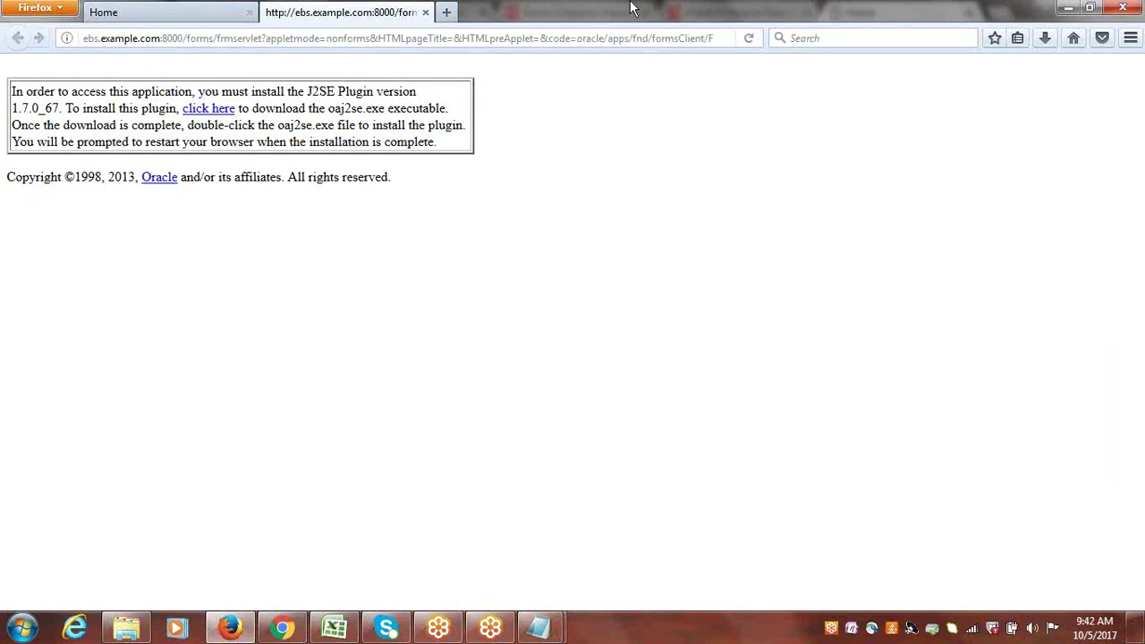
Reload the plugin page, close the System Error tab, and close Firefox.
triple_click(586, 38)
key(Return)
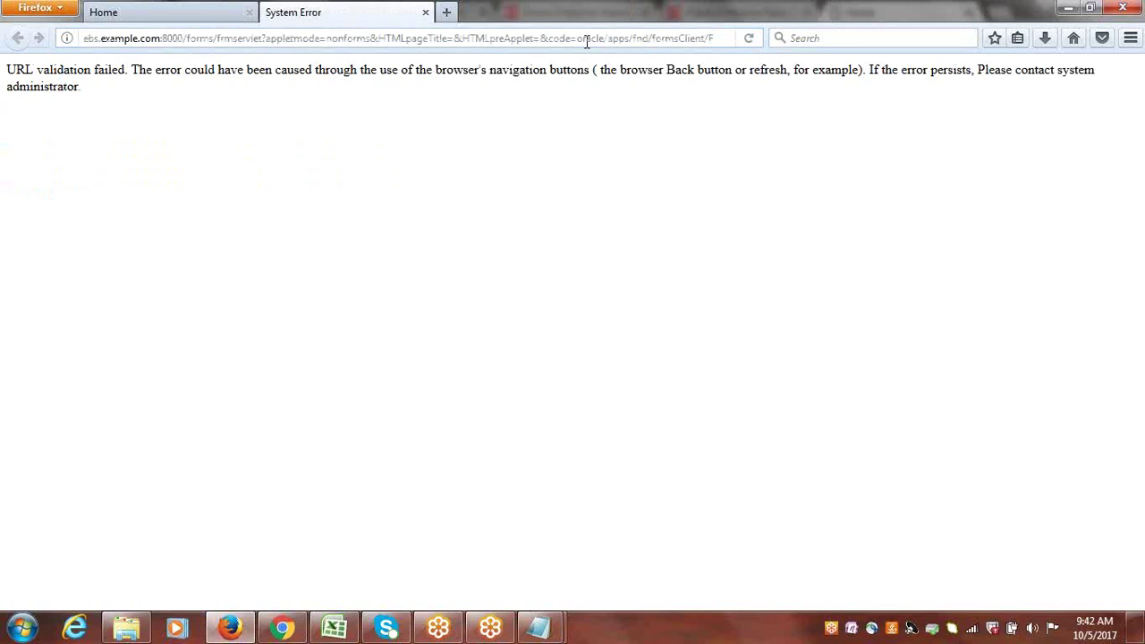
click(425, 13)
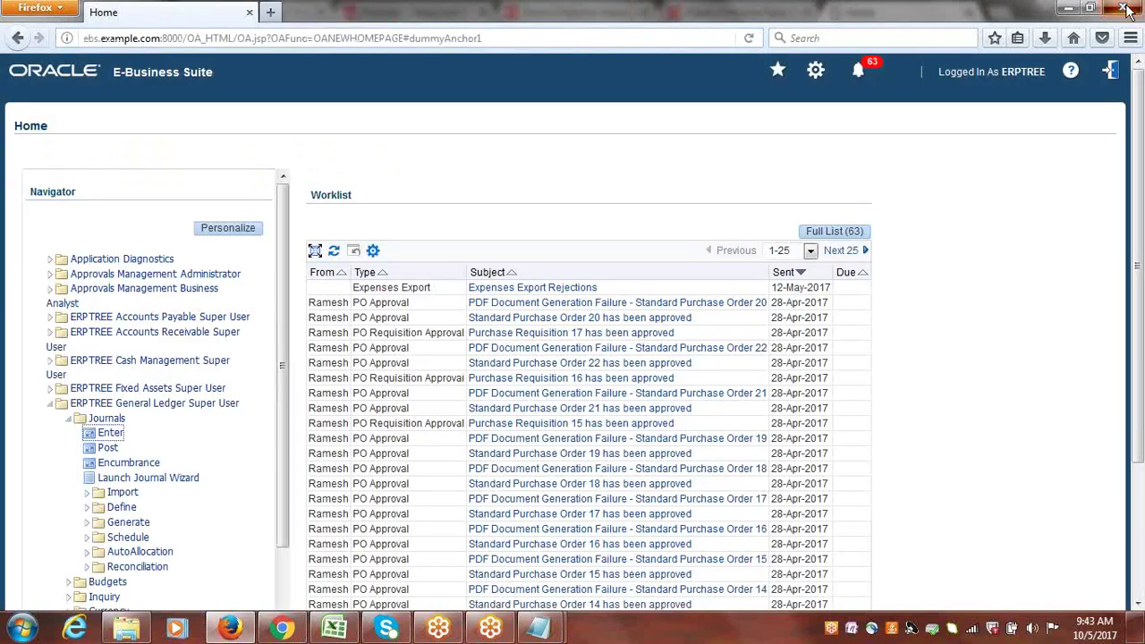
click(1123, 7)
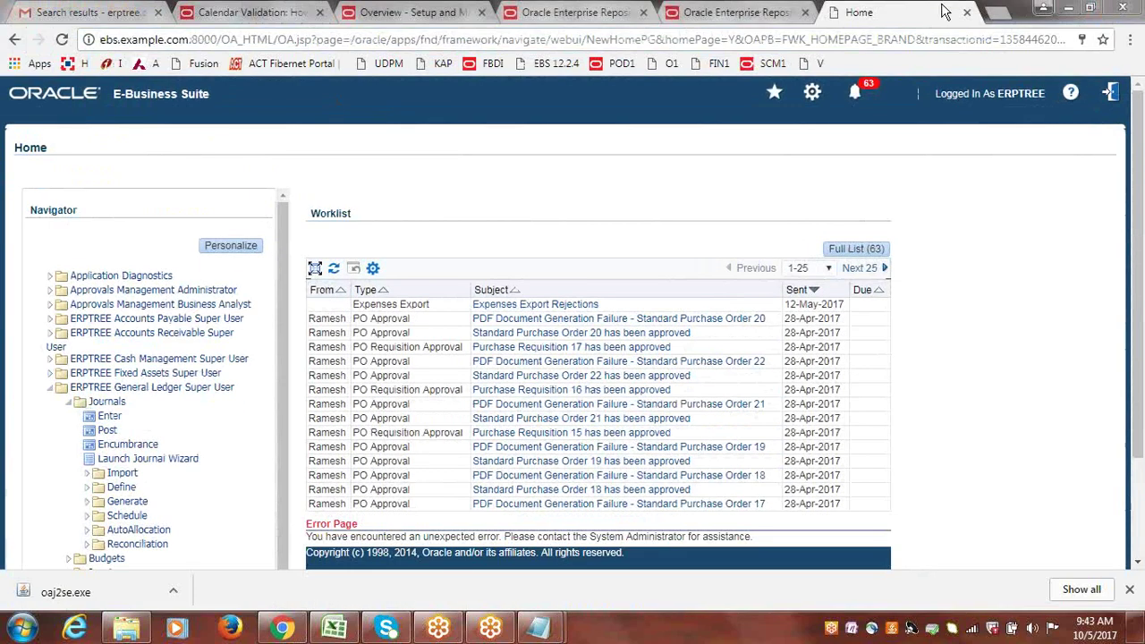
Close the E-Business Suite Home tab and download bar, then return to the Setup and Maintenance overview.
click(966, 12)
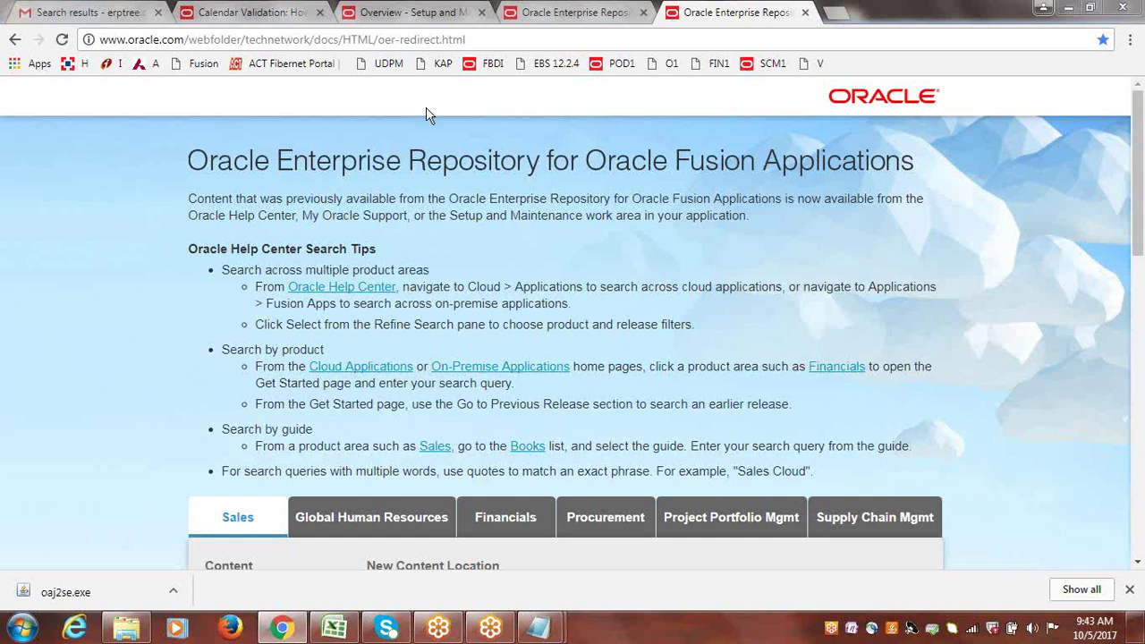
click(1129, 589)
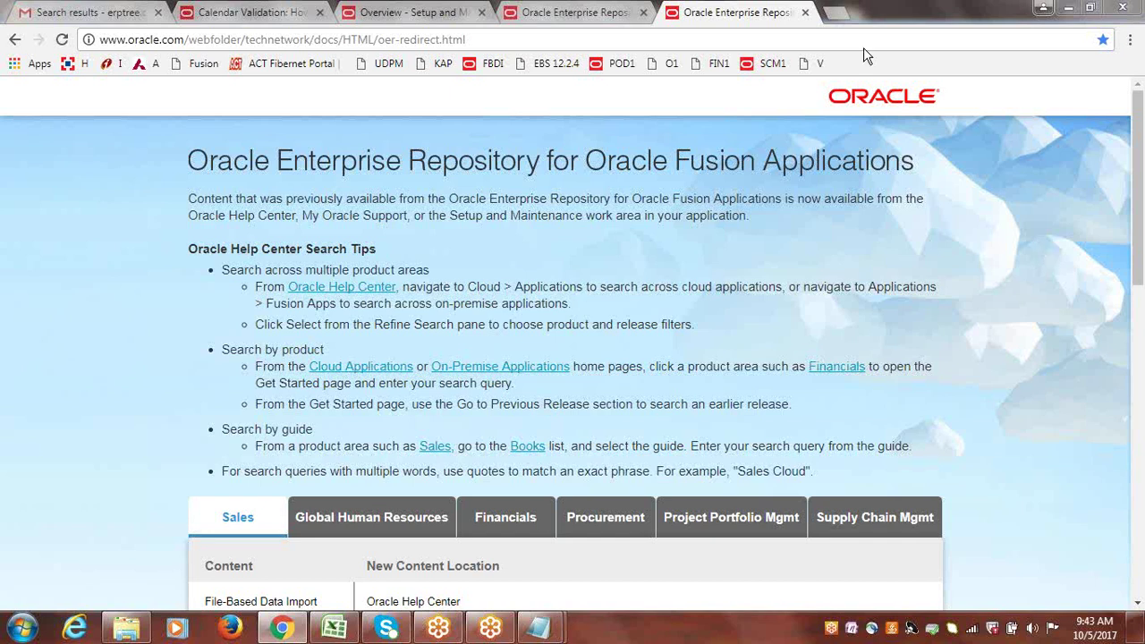
click(576, 11)
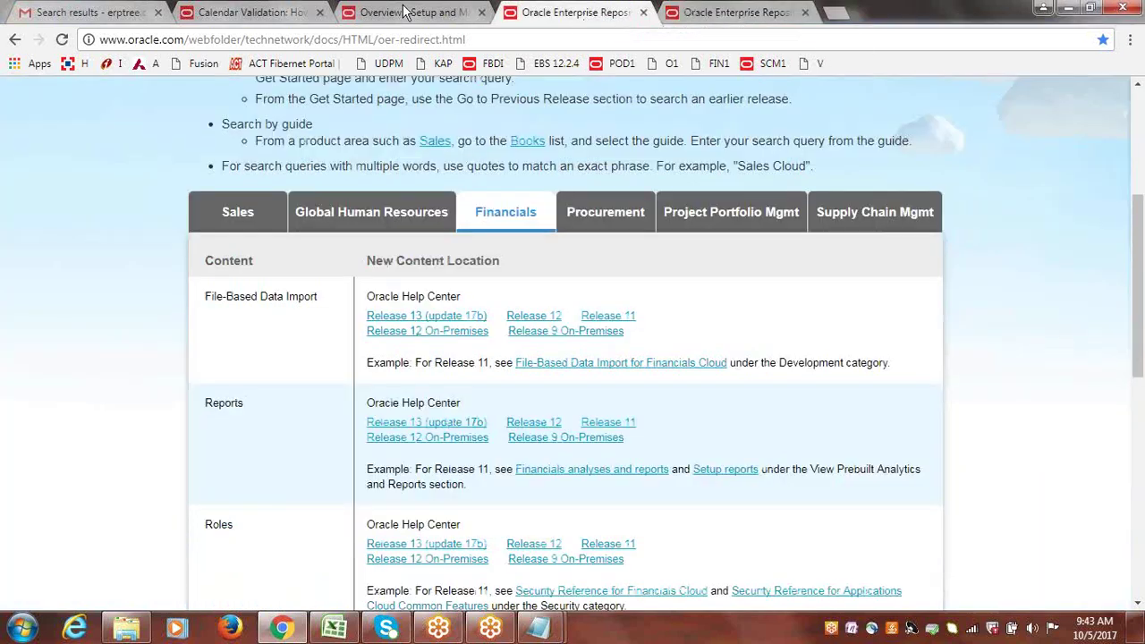
click(412, 12)
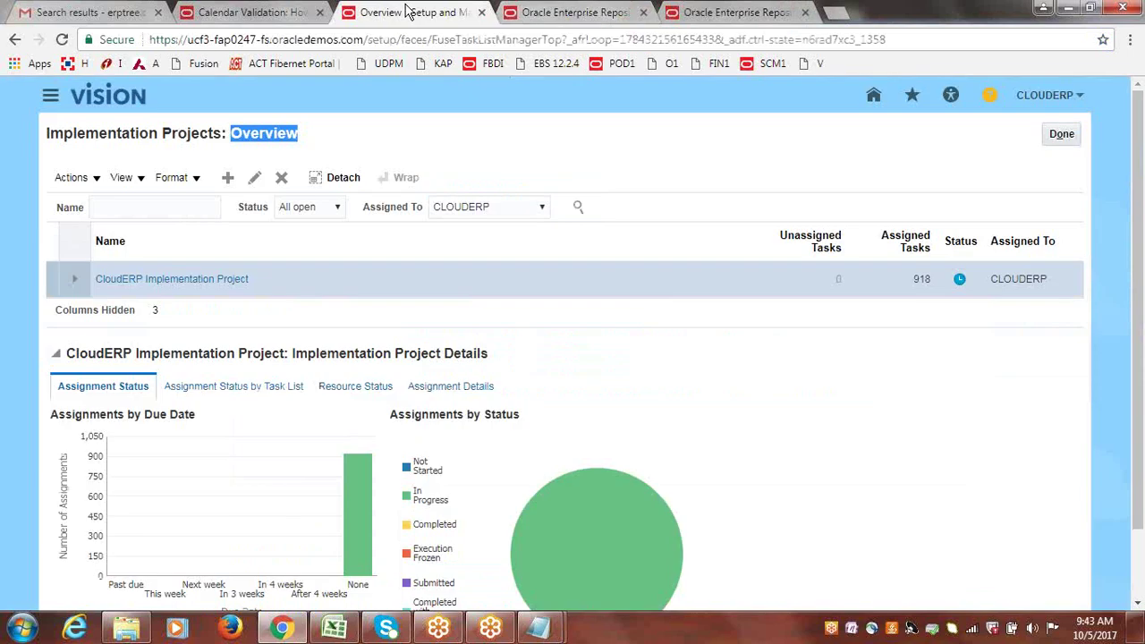
Clear the page-title highlight and show the Windows network connections list from the taskbar tray.
click(412, 132)
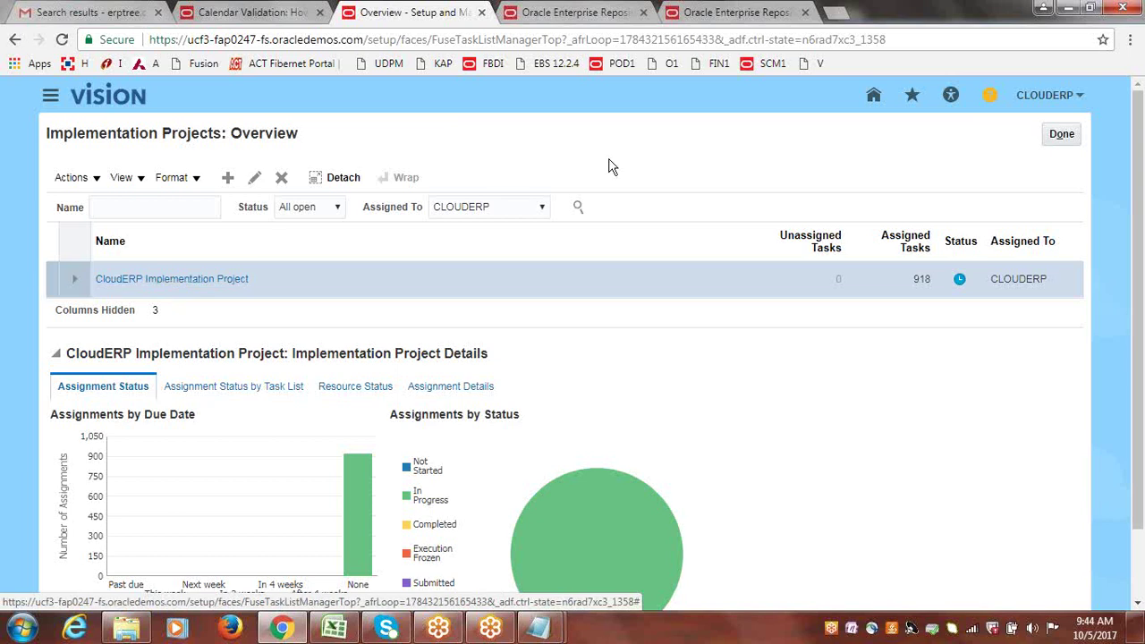
click(972, 629)
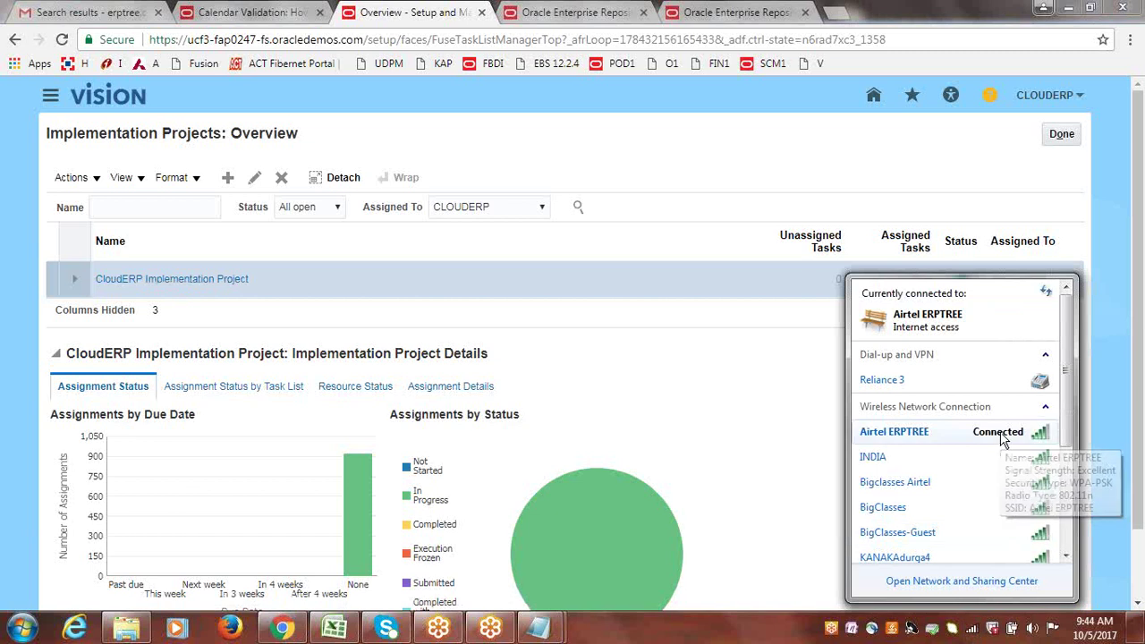
Disconnect the Airtel ERPTREE Wi-Fi network and connect to the INDIA network instead.
click(542, 93)
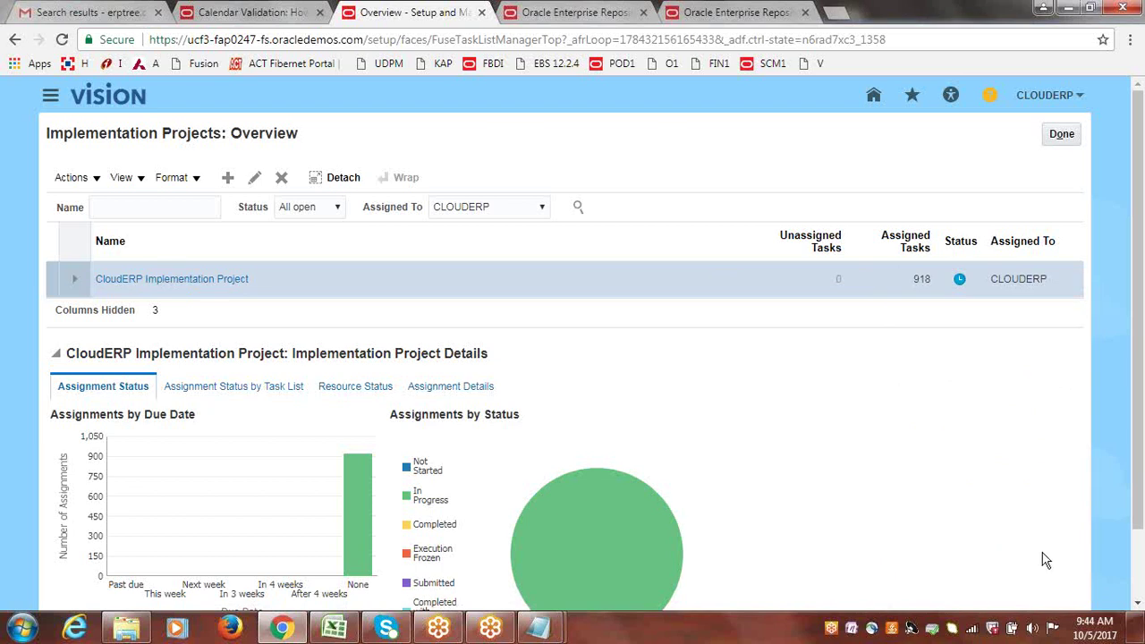
click(971, 629)
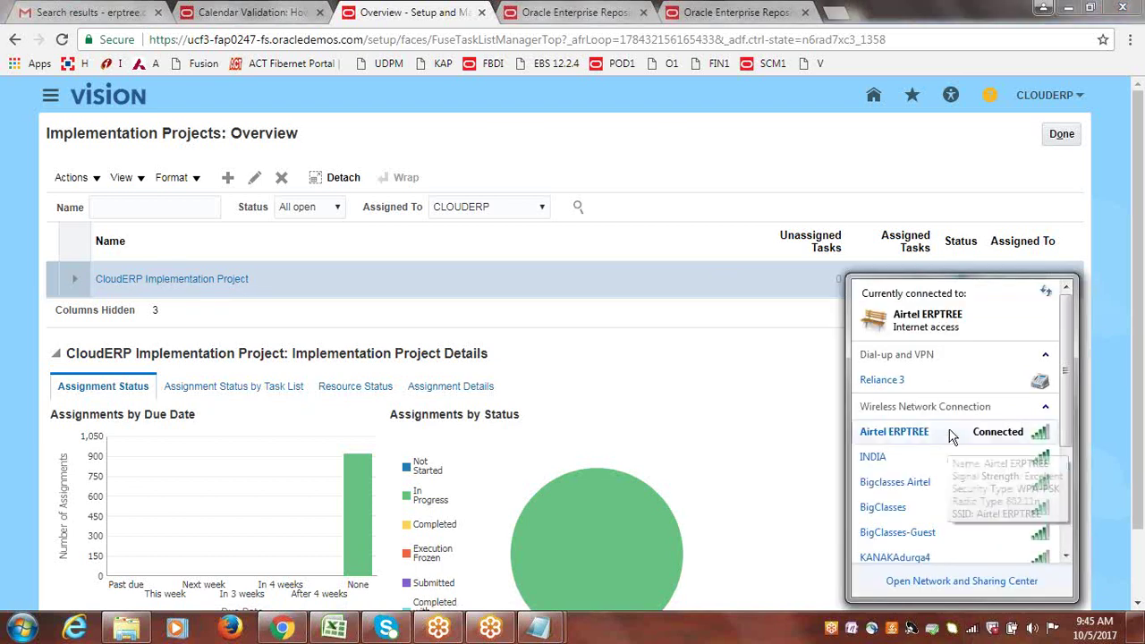
click(950, 434)
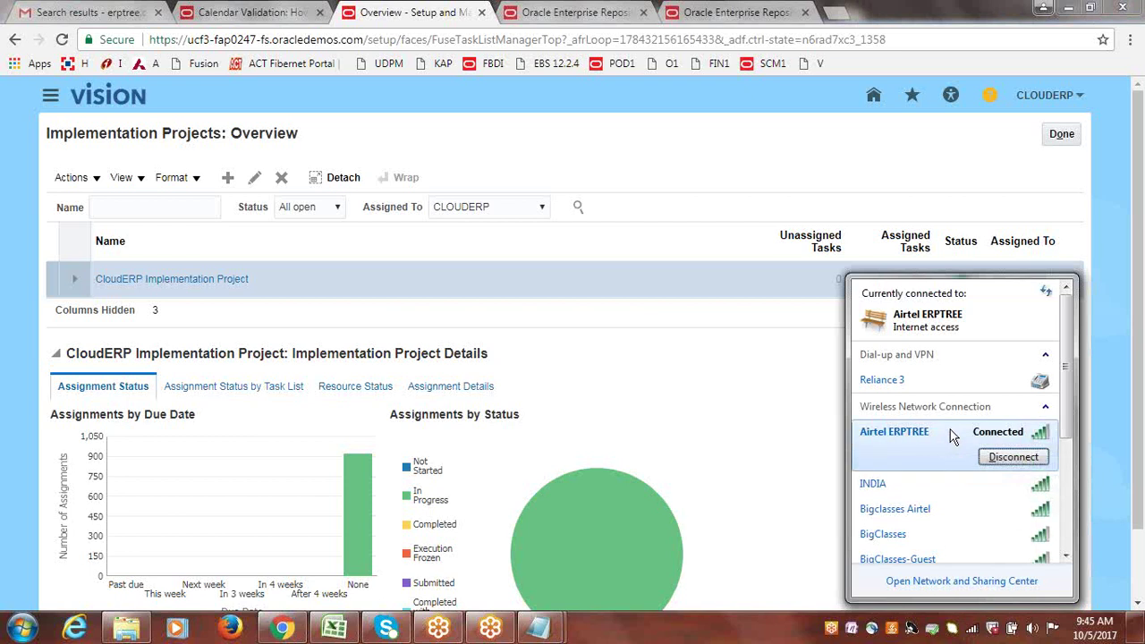
click(1008, 465)
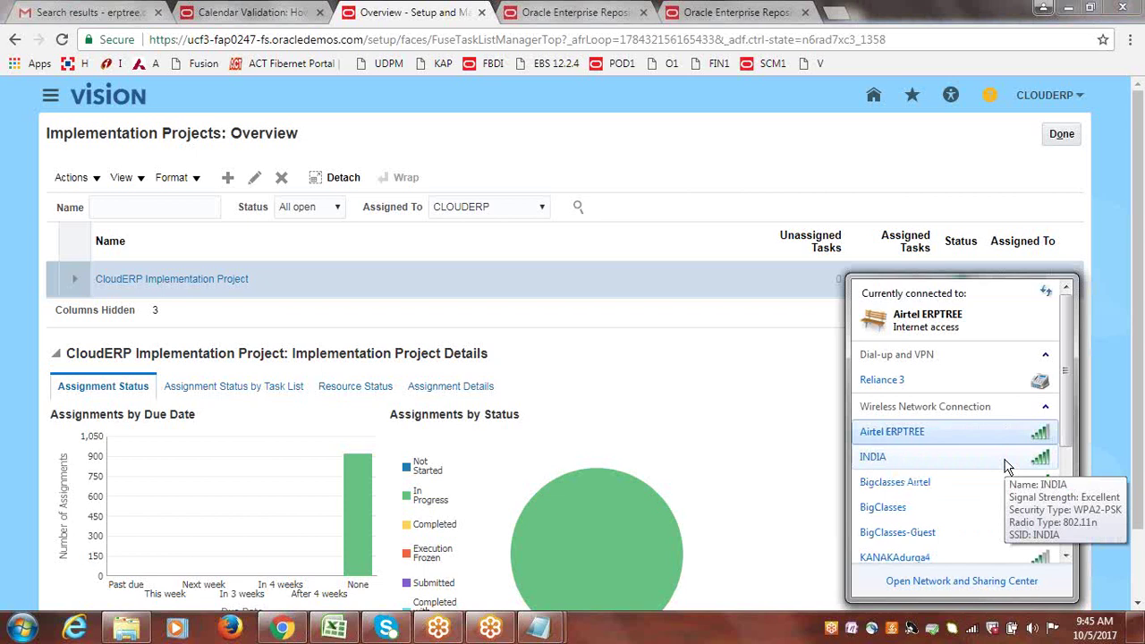
click(983, 461)
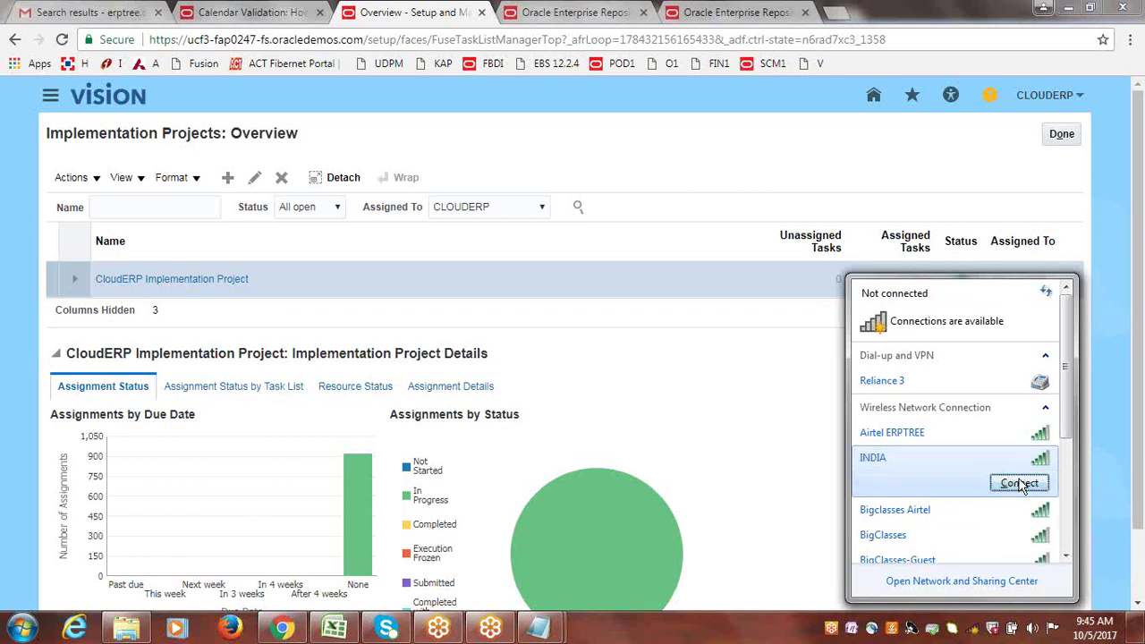
click(1017, 480)
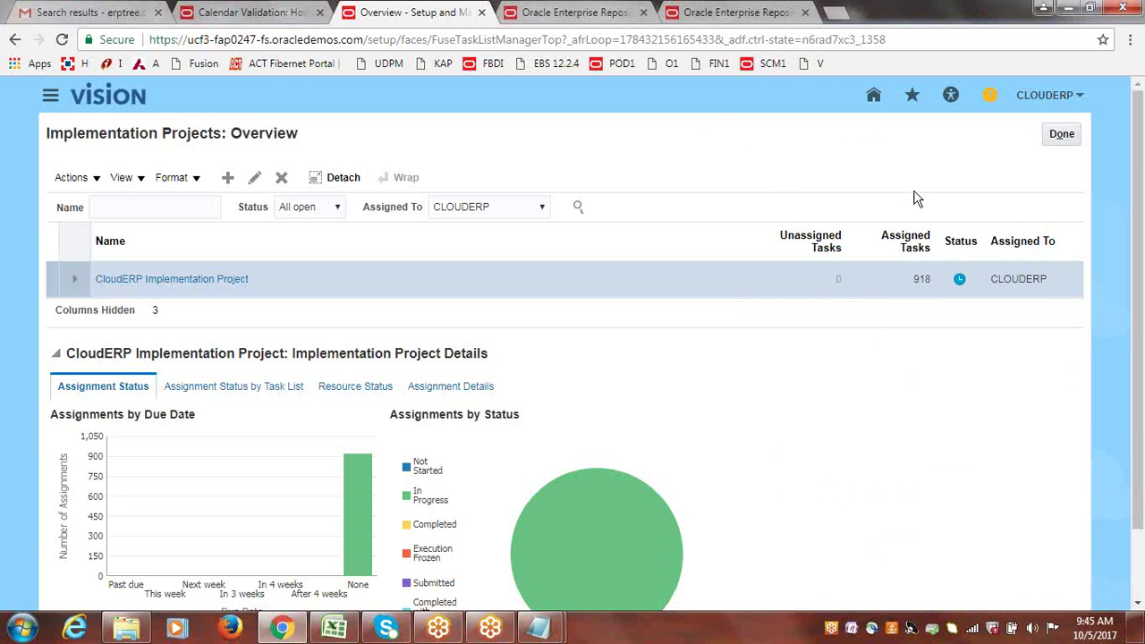
Disconnect from INDIA and reconnect the wireless connection to Airtel ERPTREE.
click(973, 631)
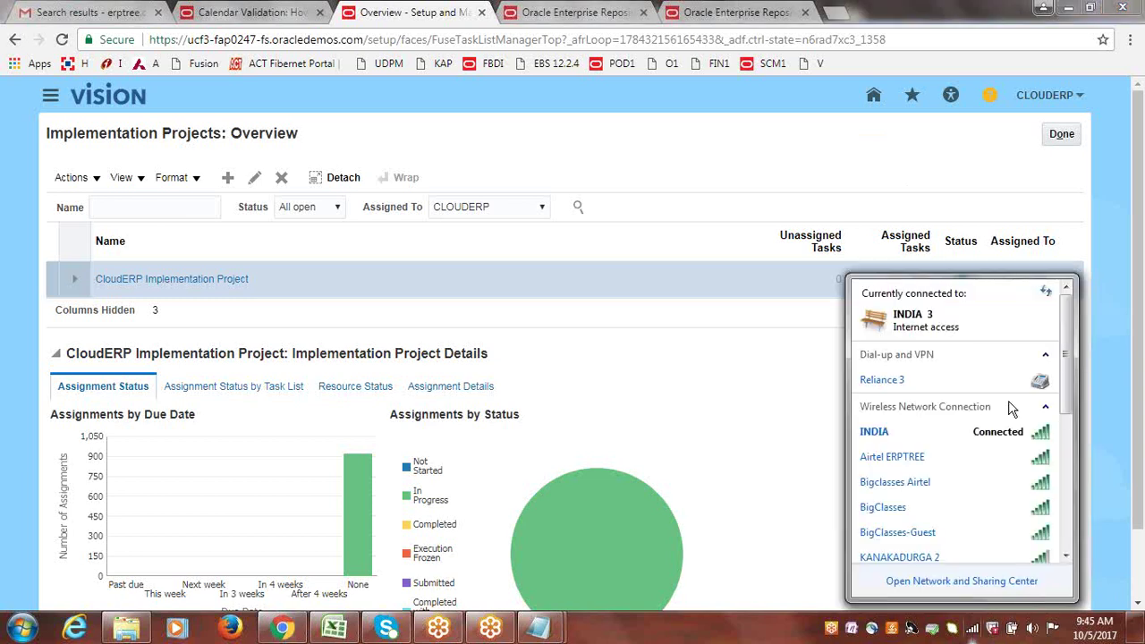
click(982, 437)
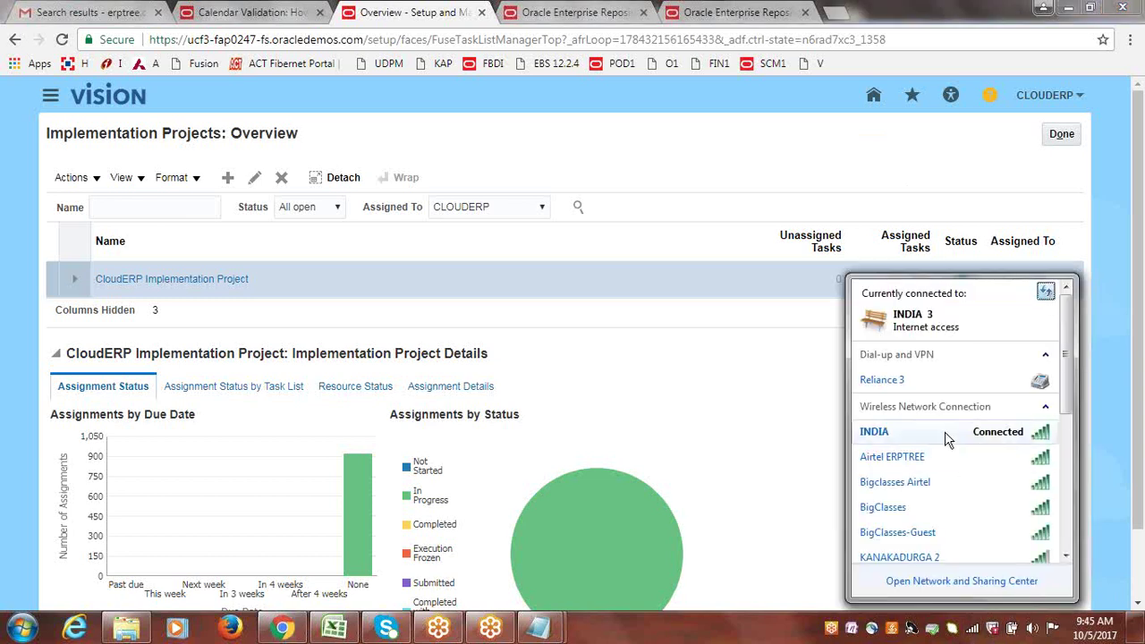
click(1006, 459)
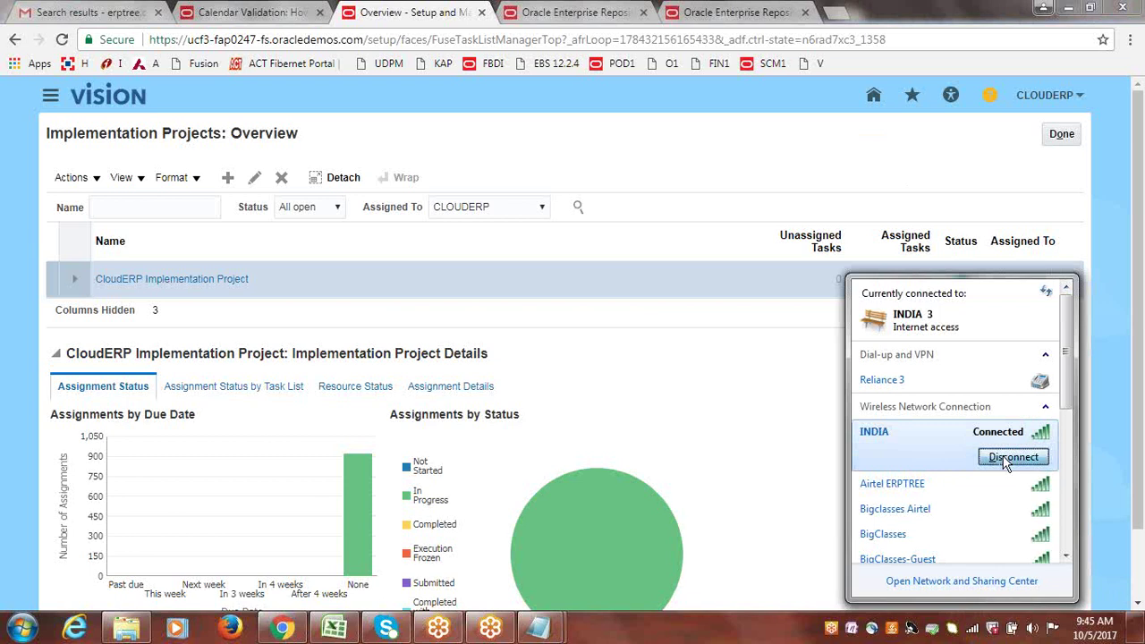
click(930, 457)
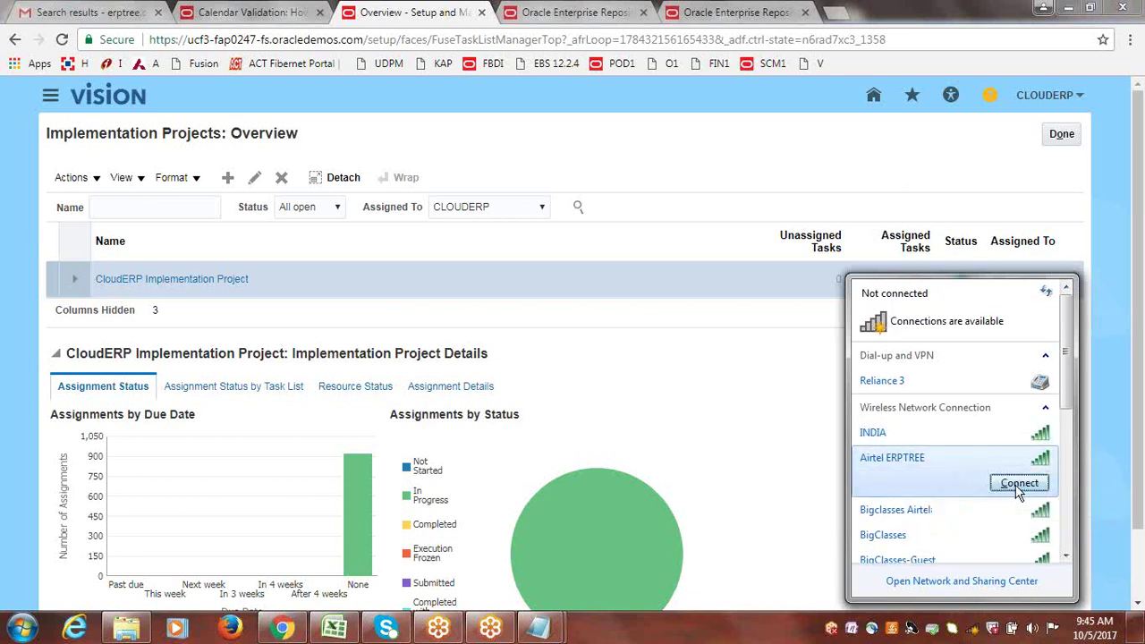
click(951, 481)
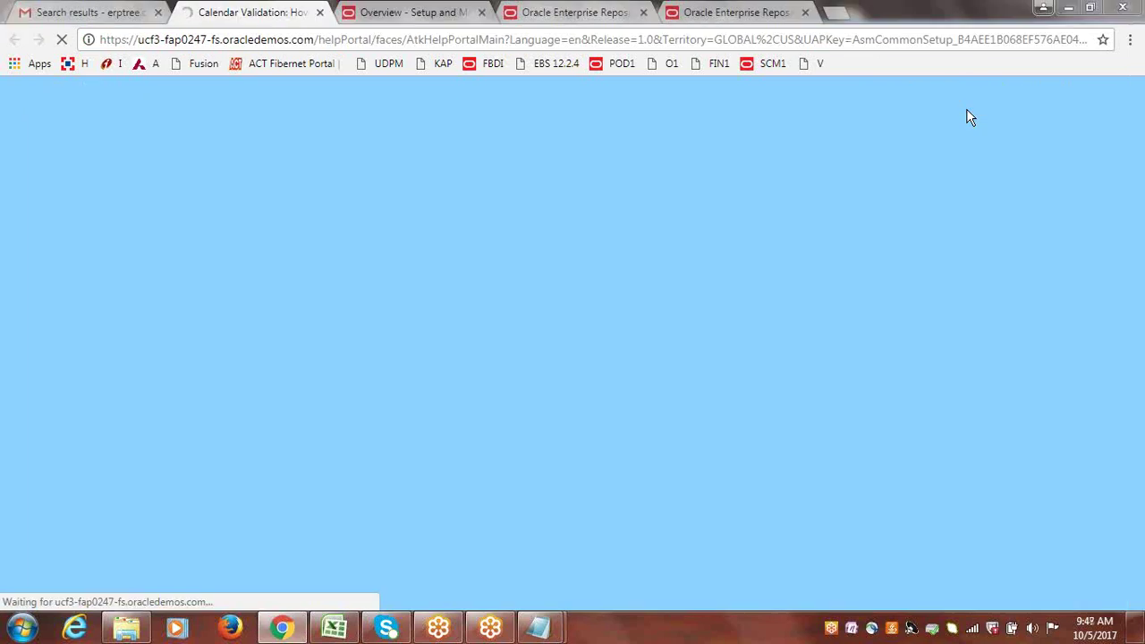
Start Notepad, type 'Hi All, there is some issue with Gotomeeting...', and move the window left.
click(23, 628)
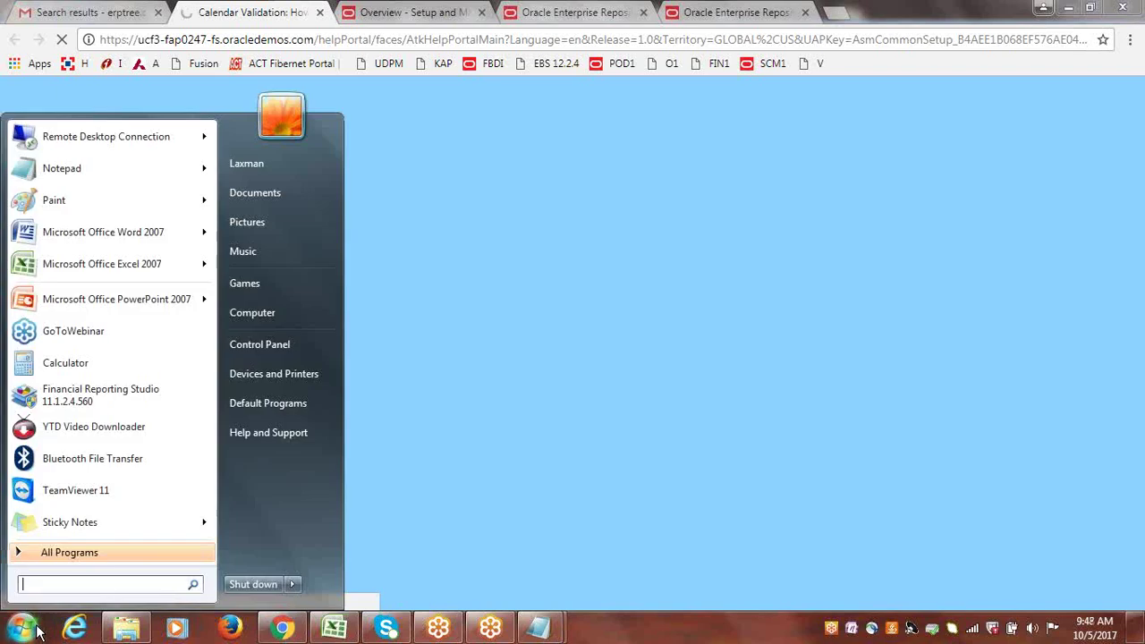
click(100, 161)
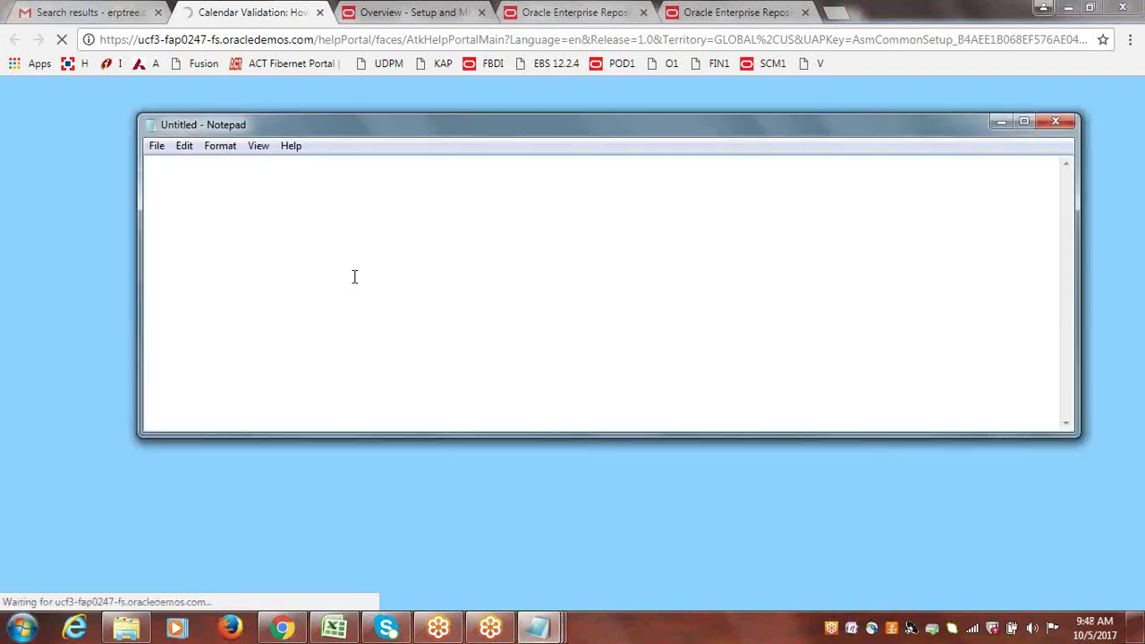
text(Hi All, the)
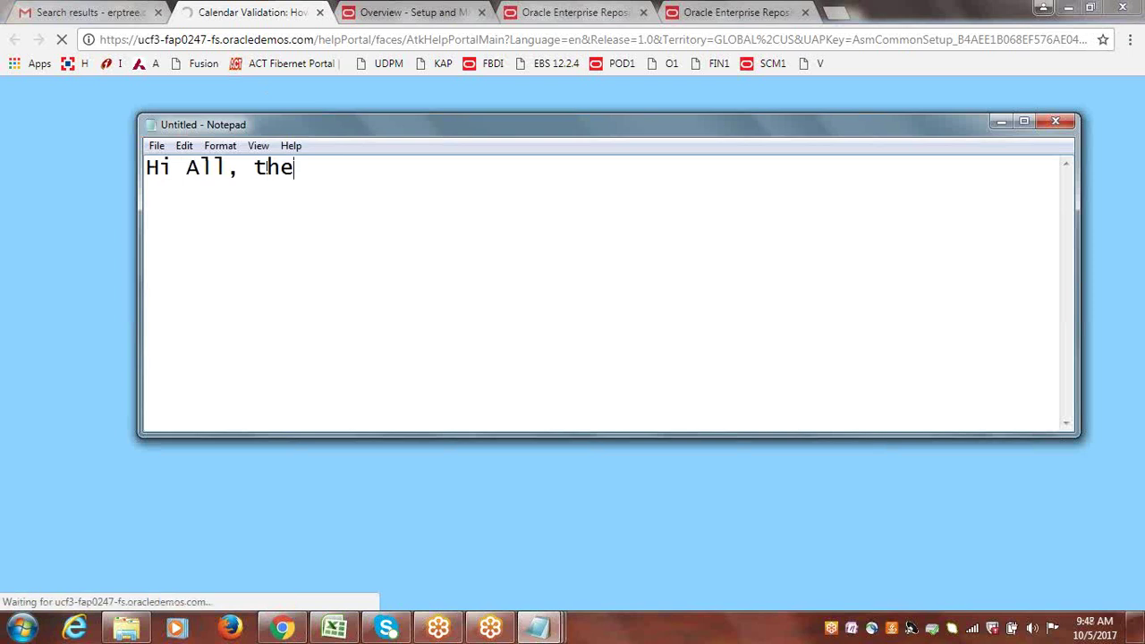
text(re is some )
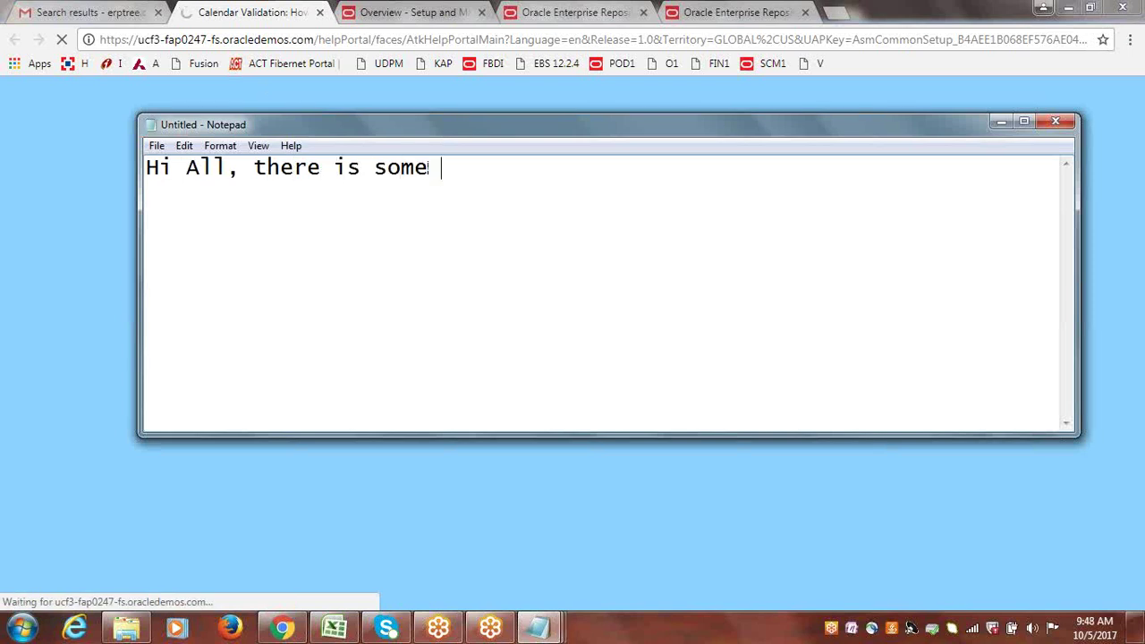
text(issue with)
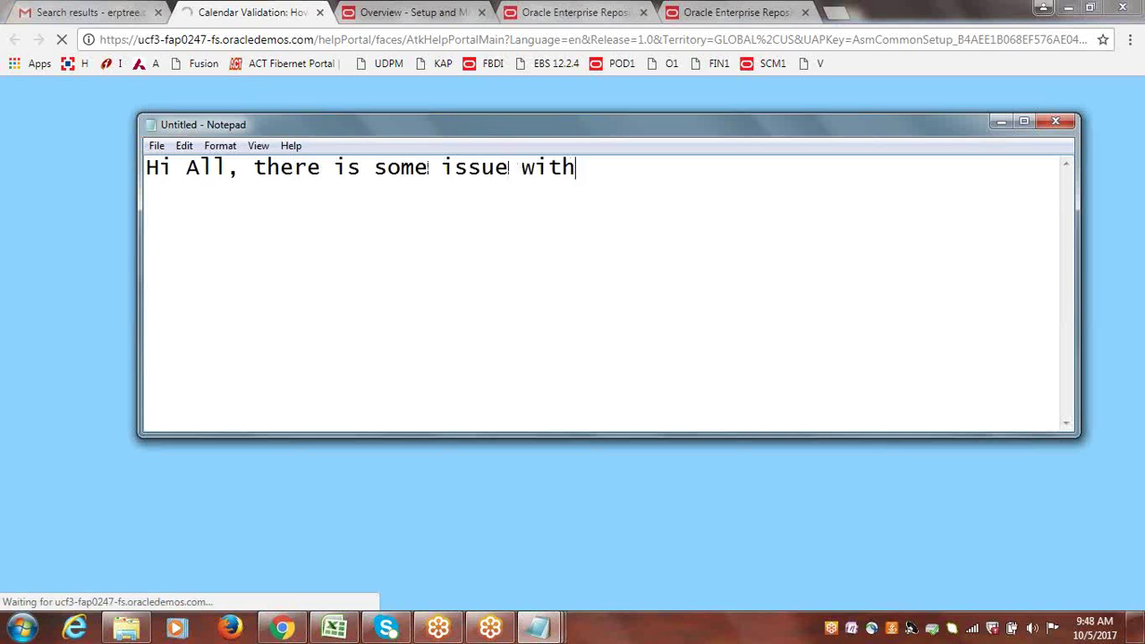
text( Gotomeeting)
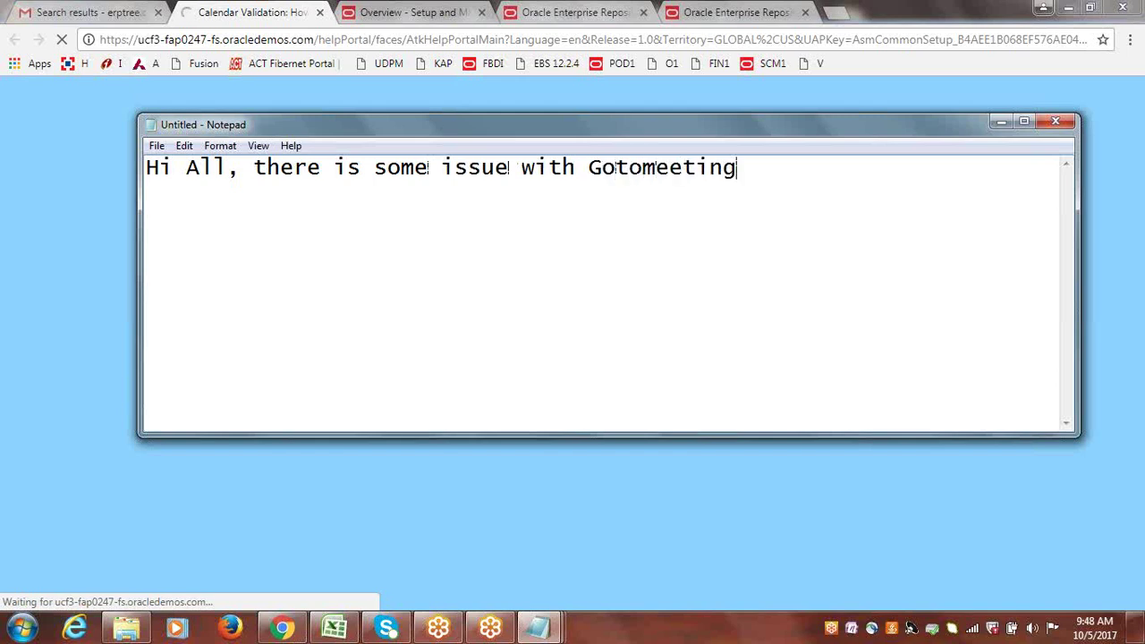
text(...)
drag(486, 129, 363, 137)
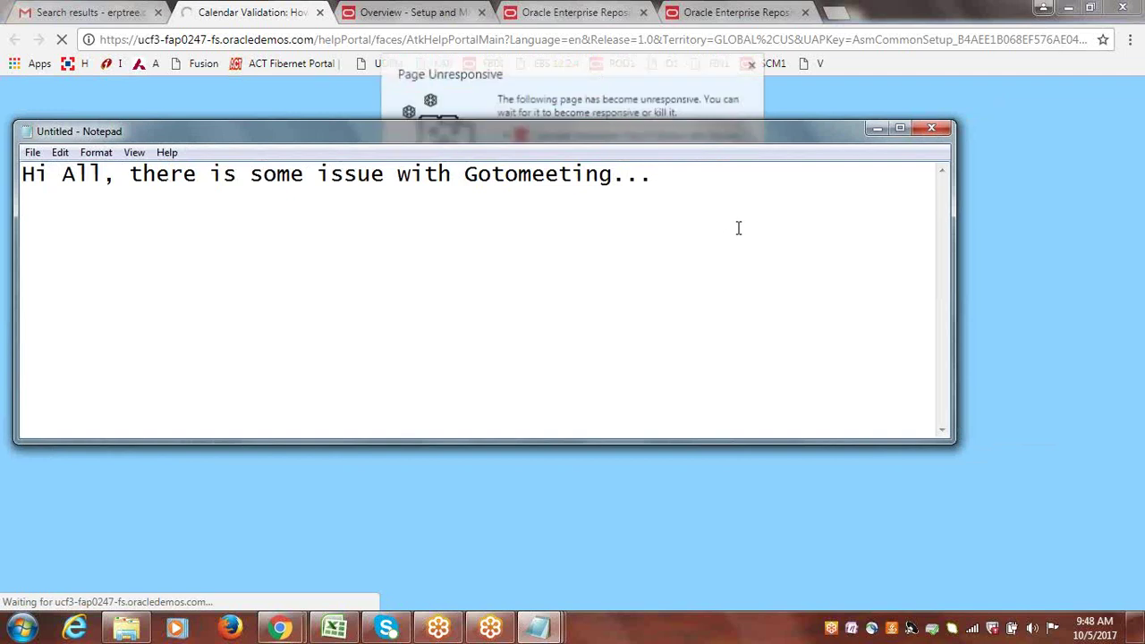
Dismiss the Page Unresponsive warning and switch tabs to the second Oracle Enterprise Repository page.
click(754, 66)
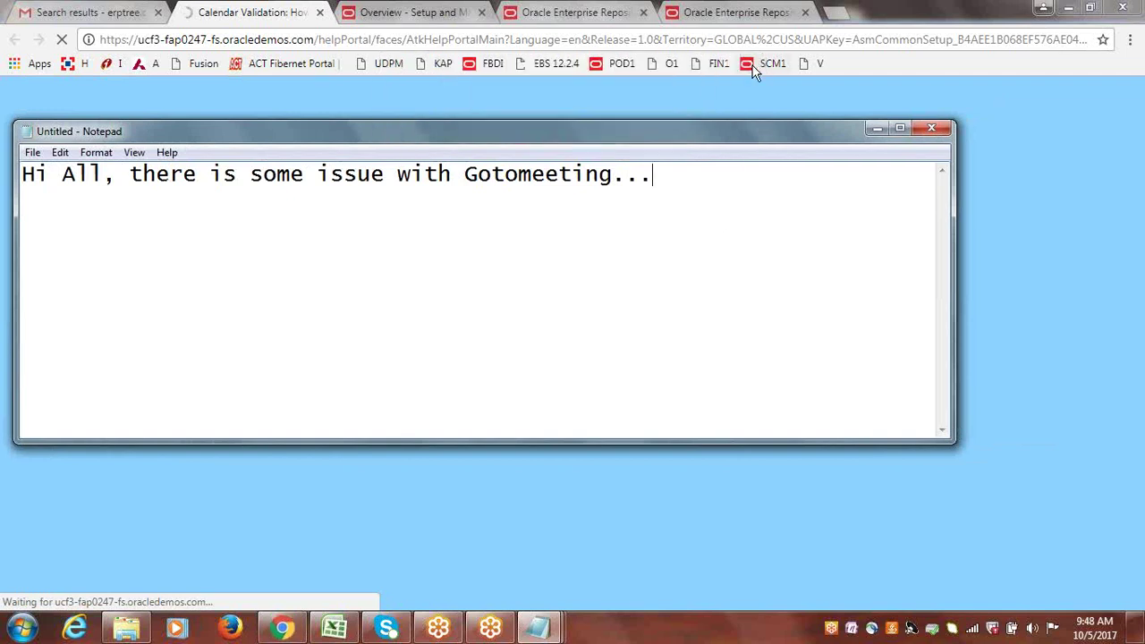
click(389, 18)
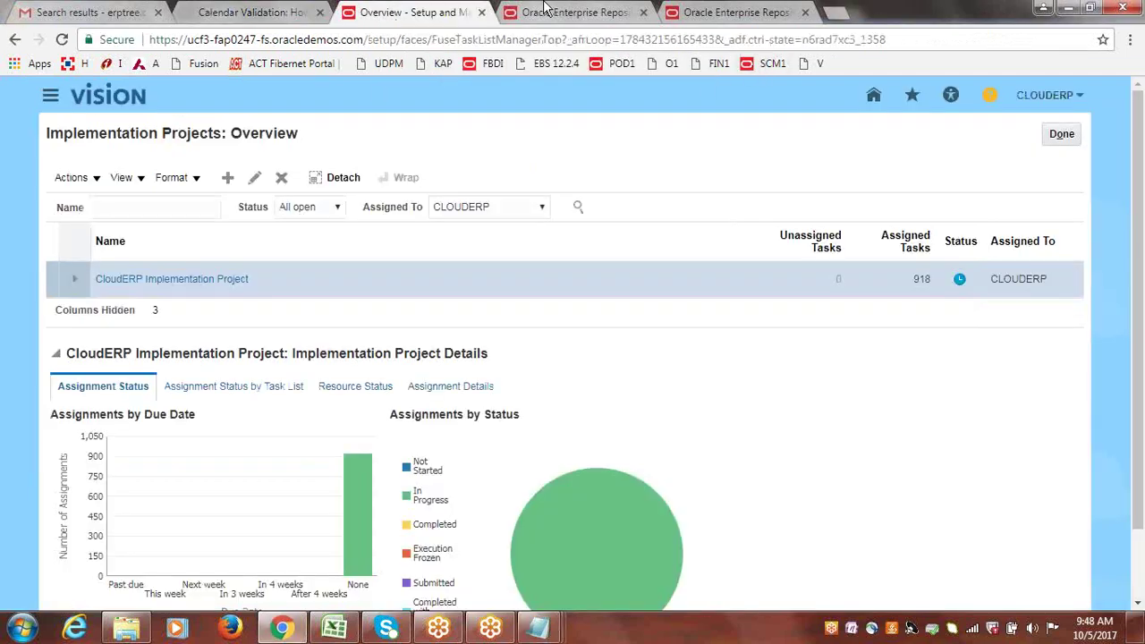
click(548, 9)
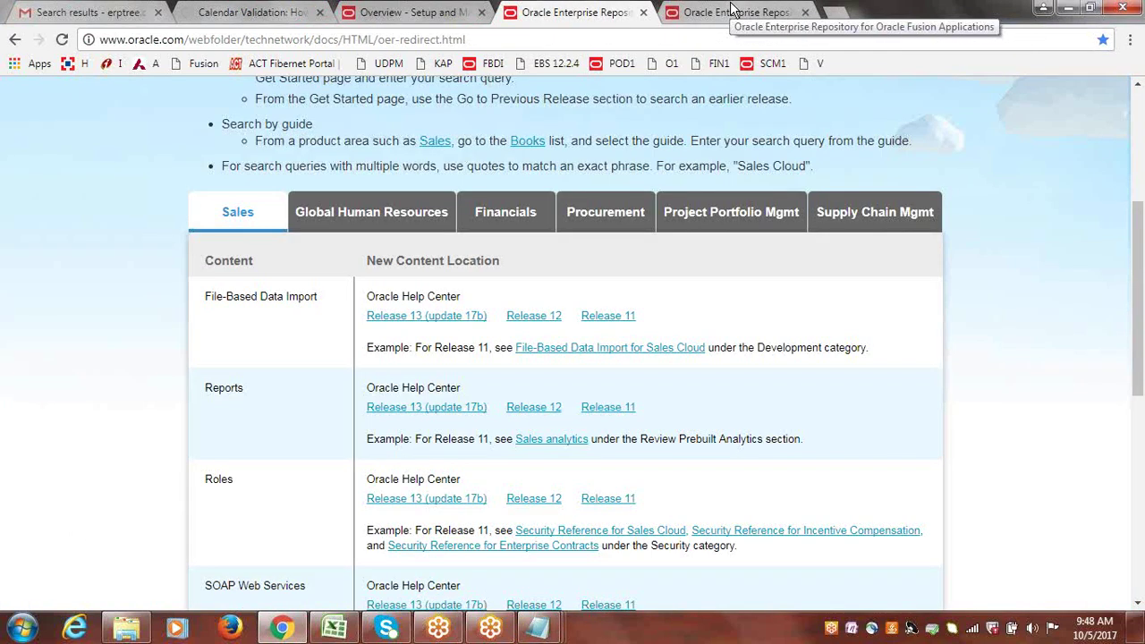
click(730, 11)
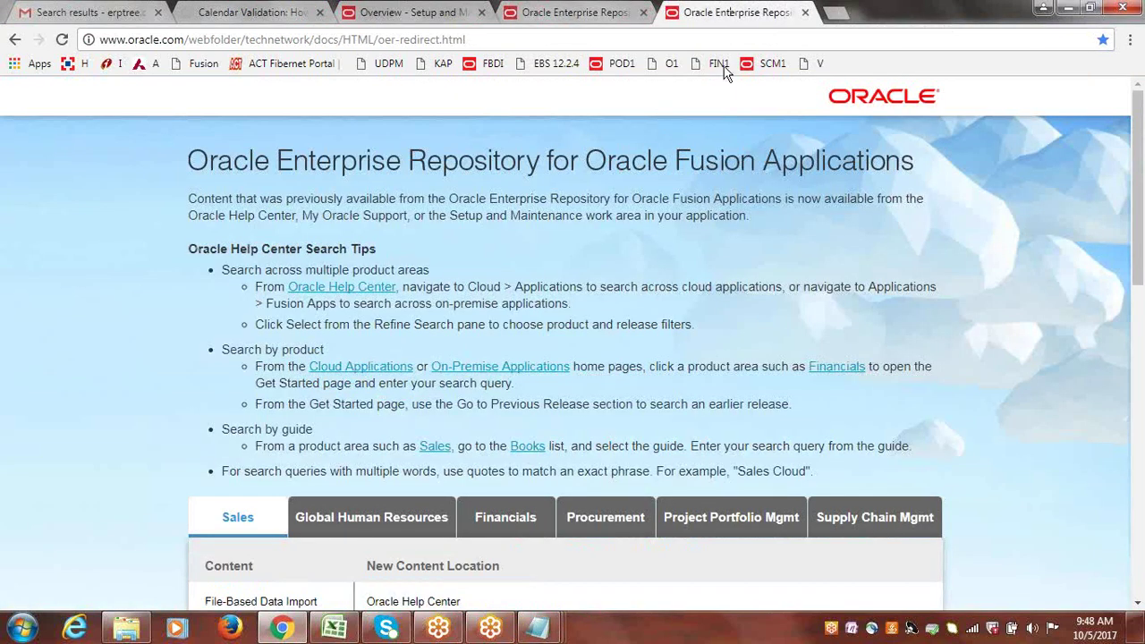
Load the Oracle Applications Cloud Sign In page from the SCM1 bookmark and reload it.
click(771, 64)
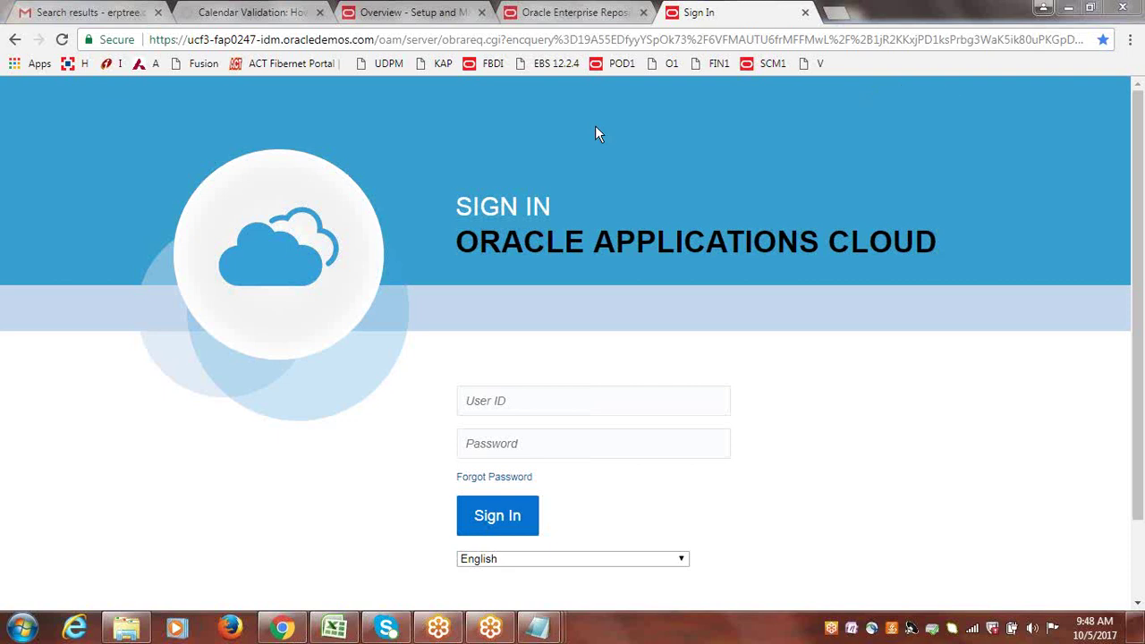
click(767, 62)
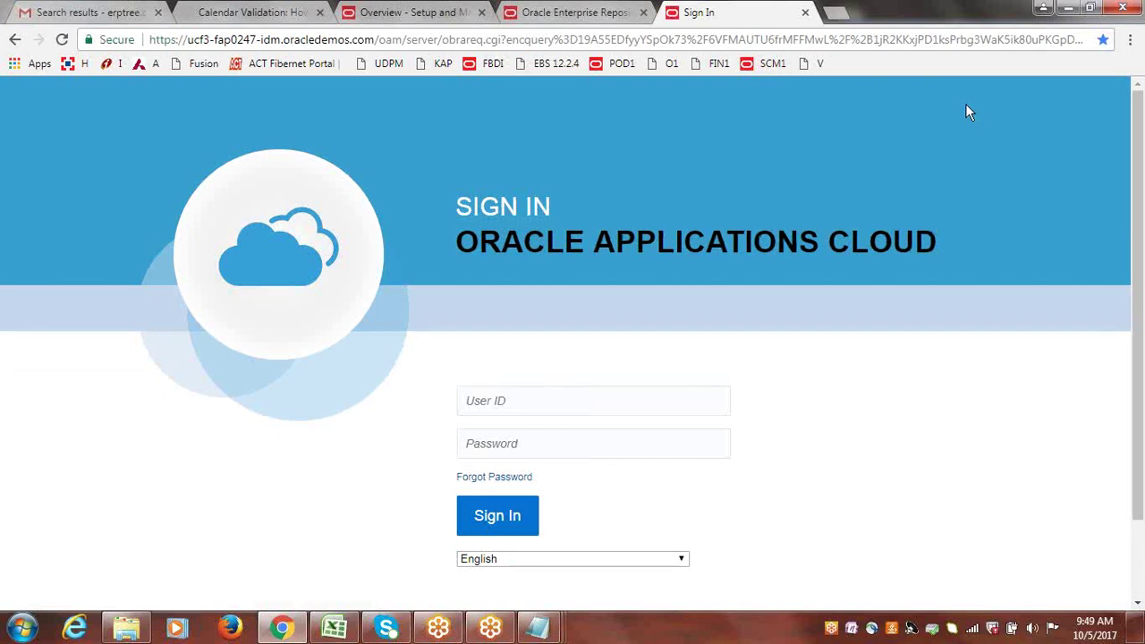